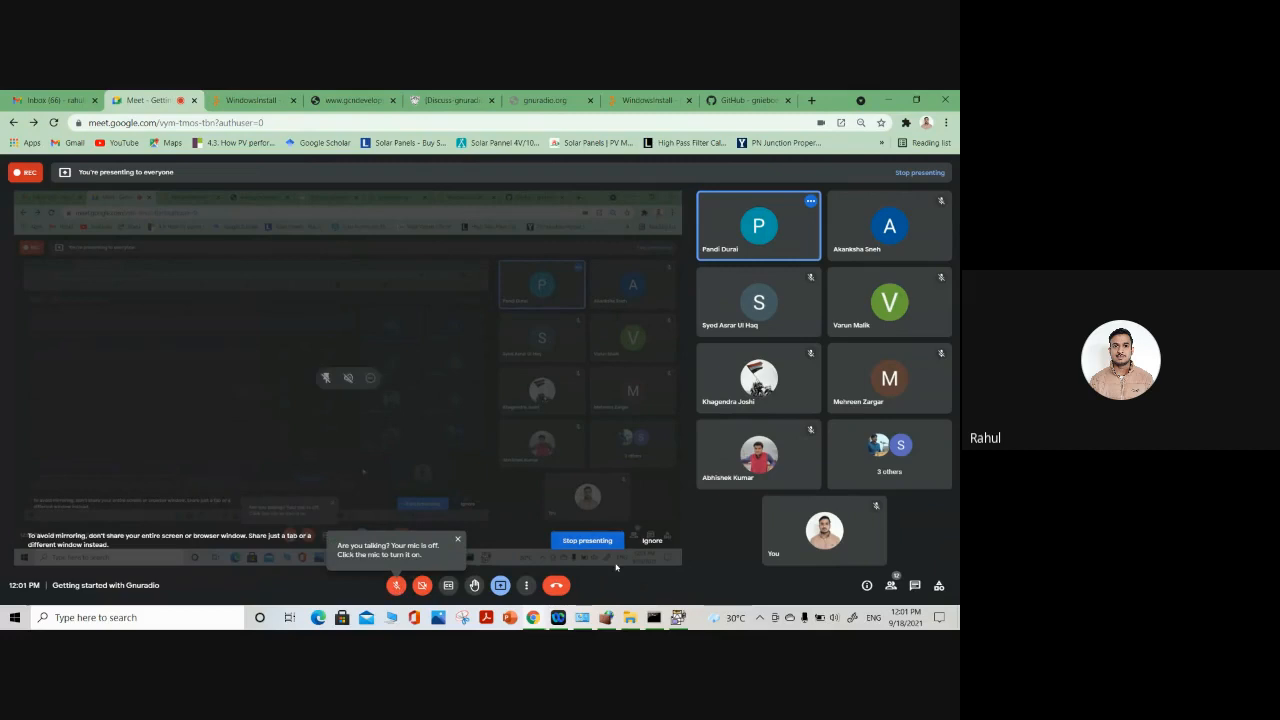
Unmute the microphone in the Google Meet call and return to GNU Radio Companion
click(677, 617)
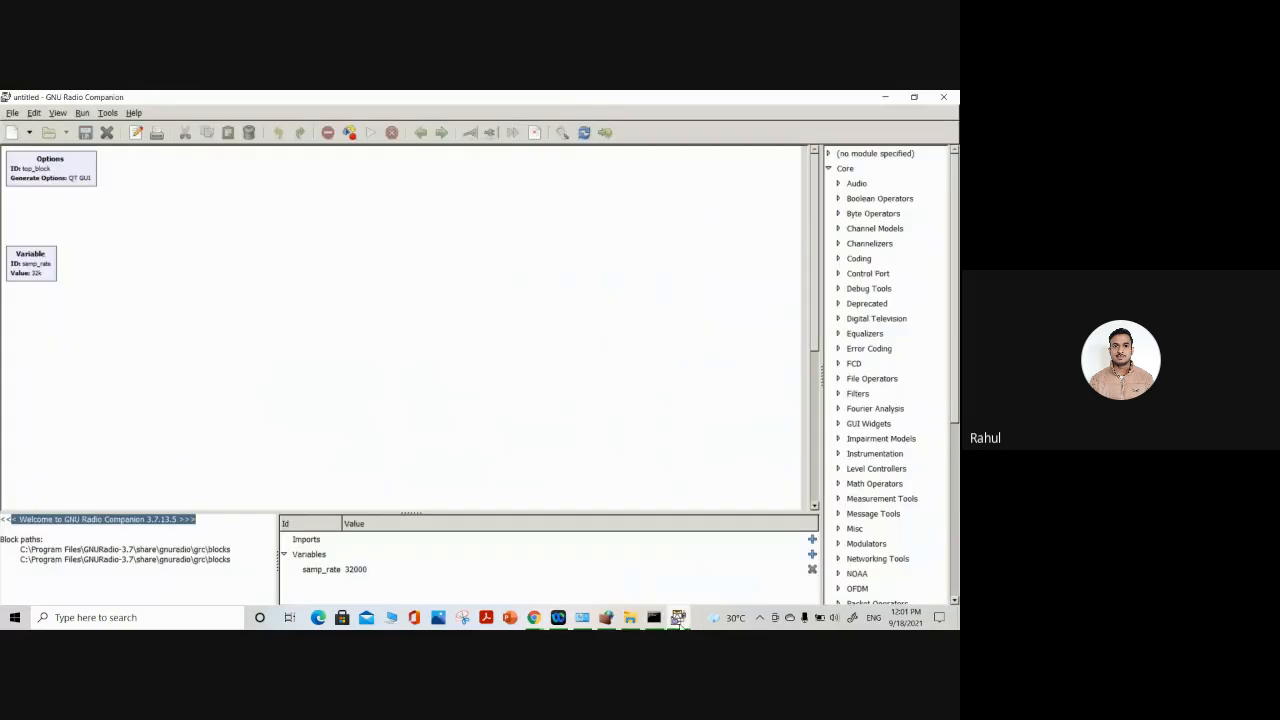
click(534, 617)
click(397, 586)
click(678, 618)
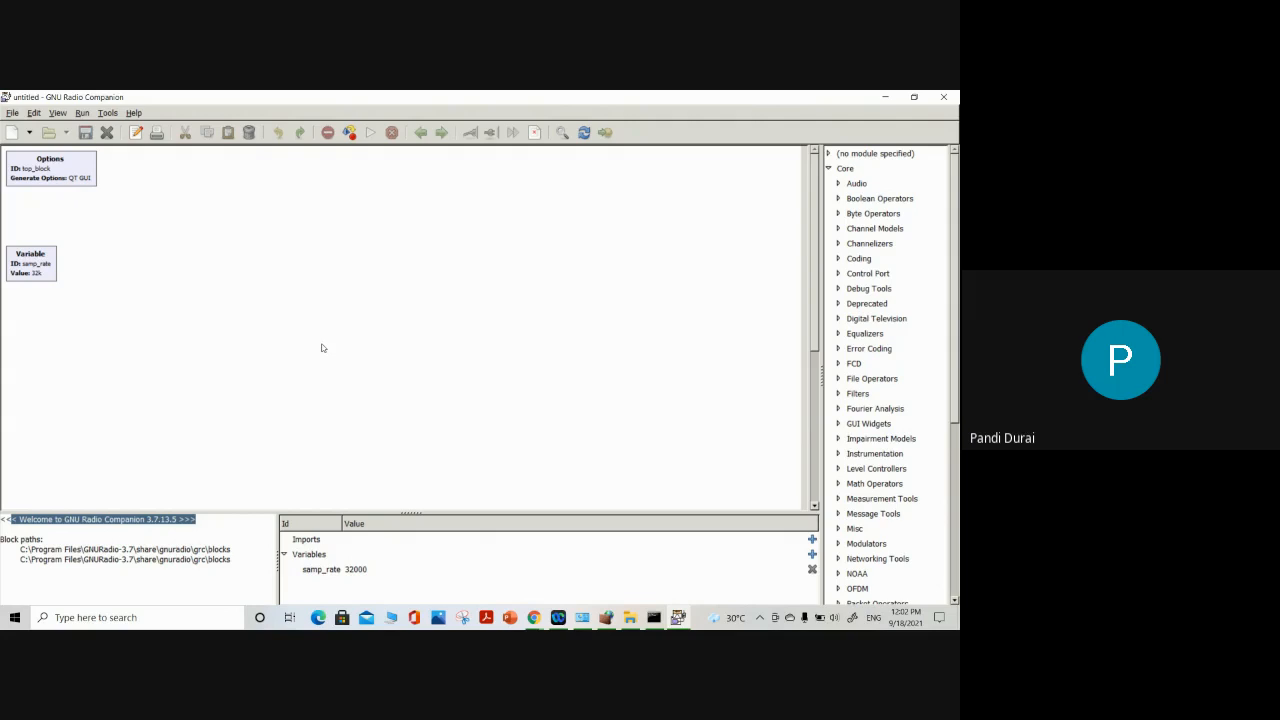
Open the Options block's properties, and check the participant list in the Google Meet call before returning to GNU Radio Companion
double_click(50, 169)
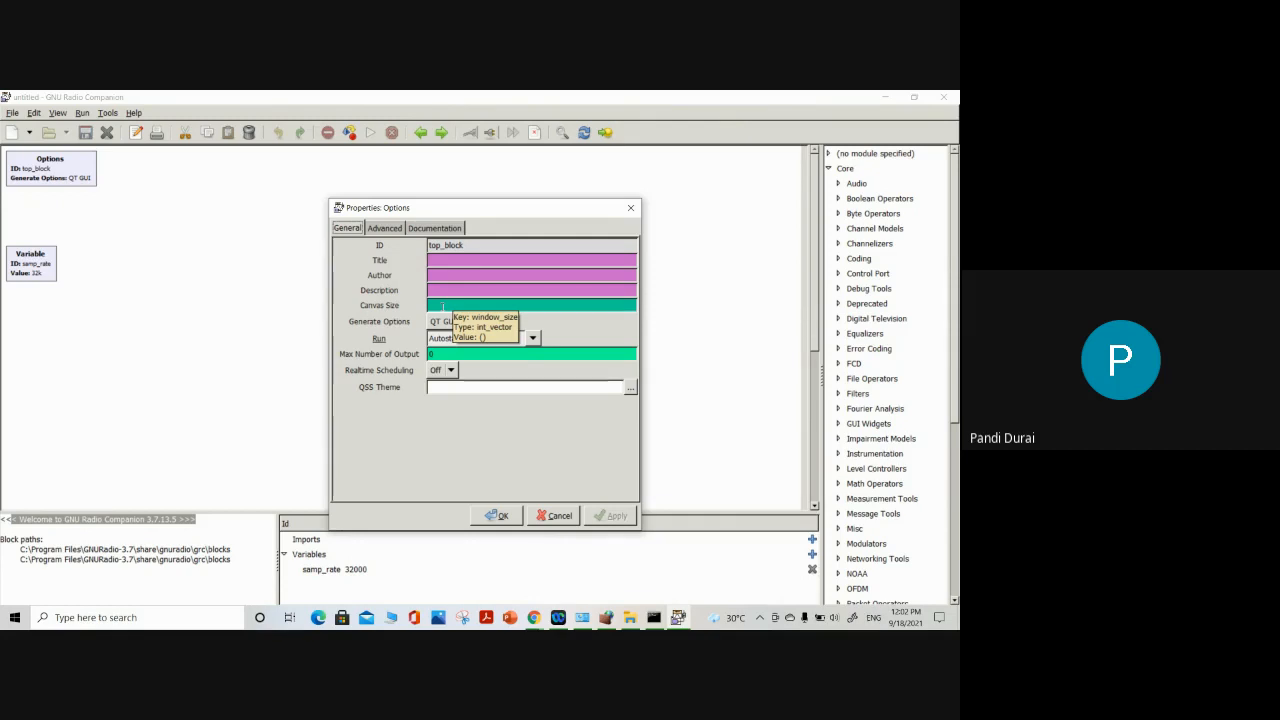
click(533, 617)
click(446, 572)
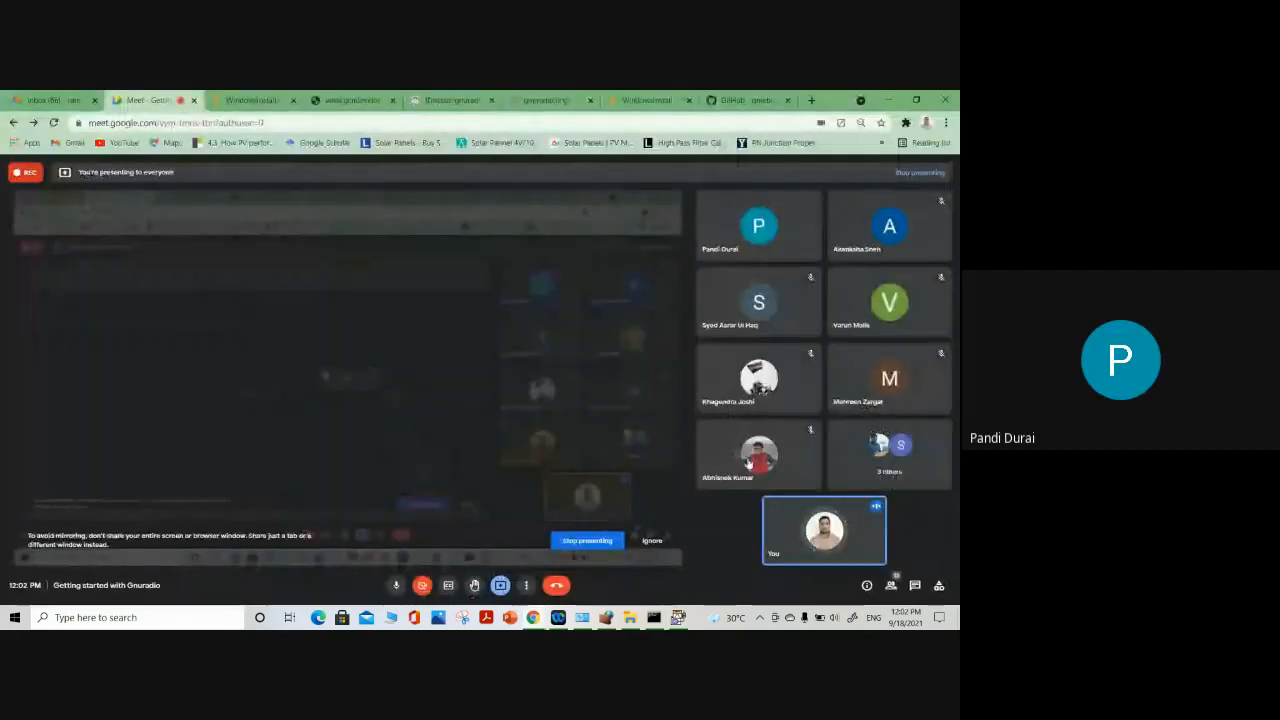
click(891, 586)
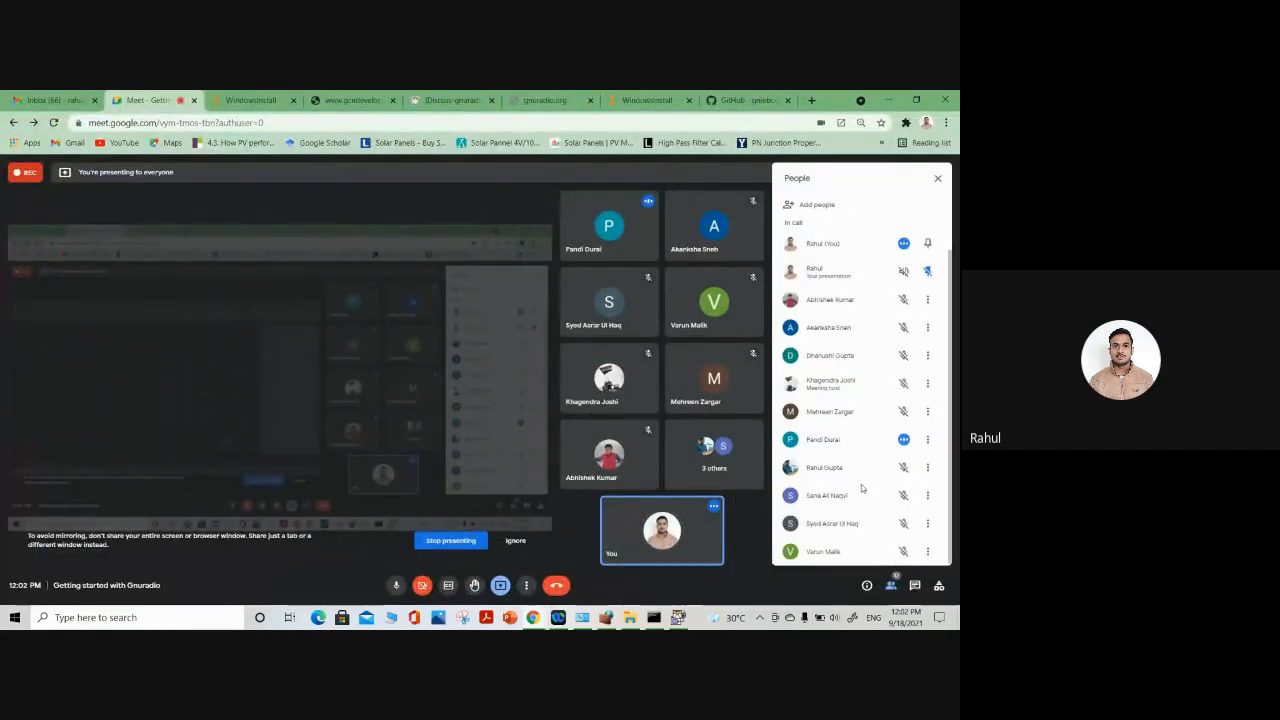
click(678, 619)
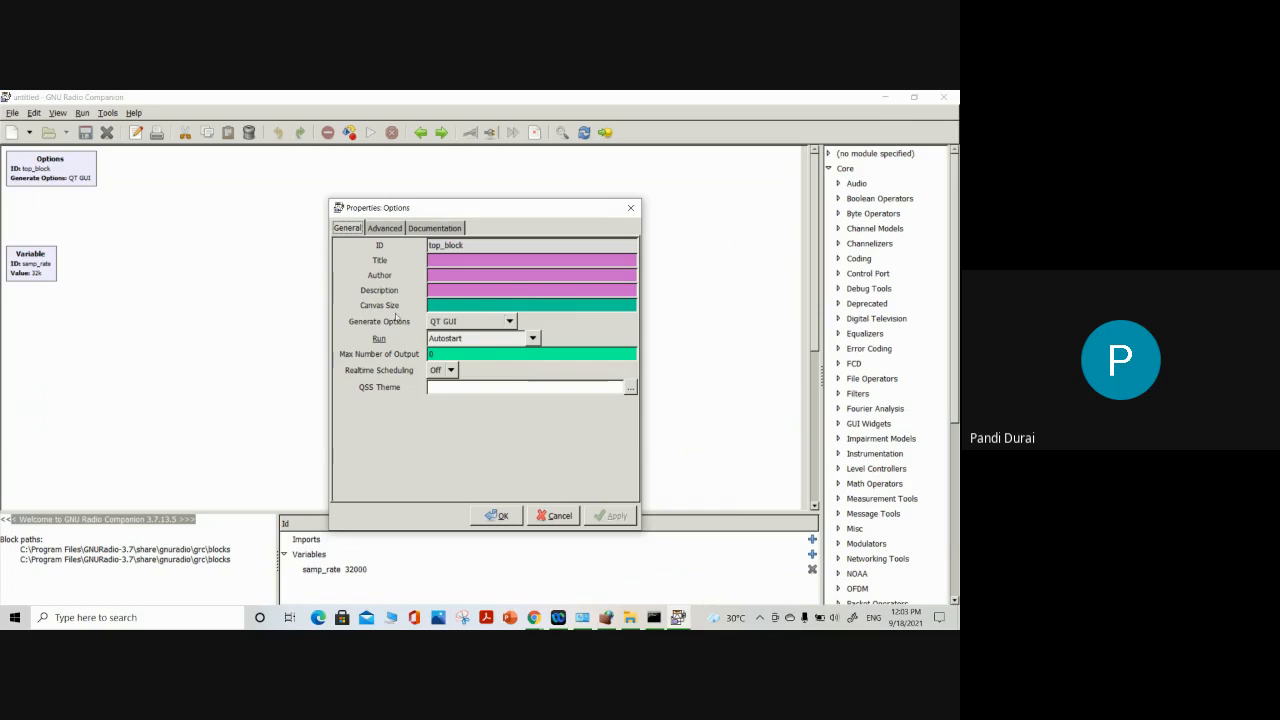
Review the Generate Options choices and the ID of the Options block, keeping QT GUI, and close its properties
click(510, 322)
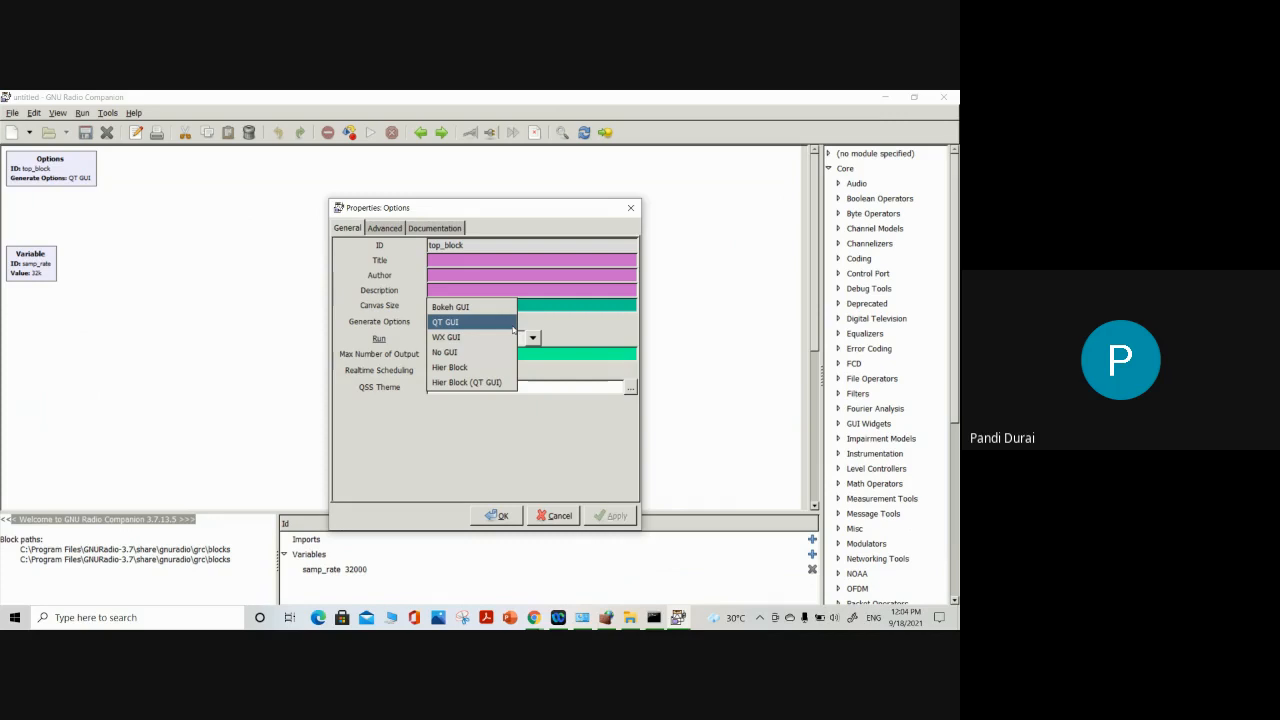
click(391, 337)
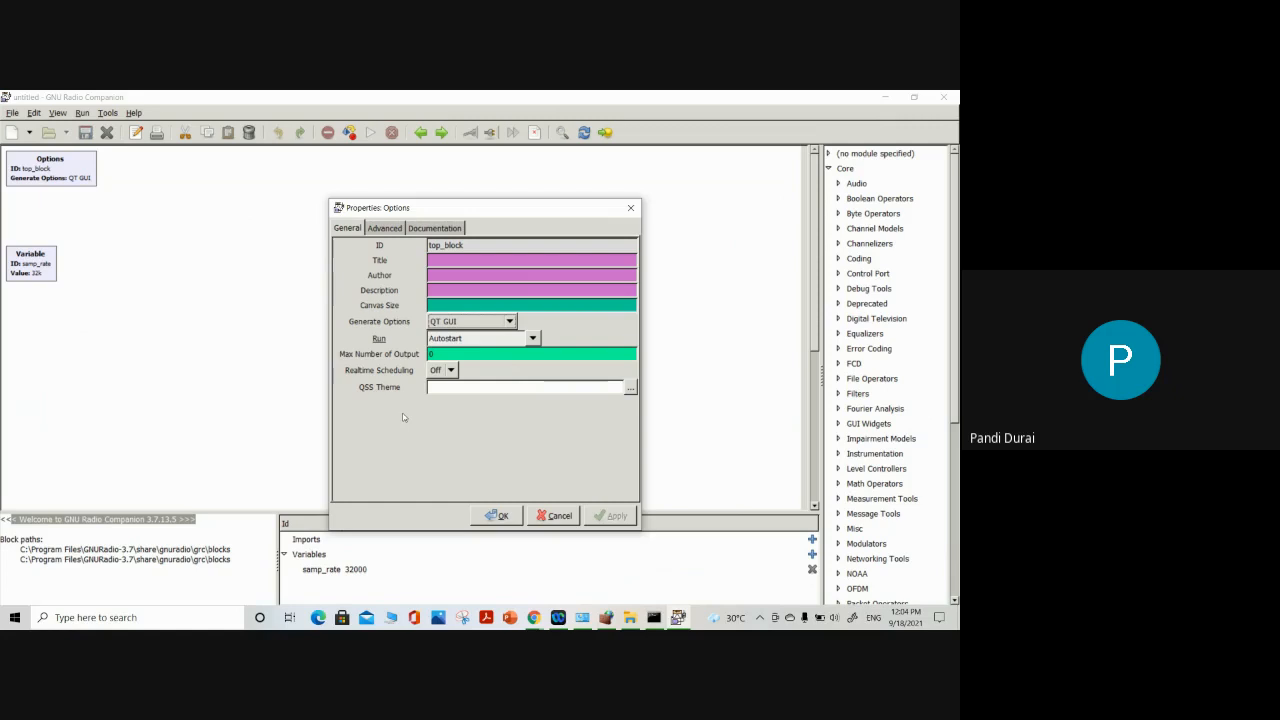
click(482, 245)
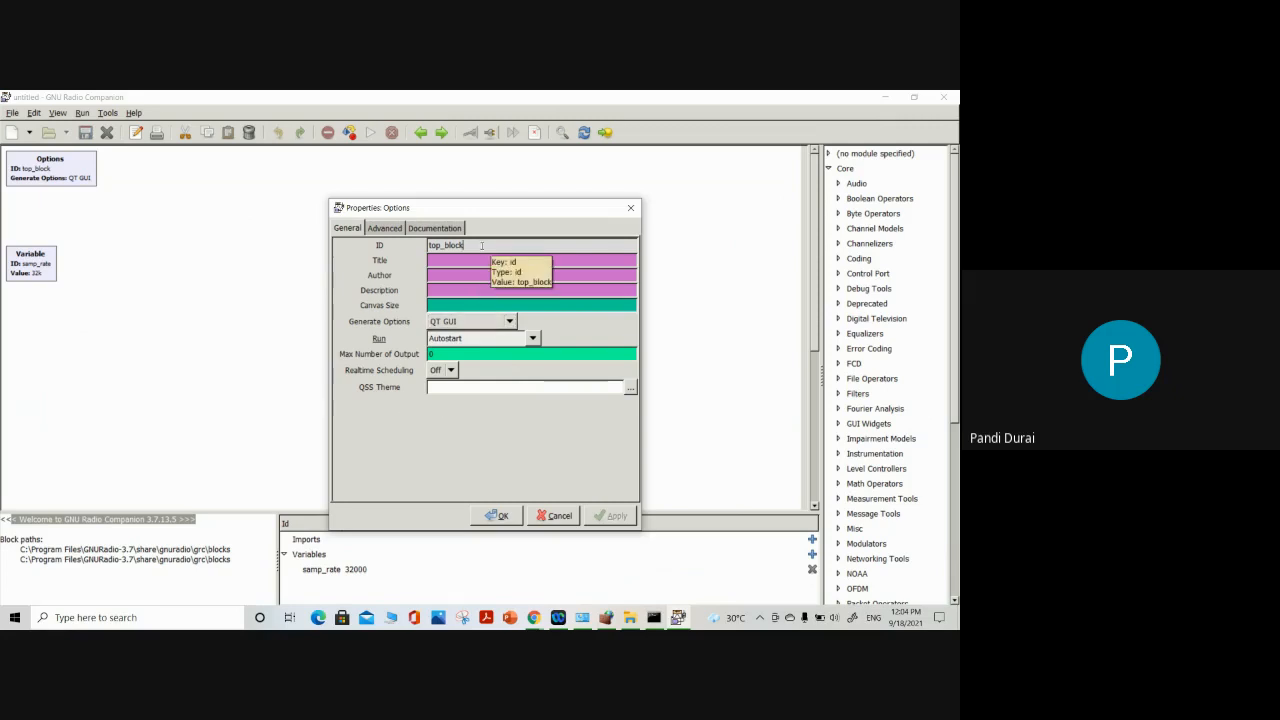
drag(481, 245, 424, 246)
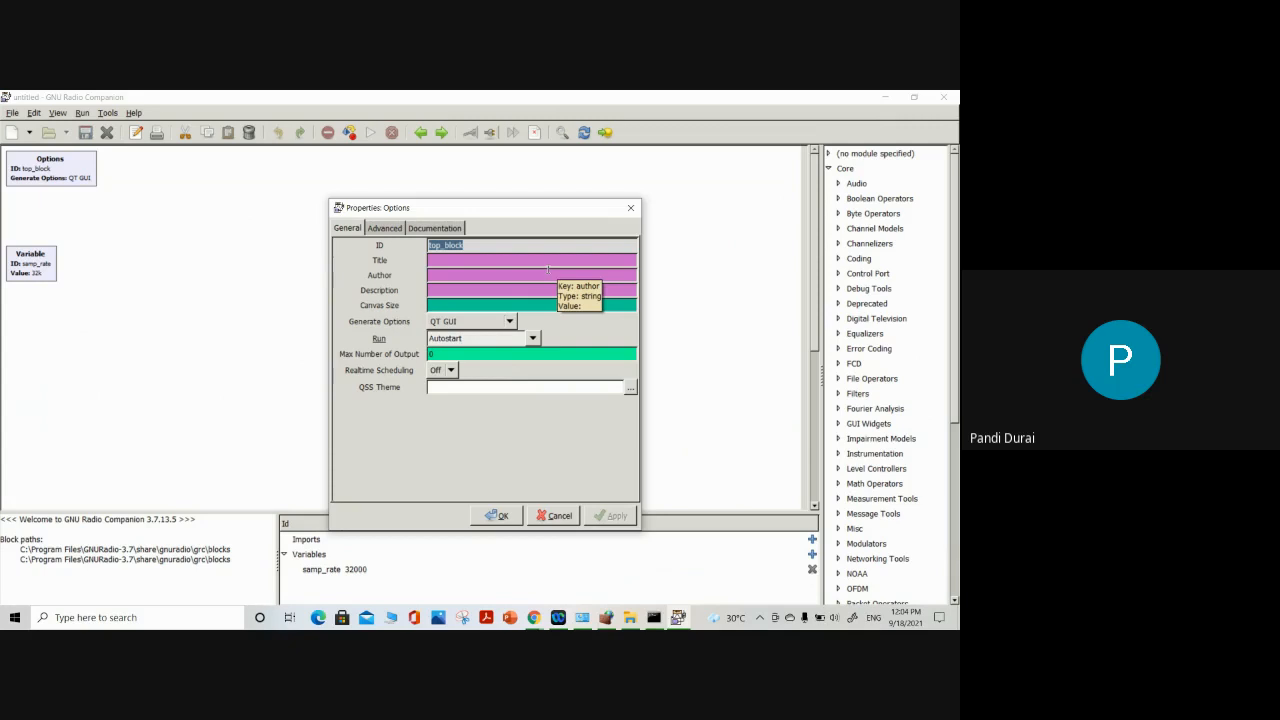
click(500, 515)
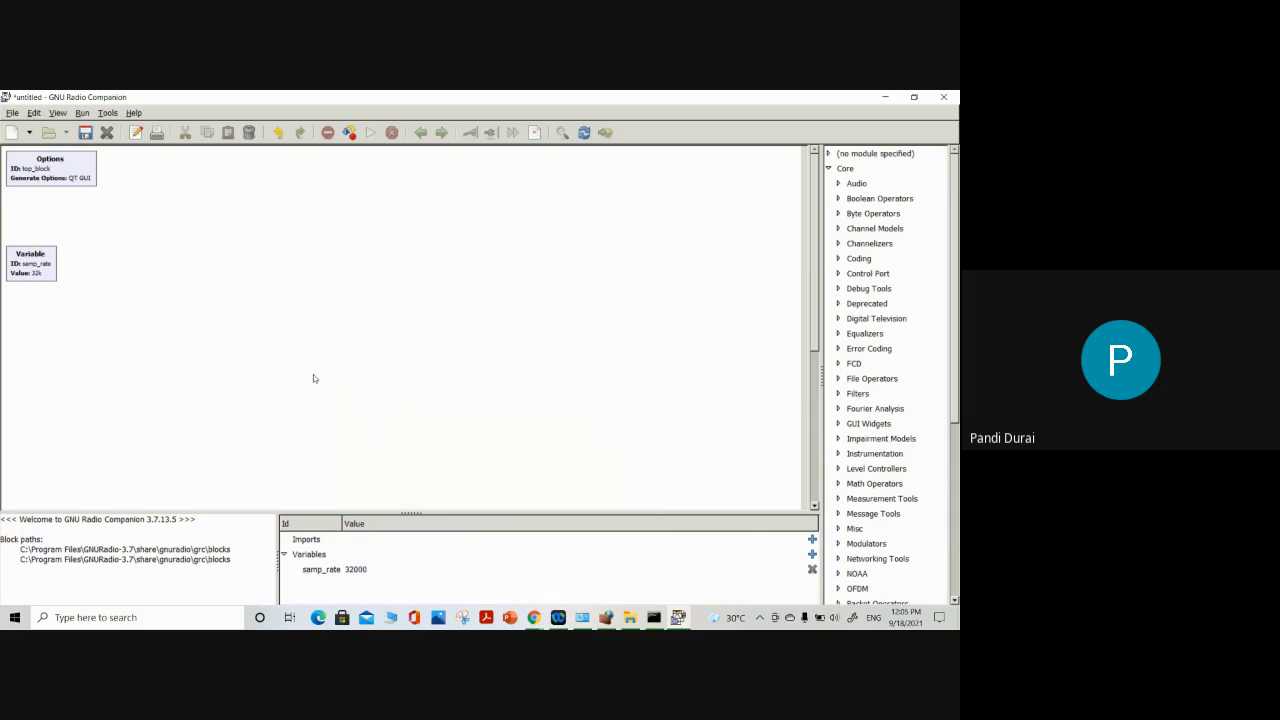
View the program's help and the color mapping of the data types, closing both windows
click(133, 113)
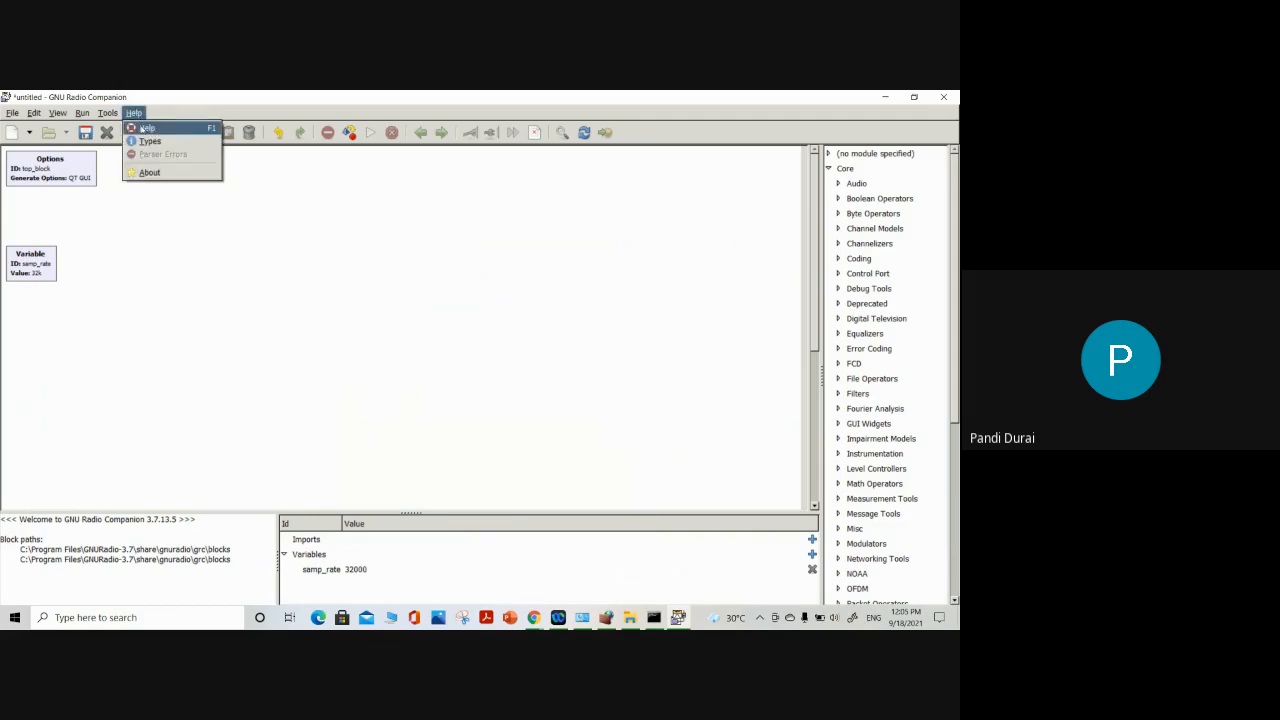
click(146, 128)
click(612, 275)
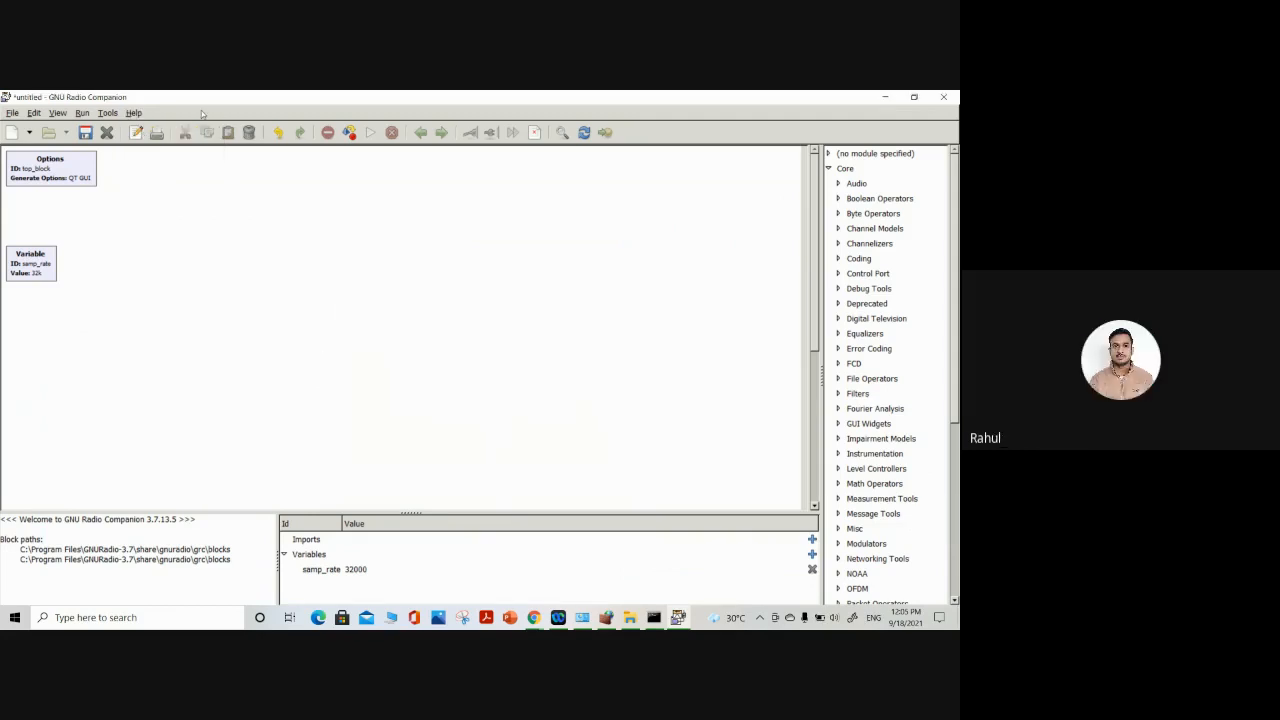
click(134, 113)
click(142, 143)
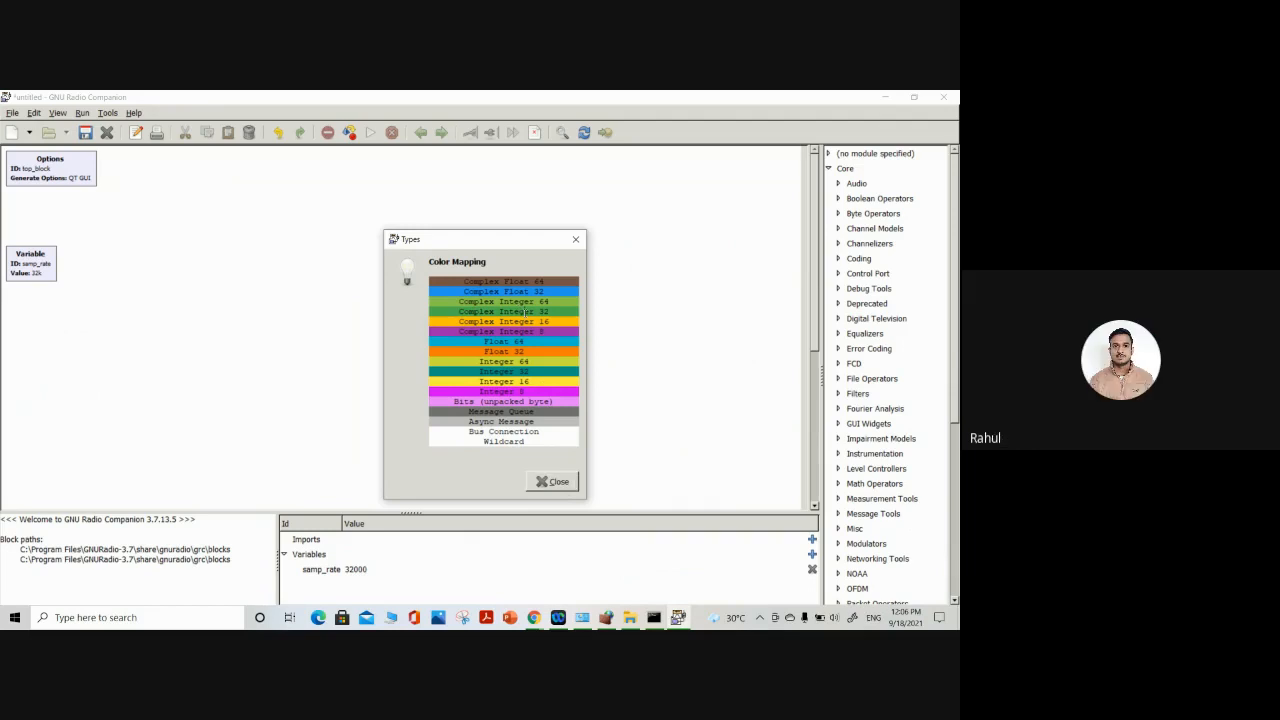
click(552, 481)
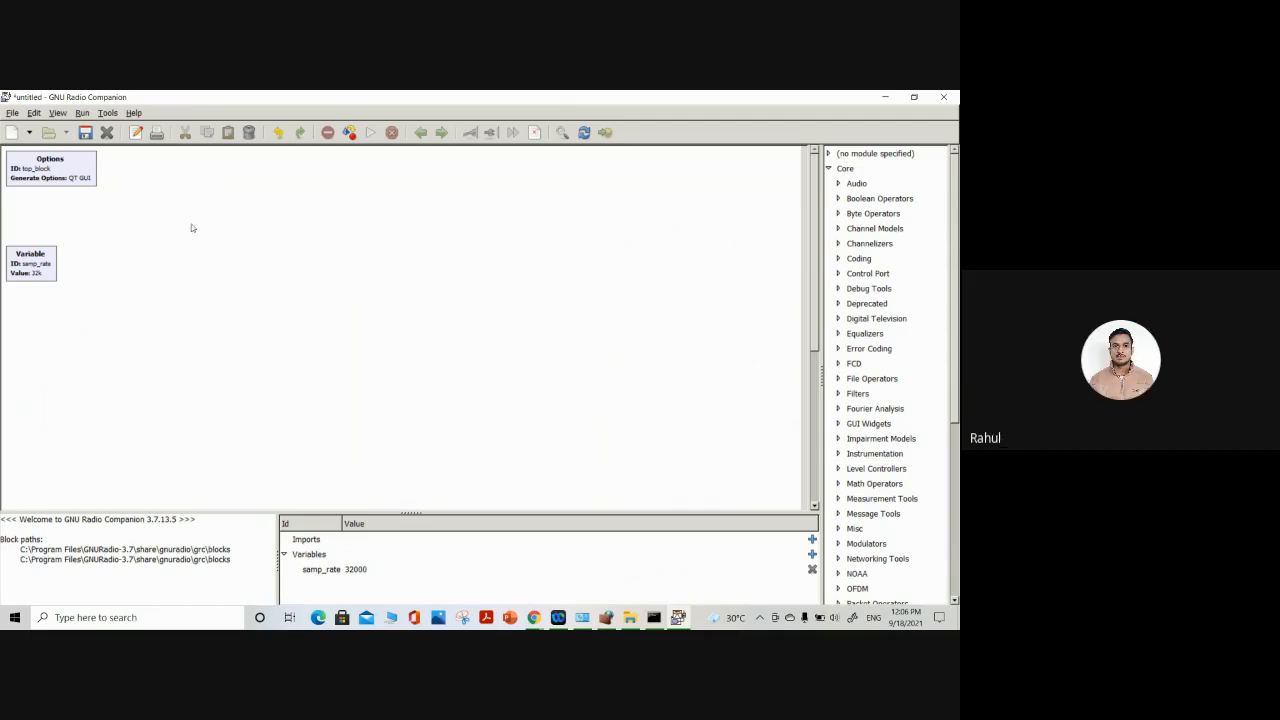
Look at the block search function and the block categories under (no module specified) in the library
click(565, 133)
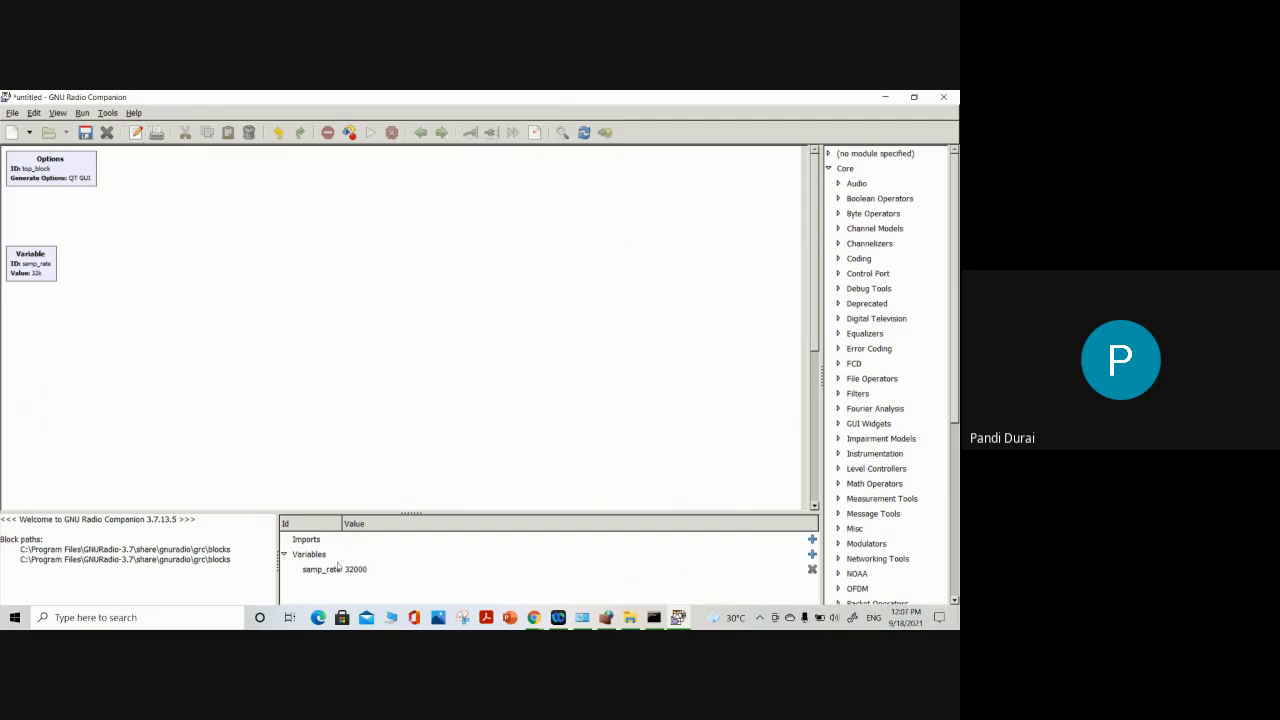
click(879, 155)
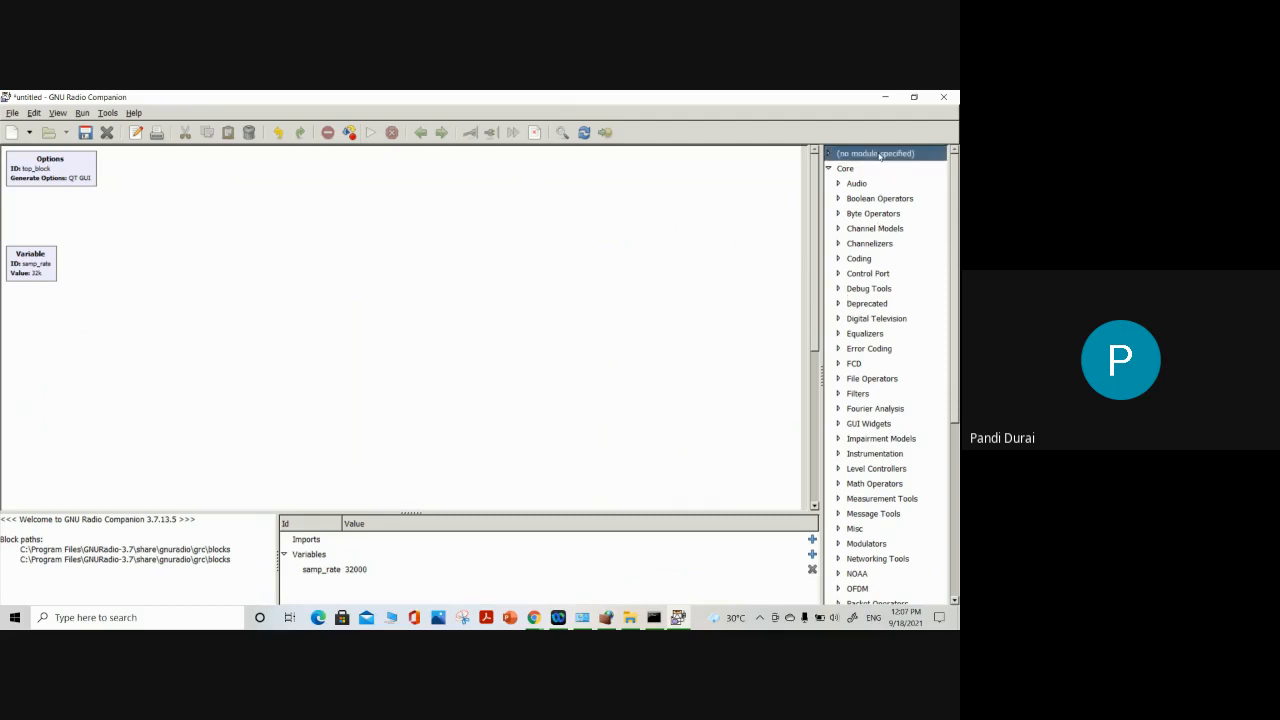
click(828, 154)
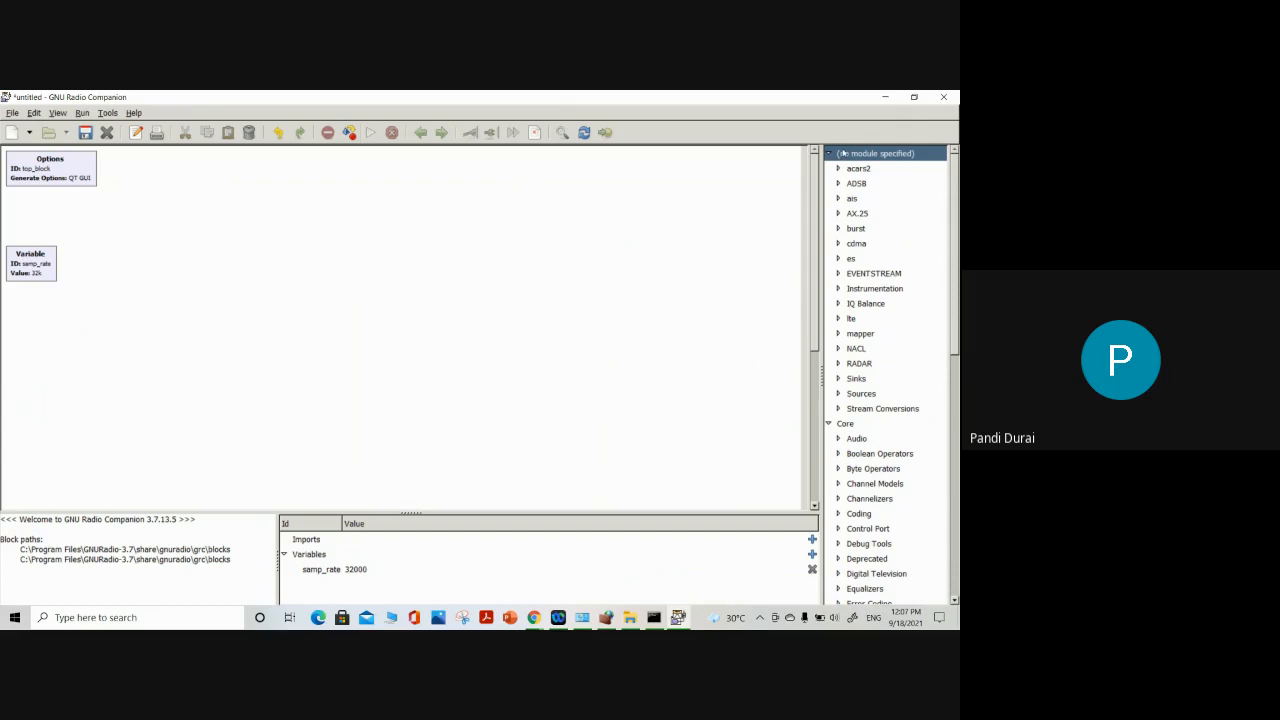
click(829, 154)
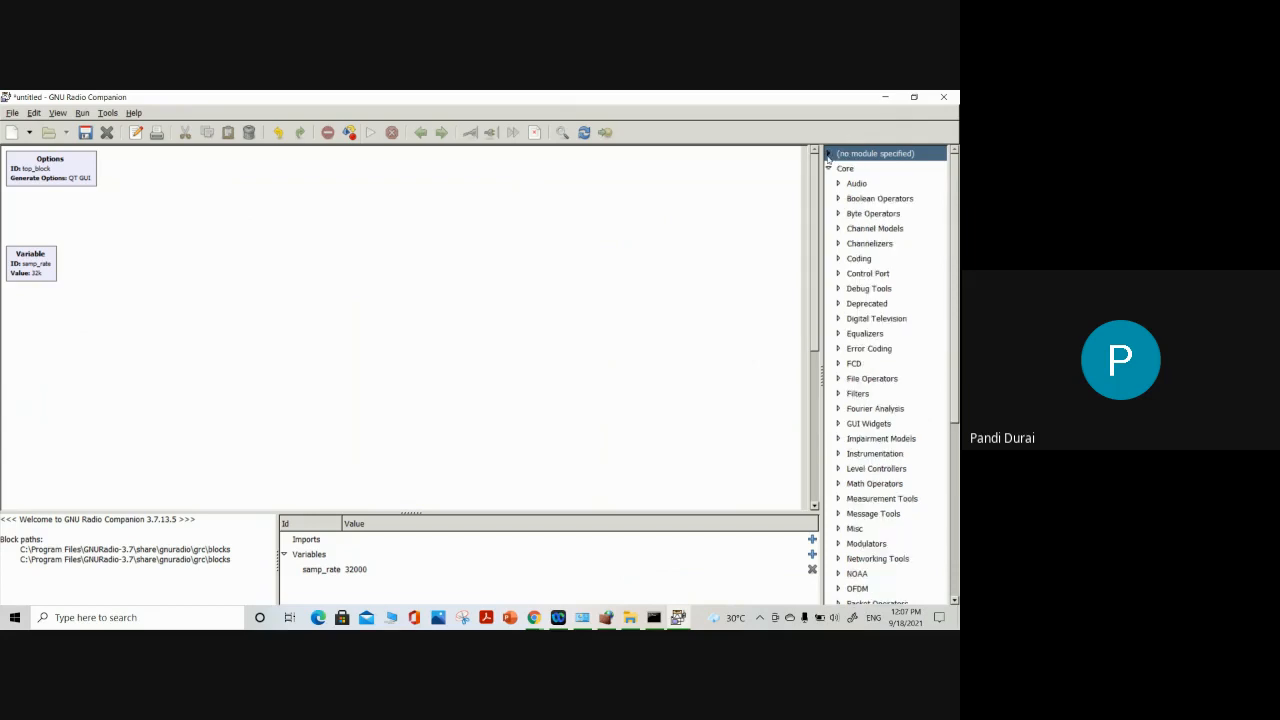
Add a Signal Source block from the Waveform Generators category and place it in the upper middle of the flow graph
drag(955, 218, 957, 392)
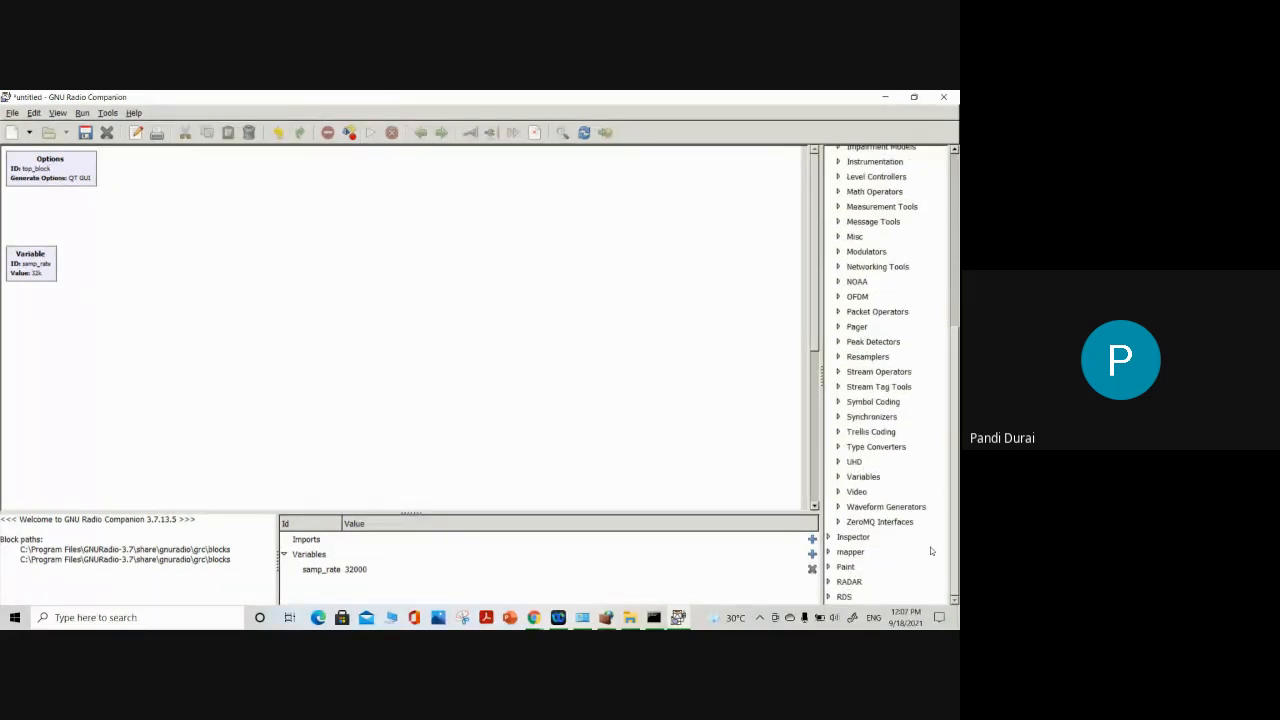
click(870, 508)
click(838, 507)
scroll(857, 540, down, 2)
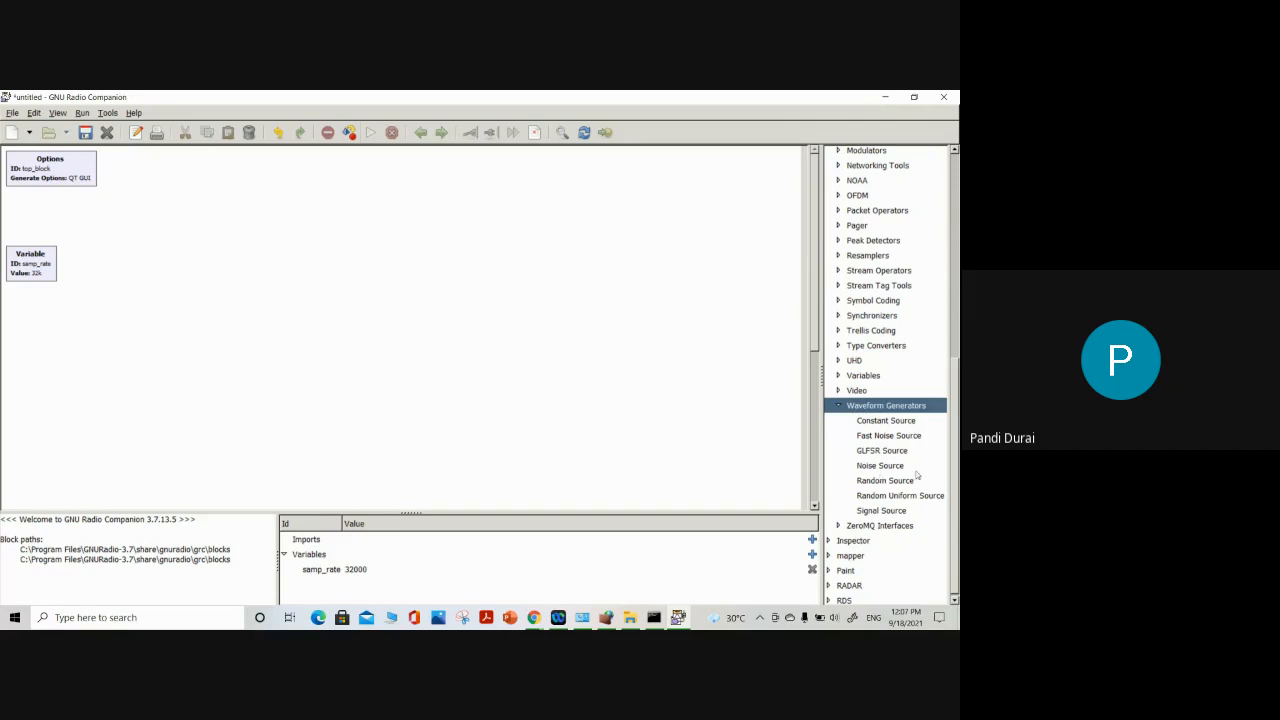
click(884, 512)
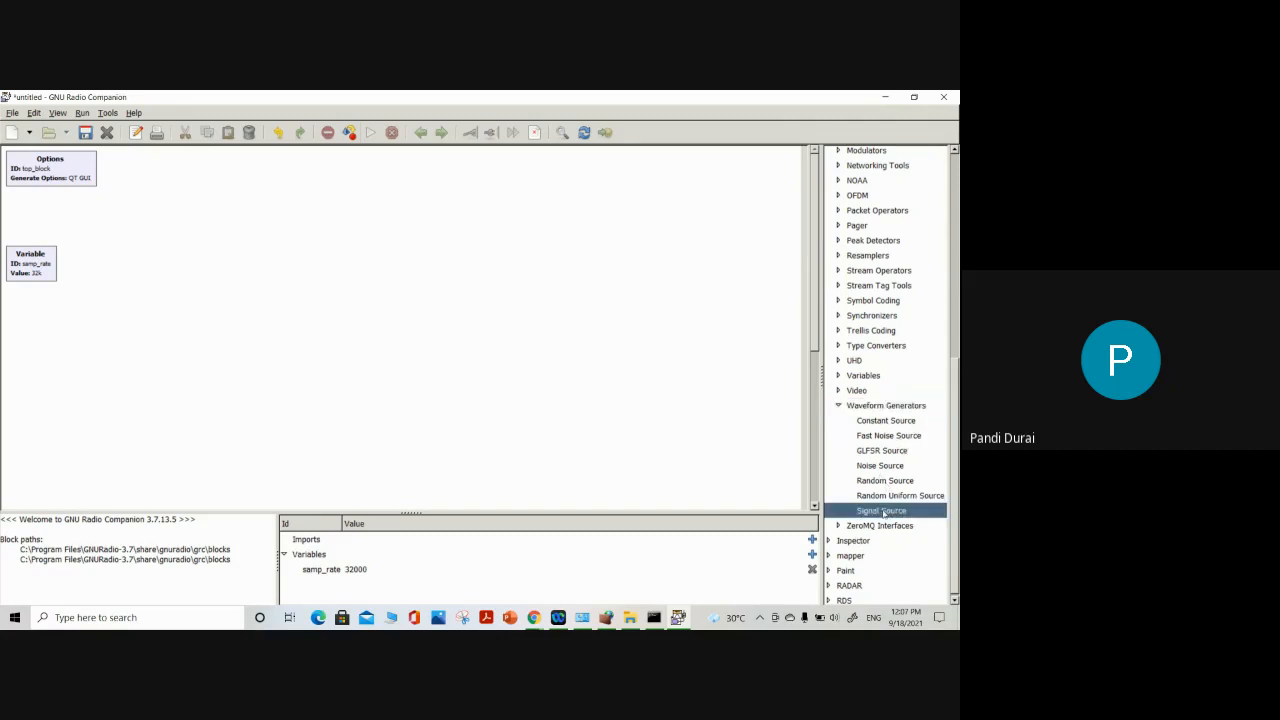
double_click(884, 512)
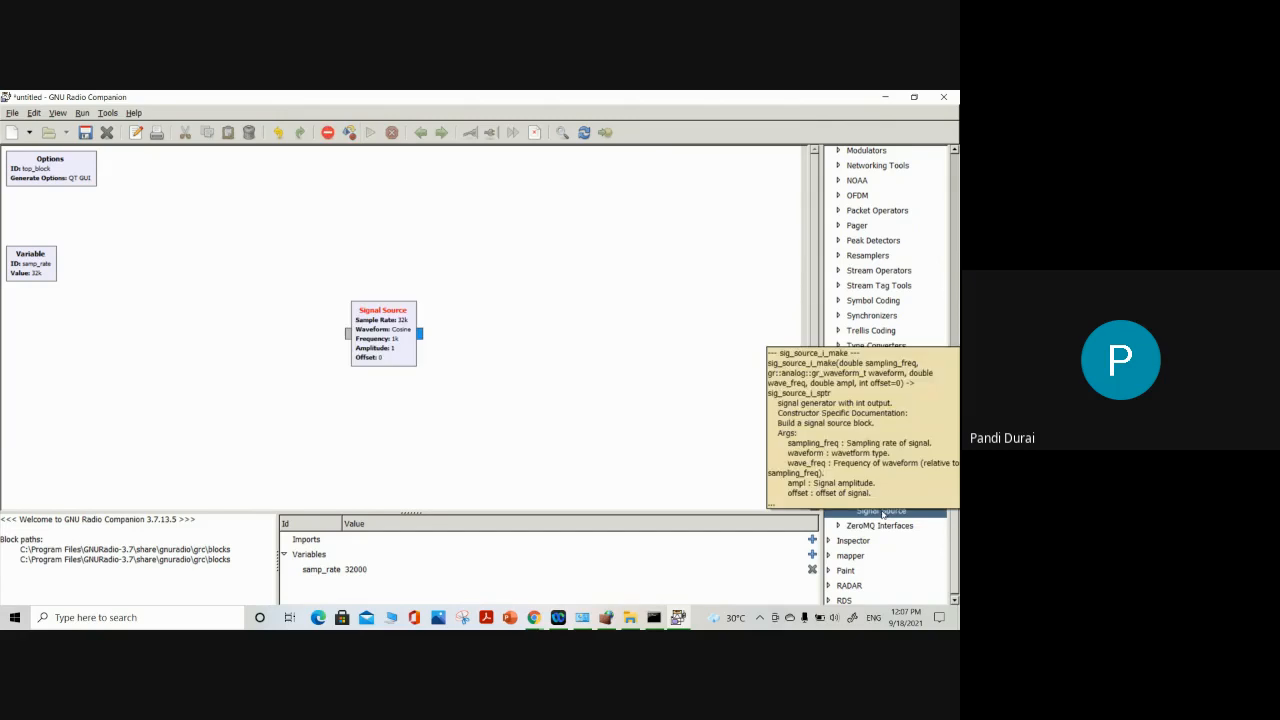
drag(386, 343, 366, 250)
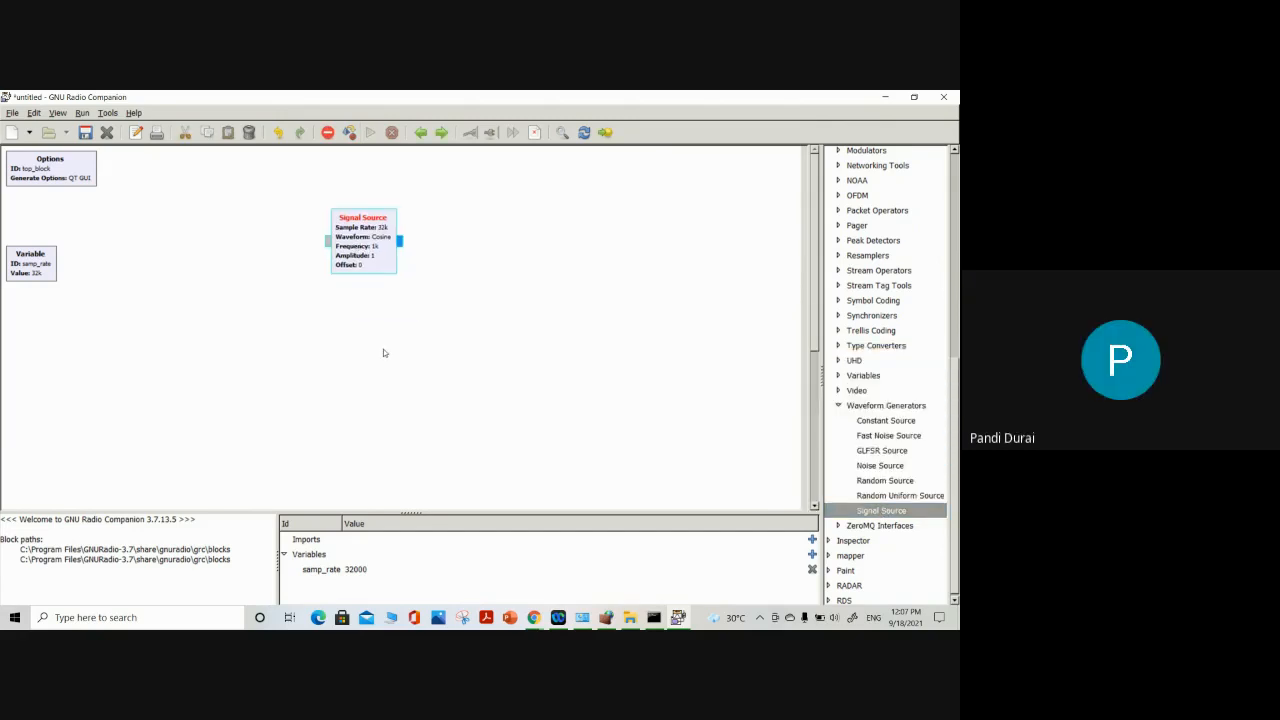
Review the Signal Source's properties, including the output type and waveform choices, keeping Complex and Cosine
double_click(372, 252)
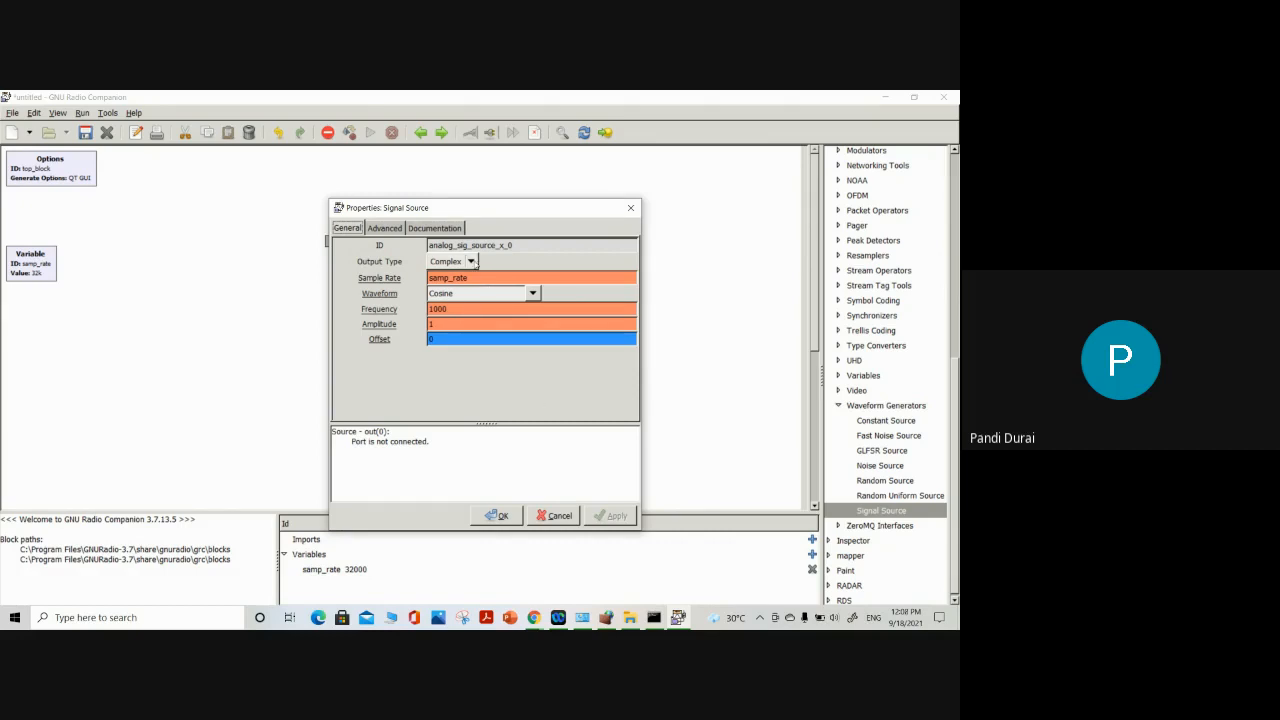
click(472, 262)
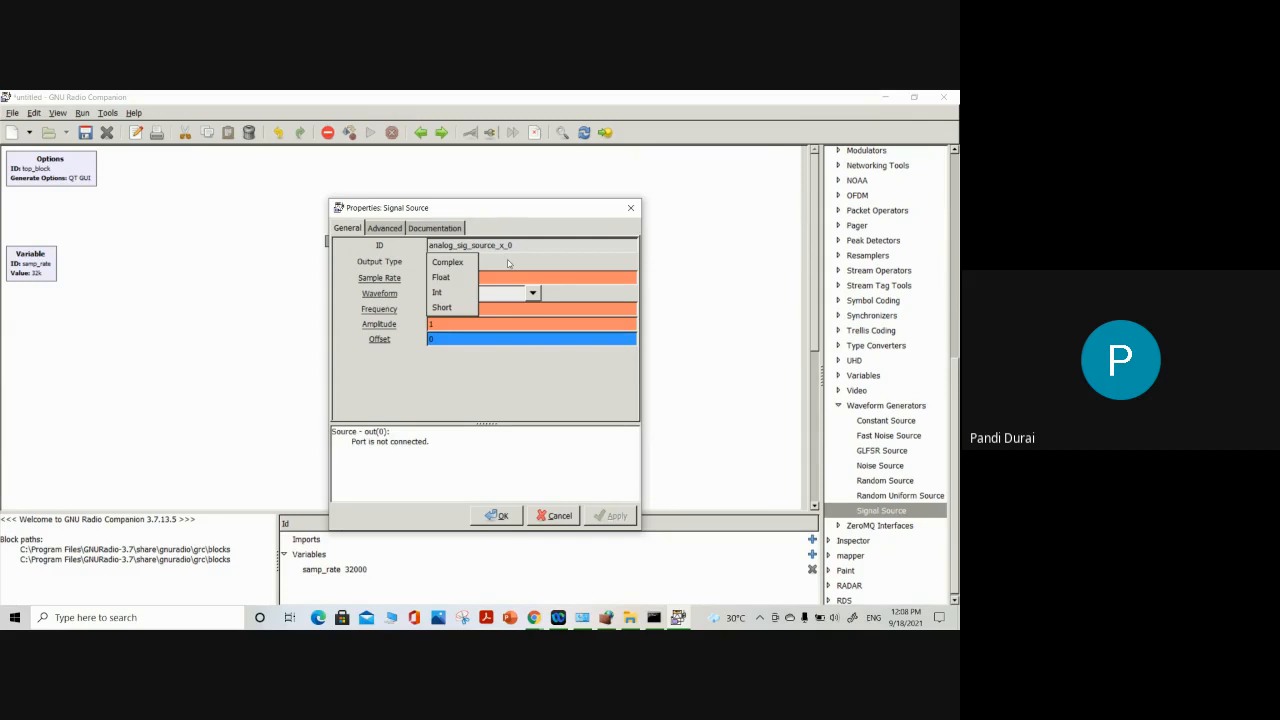
click(508, 263)
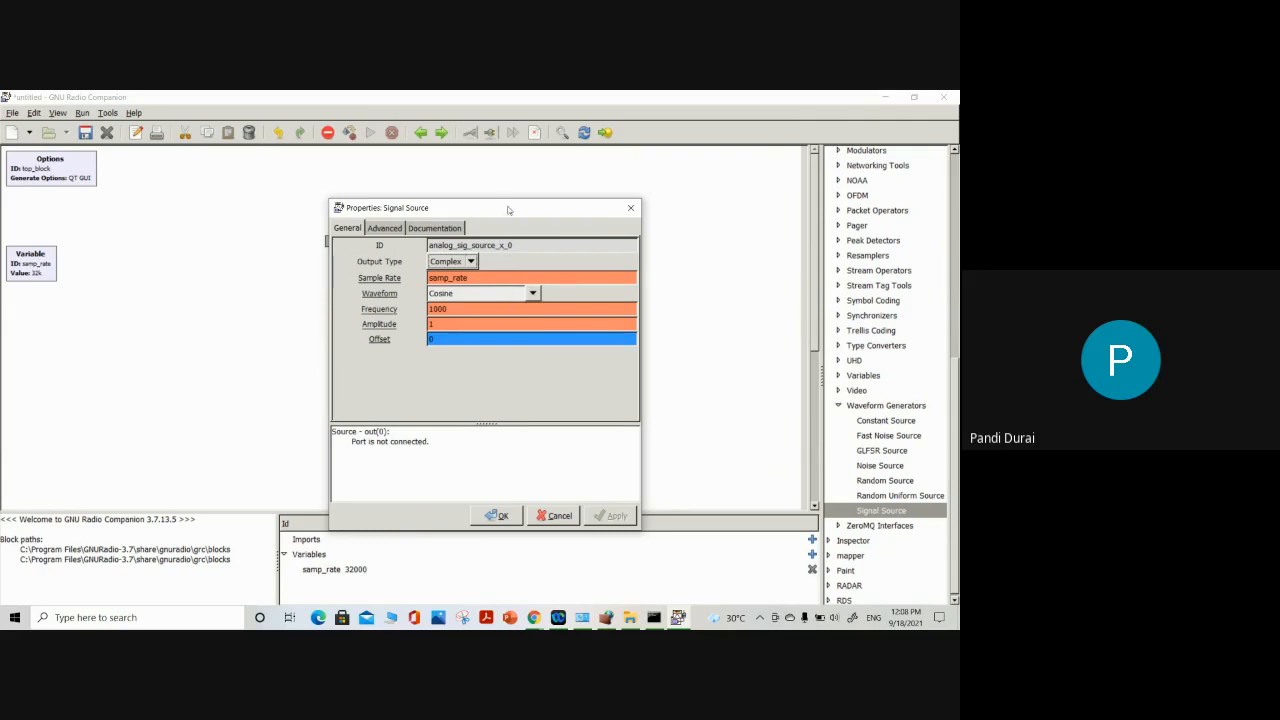
drag(510, 205, 627, 176)
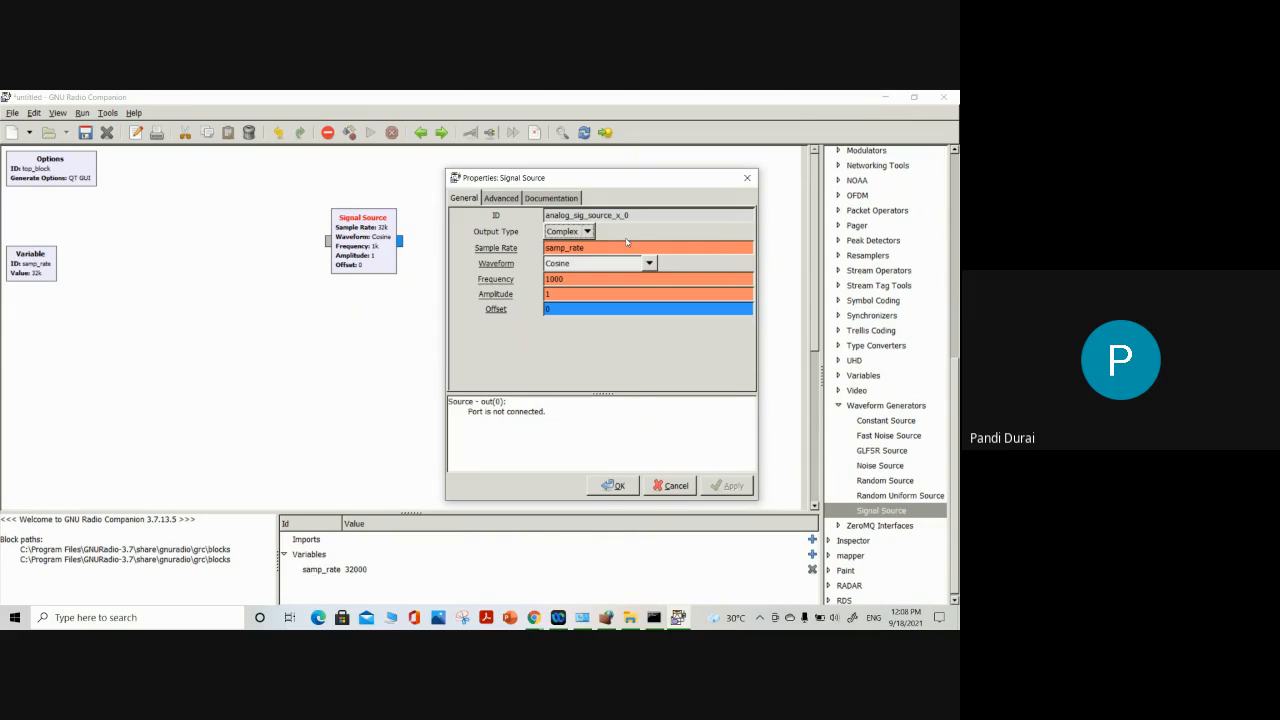
click(640, 251)
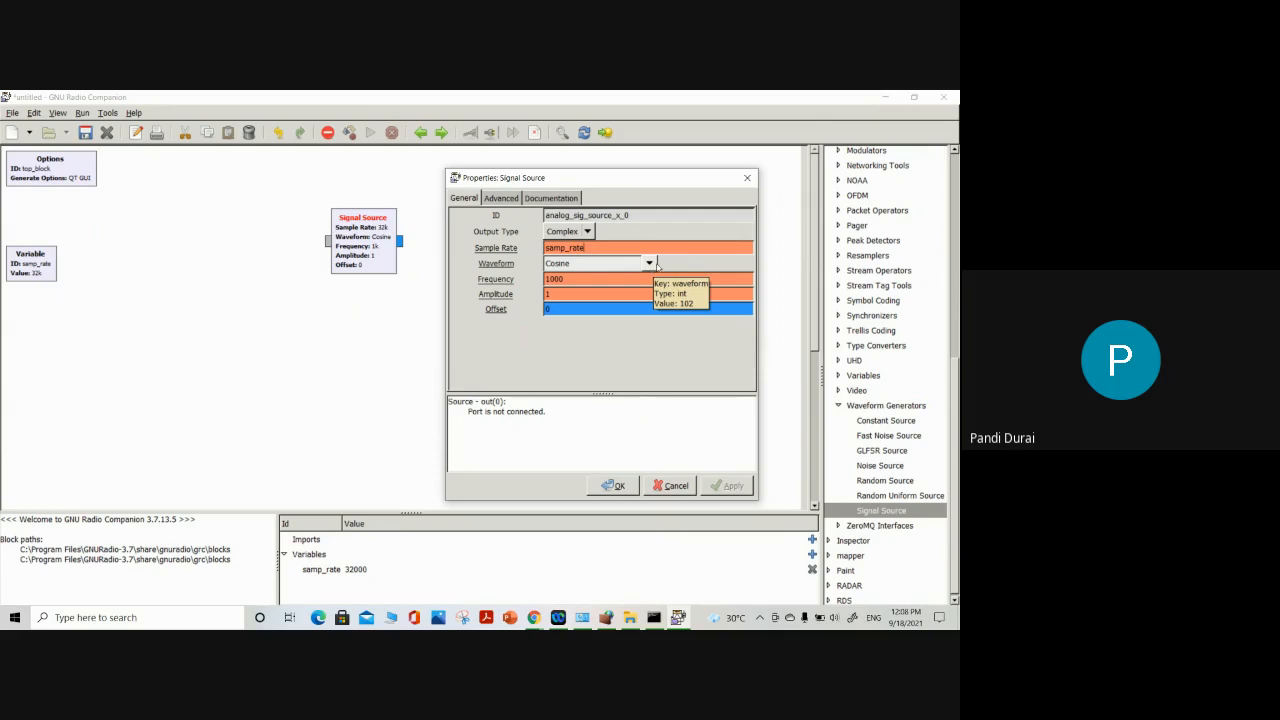
click(650, 263)
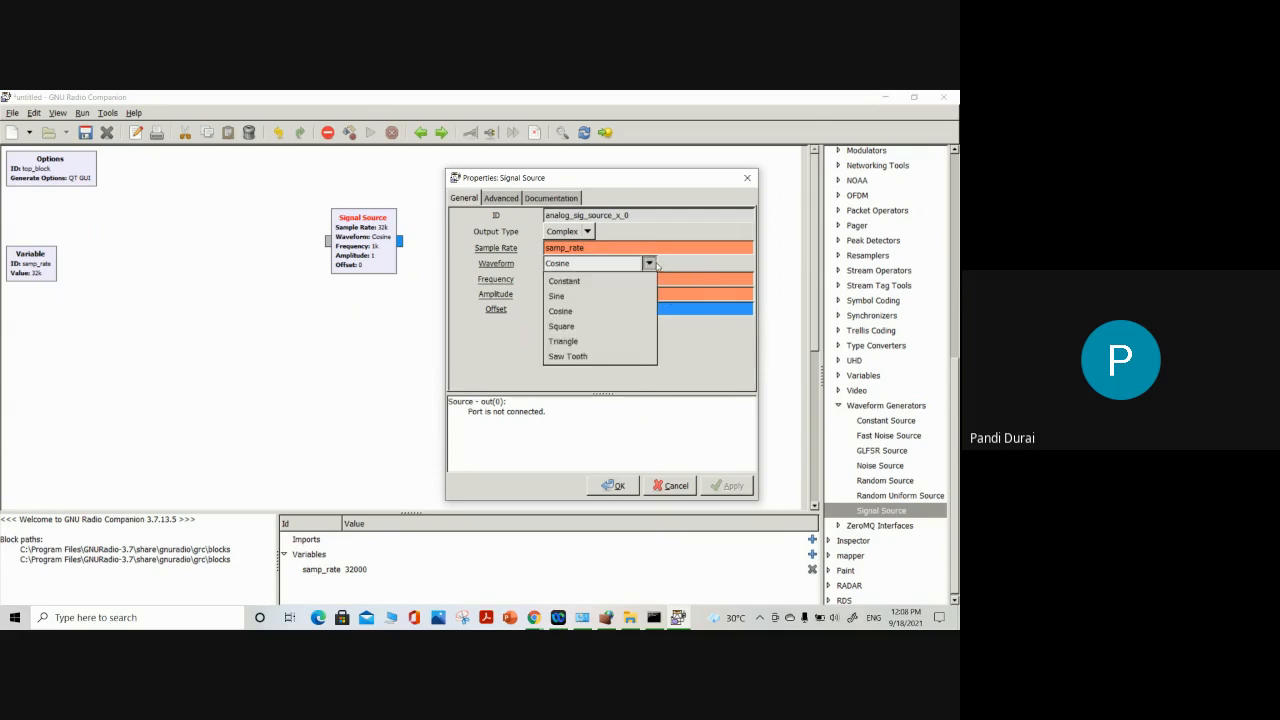
click(652, 265)
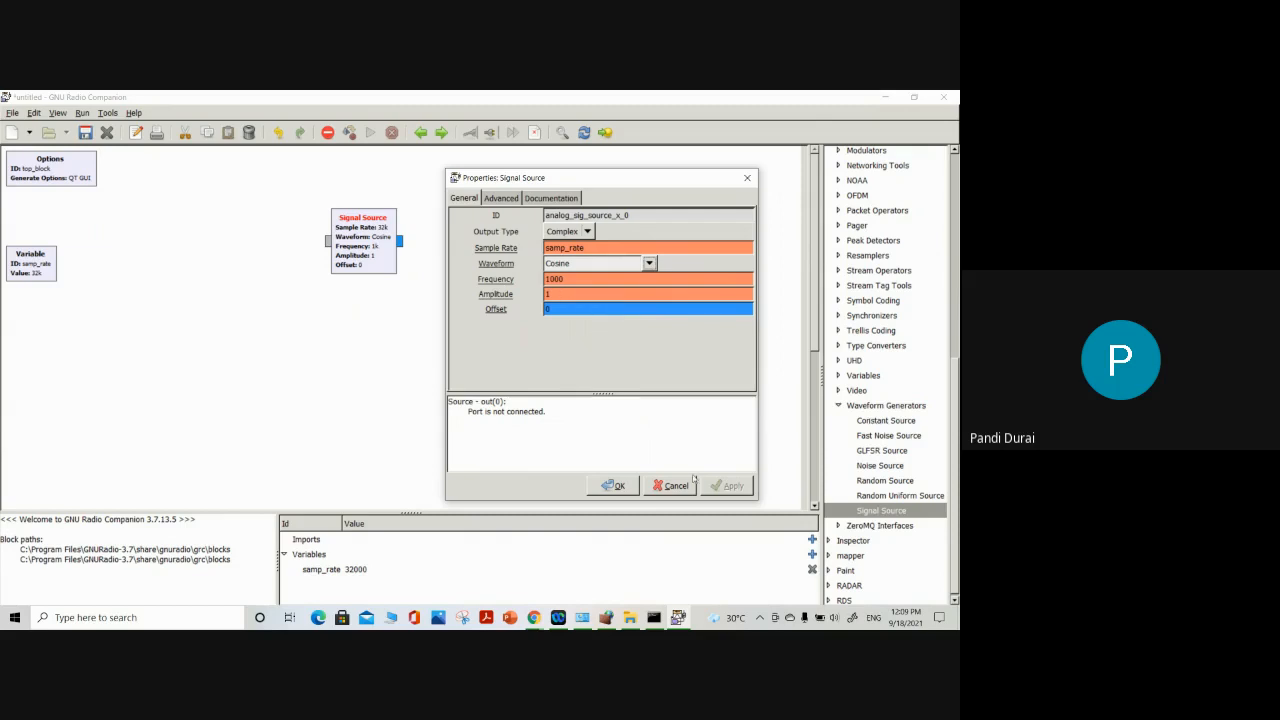
click(617, 487)
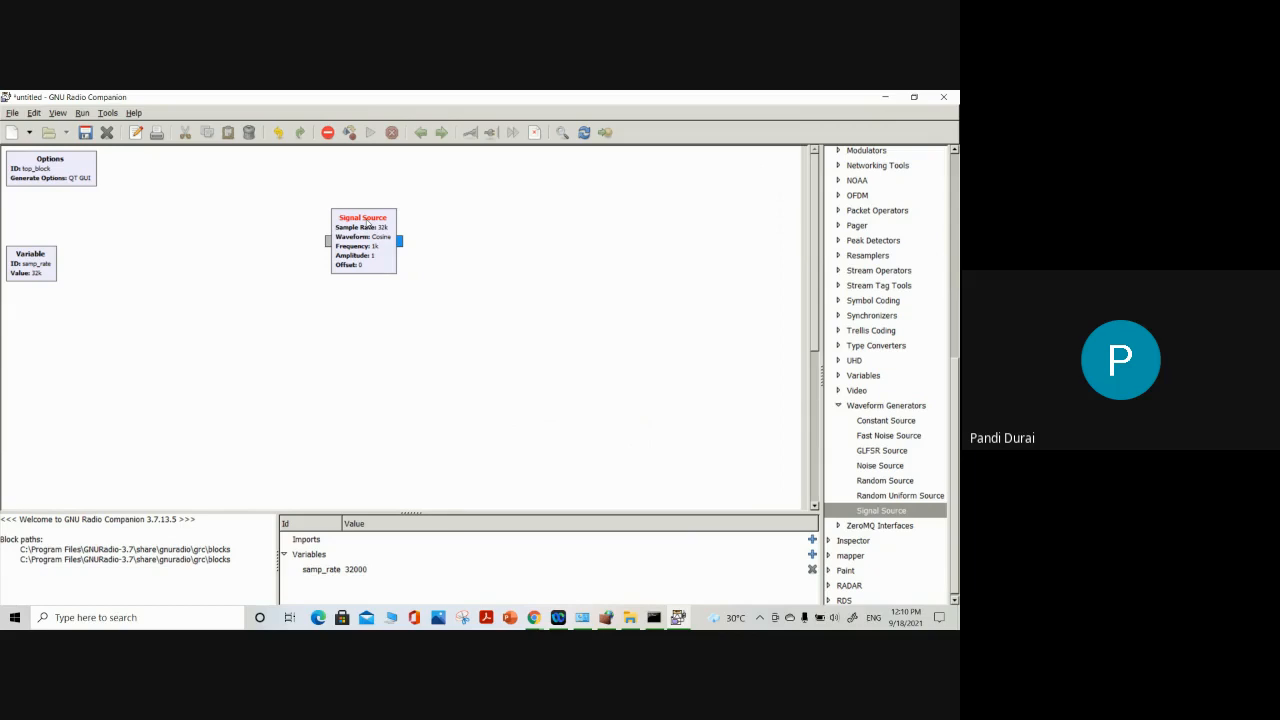
View the flow graph errors reported for the Signal Source block and close the error list
click(326, 135)
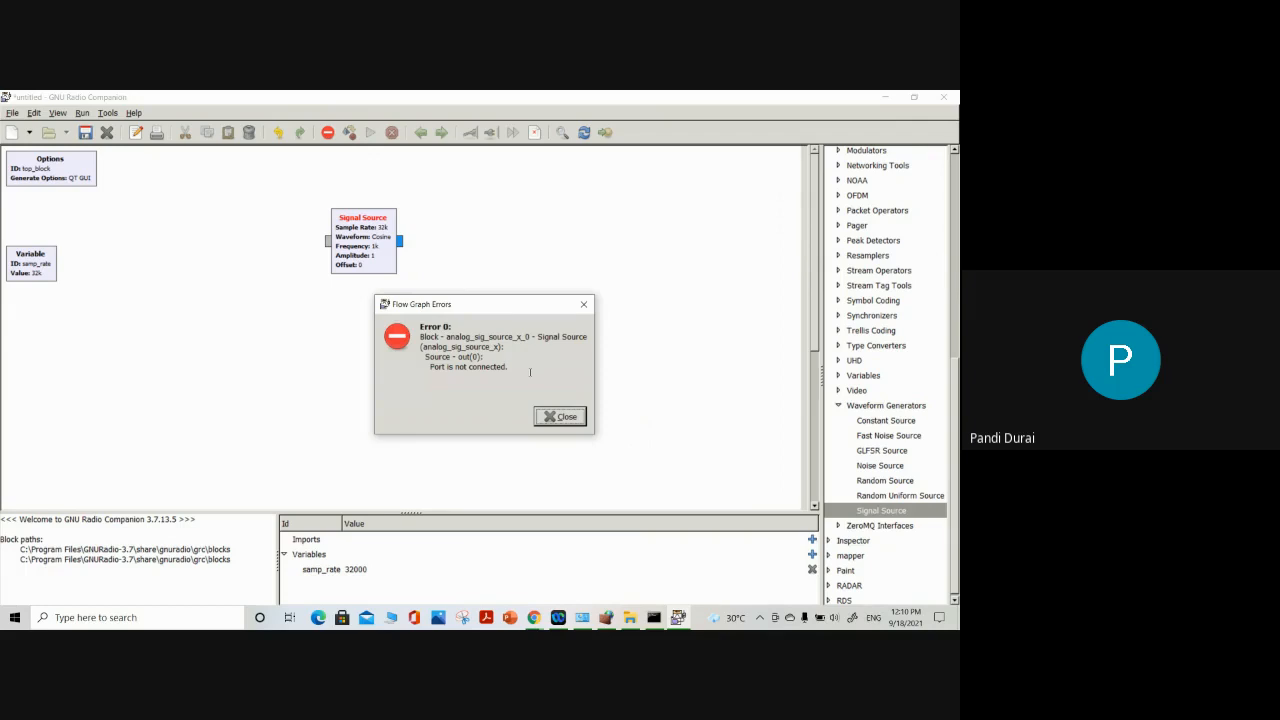
click(560, 416)
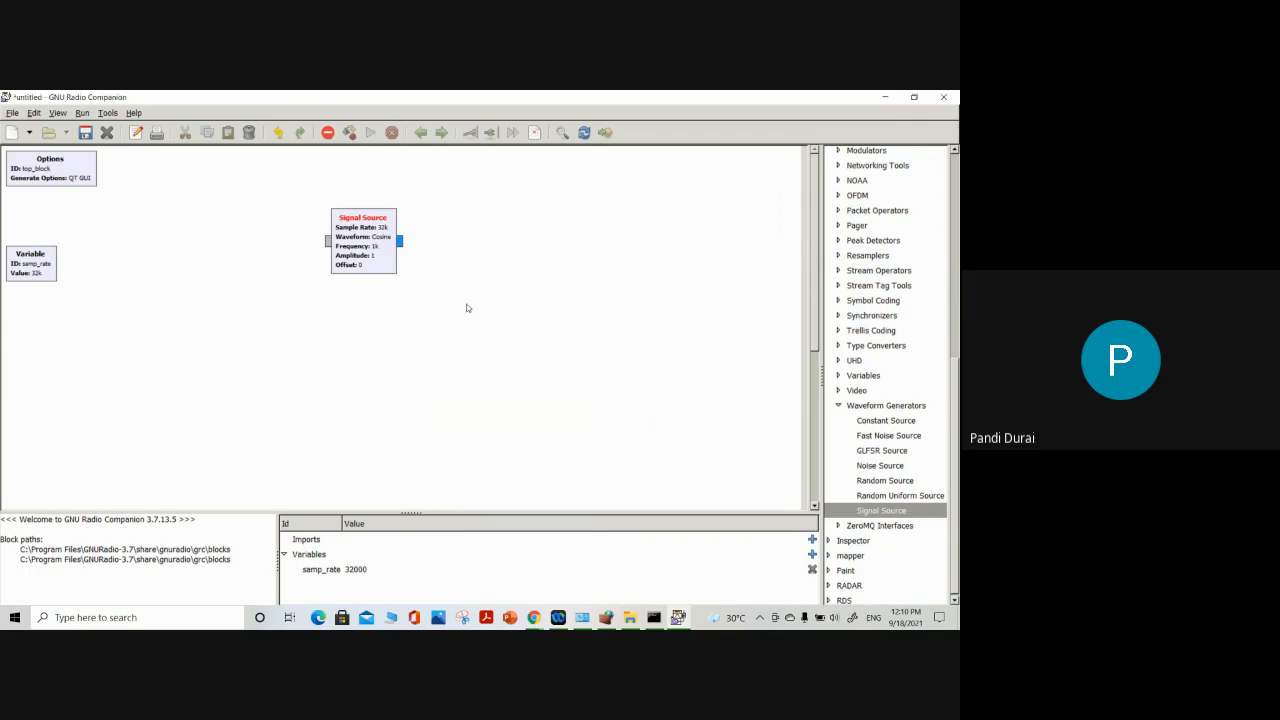
scroll(868, 425, down, 1)
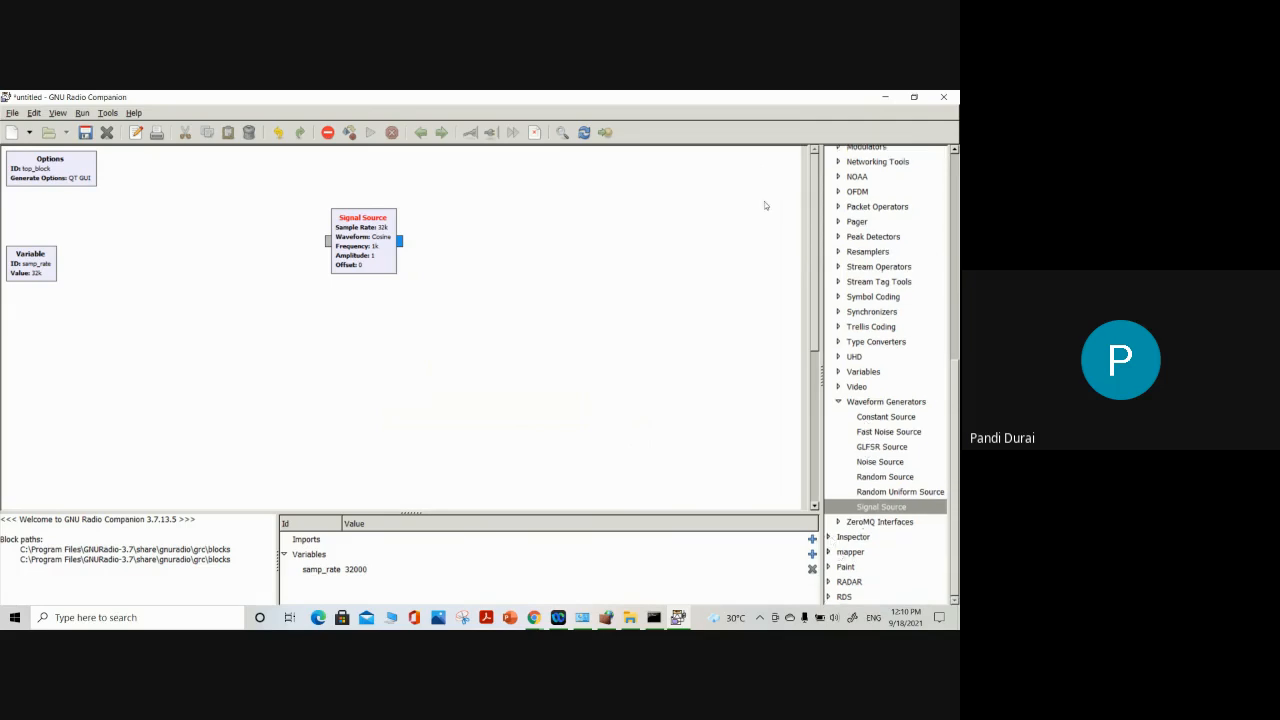
Add a QT GUI Sink block to the flow graph from the QT group of the Instrumentation category
scroll(868, 313, up, 6)
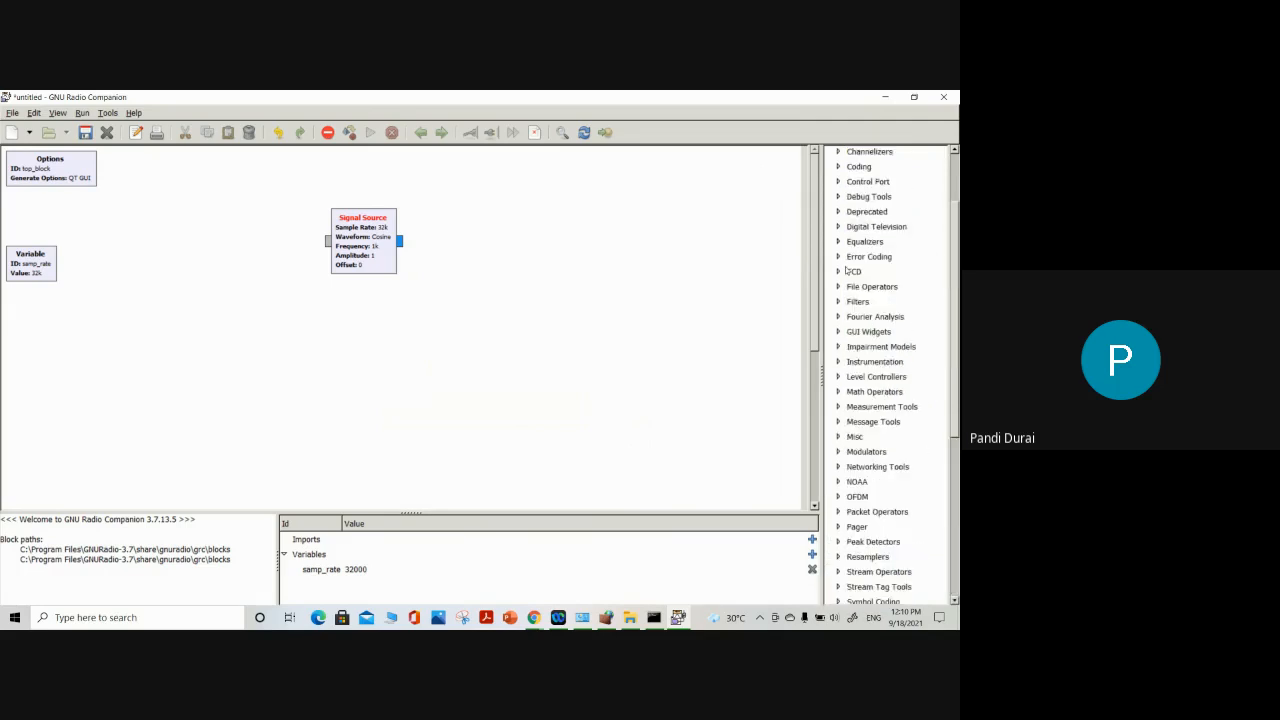
click(839, 362)
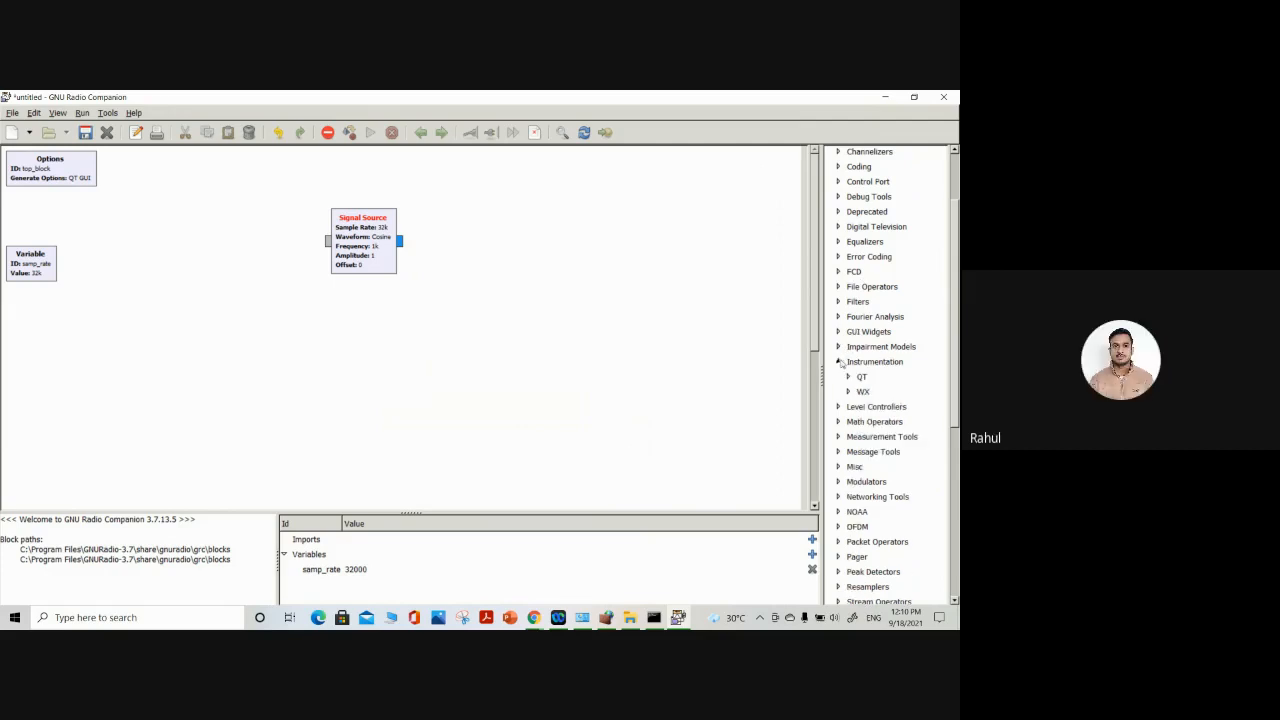
click(849, 377)
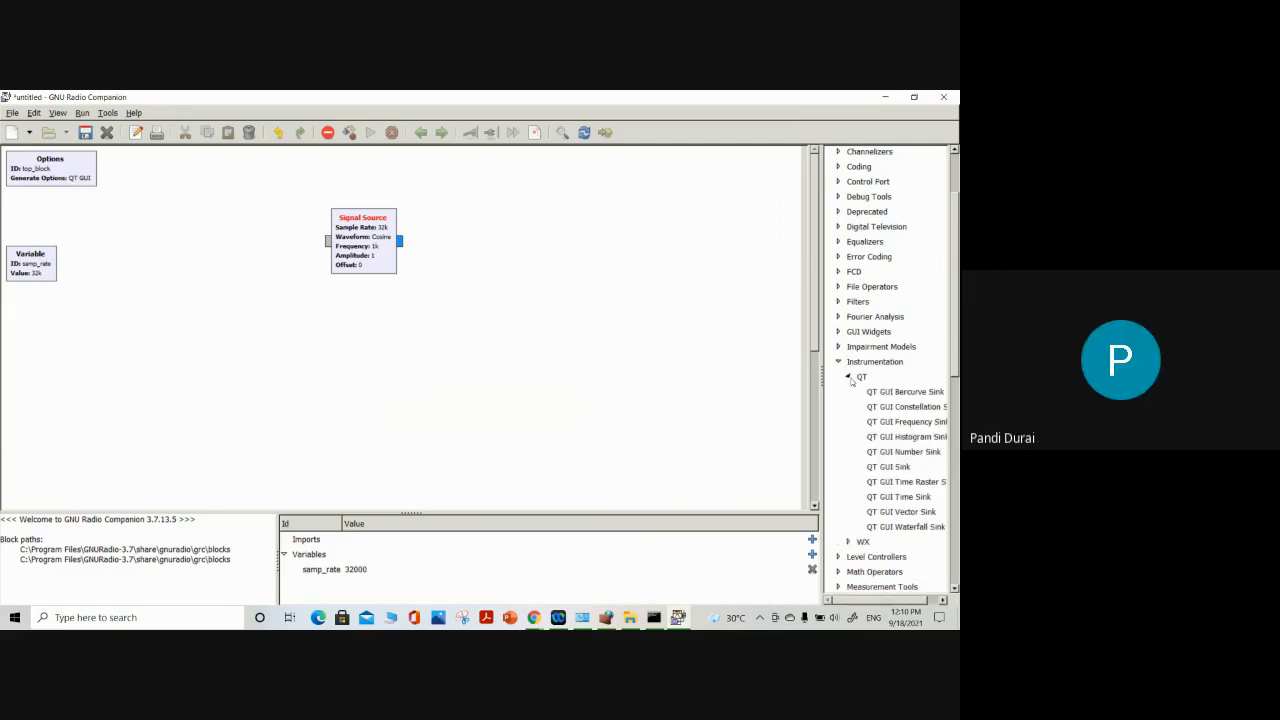
scroll(862, 388, down, 1)
drag(874, 600, 889, 600)
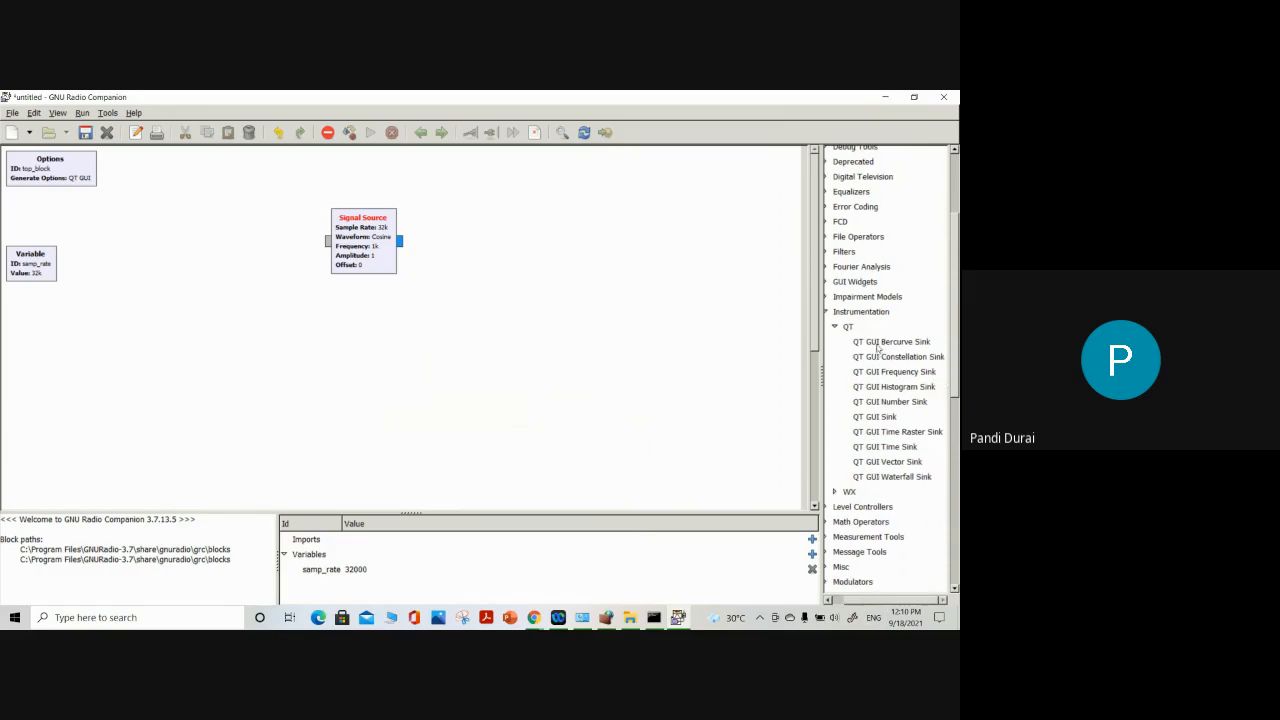
click(878, 343)
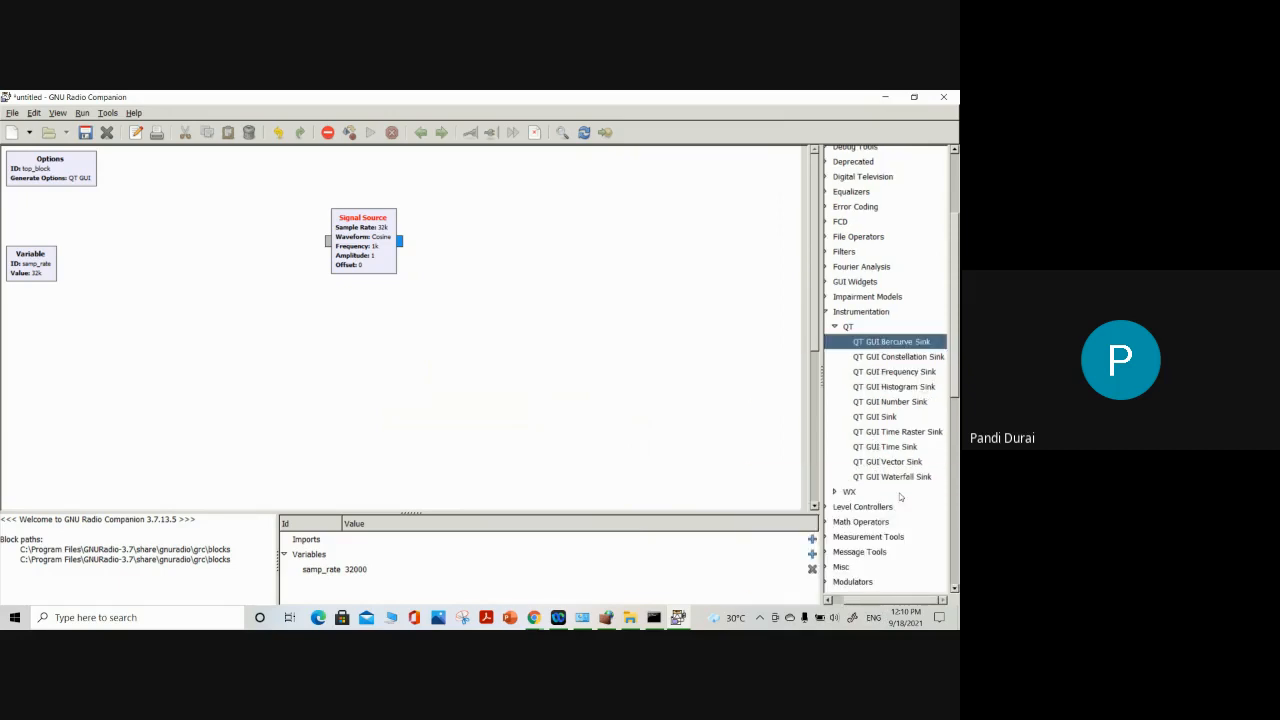
click(875, 417)
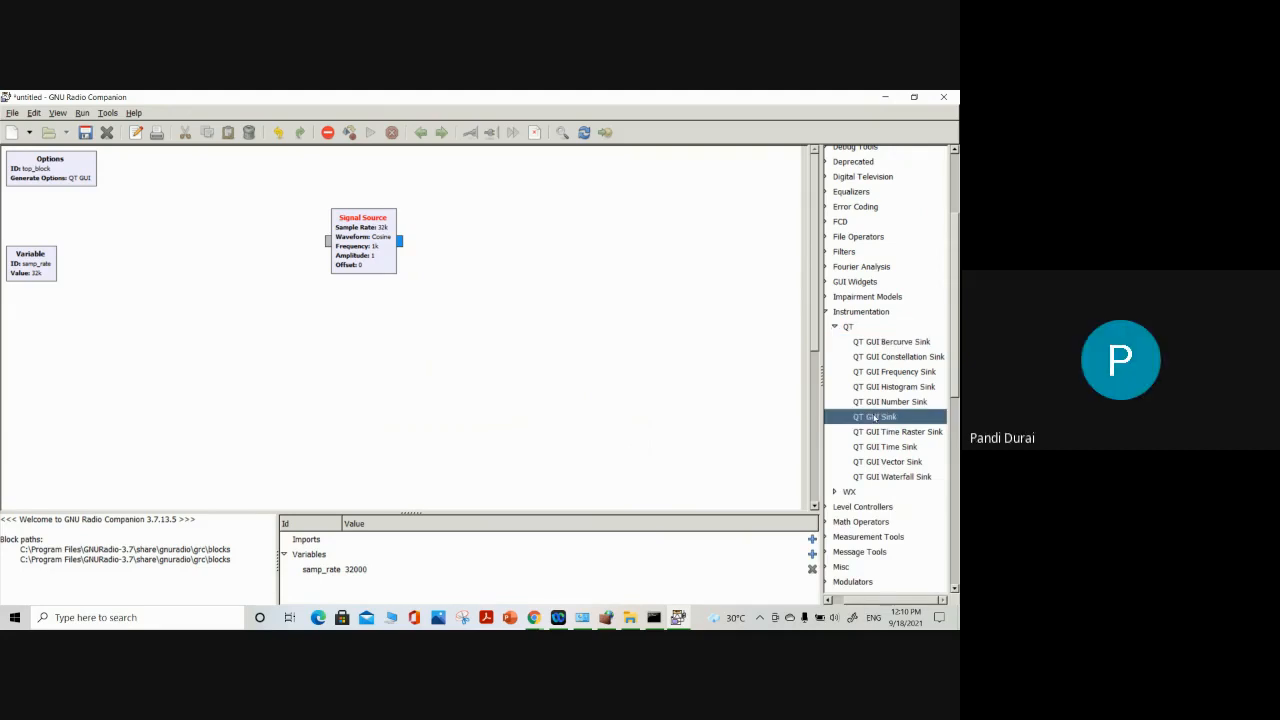
double_click(875, 417)
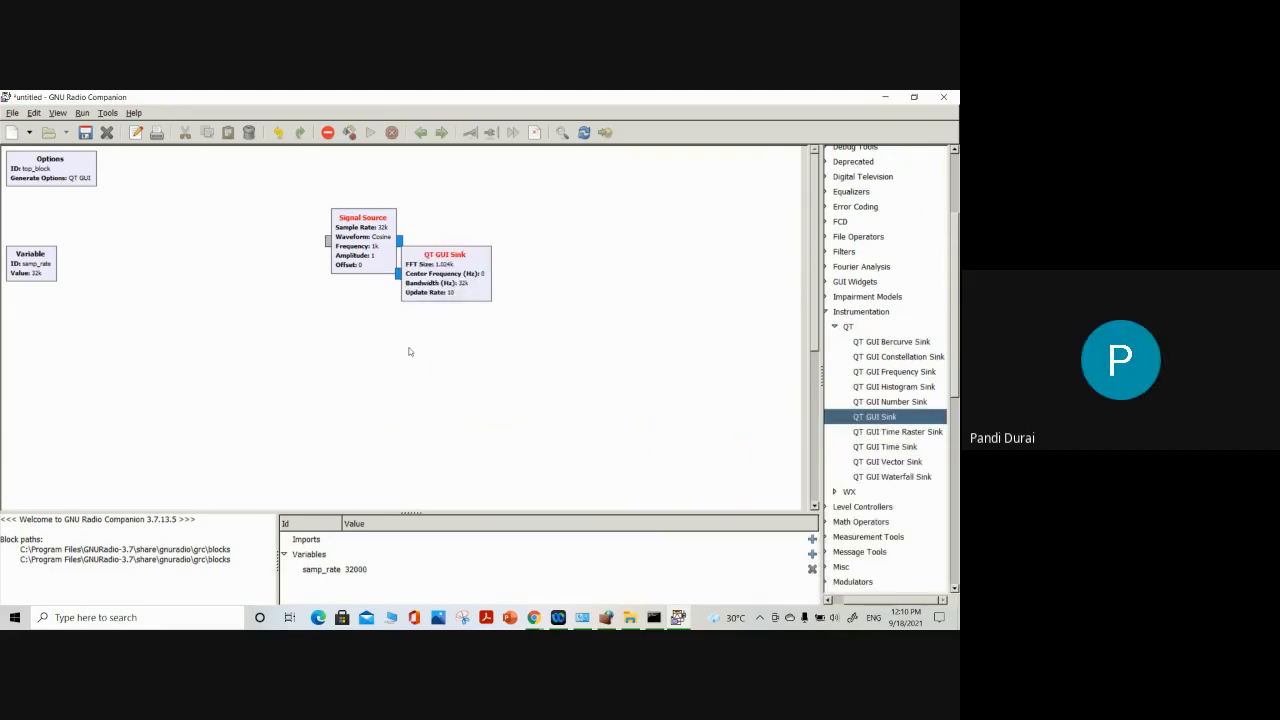
Place the QT GUI Sink to the right of the Signal Source and connect the source's output to the sink's input
drag(450, 280, 490, 247)
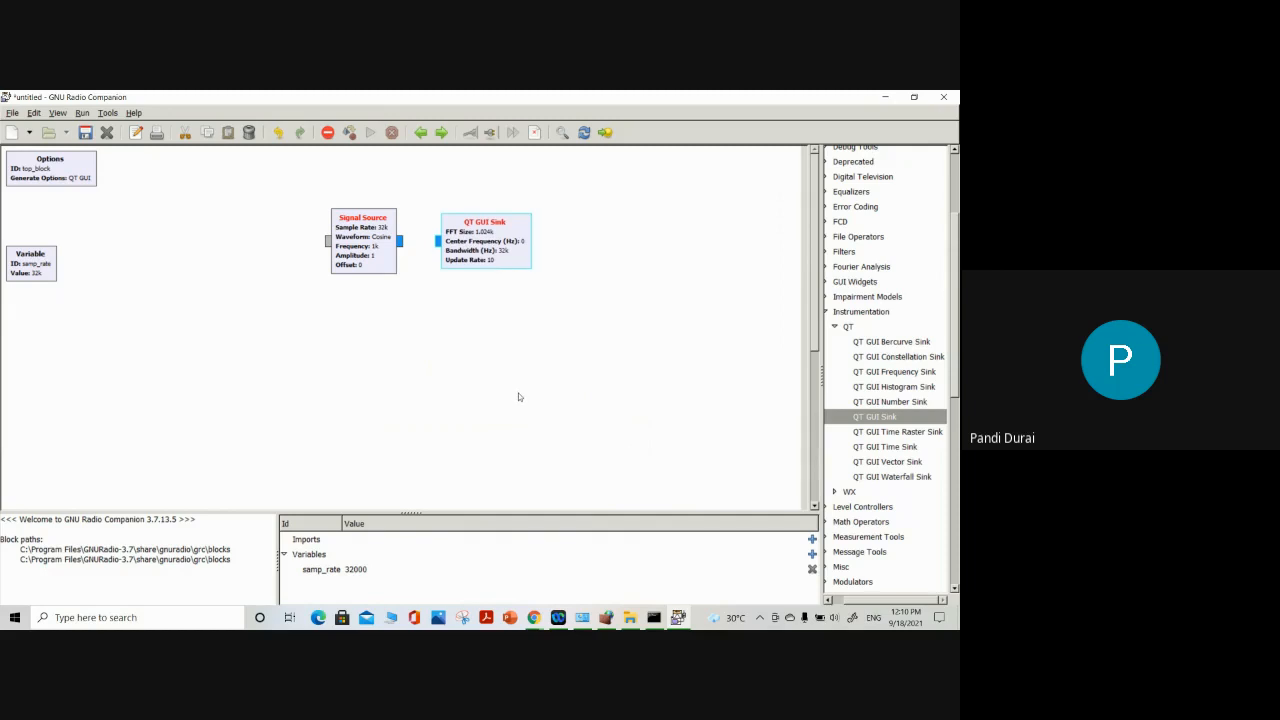
click(400, 241)
click(436, 242)
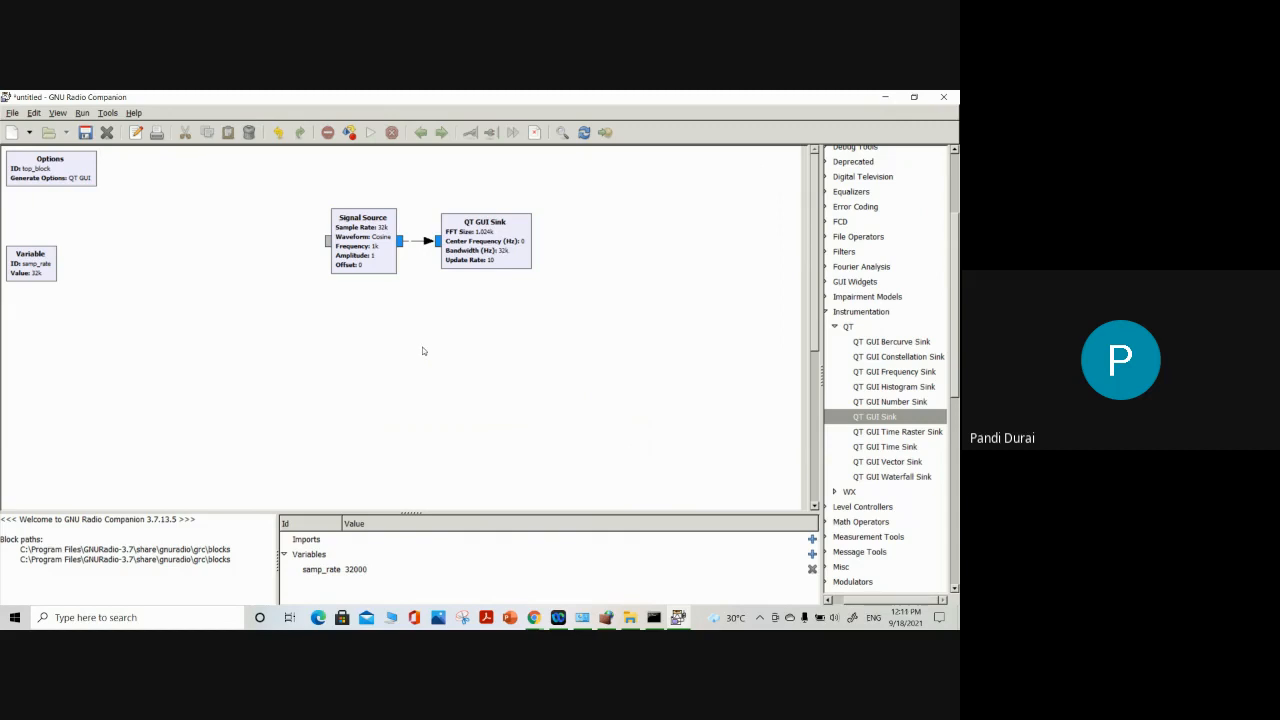
Set the Signal Source's output type to Float and apply the change
click(370, 259)
double_click(378, 234)
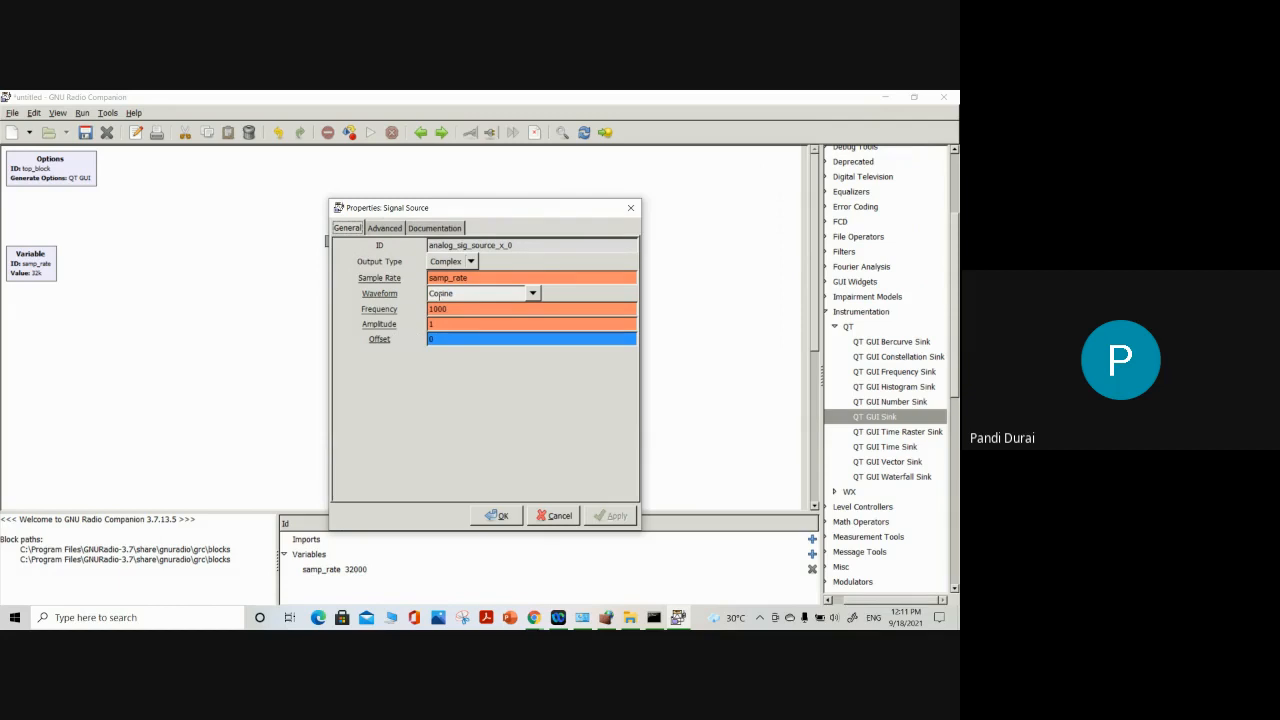
click(458, 262)
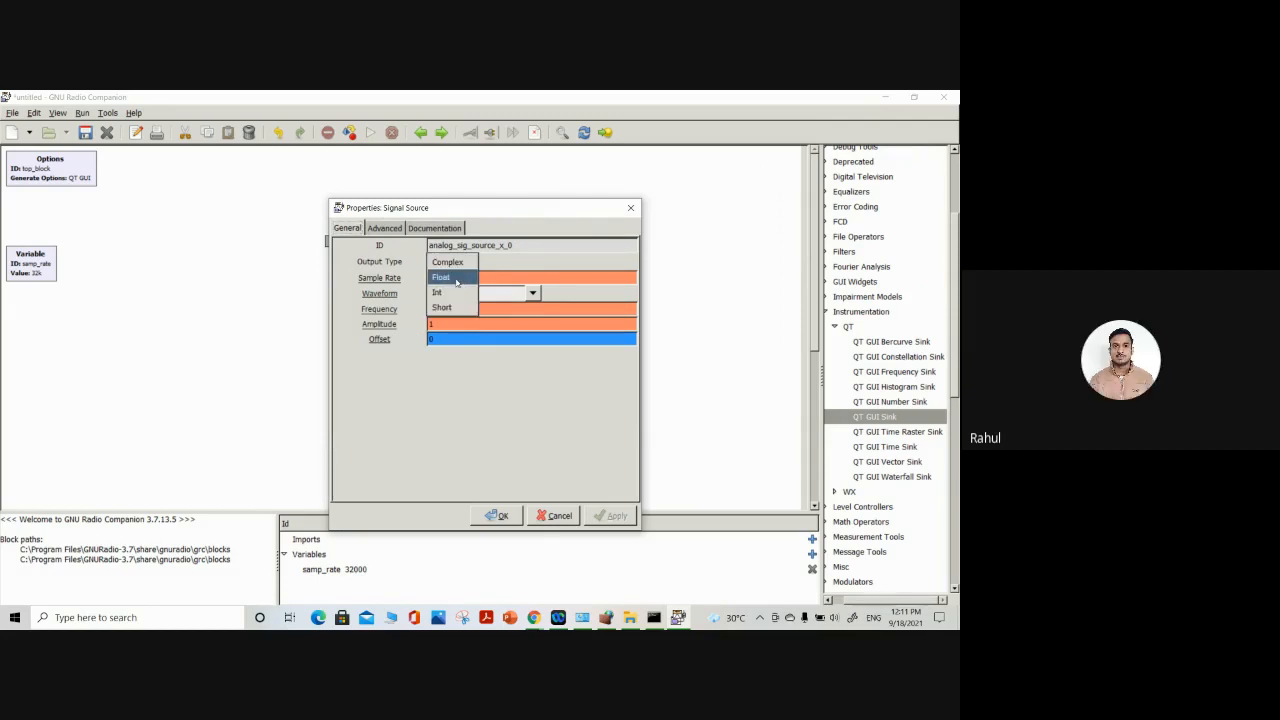
click(456, 283)
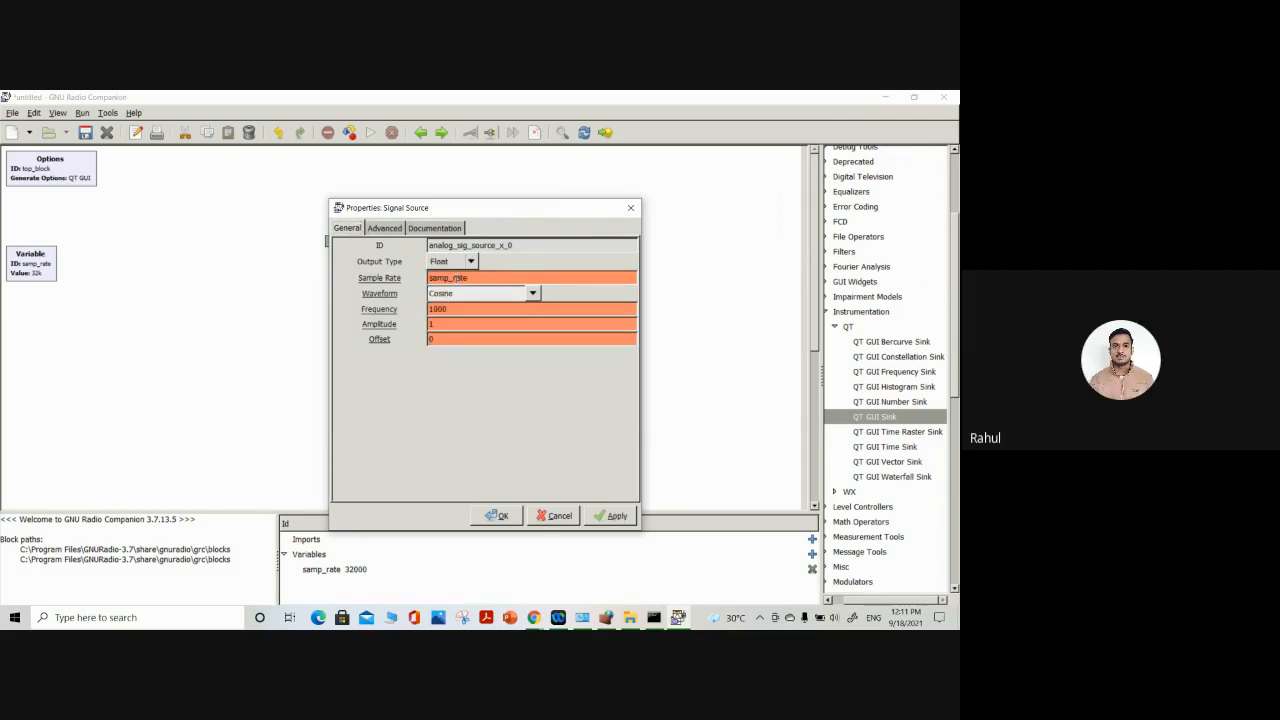
click(610, 516)
click(497, 515)
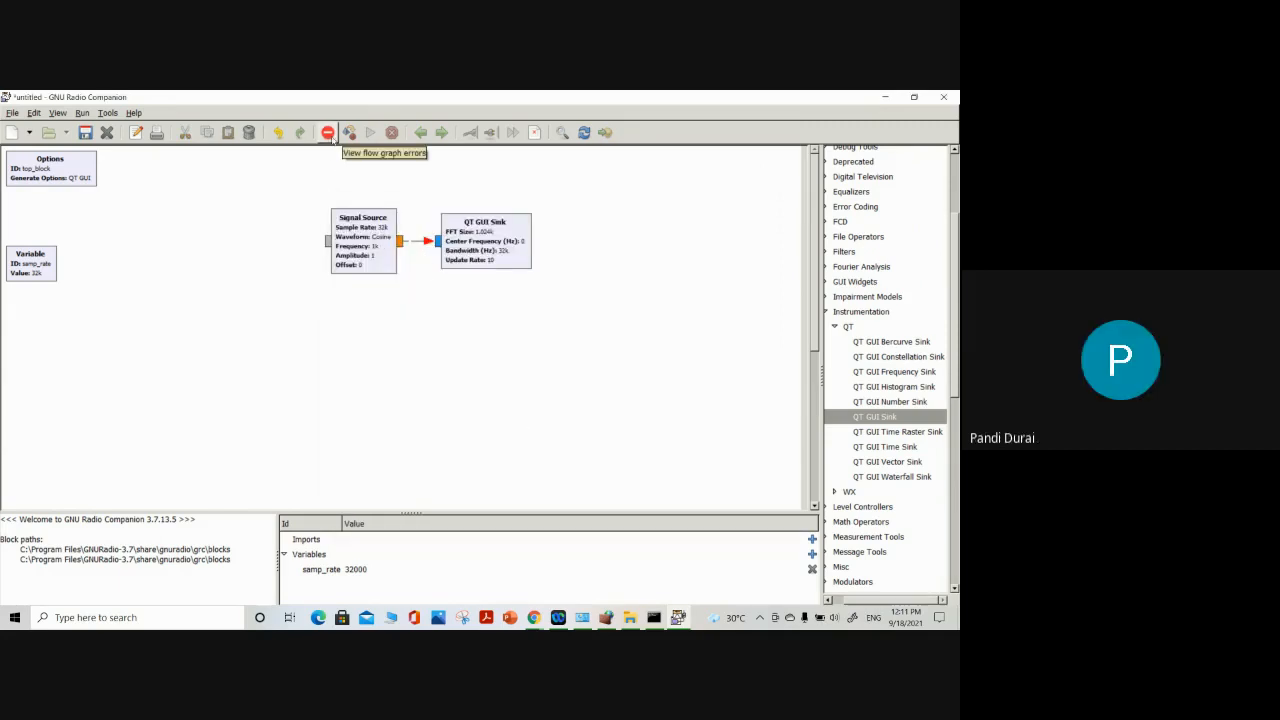
Set the Signal Source's output type back to Complex
double_click(354, 238)
click(470, 262)
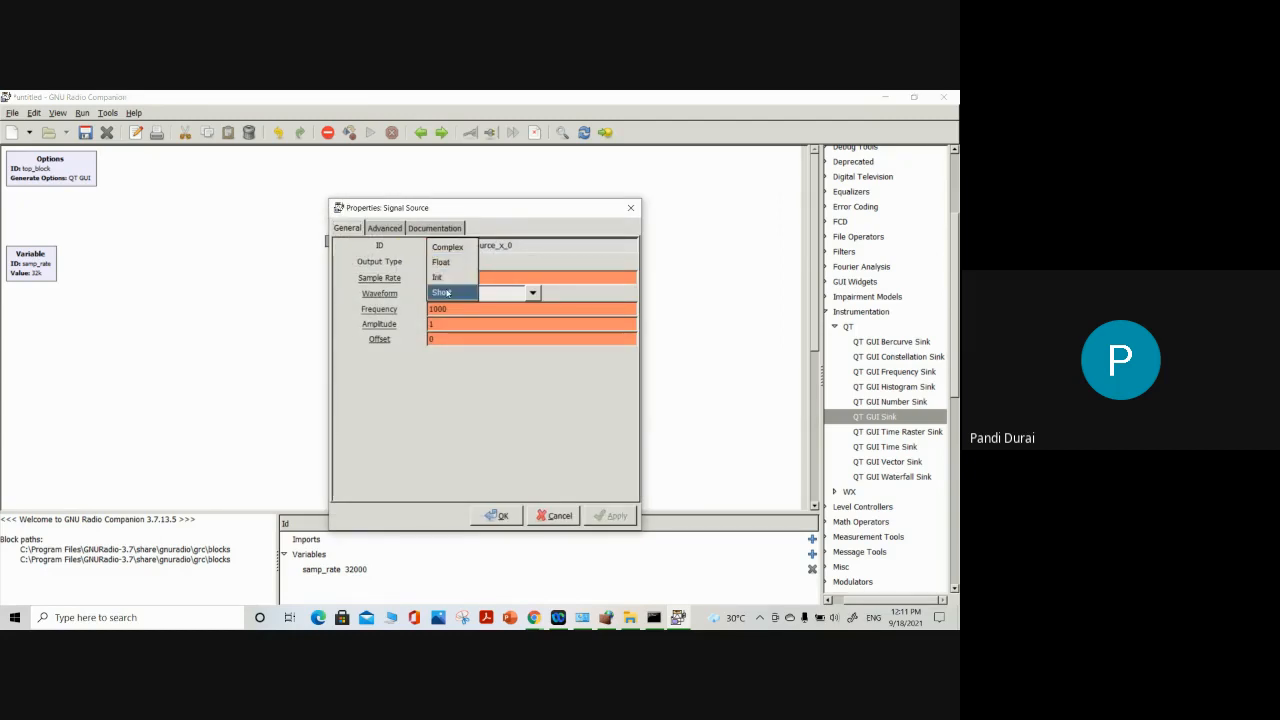
click(447, 246)
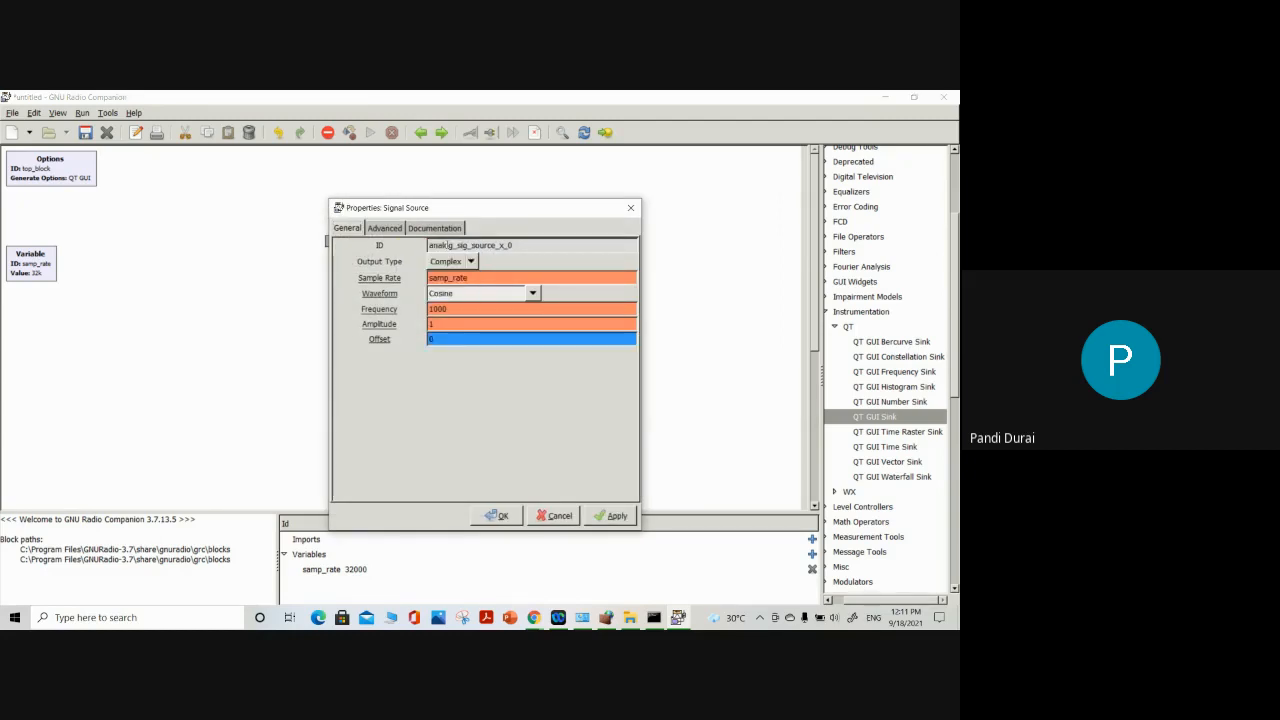
click(503, 516)
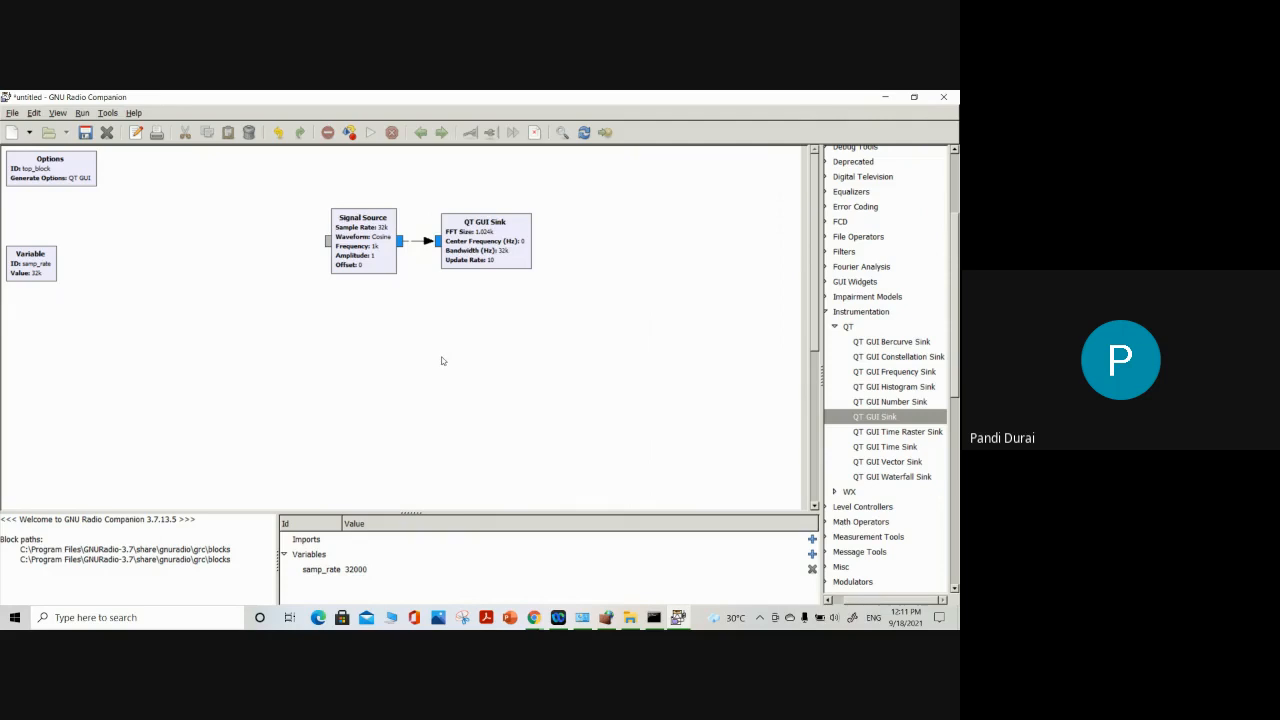
Review the QT GUI Sink's general properties and read through its documentation, keeping all settings
double_click(500, 258)
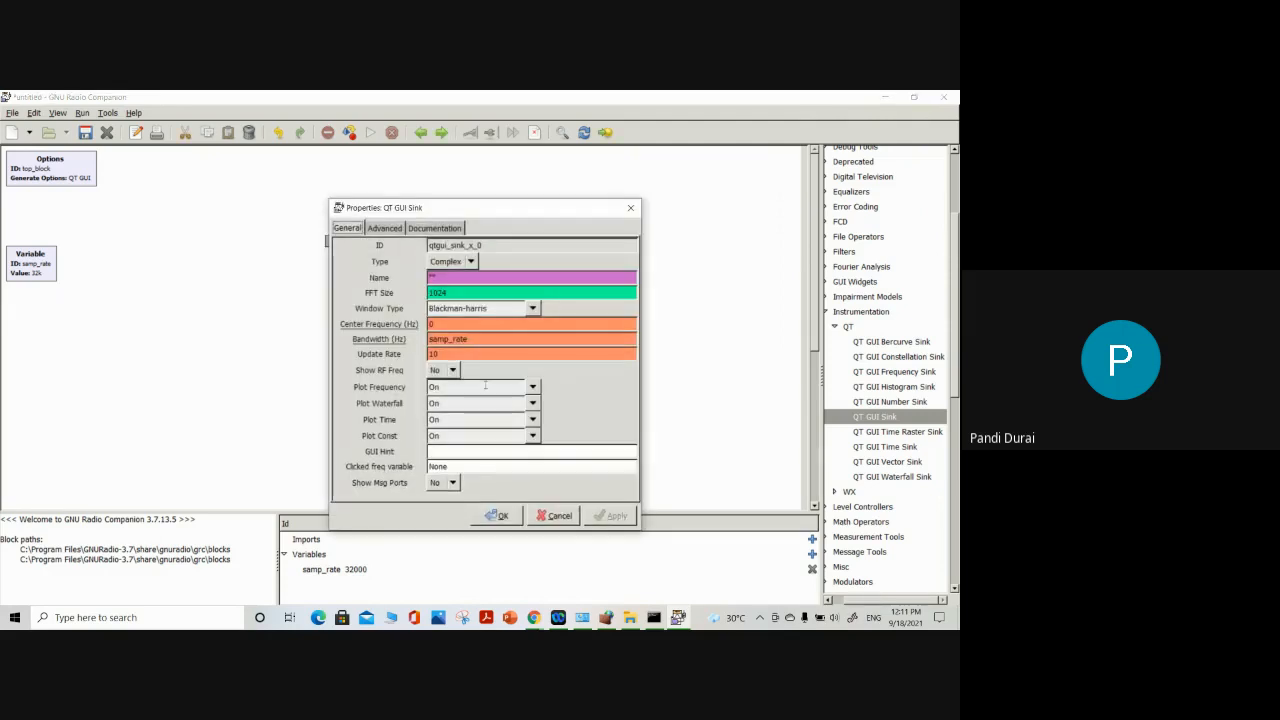
drag(503, 211, 695, 168)
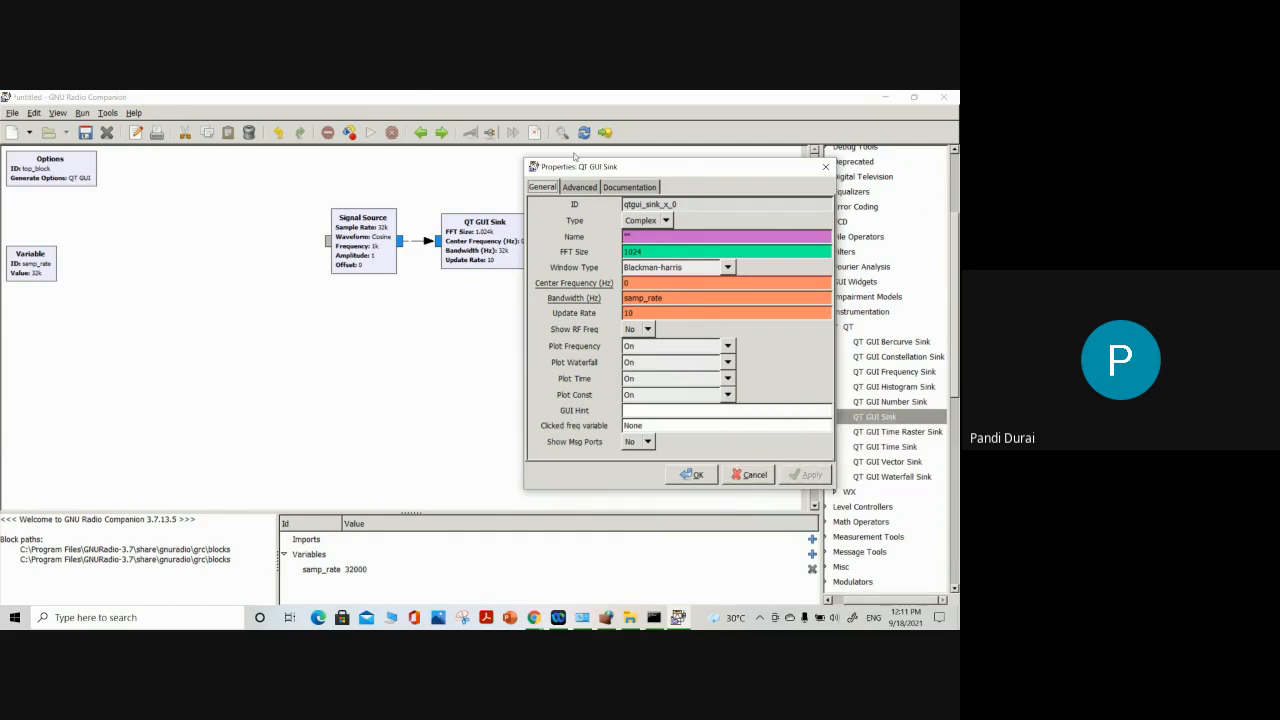
click(618, 189)
scroll(680, 362, down, 1)
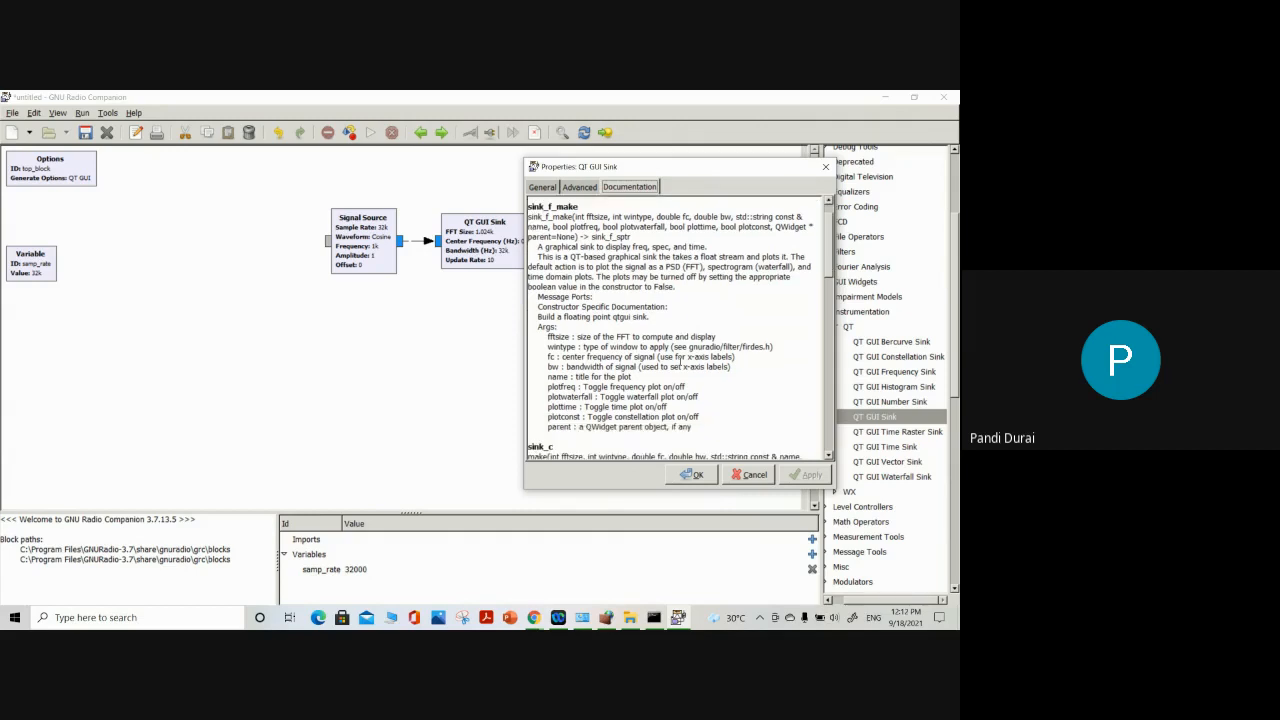
scroll(679, 362, down, 3)
scroll(680, 362, down, 4)
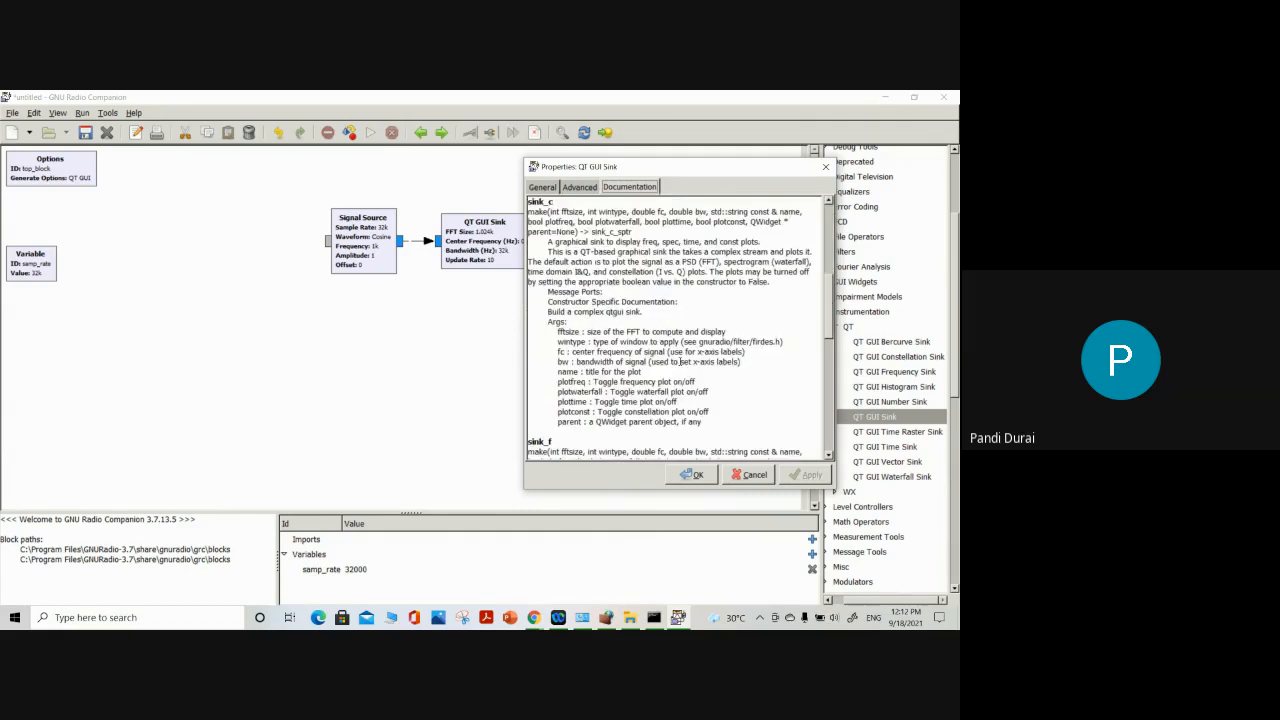
scroll(679, 361, down, 13)
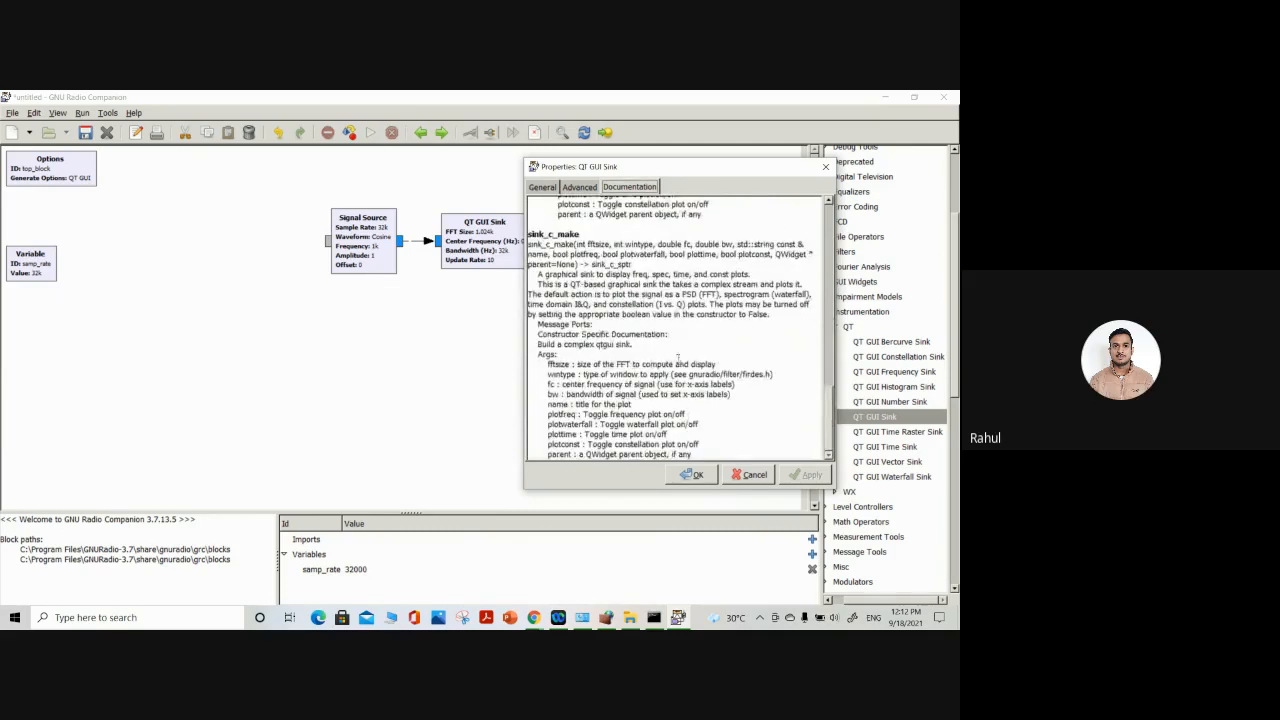
click(542, 187)
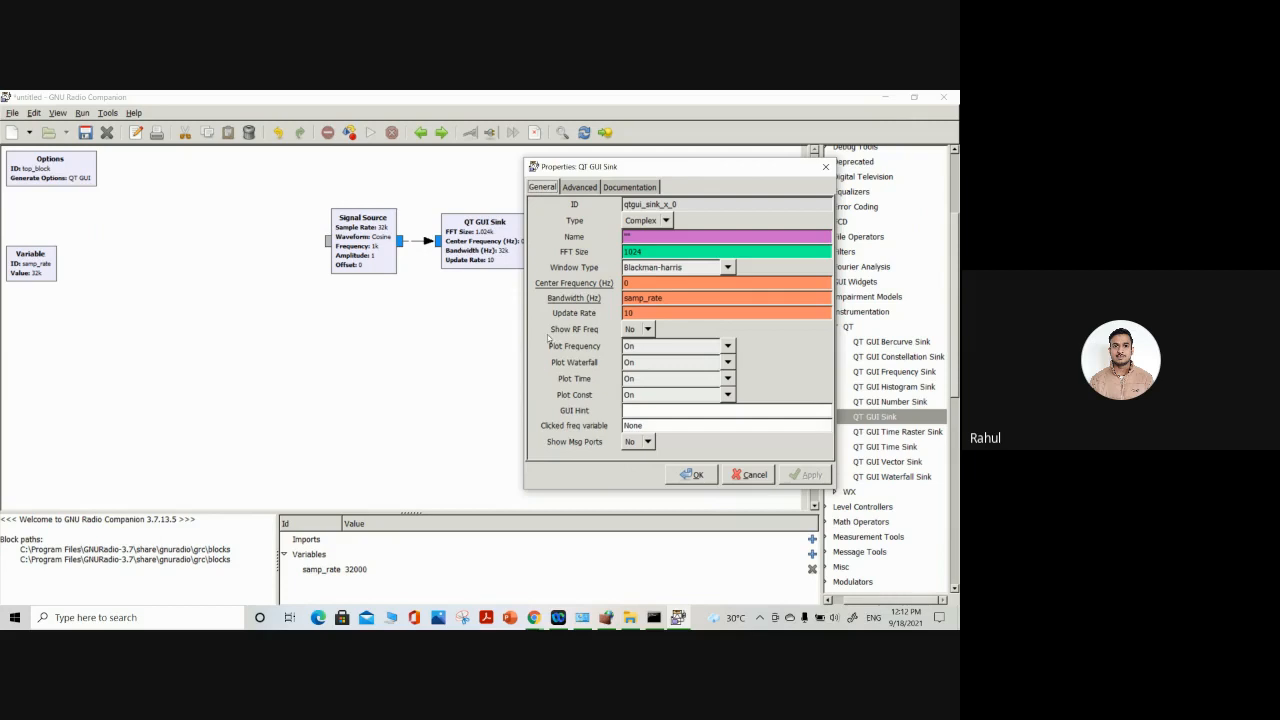
click(692, 474)
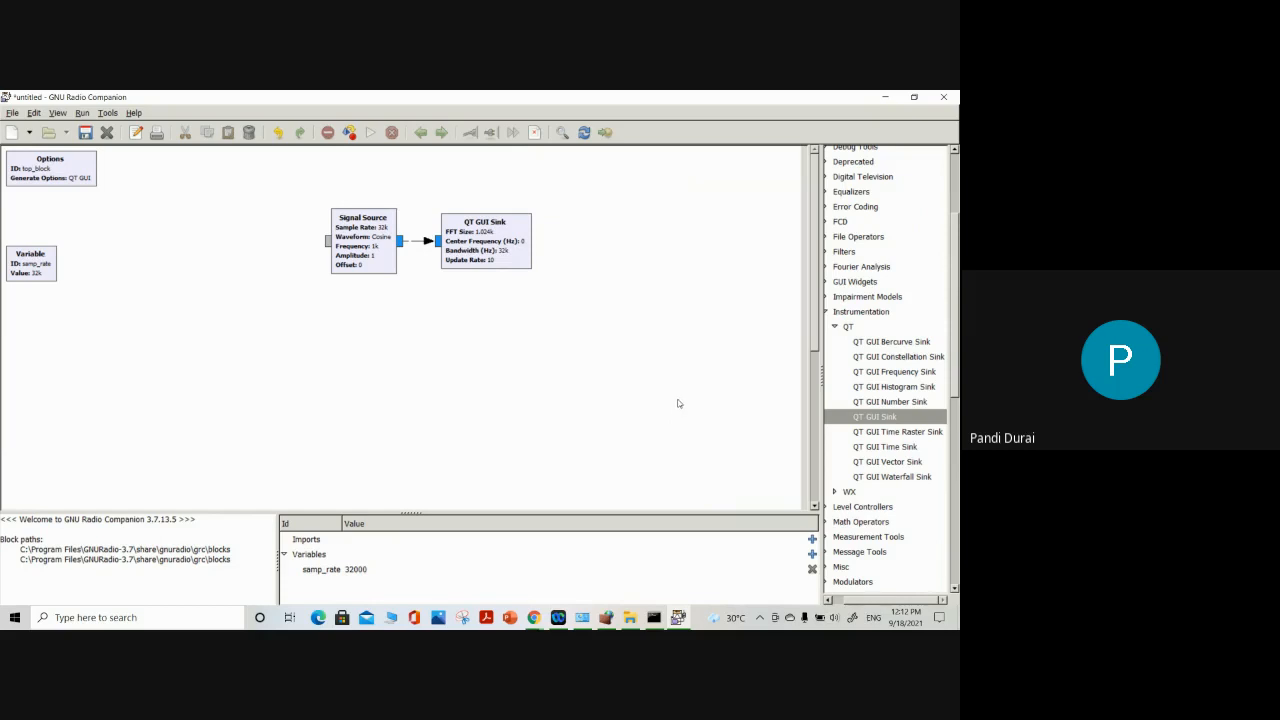
Save the flow graph as 1stPRO.grc in the Documents folder
click(12, 113)
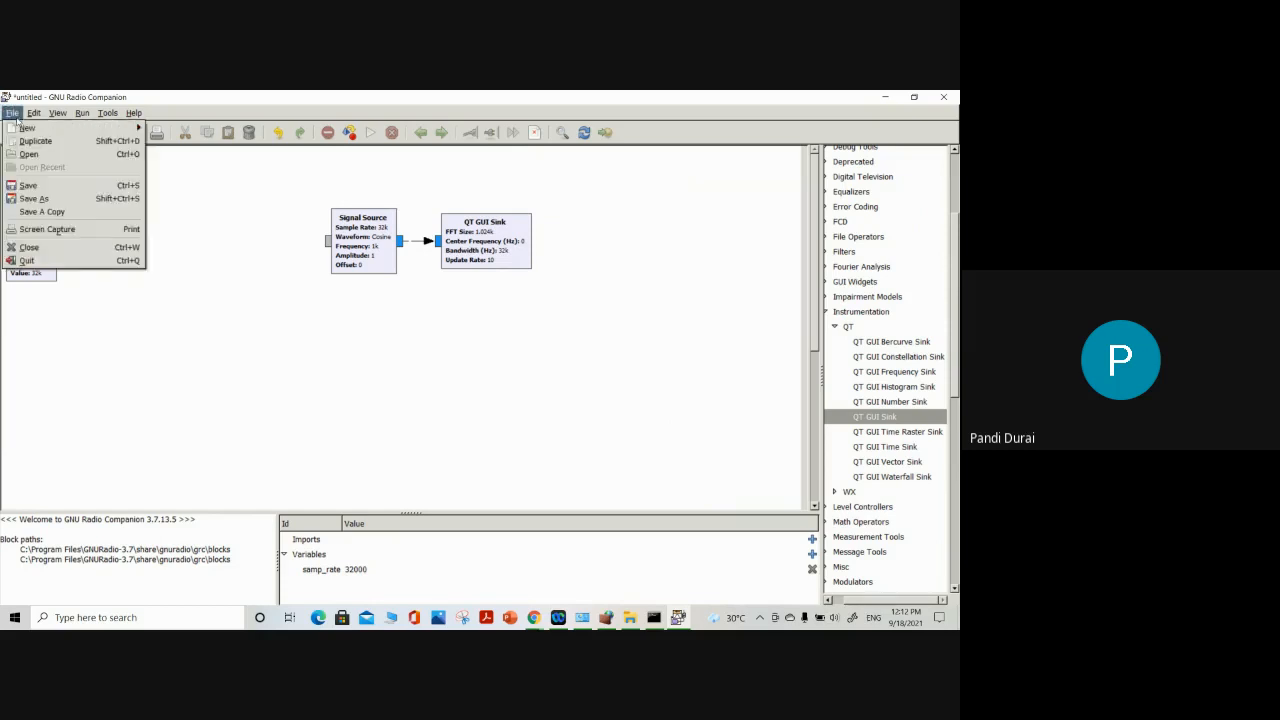
click(28, 185)
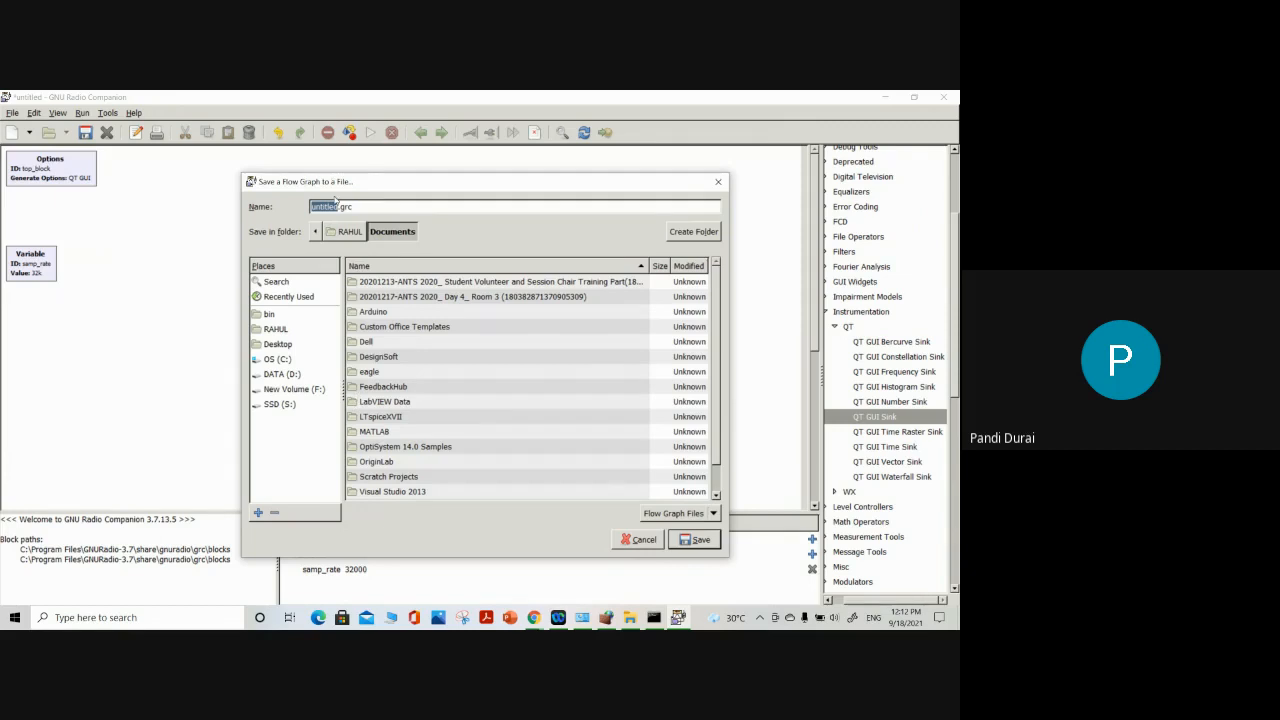
click(336, 206)
drag(336, 206, 309, 206)
text(1stPRO)
click(696, 546)
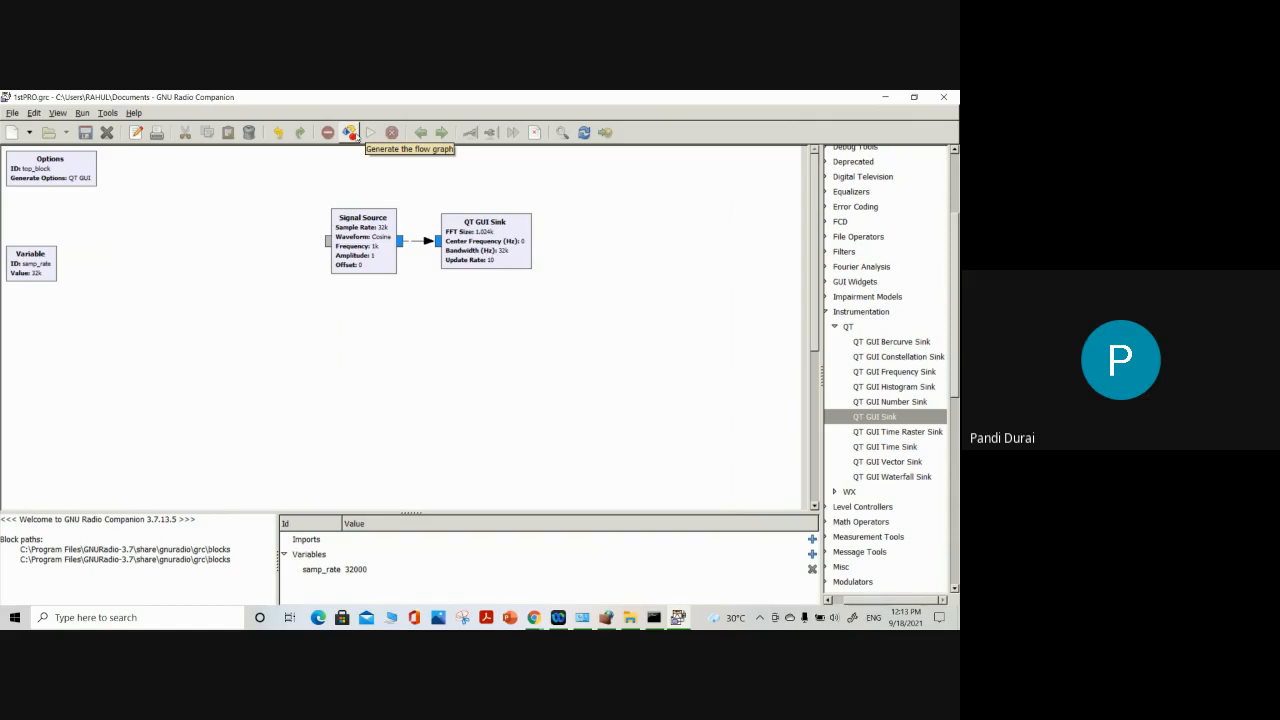
Generate the flow graph and read the messages in the console output
click(350, 133)
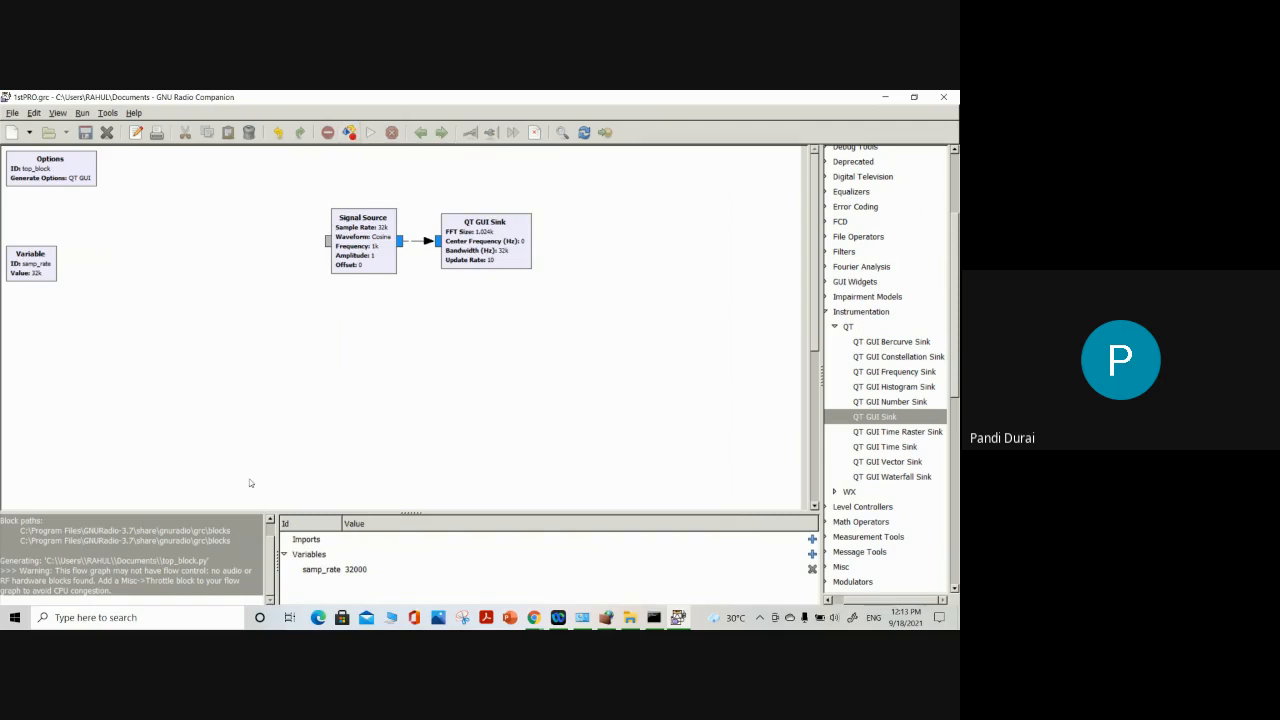
drag(88, 560, 50, 552)
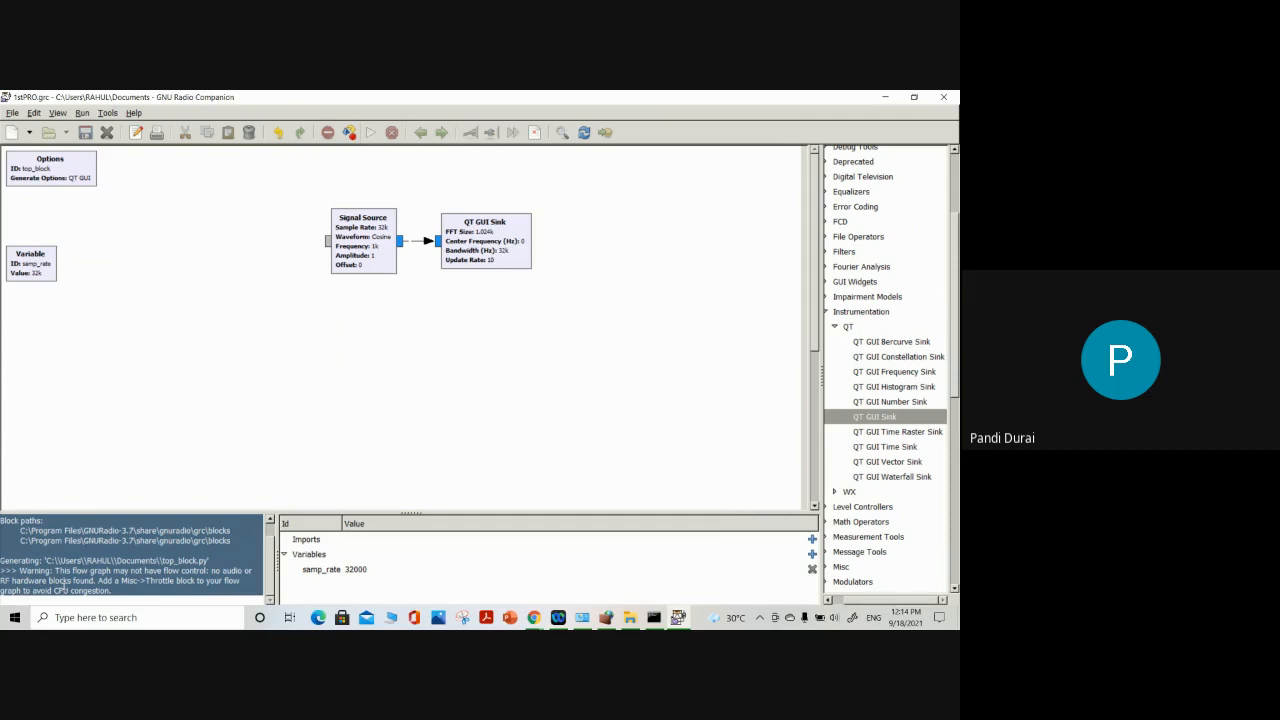
scroll(62, 585, up, 2)
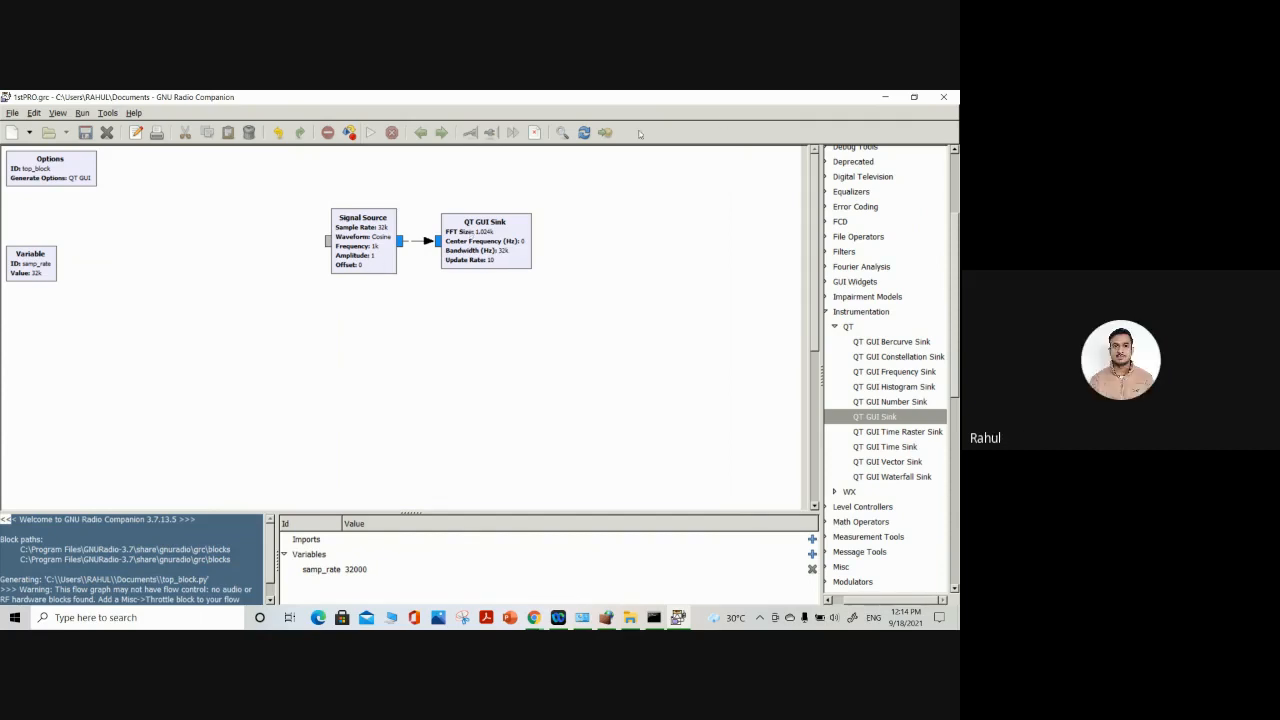
Open the block search and check the Google Meet window in the browser
click(562, 134)
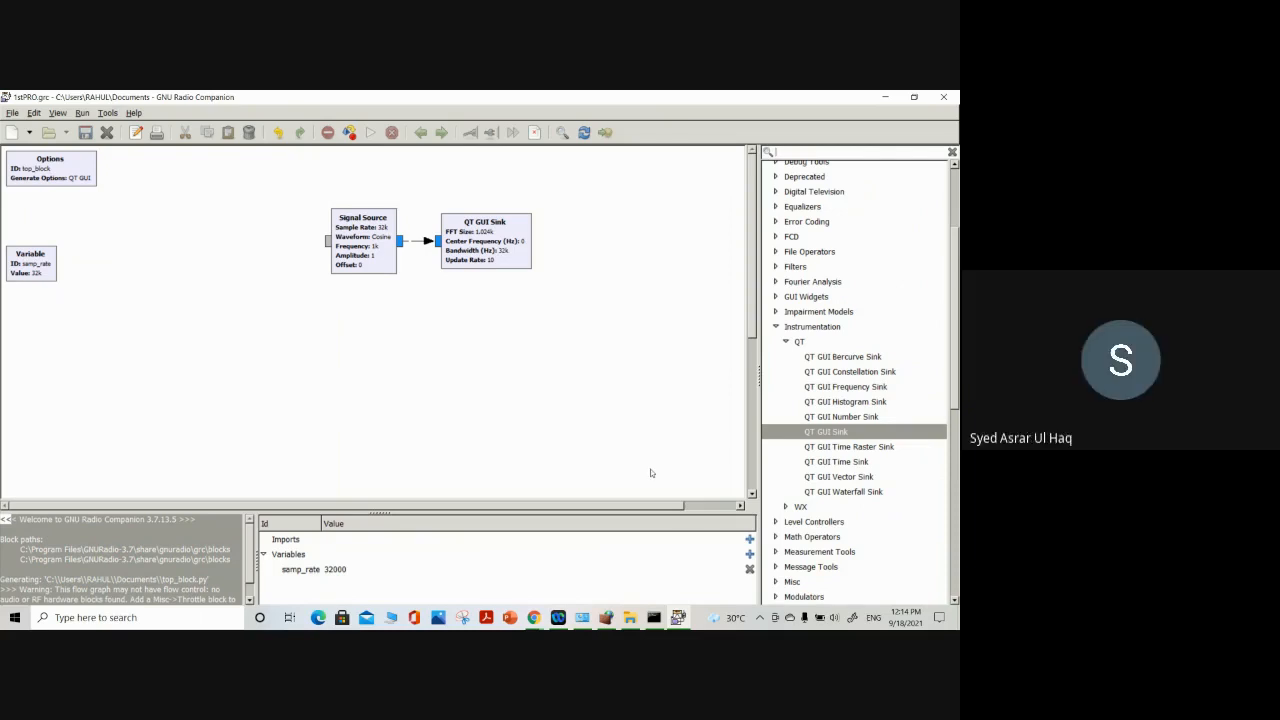
click(533, 617)
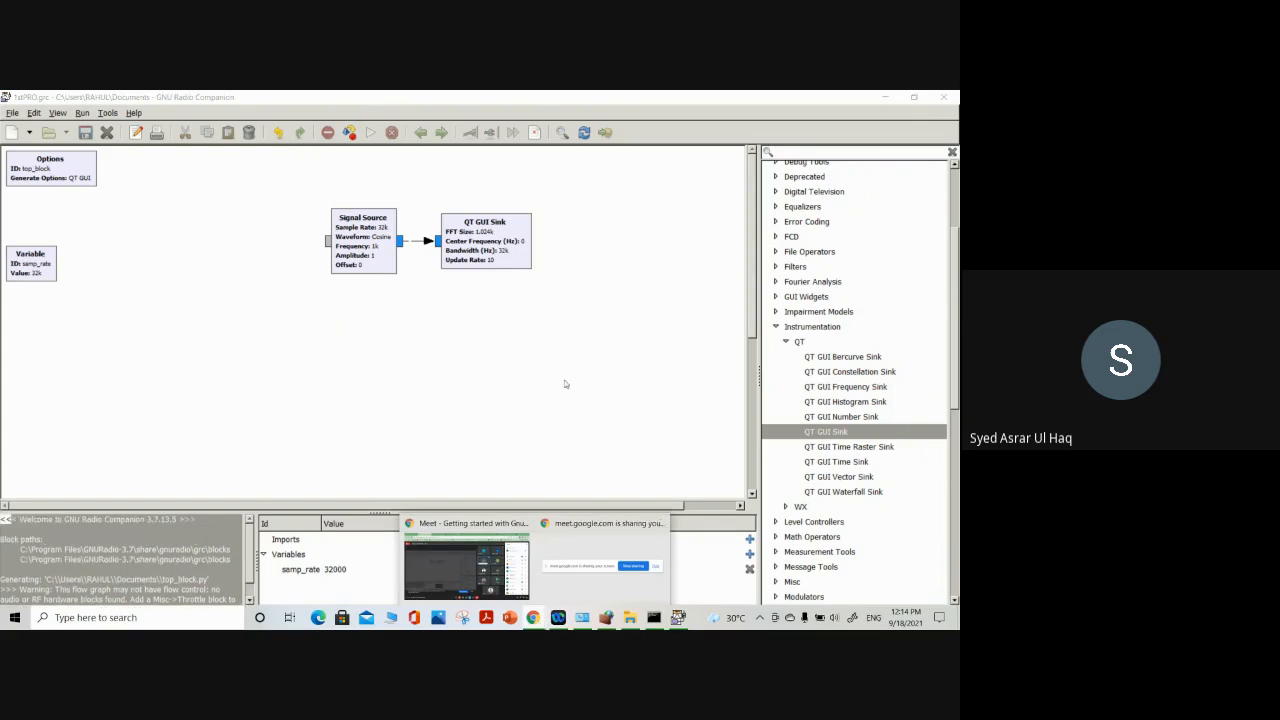
scroll(203, 561, down, 1)
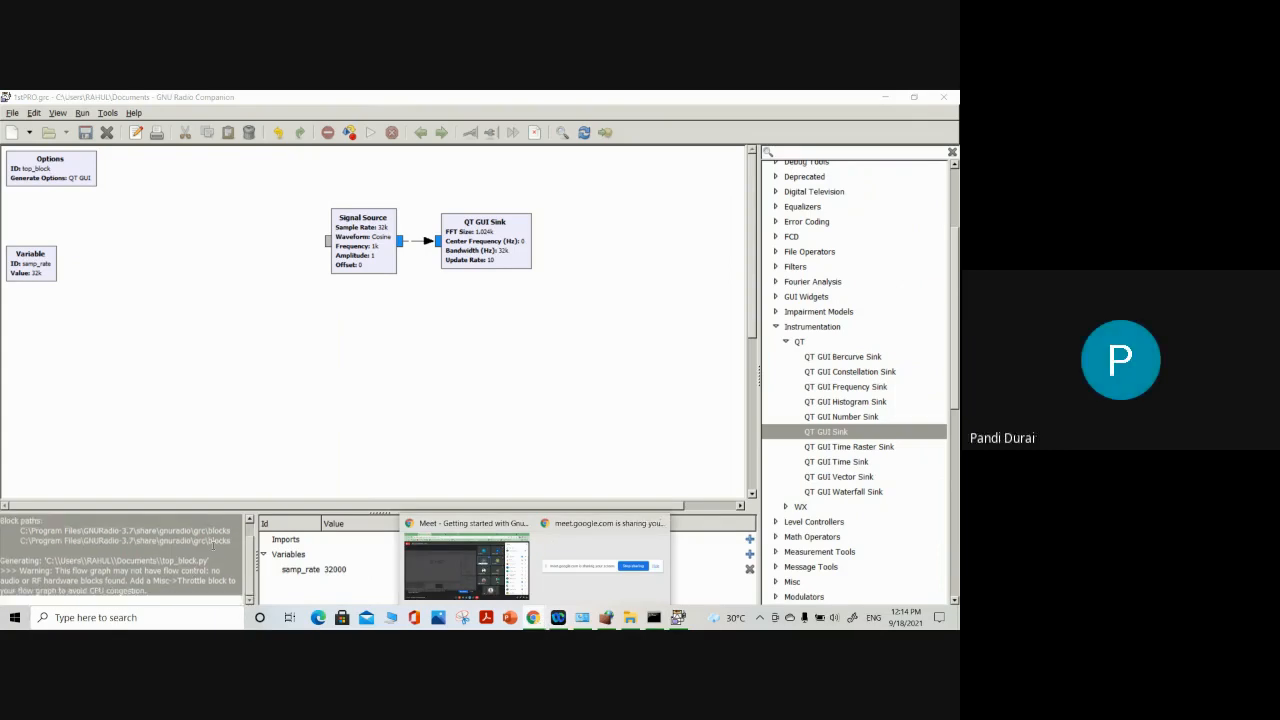
click(505, 561)
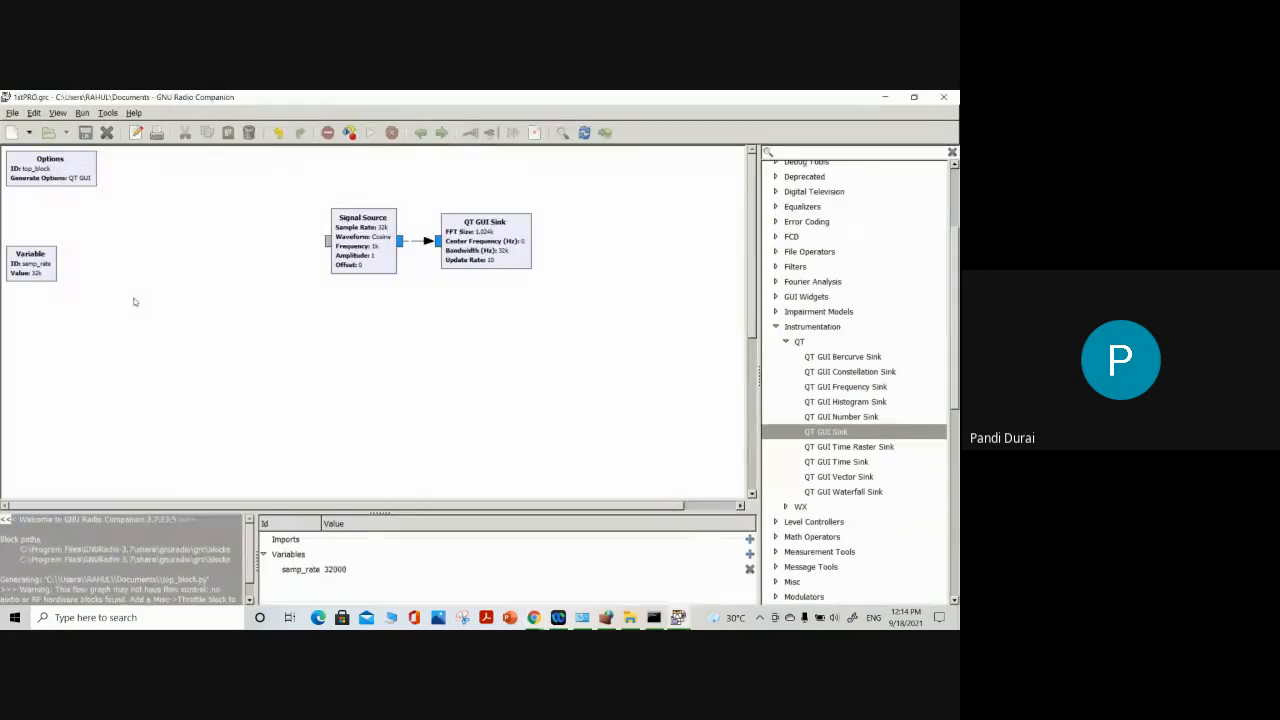
Review the Signal Source block's general properties, keeping all settings
click(343, 246)
double_click(343, 246)
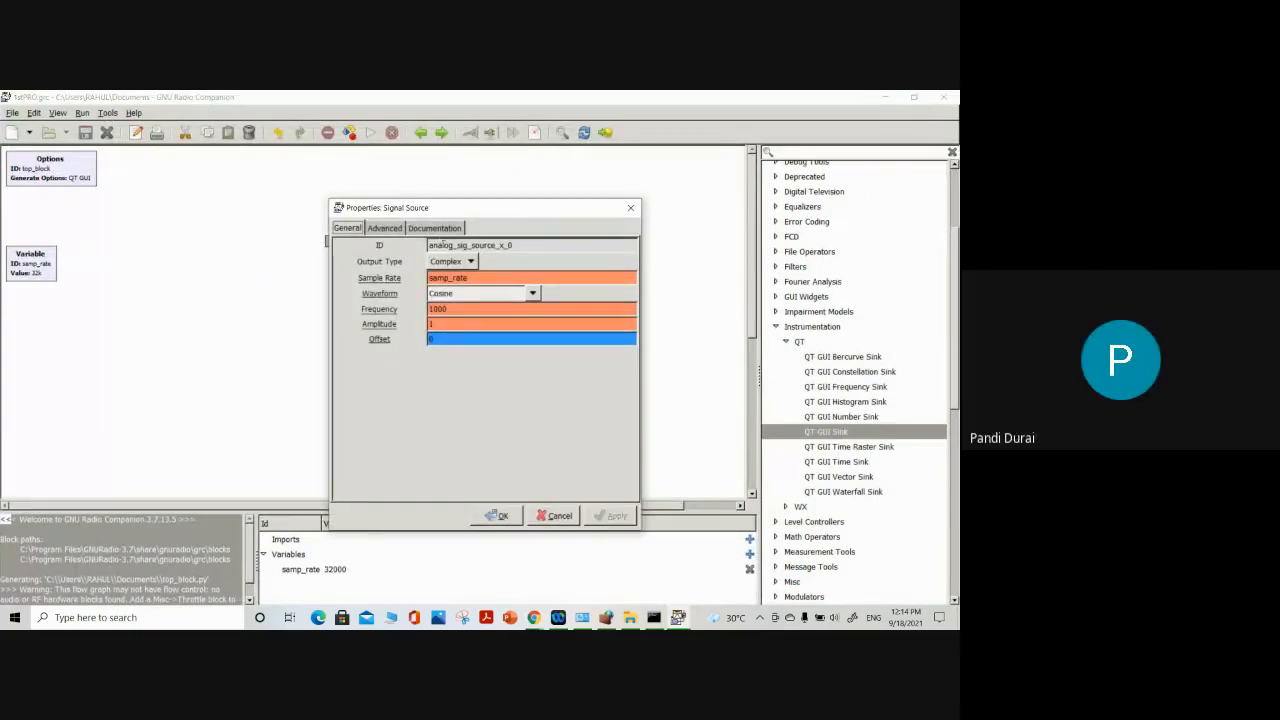
click(629, 208)
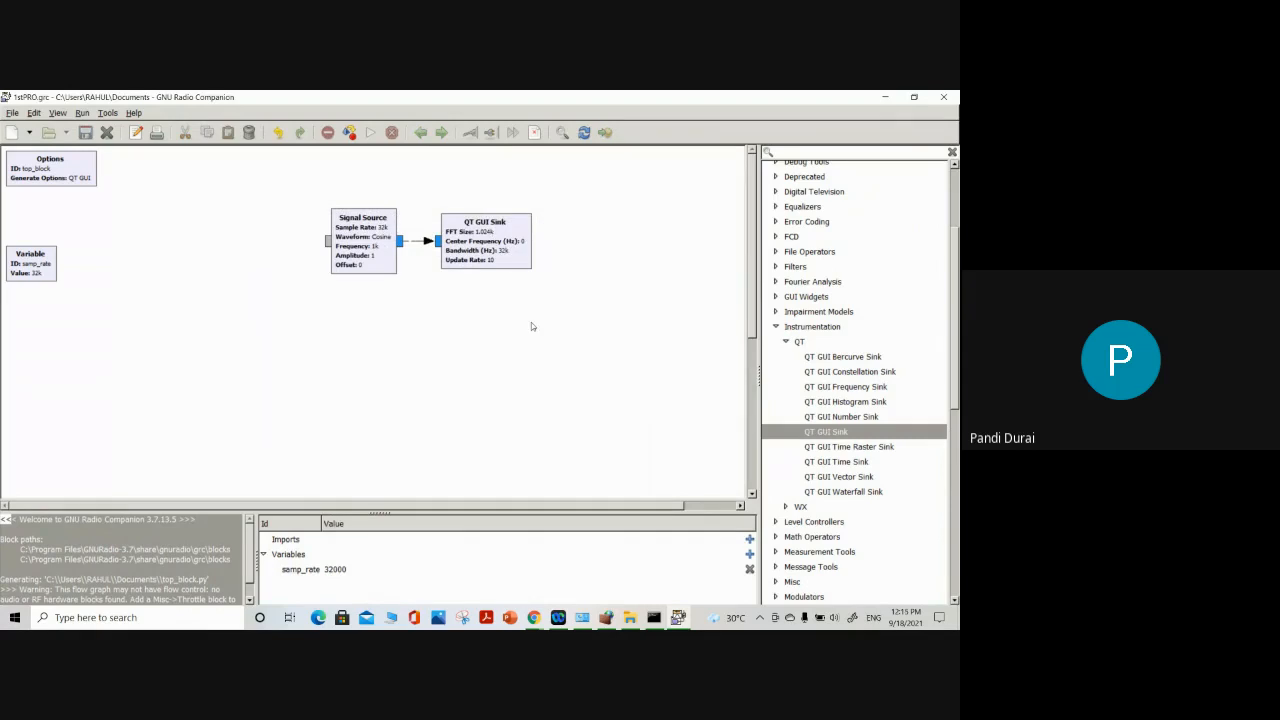
Inspect the ID and general properties of the Options block, keeping the settings
double_click(30, 178)
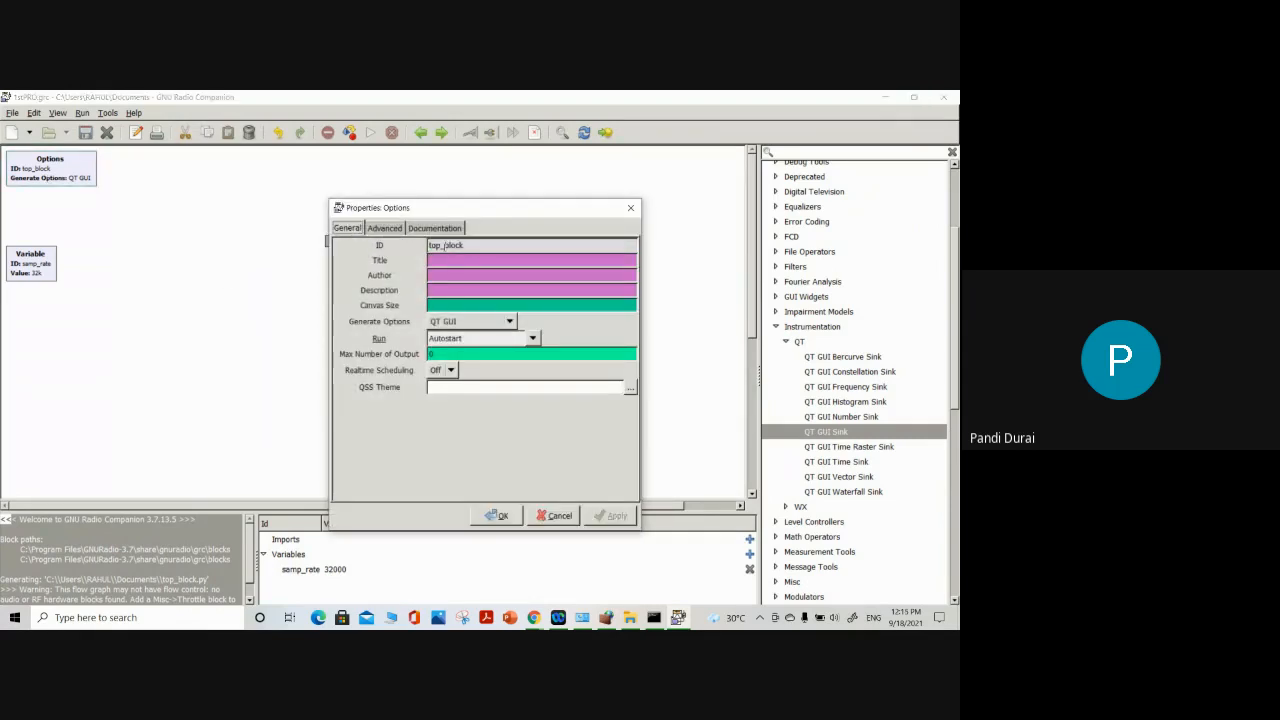
double_click(446, 245)
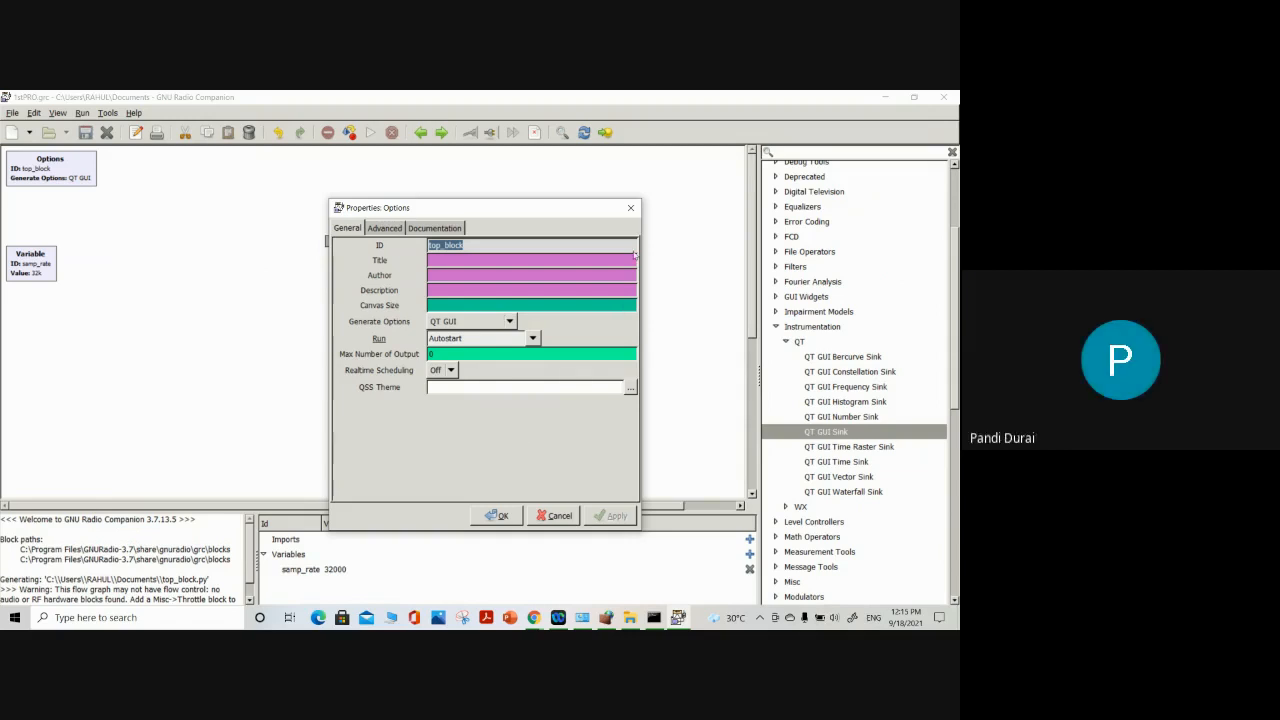
click(636, 207)
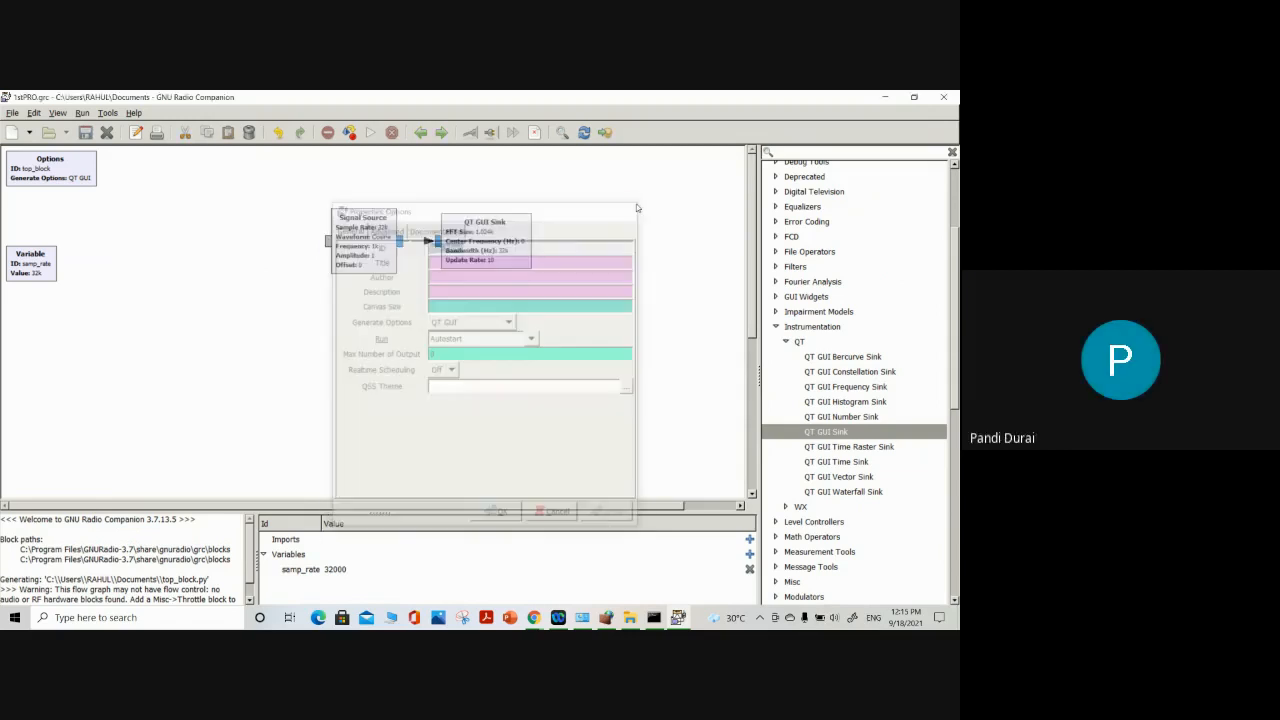
click(78, 175)
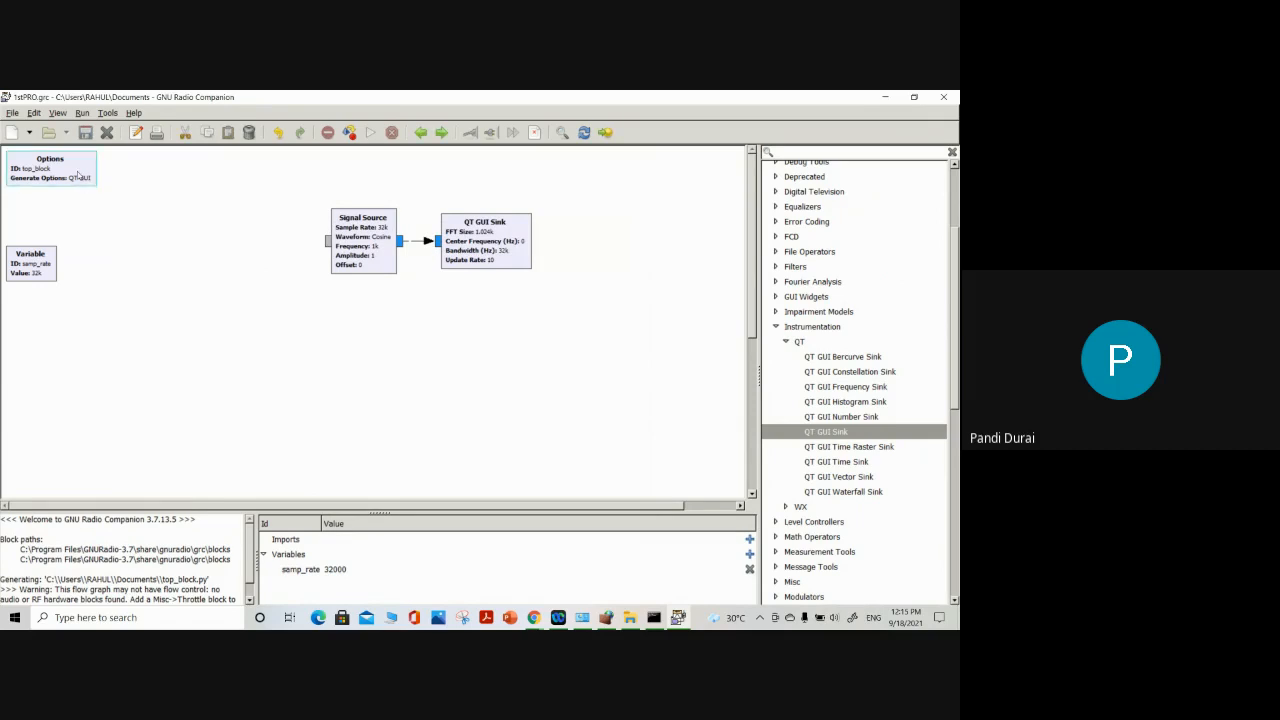
double_click(78, 175)
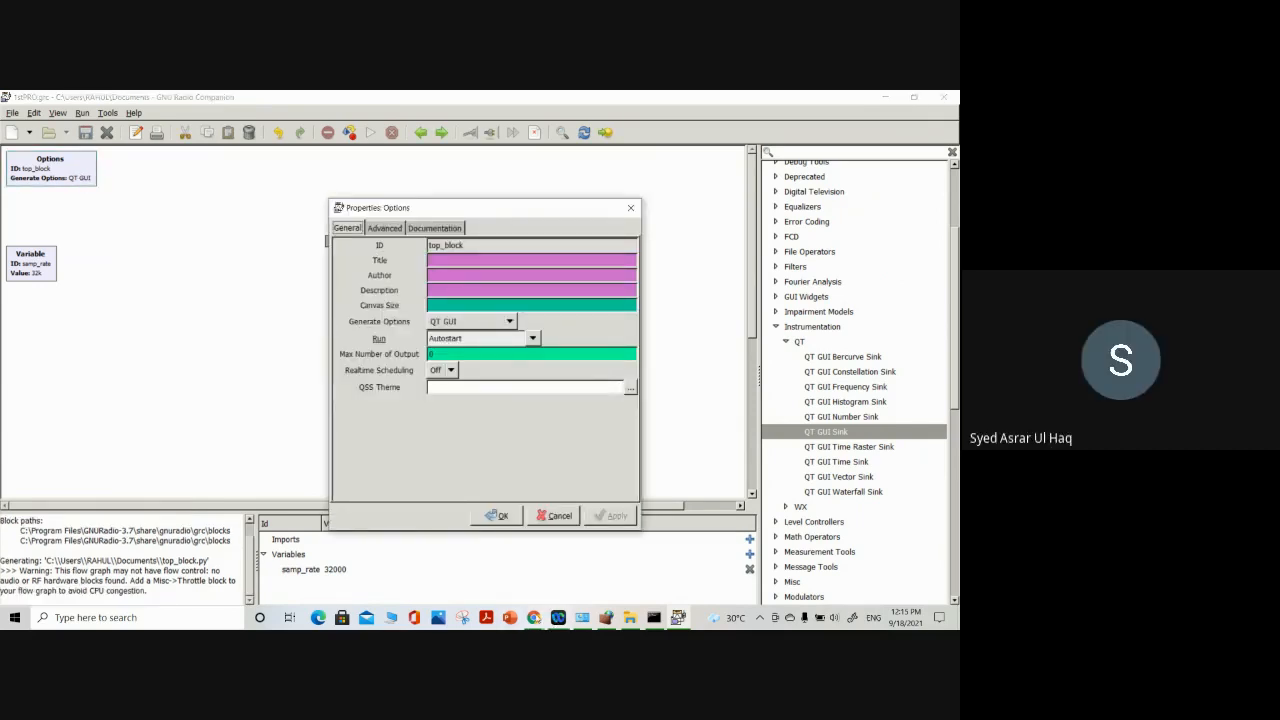
Switch to the Google Meet window in the browser and stop presenting the screen
mouse_move(533, 617)
click(460, 572)
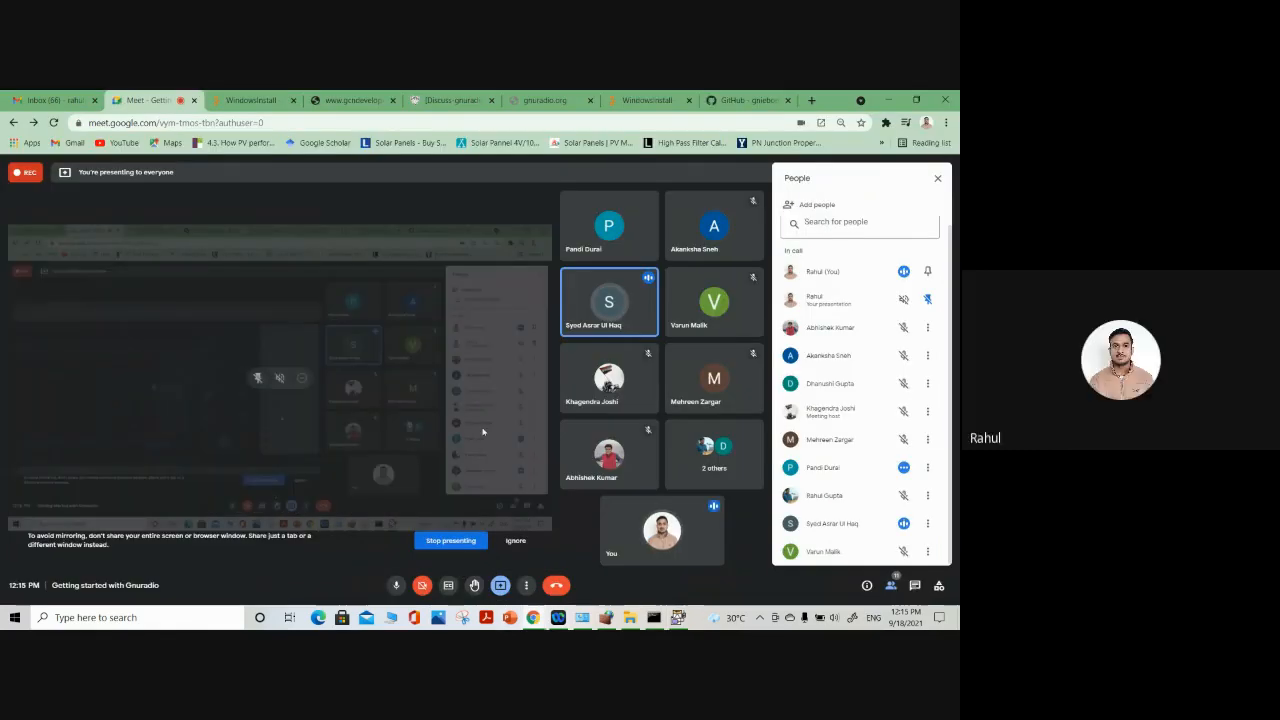
click(451, 540)
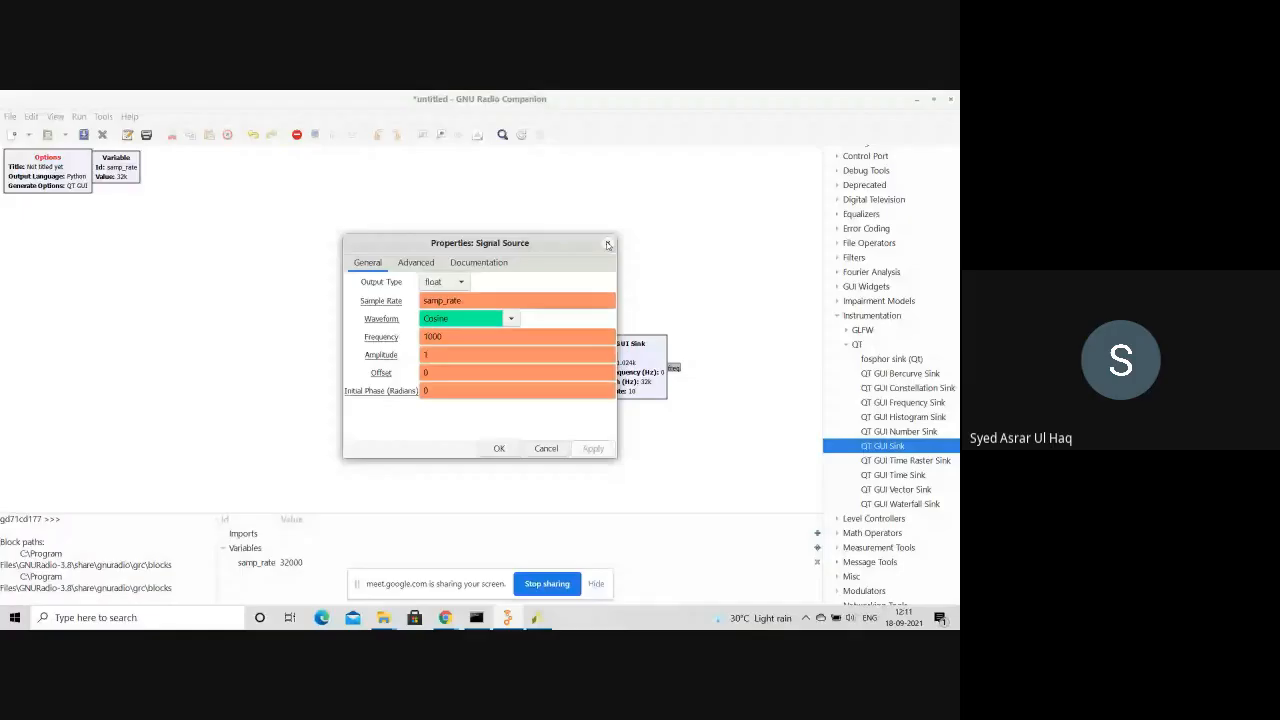
On the participant's shared flow graph, close the Signal Source properties, inspect the Id in the Options block's properties, and stop sharing the screen
click(607, 244)
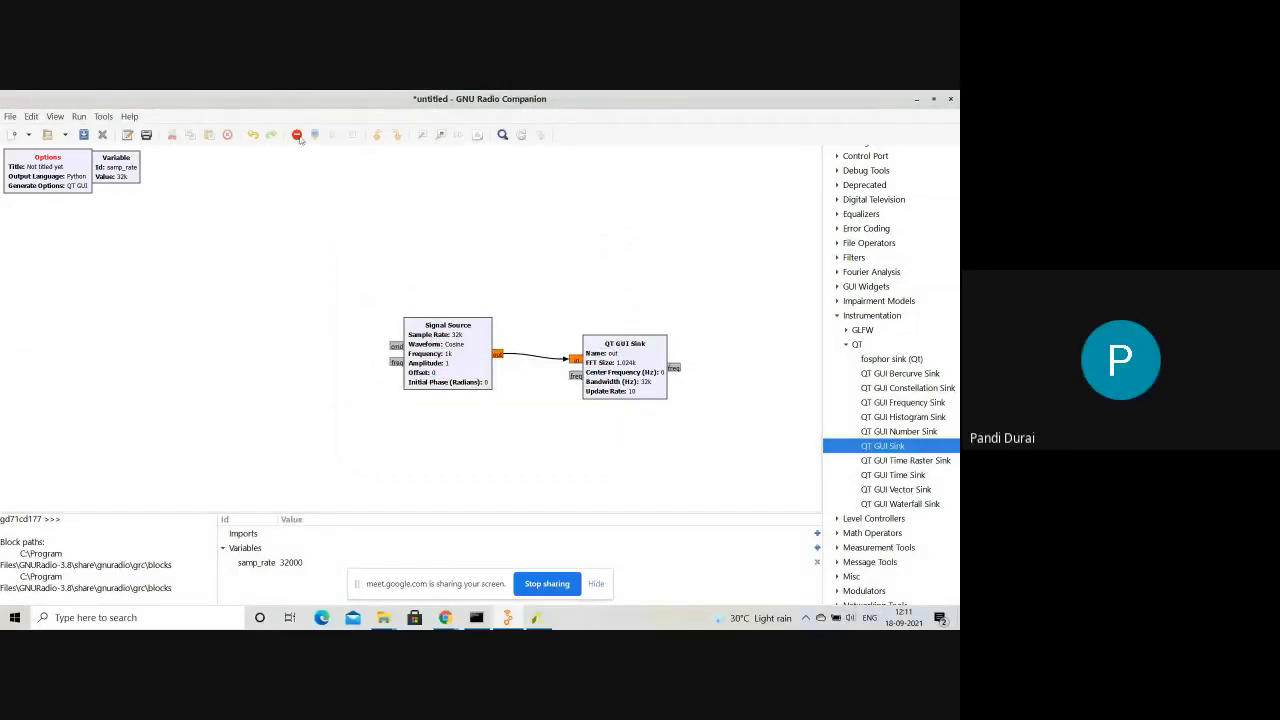
double_click(57, 164)
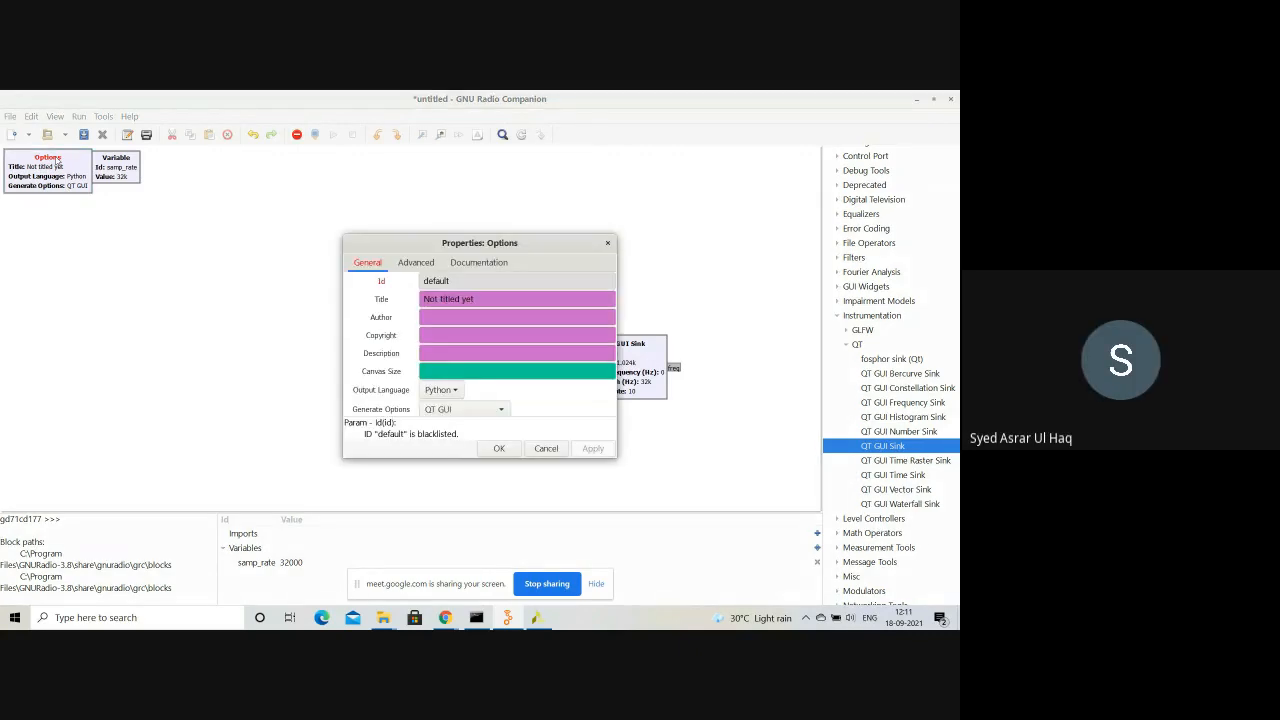
double_click(450, 283)
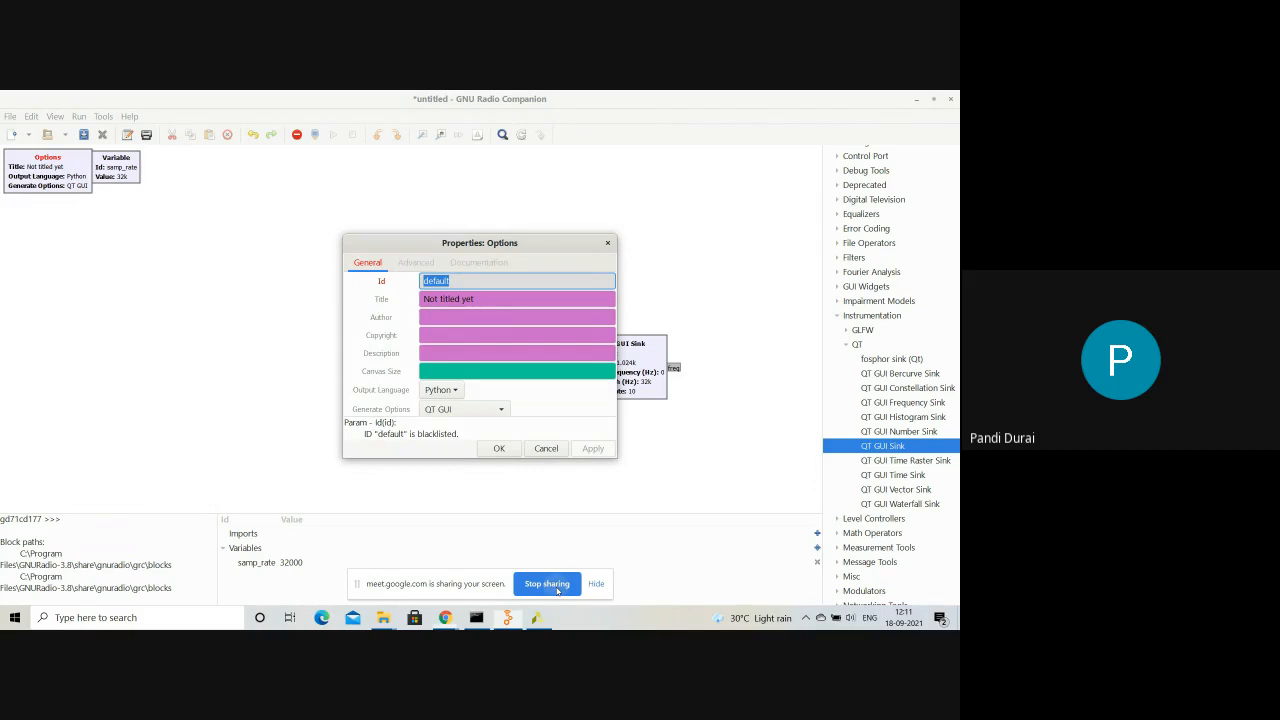
click(547, 584)
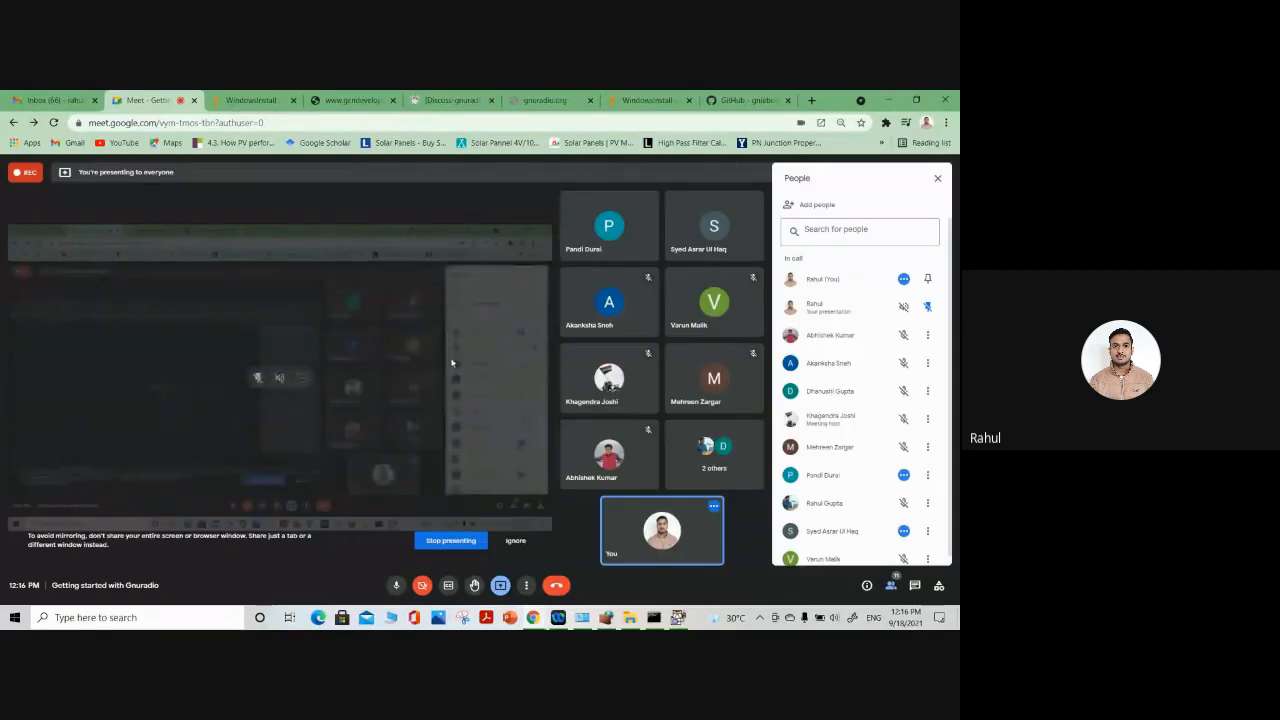
Switch back to GNU Radio Companion, search the block library for "thr" and add a Throttle block to the flow graph
click(679, 618)
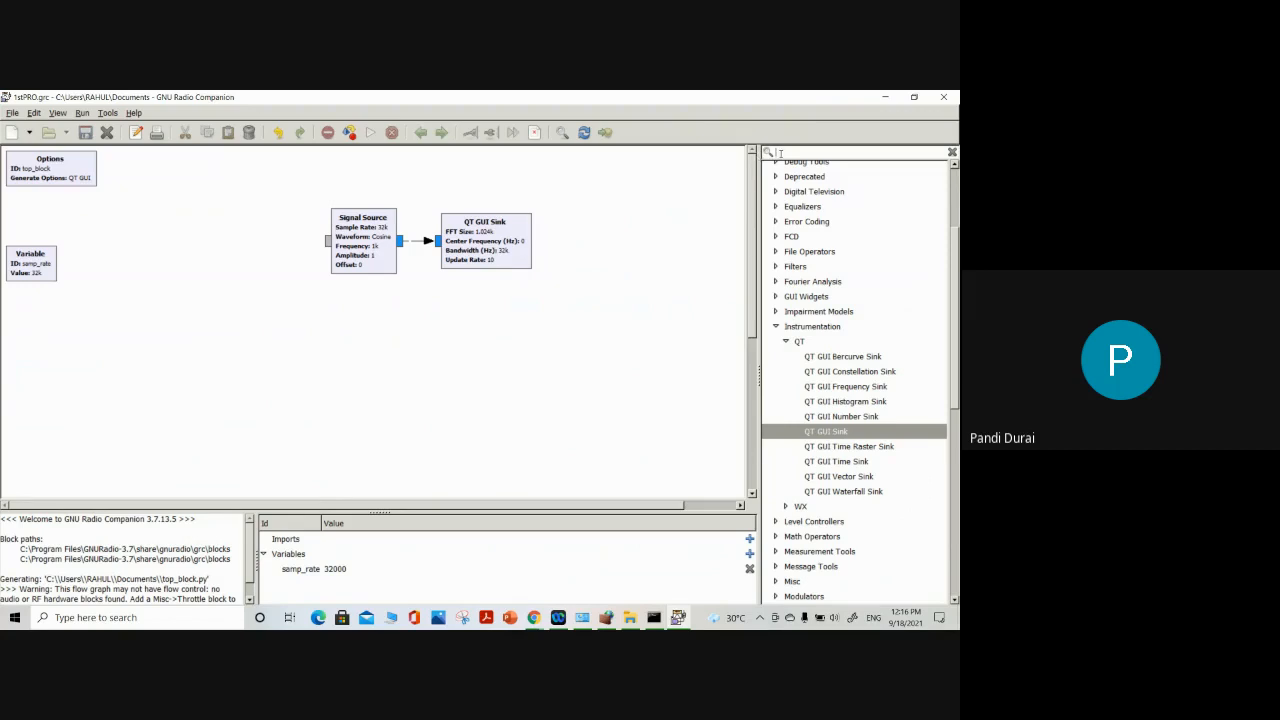
text(th)
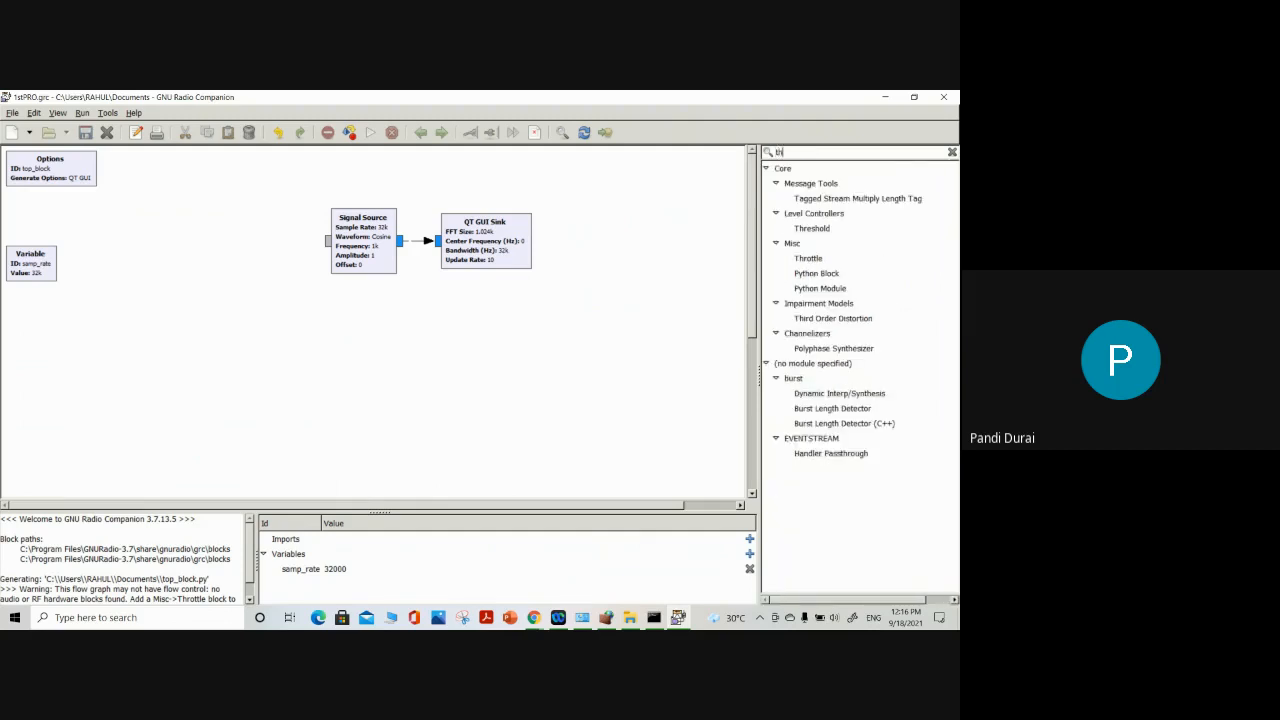
text(r)
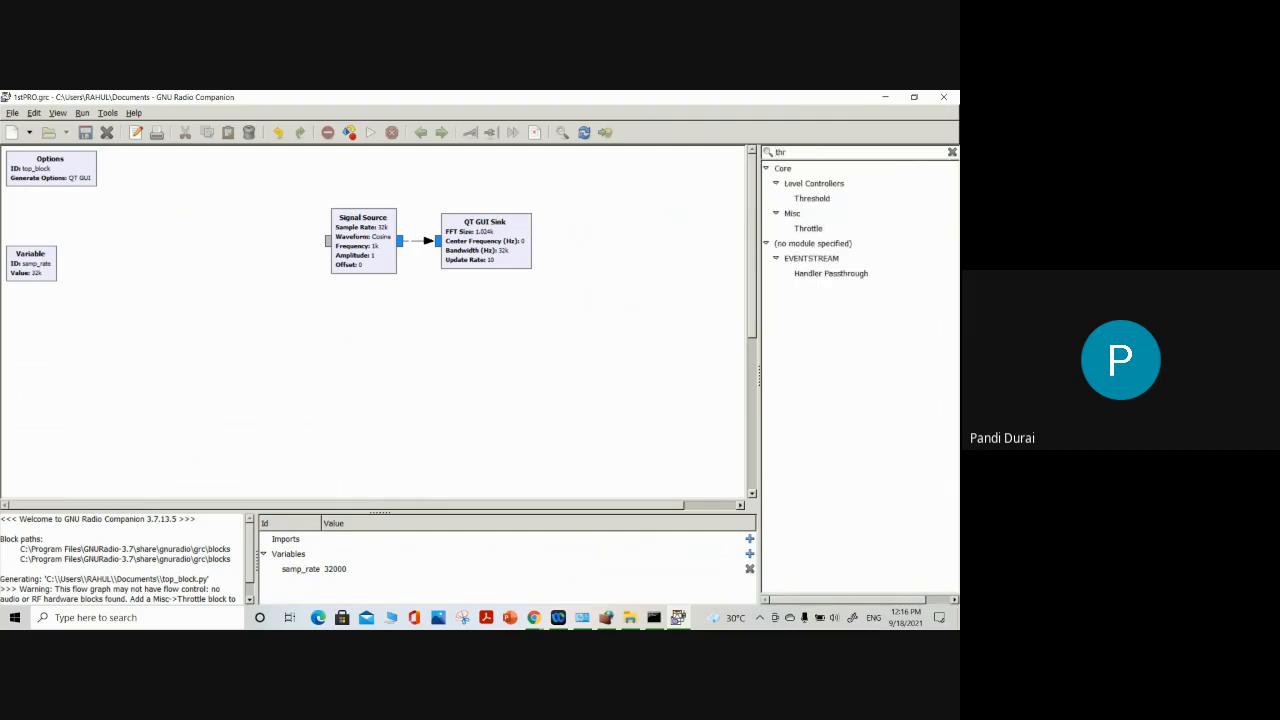
click(815, 231)
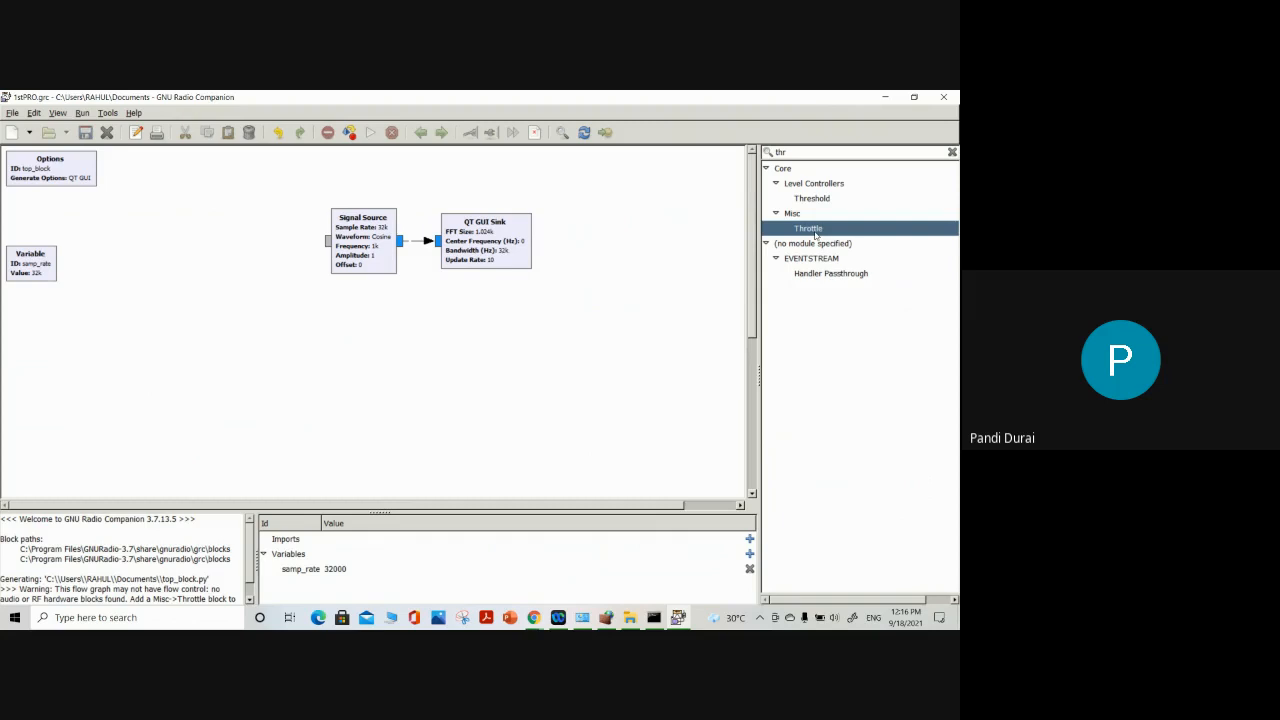
double_click(815, 231)
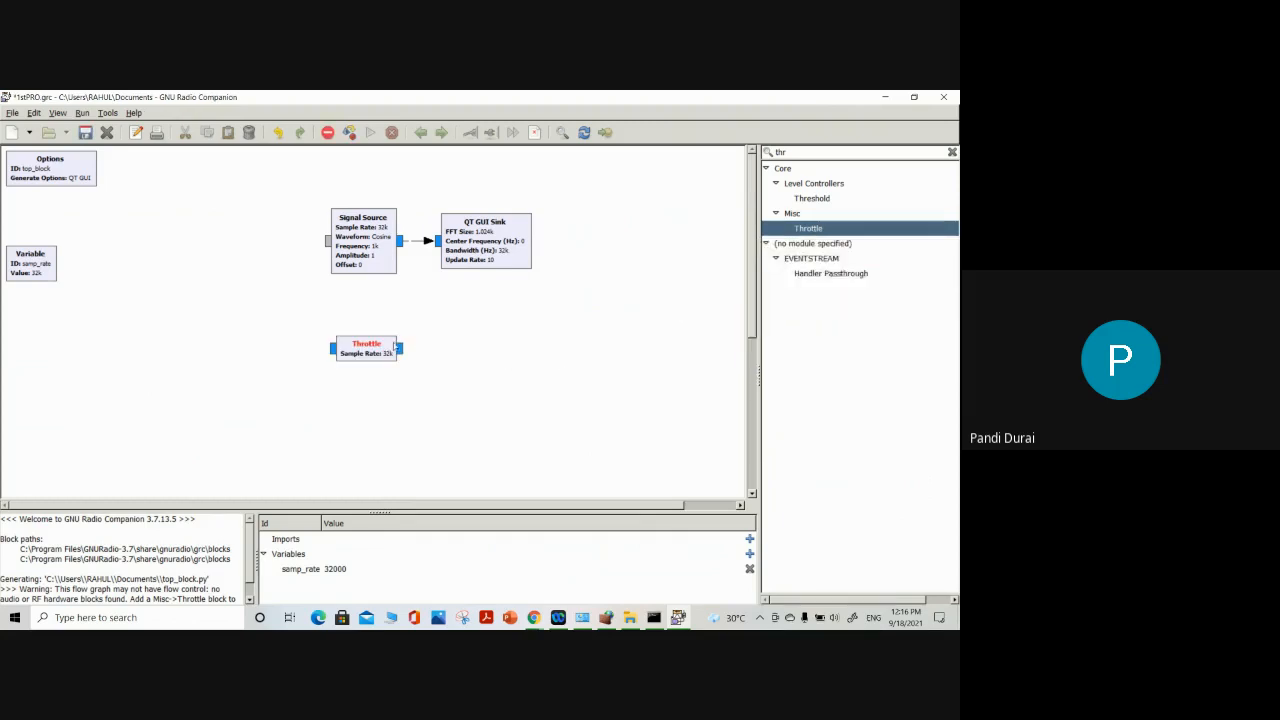
Delete the connection between Signal Source and QT GUI Sink and place the Throttle block between them
click(423, 245)
right_click(423, 245)
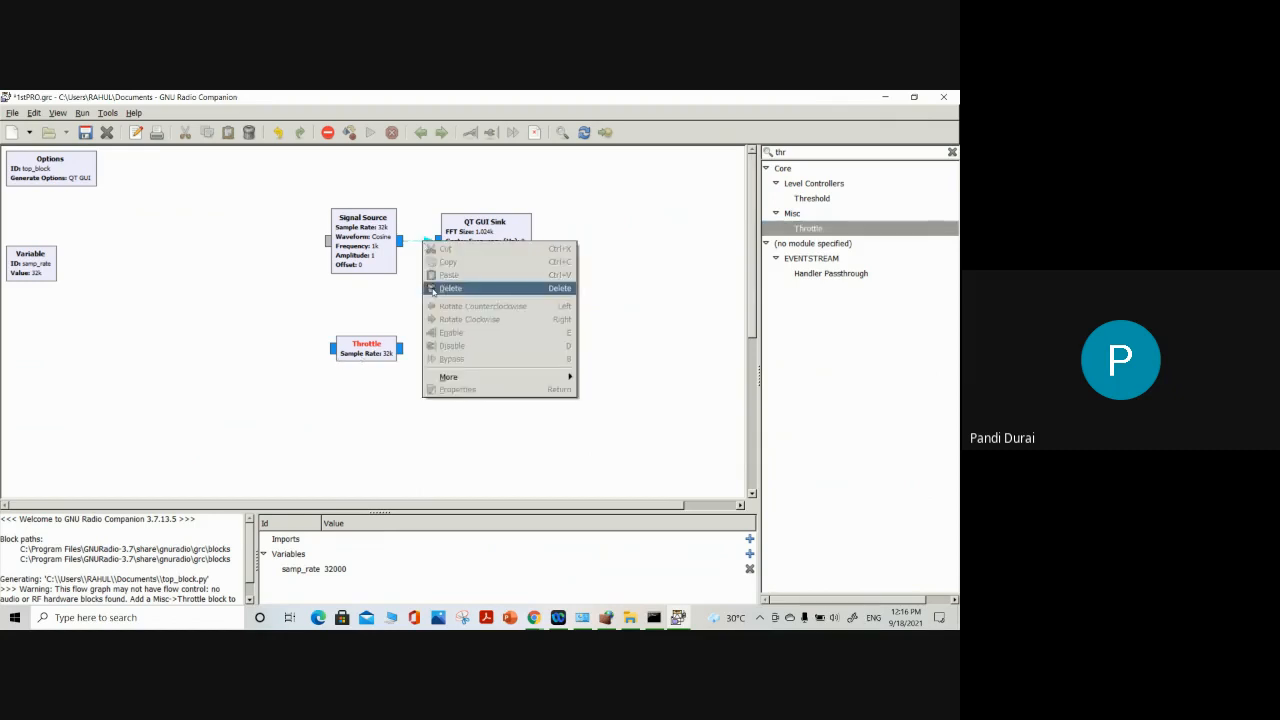
click(433, 288)
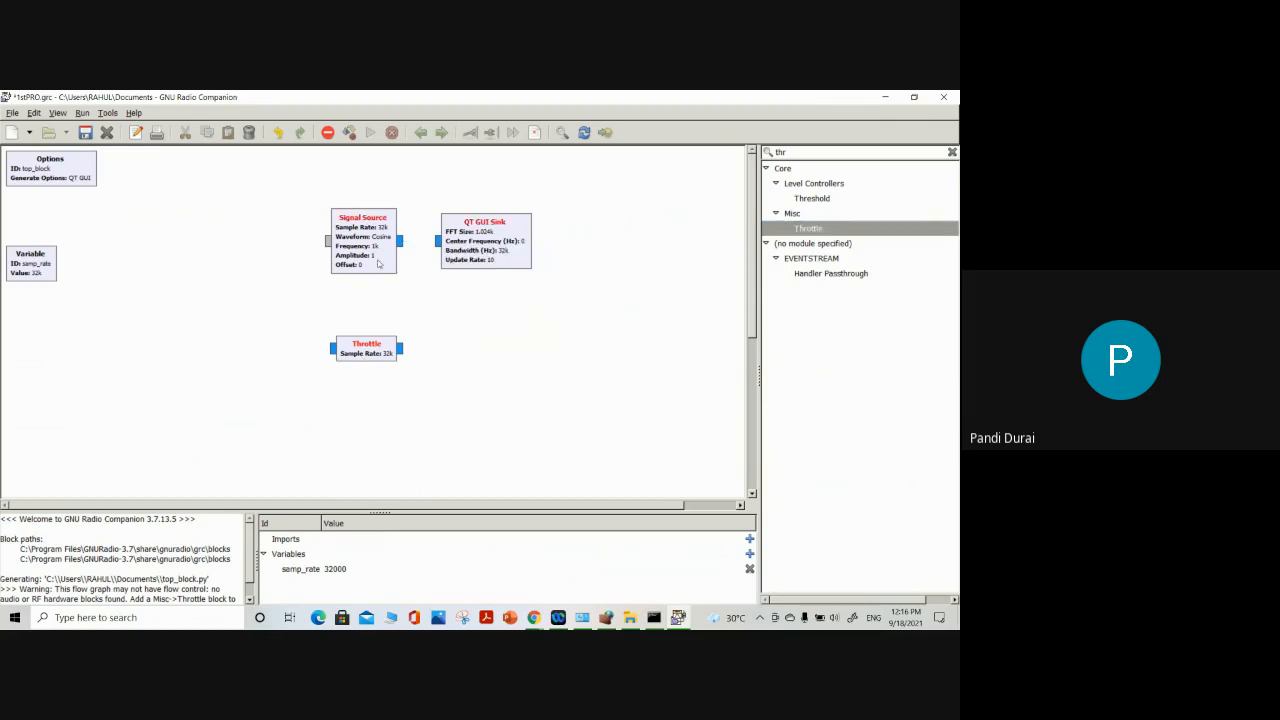
drag(379, 262, 319, 262)
drag(371, 350, 391, 238)
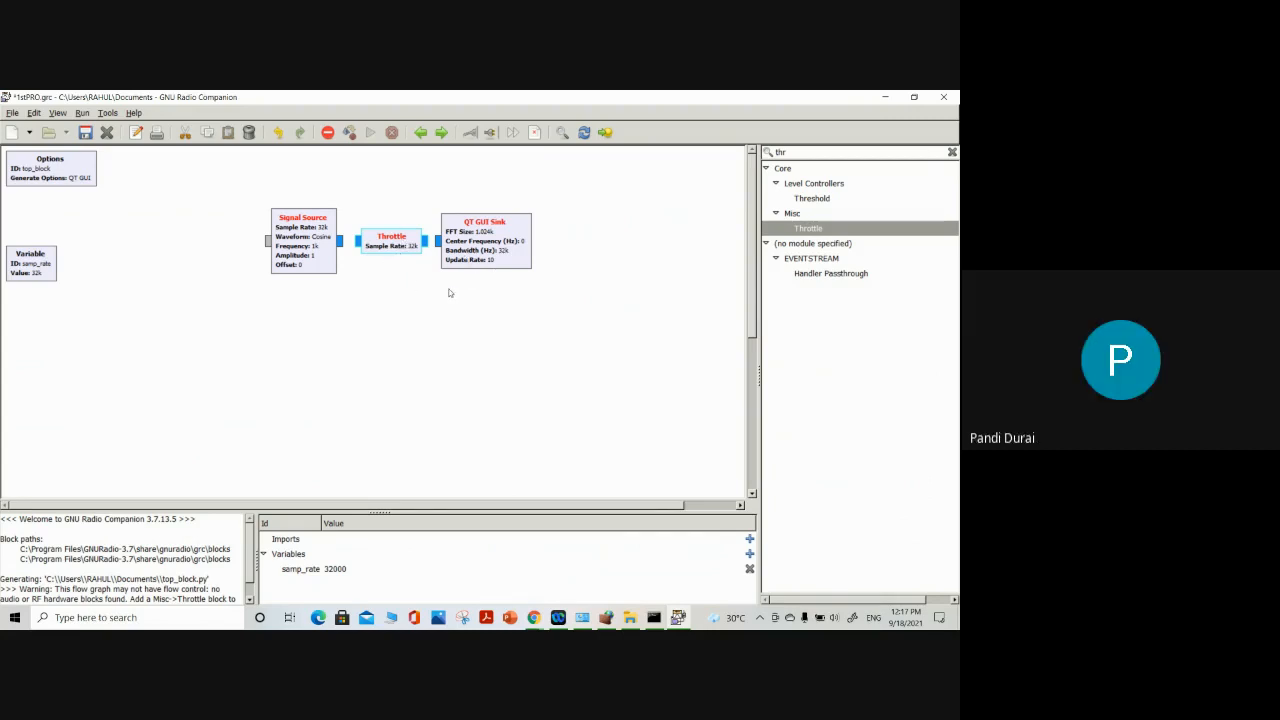
Connect Signal Source to Throttle and Throttle to QT GUI Sink, and space the three blocks evenly in a row
click(344, 241)
click(357, 241)
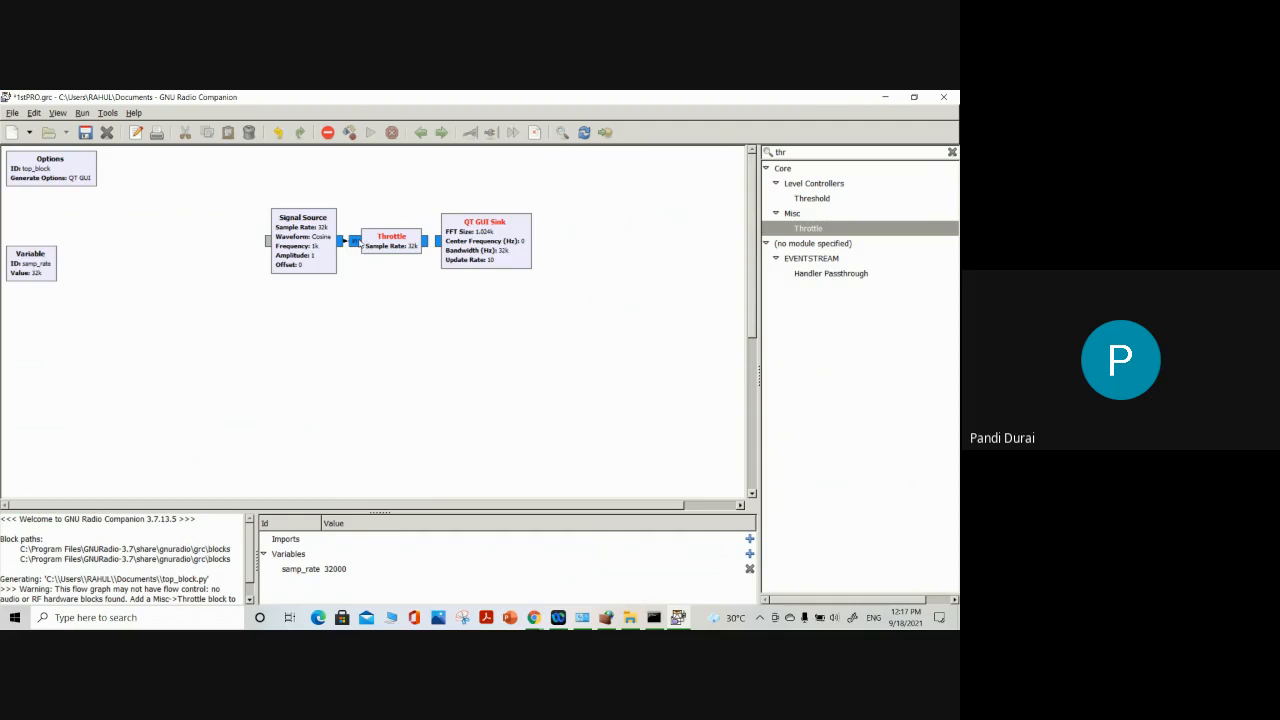
click(427, 241)
click(437, 241)
drag(468, 234, 548, 234)
drag(396, 240, 441, 243)
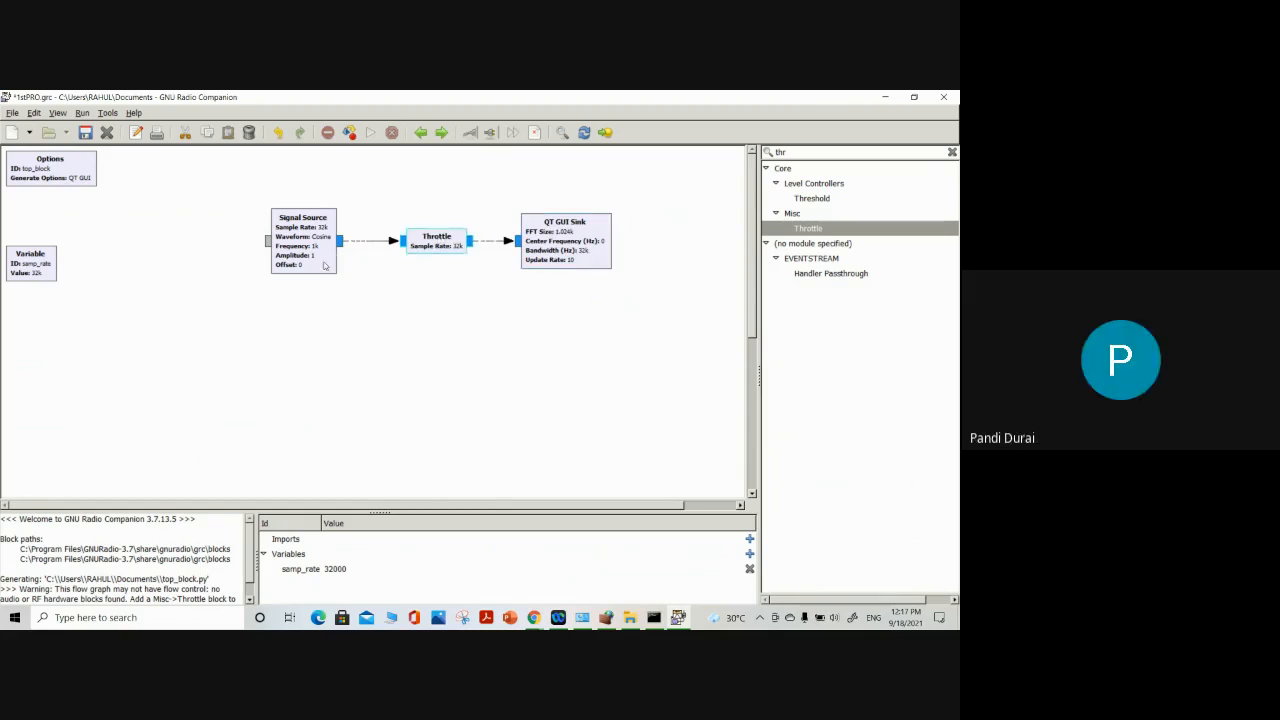
drag(328, 265, 338, 265)
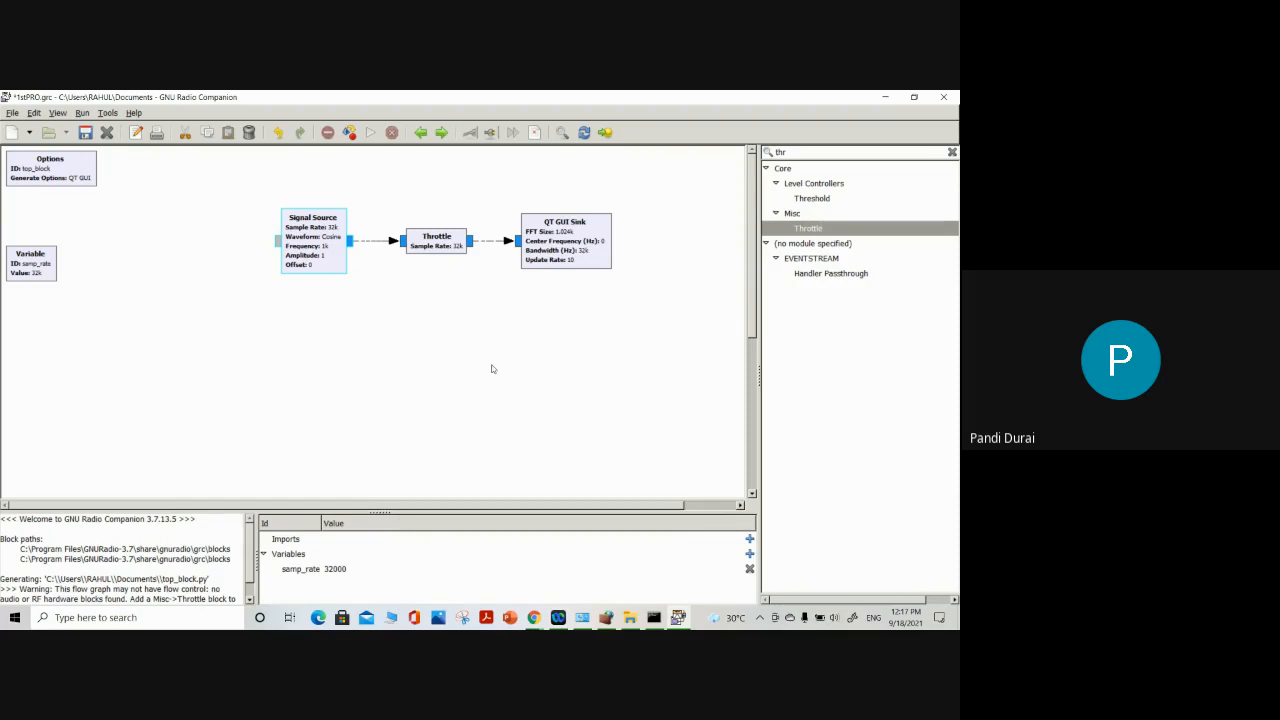
Save and generate the flow graph, and read the path of the generated Python file in the console output
click(487, 347)
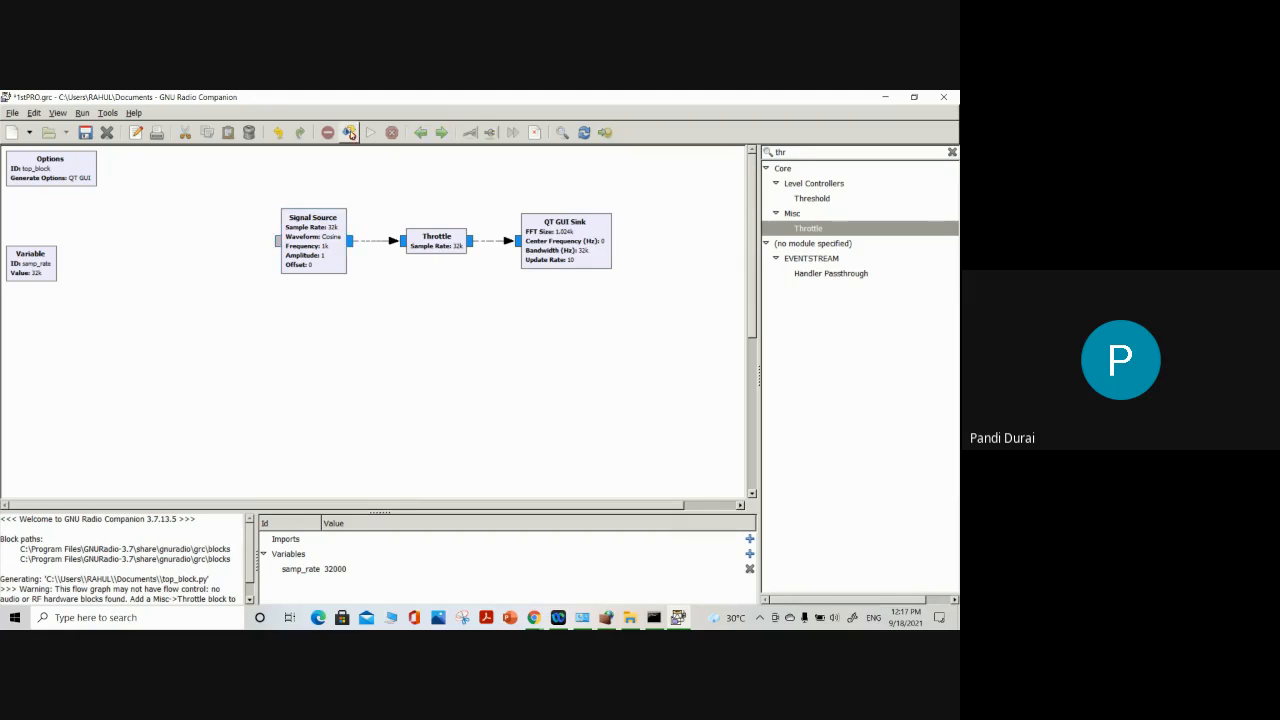
key(ctrl+s)
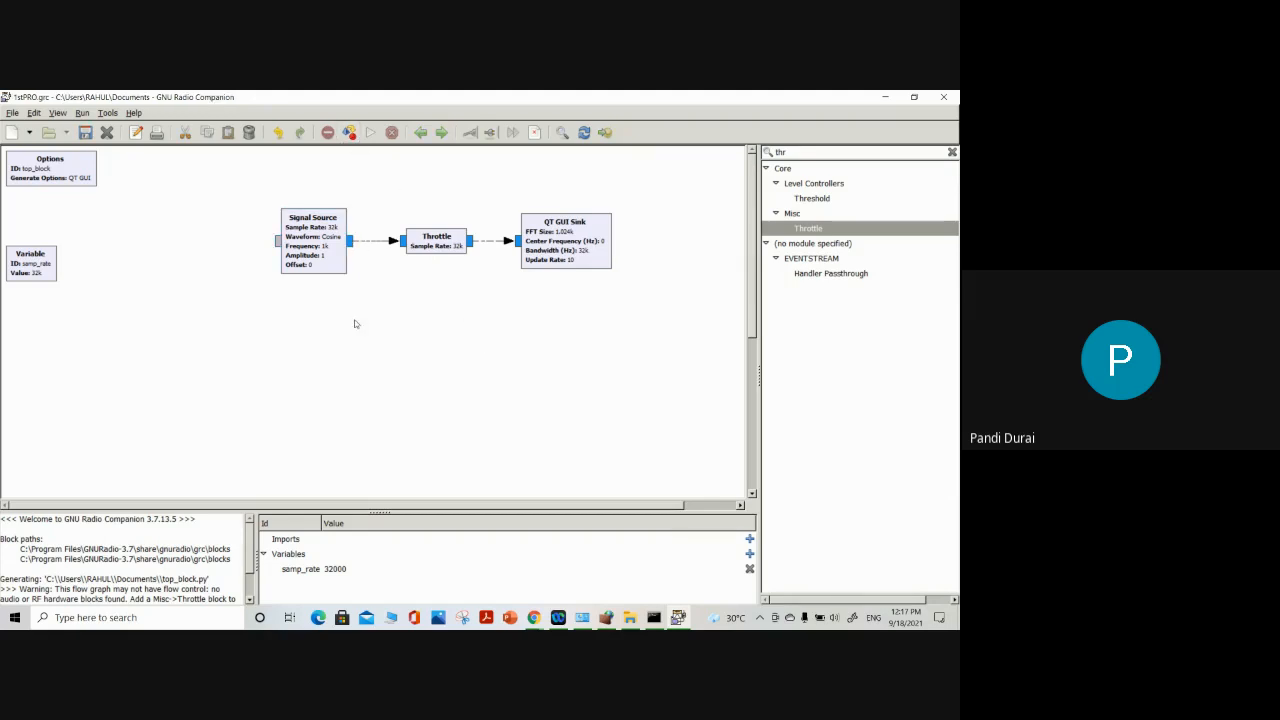
scroll(214, 568, down, 3)
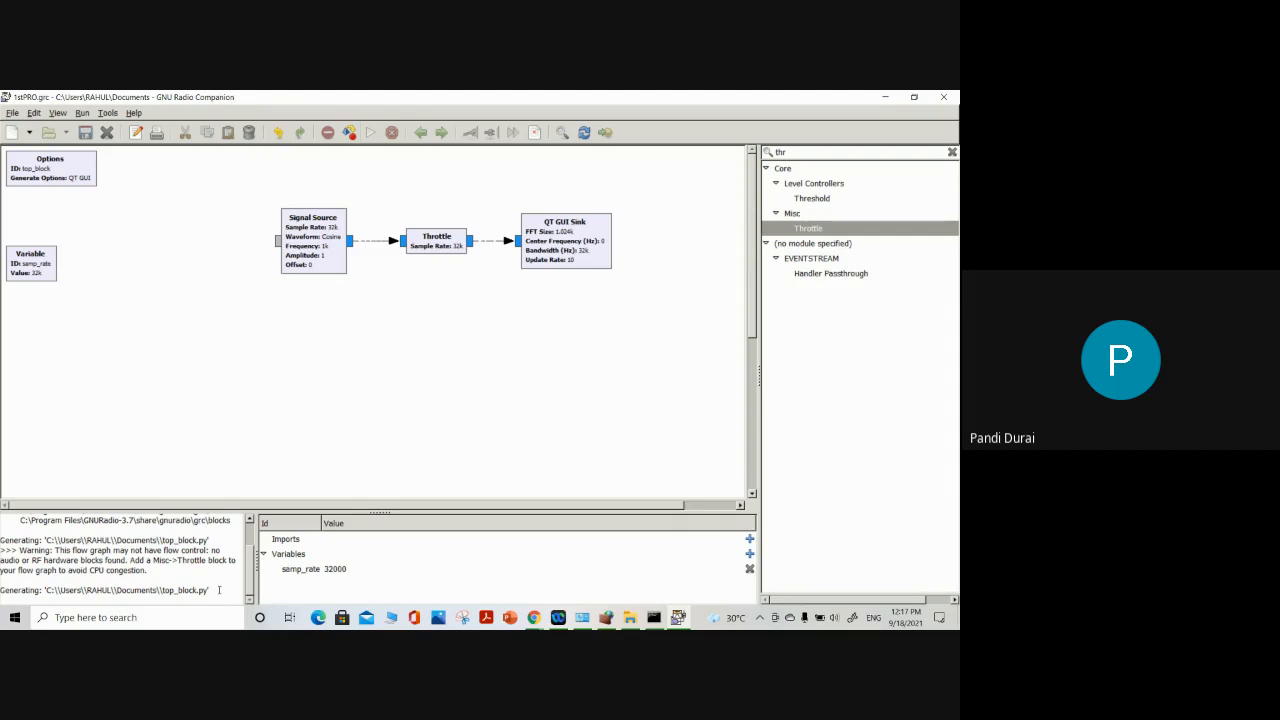
drag(211, 592, 46, 588)
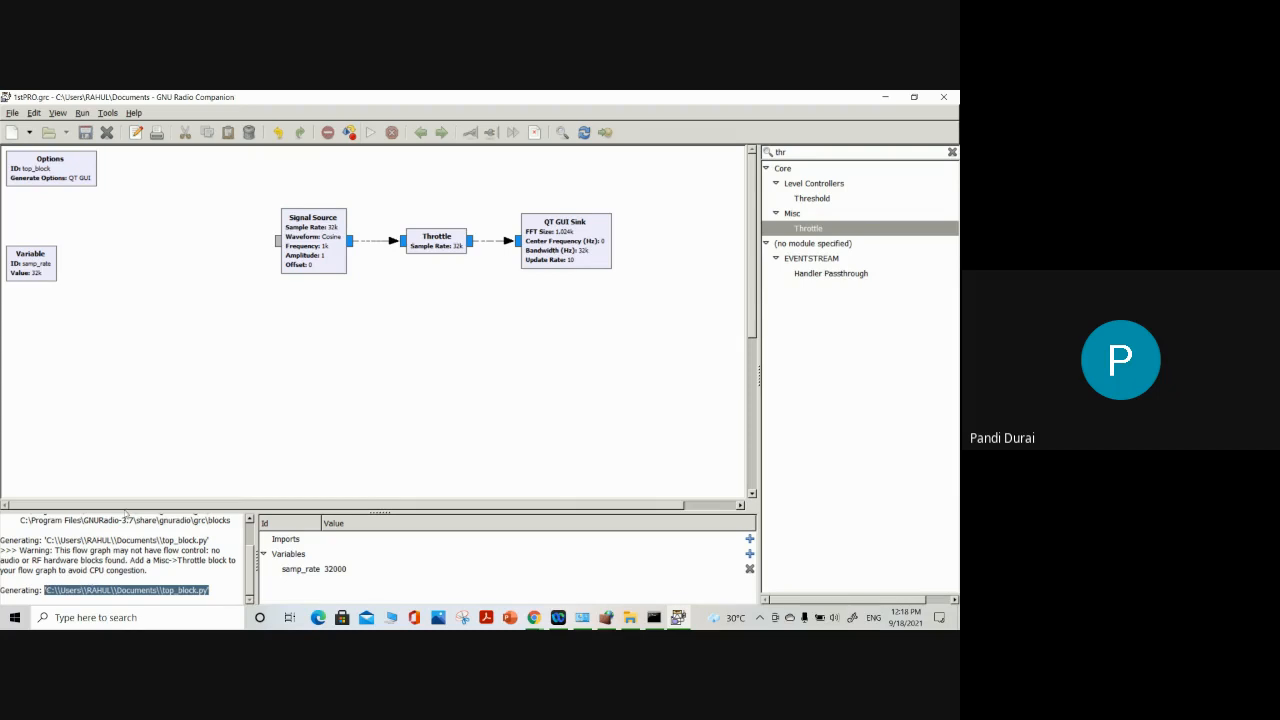
click(450, 405)
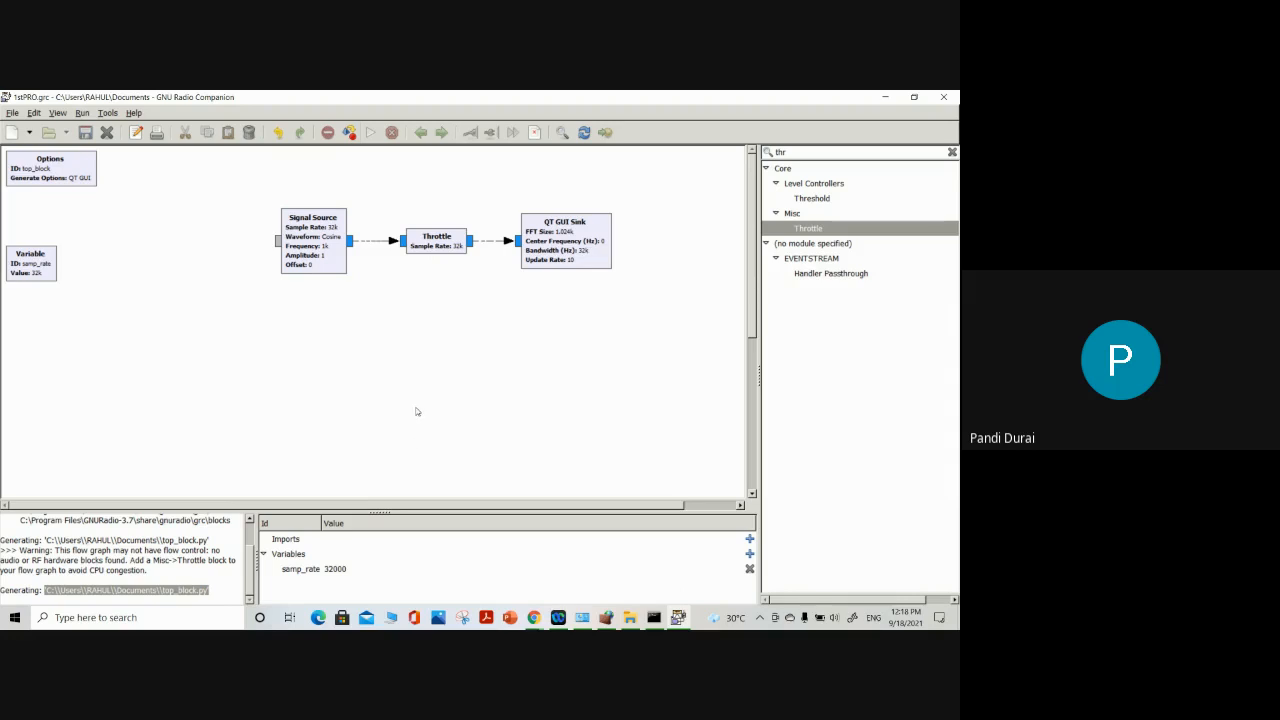
Execute the flow graph, dismiss the xterm warning, and maximize the output window with the frequency display
click(370, 133)
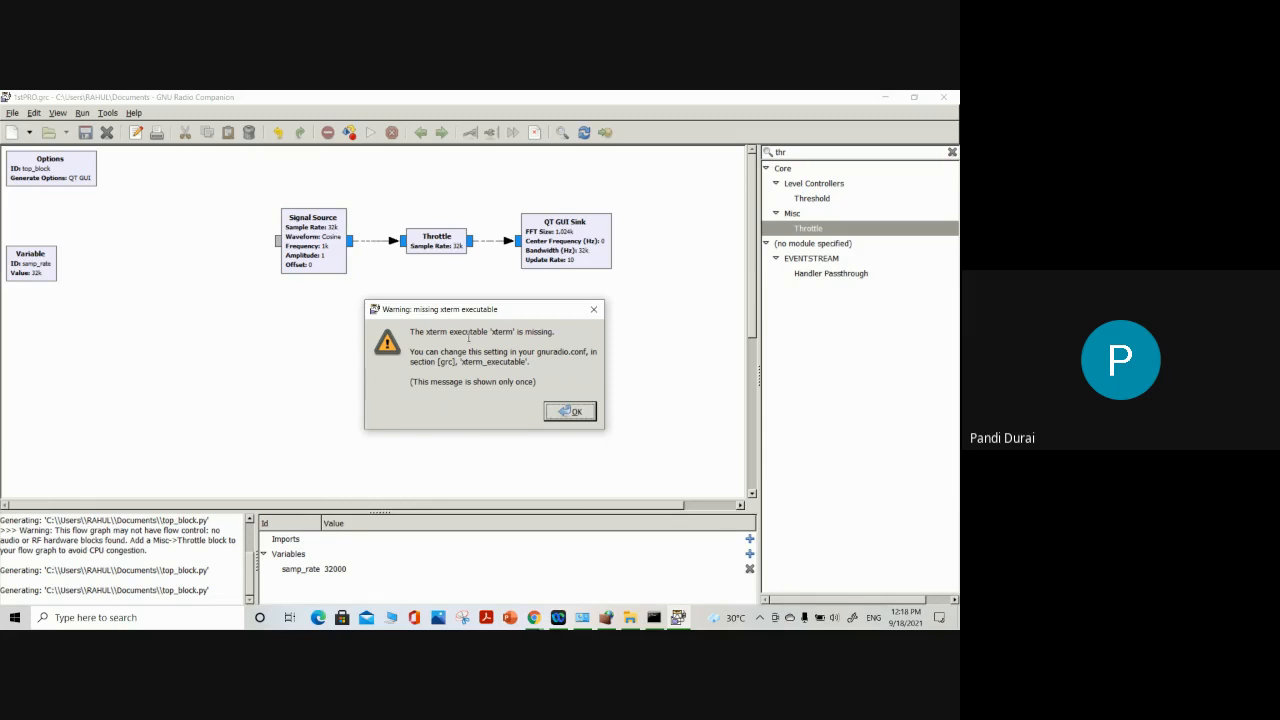
click(560, 410)
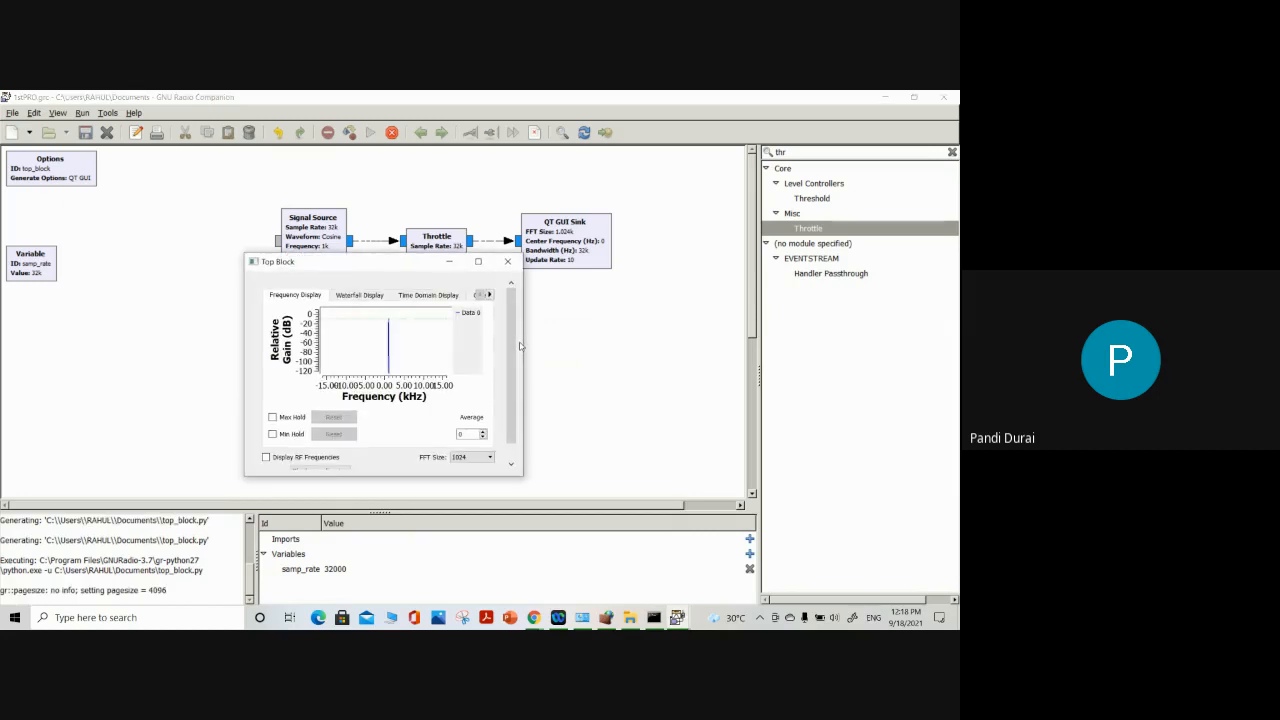
click(478, 261)
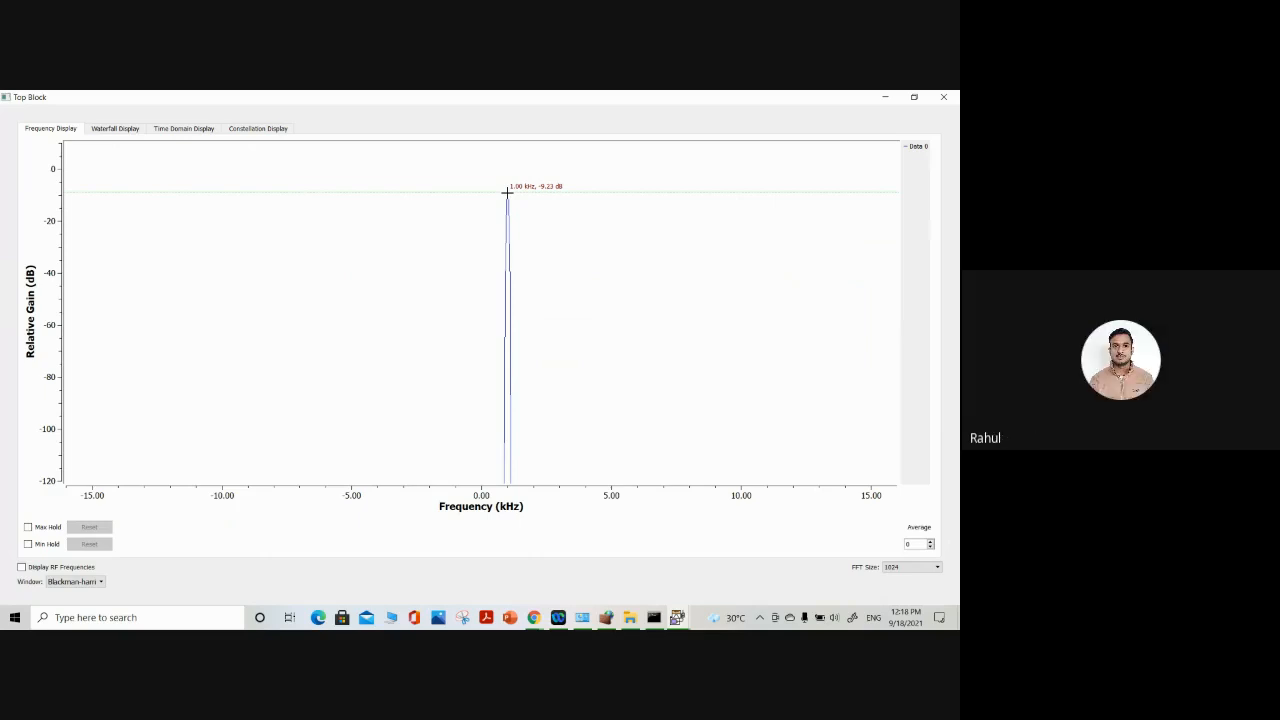
Examine the signal in the Waterfall Display, keeping the Color intensity, and open the Time Domain Display
click(114, 128)
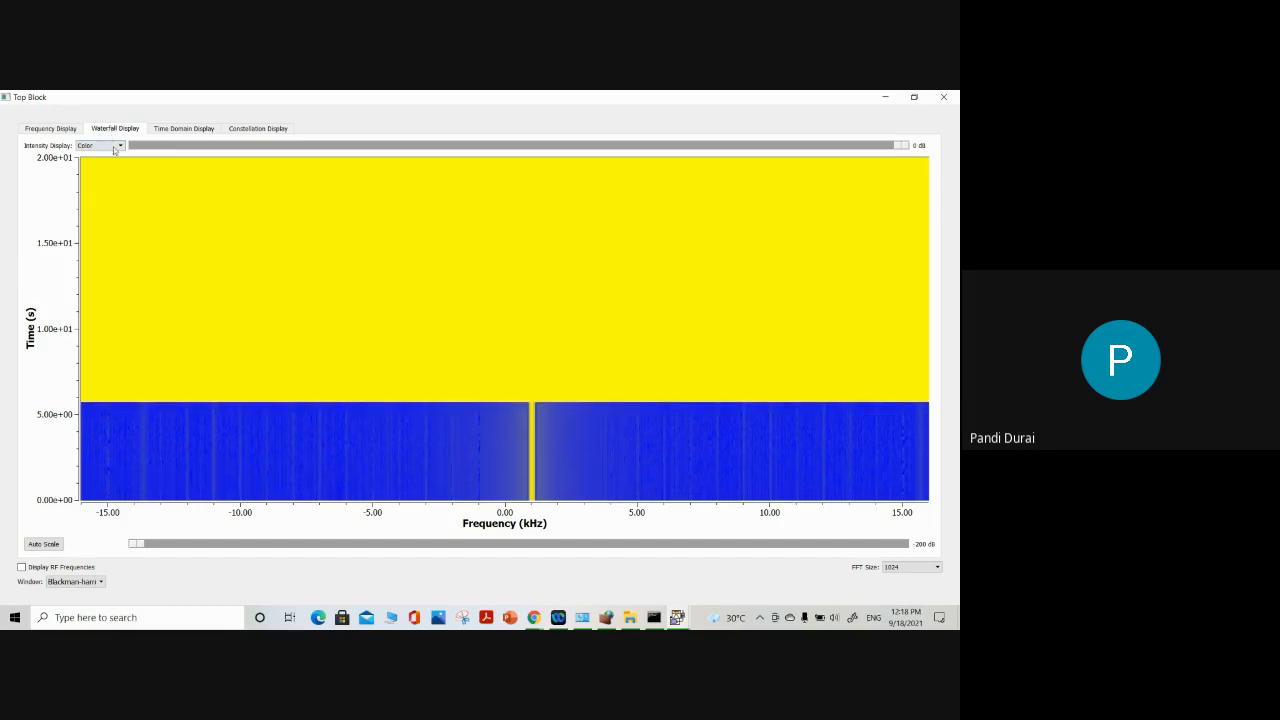
click(115, 147)
click(115, 147)
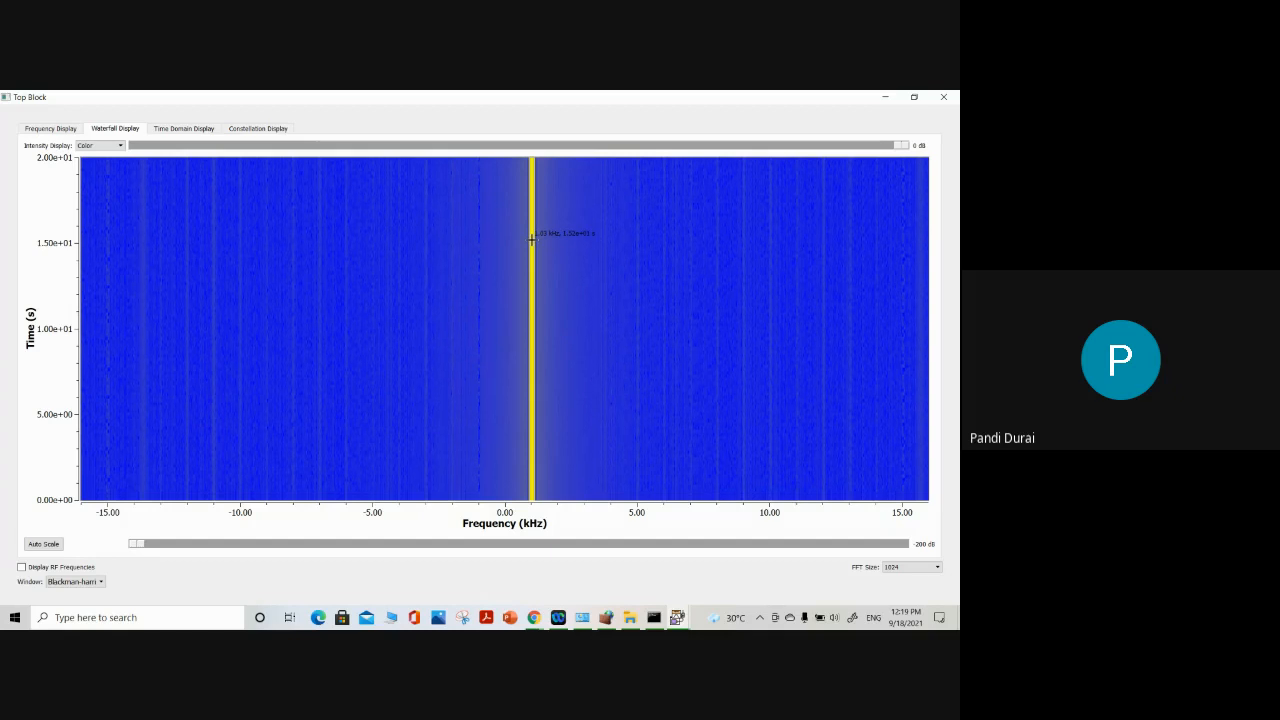
click(159, 128)
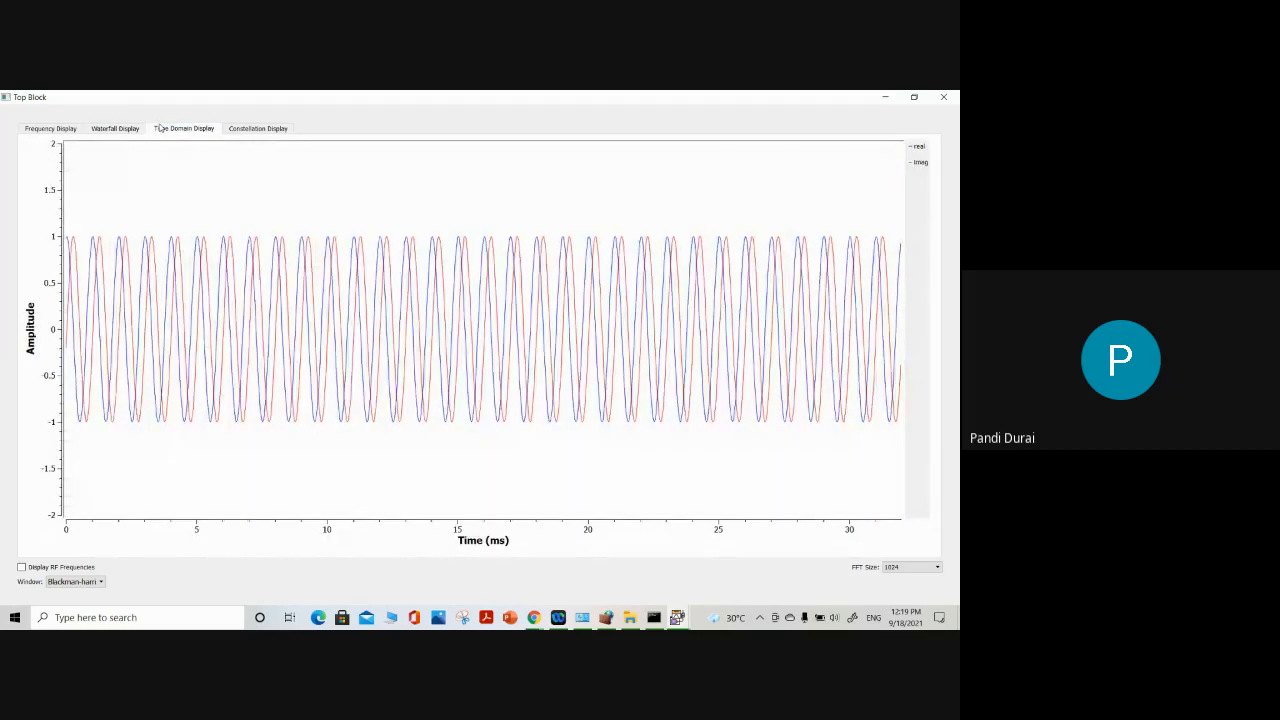
Compare the Waterfall Display with the Time Domain Display and hide the imag curve in the time plot
click(119, 129)
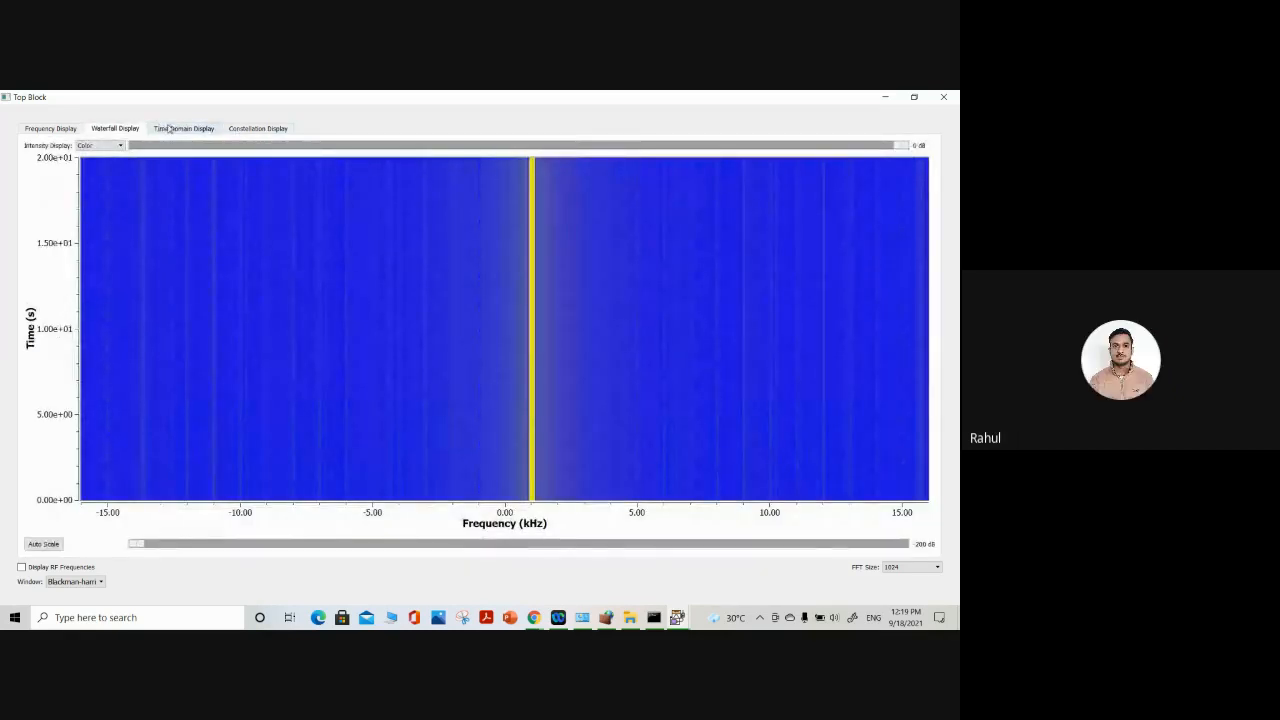
click(169, 129)
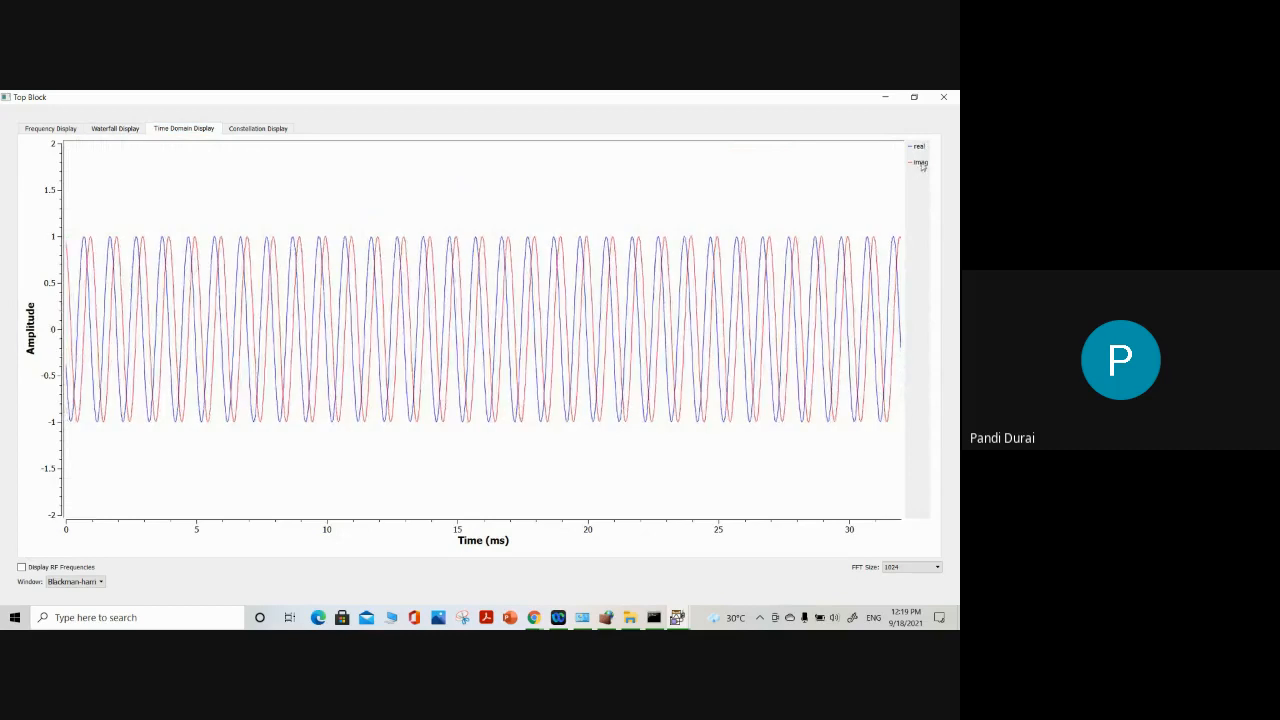
click(920, 163)
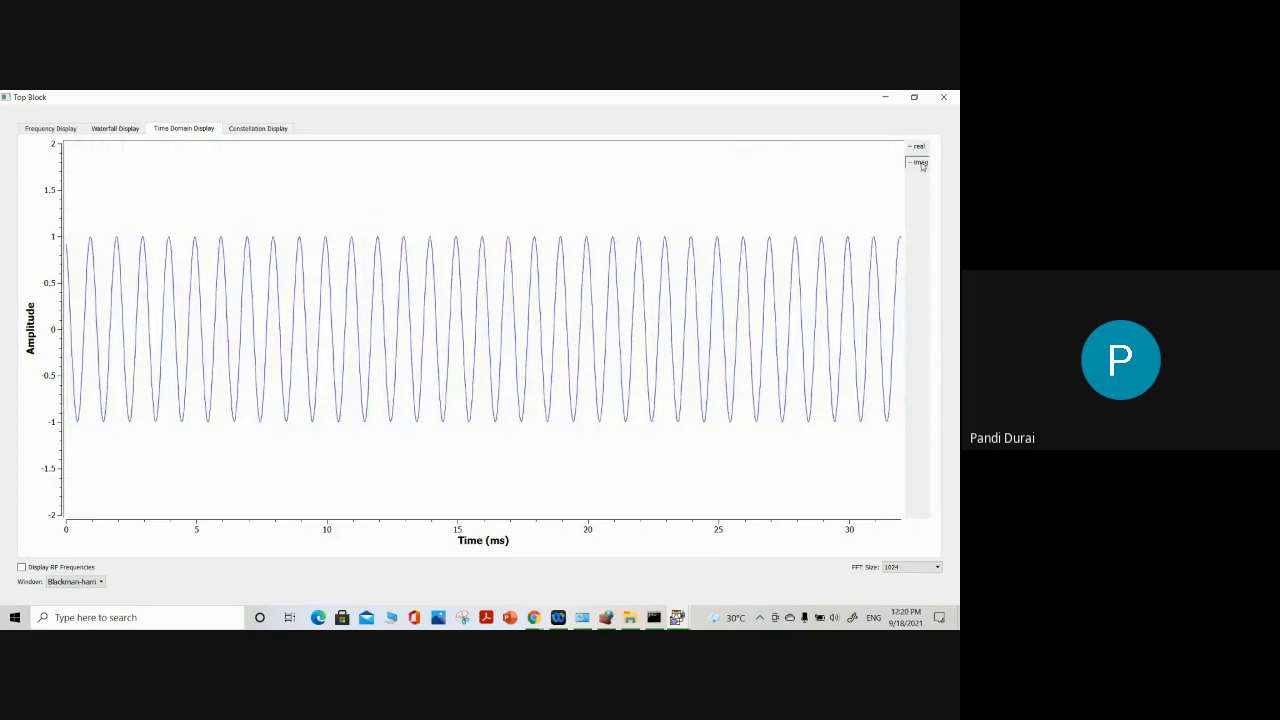
Check the flow graph behind the output window, and close the Top Block window to stop the run
click(885, 97)
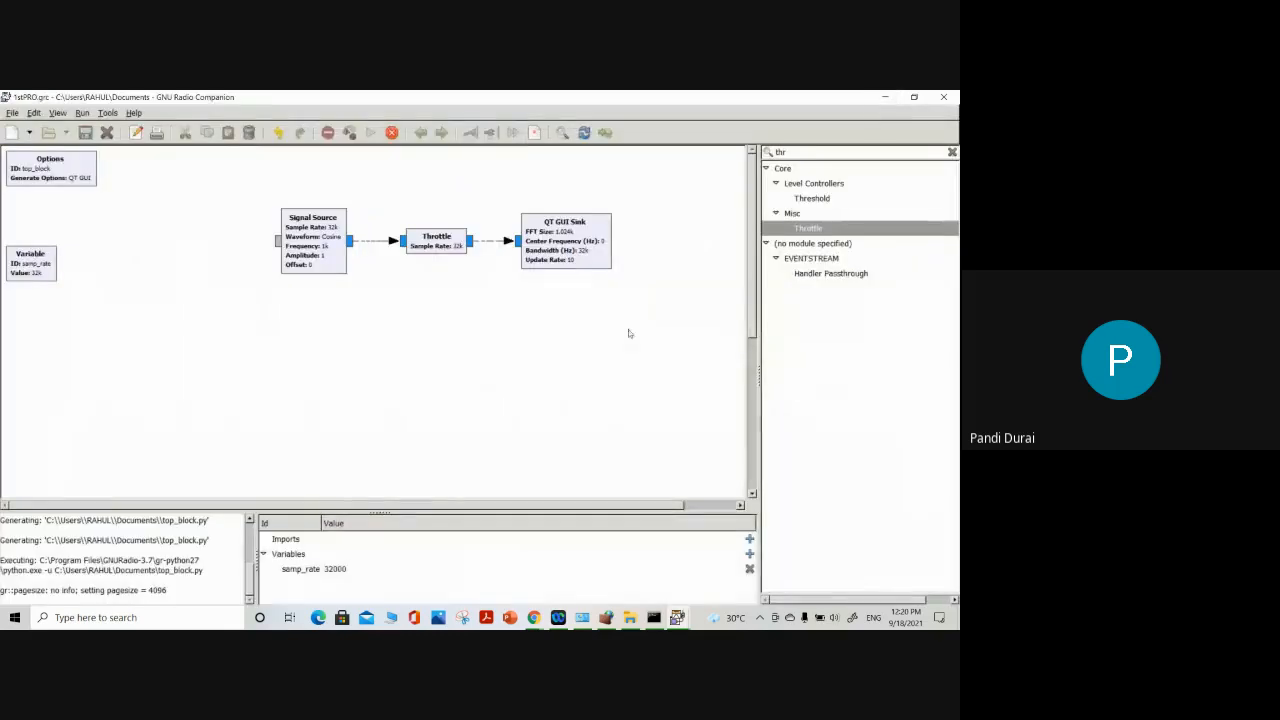
click(677, 617)
click(749, 571)
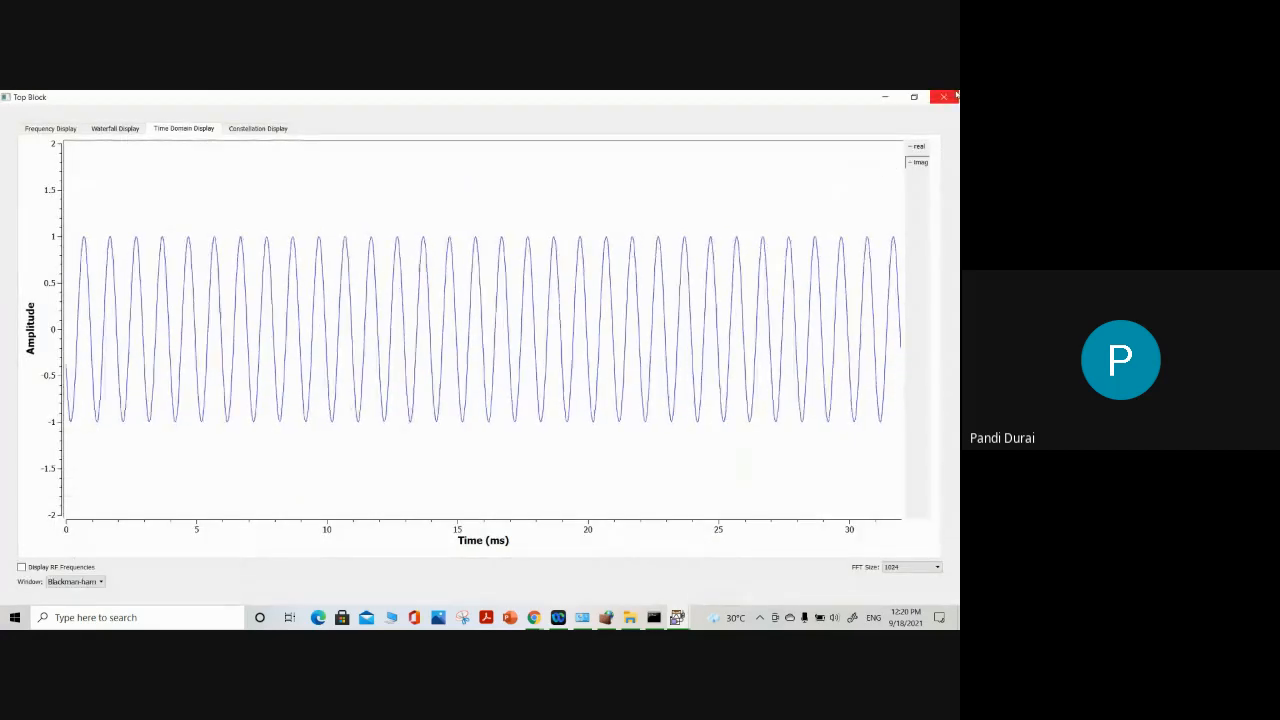
click(908, 170)
click(945, 98)
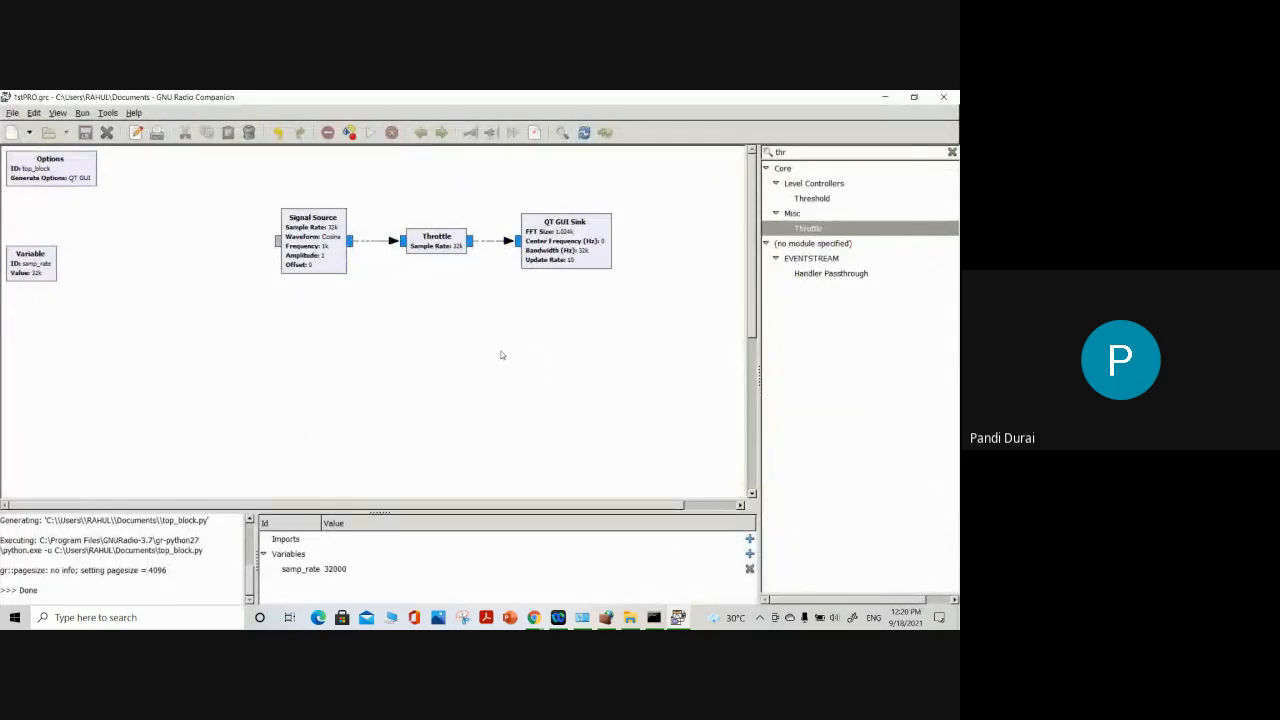
Set the Signal Source block's output type to Float and apply the change
click(316, 242)
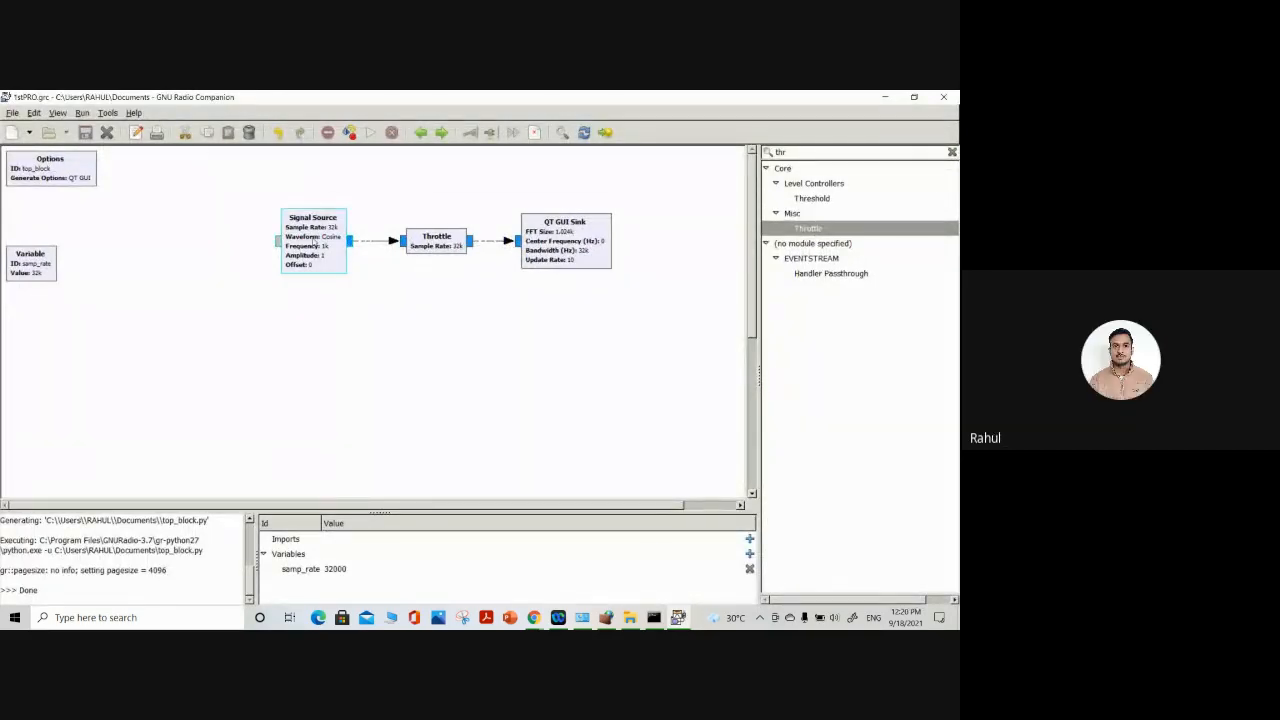
double_click(316, 243)
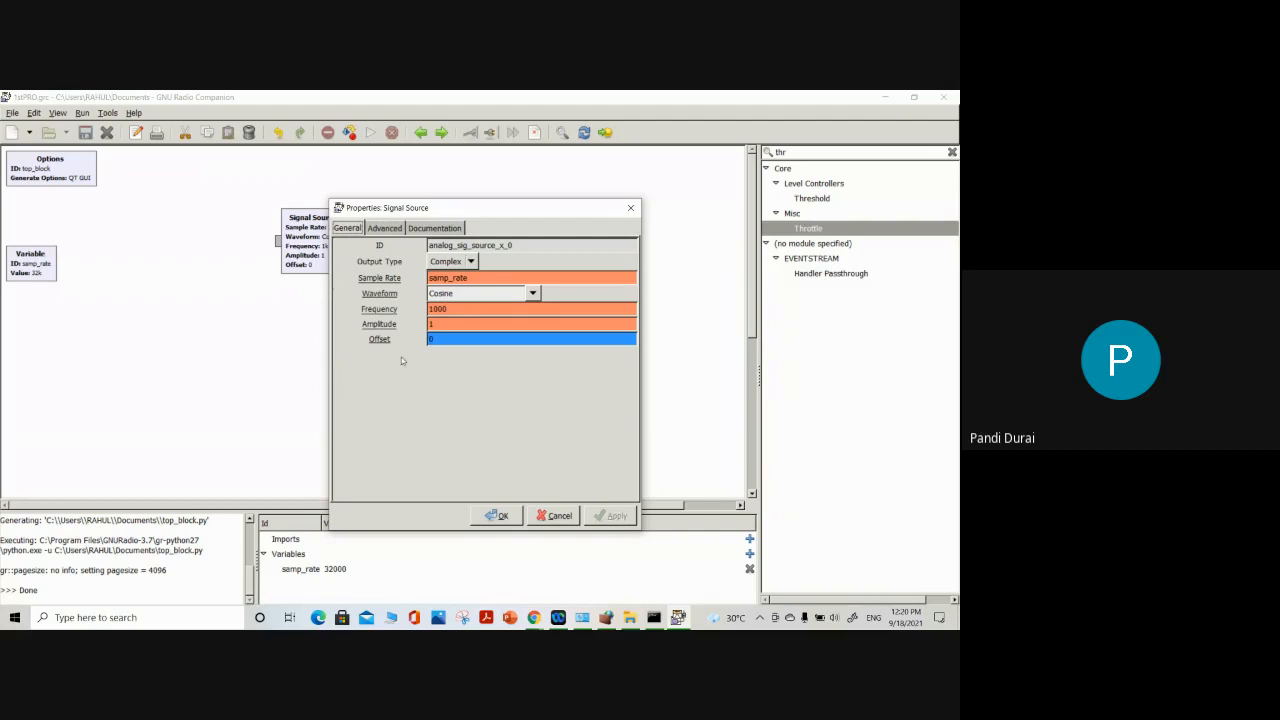
click(455, 261)
click(445, 277)
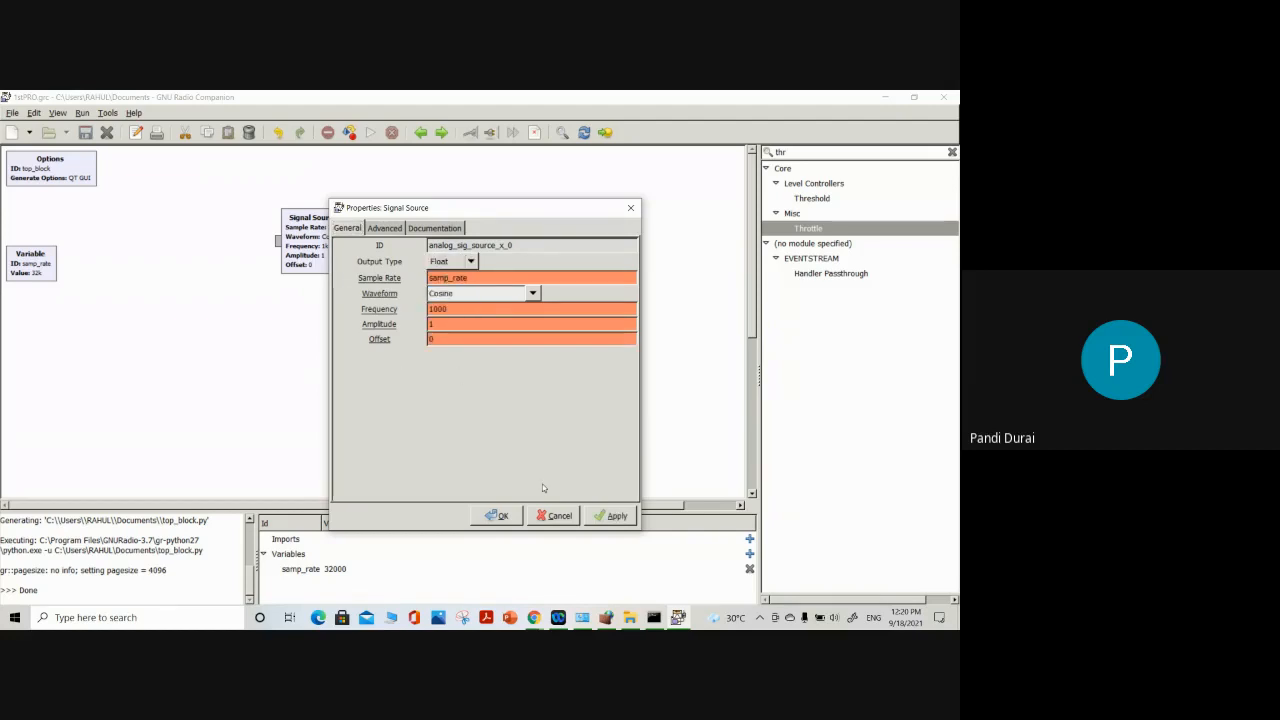
click(612, 515)
click(497, 515)
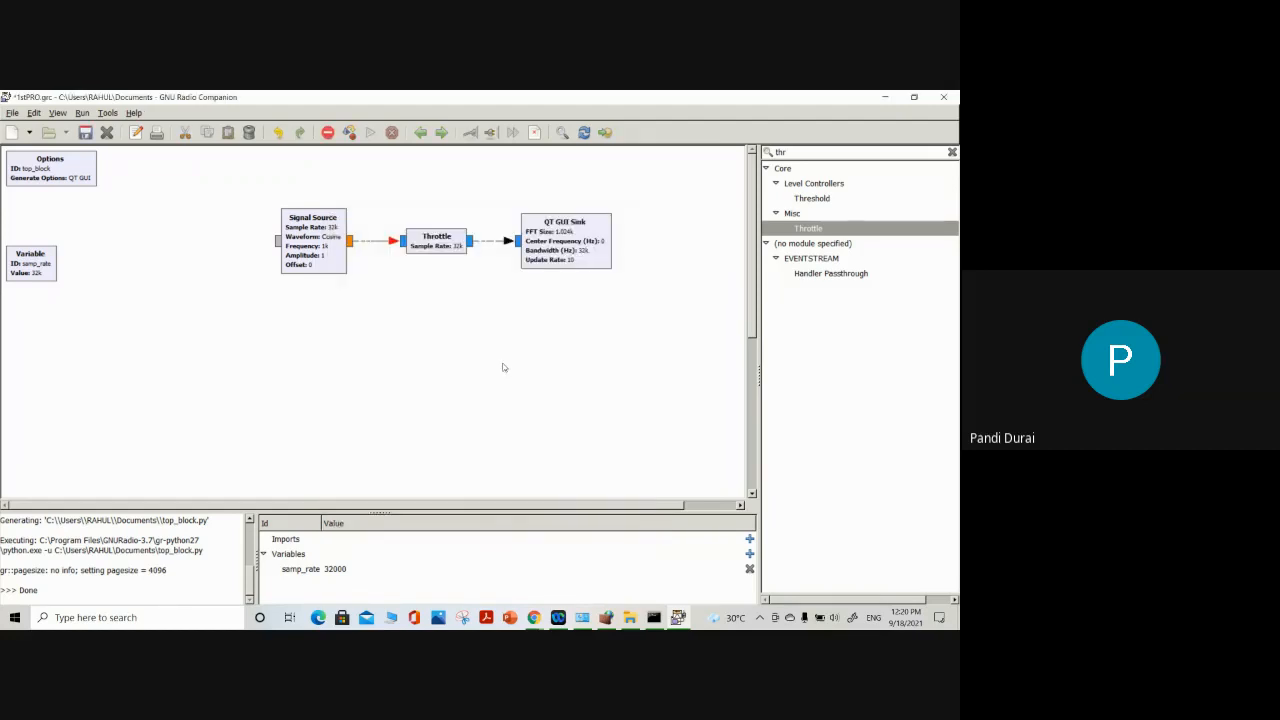
Set the Throttle block's type to Float to match the Signal Source output
double_click(432, 242)
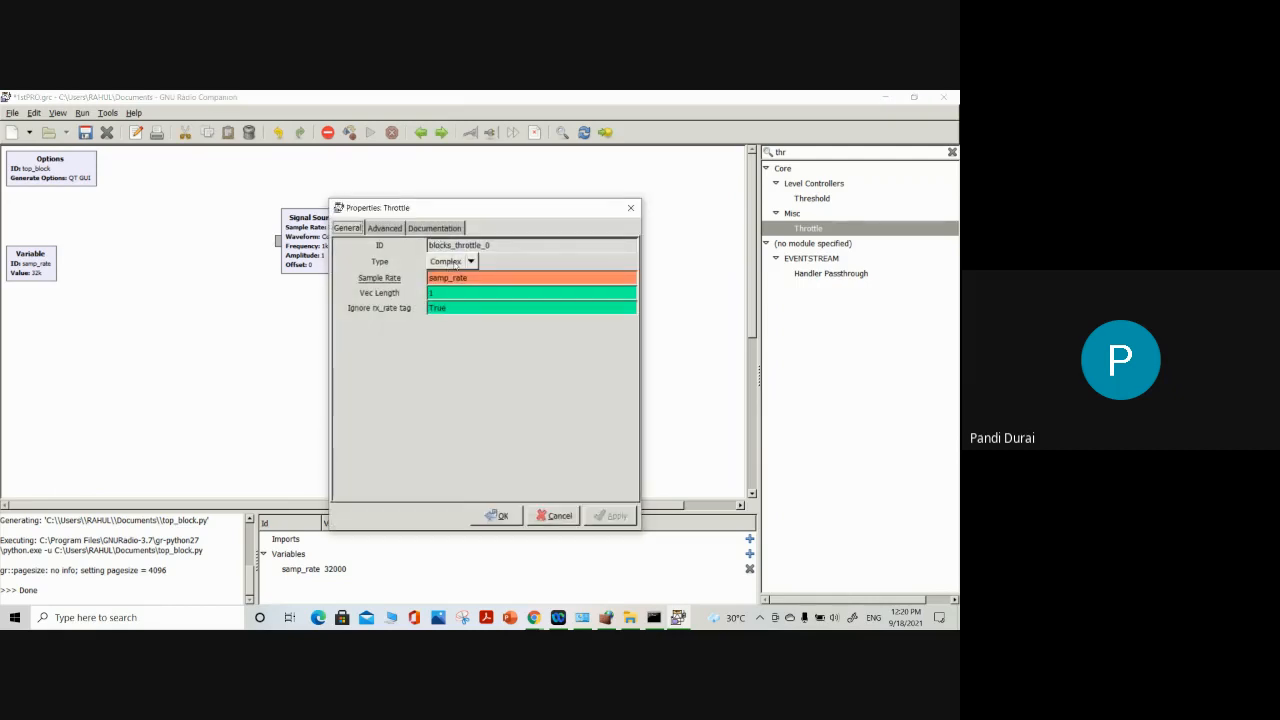
click(457, 262)
click(445, 276)
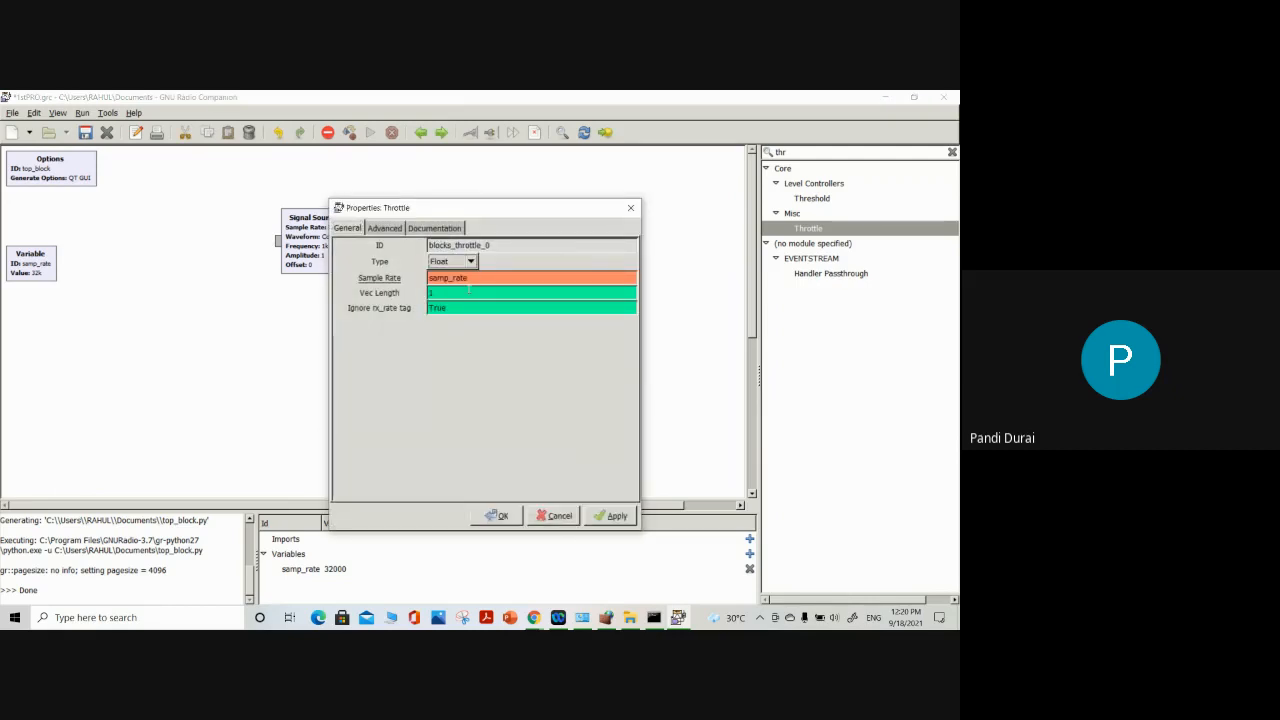
click(497, 515)
Set the QT GUI Sink block's type to Float to match the Throttle output
double_click(560, 240)
click(460, 262)
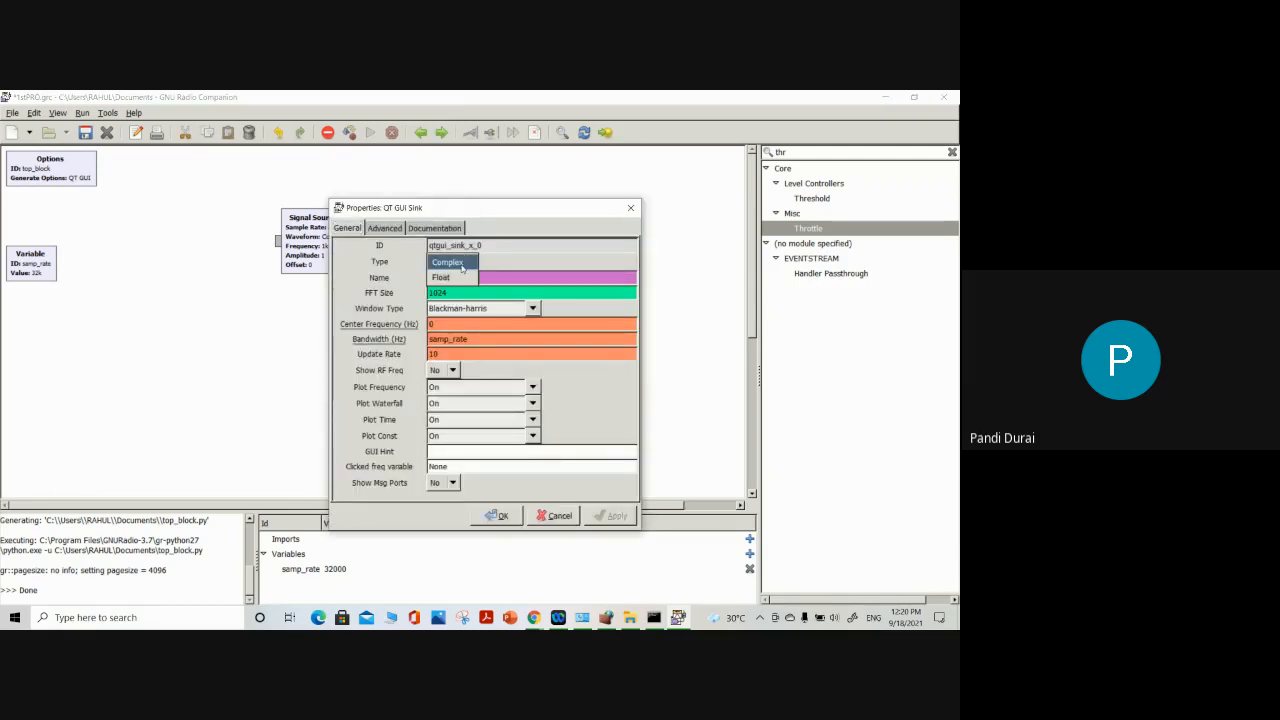
click(445, 276)
click(497, 515)
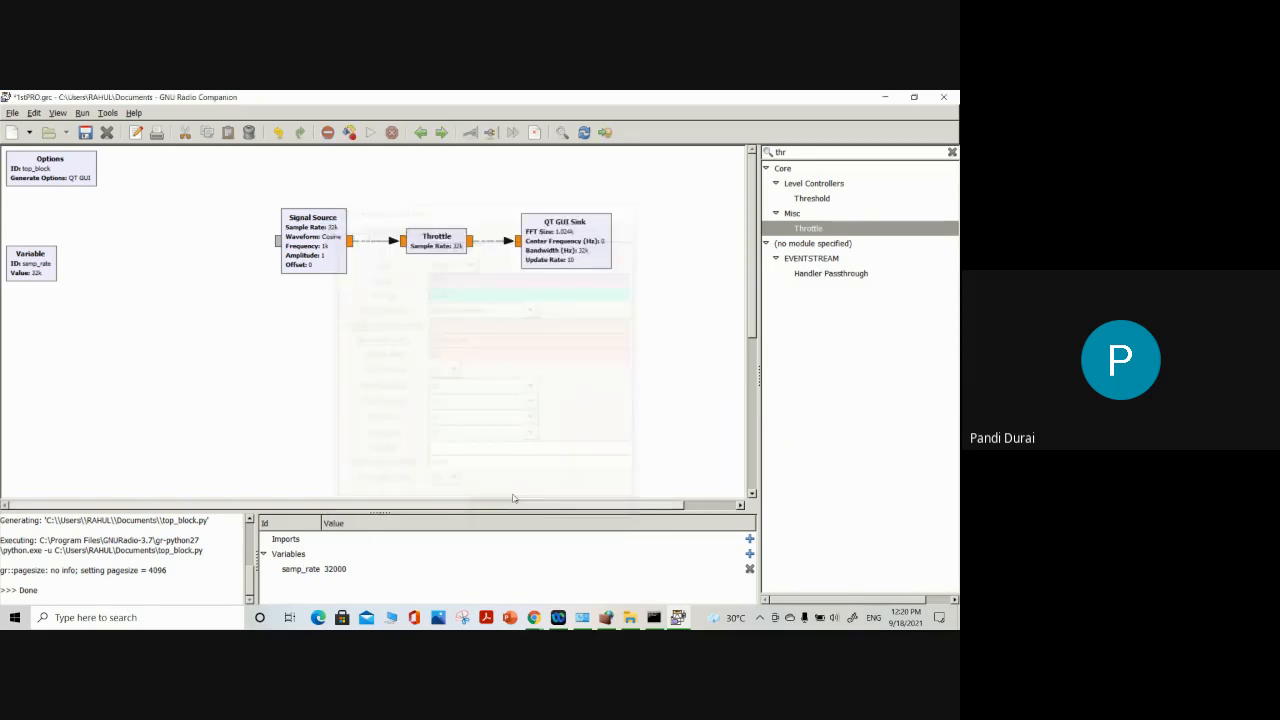
Execute the float flow graph and compare the signal in the Waterfall, Time Domain and Constellation displays
click(372, 133)
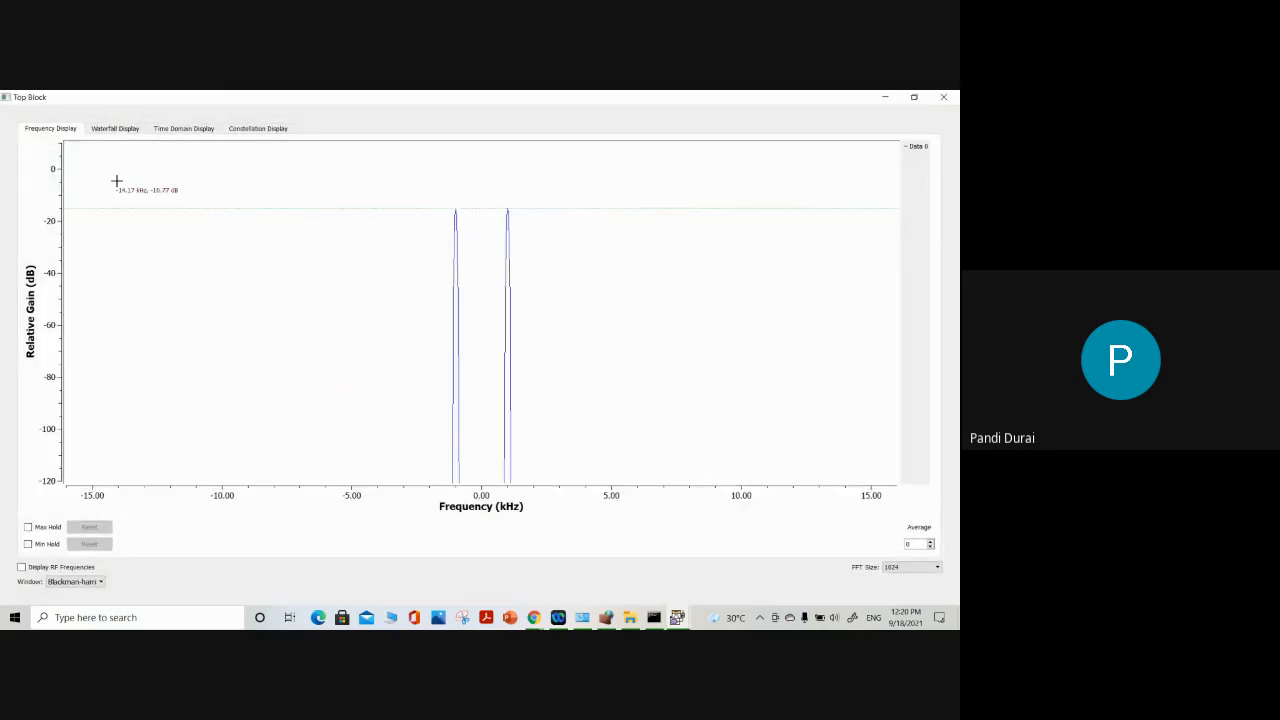
click(107, 130)
click(160, 130)
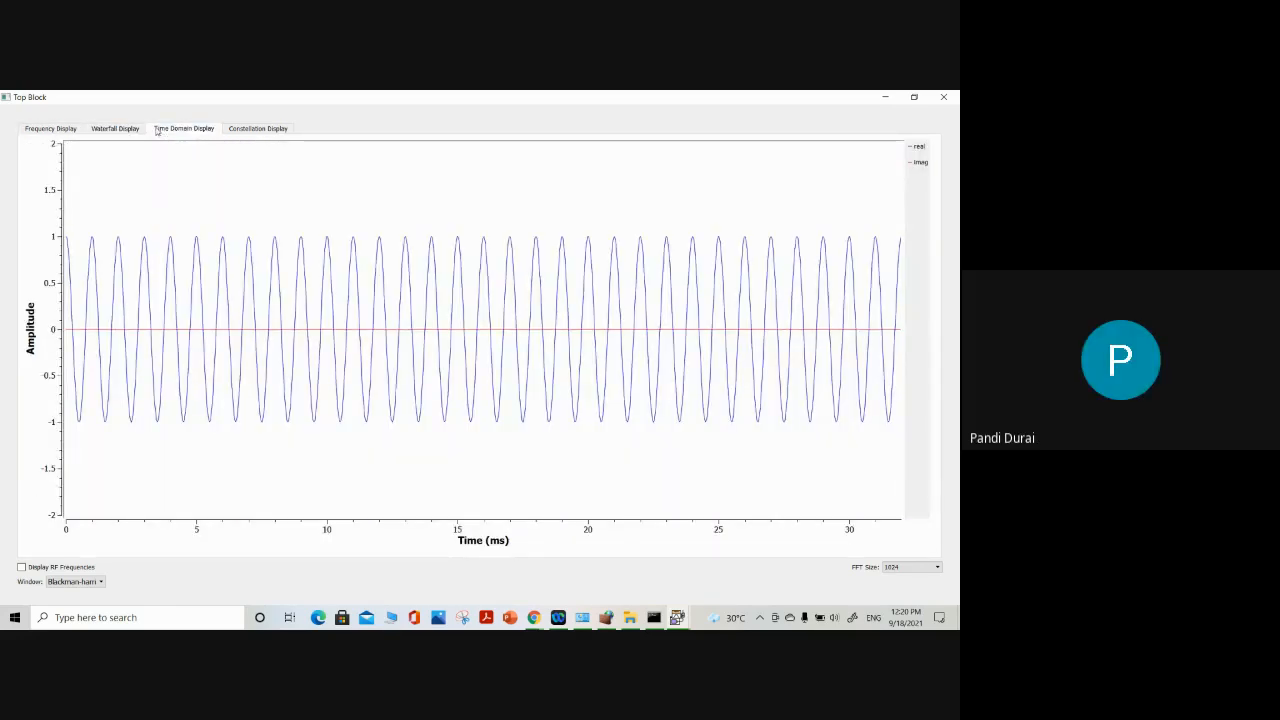
click(244, 130)
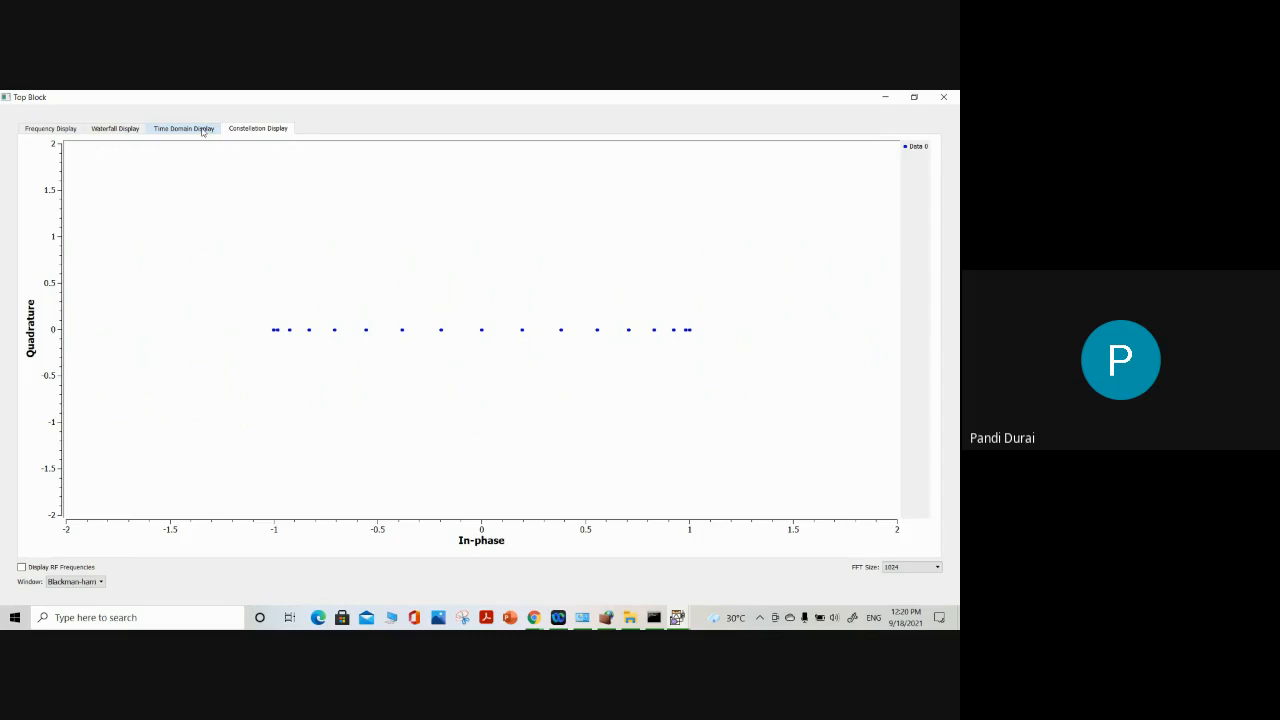
click(203, 131)
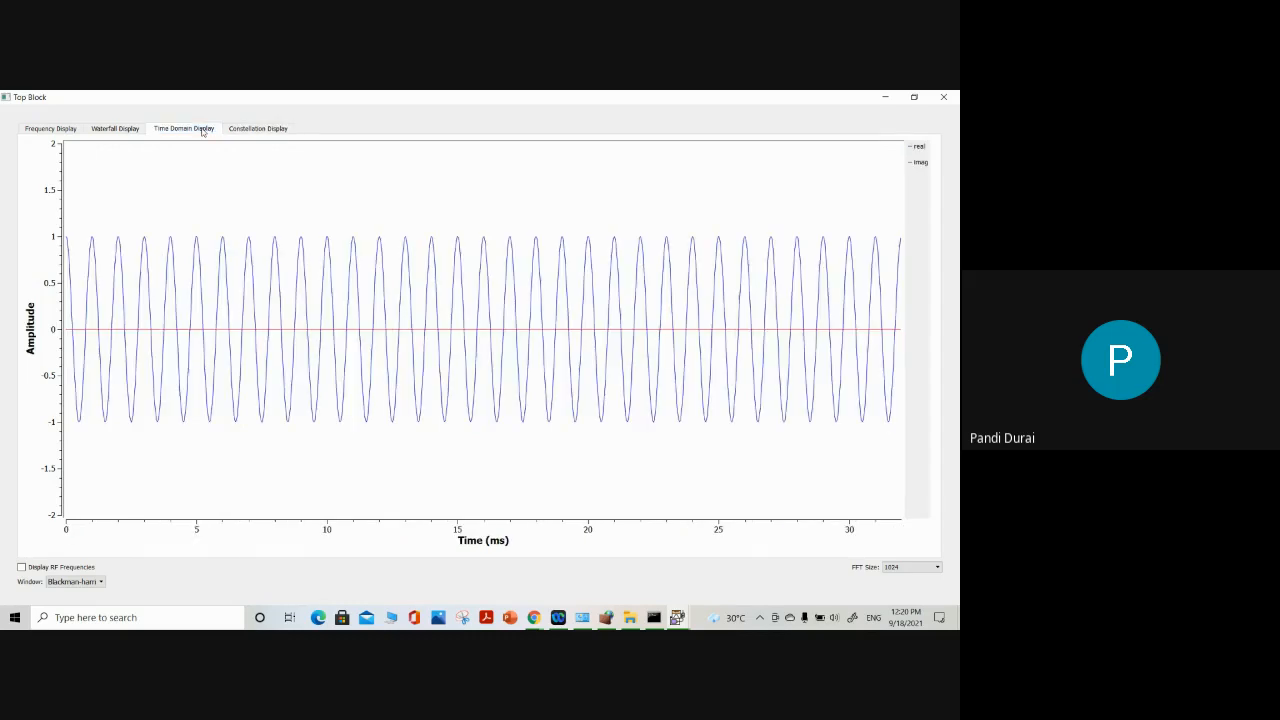
click(130, 134)
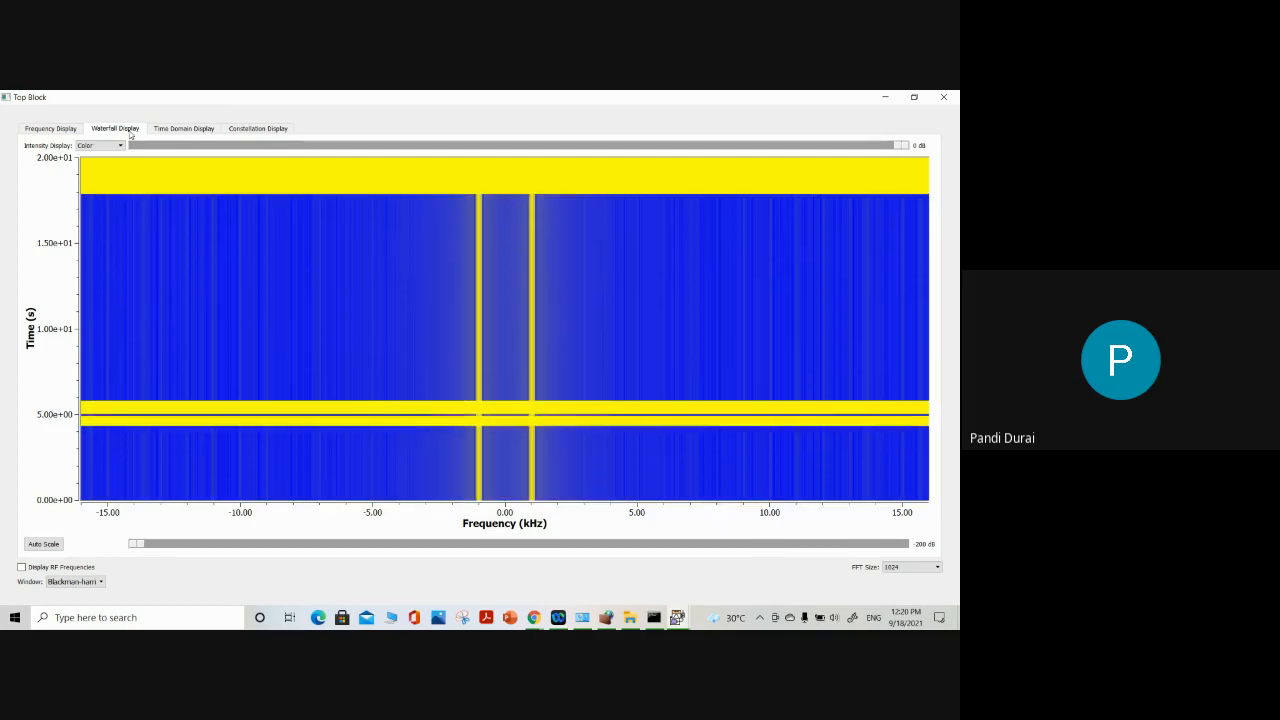
click(200, 130)
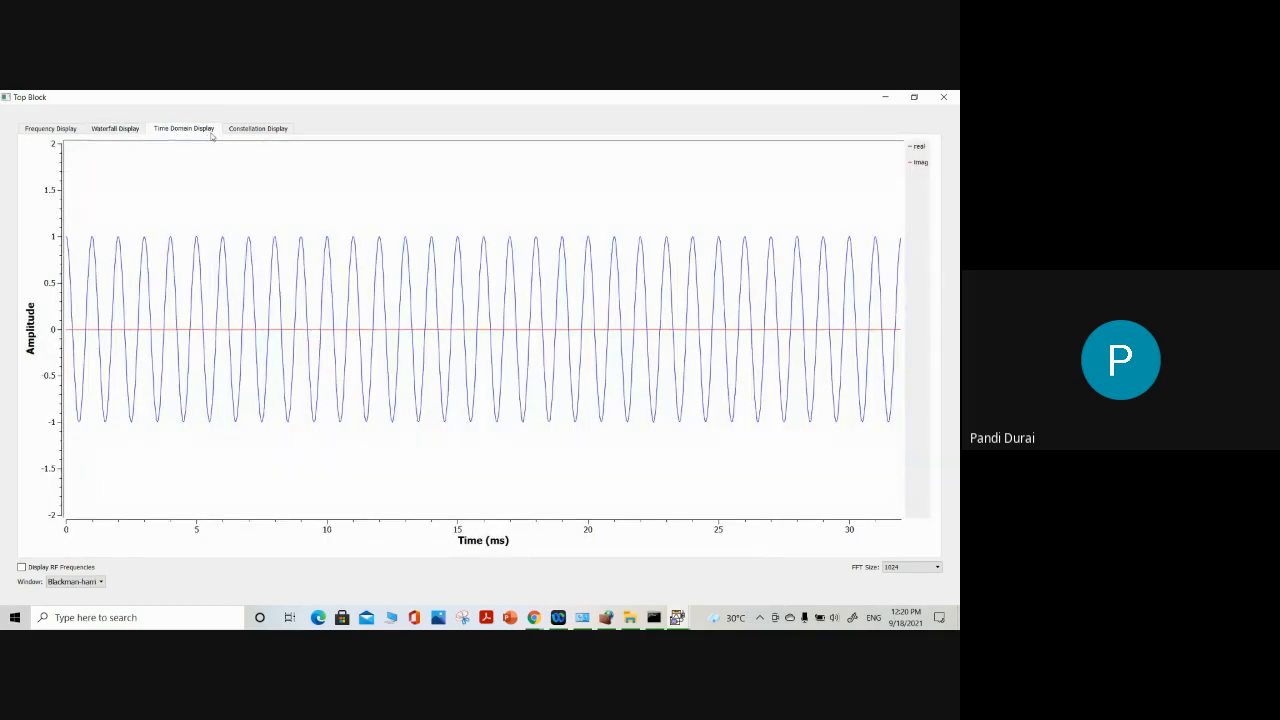
click(120, 128)
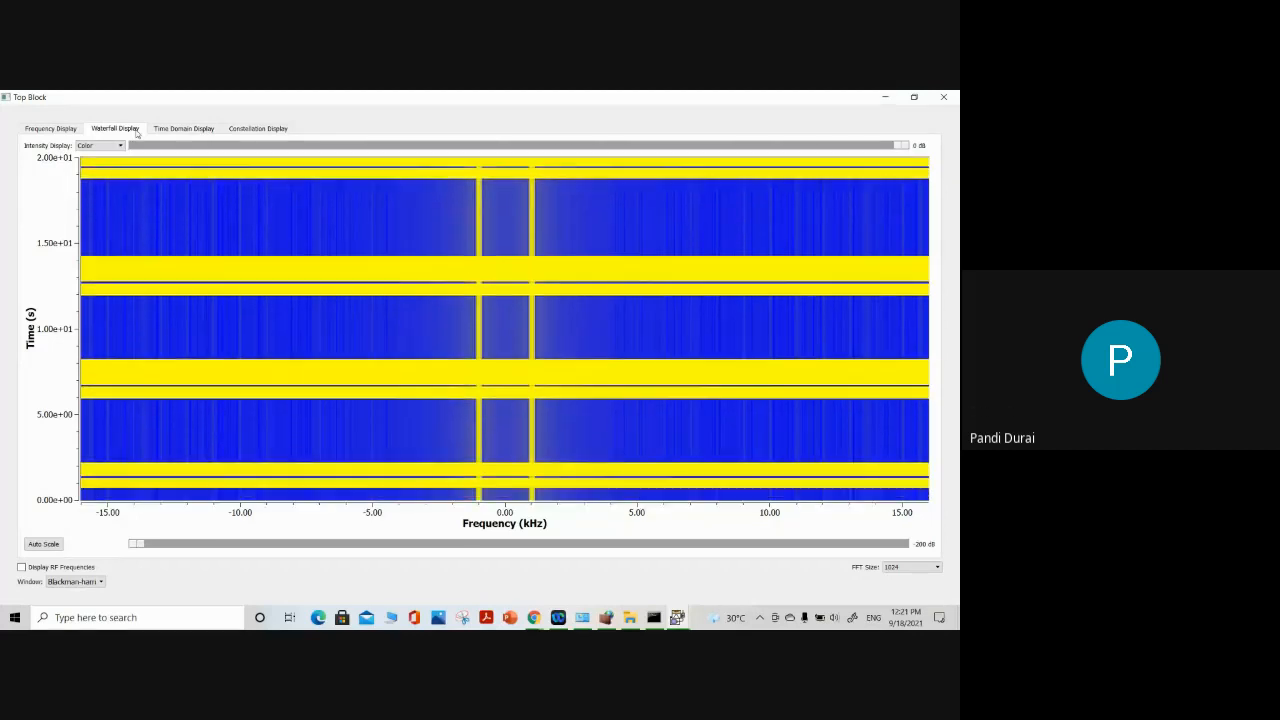
click(184, 128)
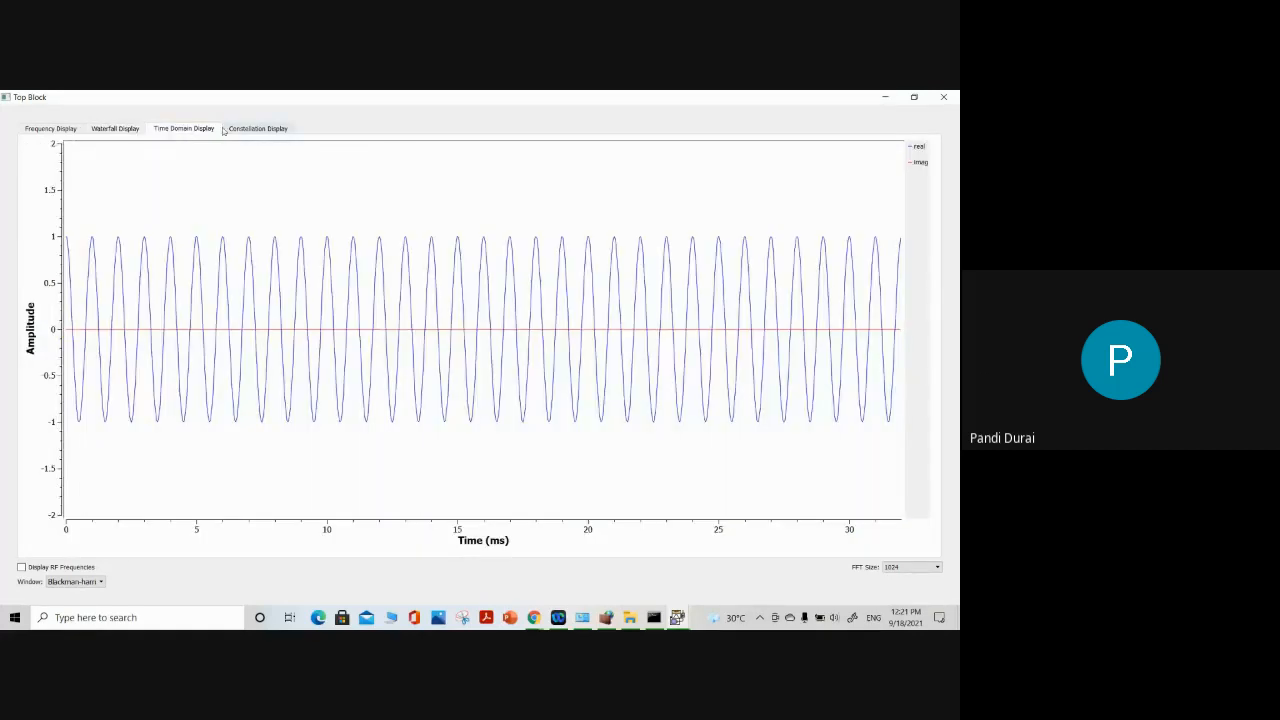
Open the Constellation Display and zoom the plot out to about ±4 on both axes
click(233, 130)
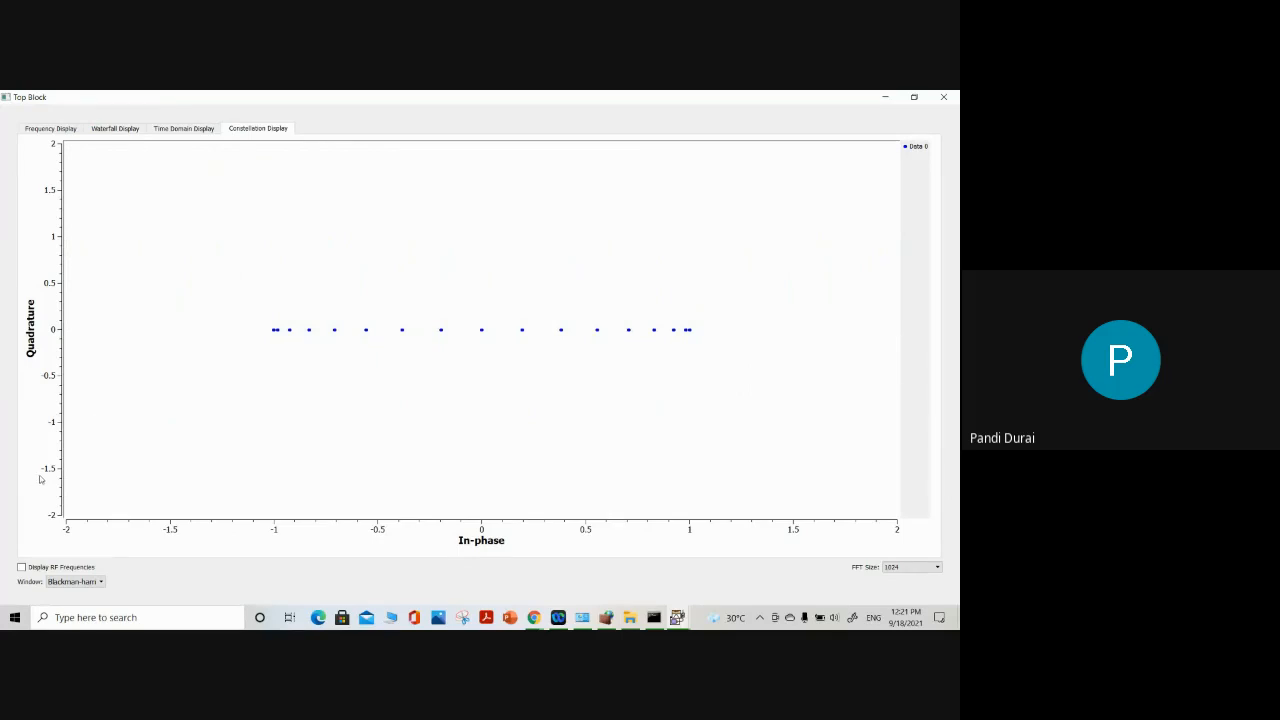
scroll(308, 472, up, 1)
scroll(308, 472, down, 2)
scroll(308, 472, down, 1)
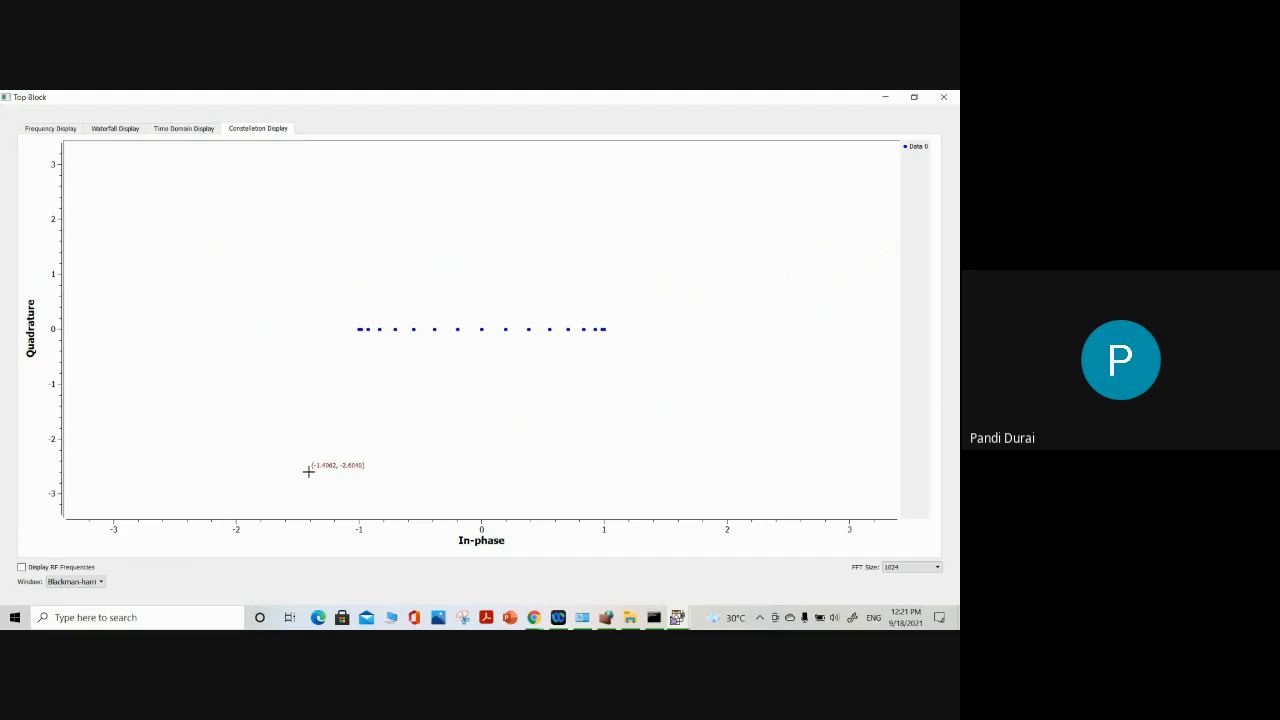
scroll(306, 468, down, 1)
Look through the FFT Size and Window type options, keeping 1024 and Blackman-harris
click(905, 567)
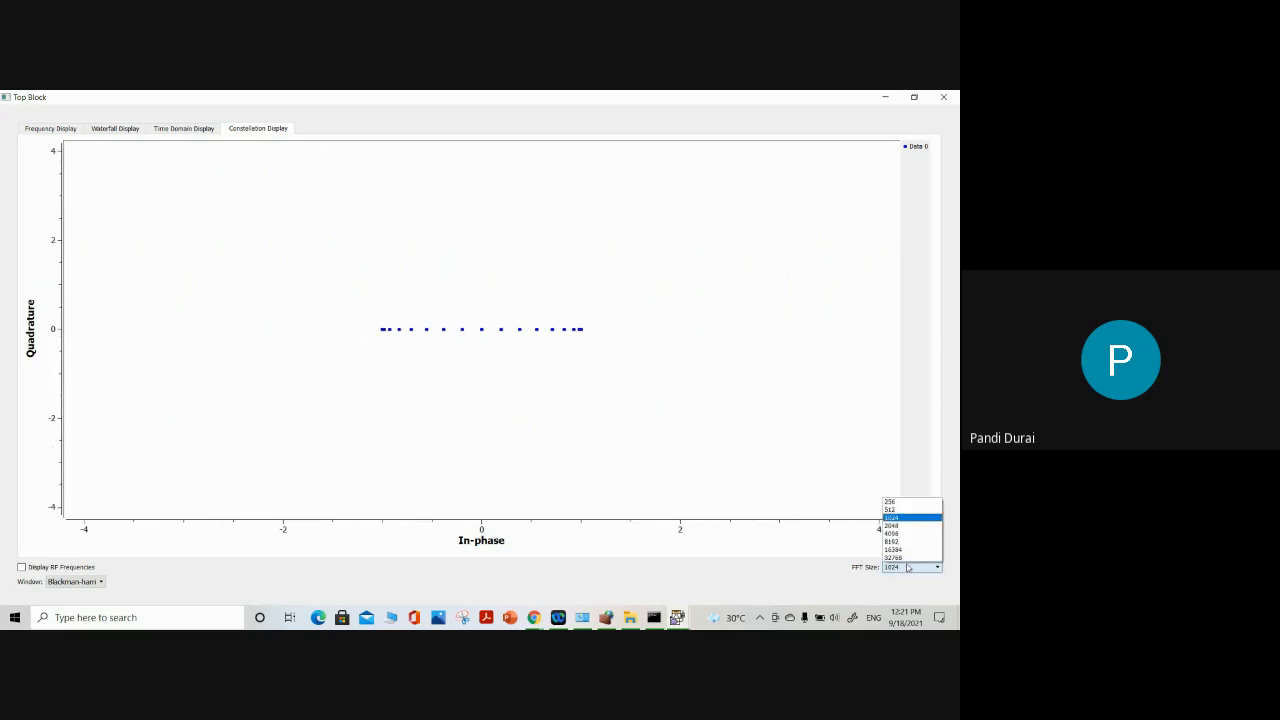
click(908, 567)
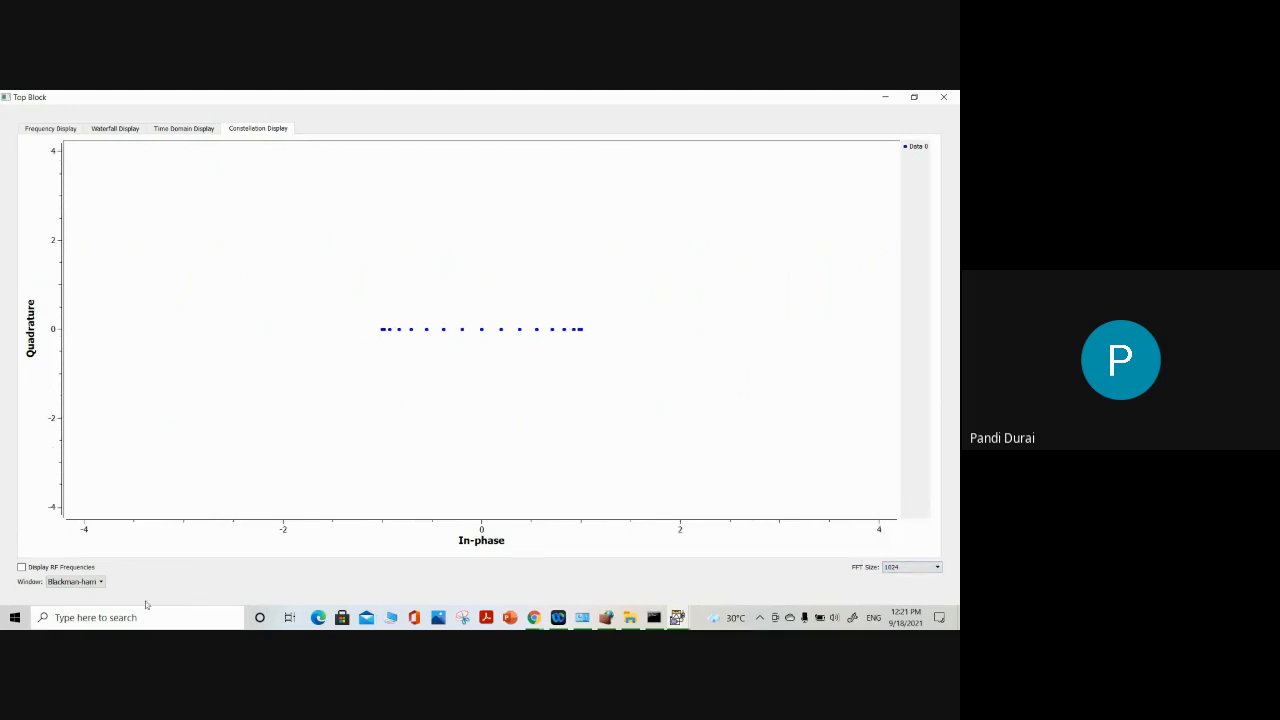
click(97, 583)
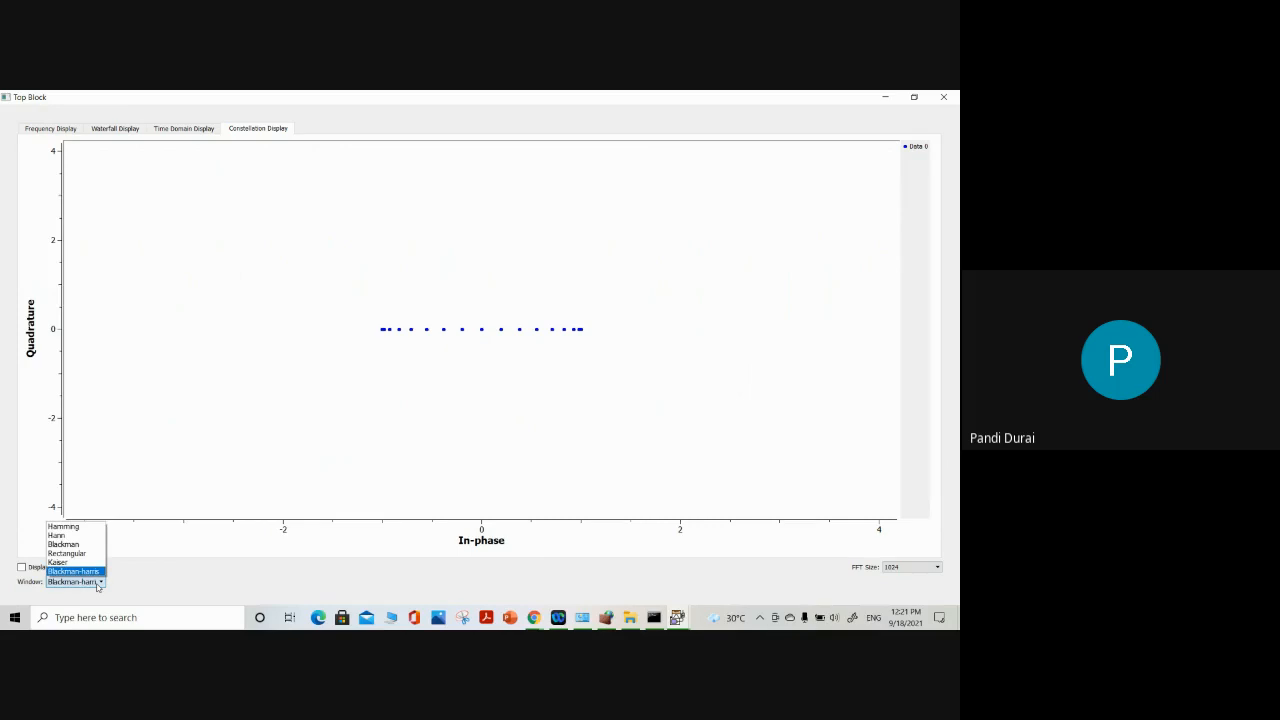
click(97, 584)
click(97, 584)
click(97, 586)
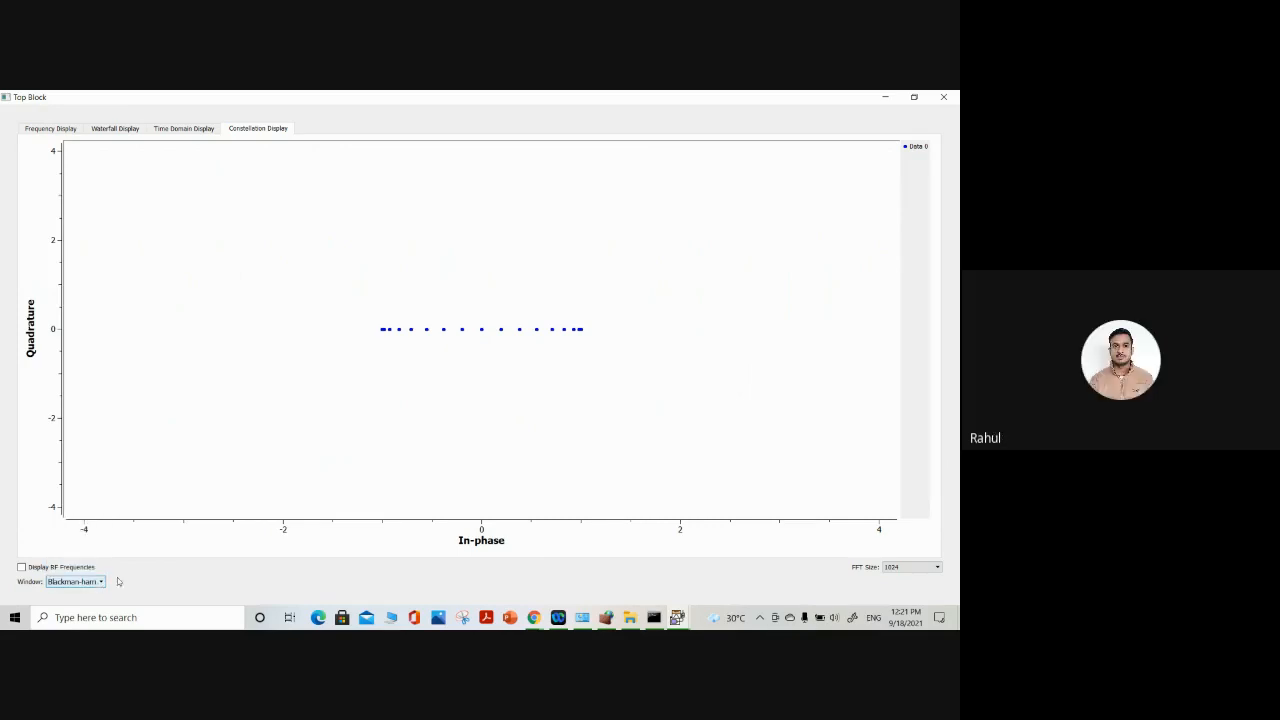
Try Display RF Frequencies while checking the Frequency, Waterfall and Time Domain displays, and close the output window
click(22, 568)
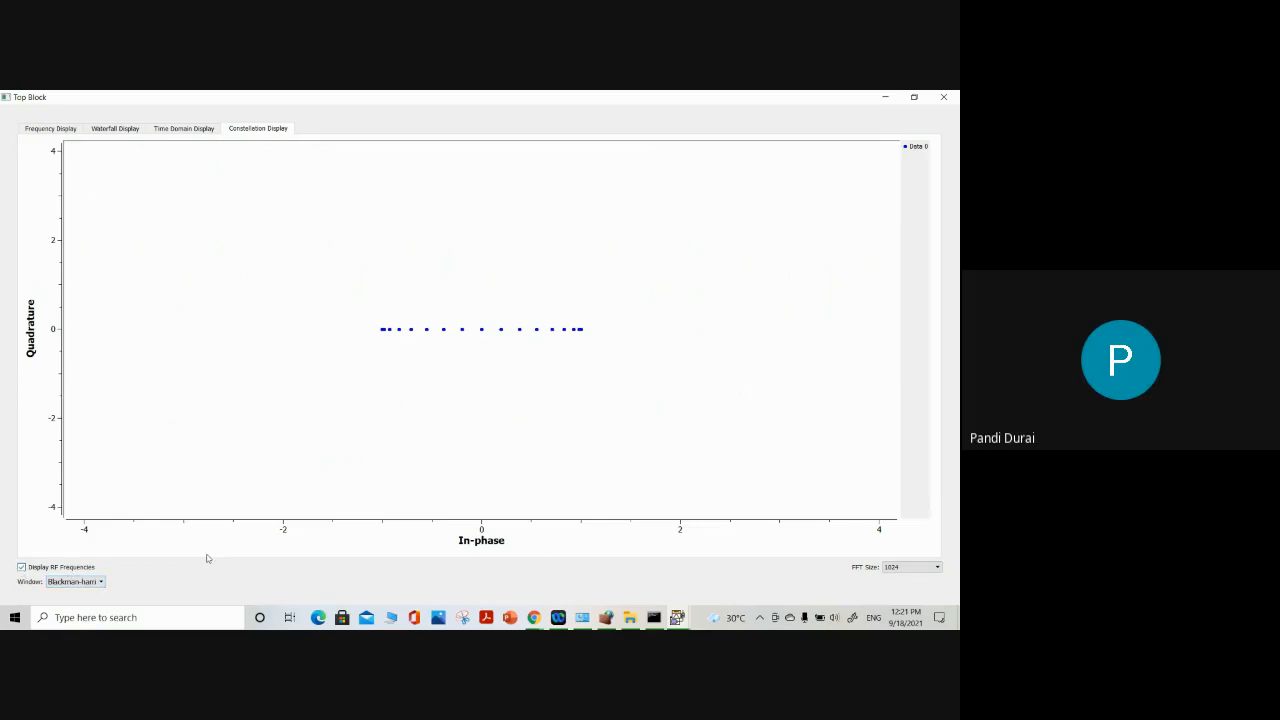
click(50, 130)
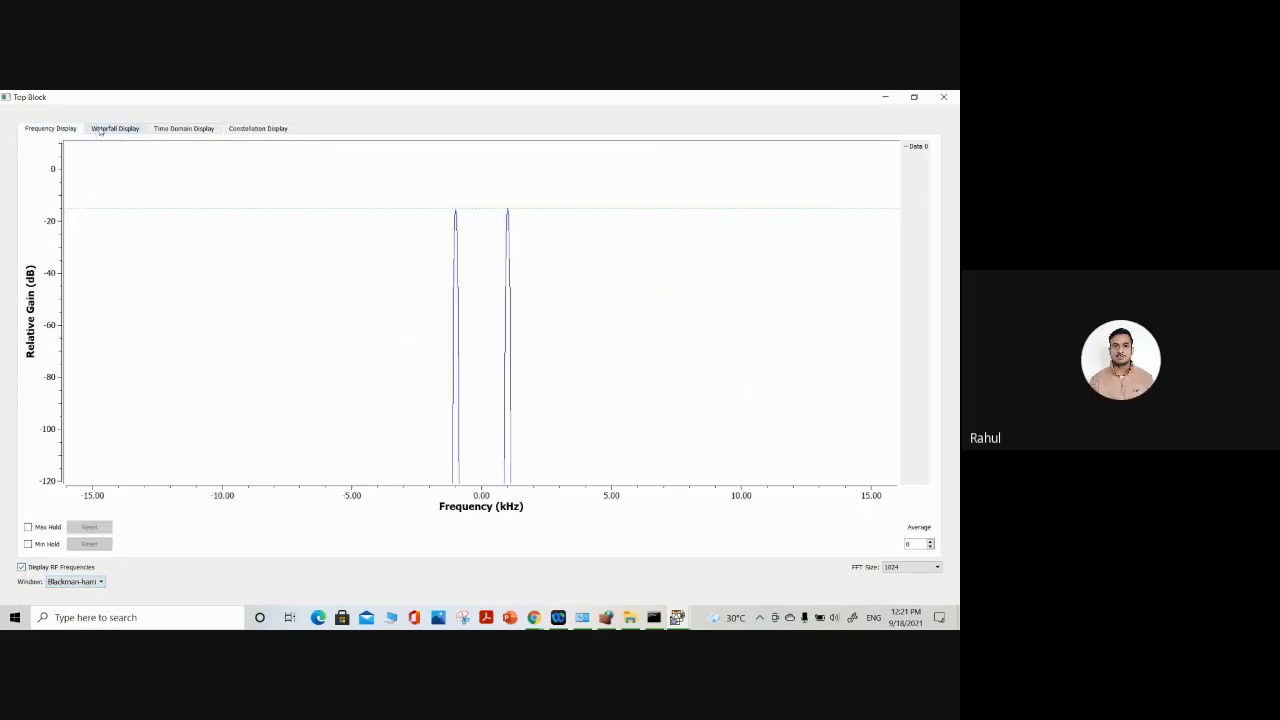
click(103, 130)
click(171, 130)
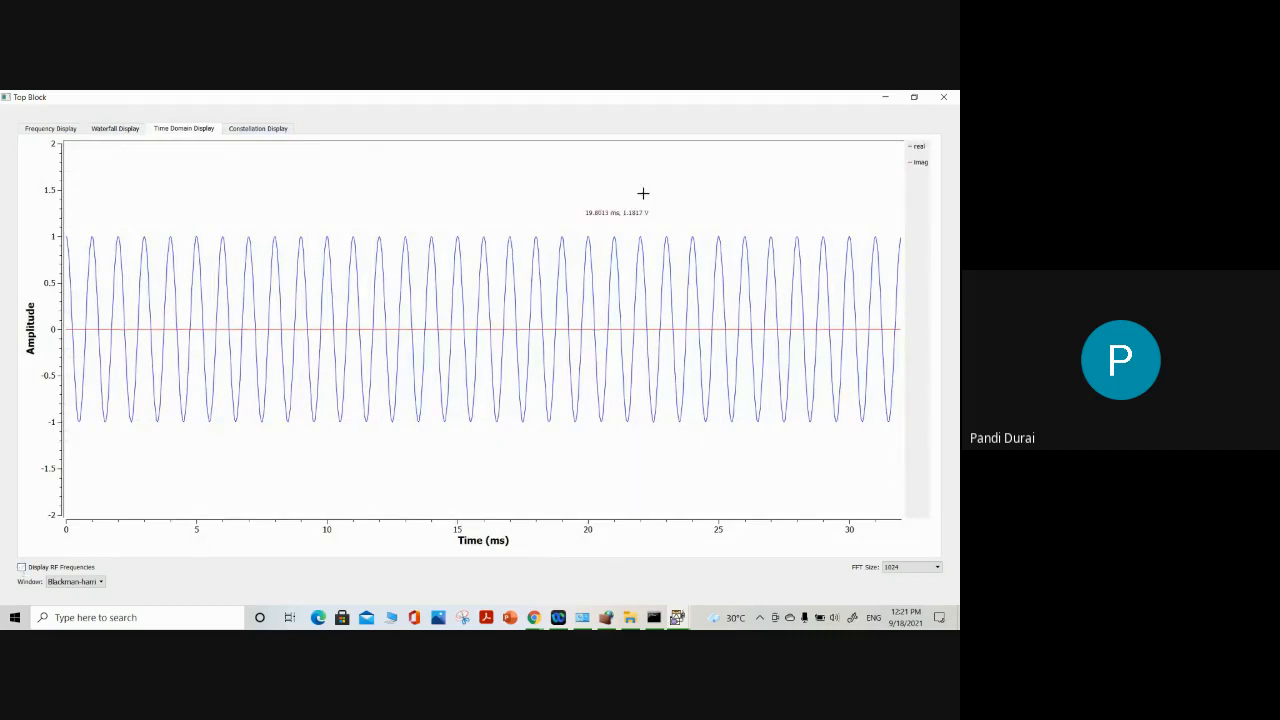
click(943, 97)
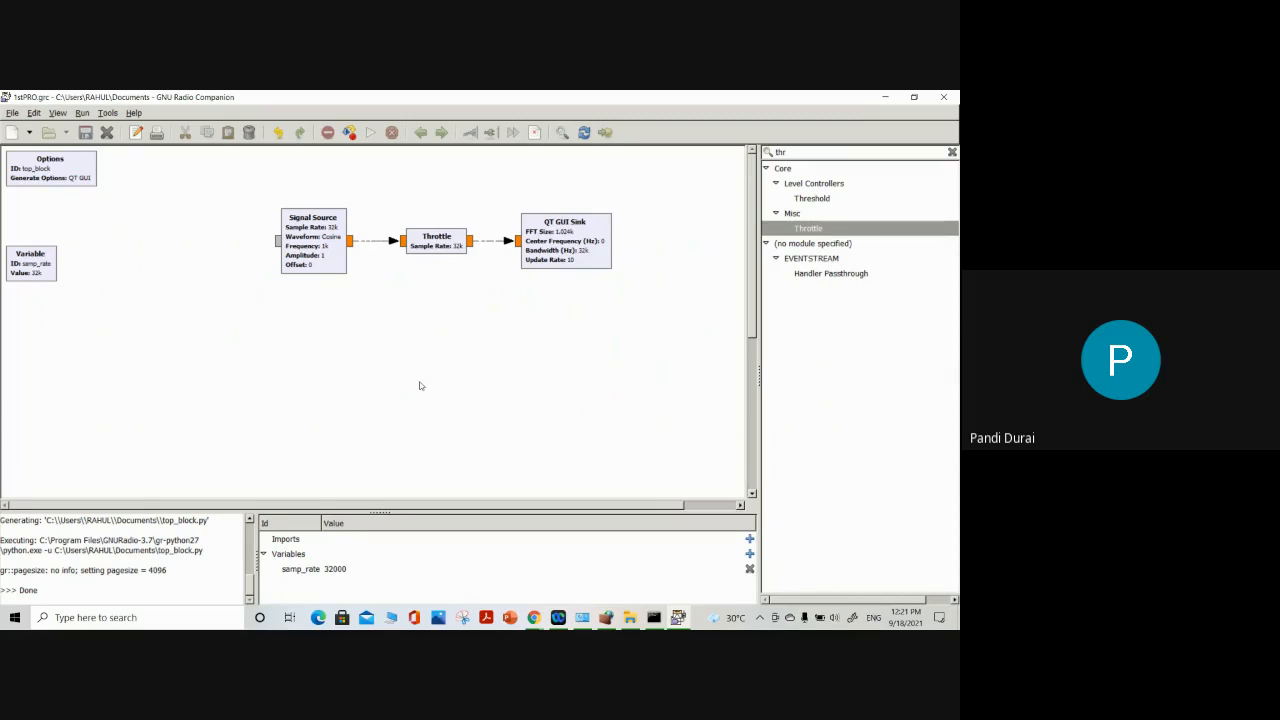
Open the Throttle block's properties to examine its Sample Rate, and move the dialog below the row of blocks
double_click(437, 241)
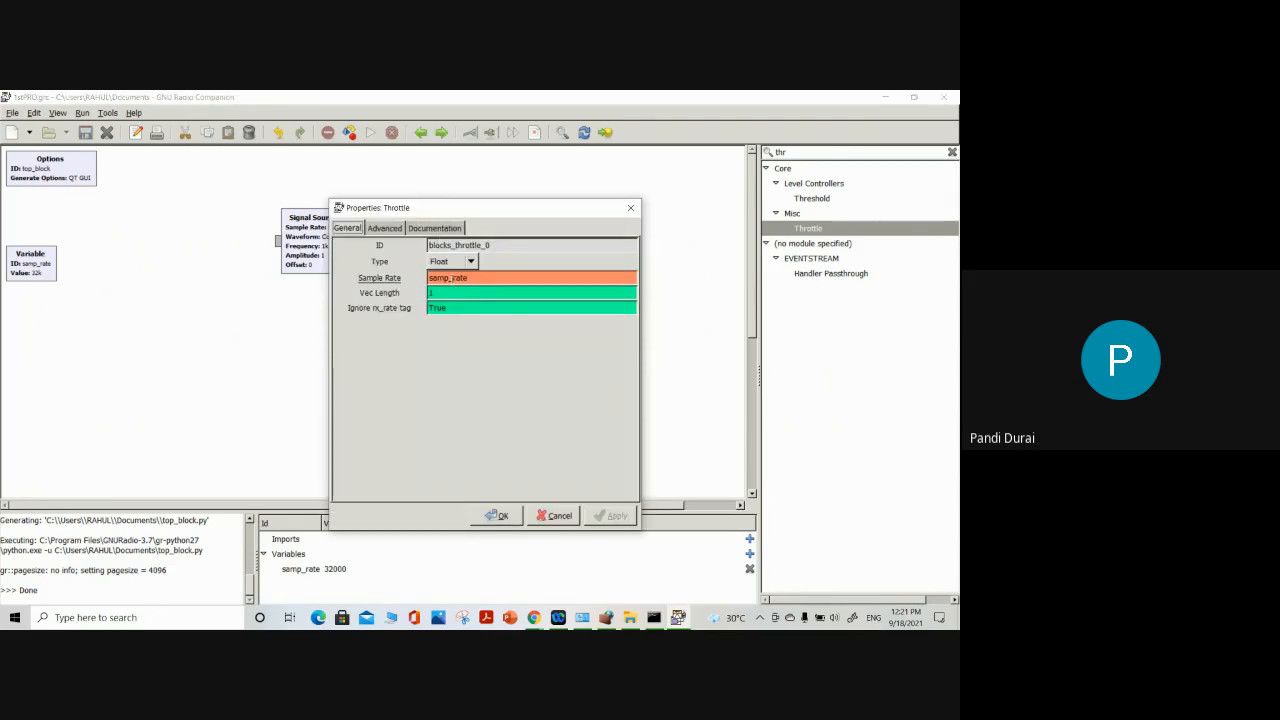
click(449, 278)
drag(497, 209, 532, 272)
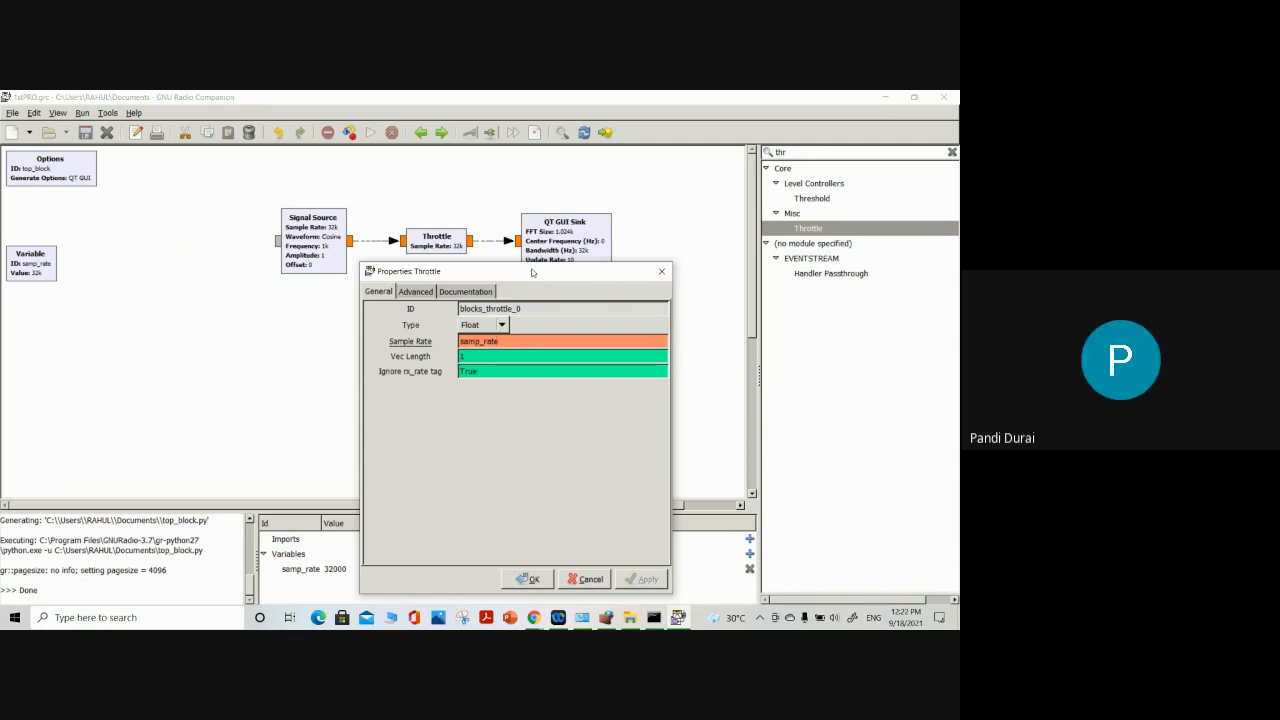
drag(533, 273, 455, 289)
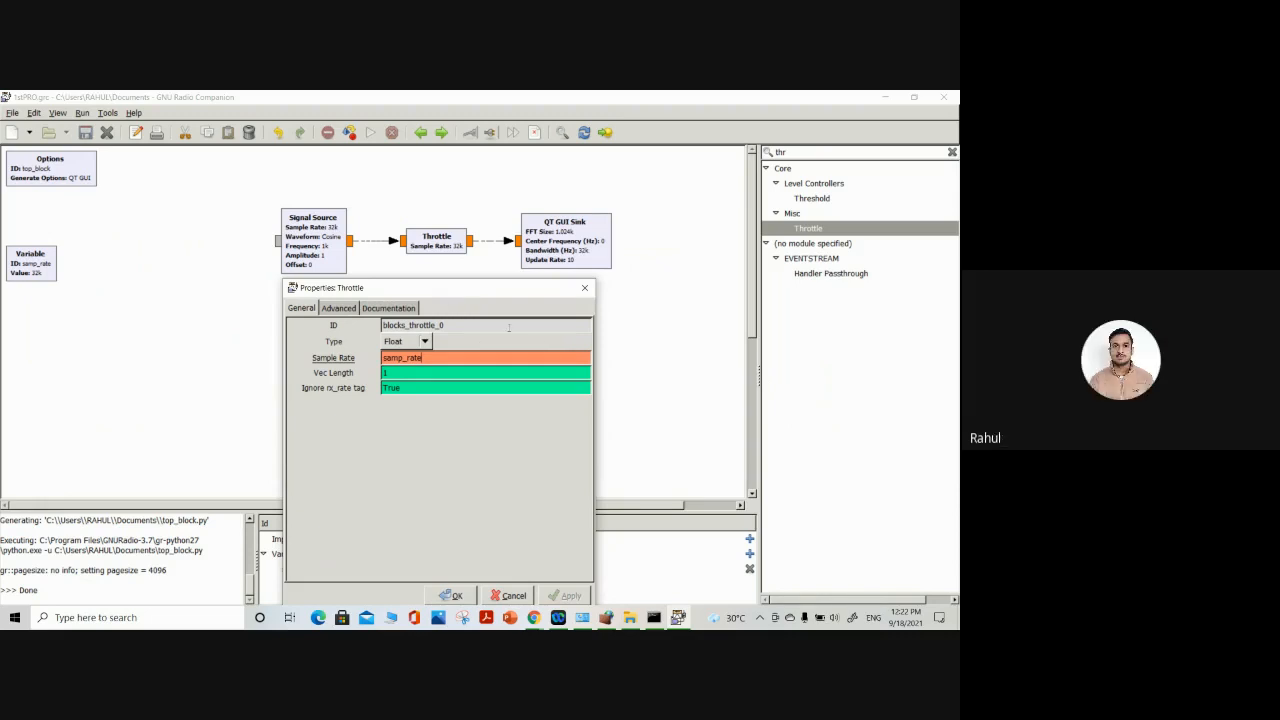
Examine the Throttle's Sample Rate entry and the Signal Source's properties, closing both dialogs without changes
drag(426, 357, 381, 358)
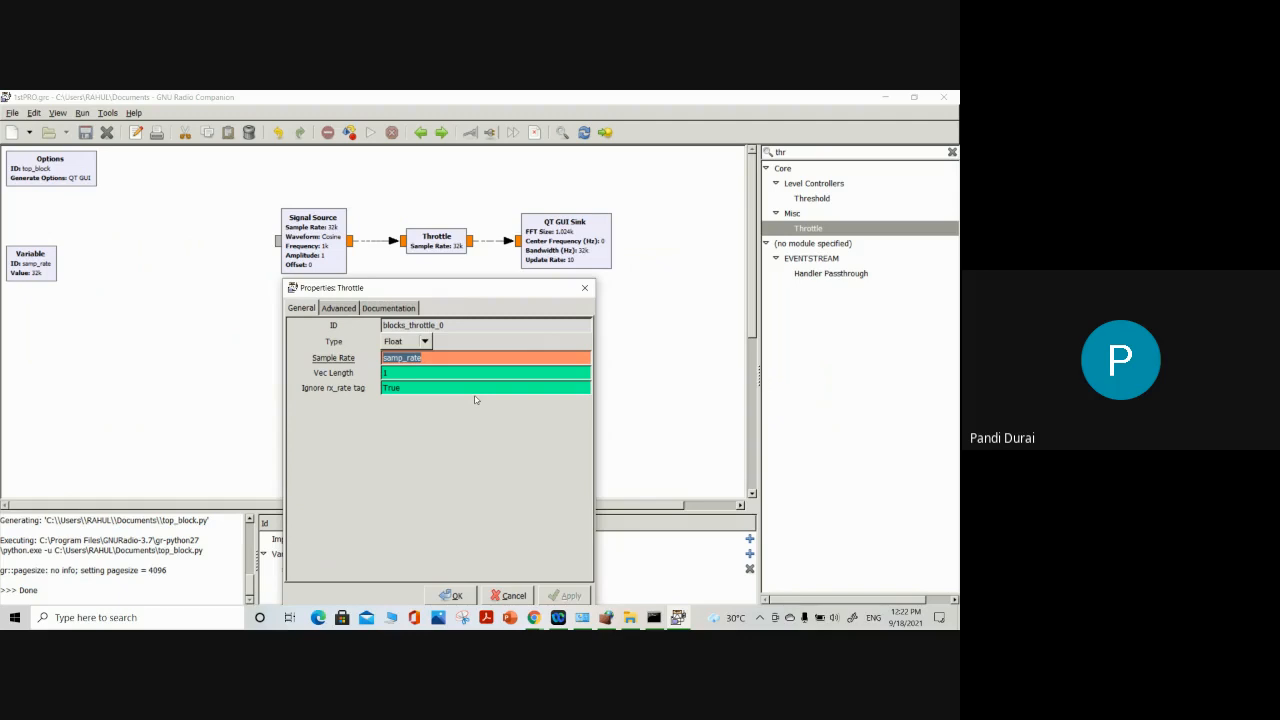
click(579, 294)
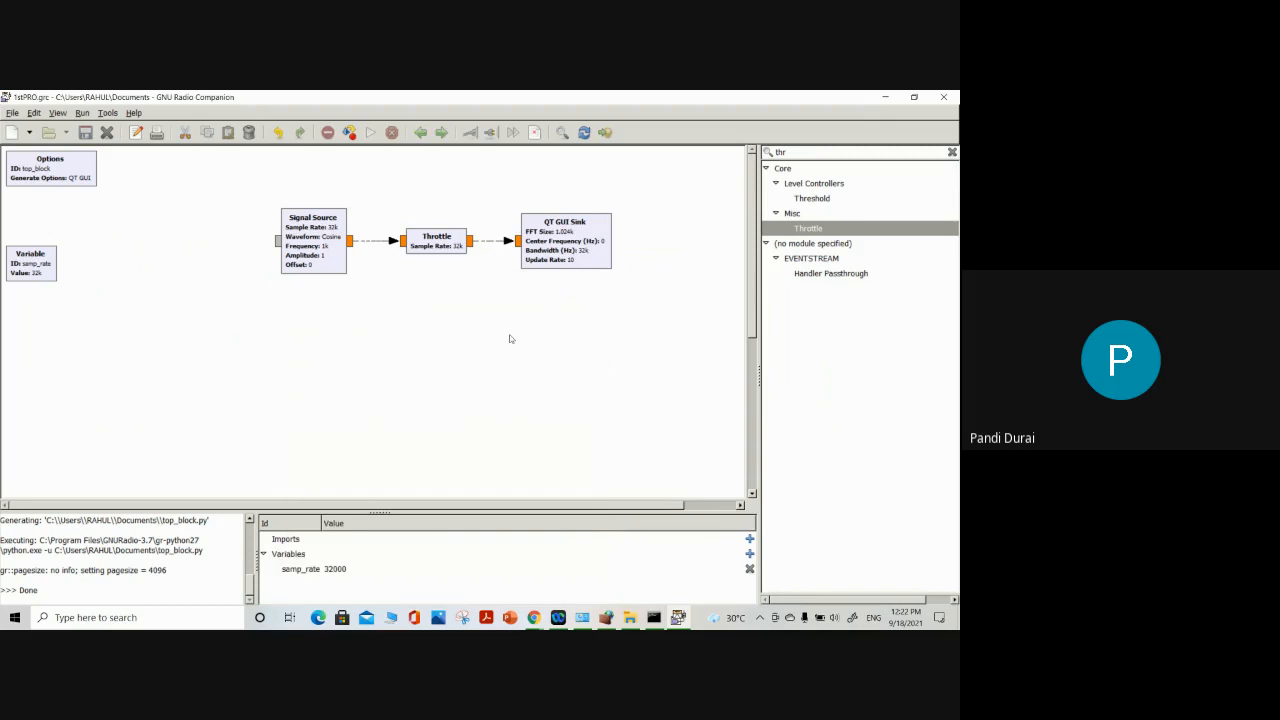
double_click(324, 256)
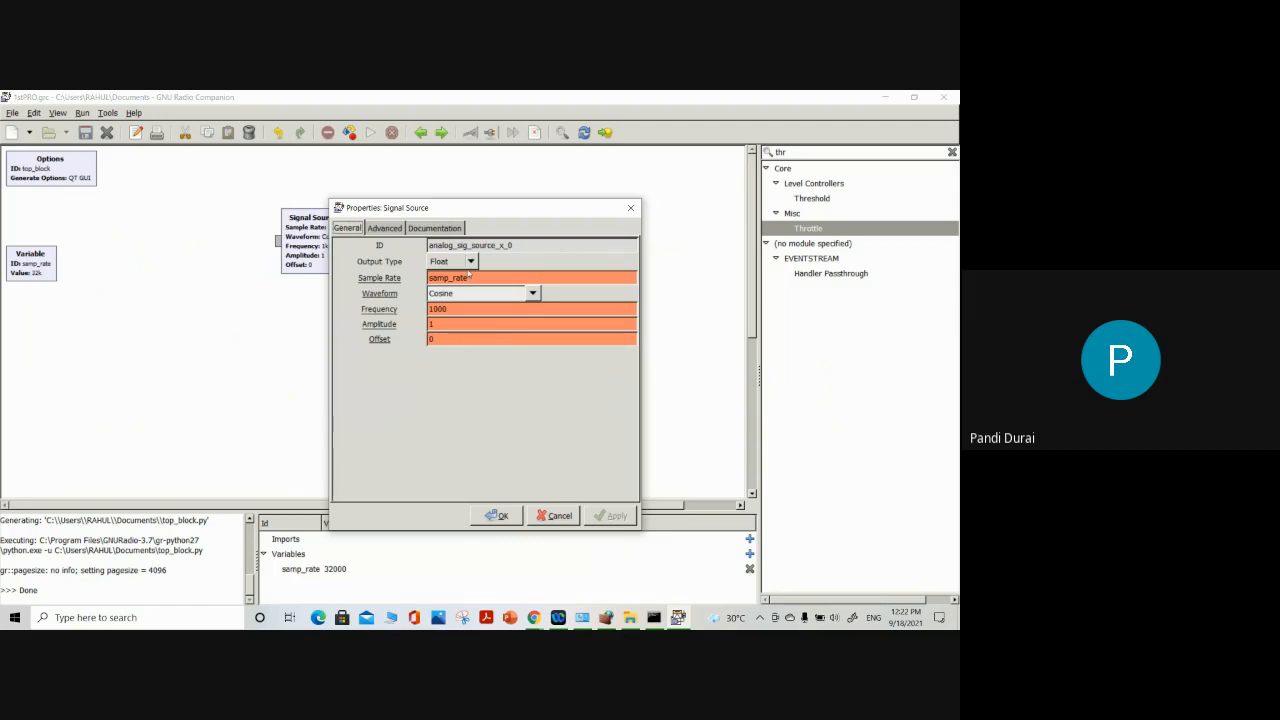
click(631, 207)
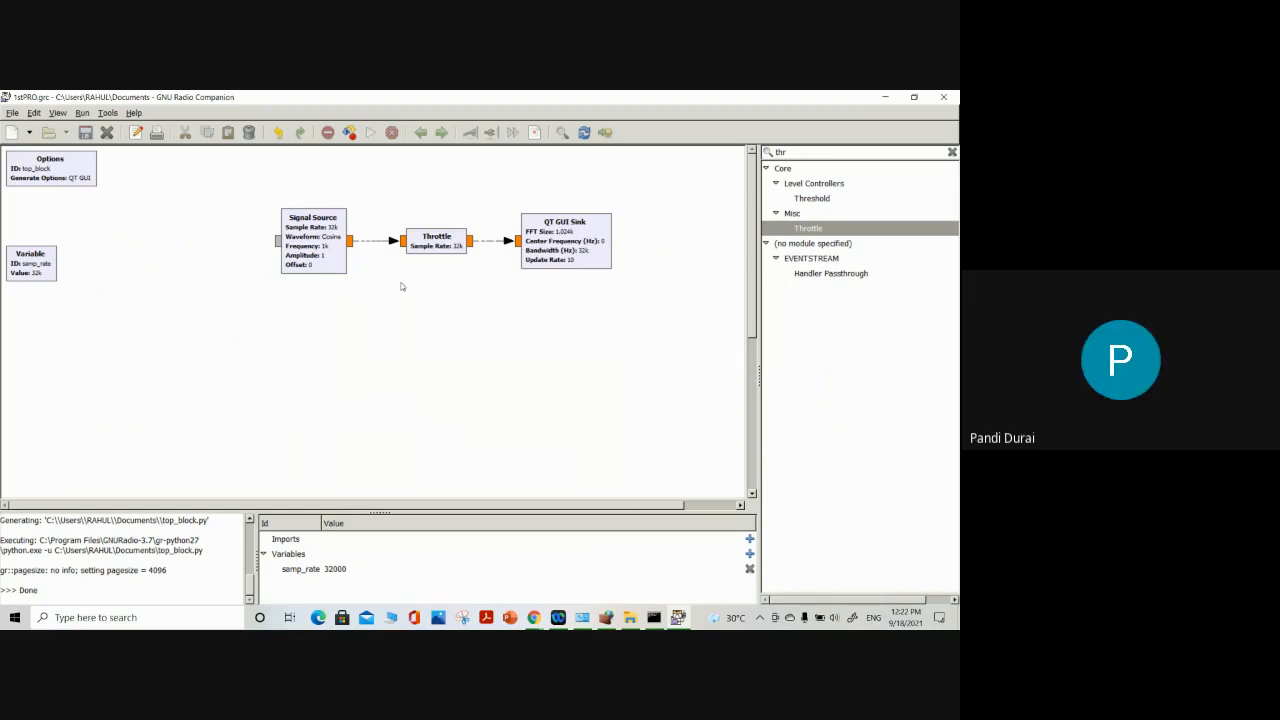
Set the Signal Source's Frequency to 17000 and apply the change
click(324, 254)
double_click(324, 254)
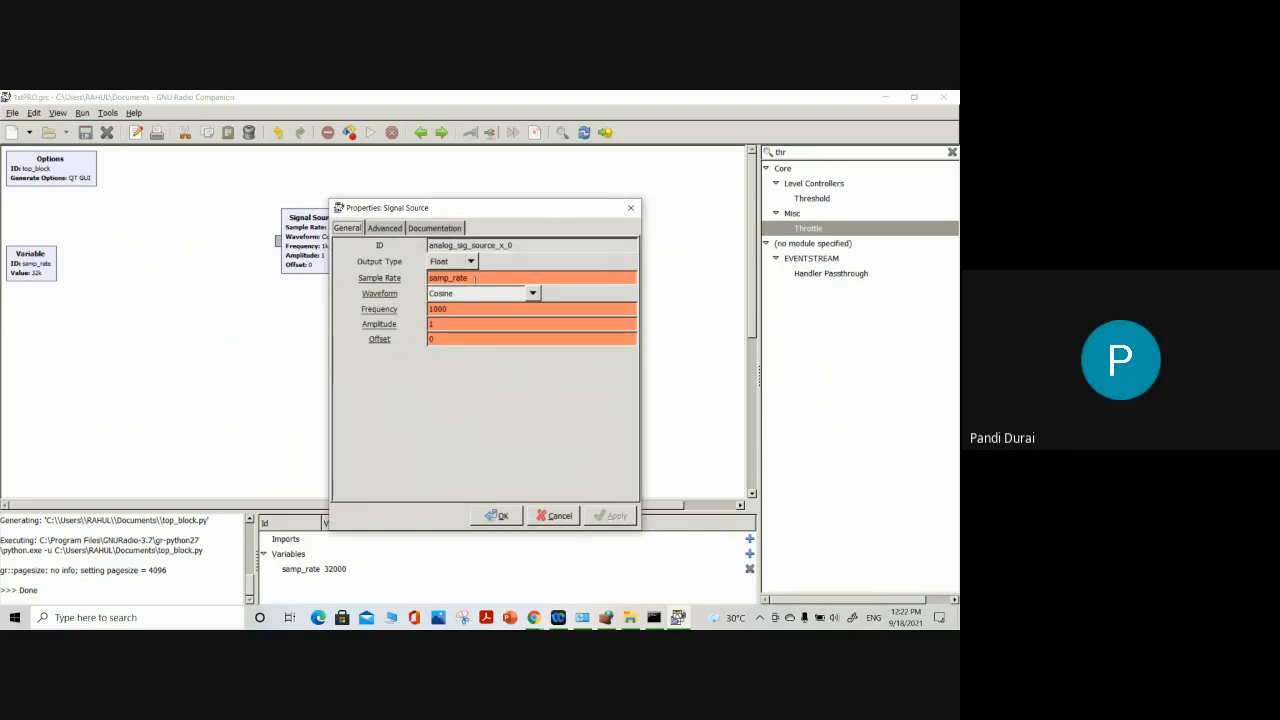
key(Tab)
key(Tab)
text(17000)
click(610, 515)
click(497, 515)
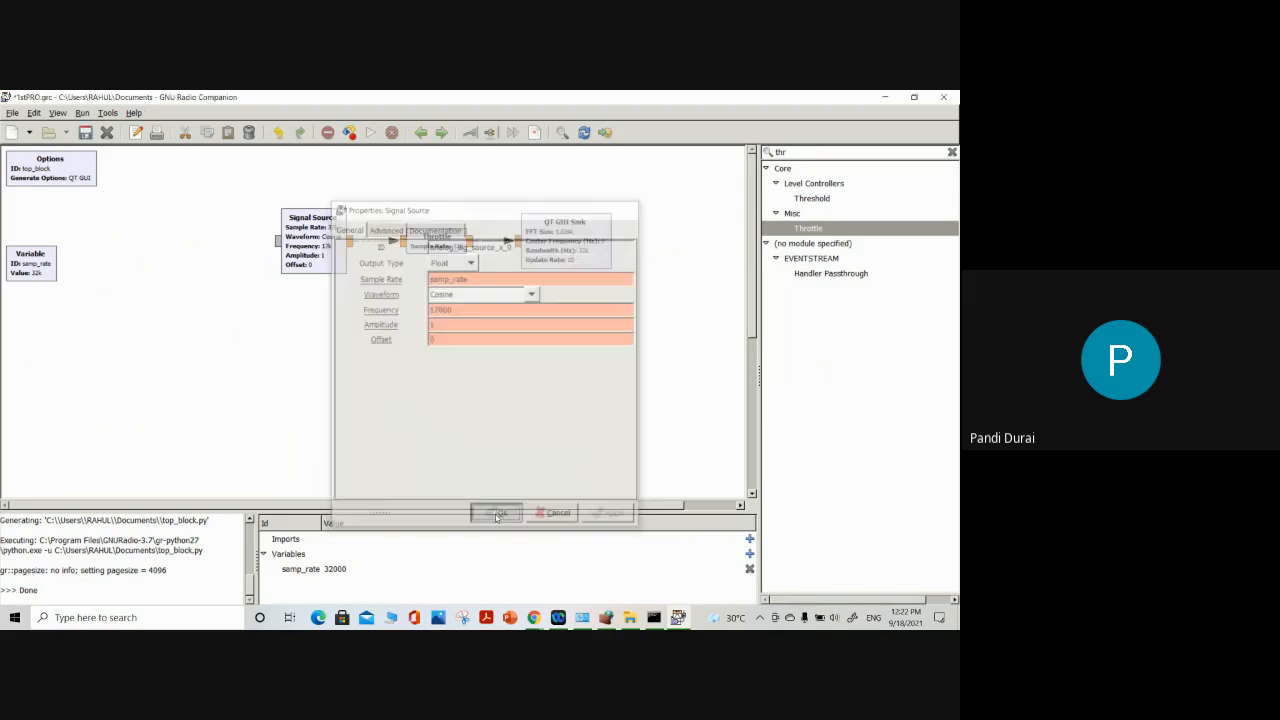
Run the flow graph and zoom the Time Domain Display in to about 12 to 16 ms
click(368, 134)
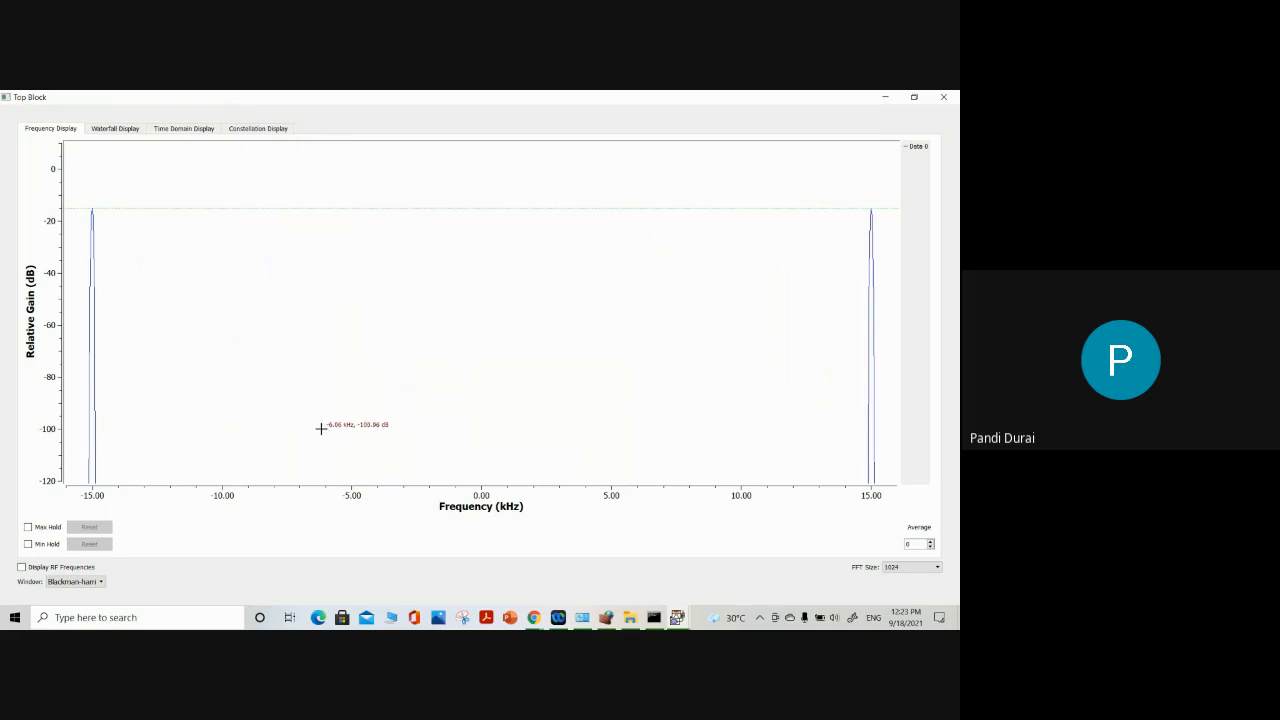
click(164, 130)
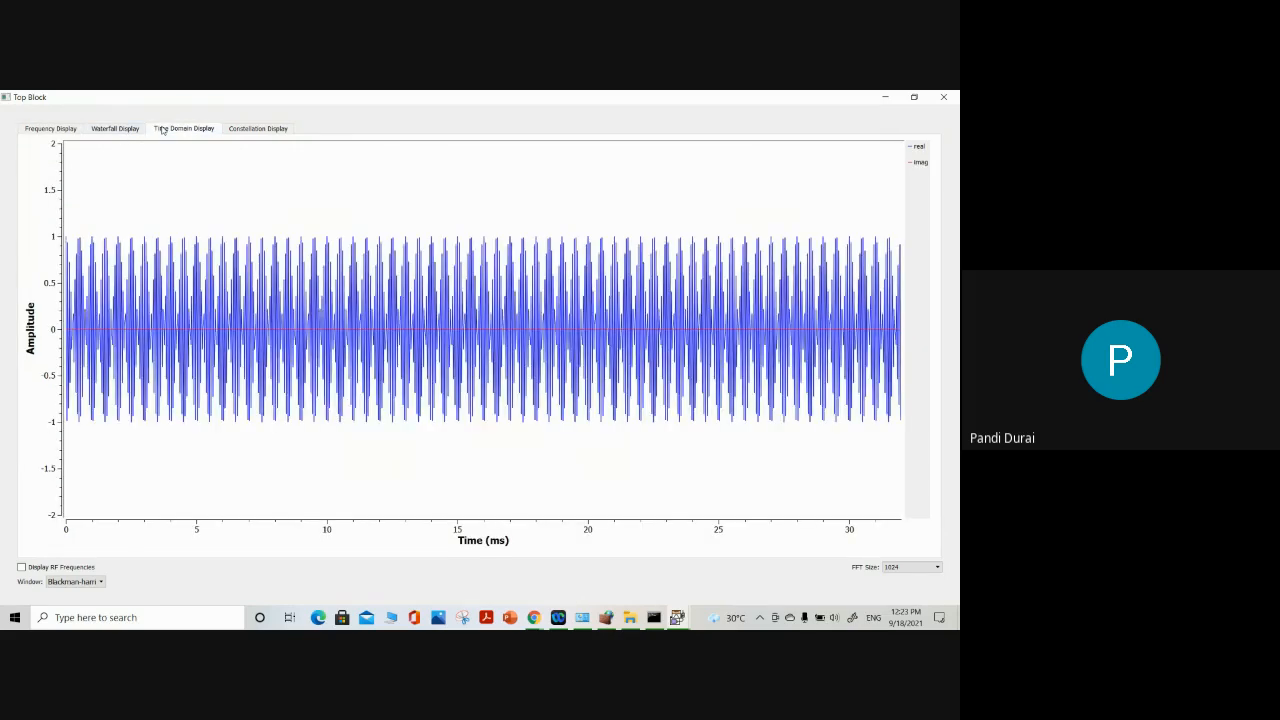
drag(288, 185, 569, 485)
drag(330, 185, 658, 481)
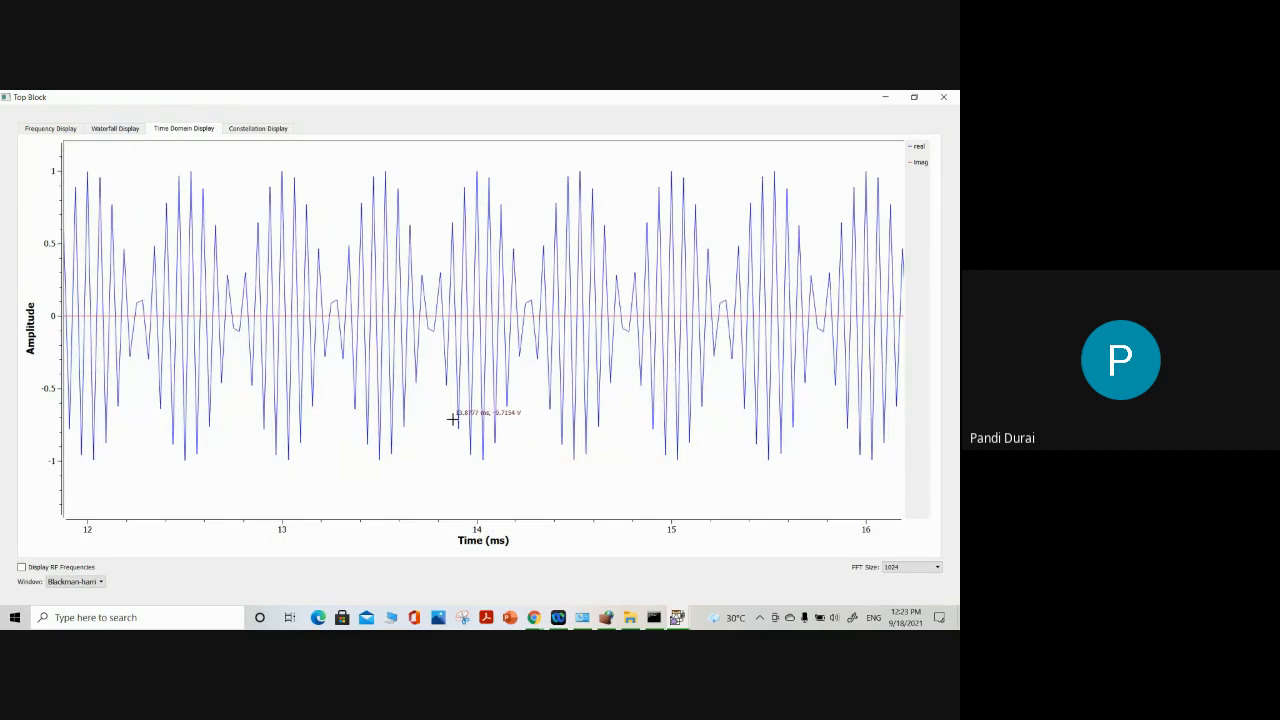
Check the Constellation Display, return to the Time Domain Display and close the output window
click(256, 128)
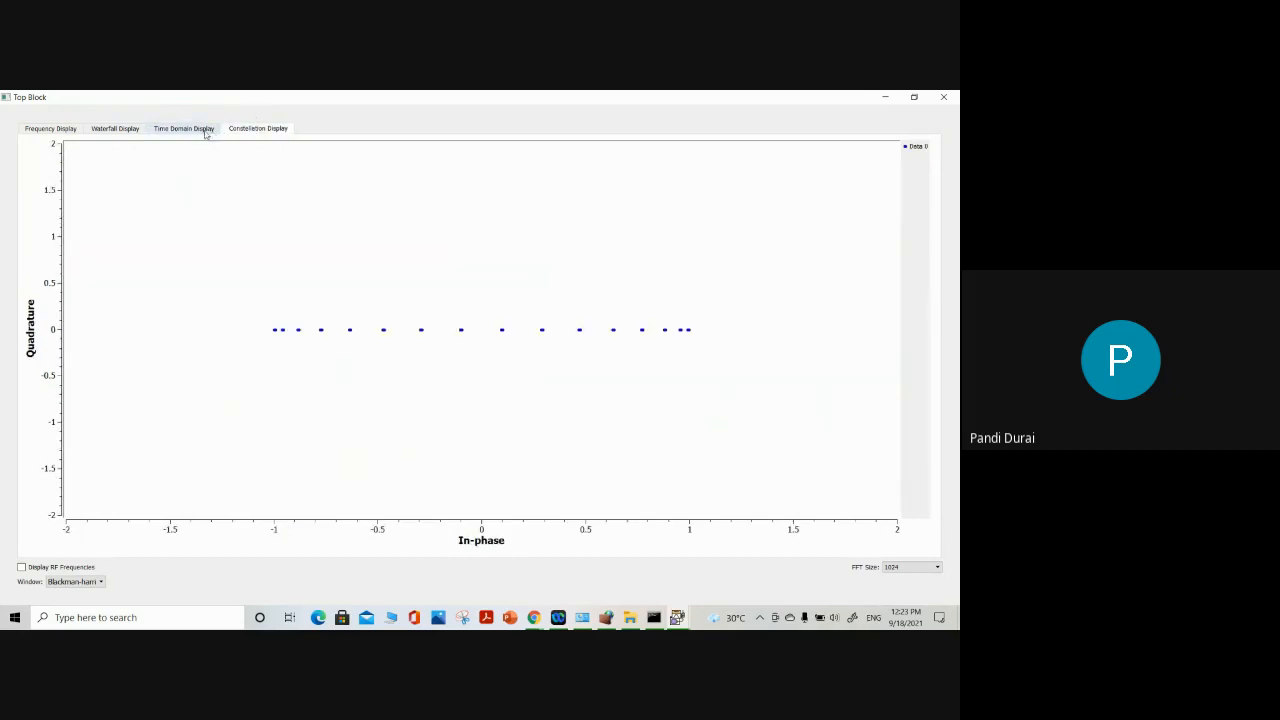
click(205, 130)
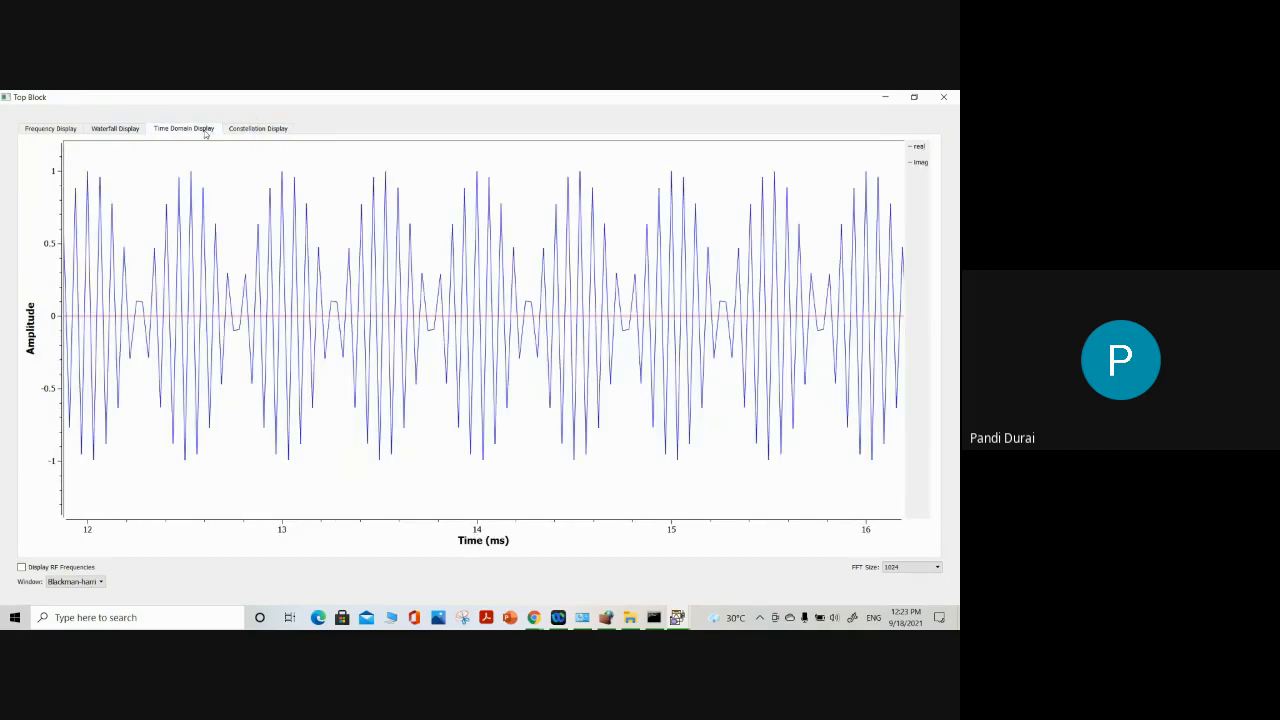
click(953, 99)
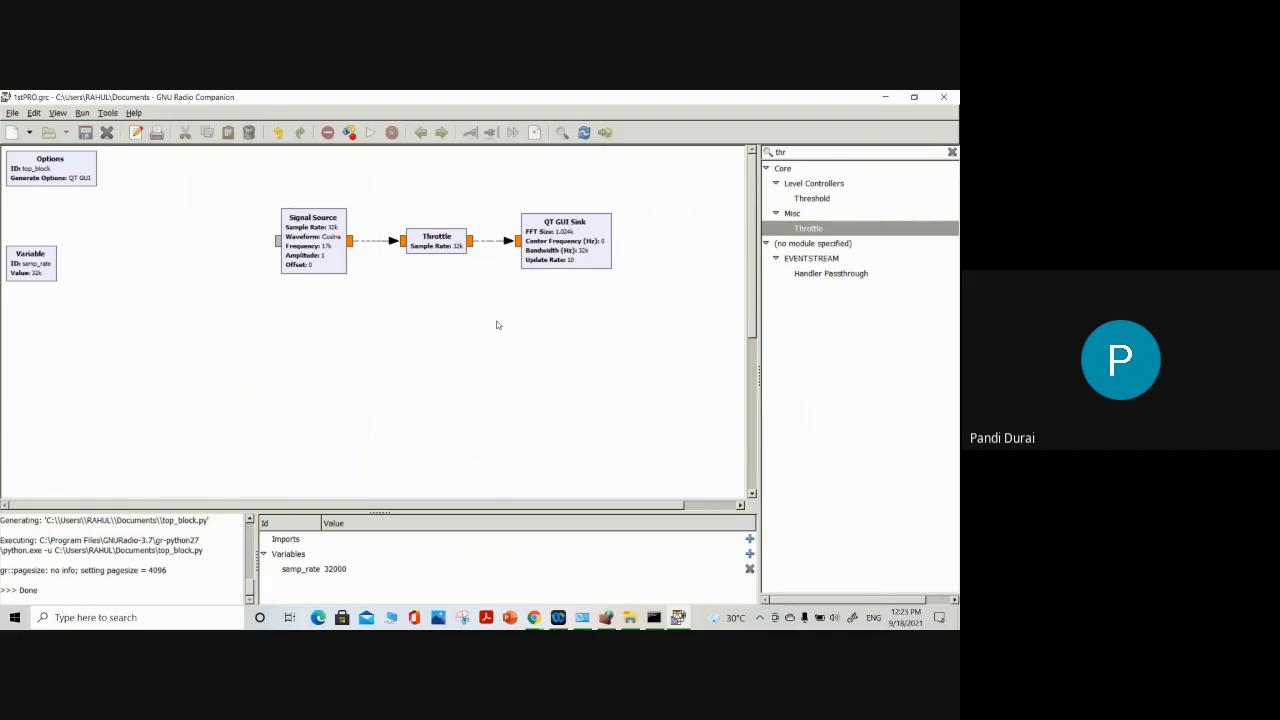
Clear the block search, add a UHD: USRP Sink from the UHD category, and place it beside the QT GUI Sink on its right
click(952, 152)
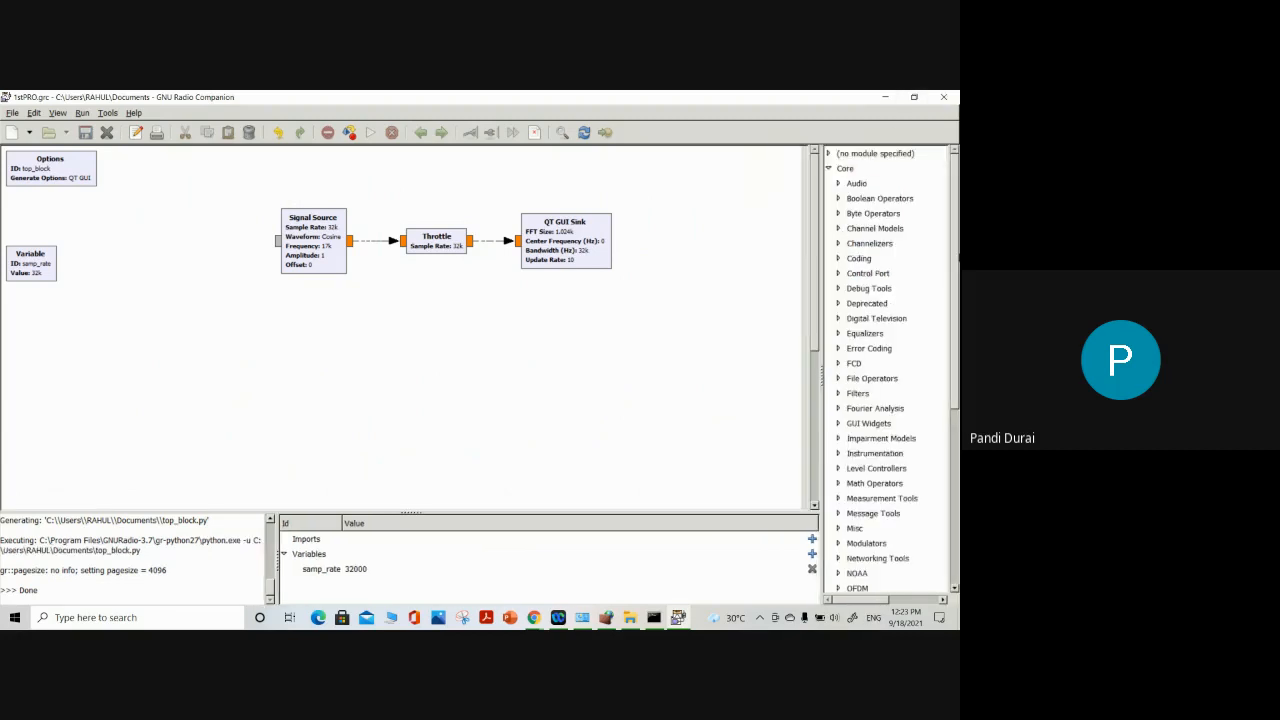
drag(955, 410, 945, 586)
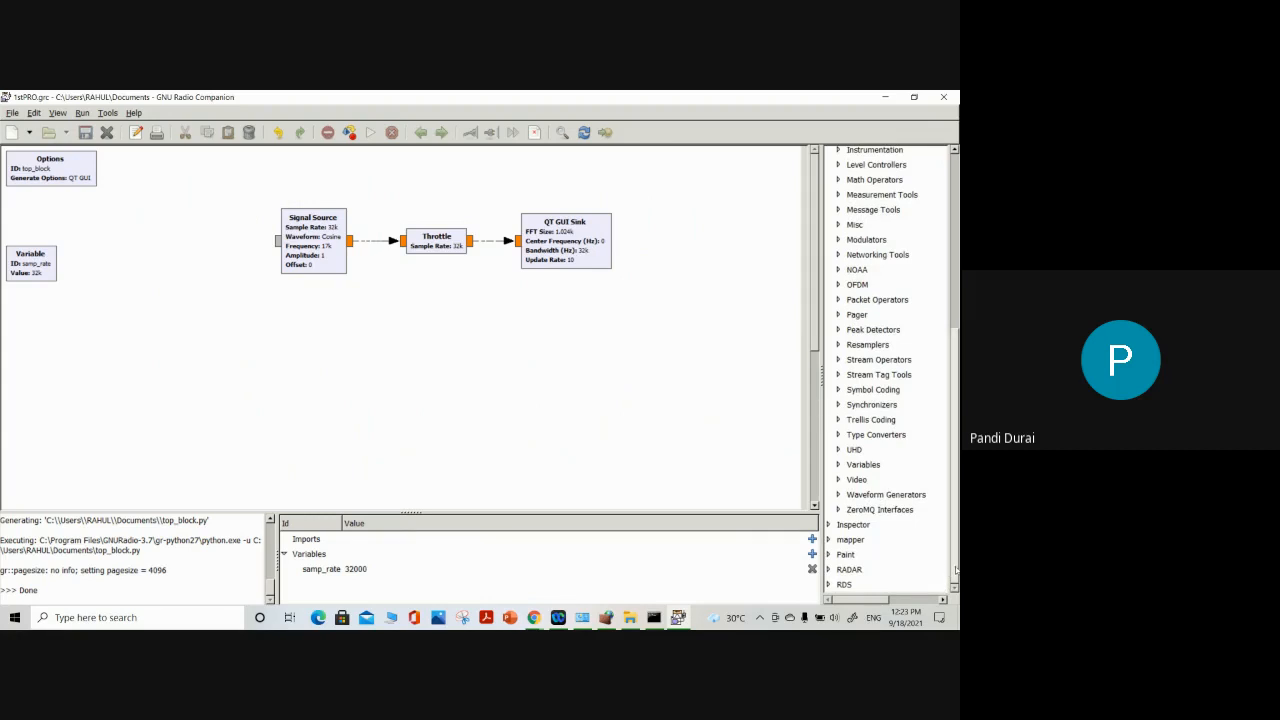
click(841, 451)
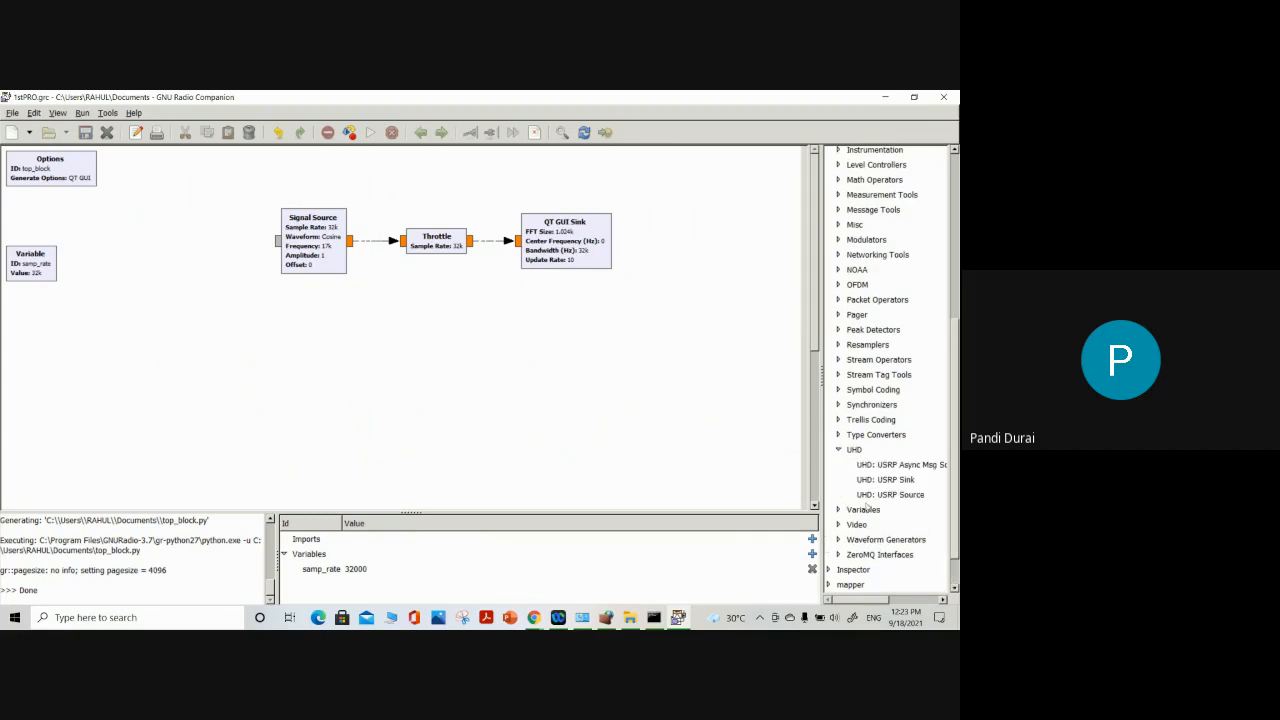
drag(862, 600, 884, 604)
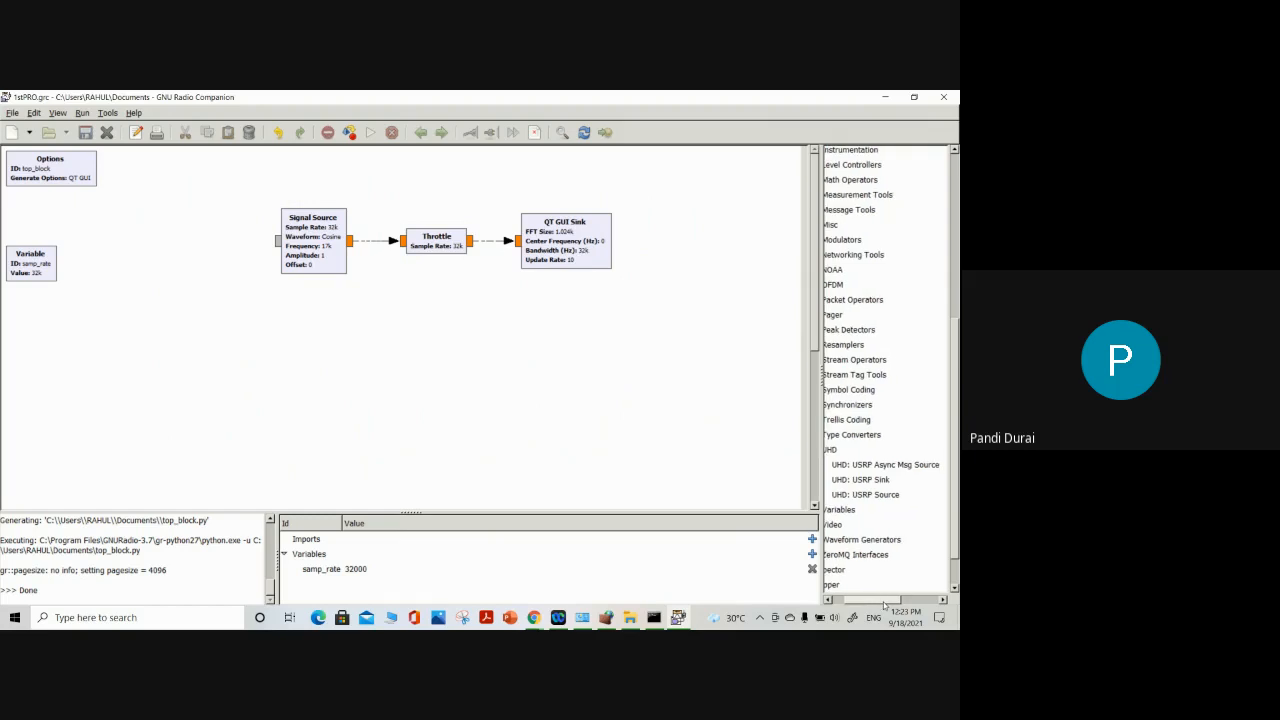
click(874, 481)
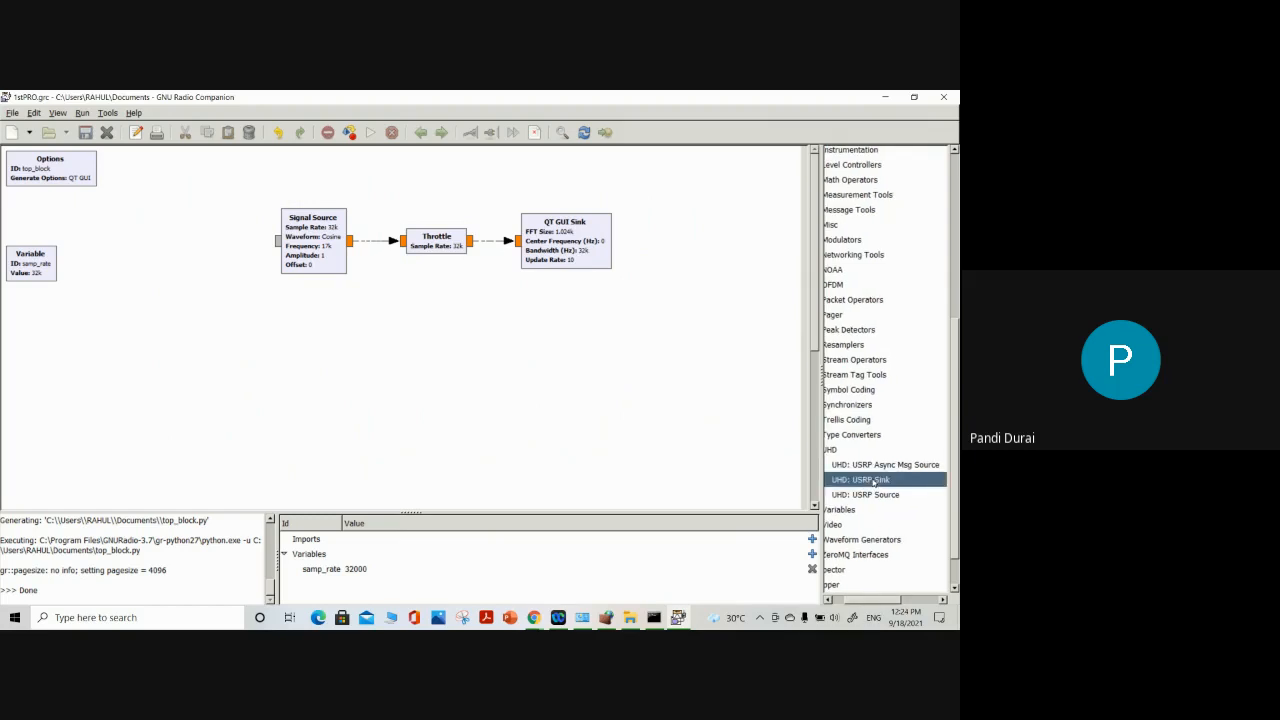
double_click(874, 481)
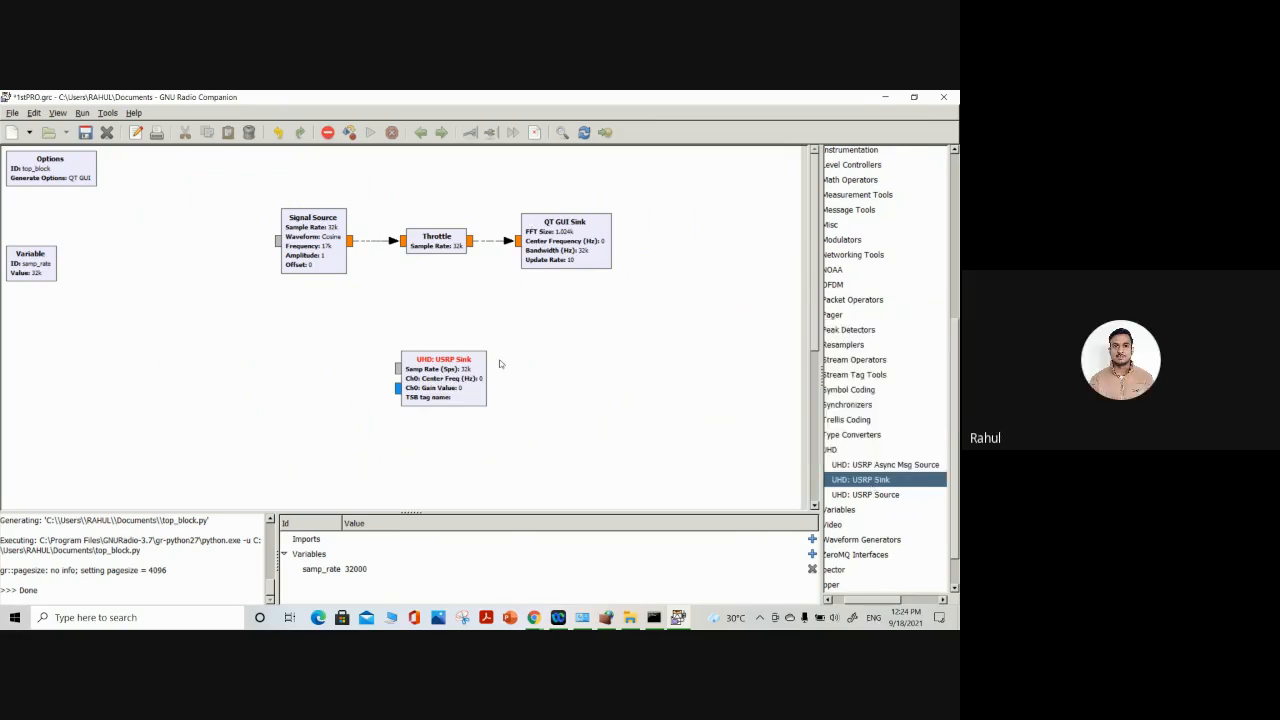
drag(451, 365, 711, 229)
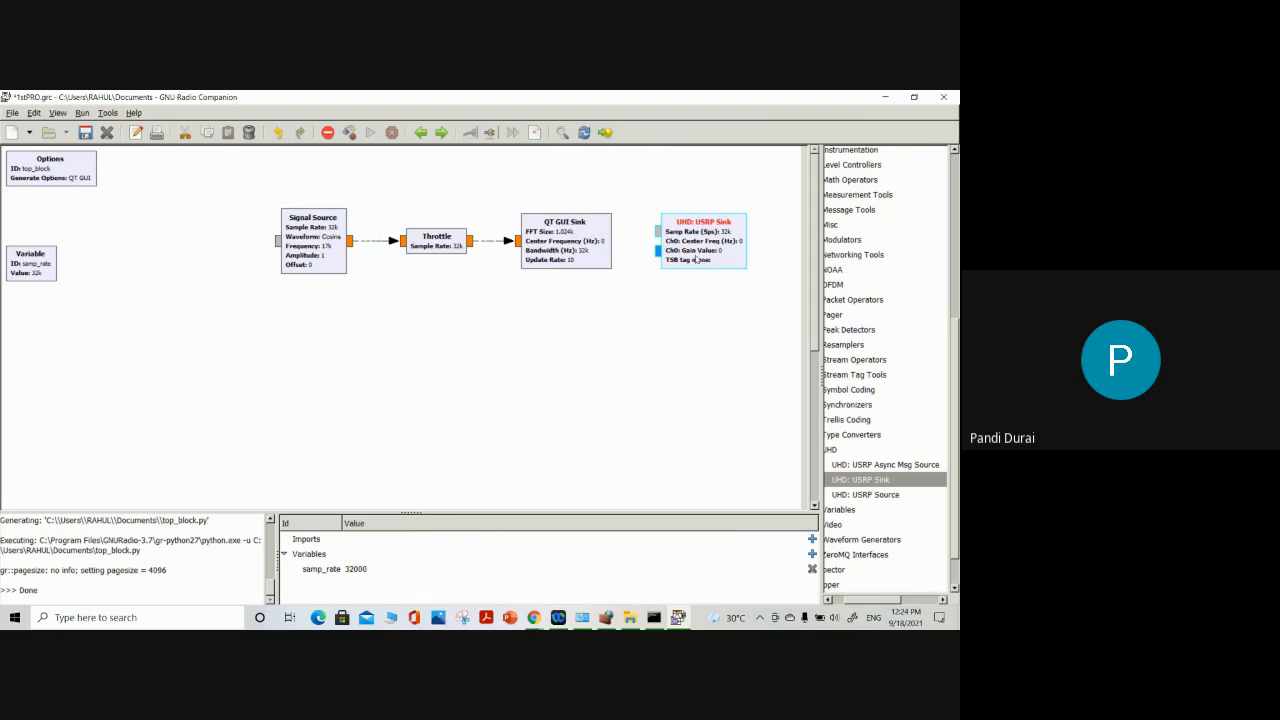
drag(698, 258, 688, 257)
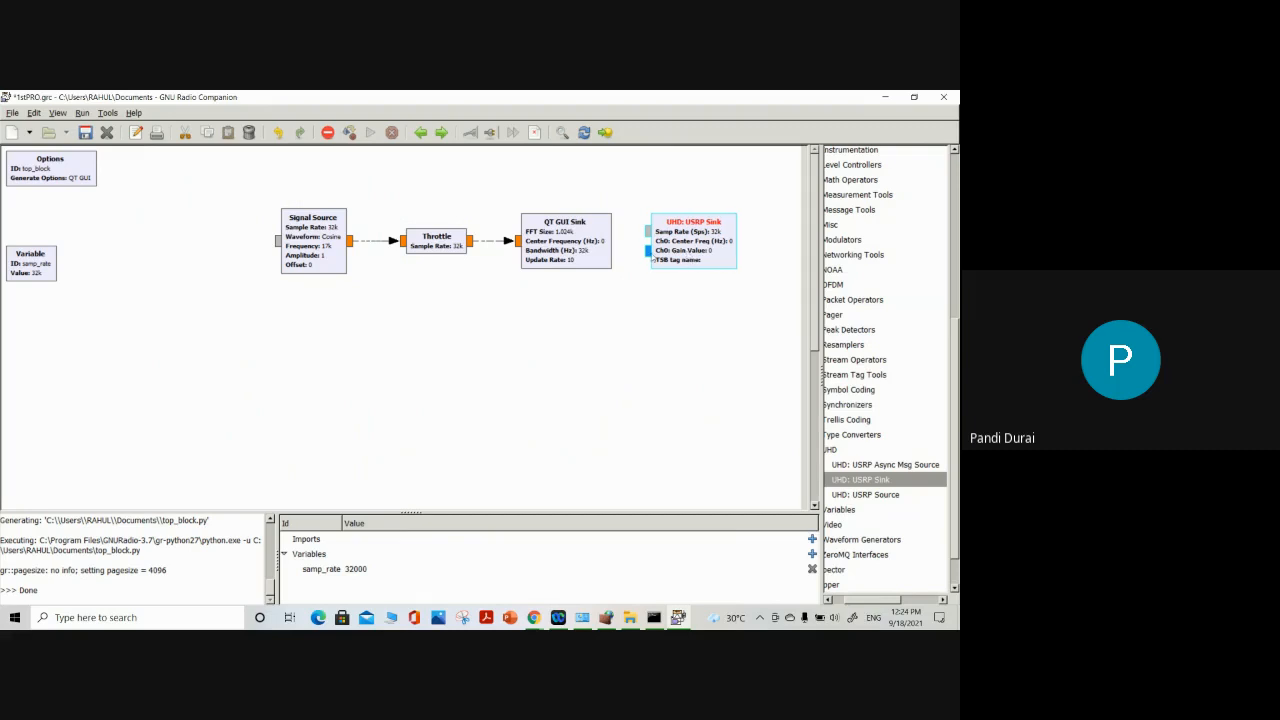
Open the UHD: USRP Sink's properties and enlarge and reposition the dialog to examine all General parameters
double_click(708, 247)
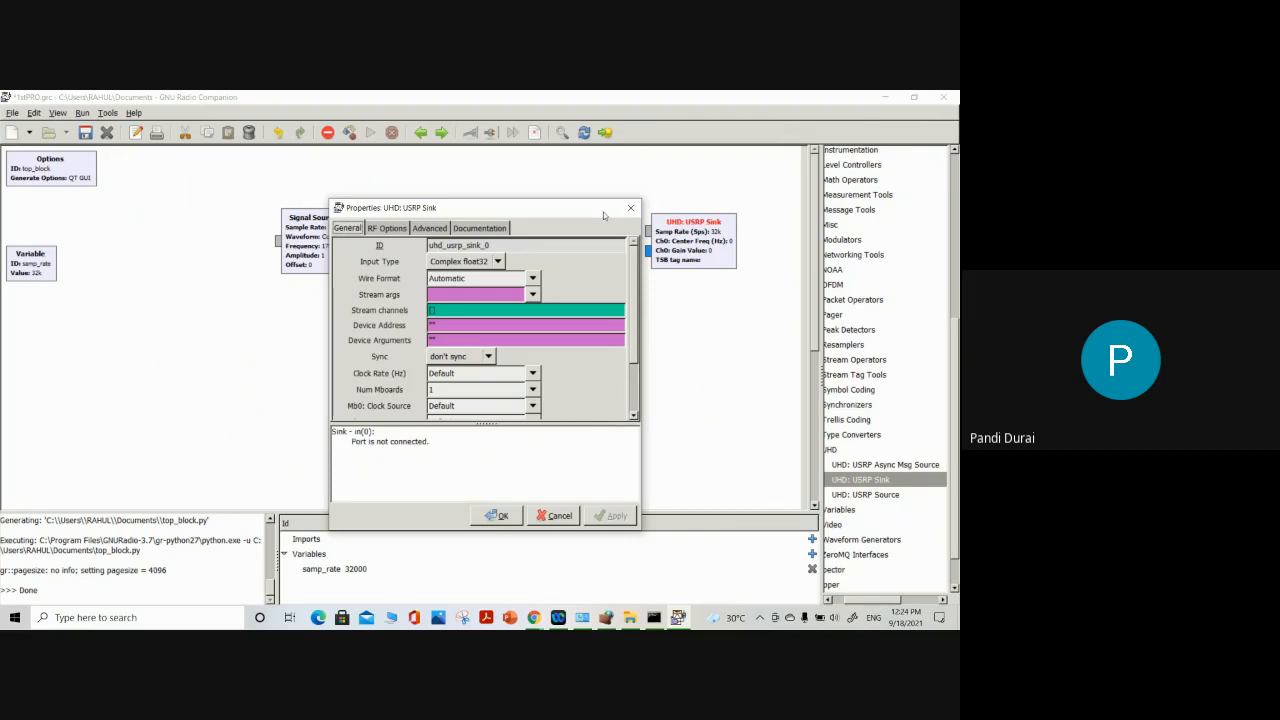
drag(603, 212, 603, 197)
drag(641, 427, 818, 427)
drag(325, 303, 197, 303)
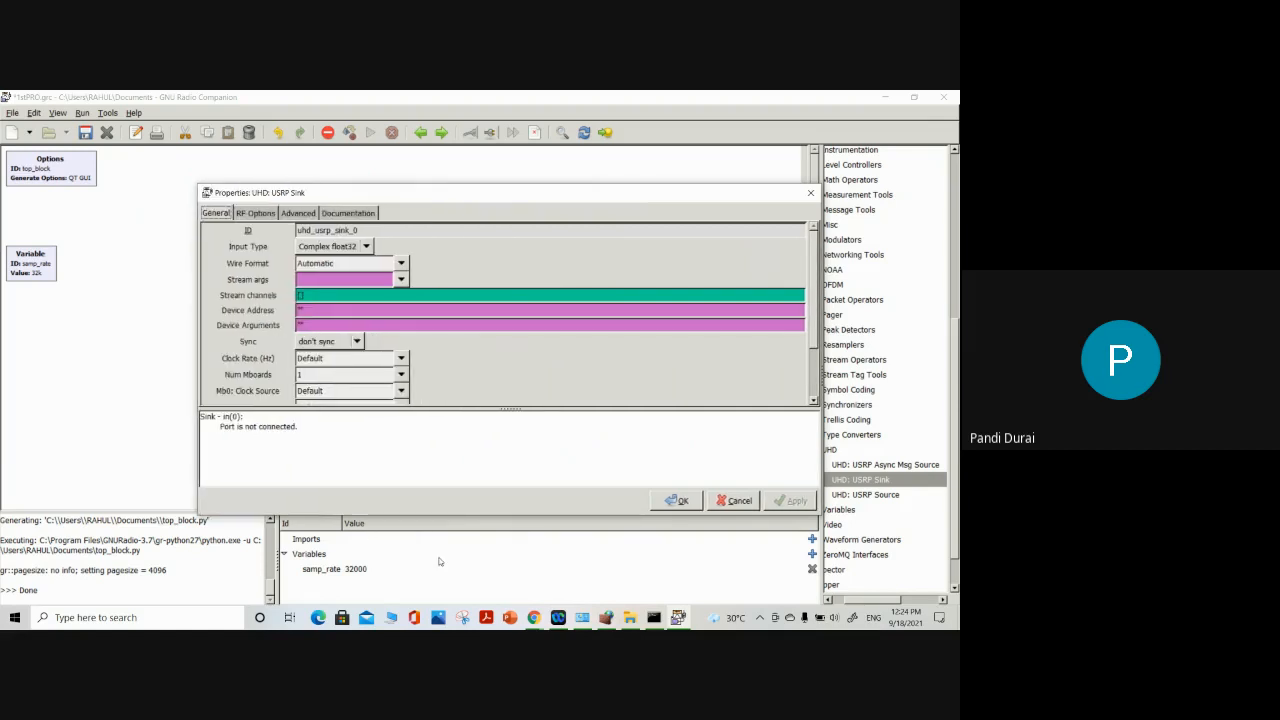
drag(464, 516, 465, 604)
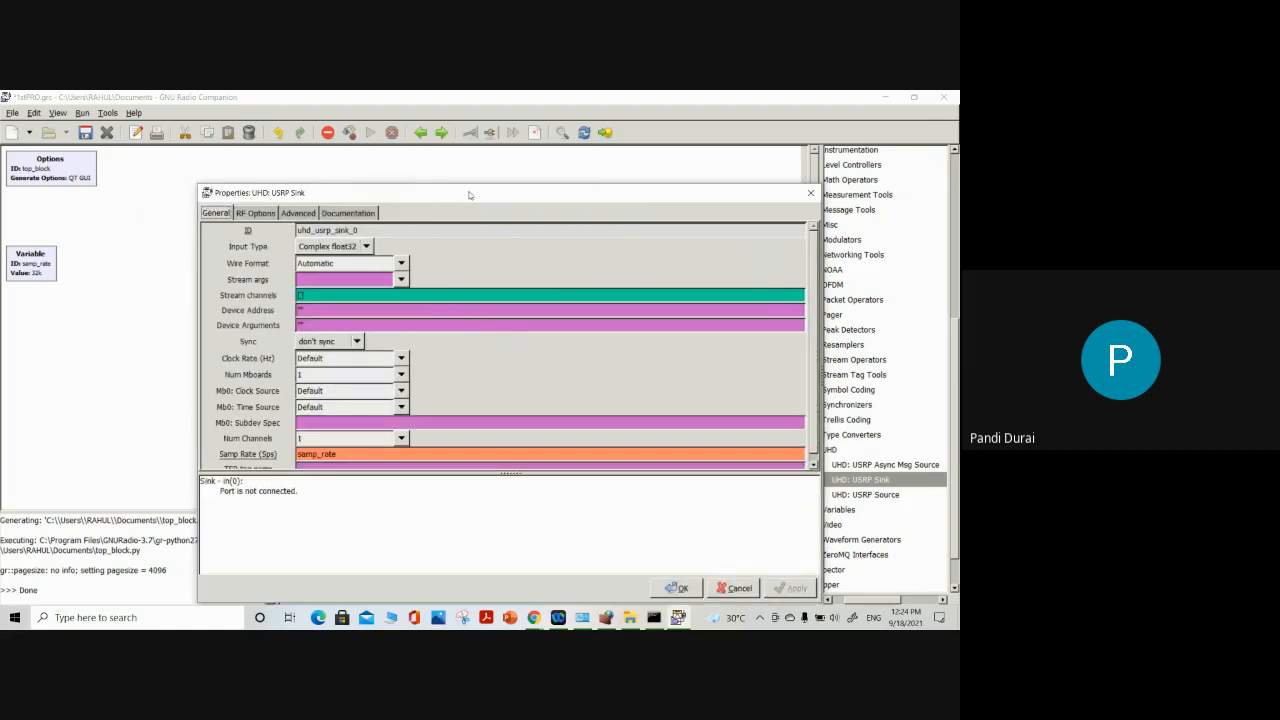
drag(472, 185, 477, 110)
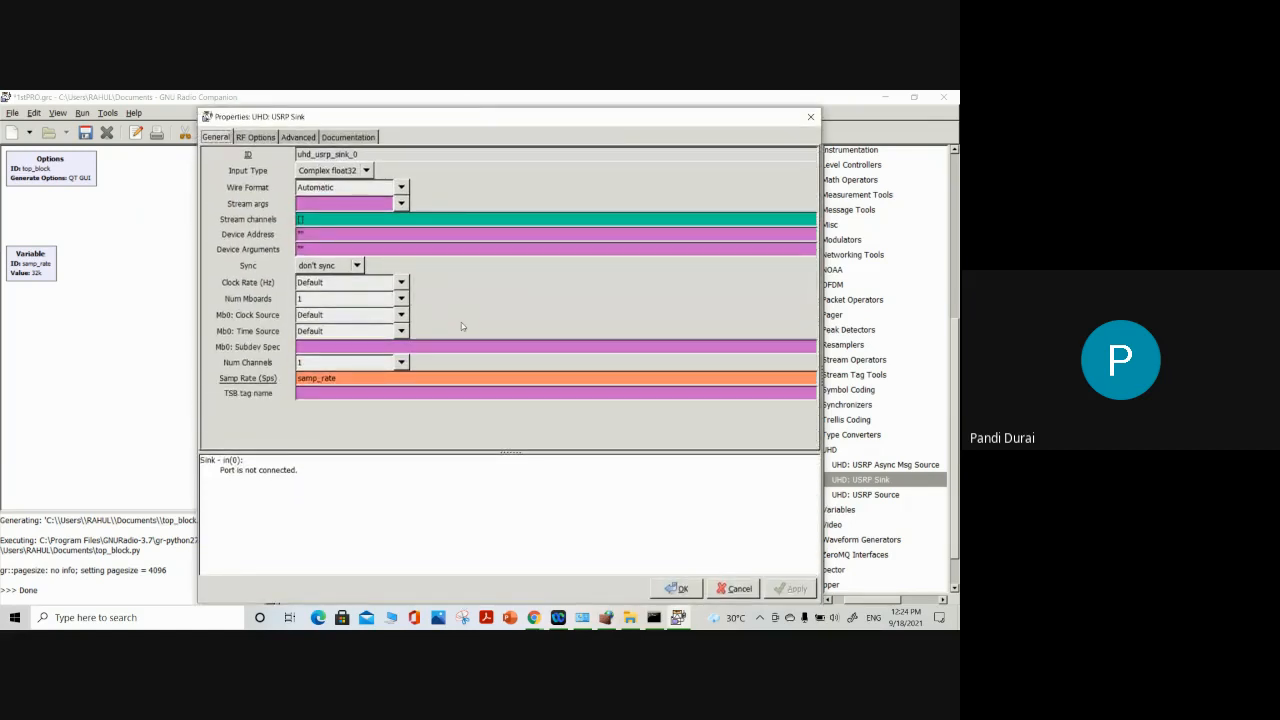
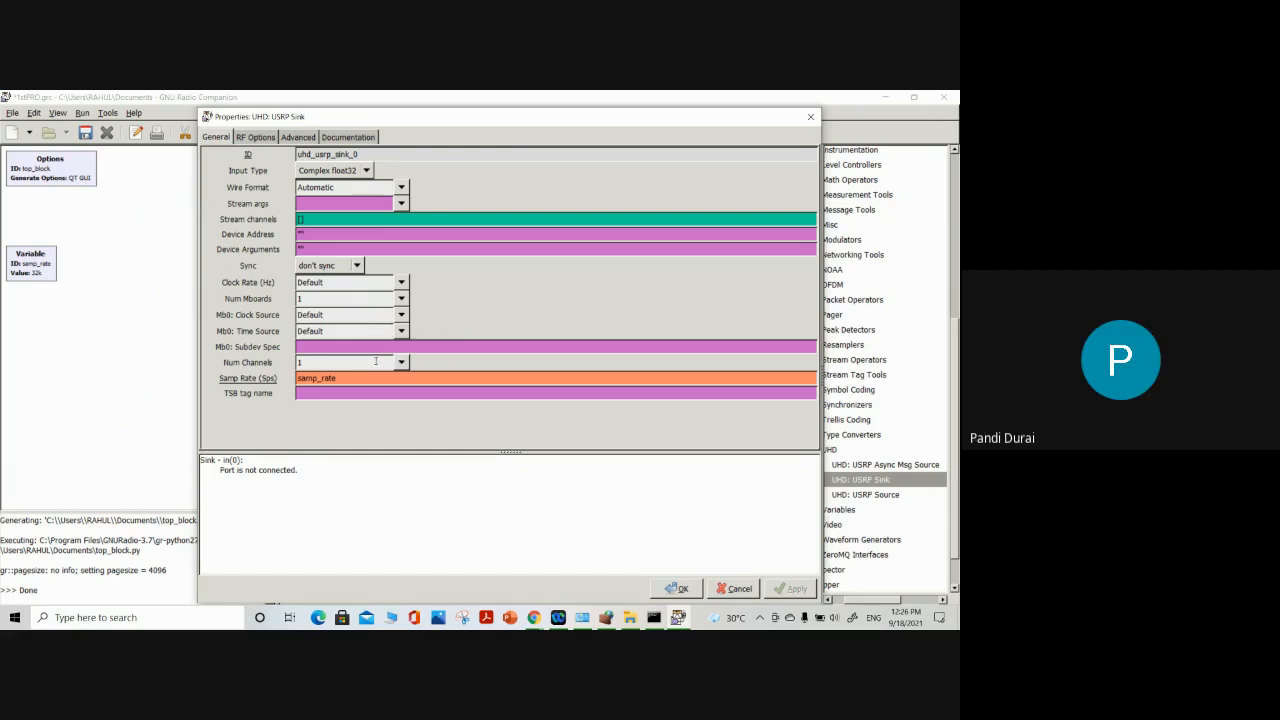
Examine the selectable values for the USRP Sink's Num Channels parameter
click(401, 362)
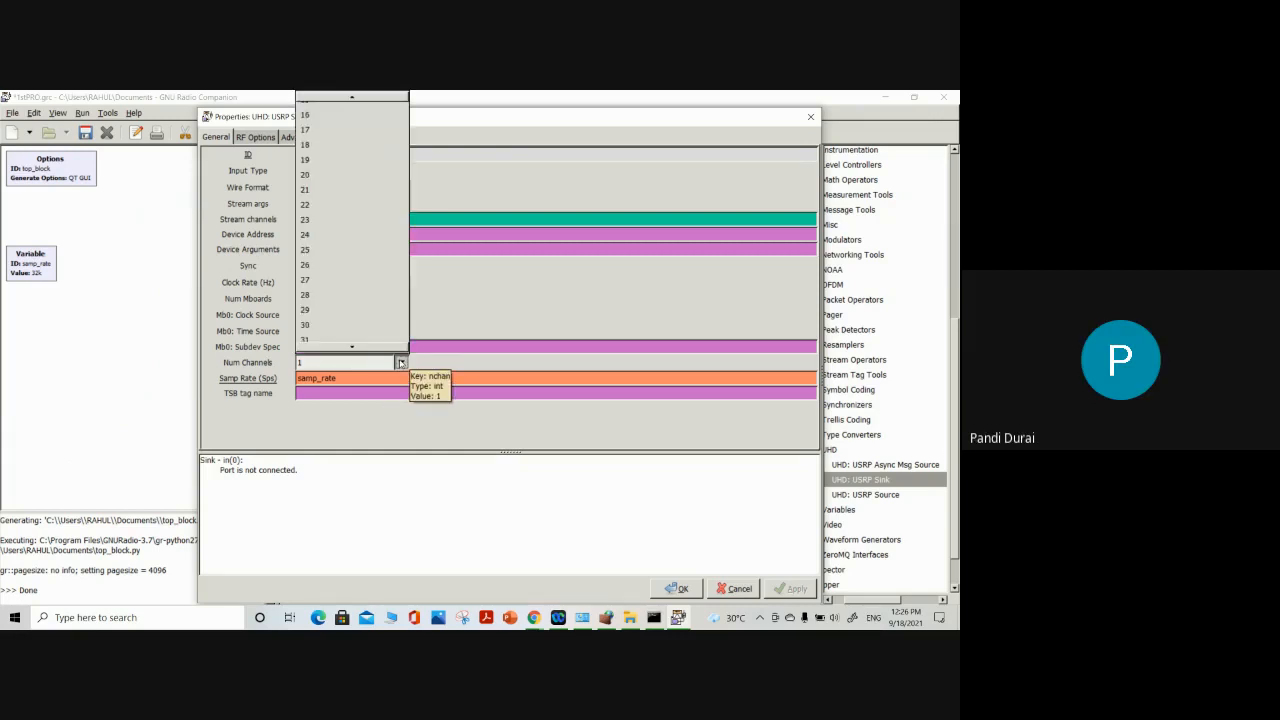
click(401, 363)
click(401, 363)
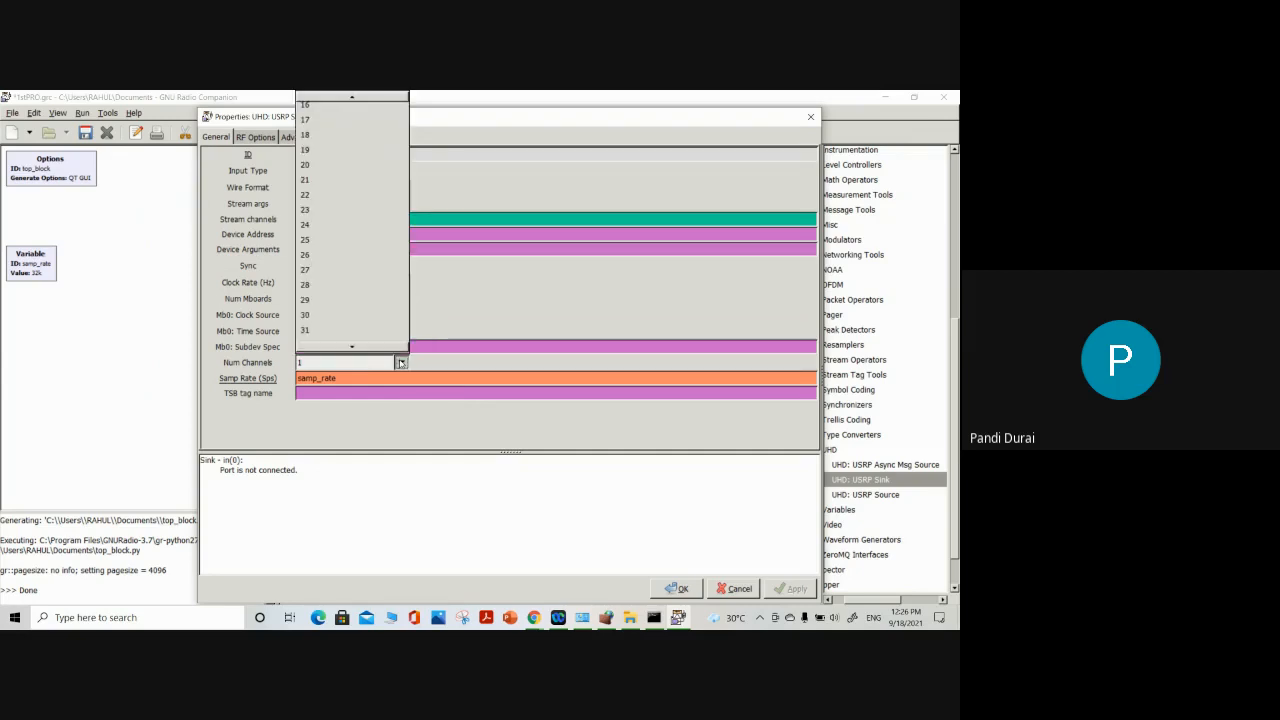
click(401, 363)
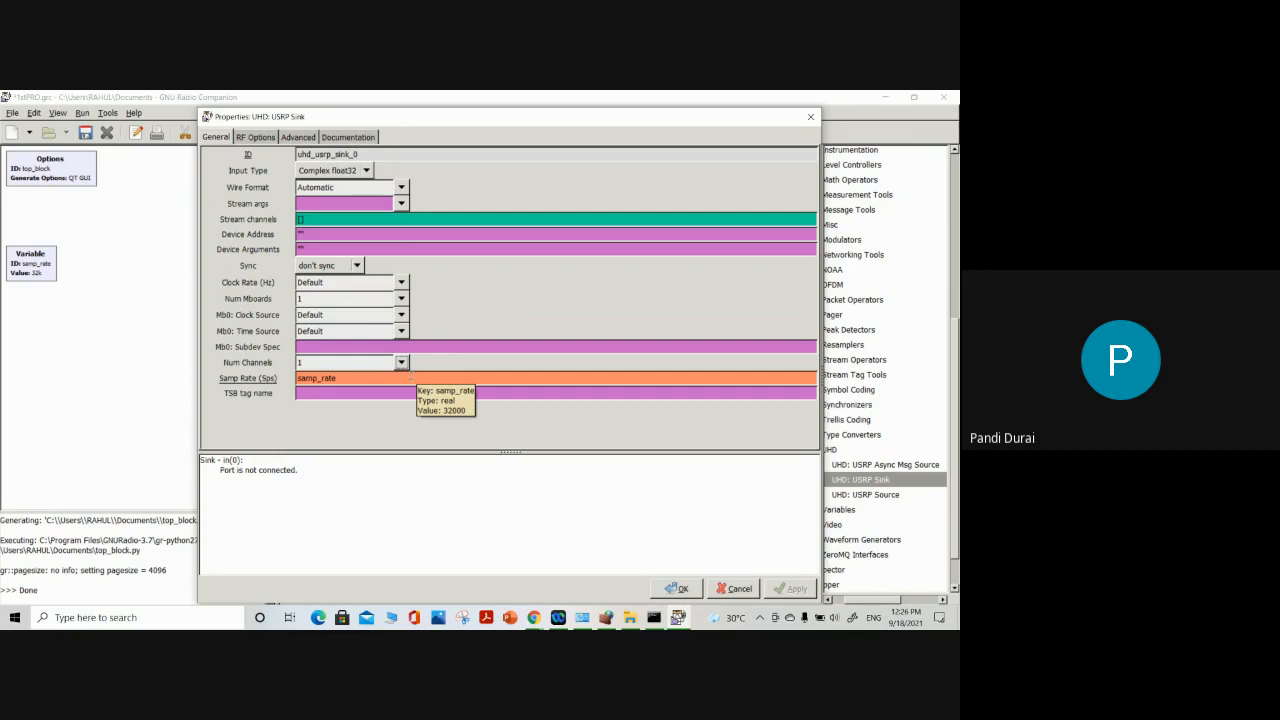
Enter 108e6 as the USRP Sink's Ch0 center frequency and move the properties dialog below the flow graph blocks
click(271, 140)
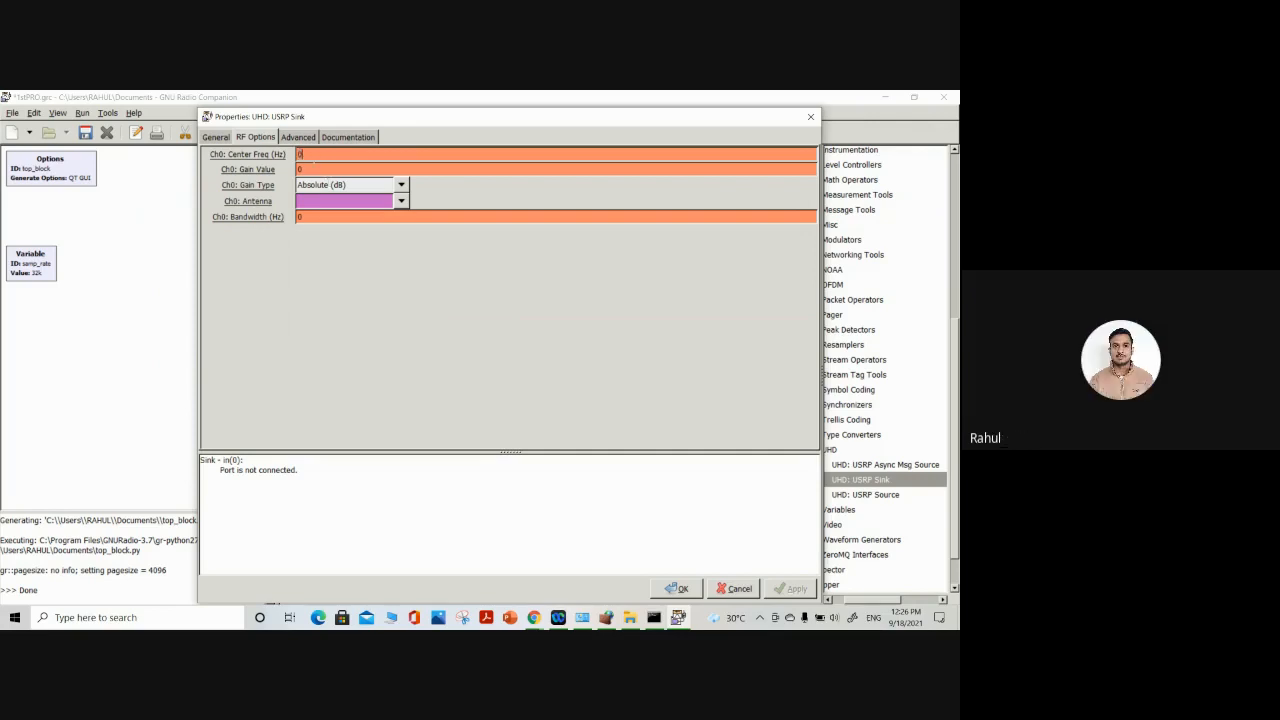
text(108e6)
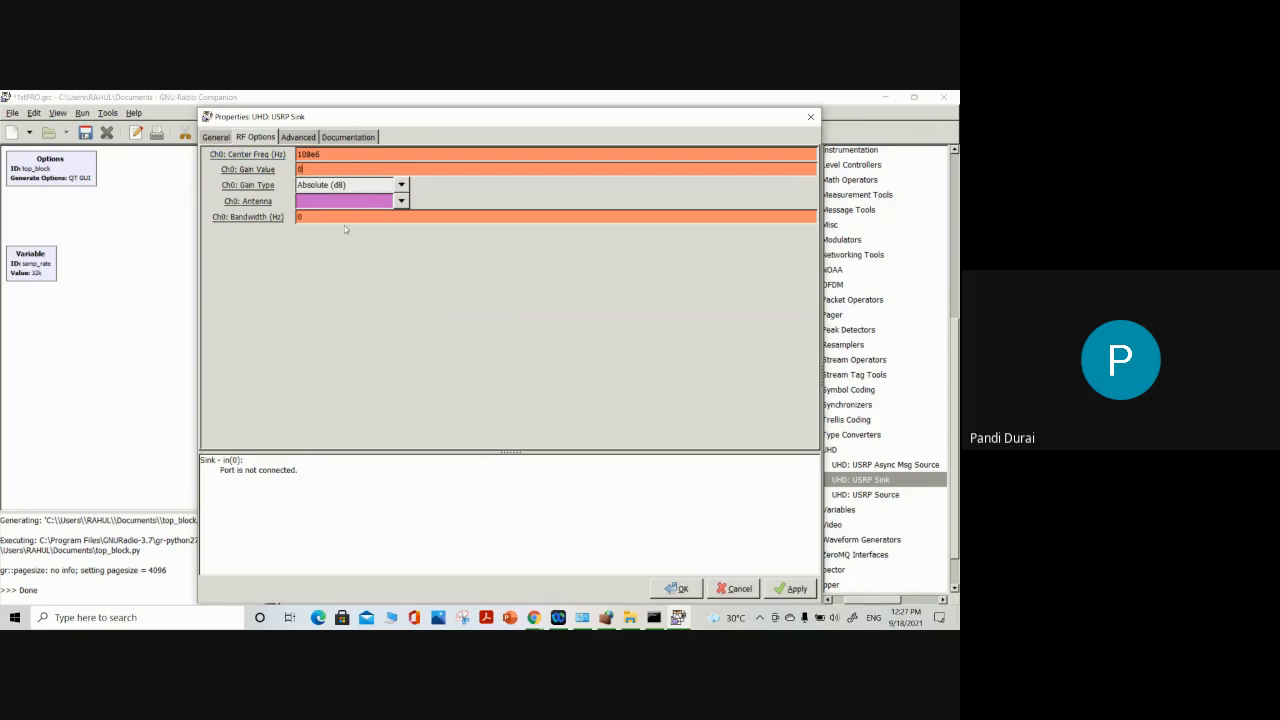
drag(361, 118, 422, 289)
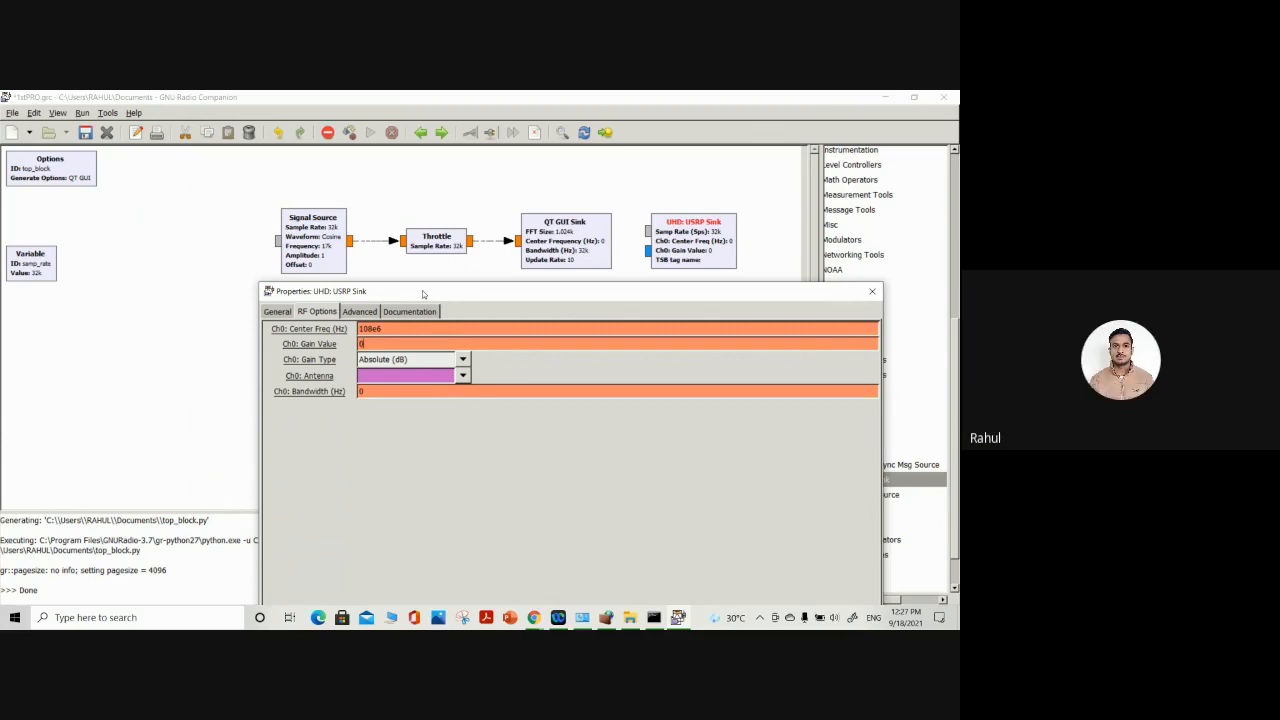
key(Tab)
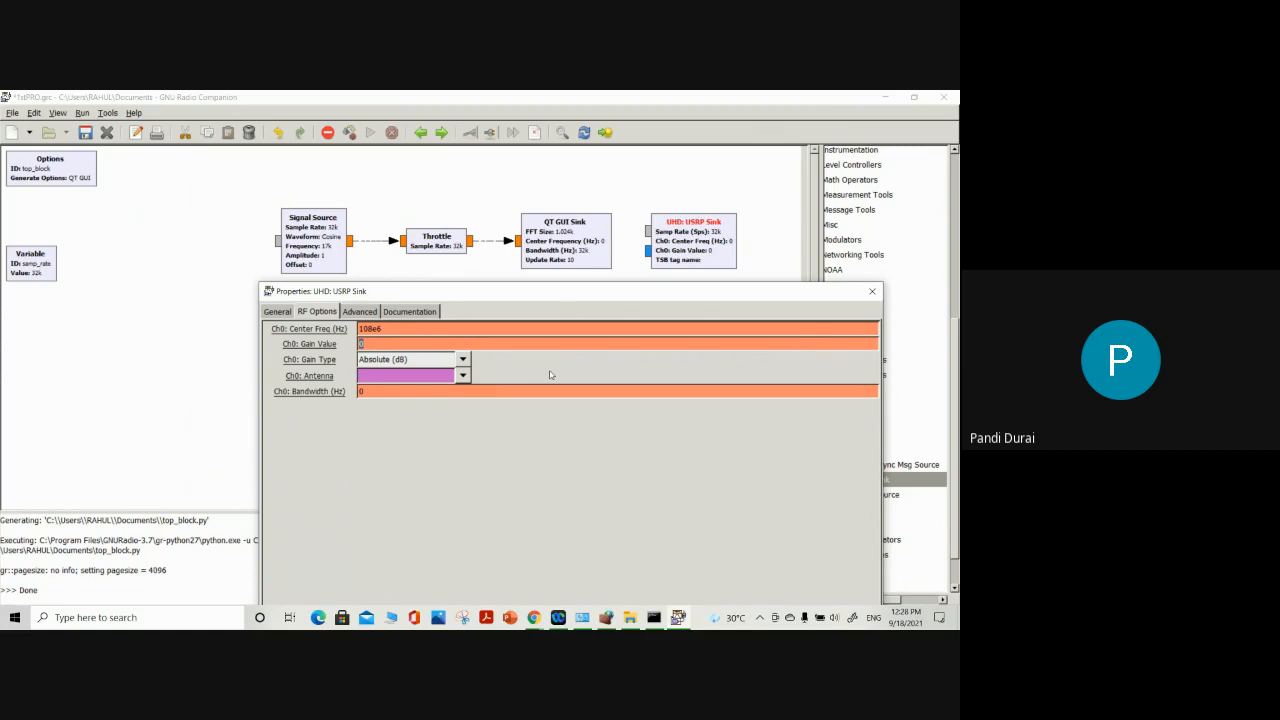
Check the Ch0 gain type choices and set the Ch0 antenna to TX/RX
click(463, 360)
click(463, 360)
click(463, 376)
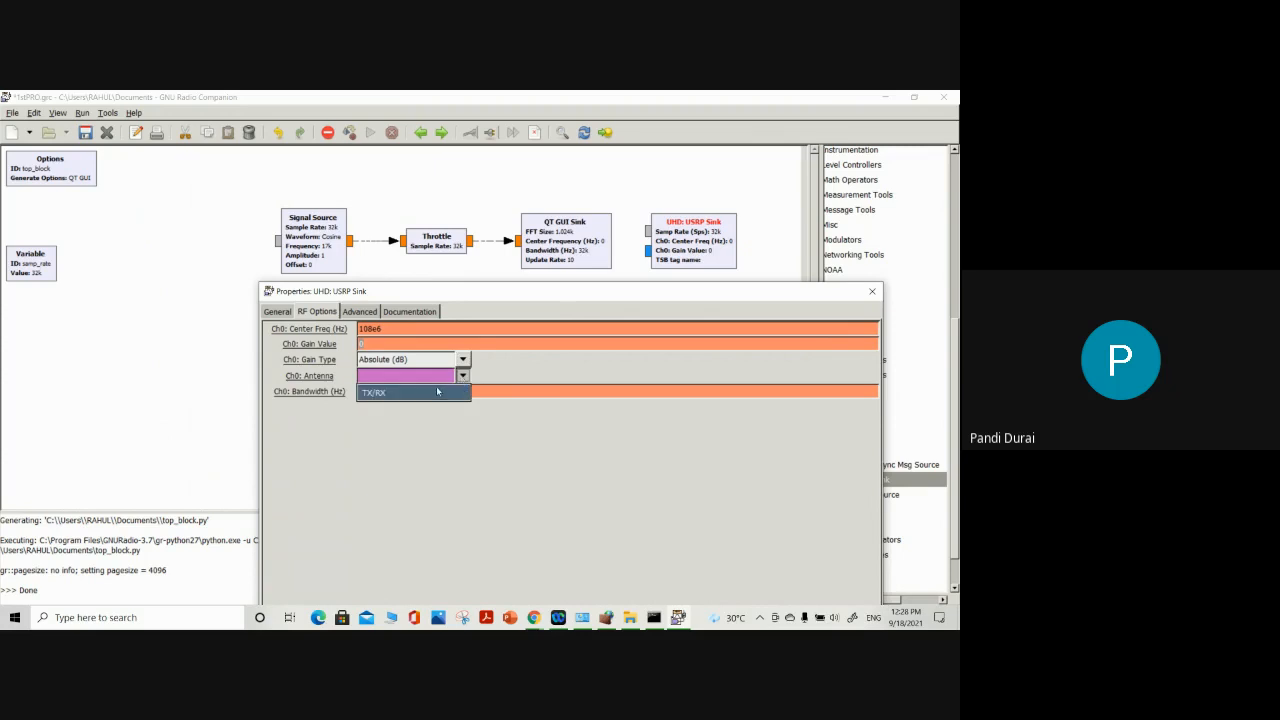
click(437, 392)
click(463, 376)
click(465, 376)
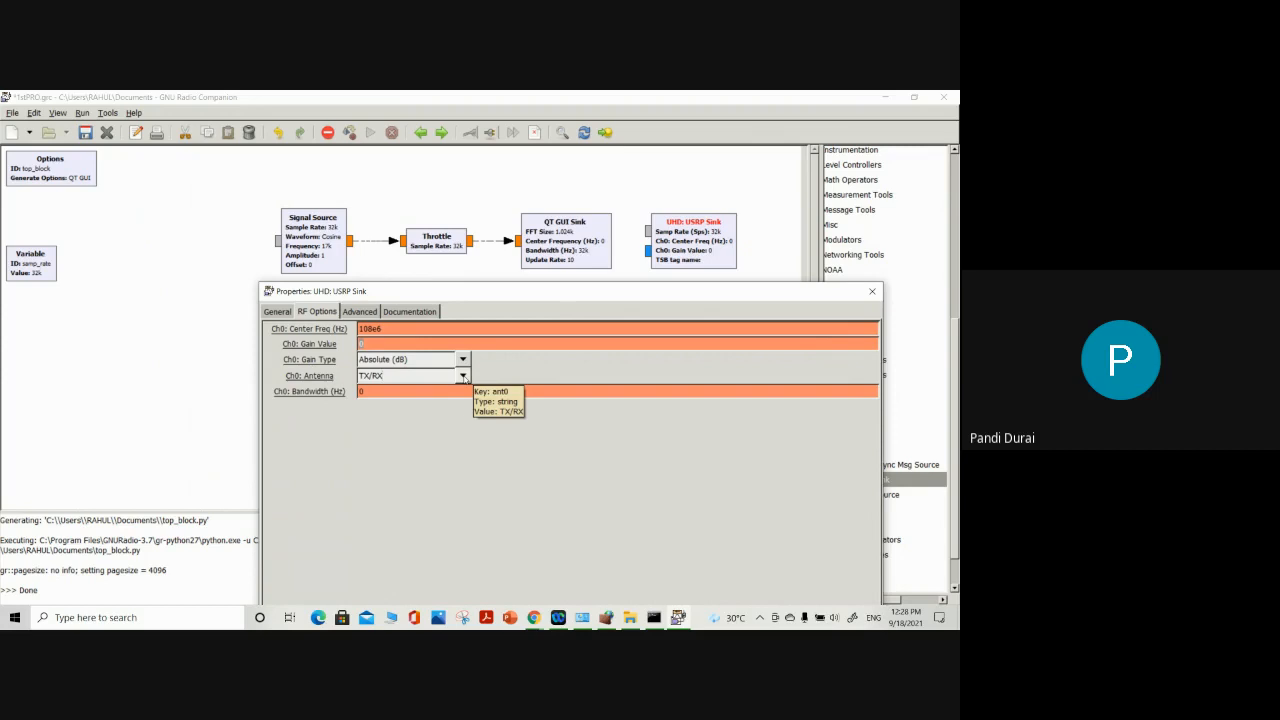
Check the Sync and Num Mboards choices in the General parameters and set Num Channels to 2
click(277, 311)
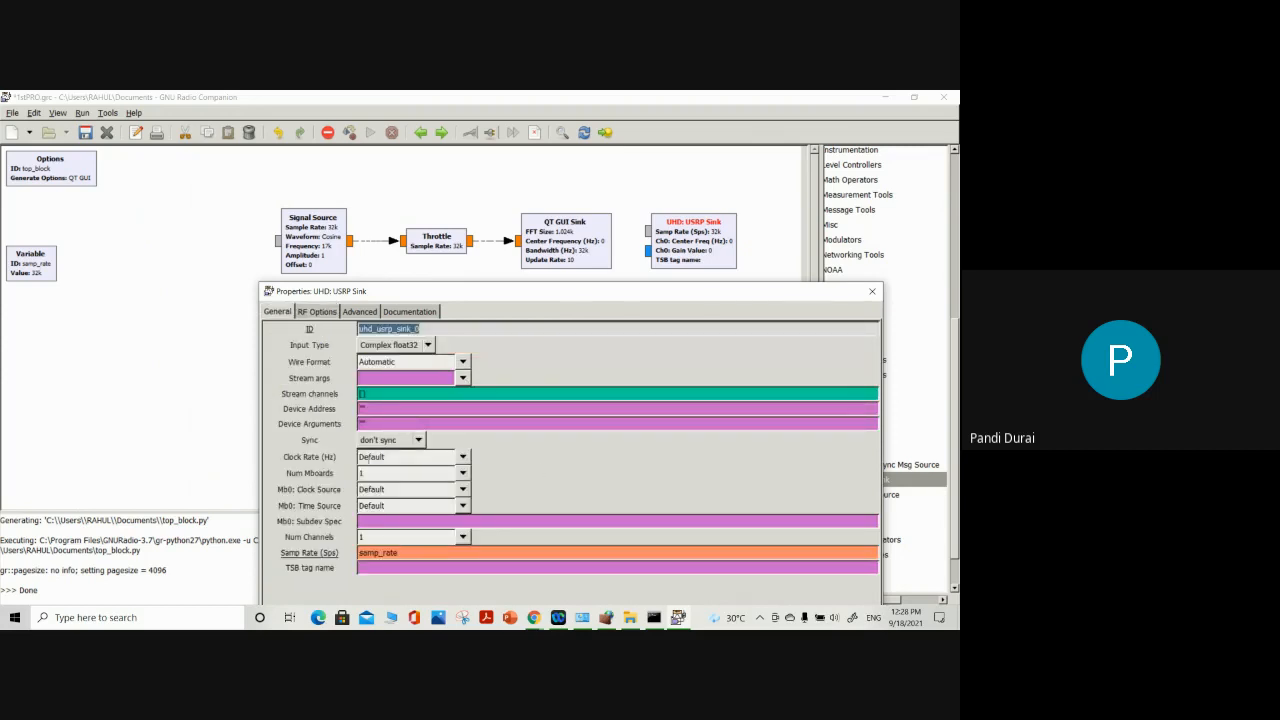
click(390, 440)
click(436, 441)
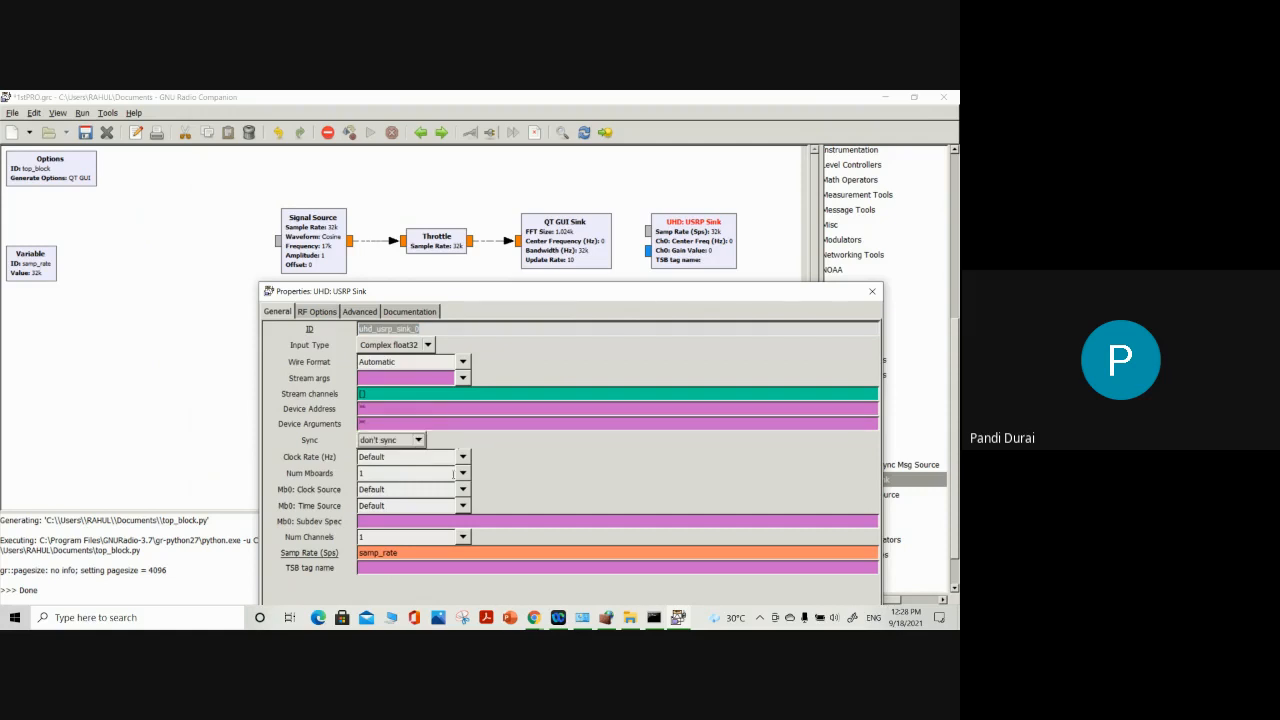
click(463, 474)
click(481, 477)
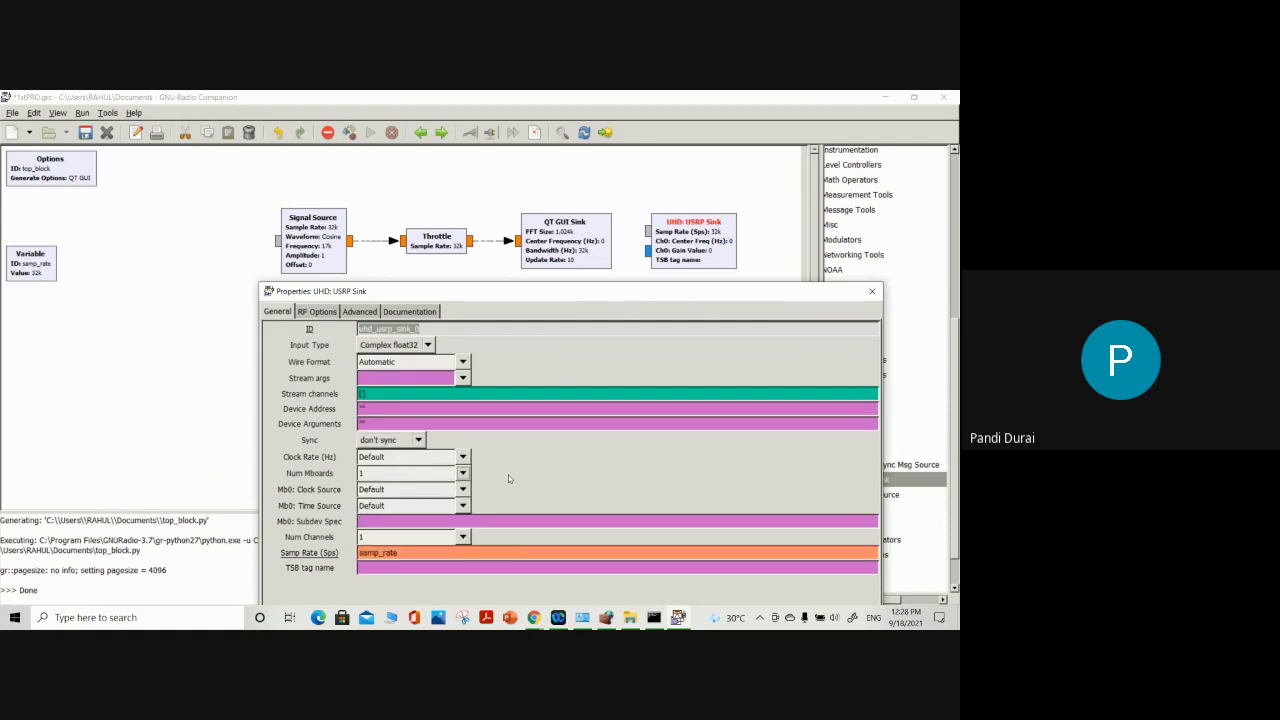
click(463, 537)
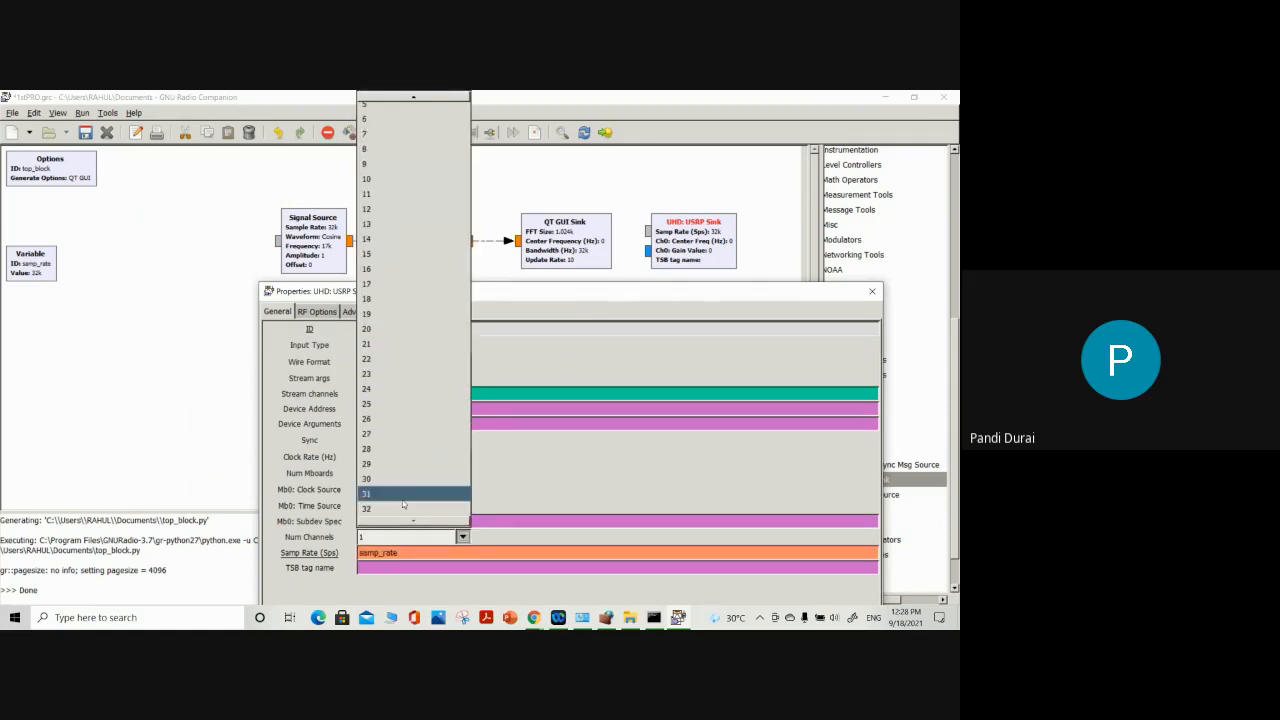
click(388, 123)
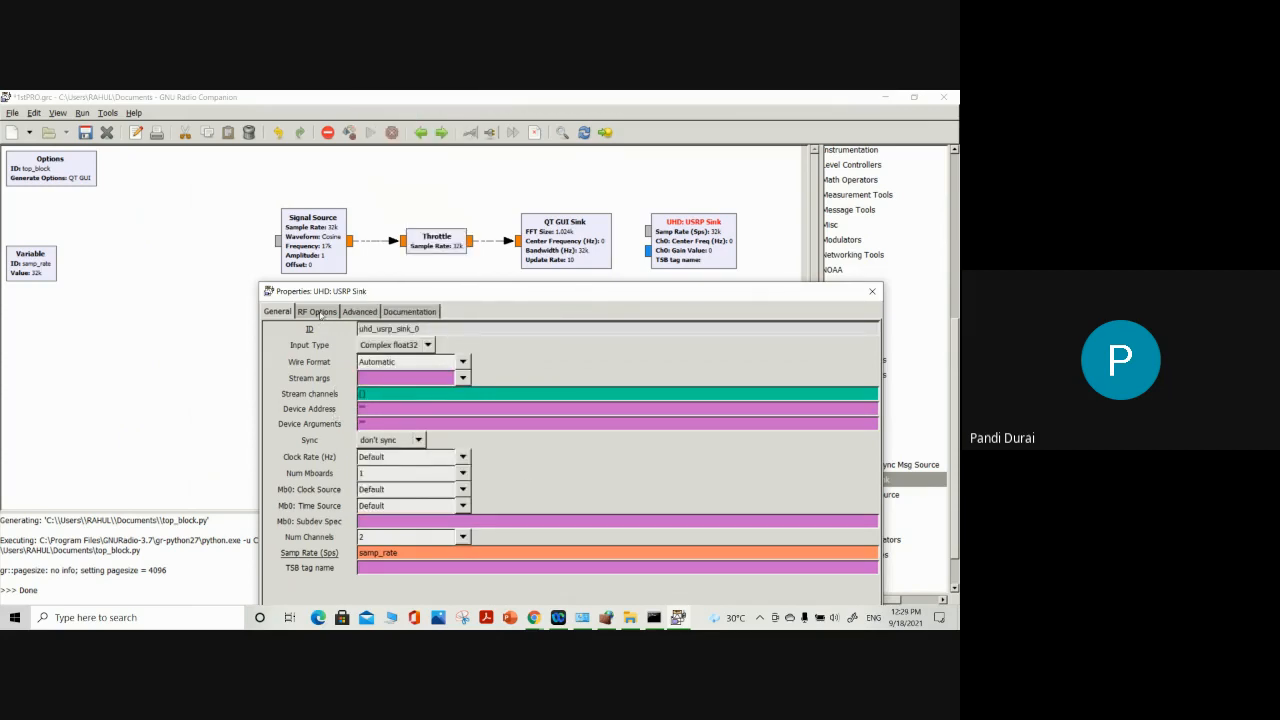
Reposition the properties dialog and examine the RF options for Ch0 and Ch1, including the Ch0 antenna choices
drag(380, 291, 370, 184)
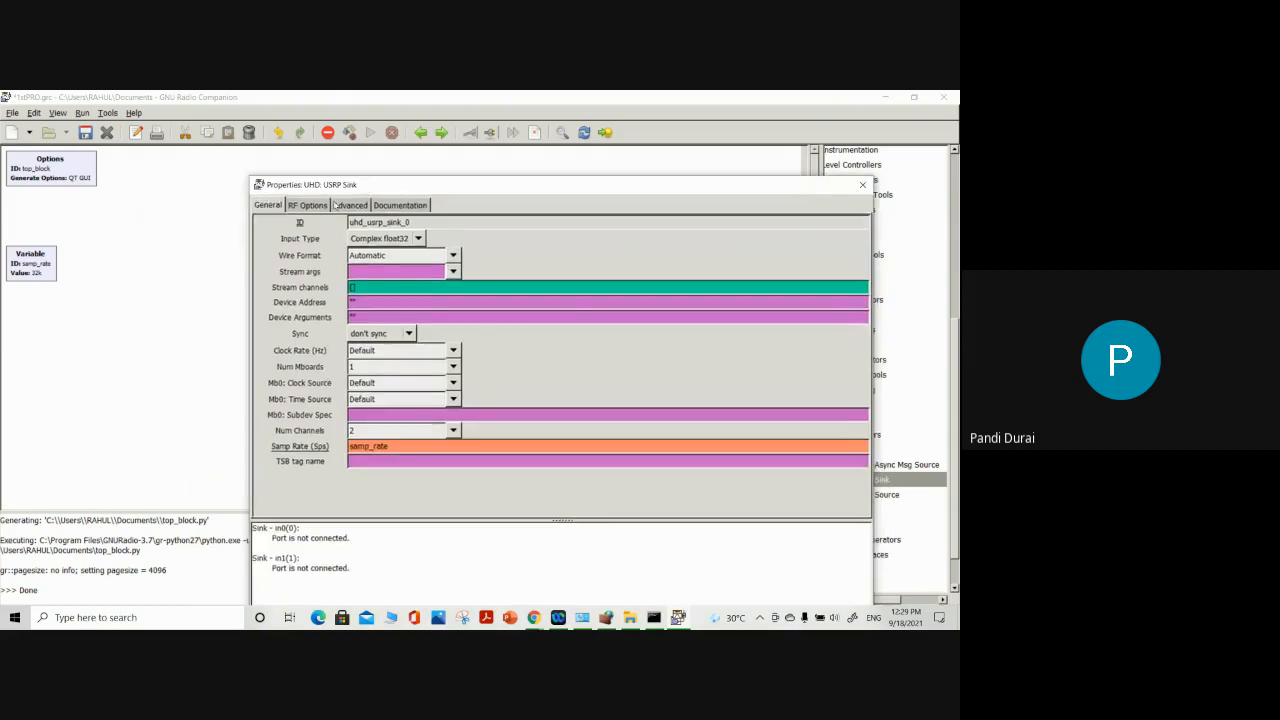
click(308, 206)
click(453, 269)
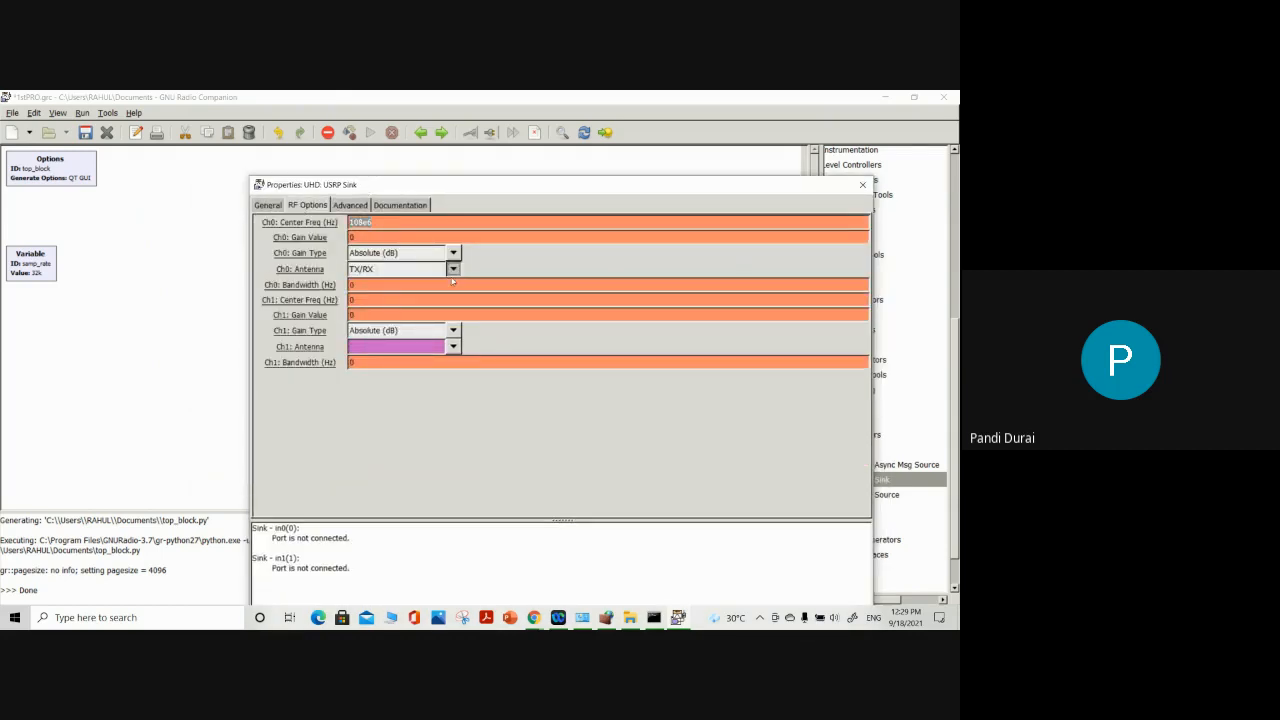
click(453, 270)
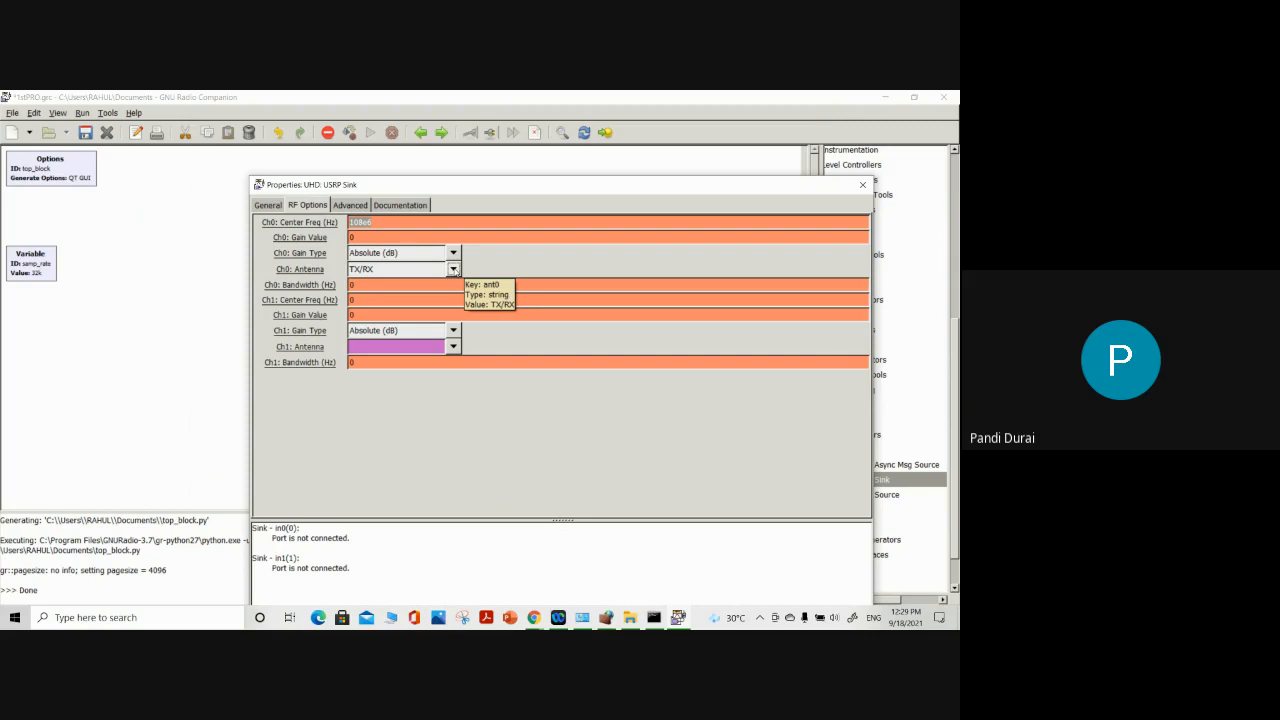
Return to the General parameters and examine the Num Mboards, Samp Rate and Mb0: Subdev Spec fields
click(270, 205)
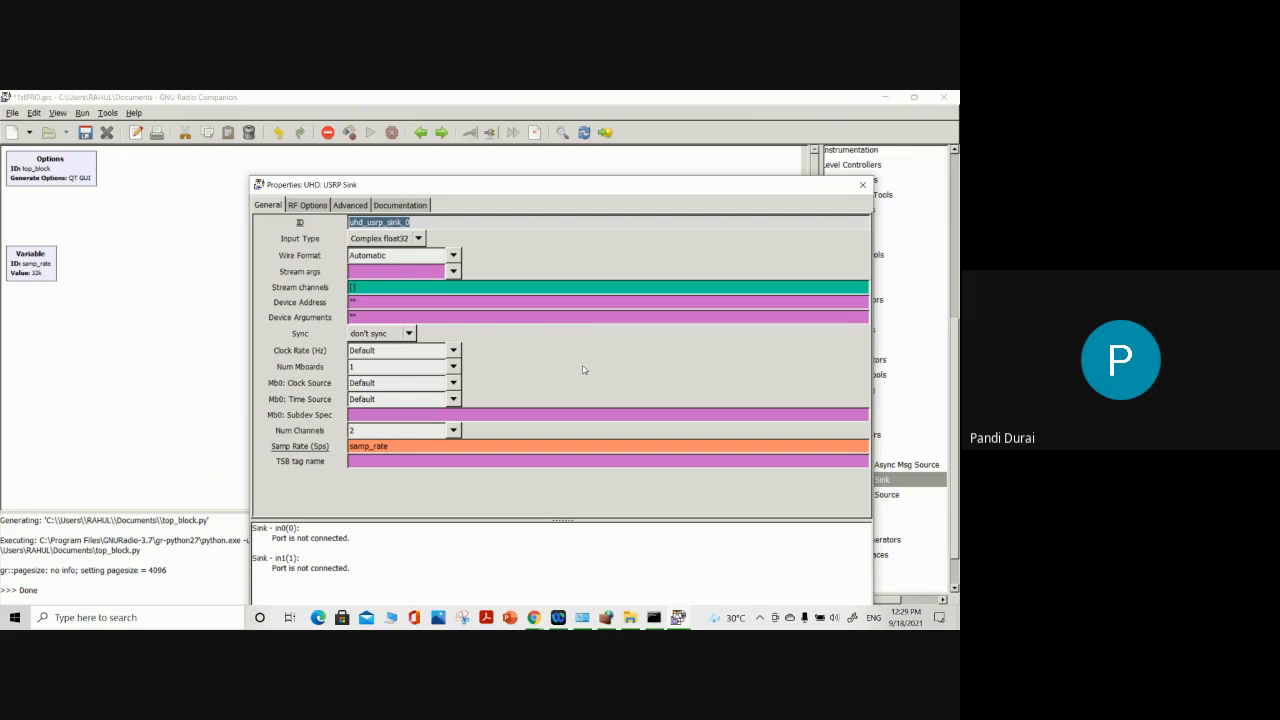
click(404, 368)
mouse_move(397, 447)
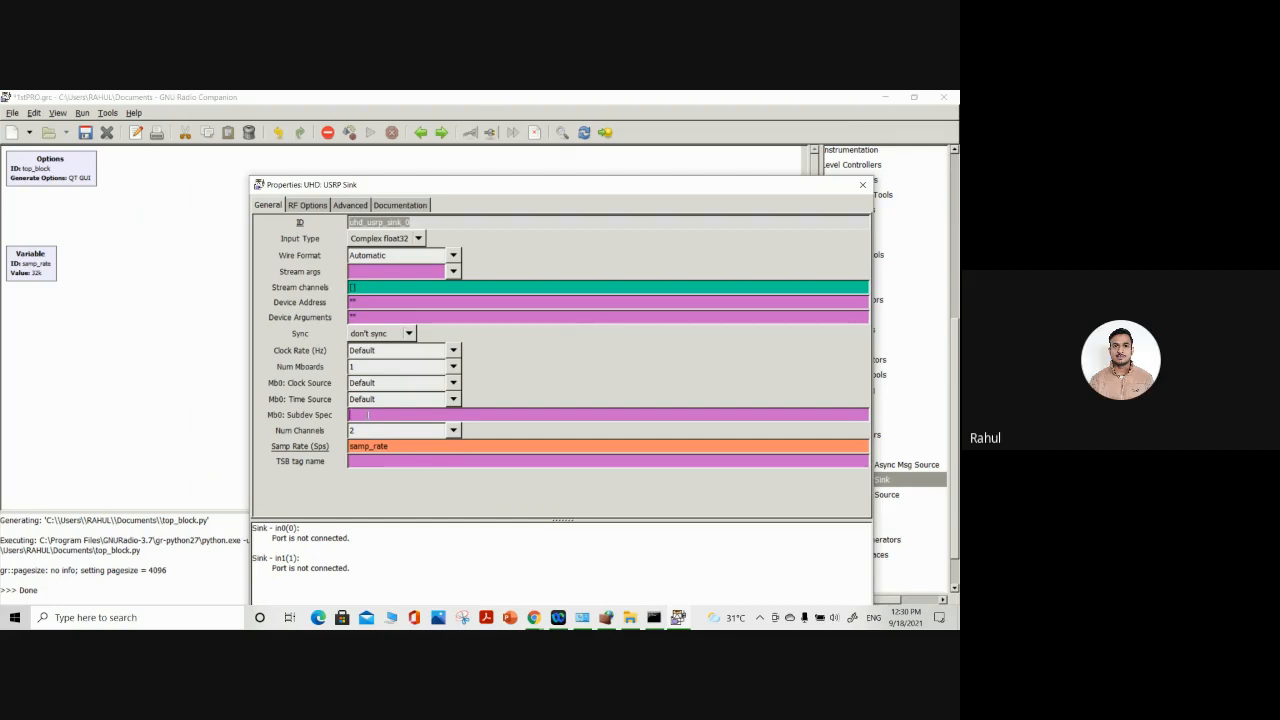
mouse_move(368, 414)
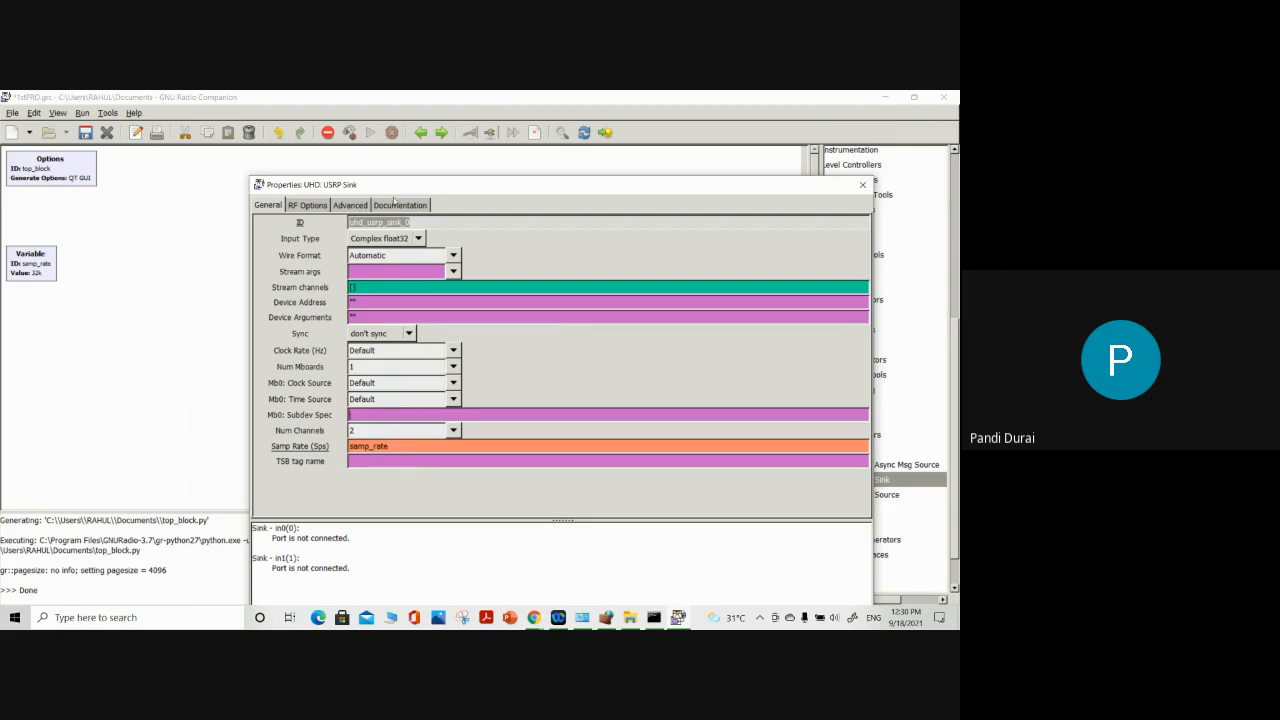
Read the USRP Sink's documentation down to the subdevice specification section and return to the General parameters
click(395, 203)
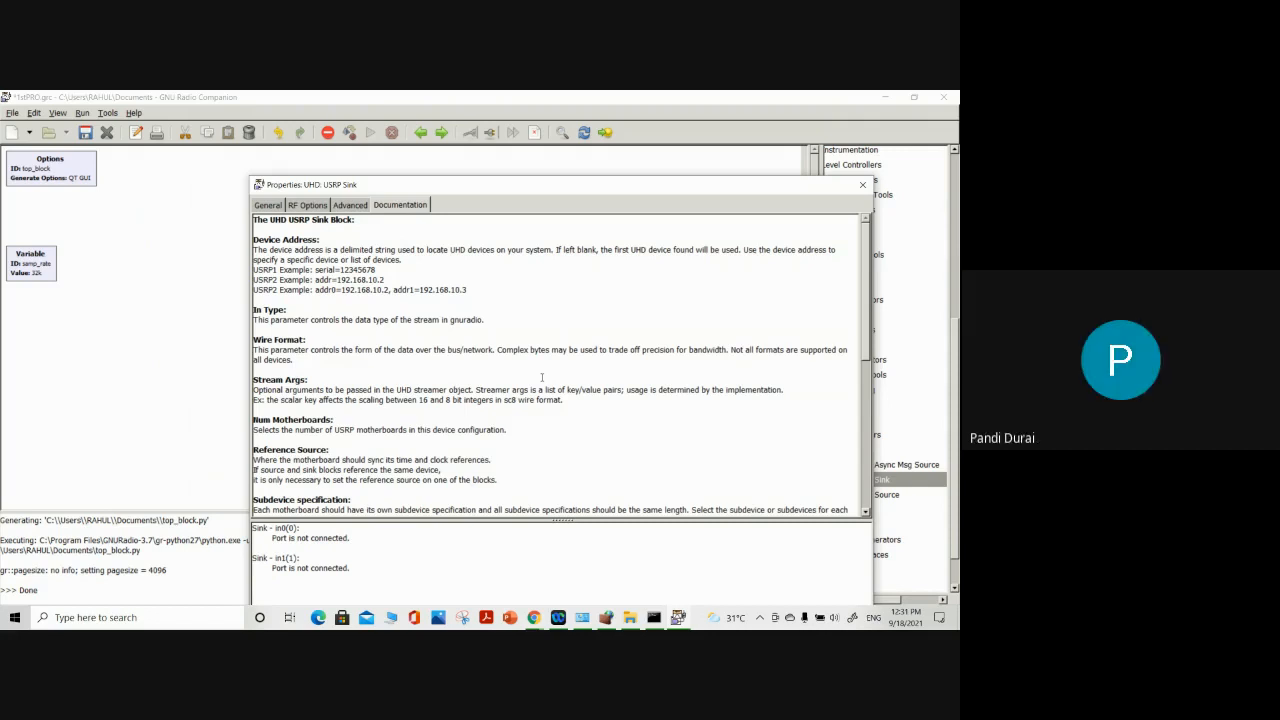
scroll(542, 377, down, 2)
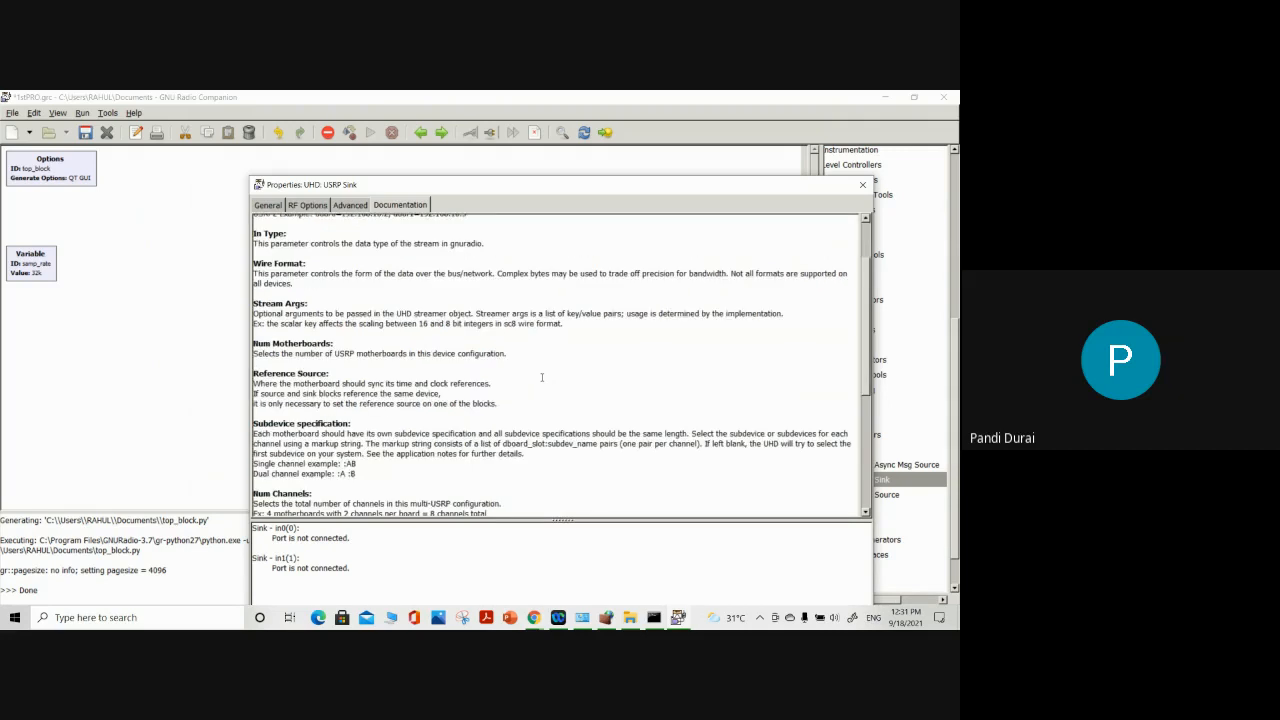
scroll(542, 377, down, 5)
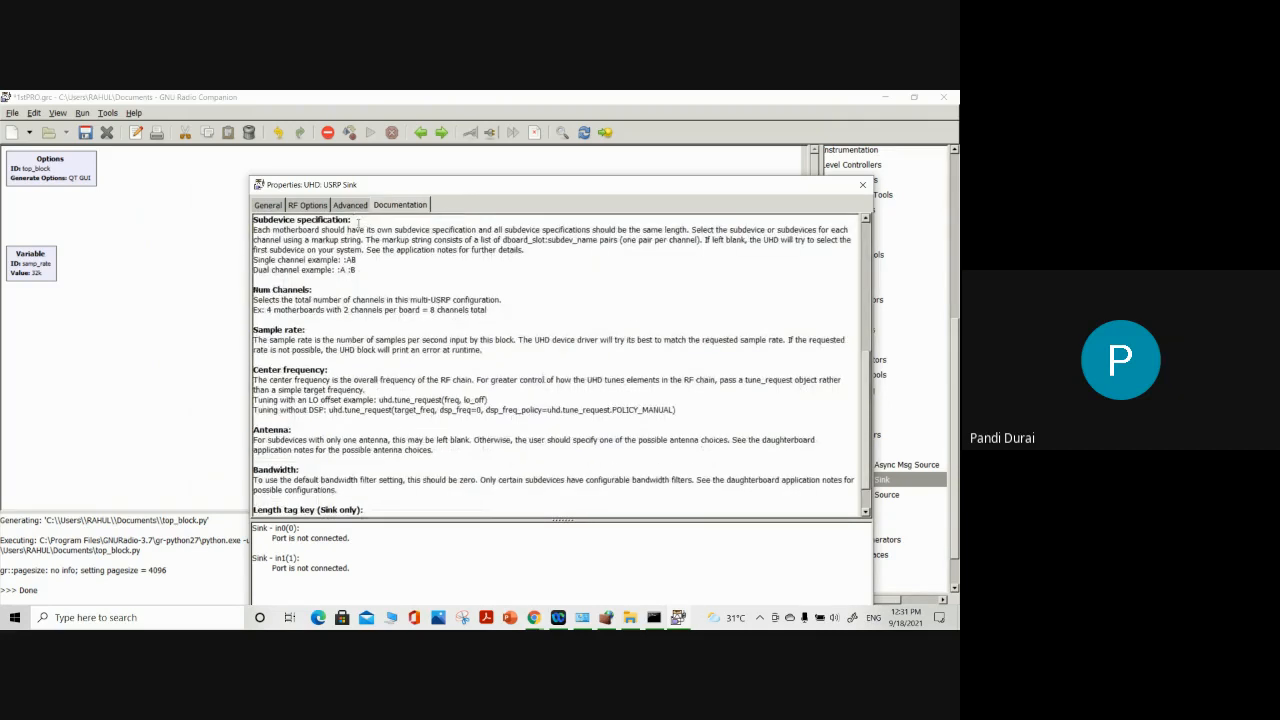
drag(357, 222, 252, 220)
click(269, 208)
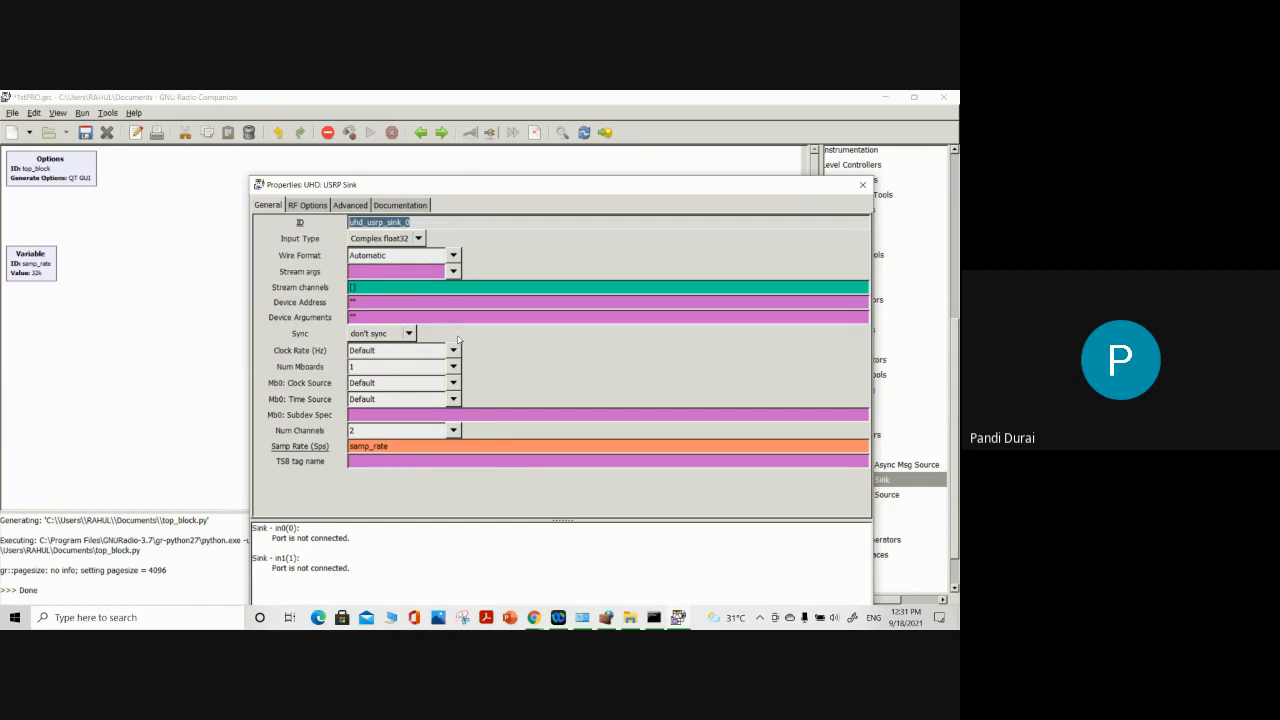
Review the RF options and General parameters once more and close the USRP Sink properties without applying the changes
click(310, 206)
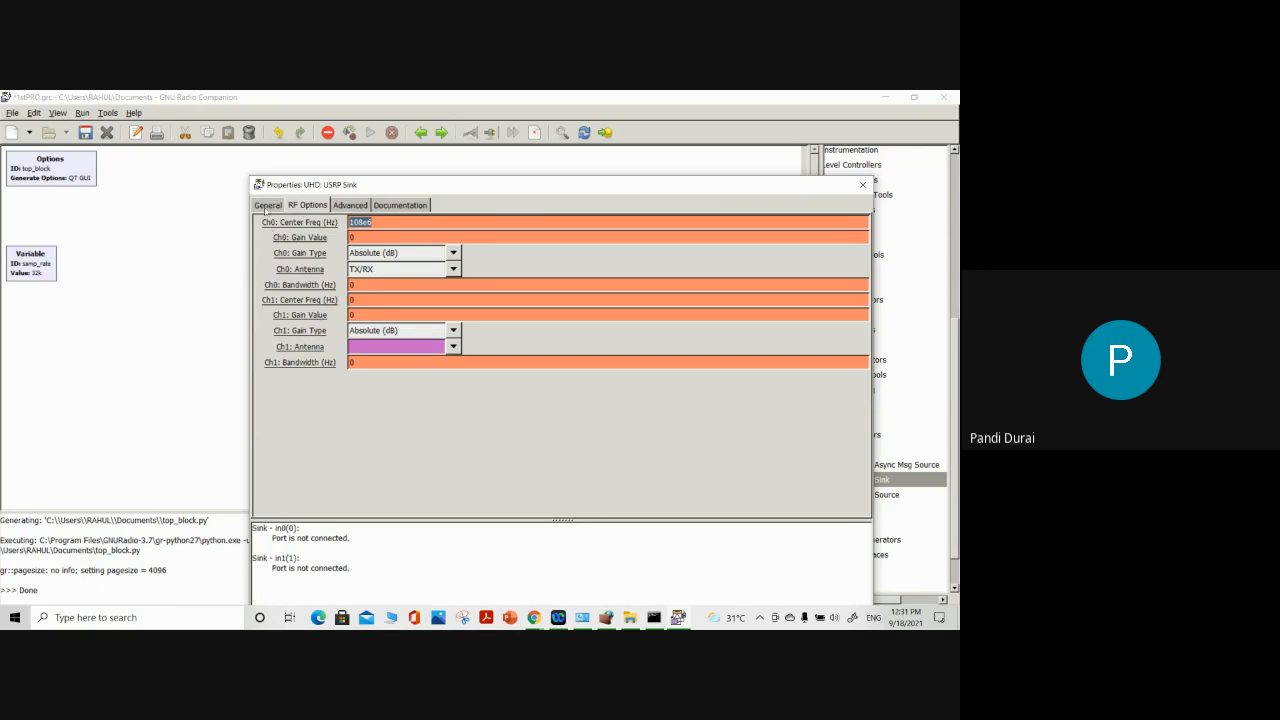
click(267, 205)
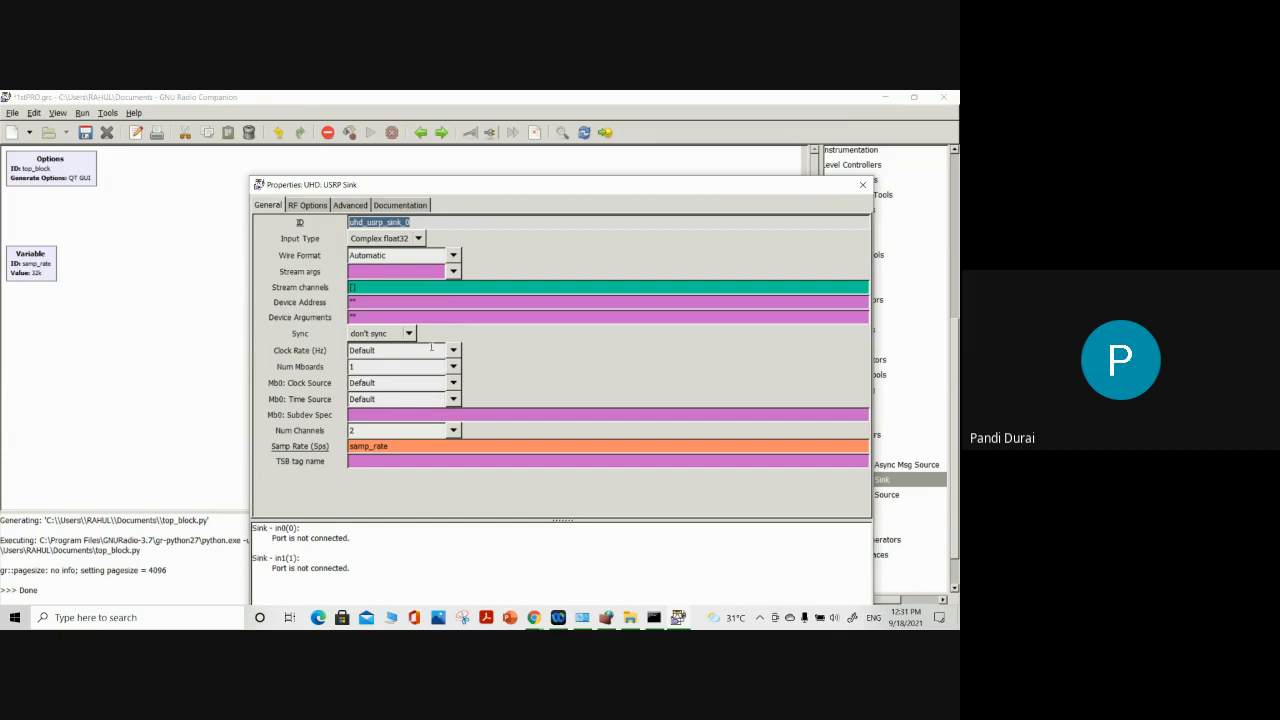
drag(428, 192, 346, 175)
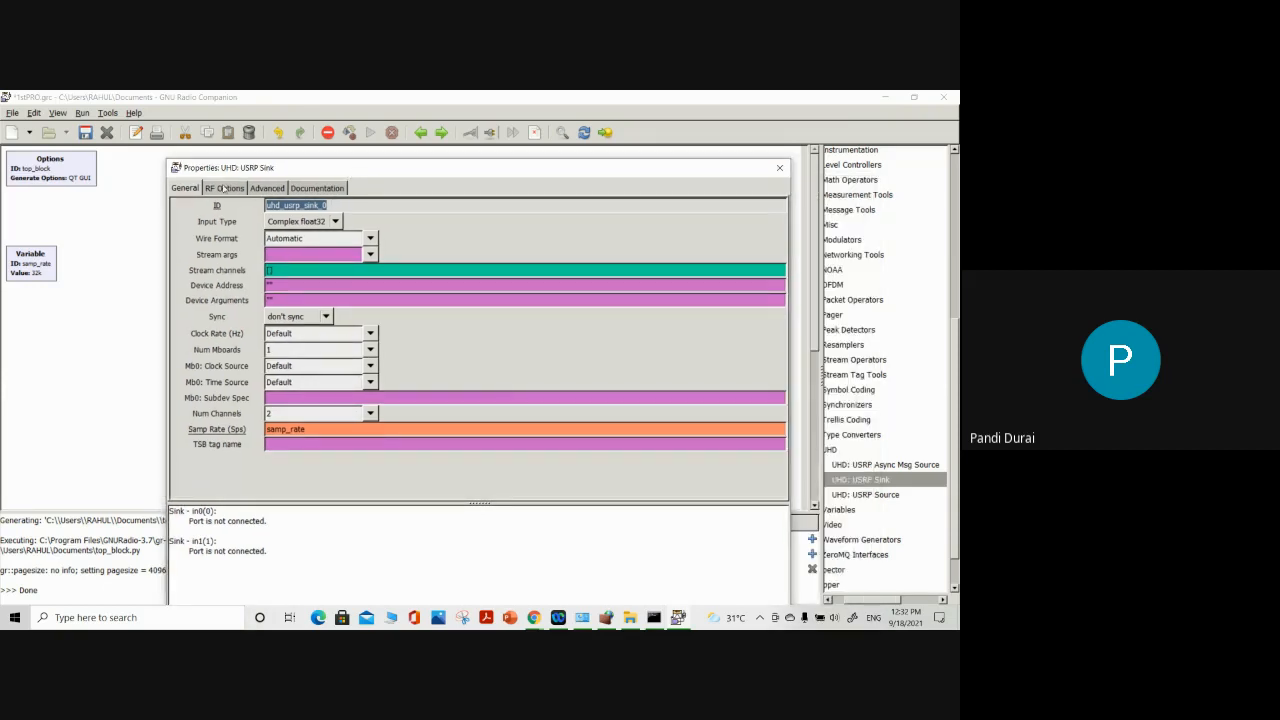
click(780, 168)
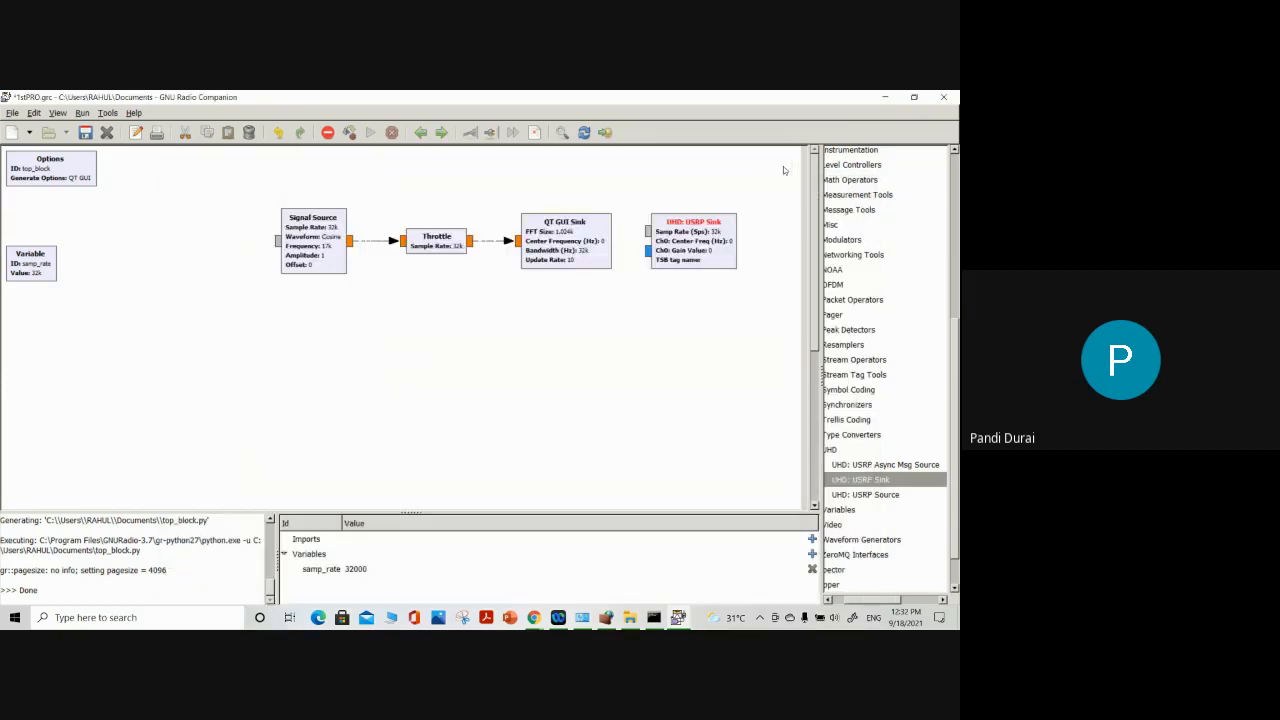
Disable the UHD: USRP Sink block and move it to the upper-right corner of the flow graph canvas
right_click(520, 328)
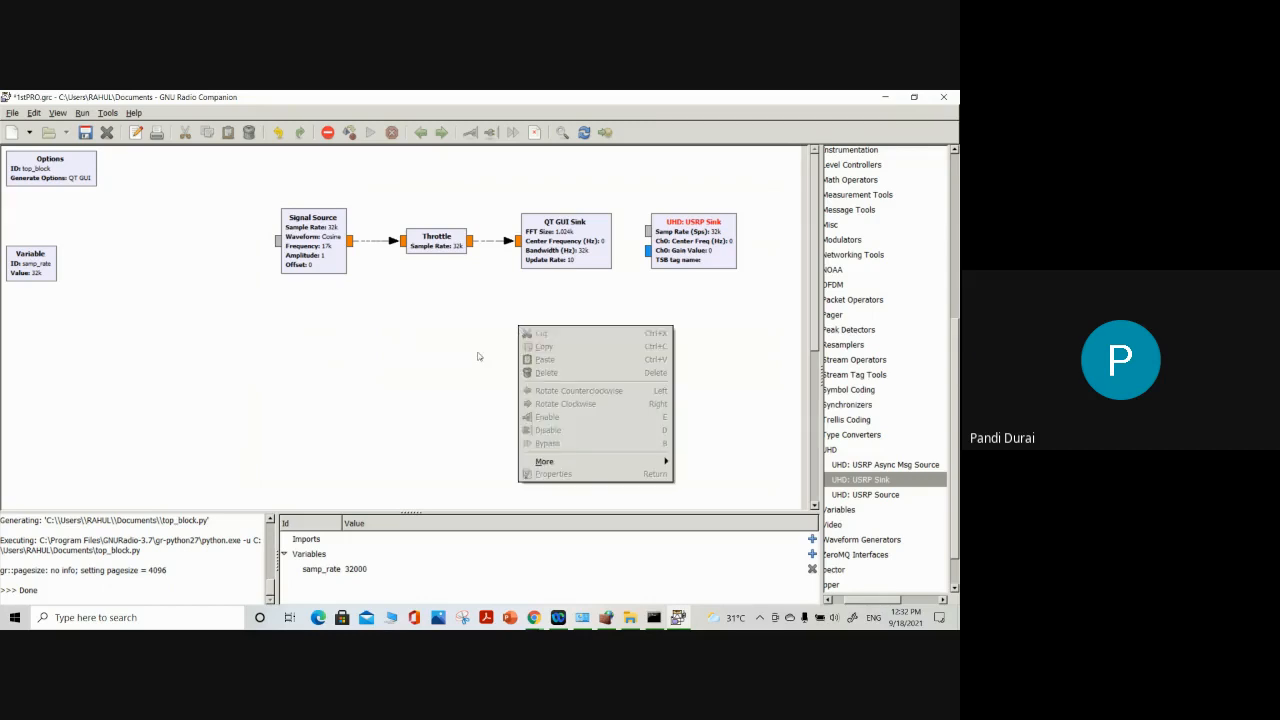
right_click(679, 235)
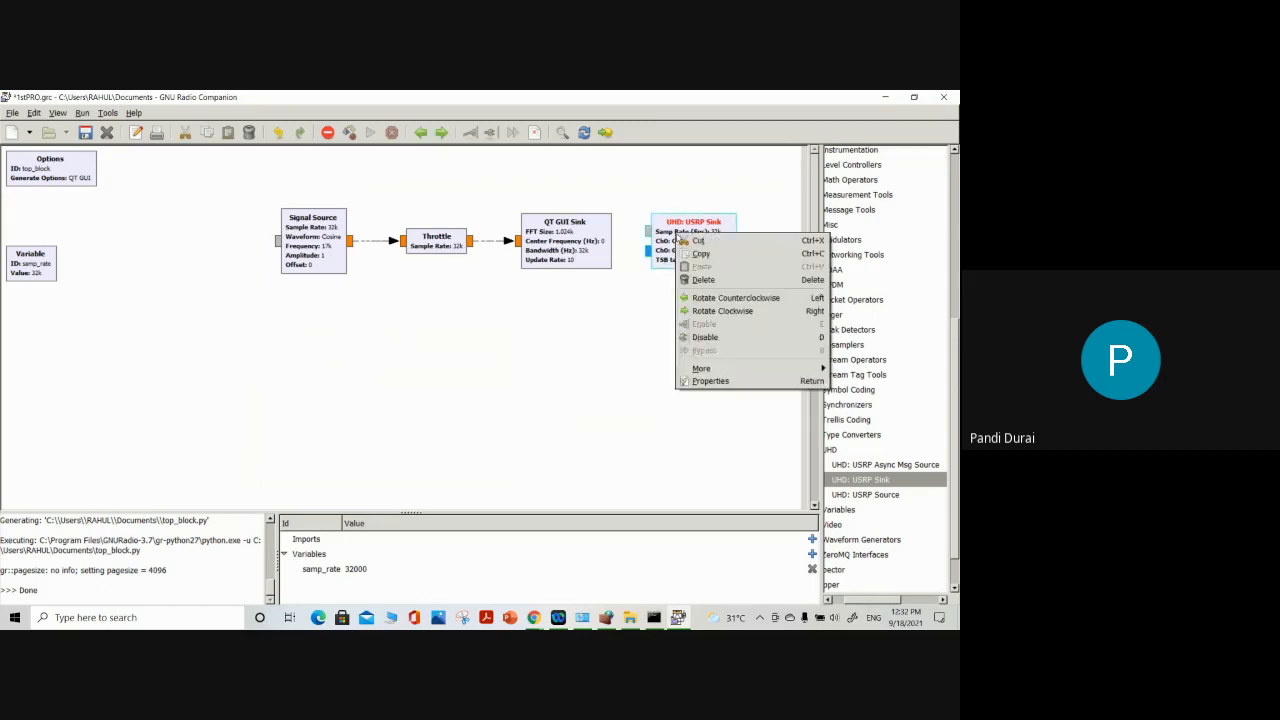
click(686, 337)
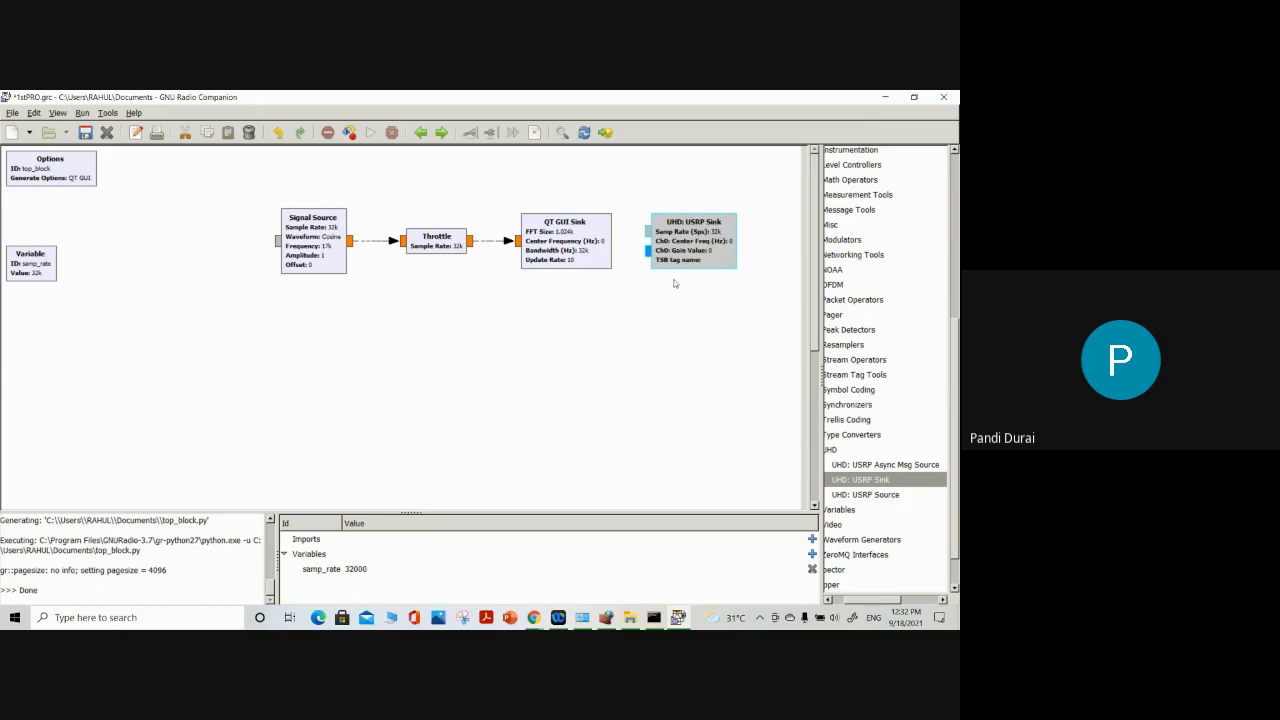
drag(684, 262, 739, 198)
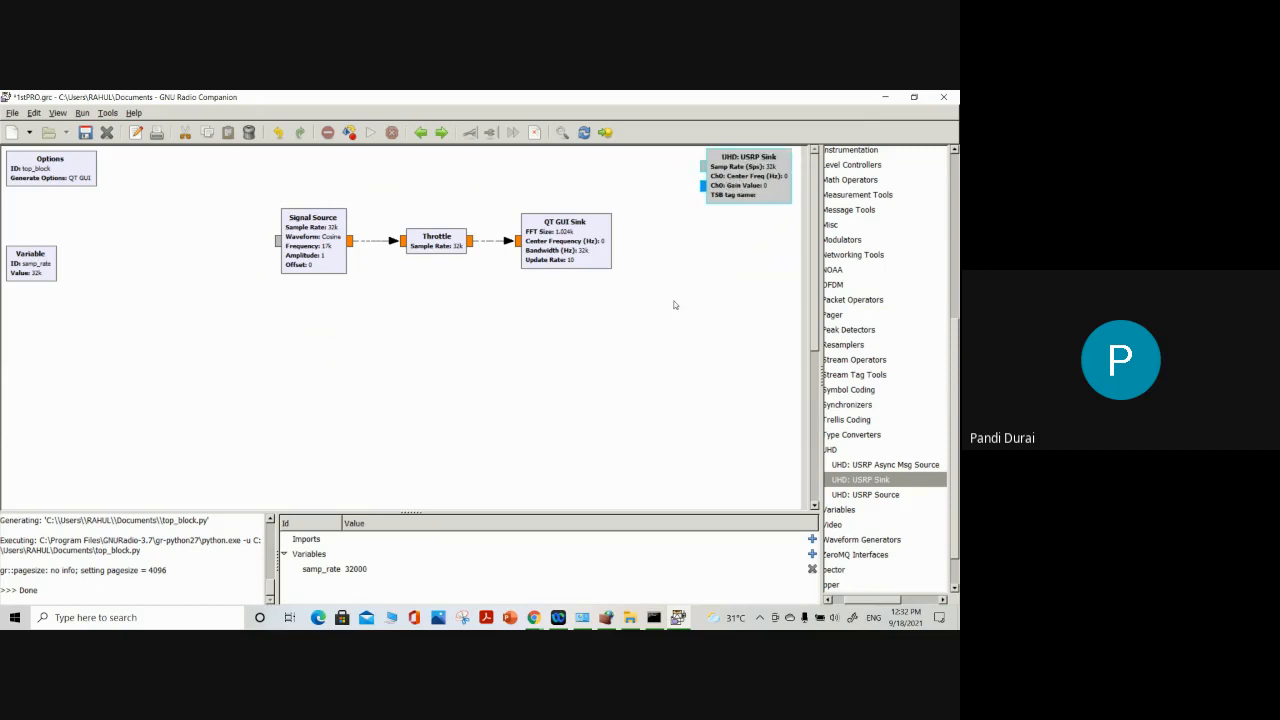
Move the connected Signal Source, Throttle and QT GUI Sink blocks together down and to the left on the canvas
drag(235, 178, 646, 307)
drag(594, 256, 514, 326)
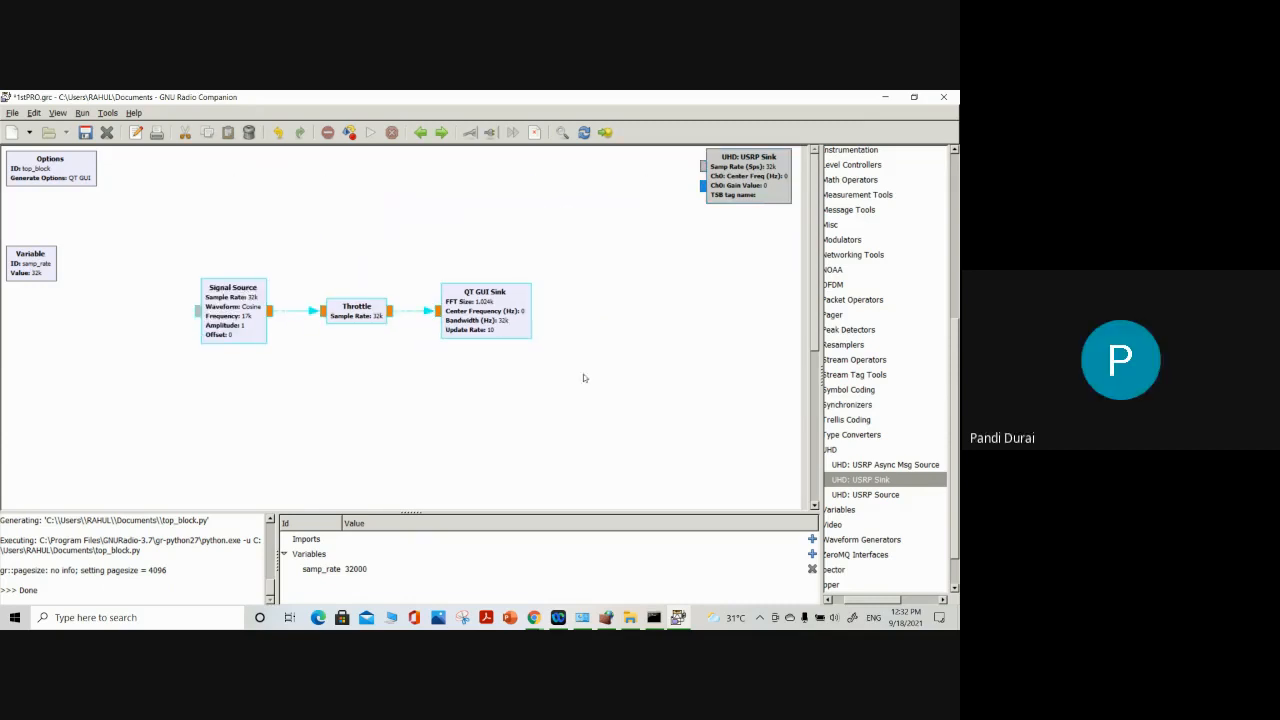
click(588, 378)
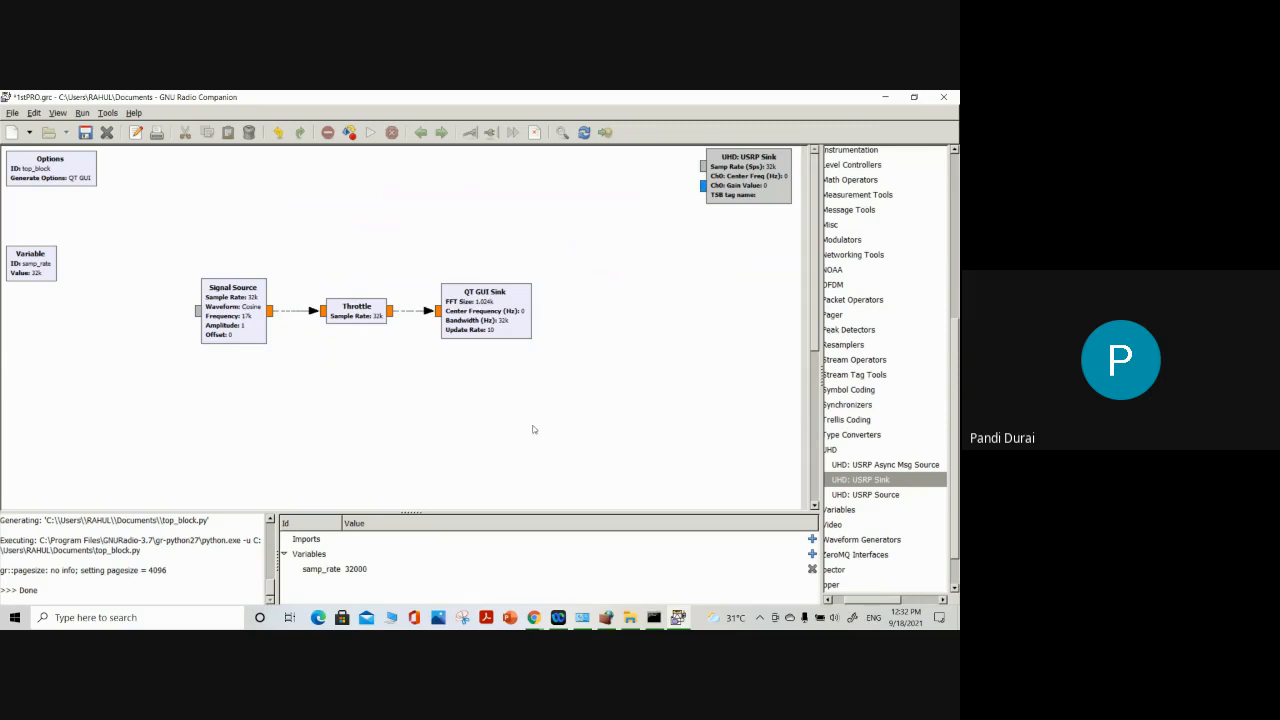
Check the QT GUI Sink's General properties and close the dialog without changes
double_click(487, 326)
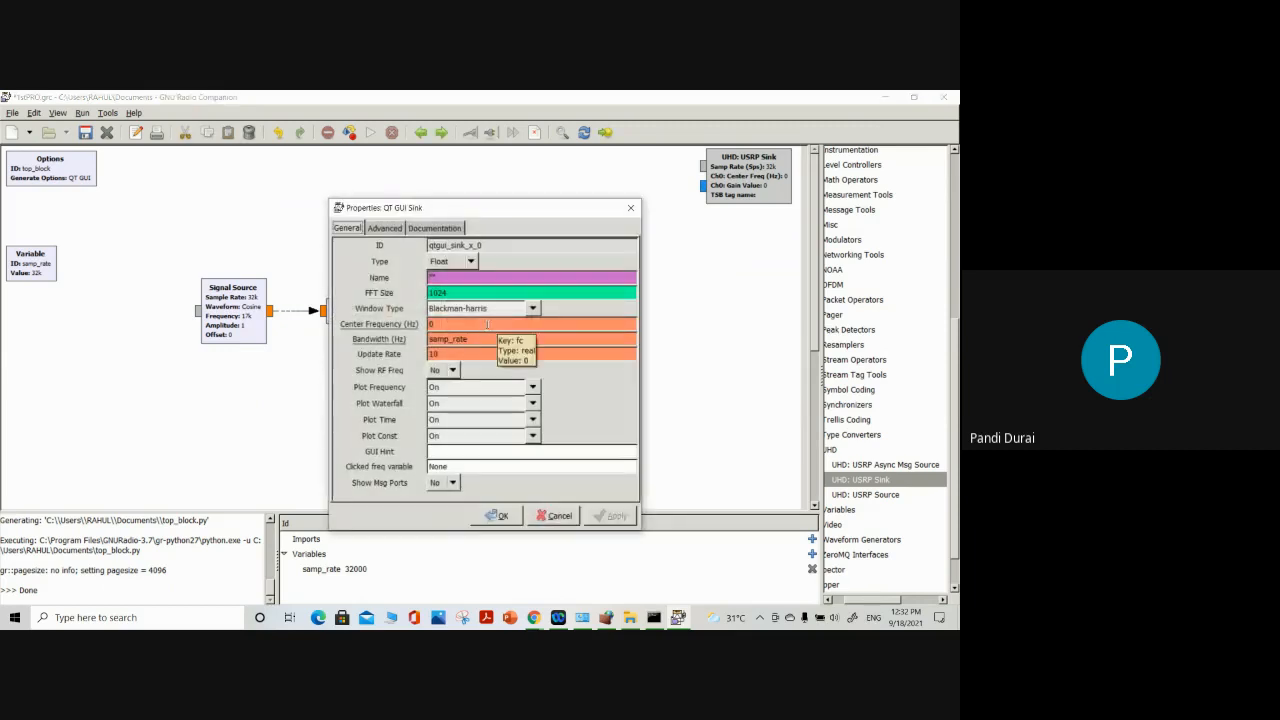
click(631, 208)
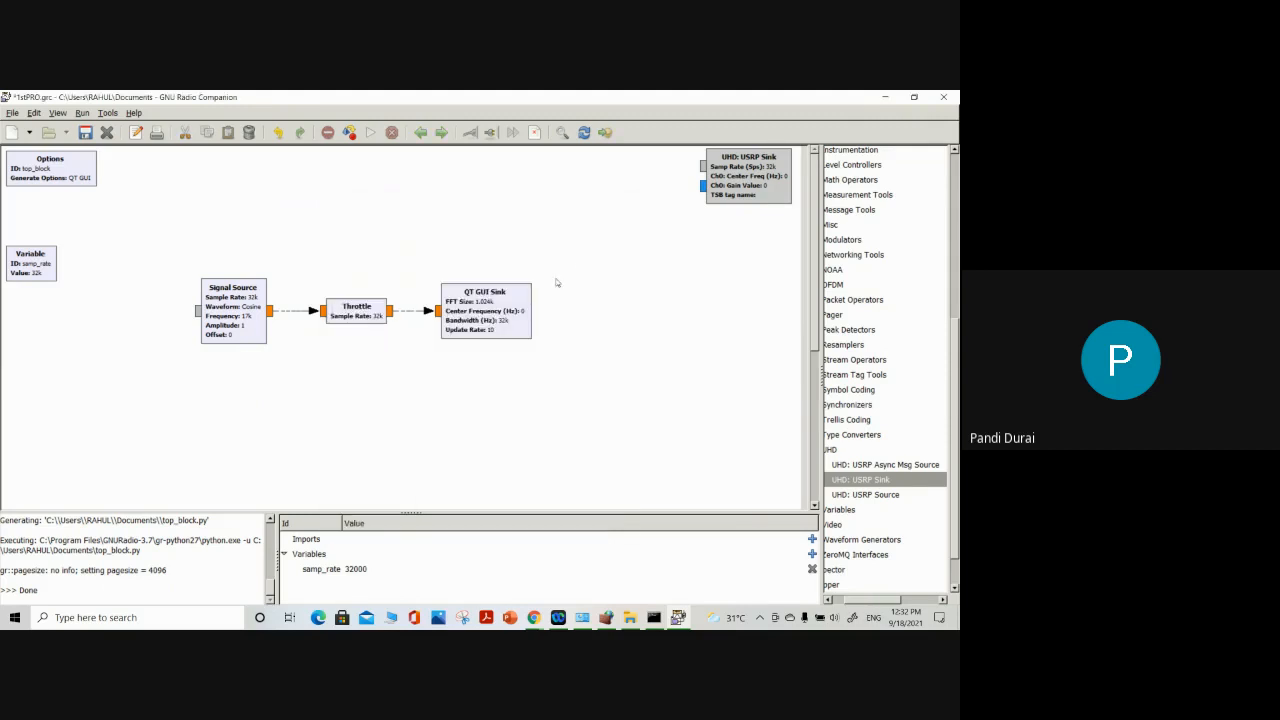
Search the block library for QT, add a QT GUI Range block and place it directly above the Signal Source
click(564, 133)
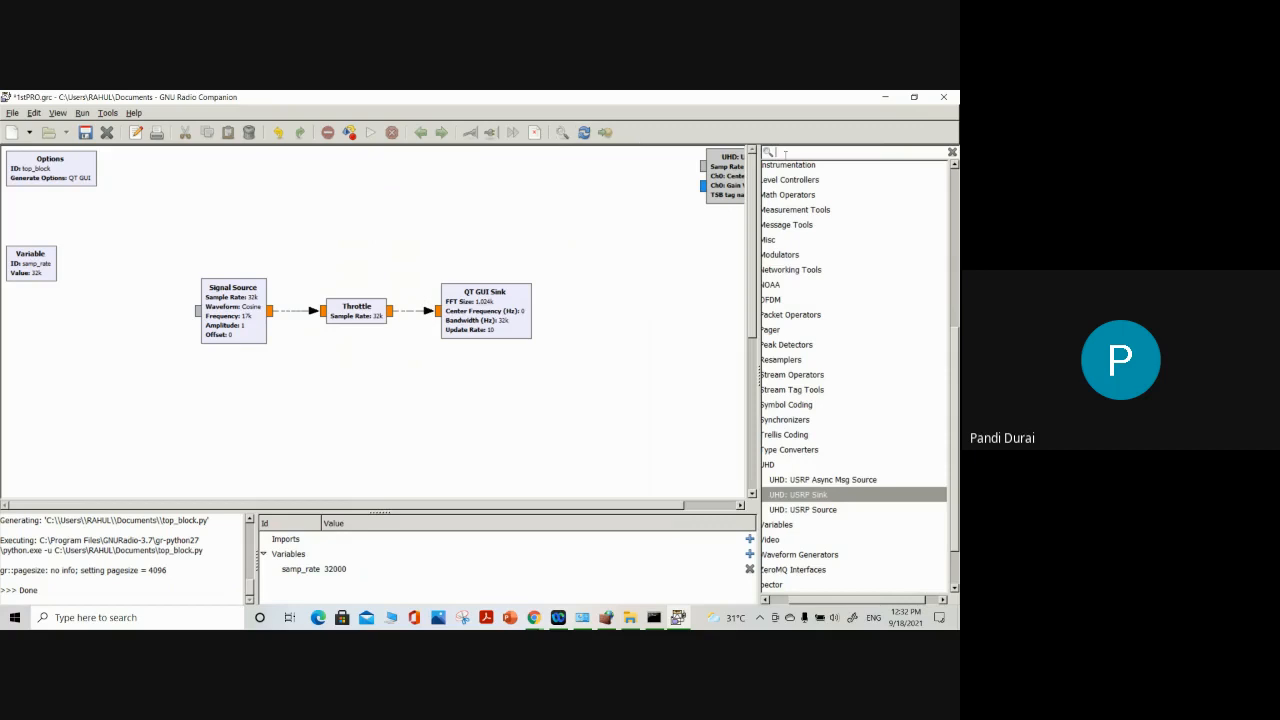
text(QT)
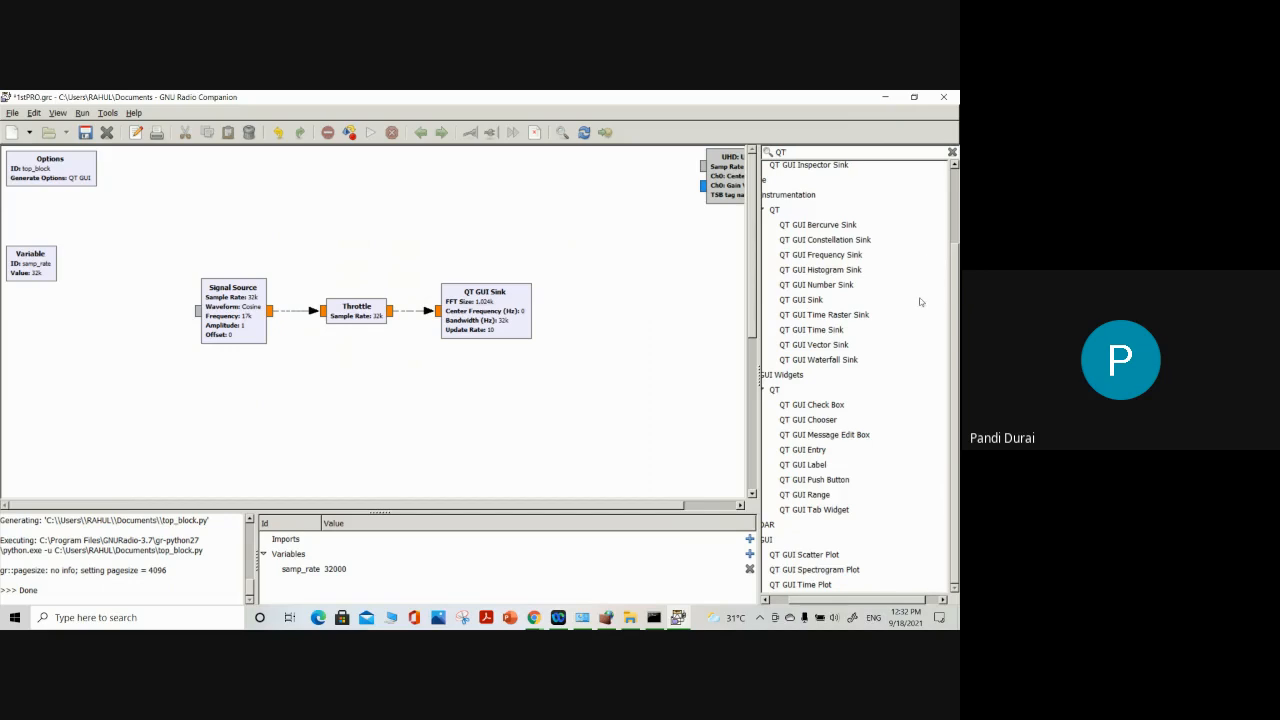
drag(893, 596, 869, 597)
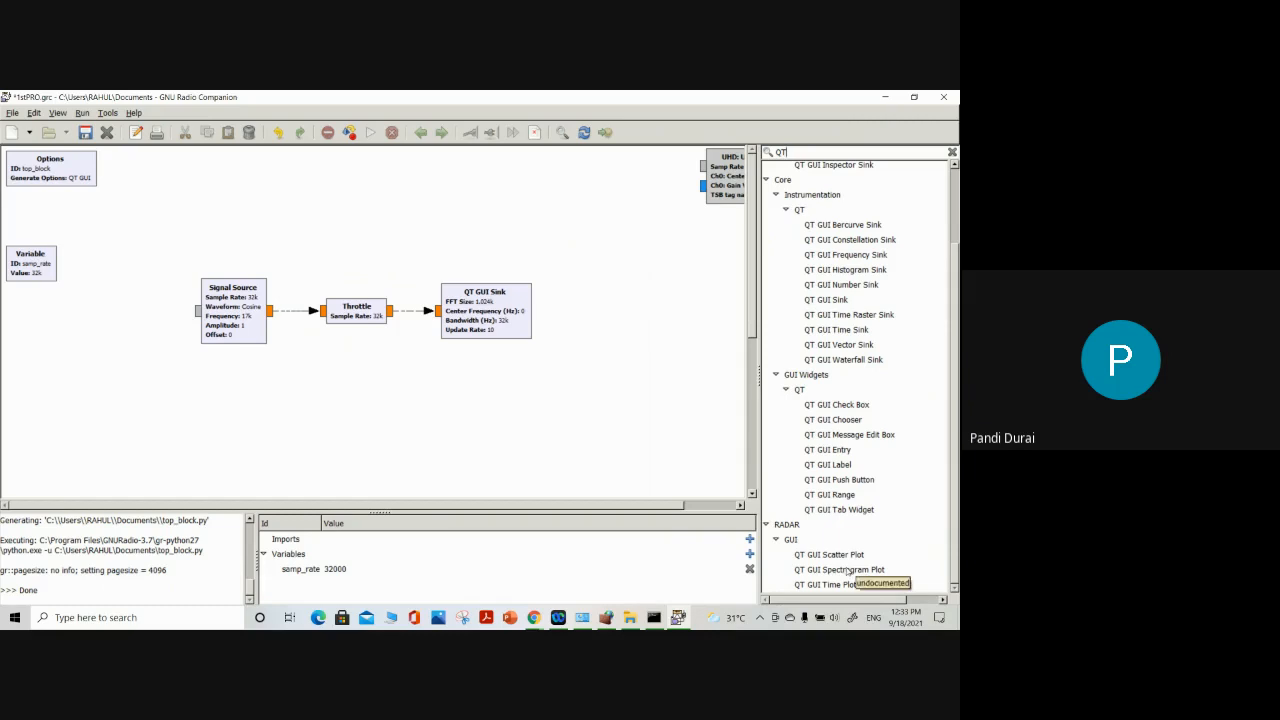
click(837, 495)
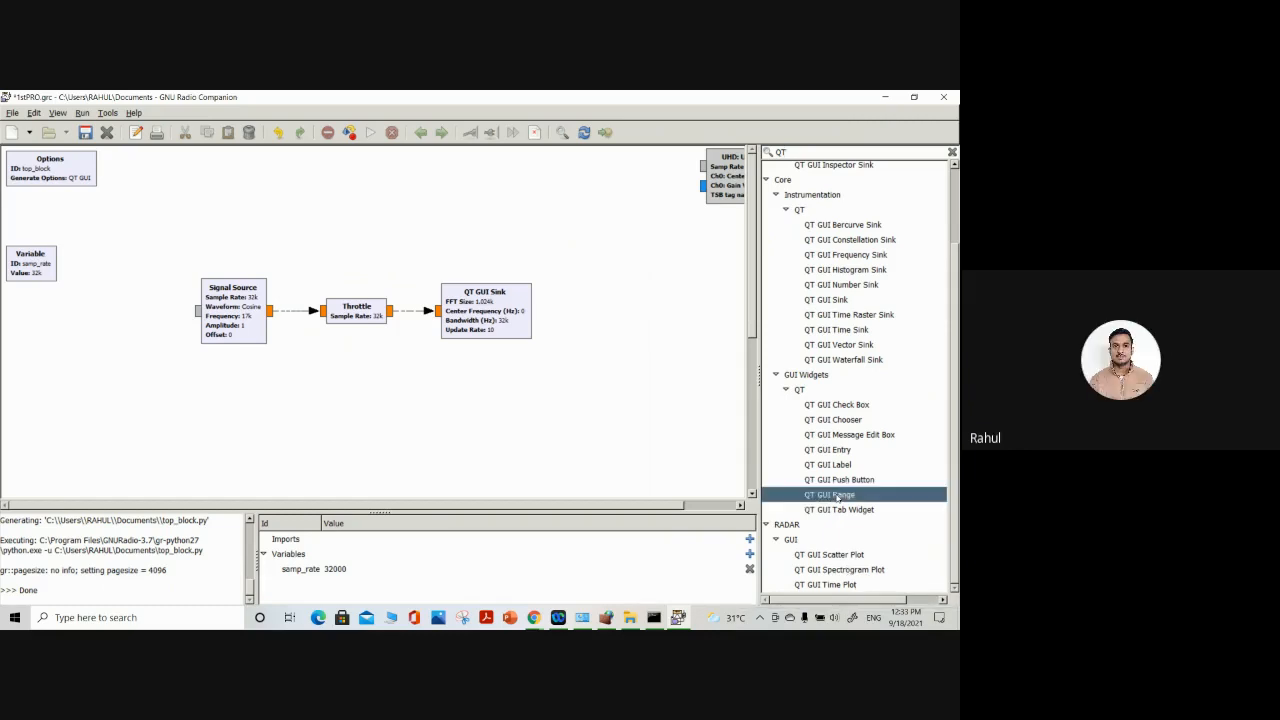
double_click(837, 495)
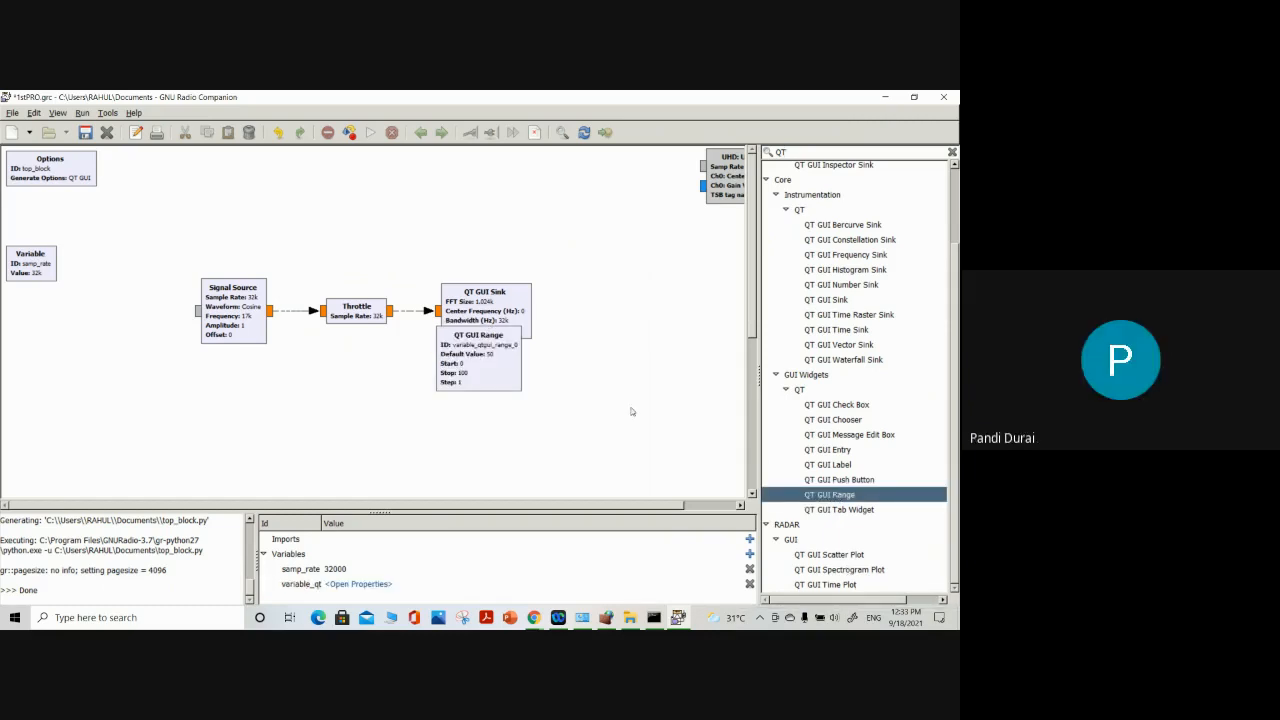
drag(483, 377, 607, 332)
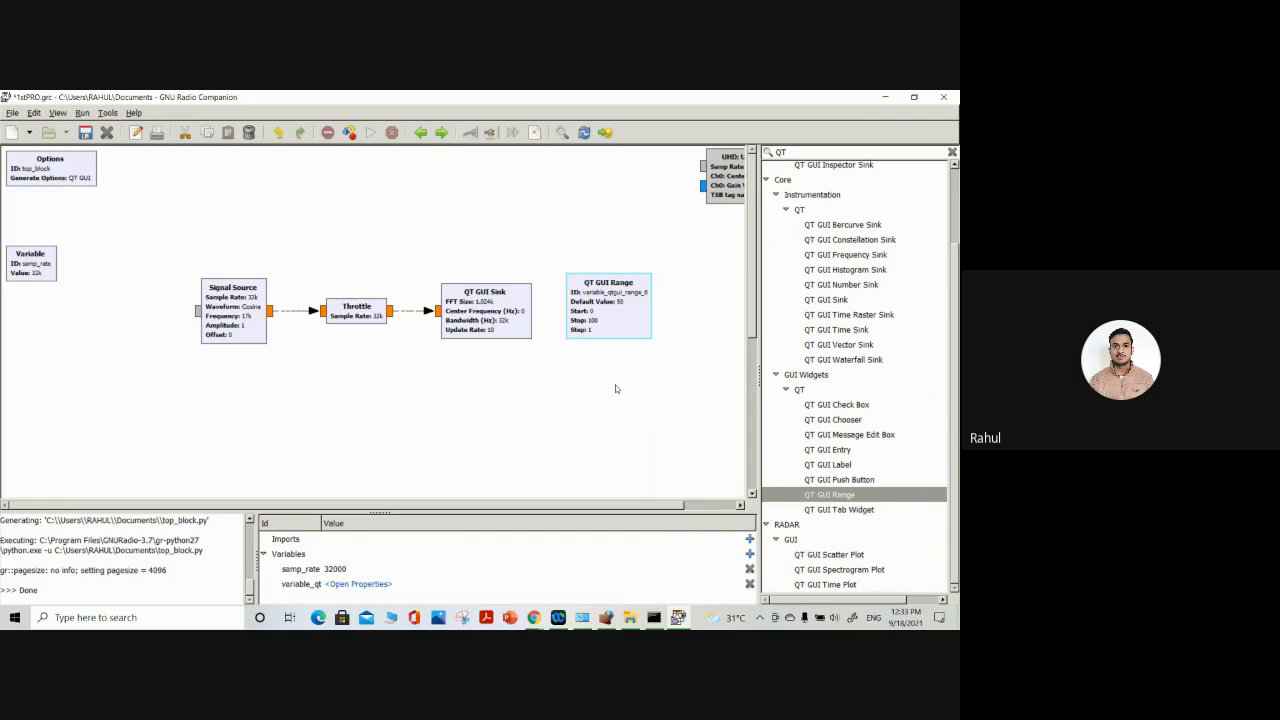
drag(620, 320, 252, 223)
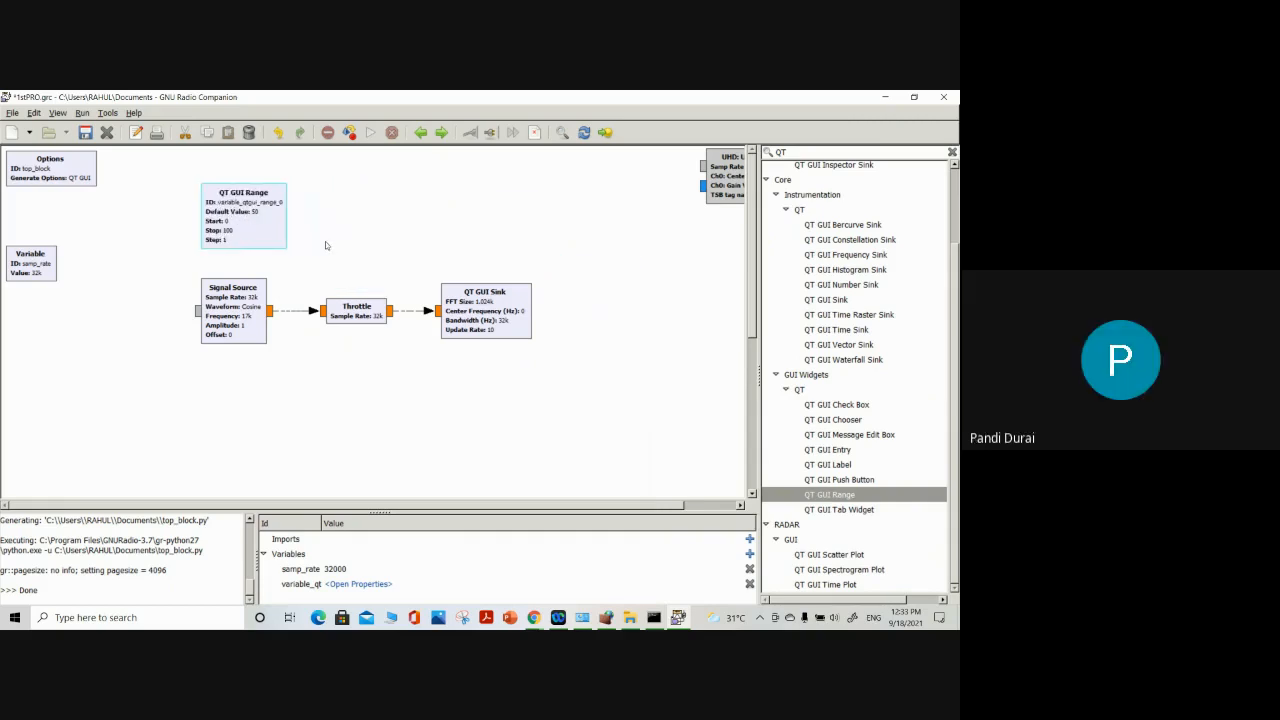
Set the QT GUI Range block's ID to freq and its default value to 1000
double_click(253, 221)
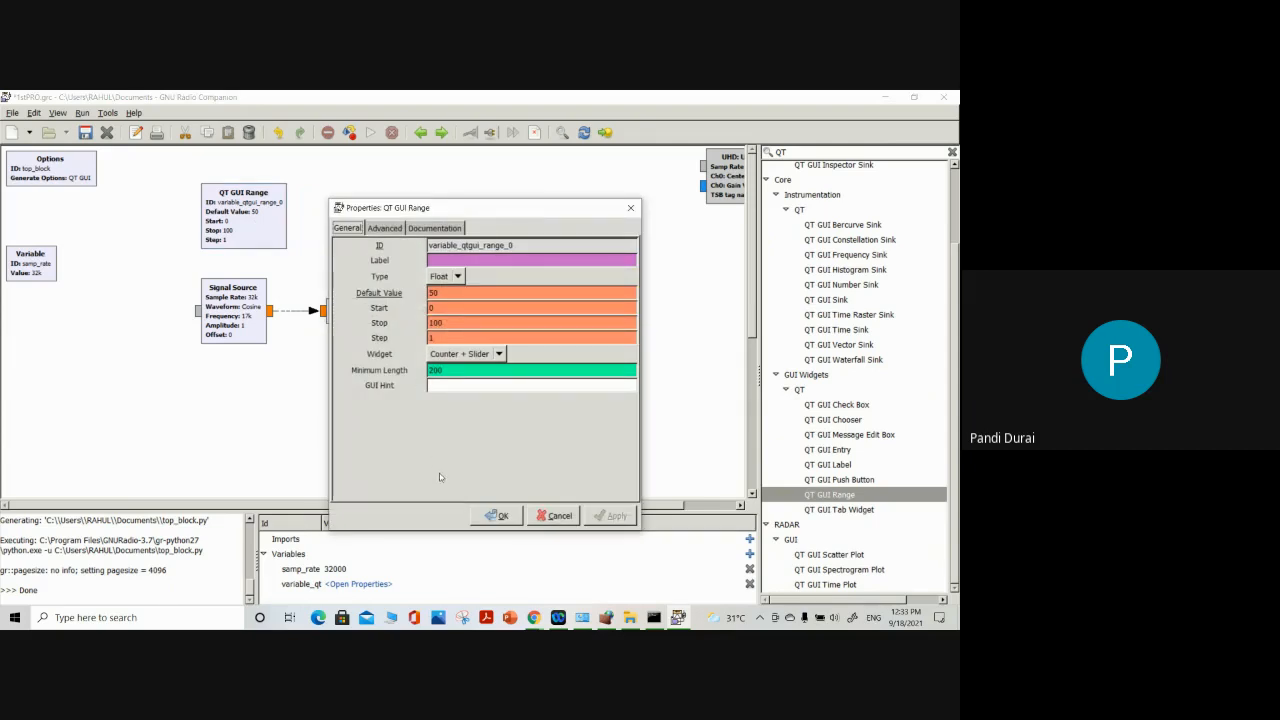
drag(513, 246, 404, 246)
text(fre)
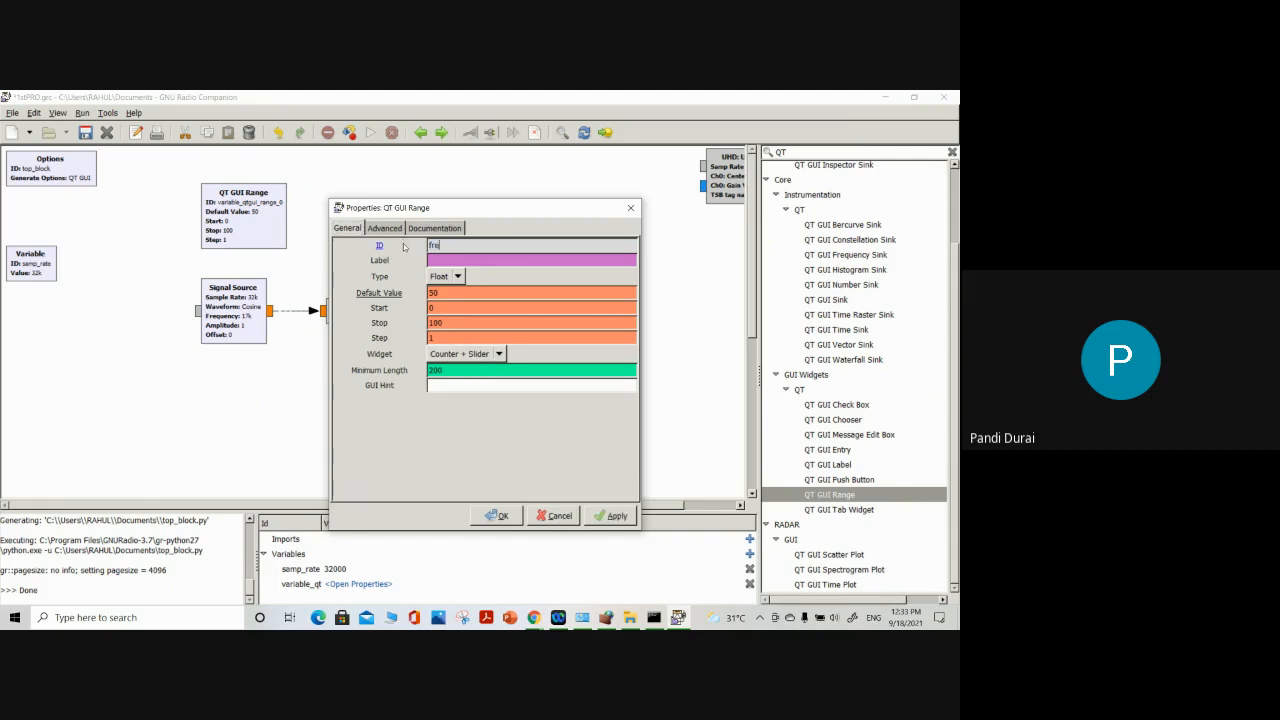
text(k)
key(BackSpace)
text(q)
drag(439, 293, 420, 297)
text(1000)
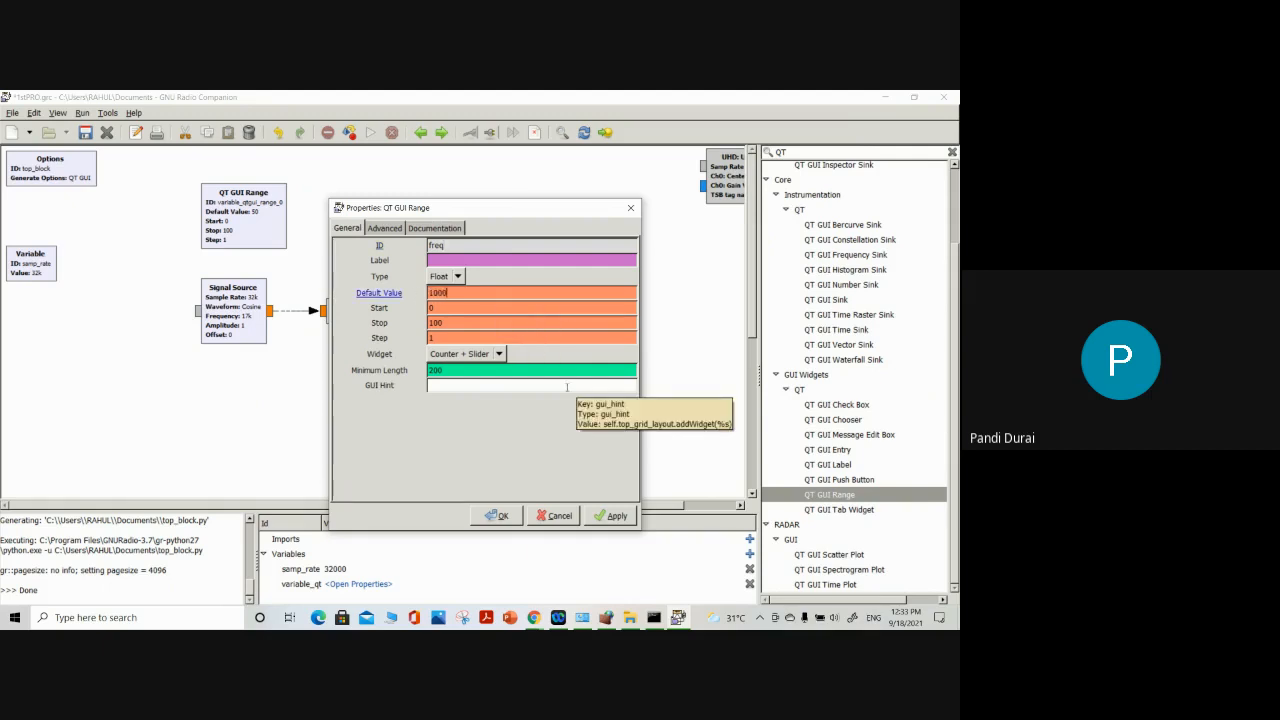
Set the freq range's start to 1e3 and its stop to 15e3
click(469, 308)
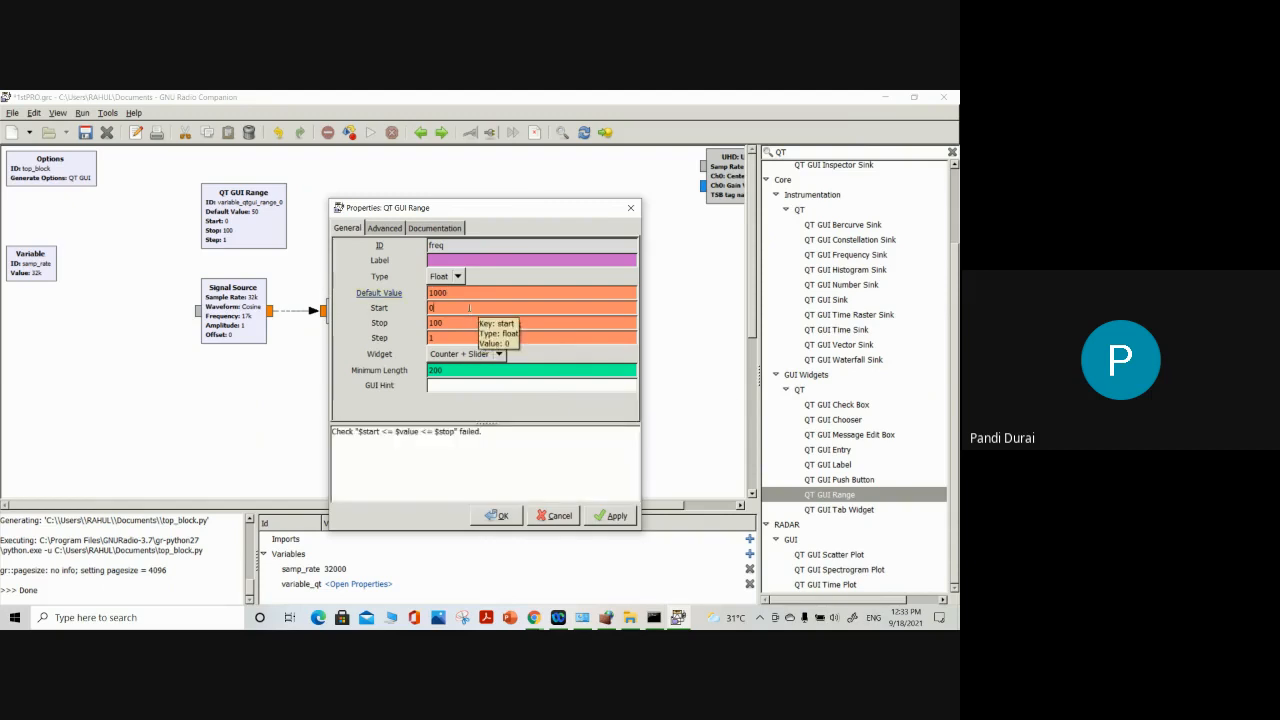
key(BackSpace)
text(10)
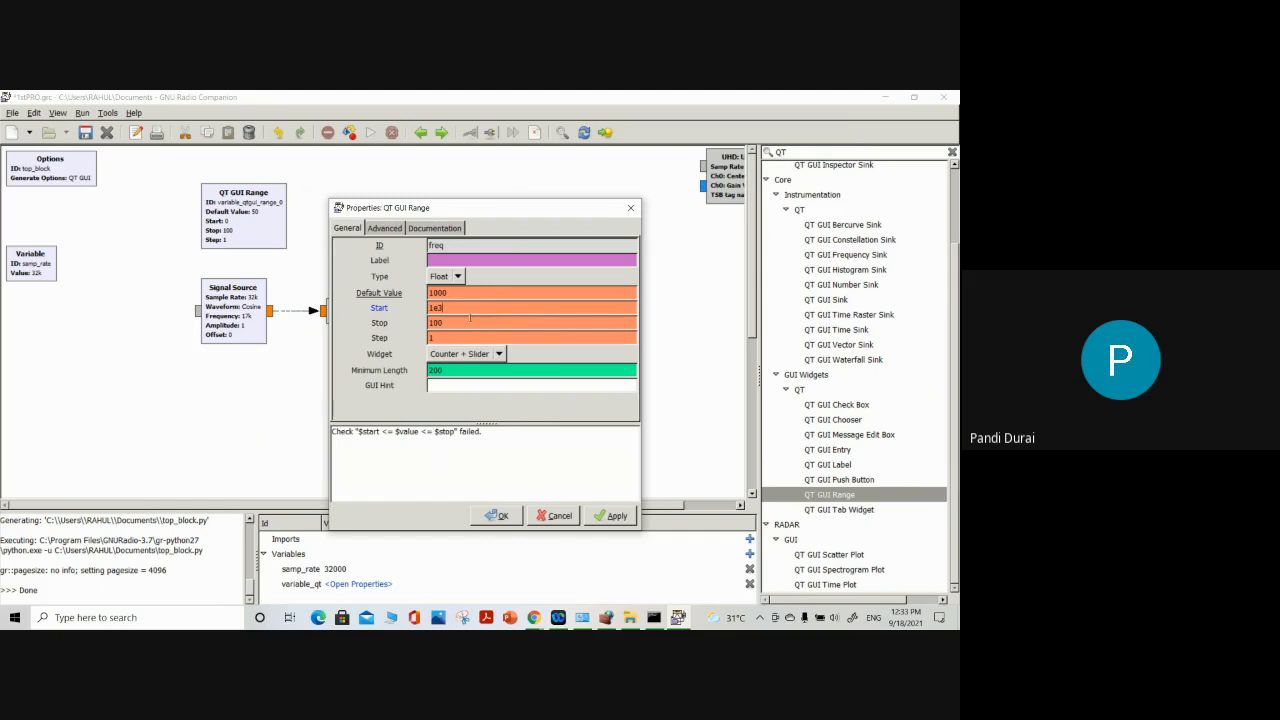
click(465, 325)
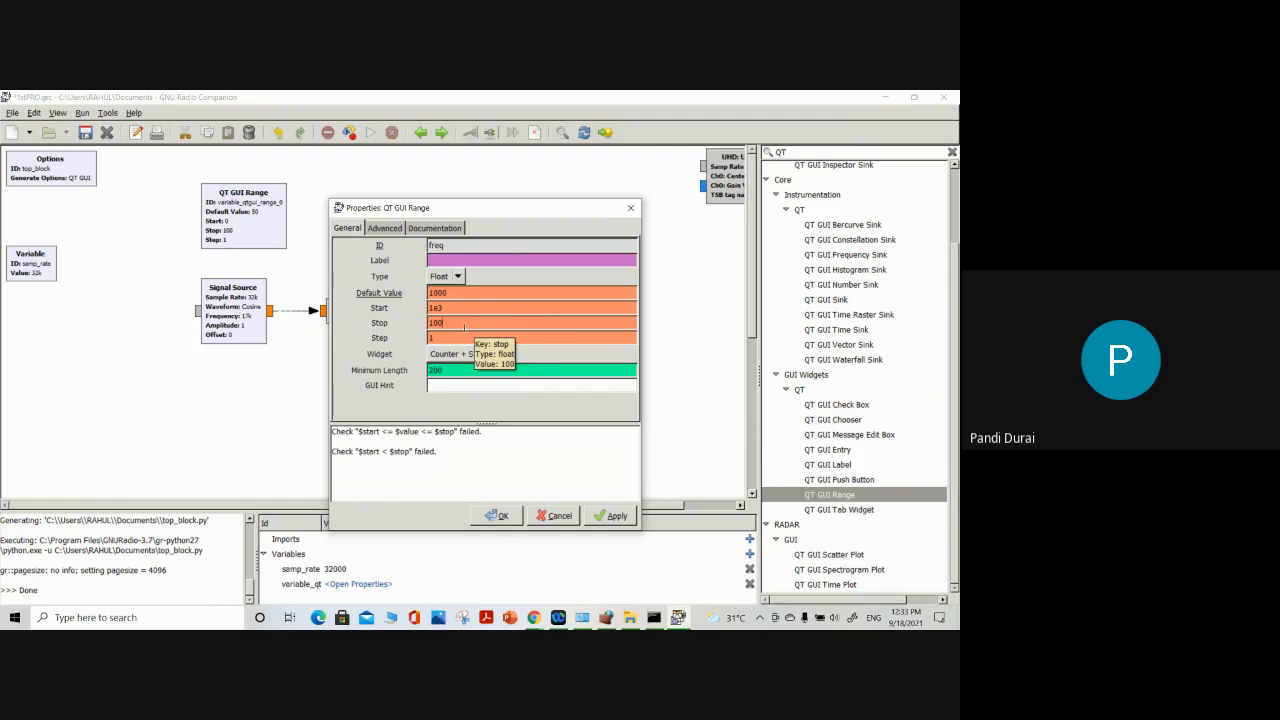
key(BackSpace)
key(BackSpace)
text(5)
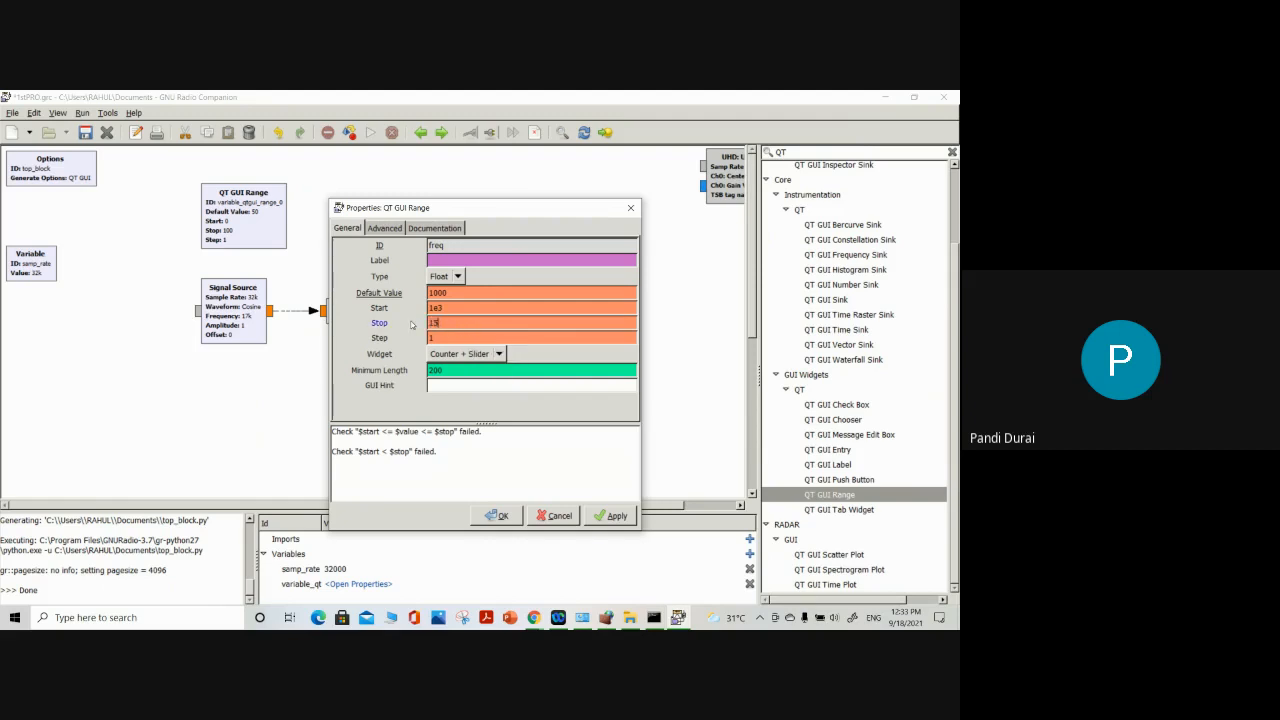
text(e3)
Set the freq range's step to 100, apply the properties and close the dialog
click(441, 337)
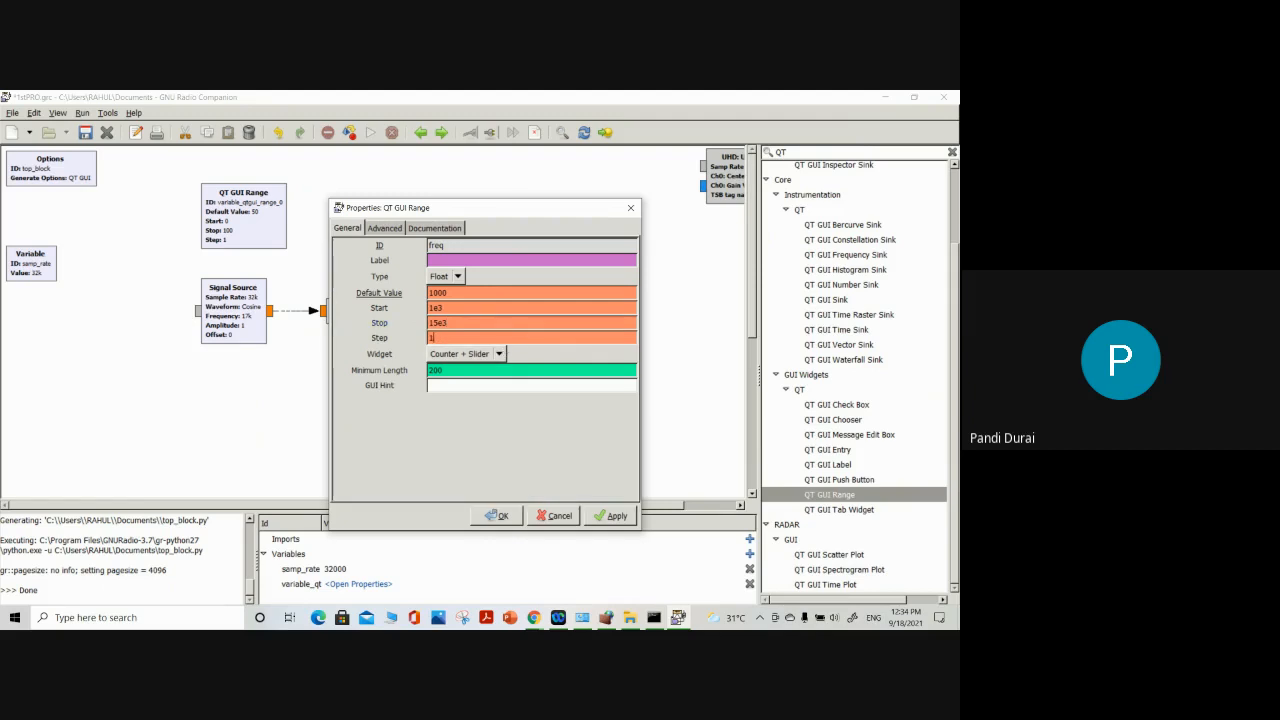
double_click(439, 337)
text(100)
click(610, 515)
click(497, 515)
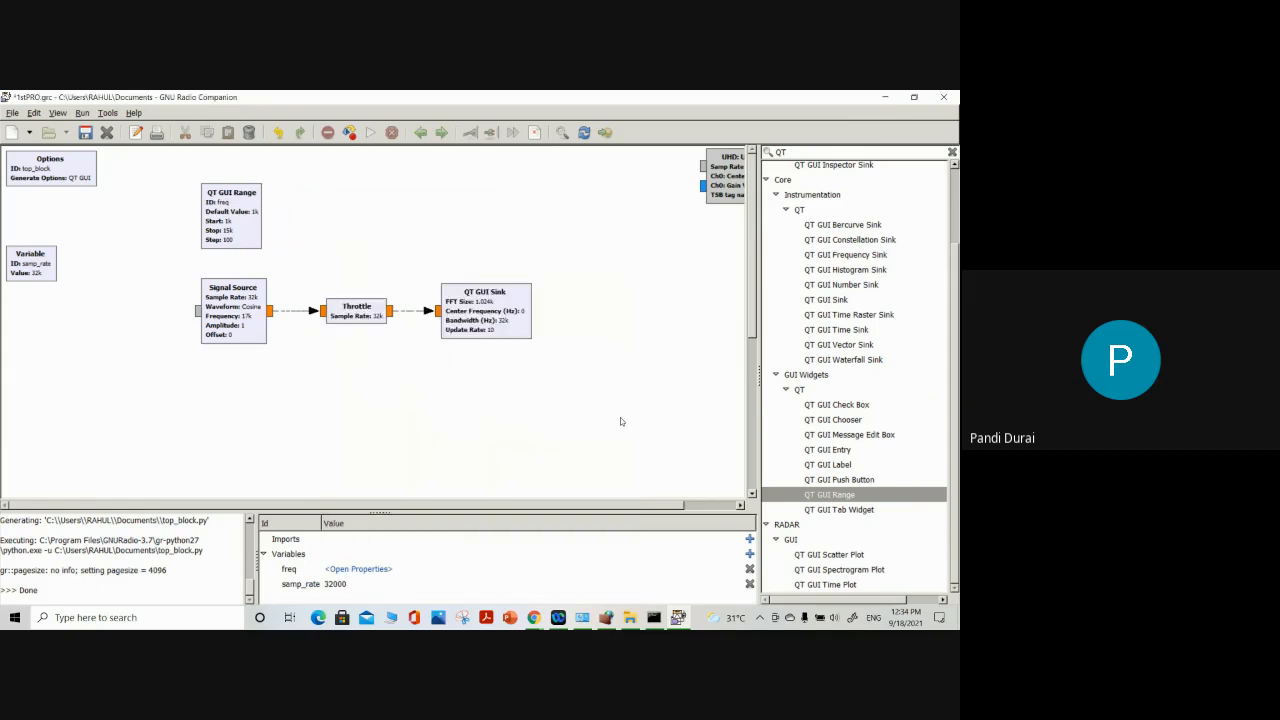
Set the Signal Source's frequency to the variable freq and apply the change
double_click(258, 290)
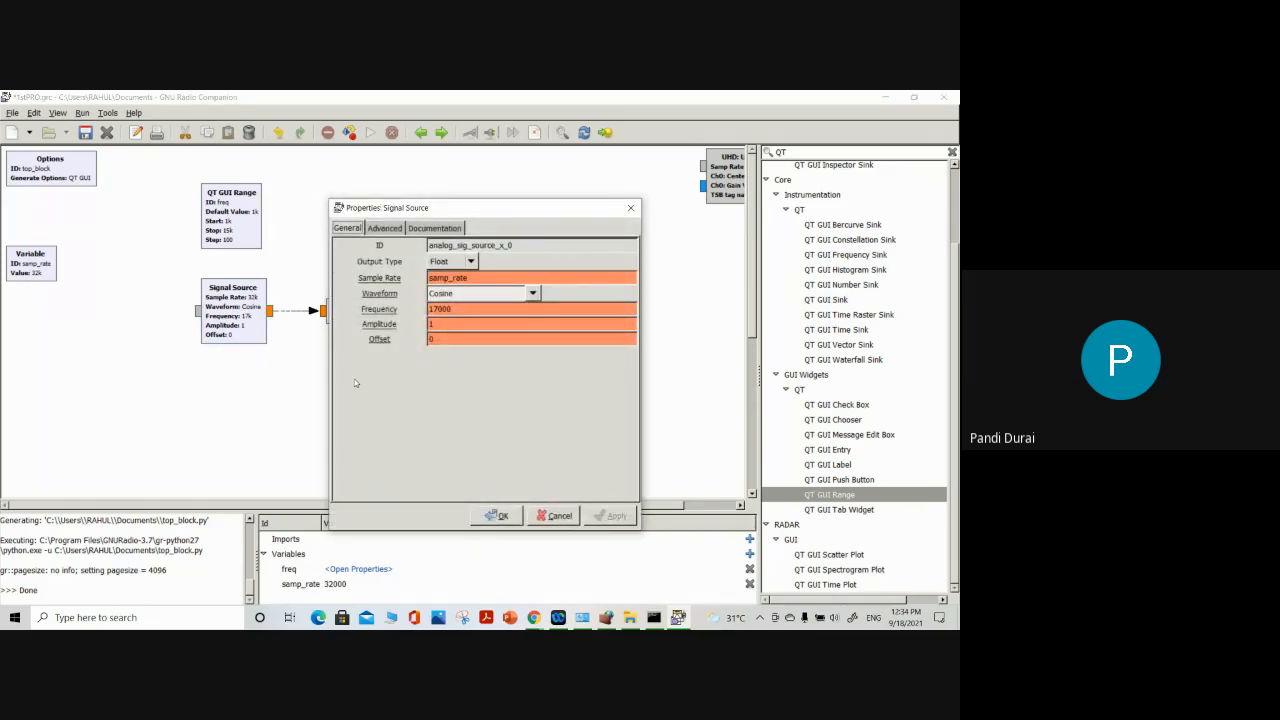
drag(453, 309, 424, 310)
text(freq)
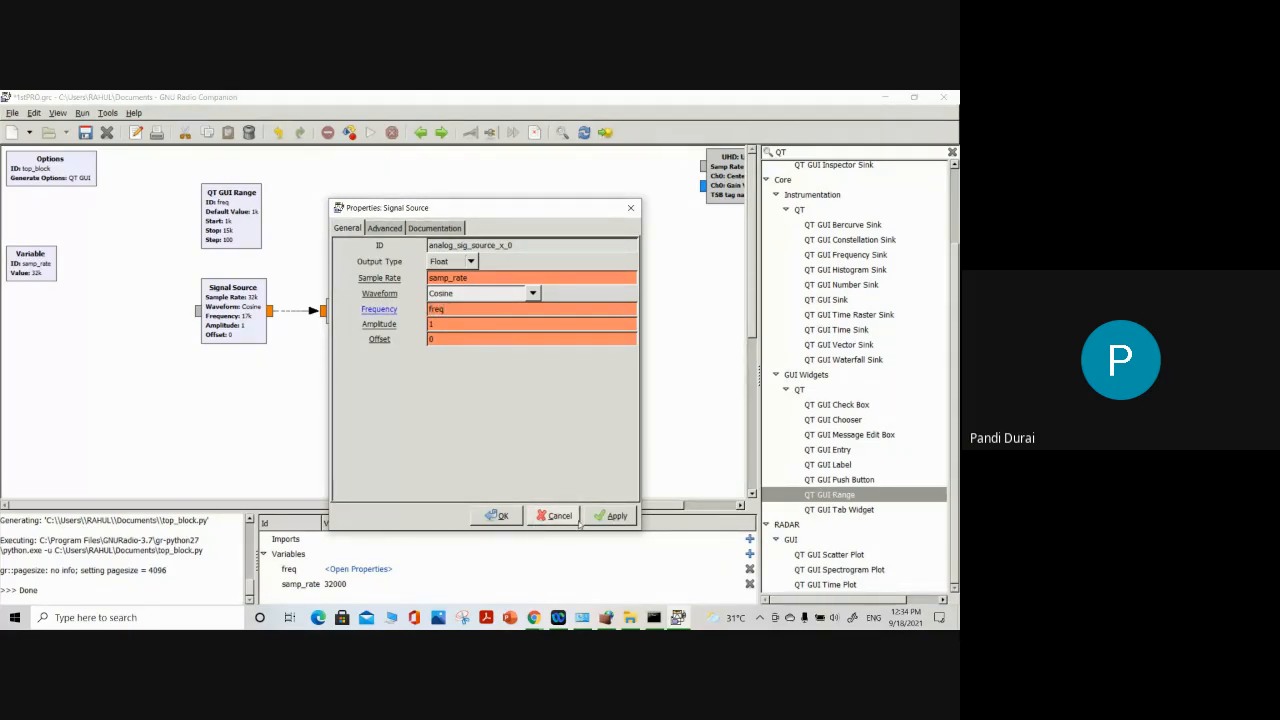
click(612, 516)
click(500, 516)
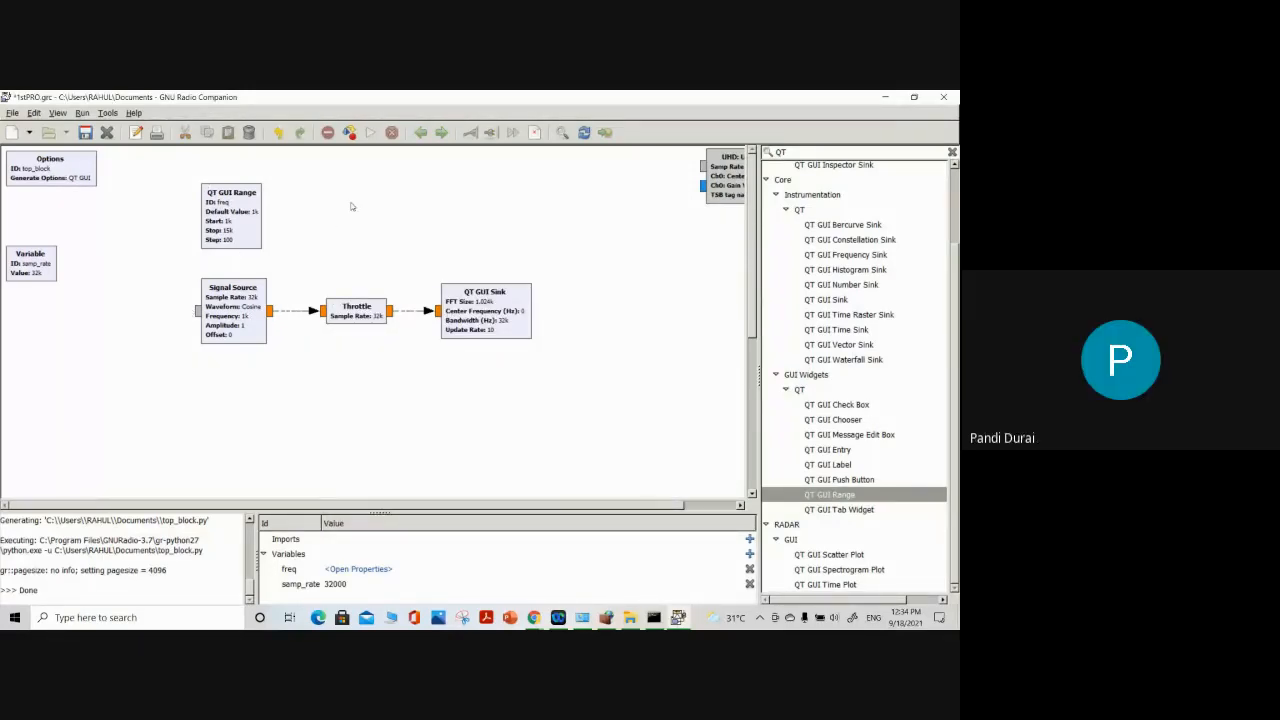
Run the flow graph, raise freq to 1500 and view the signal in the time domain display
click(370, 132)
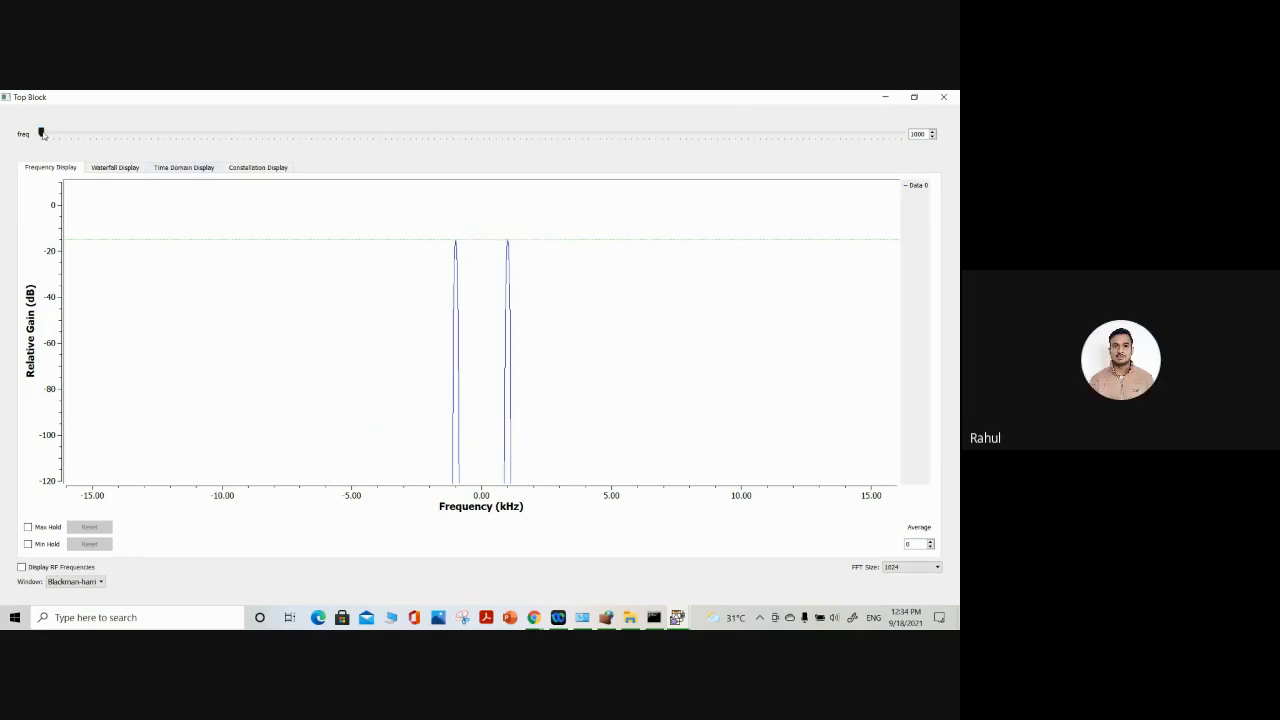
drag(42, 134, 71, 133)
click(172, 169)
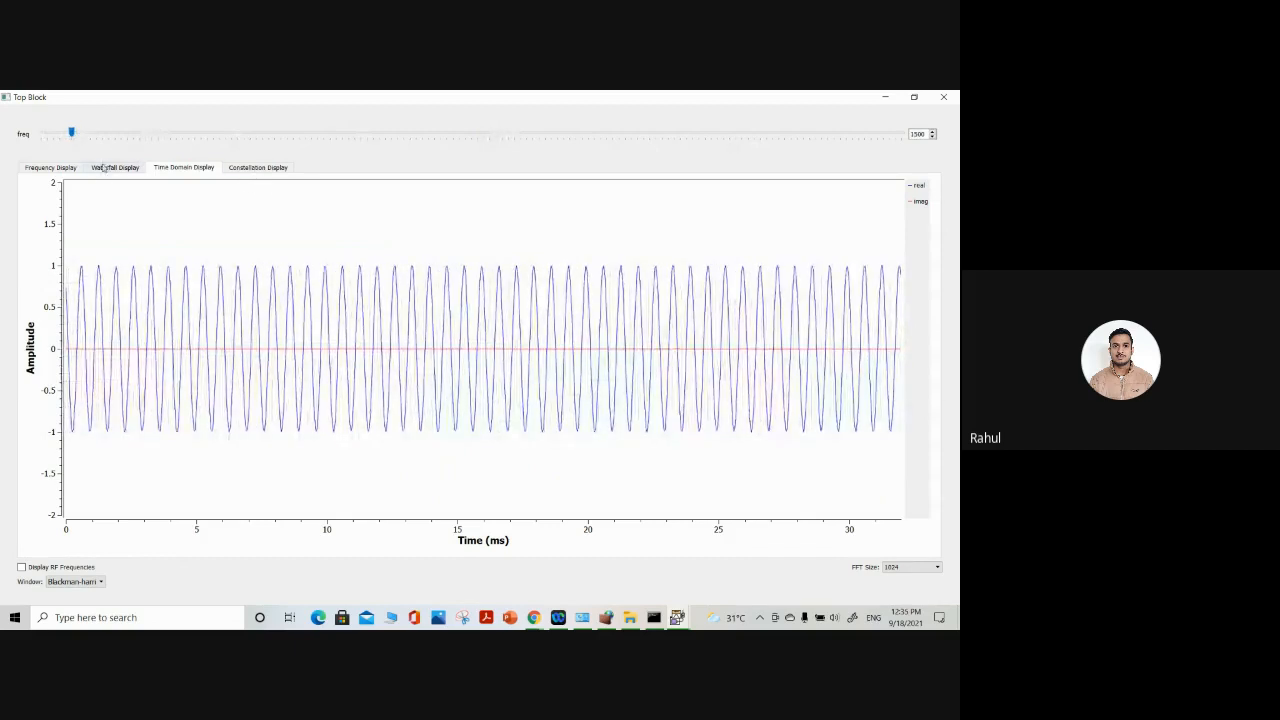
Examine the waterfall display while raising freq to 2400 and on to 3600, and close the output window
click(101, 168)
drag(71, 133, 126, 133)
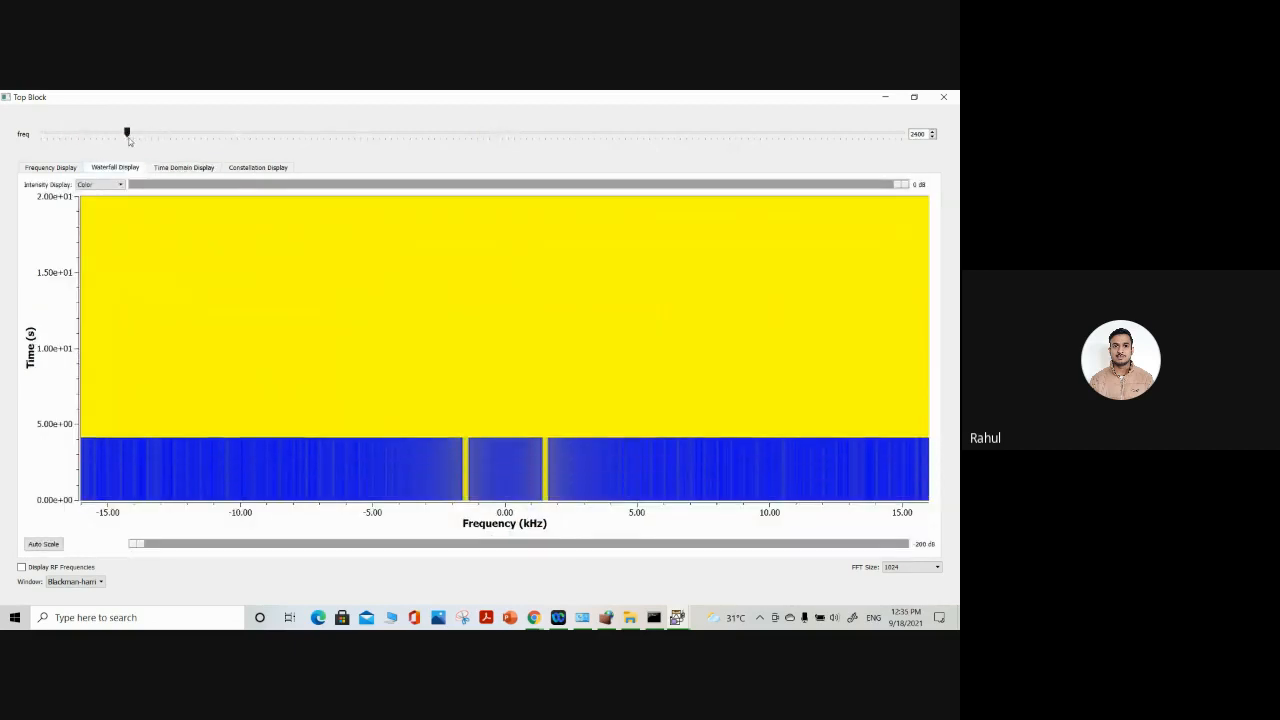
click(200, 134)
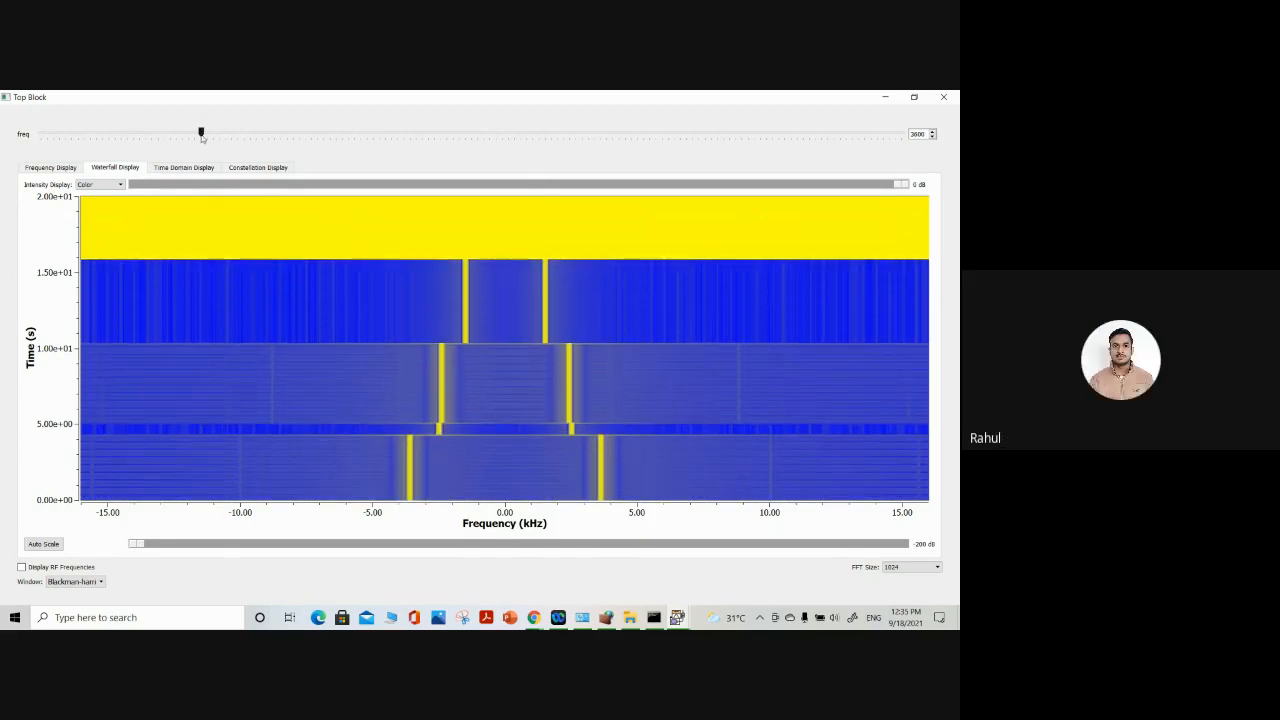
click(943, 97)
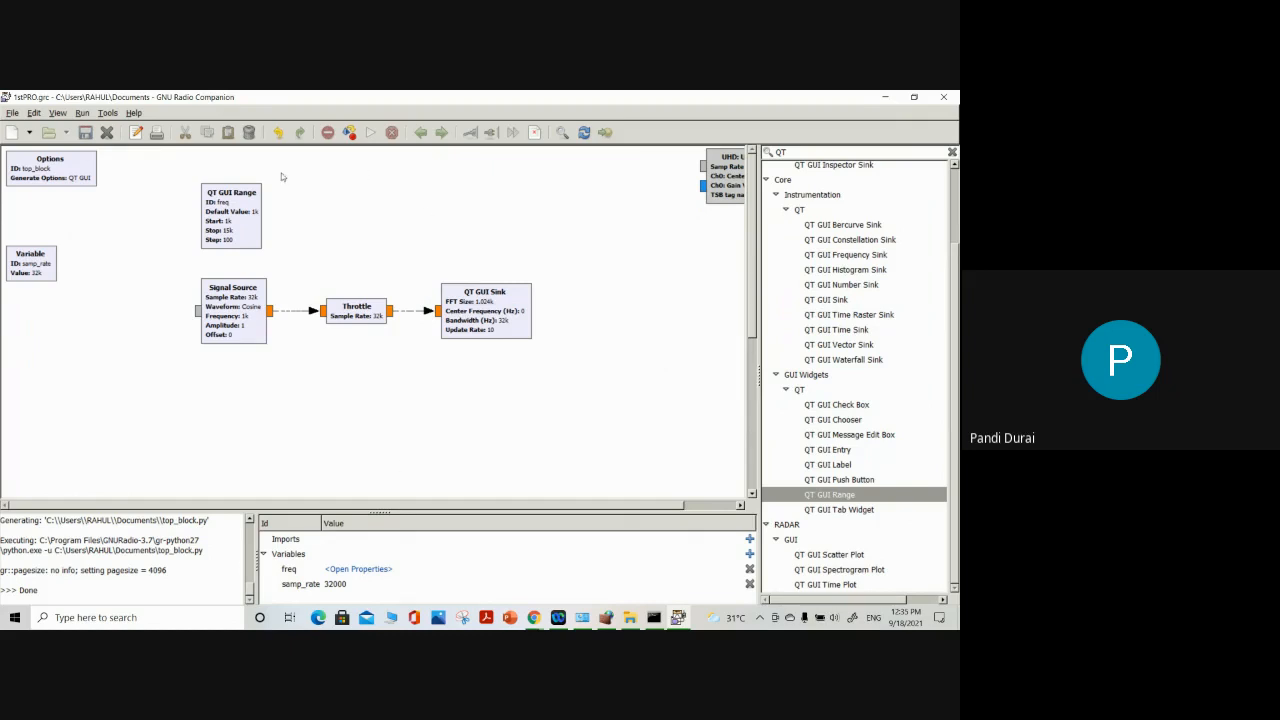
Move the Range, Signal Source, Throttle and Sink blocks together down and to the left, and set the Signal Source waveform to Square
drag(166, 157, 590, 406)
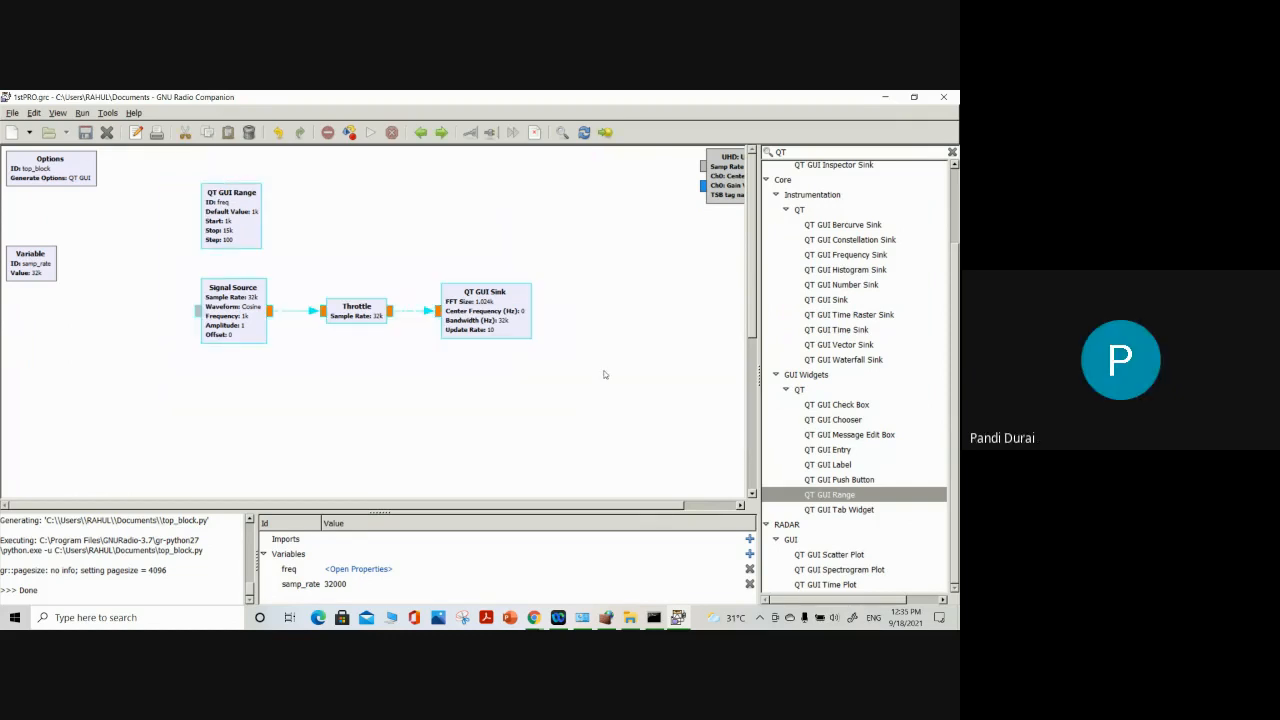
drag(497, 332, 437, 357)
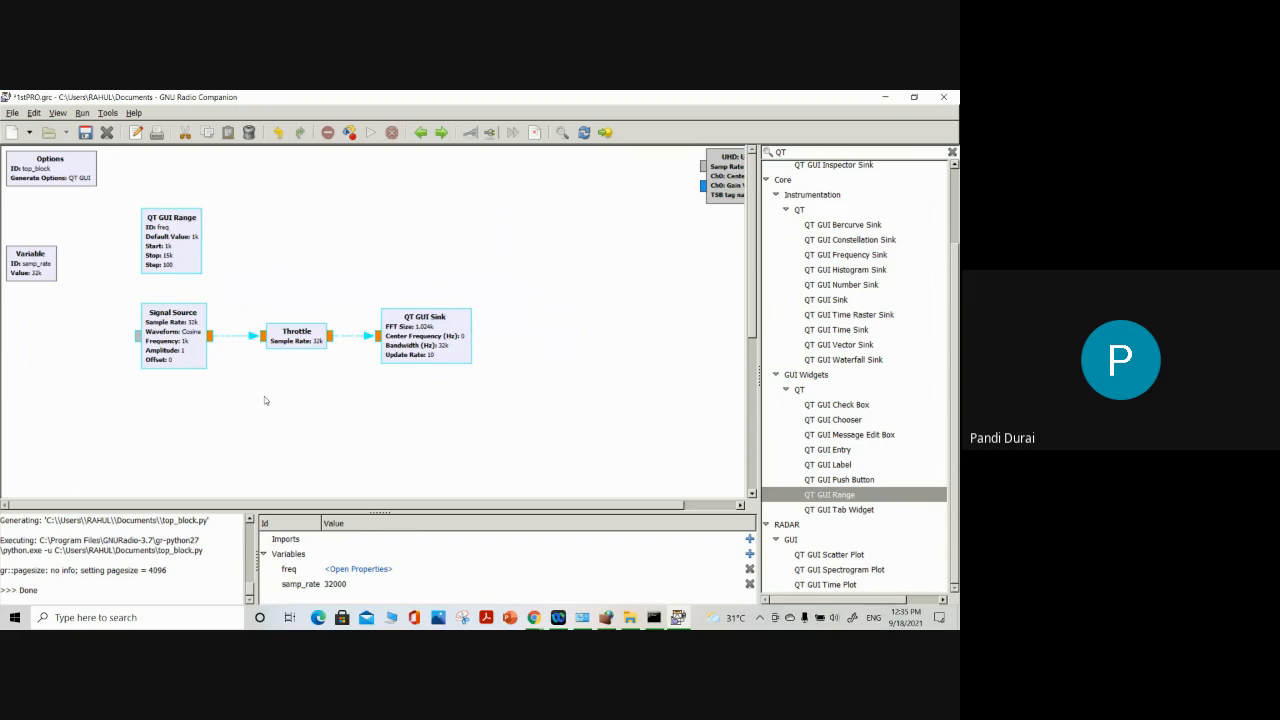
double_click(194, 347)
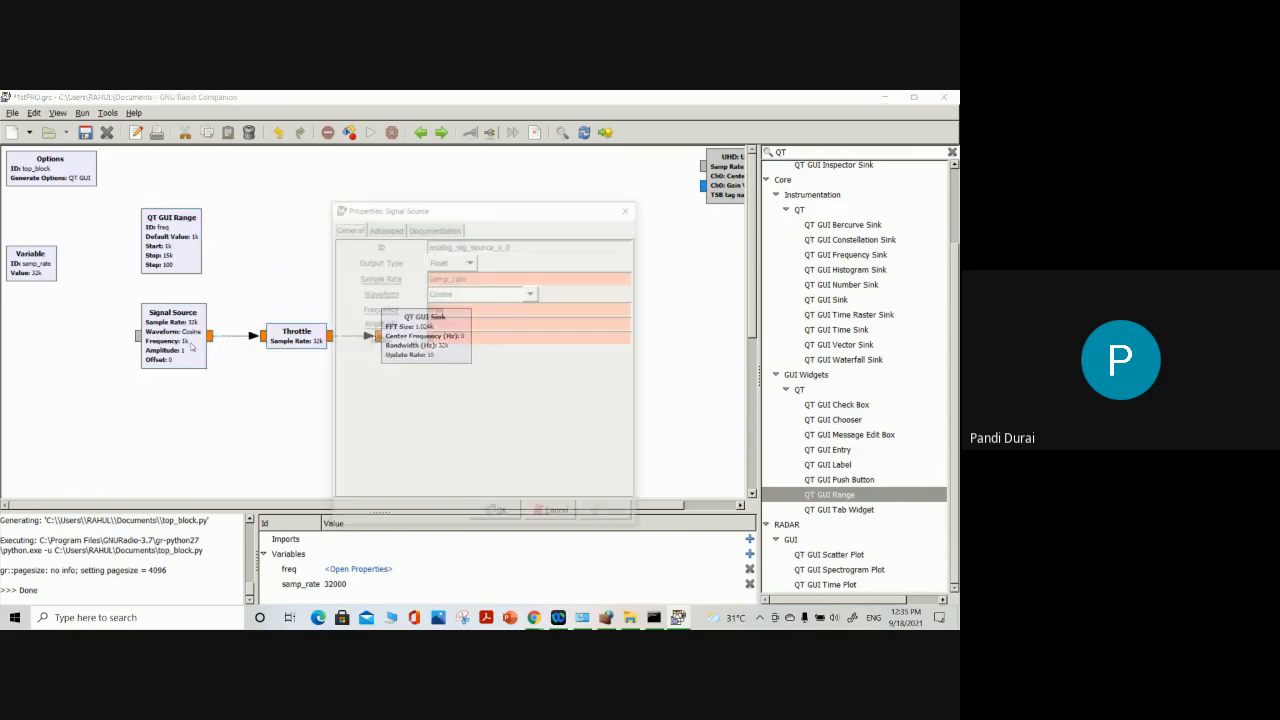
click(480, 293)
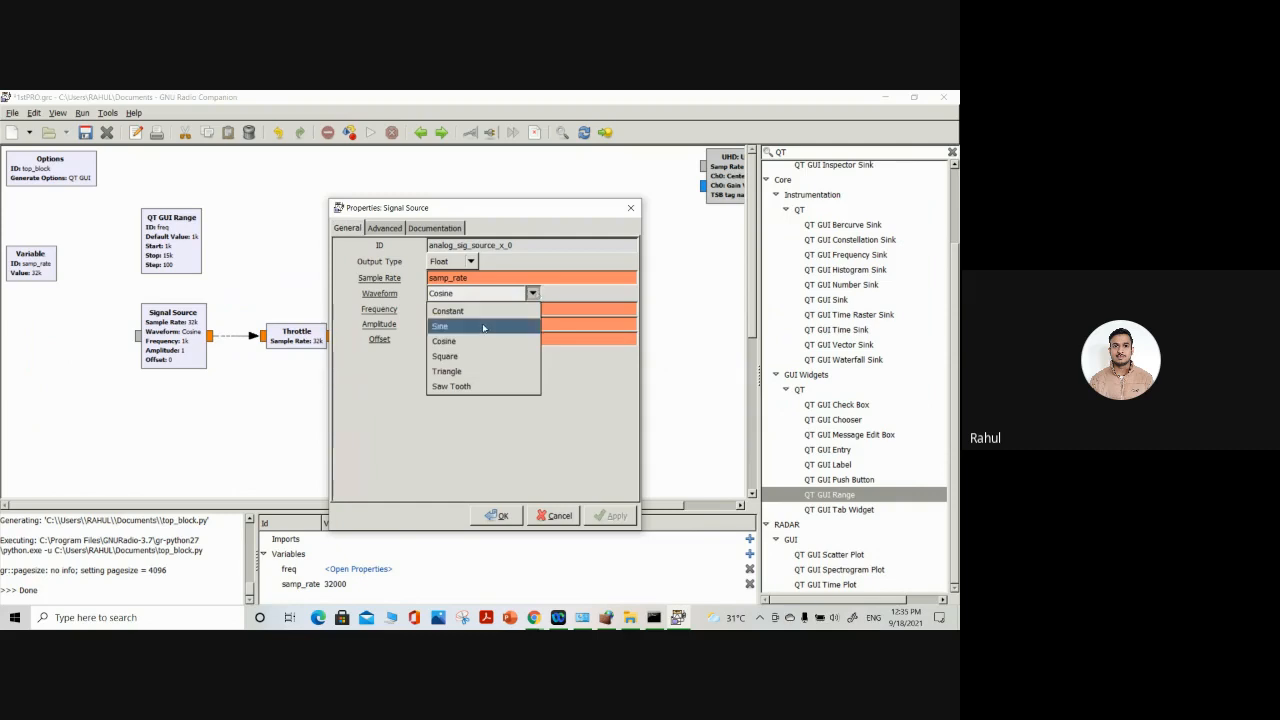
click(450, 358)
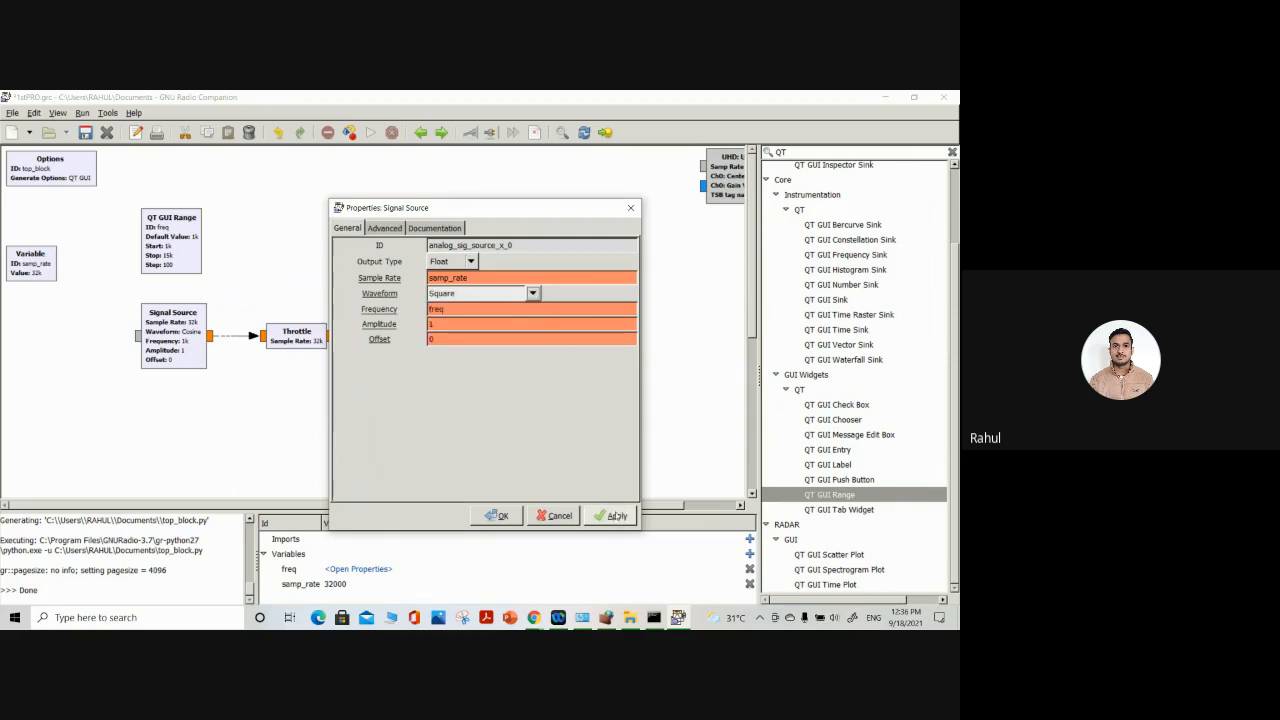
click(497, 515)
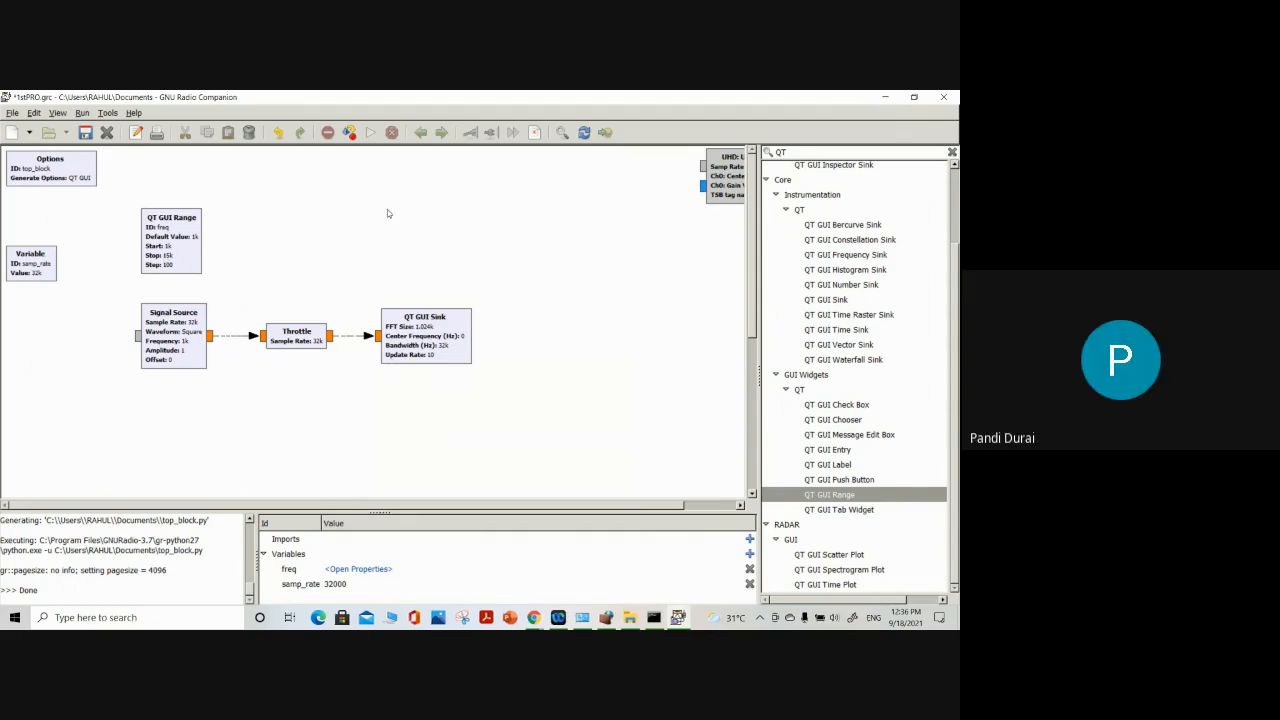
Run the flow graph, examine the square wave in the time domain and frequency displays, and reduce the output window from full screen
click(372, 134)
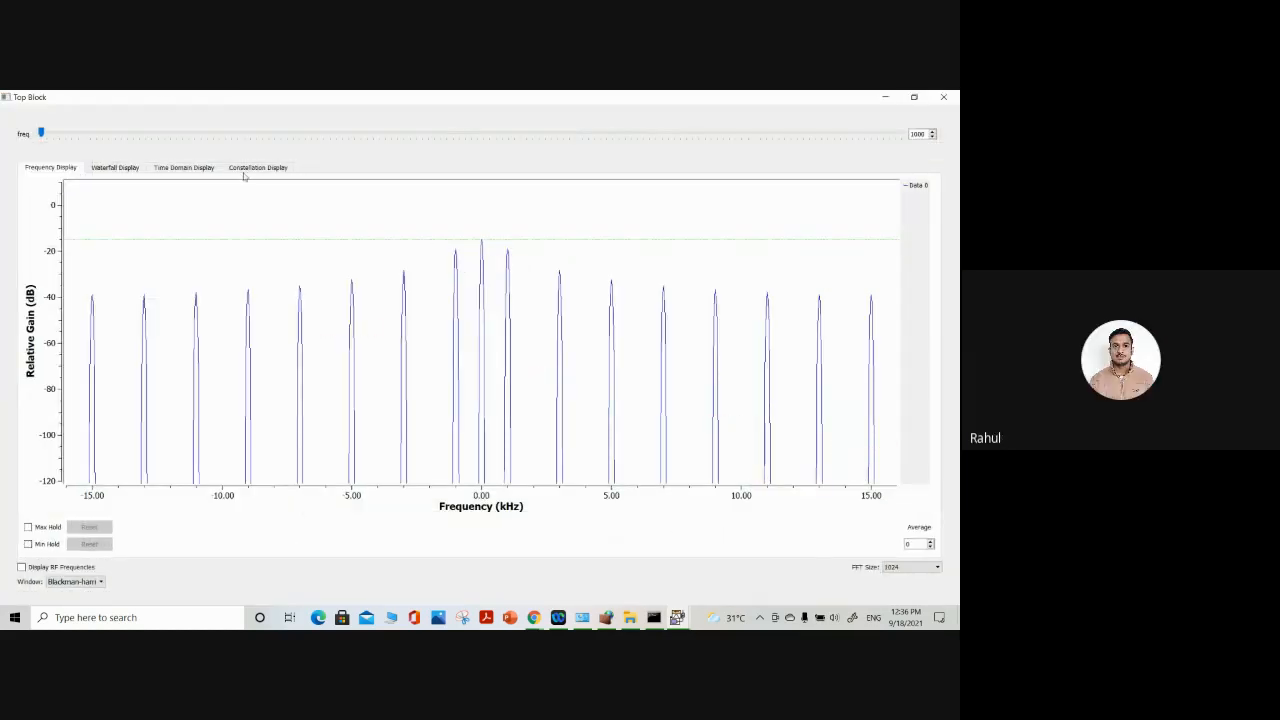
click(184, 168)
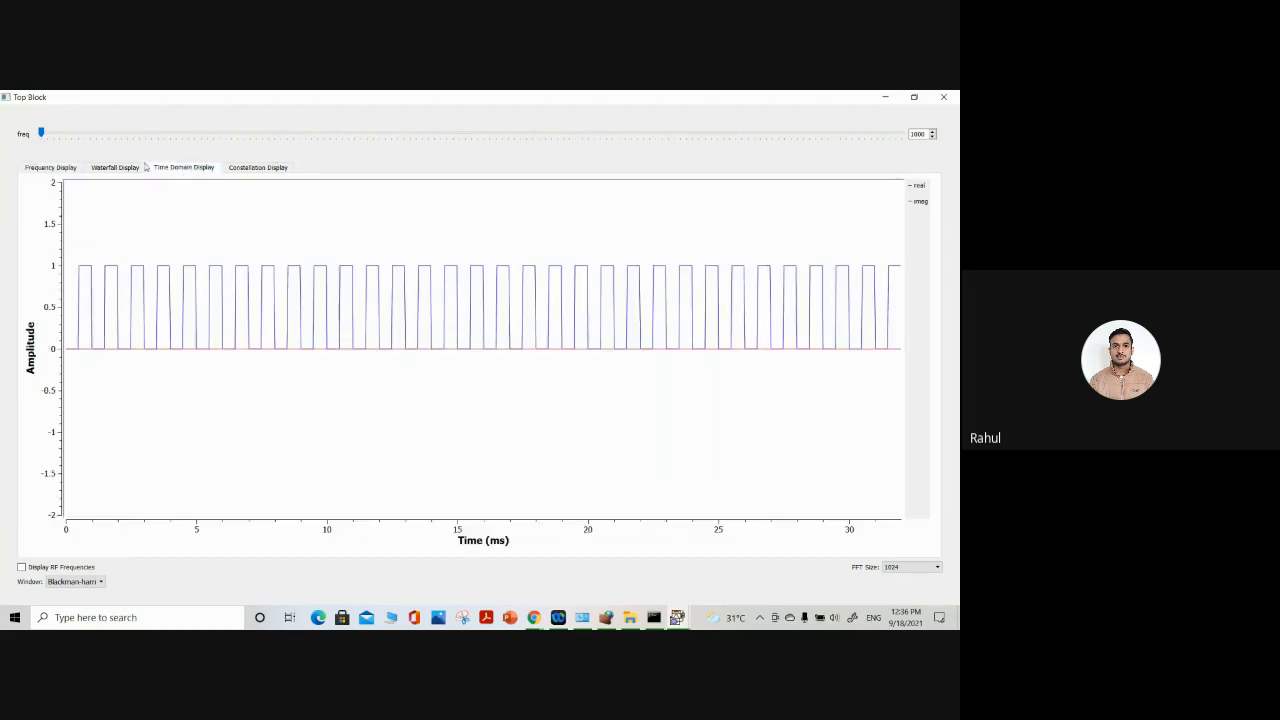
click(47, 169)
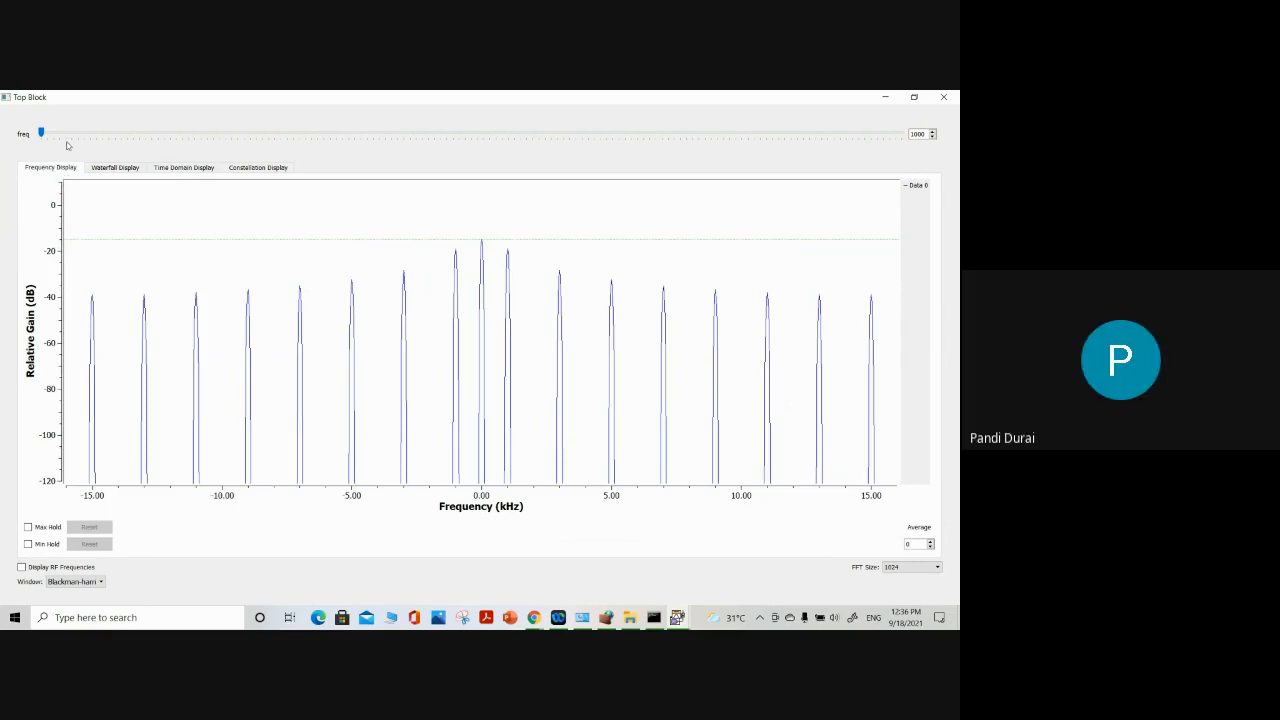
mouse_move(41, 133)
mouse_down()
mouse_move(54, 135)
mouse_move(41, 135)
mouse_up()
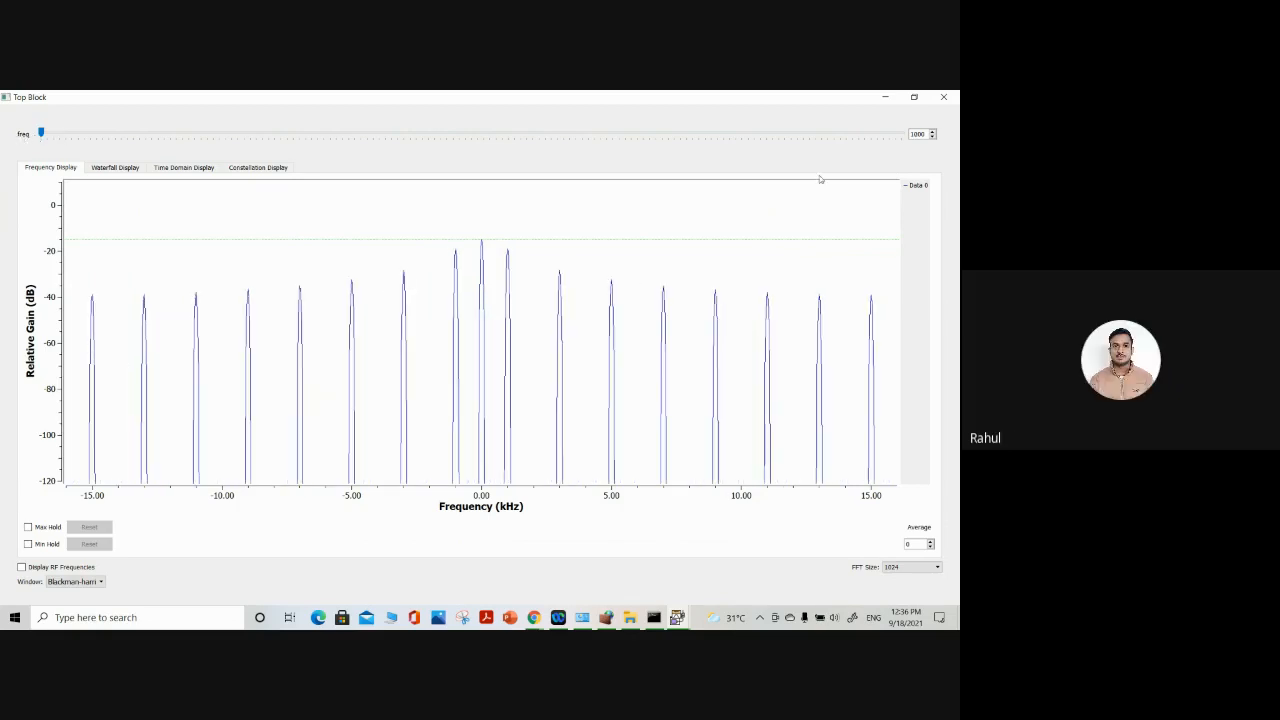
click(913, 97)
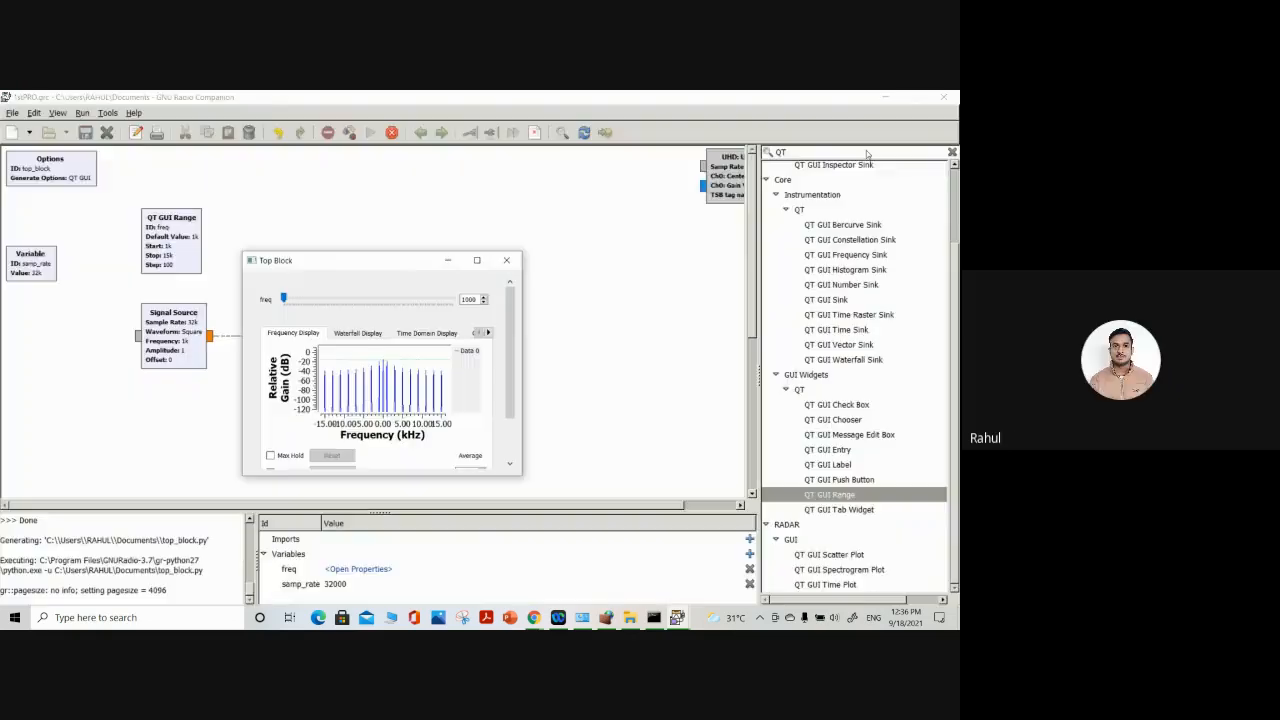
Close the output window, search the block library for "add" and place an Add block above the Throttle in the flow graph
click(506, 260)
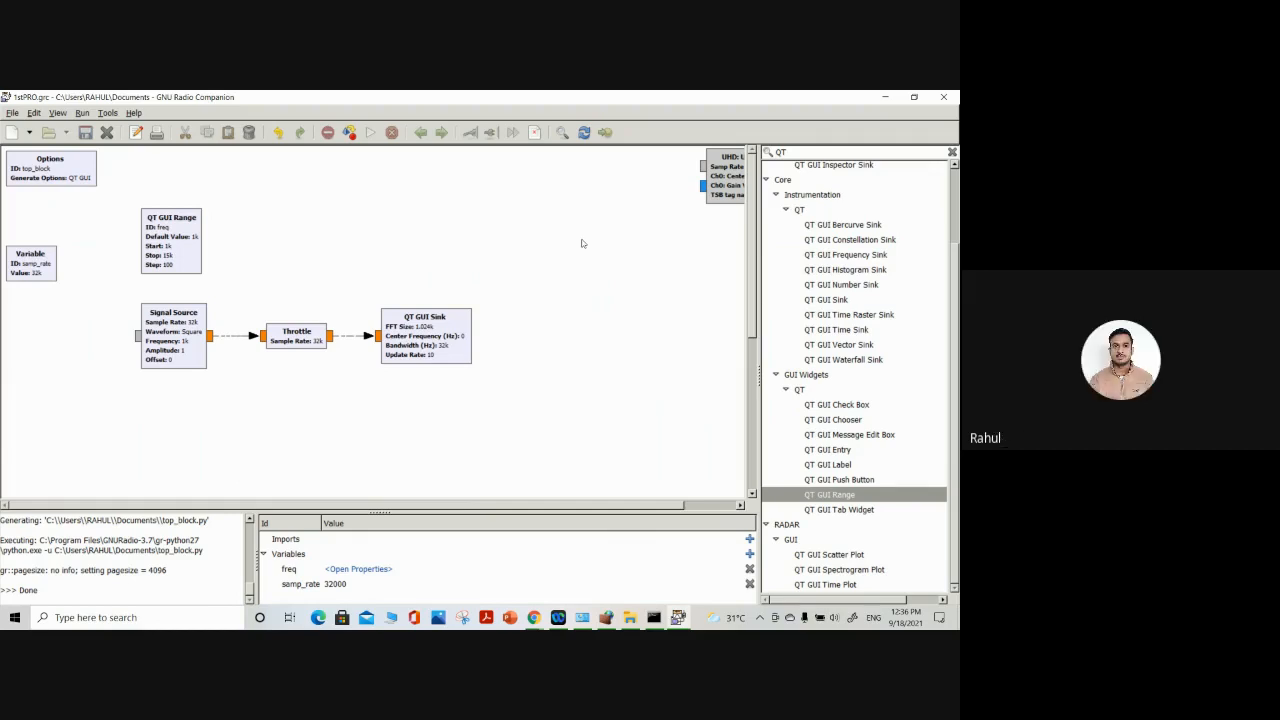
text(ad)
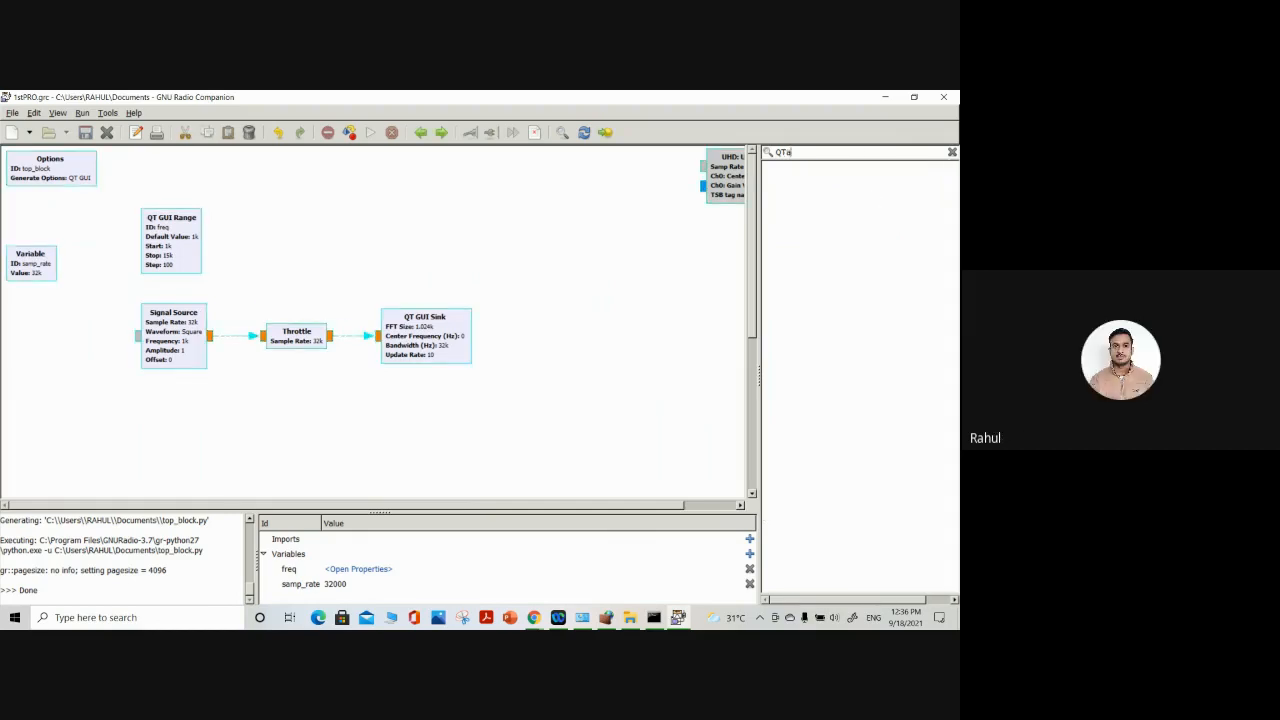
key(BackSpace)
key(BackSpace)
key(BackSpace)
key(BackSpace)
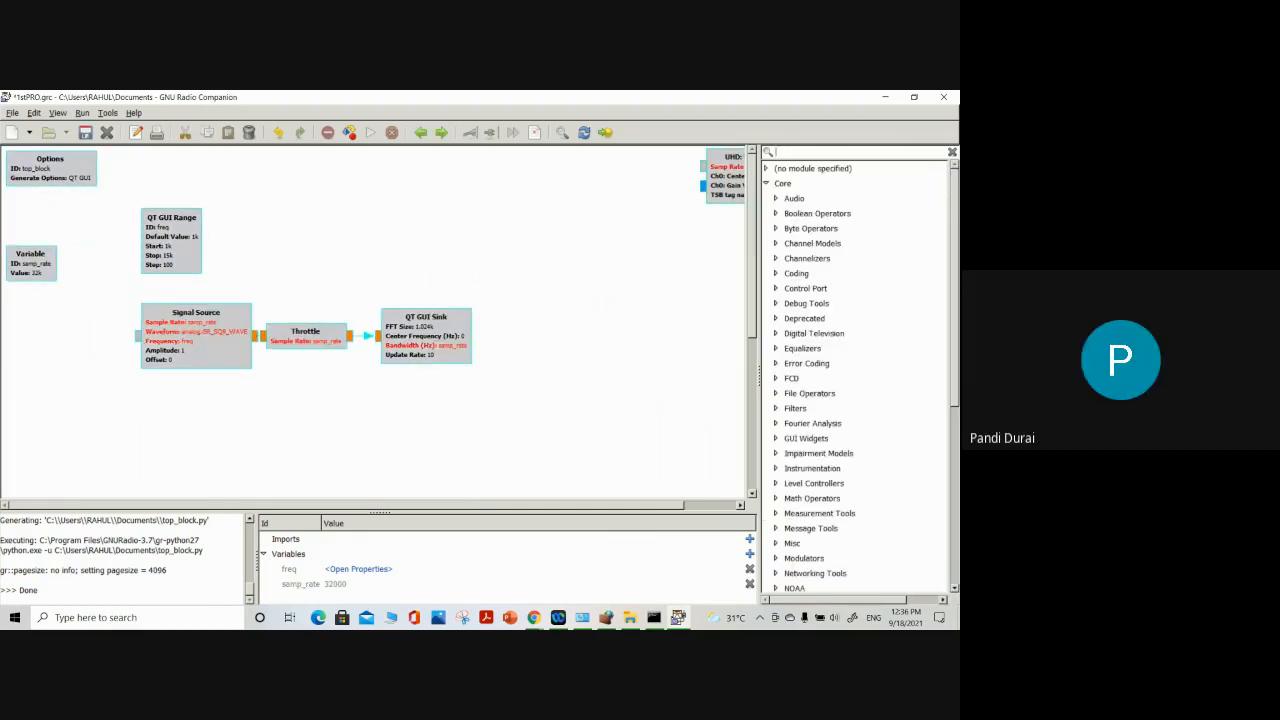
text(add)
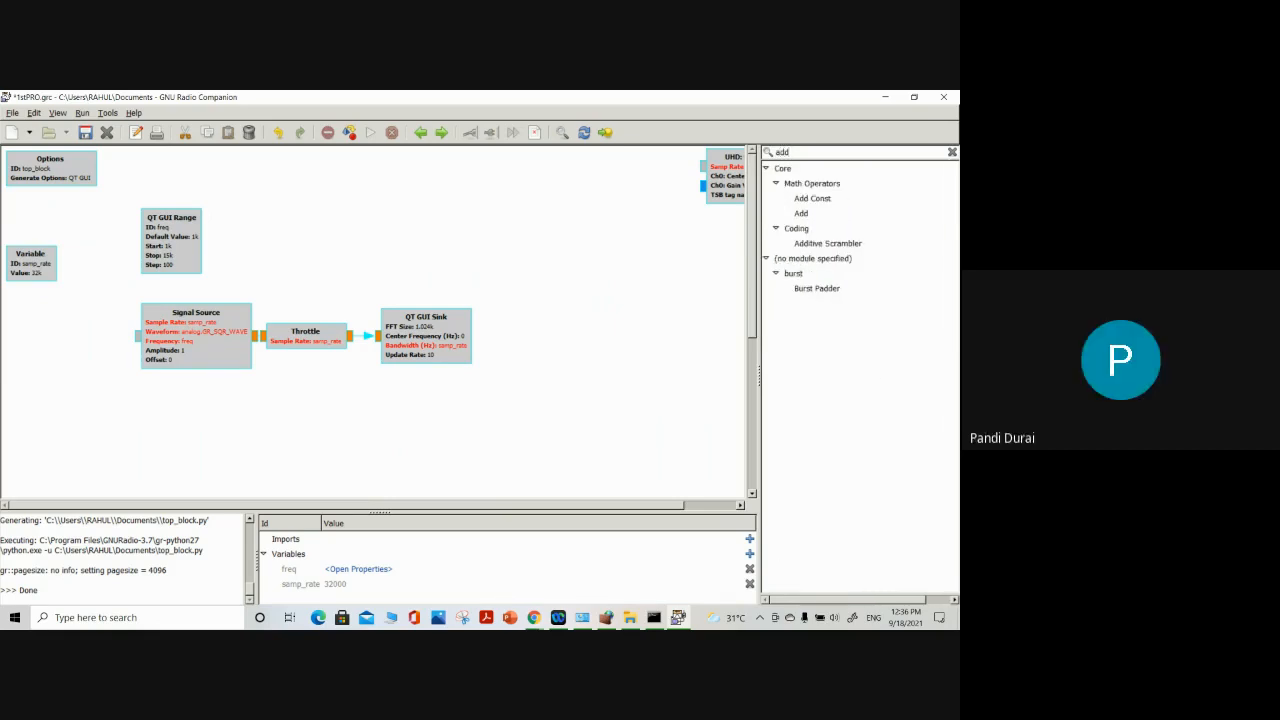
click(801, 213)
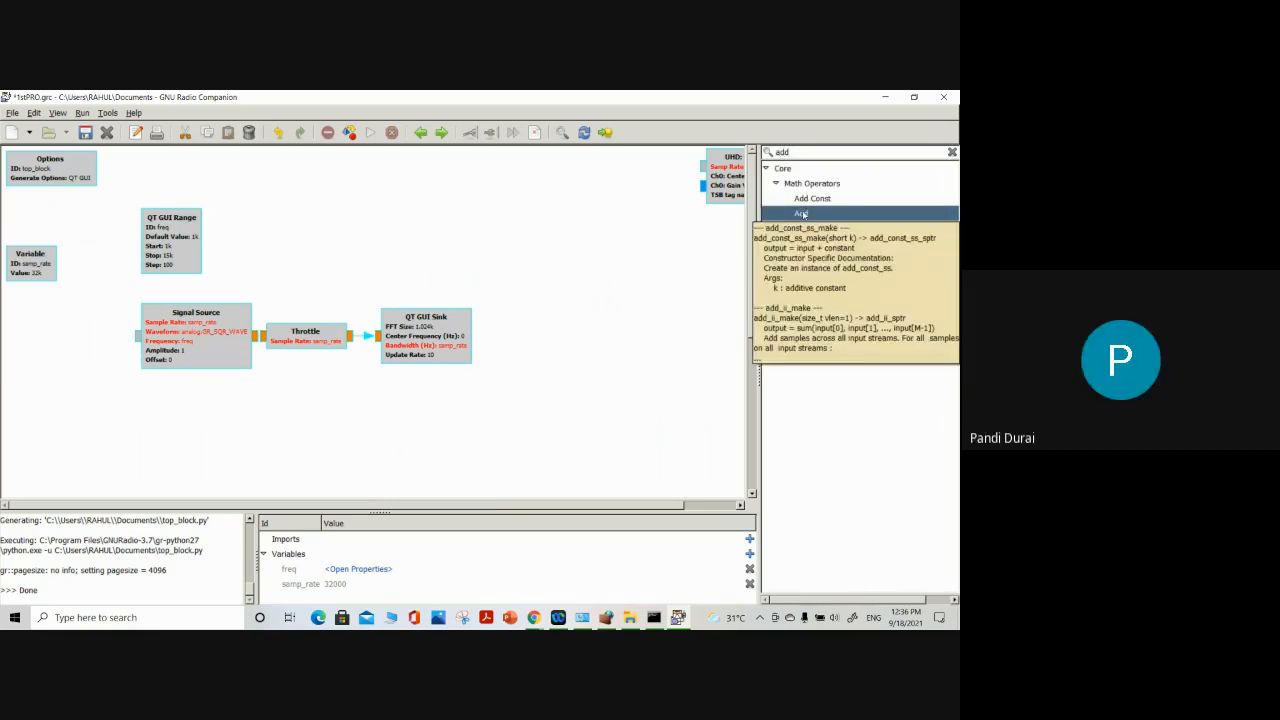
double_click(801, 213)
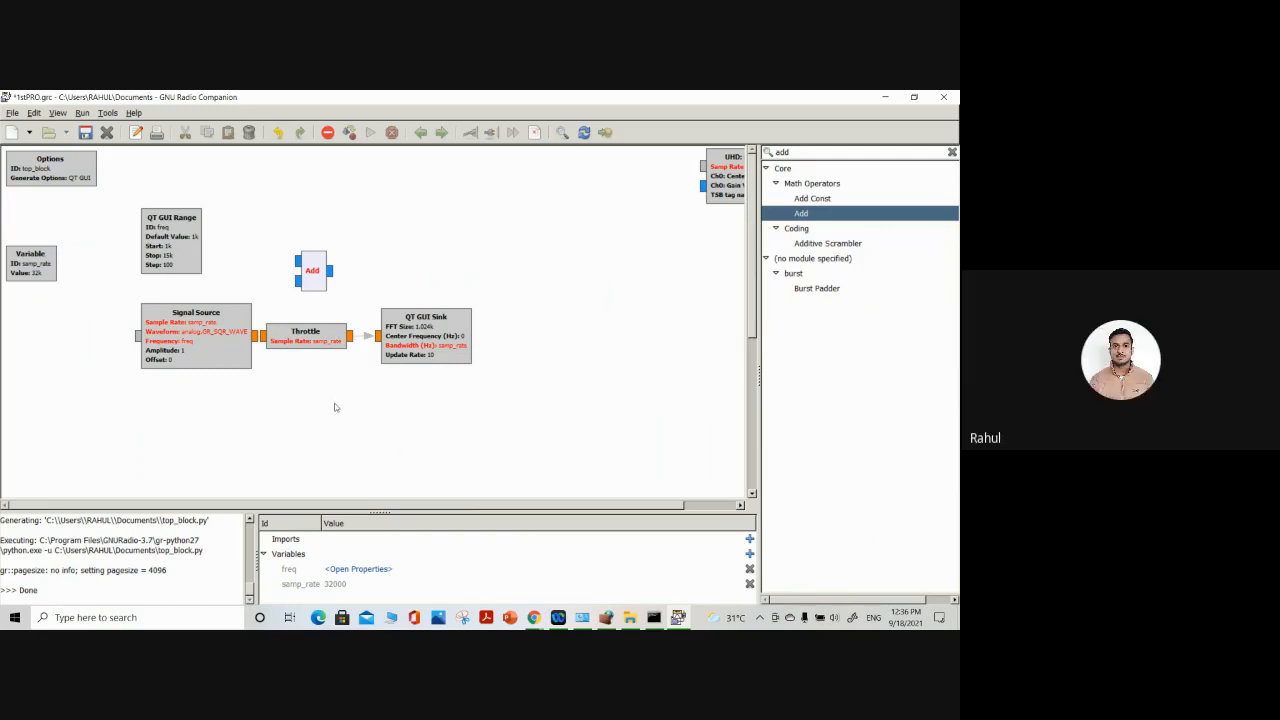
drag(314, 269, 360, 254)
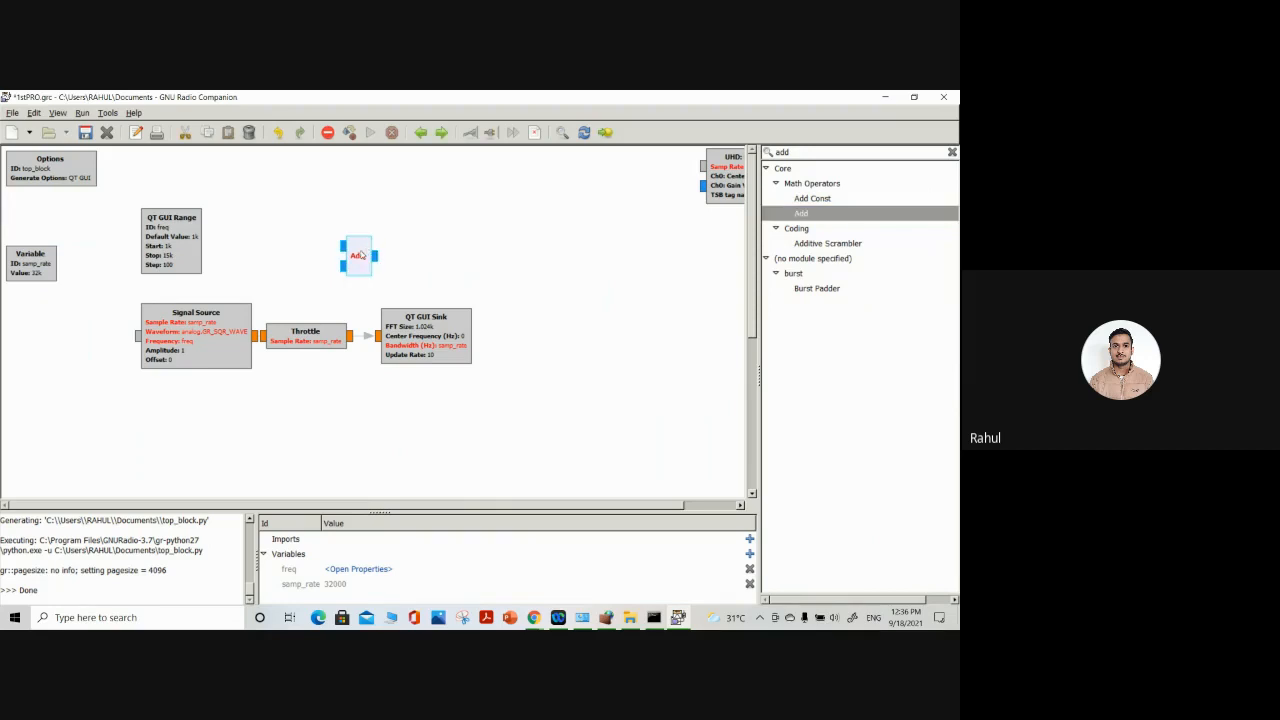
double_click(356, 259)
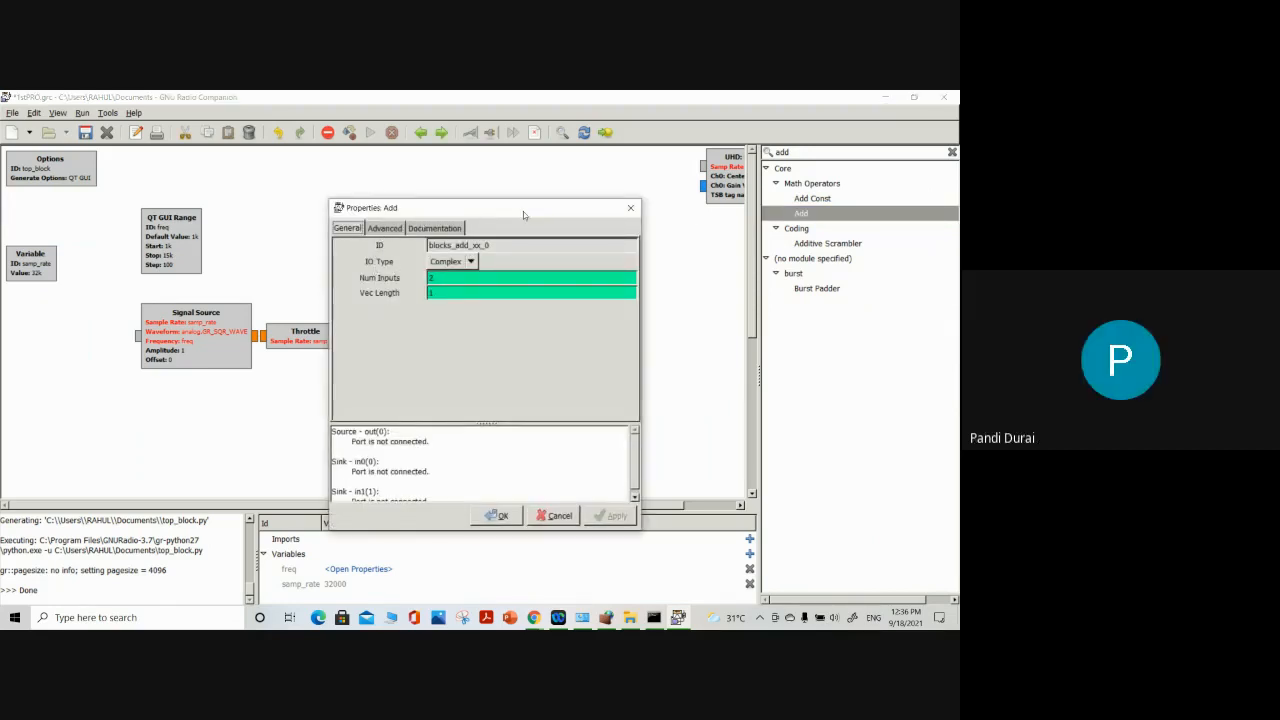
click(631, 209)
right_click(362, 260)
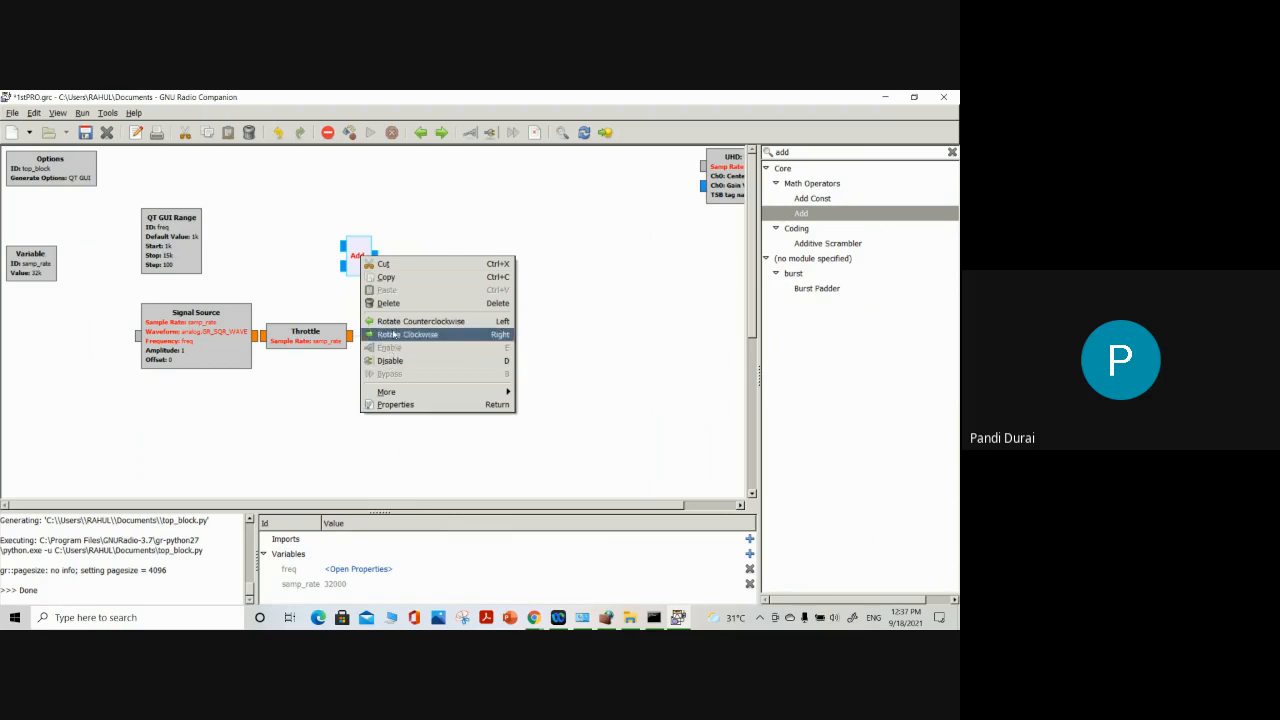
click(473, 222)
Enable the disabled Signal Source, Throttle and QT GUI Sink blocks
click(209, 349)
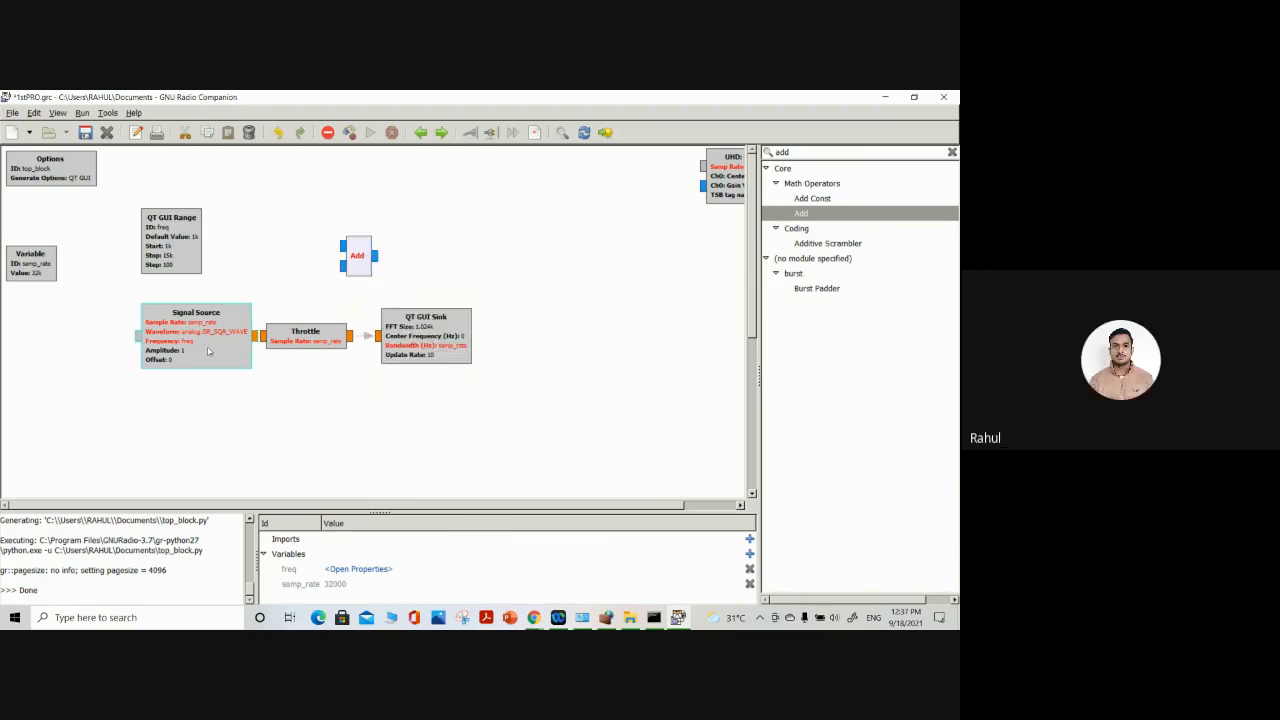
right_click(209, 349)
click(231, 438)
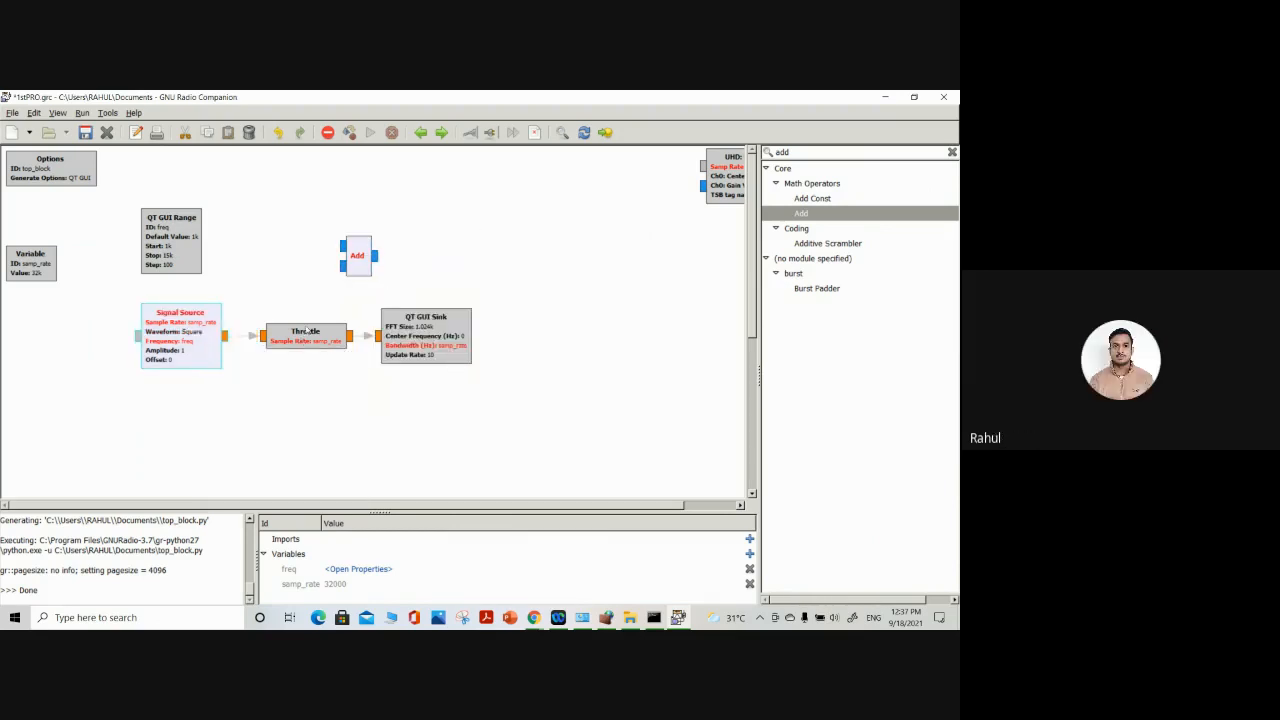
right_click(308, 328)
click(334, 416)
right_click(421, 350)
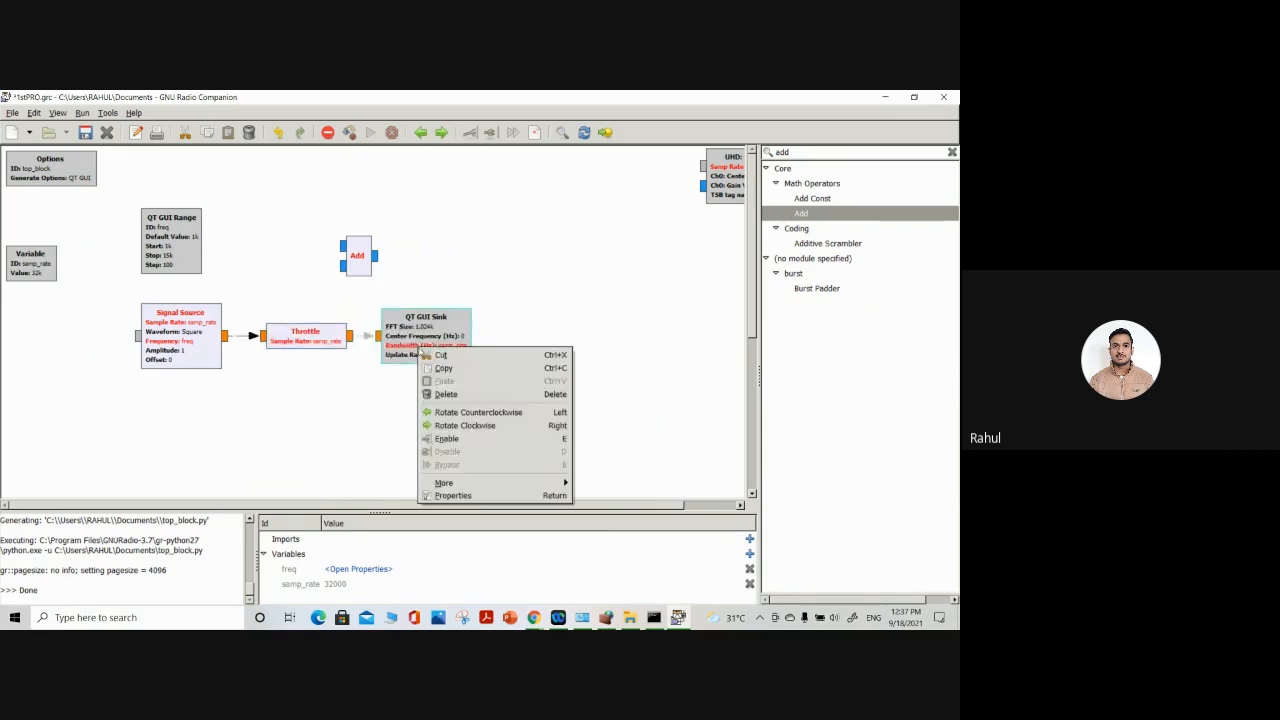
click(442, 432)
Enable the QT GUI Range, Options and samp_rate Variable blocks
click(248, 264)
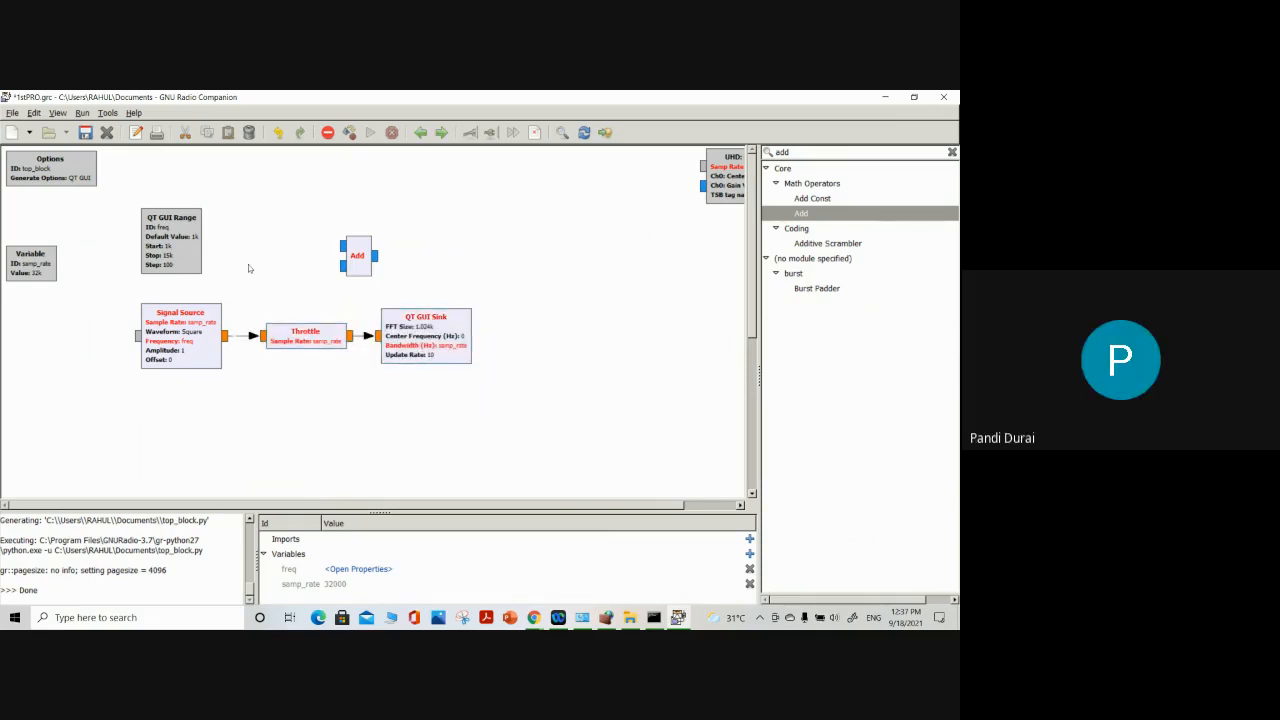
right_click(186, 251)
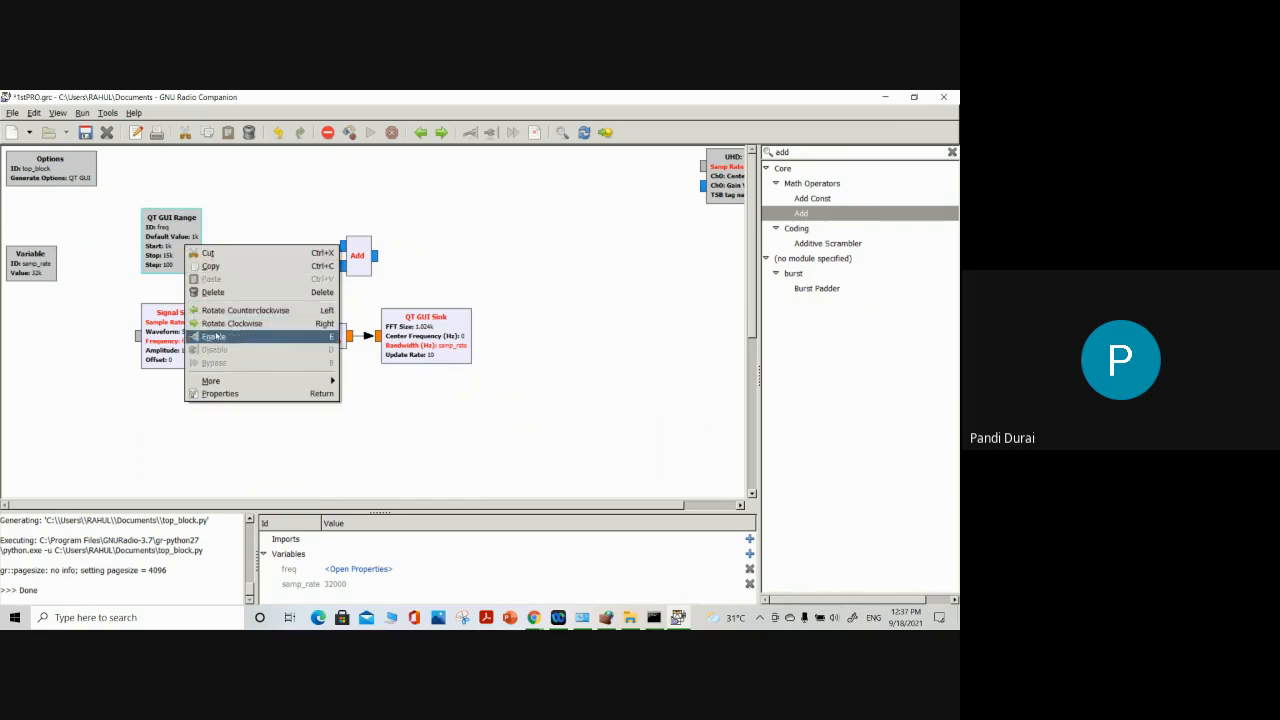
click(216, 338)
click(455, 258)
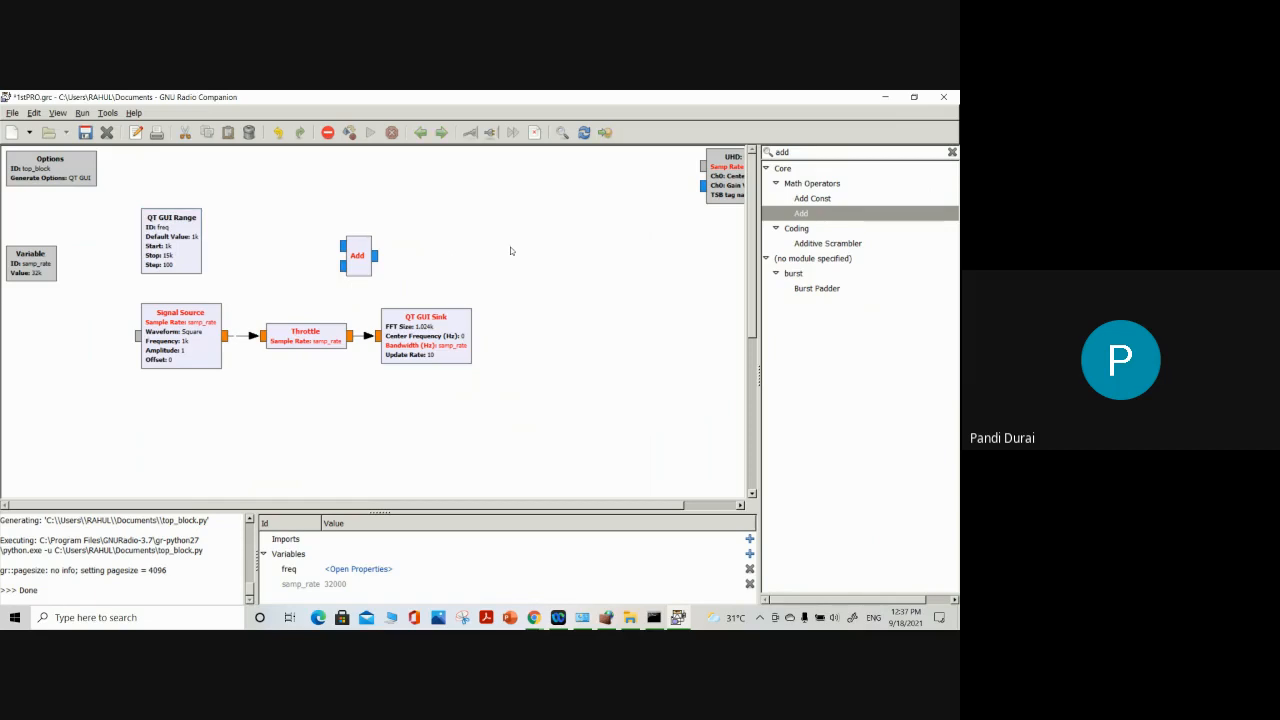
right_click(62, 176)
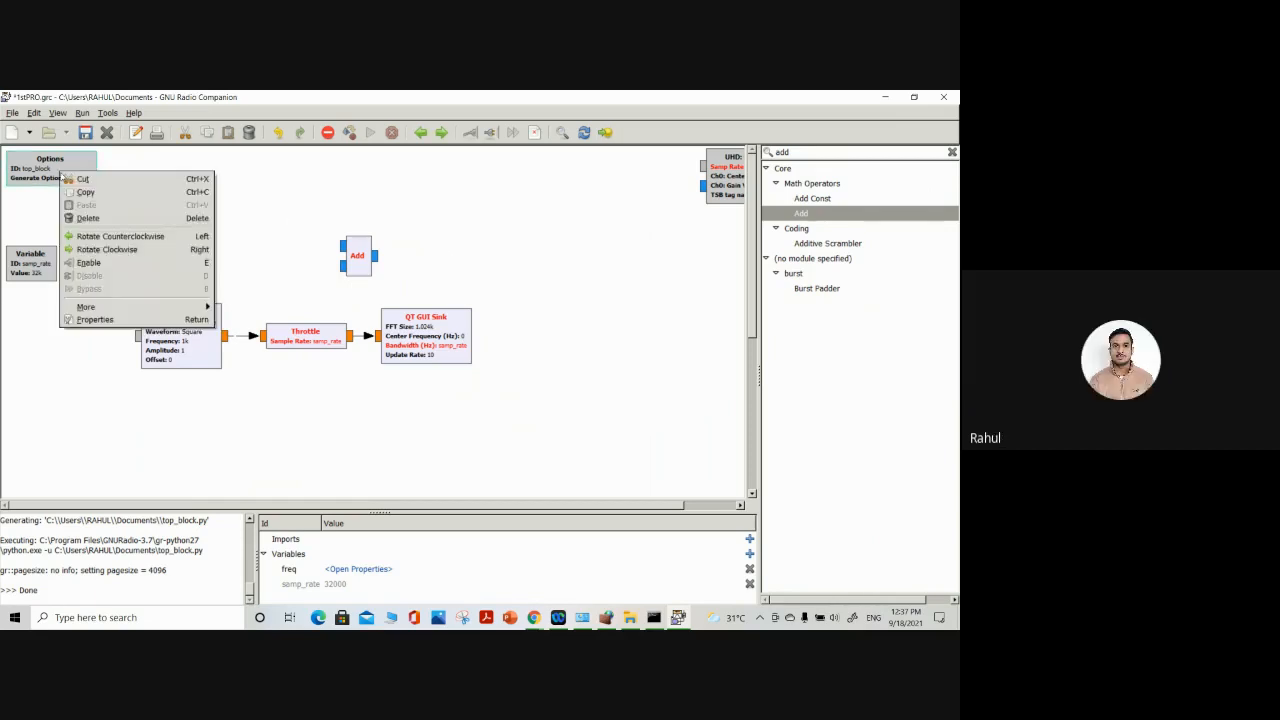
click(96, 262)
right_click(30, 250)
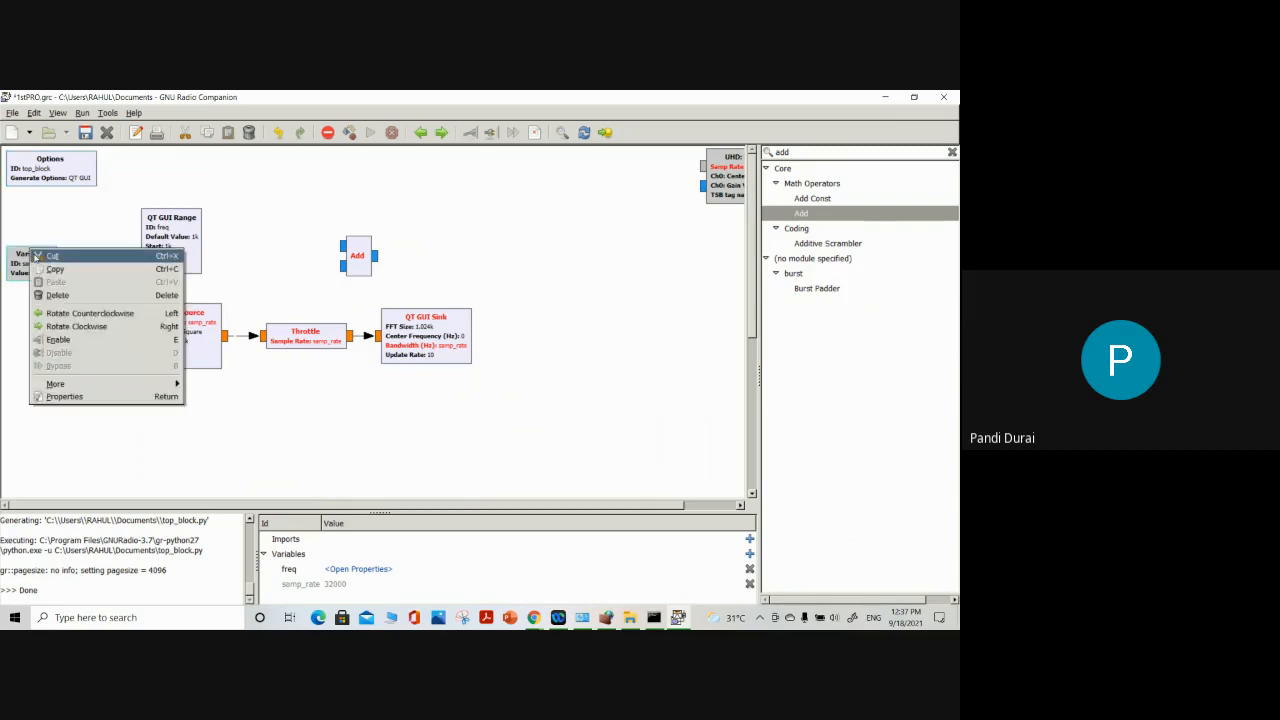
click(62, 341)
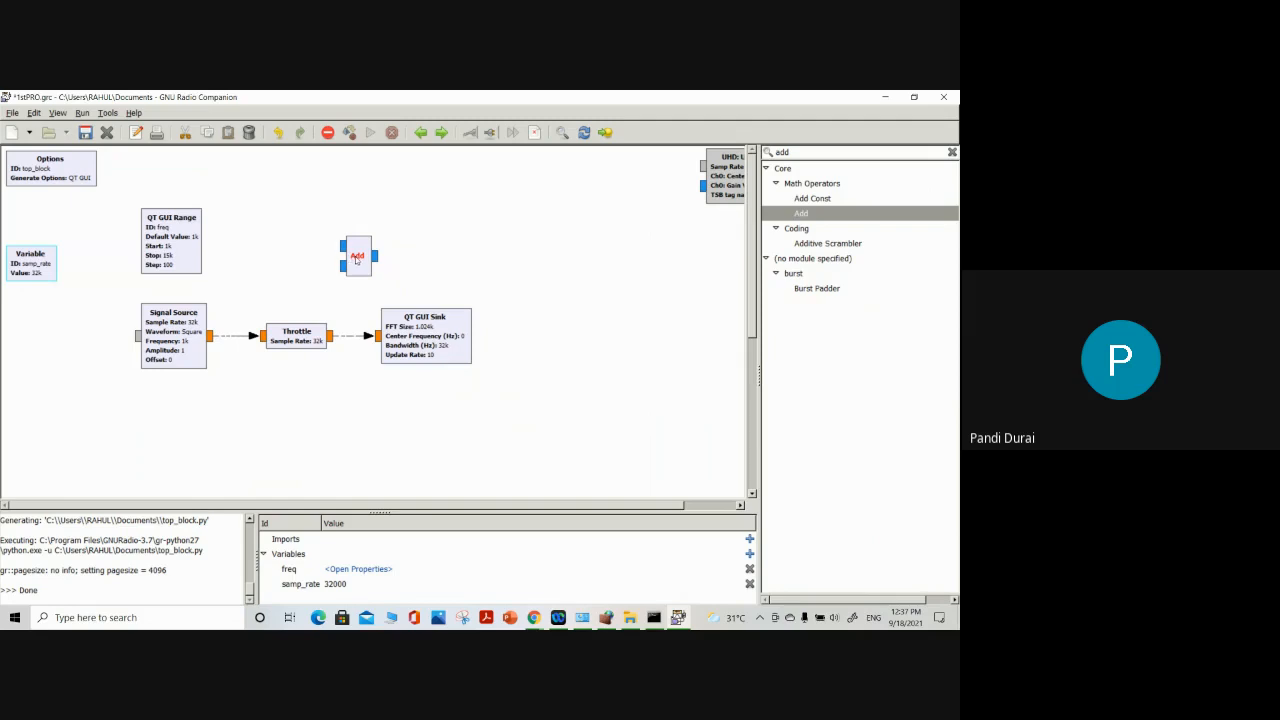
Duplicate the Signal Source and stack the copy above the original, to the left of the Throttle
drag(356, 259, 335, 248)
click(160, 336)
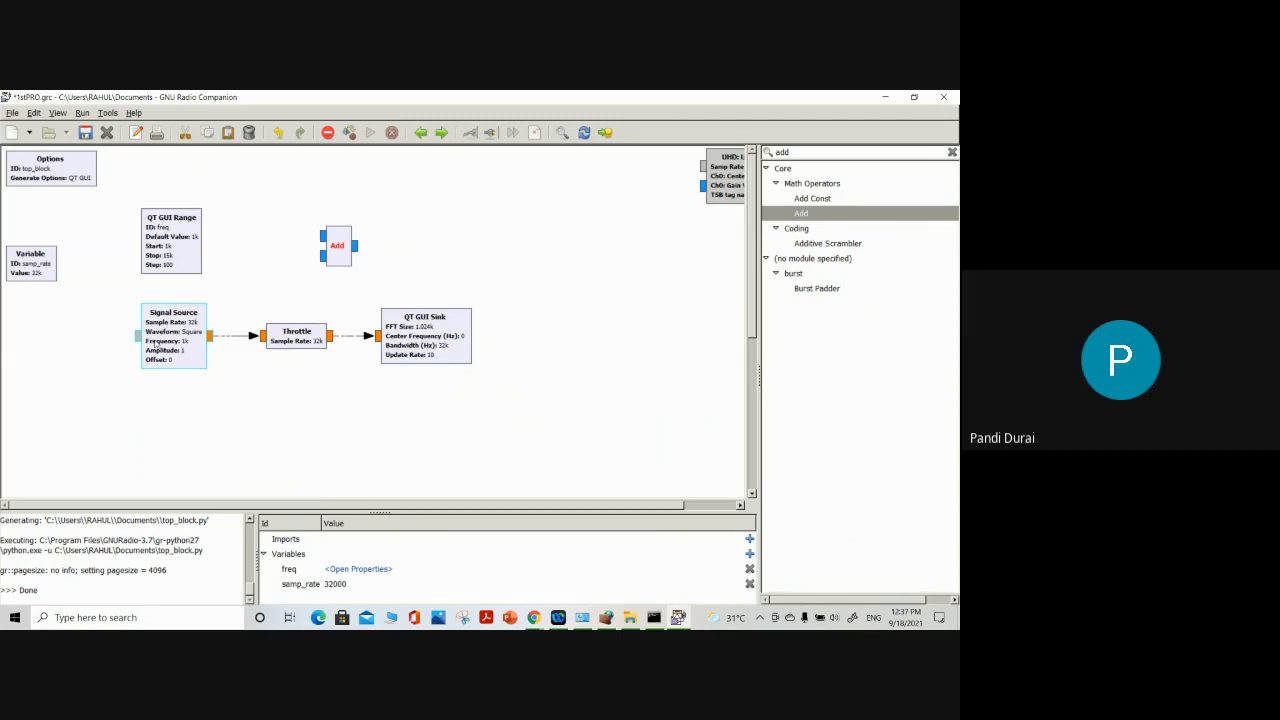
right_click(155, 343)
key(Escape)
right_click(156, 413)
click(170, 446)
drag(178, 352, 128, 422)
drag(213, 274, 110, 326)
click(304, 421)
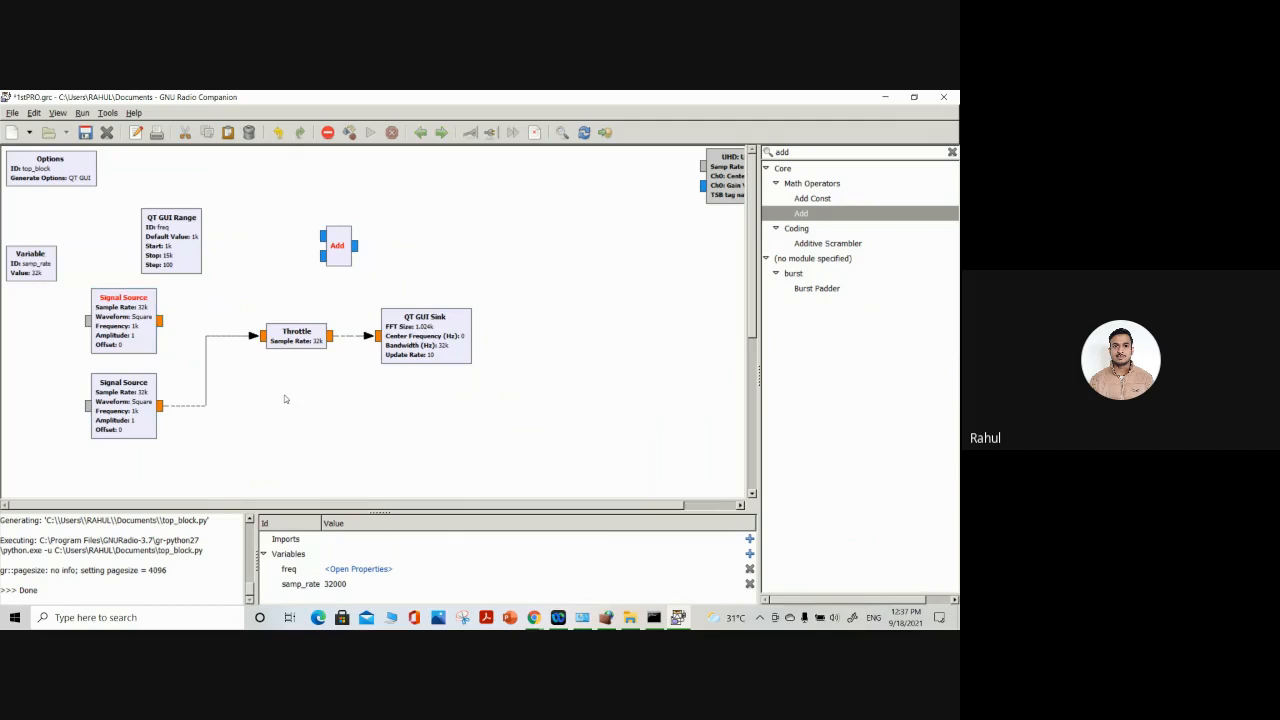
Delete the connection from the lower Signal Source to the Throttle and move the Add block between the two sources and the Throttle
drag(293, 345, 313, 345)
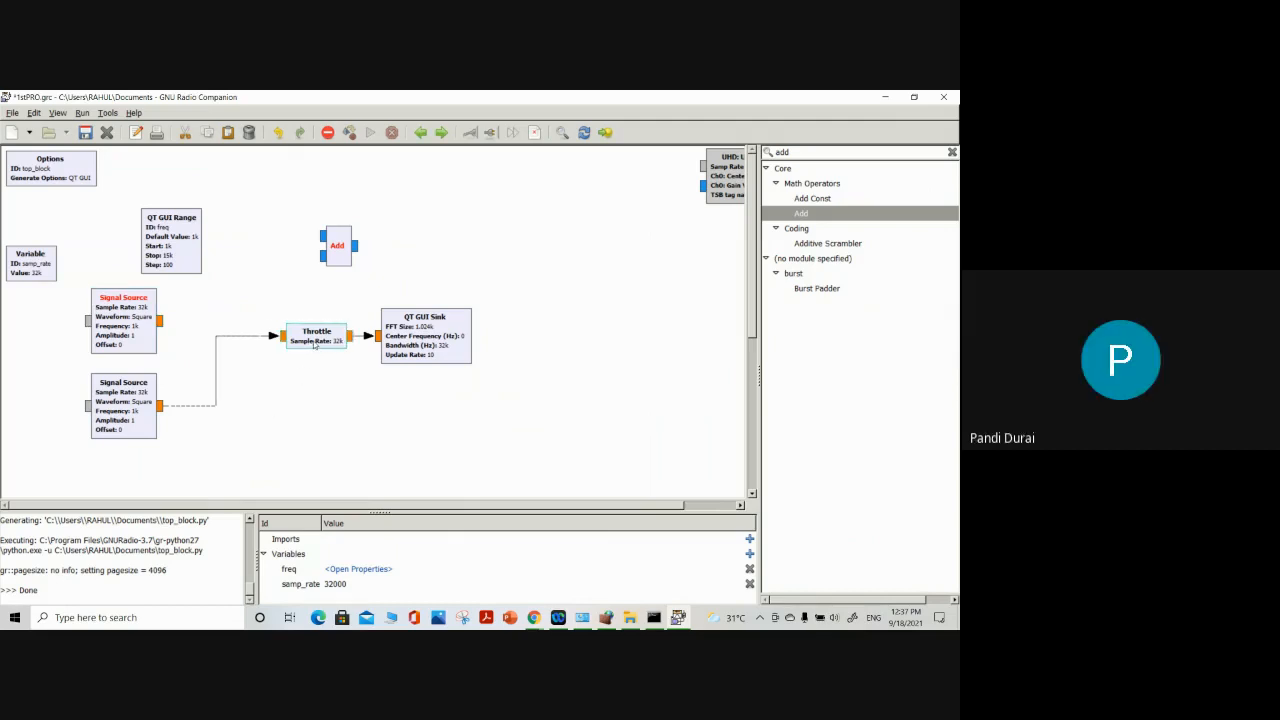
click(224, 339)
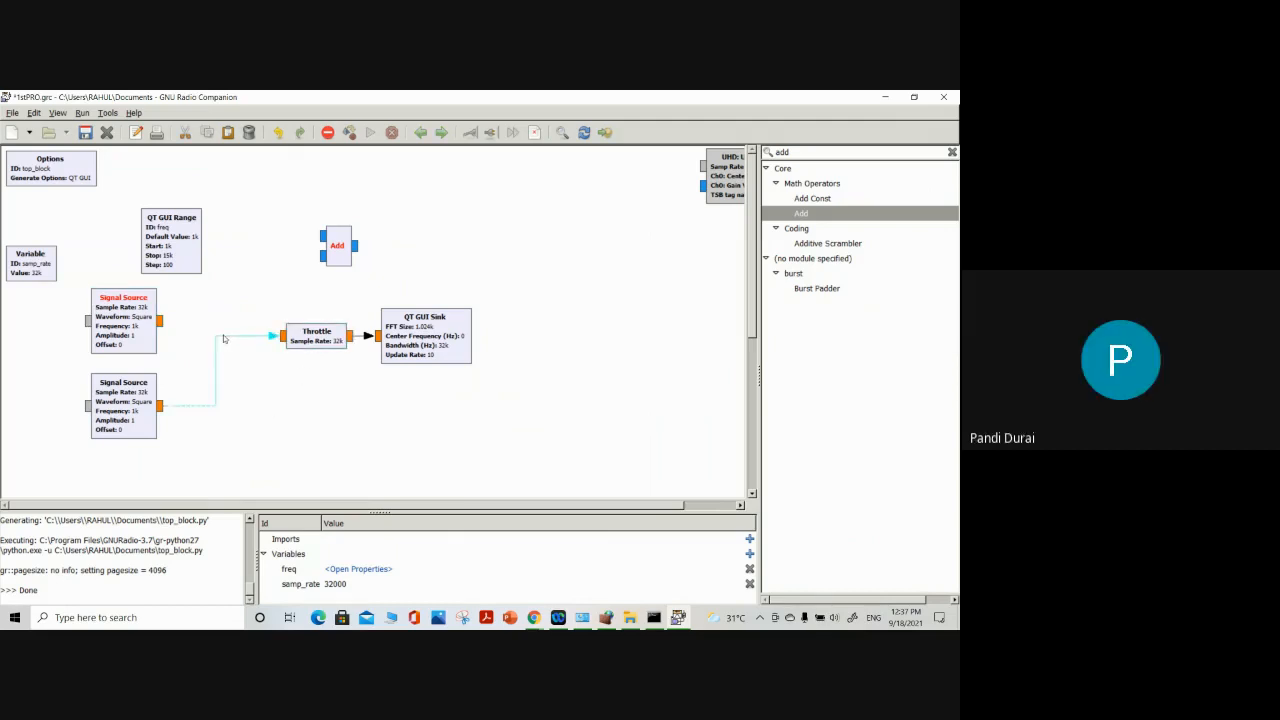
key(Delete)
drag(343, 249, 207, 360)
Connect both Signal Source outputs to the two Add inputs and the Add output to the Throttle
click(161, 320)
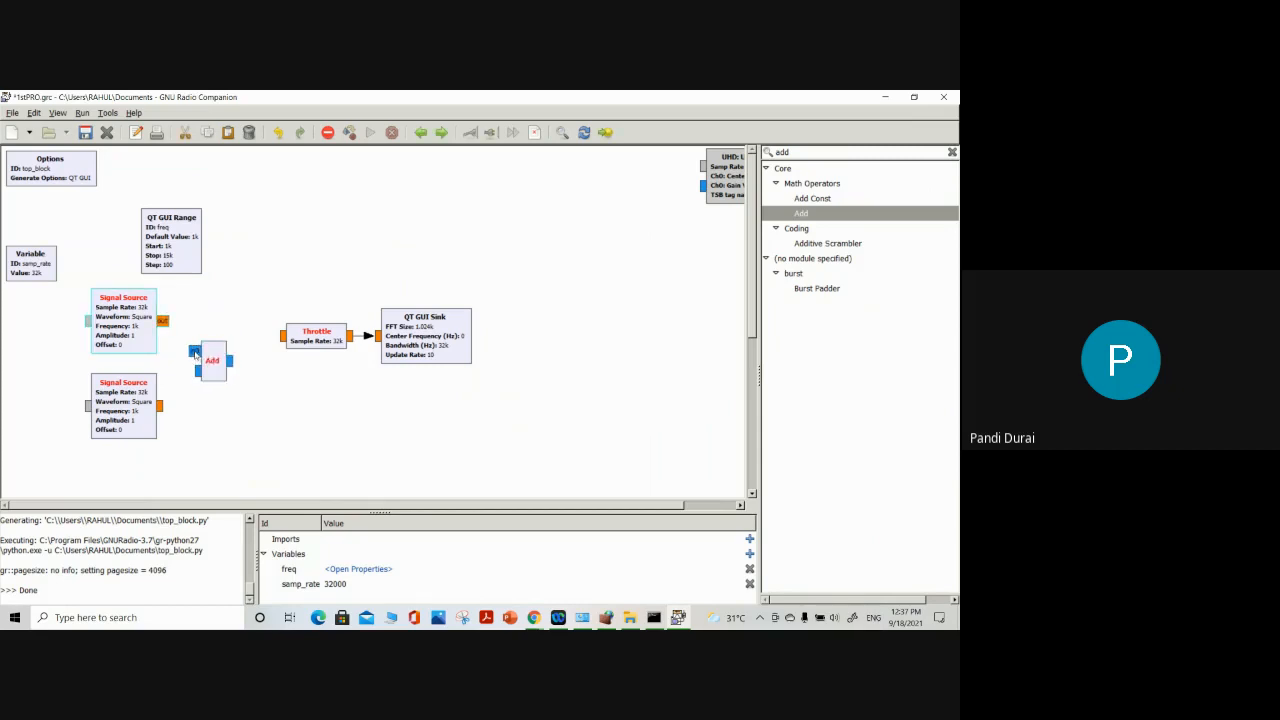
click(195, 352)
click(162, 405)
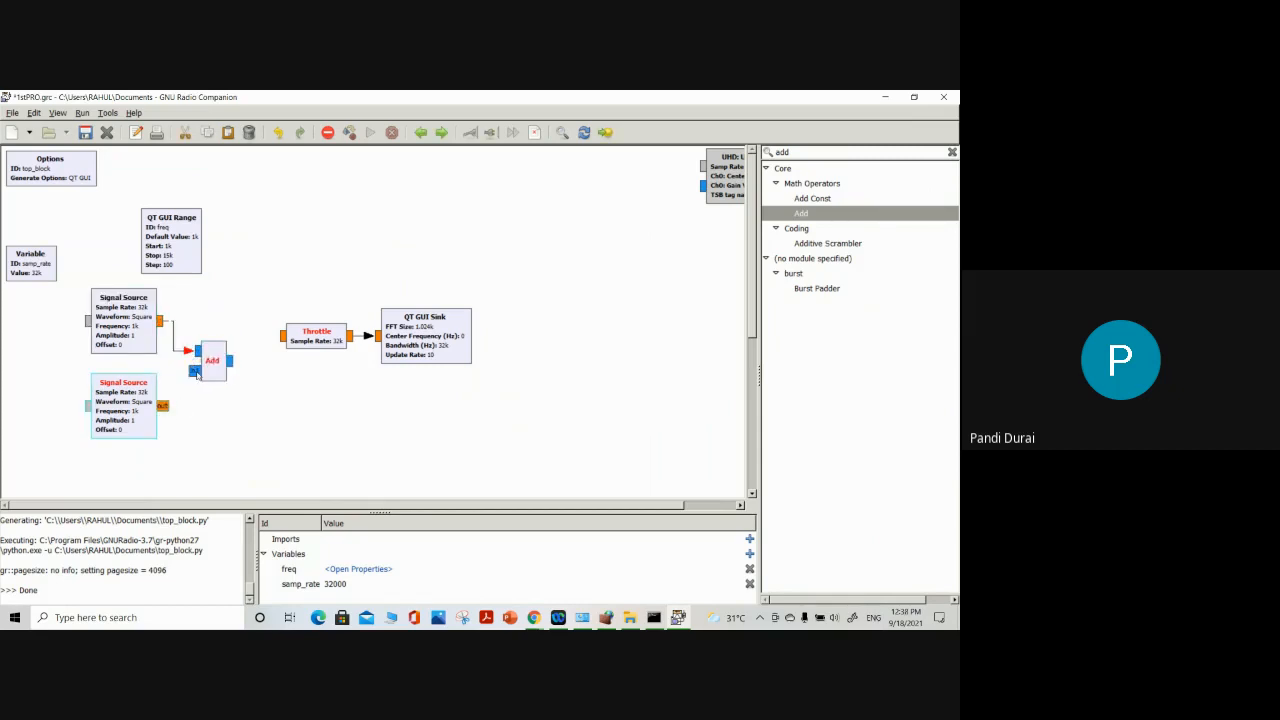
click(196, 371)
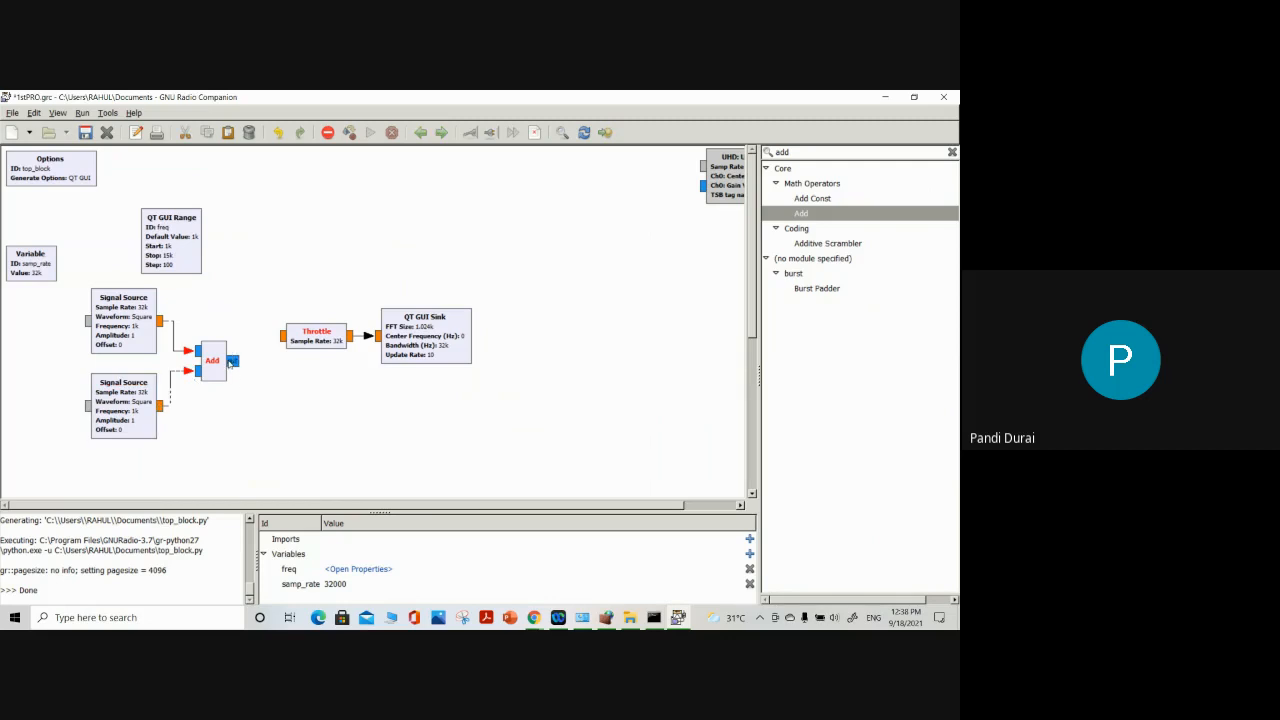
click(229, 360)
click(283, 336)
Set the Add block's IO Type to Float and move the block up level with the Throttle
double_click(218, 364)
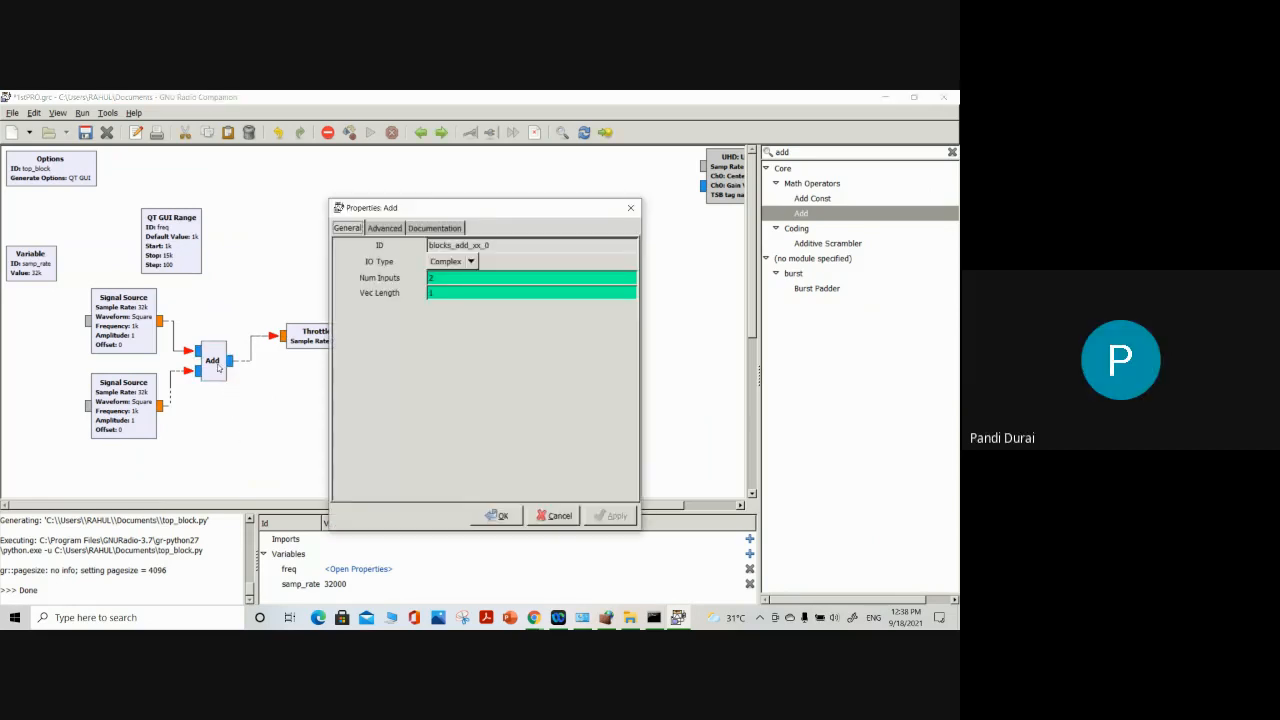
click(468, 262)
click(468, 277)
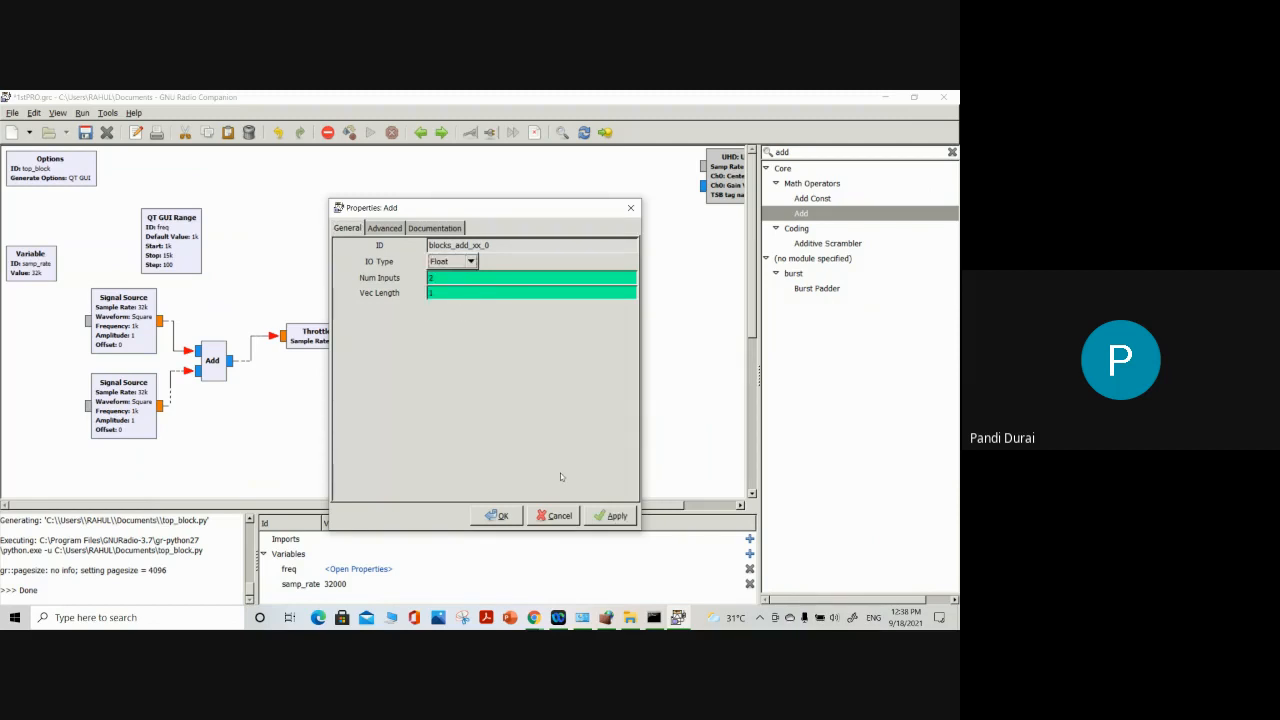
click(612, 516)
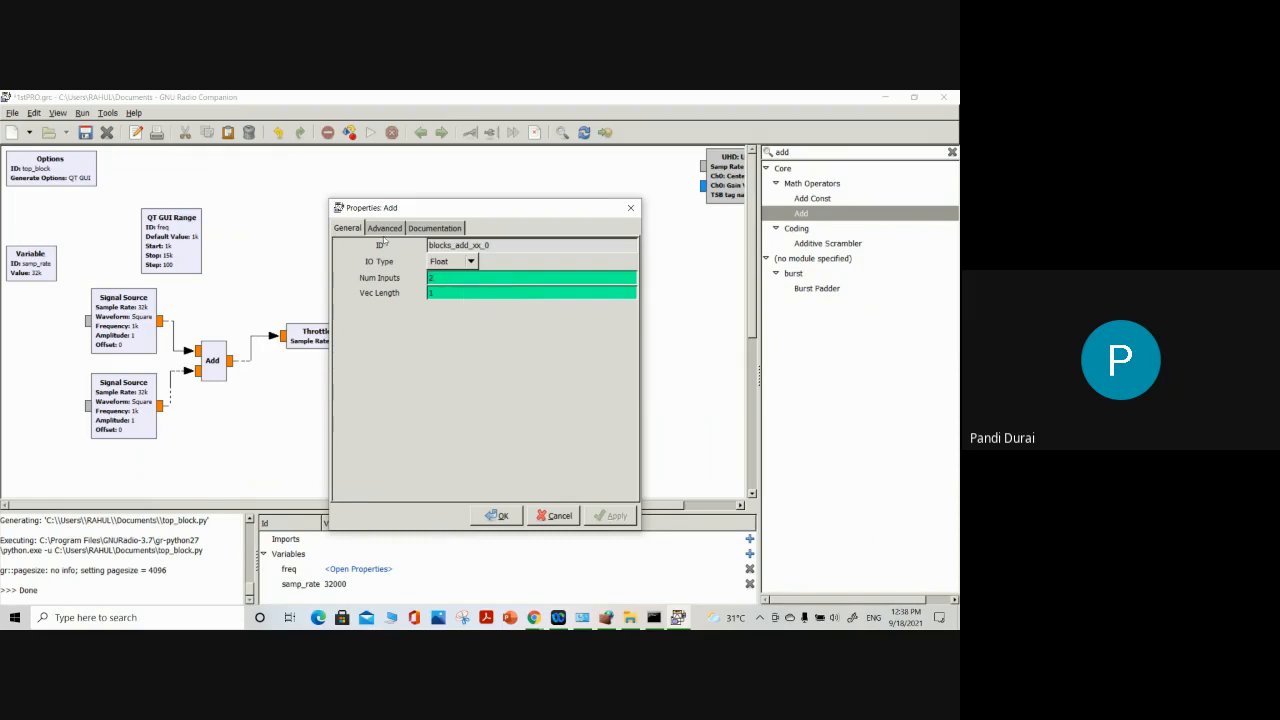
click(385, 230)
click(432, 230)
click(344, 230)
click(497, 516)
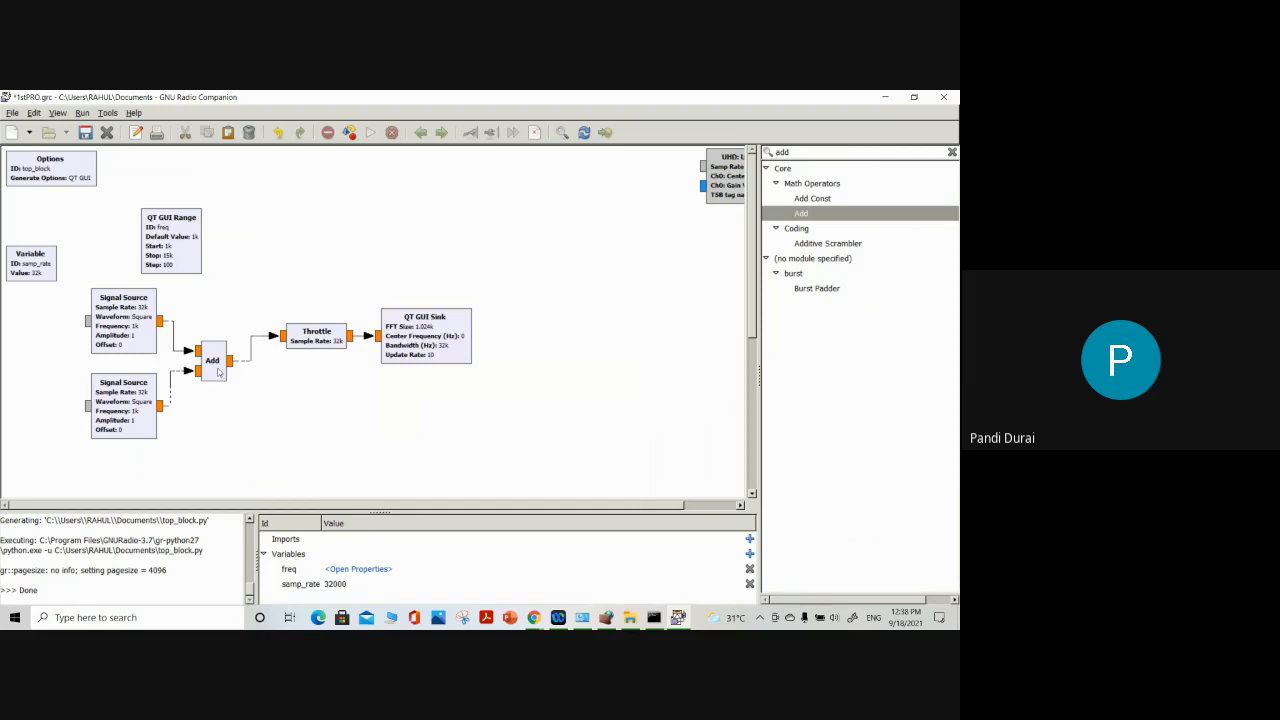
drag(222, 370, 222, 345)
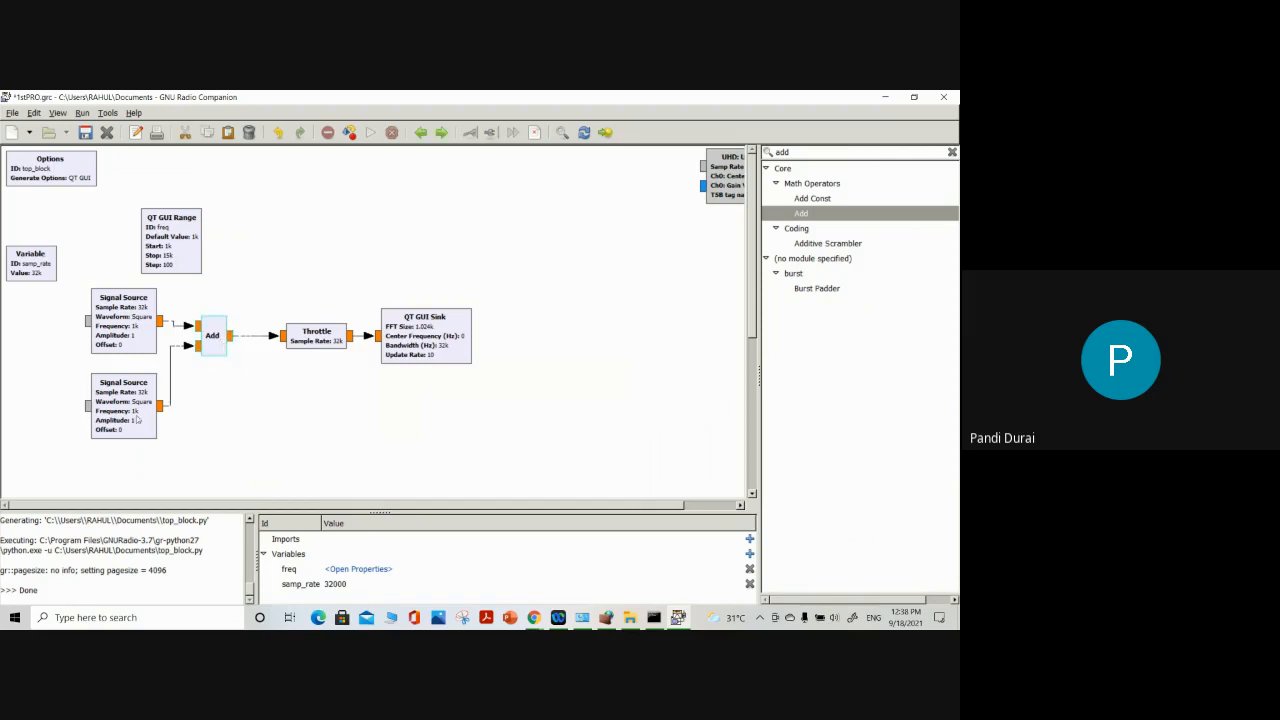
Run the flow graph, view the summed square waves in the full-screen time domain display, and close the output window
click(371, 133)
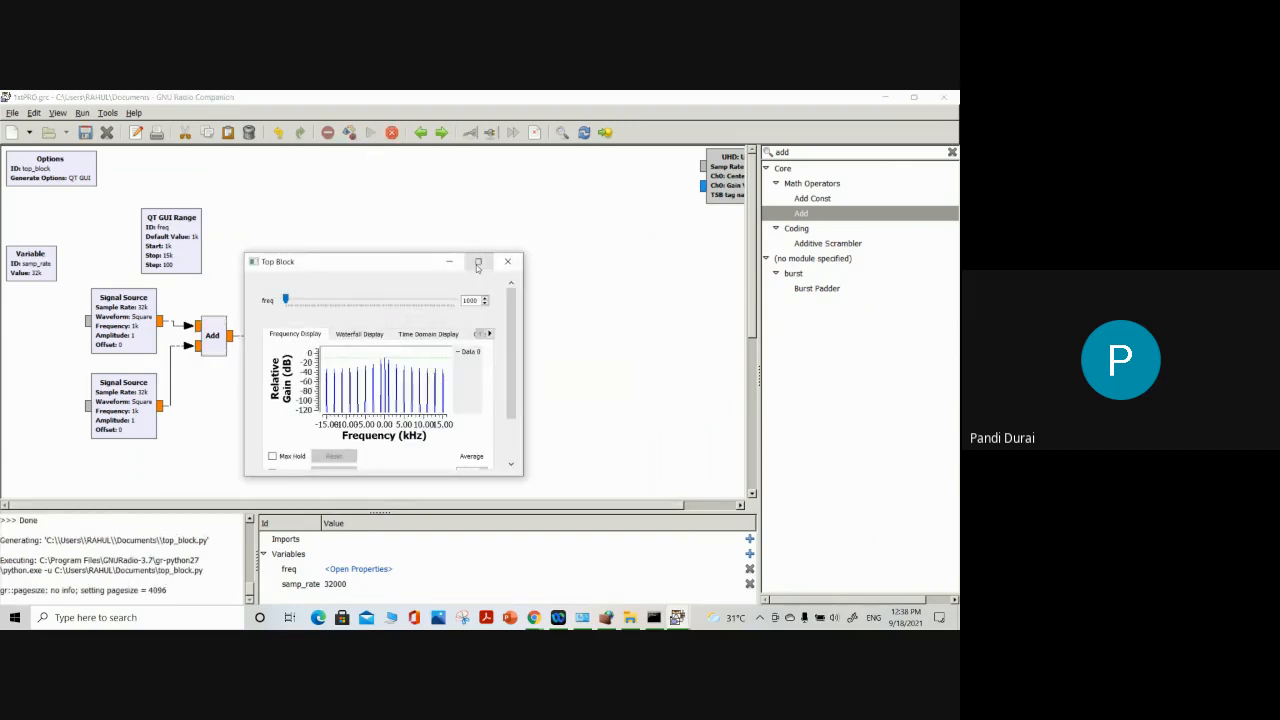
click(478, 263)
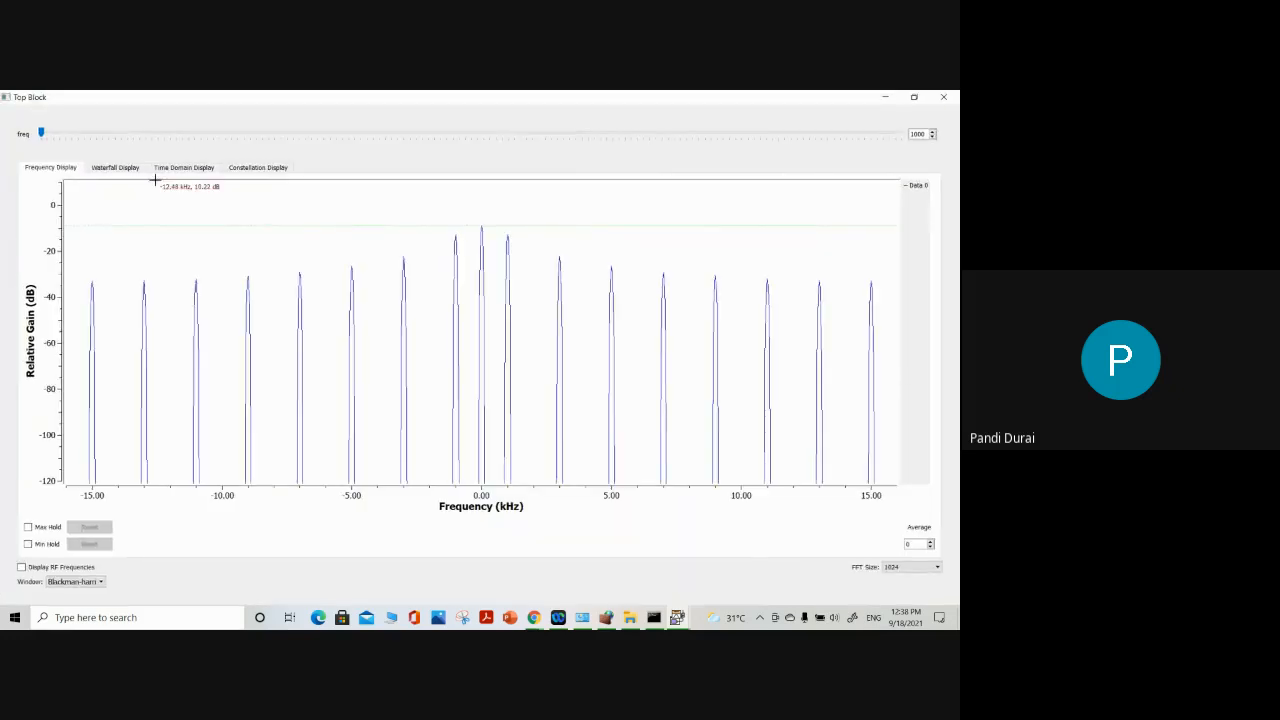
click(185, 167)
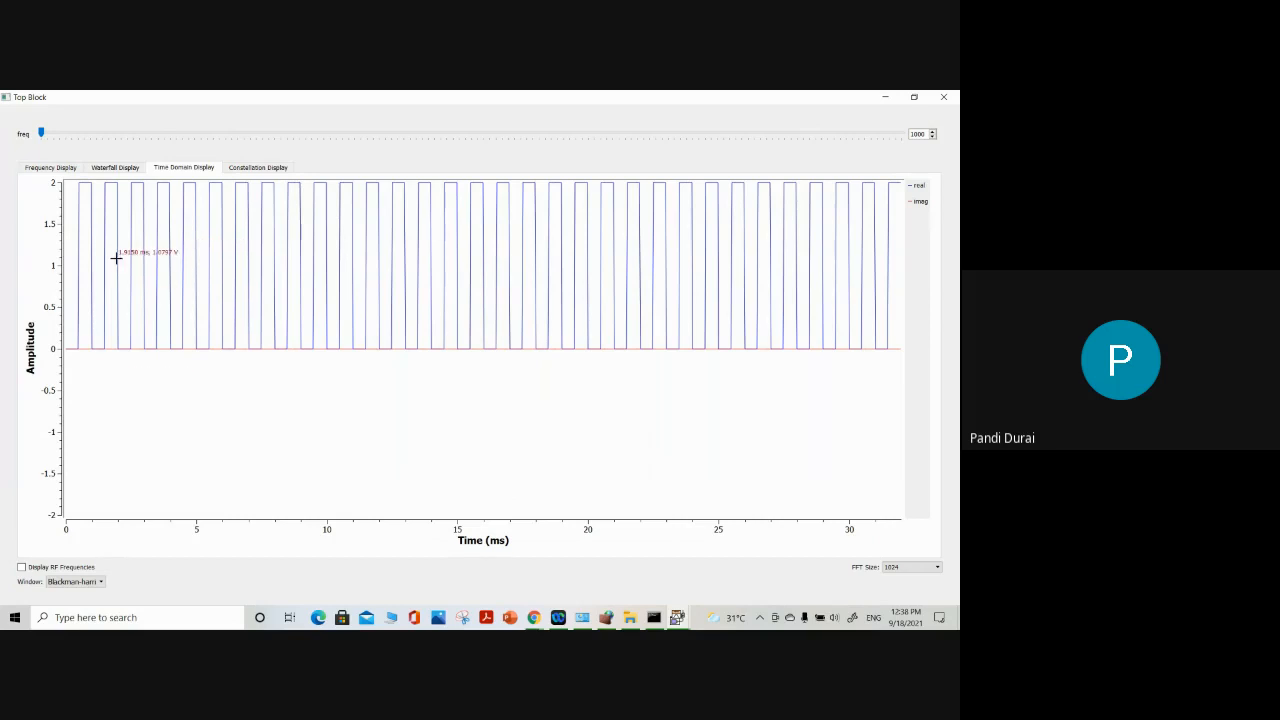
click(944, 97)
Set the upper Signal Source's waveform to Sine and its frequency to 10e3
double_click(125, 327)
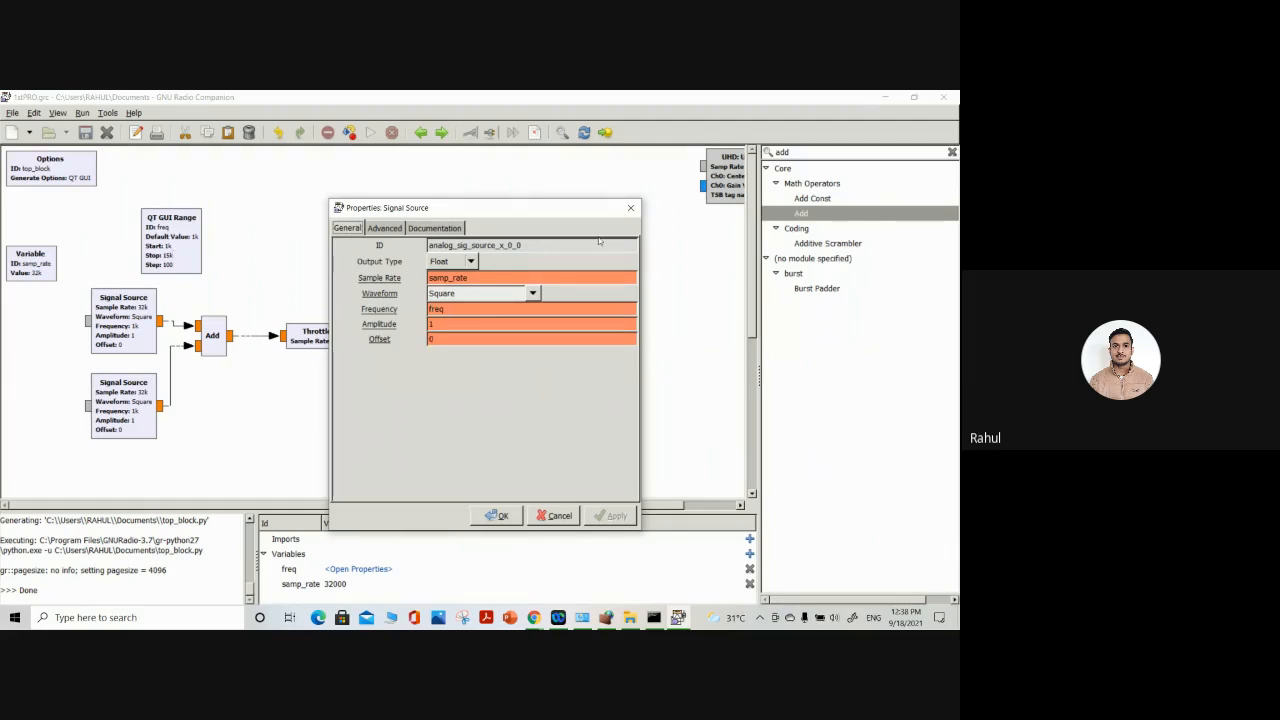
double_click(453, 309)
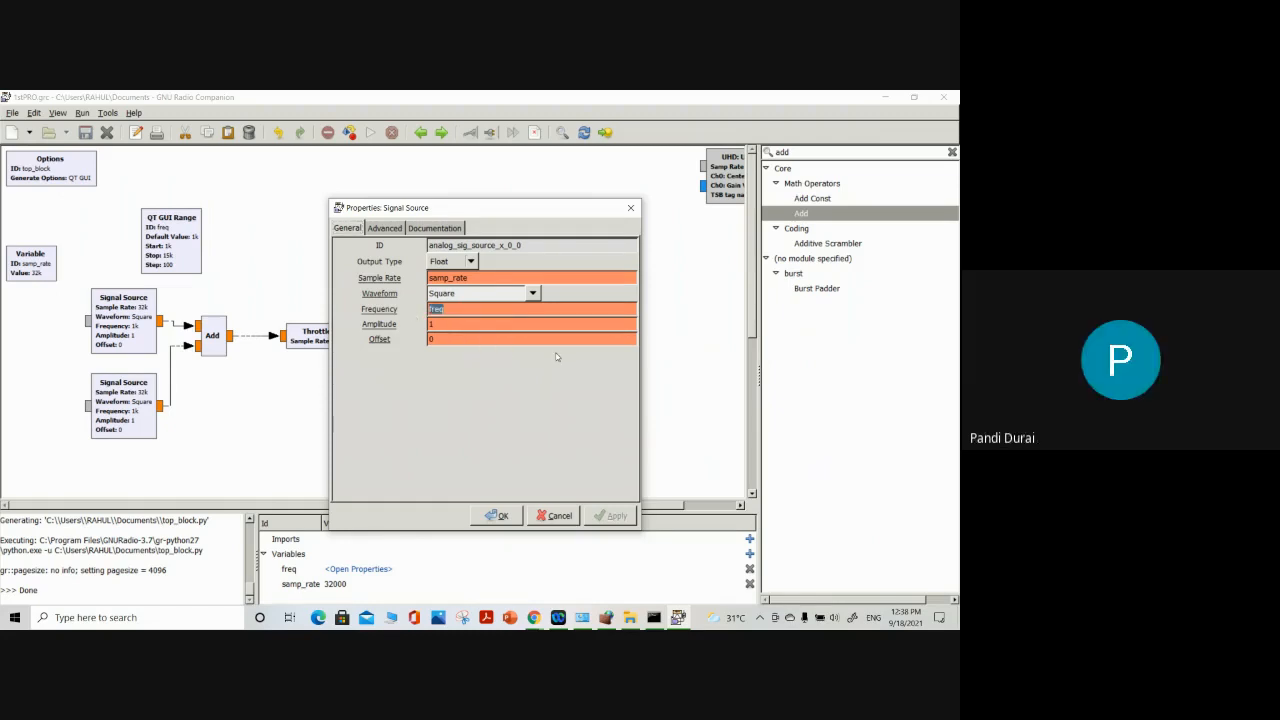
text(1)
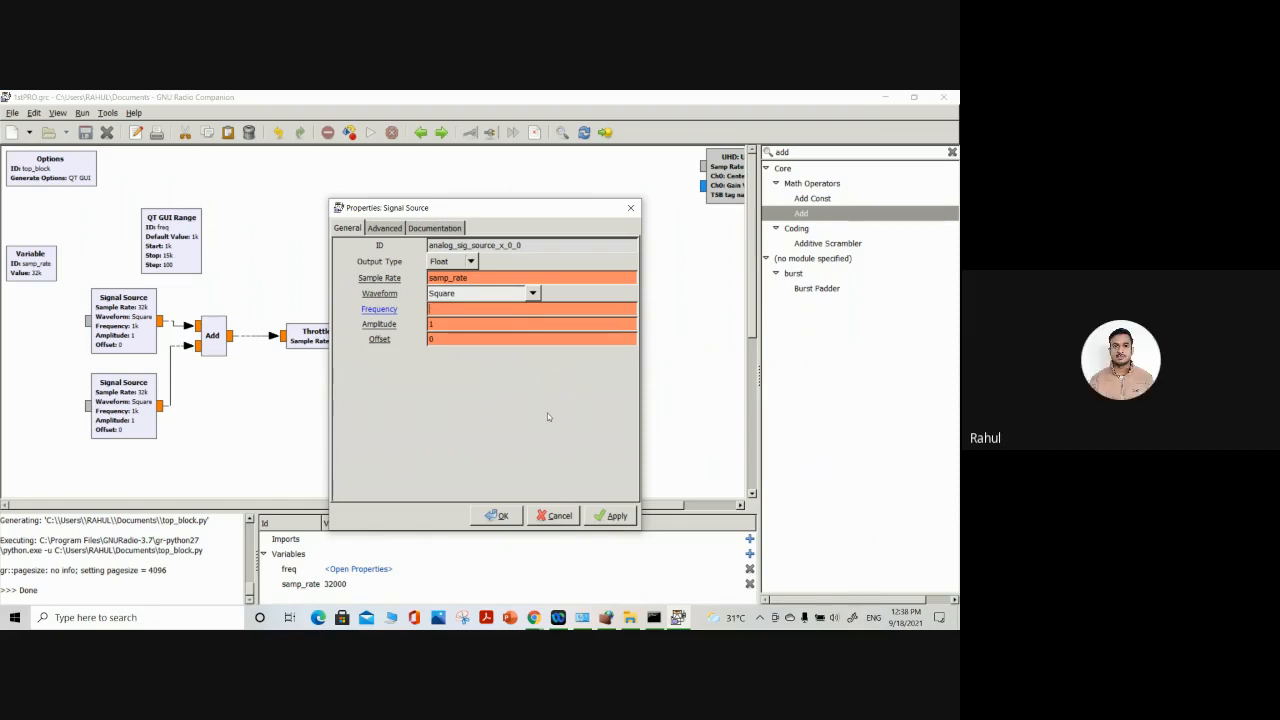
text(freq)
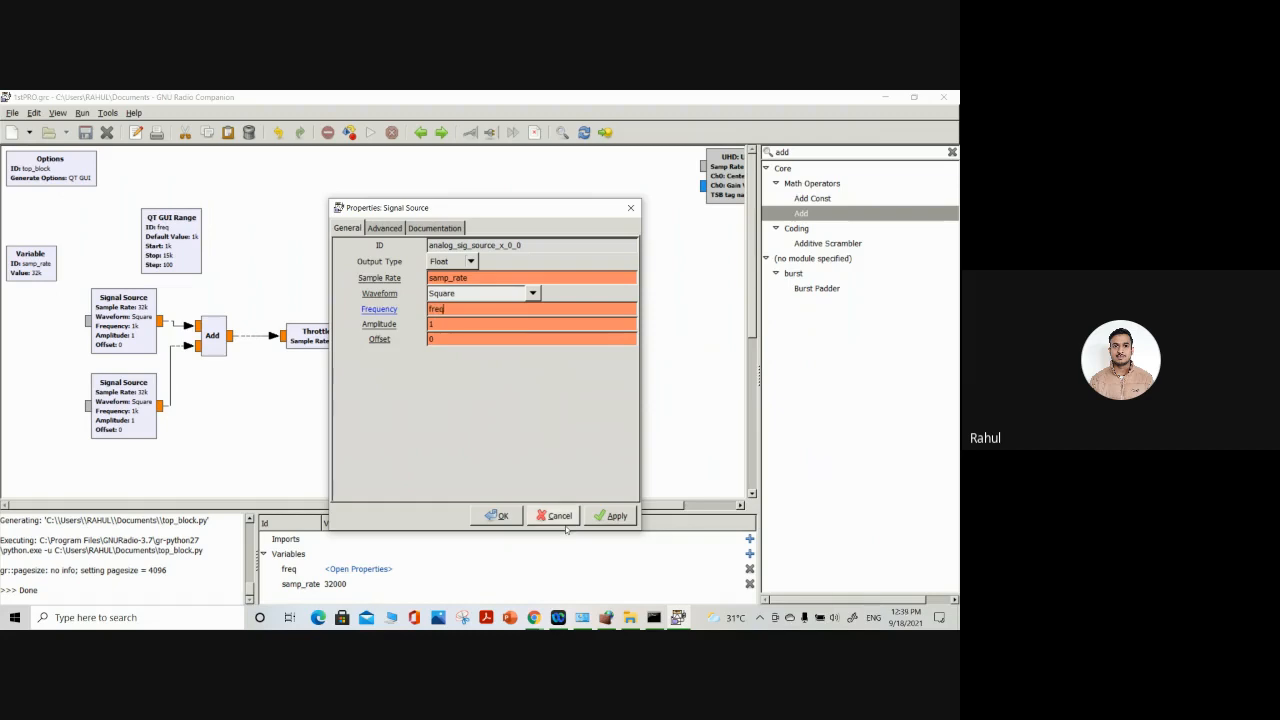
click(463, 292)
click(450, 326)
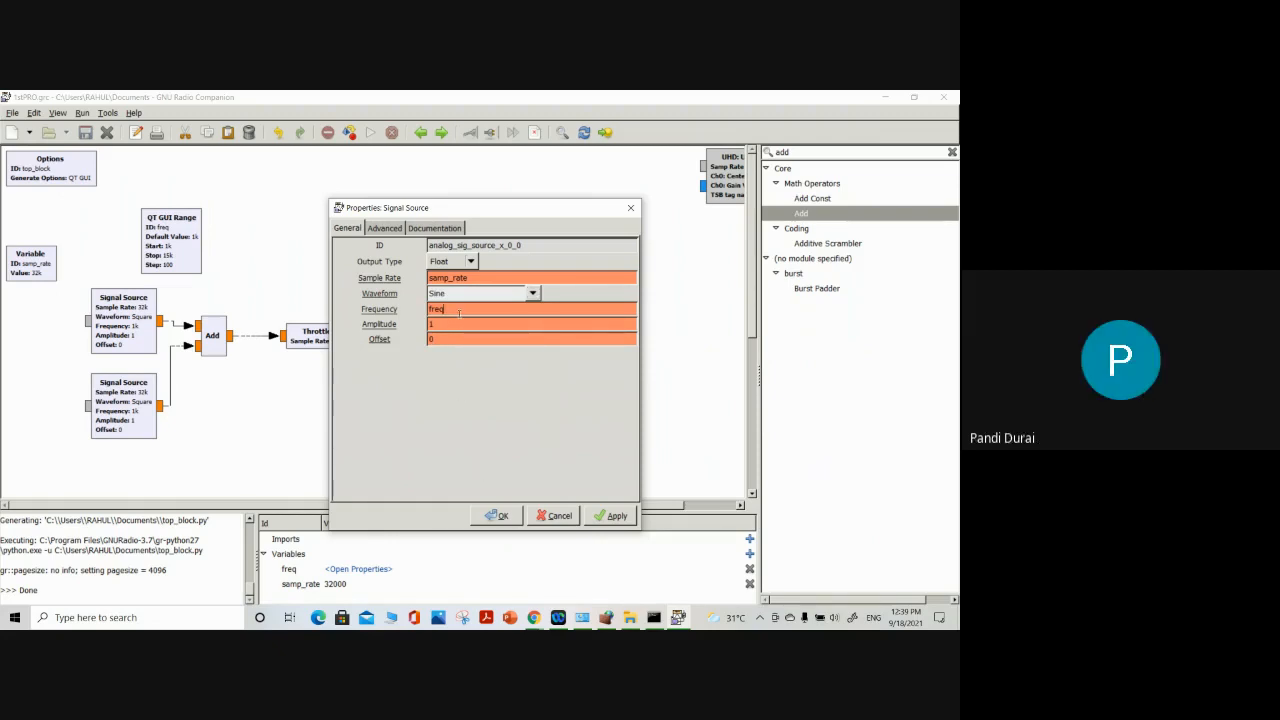
key(BackSpace)
text(10e3)
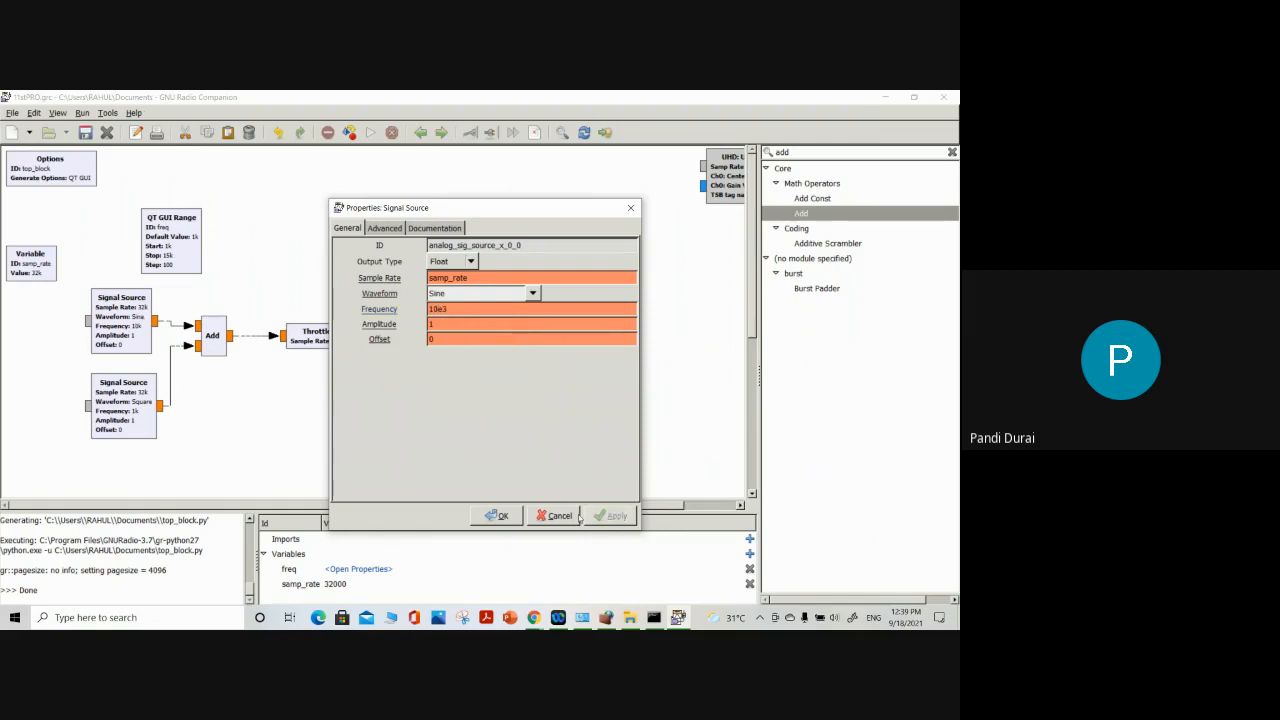
click(497, 515)
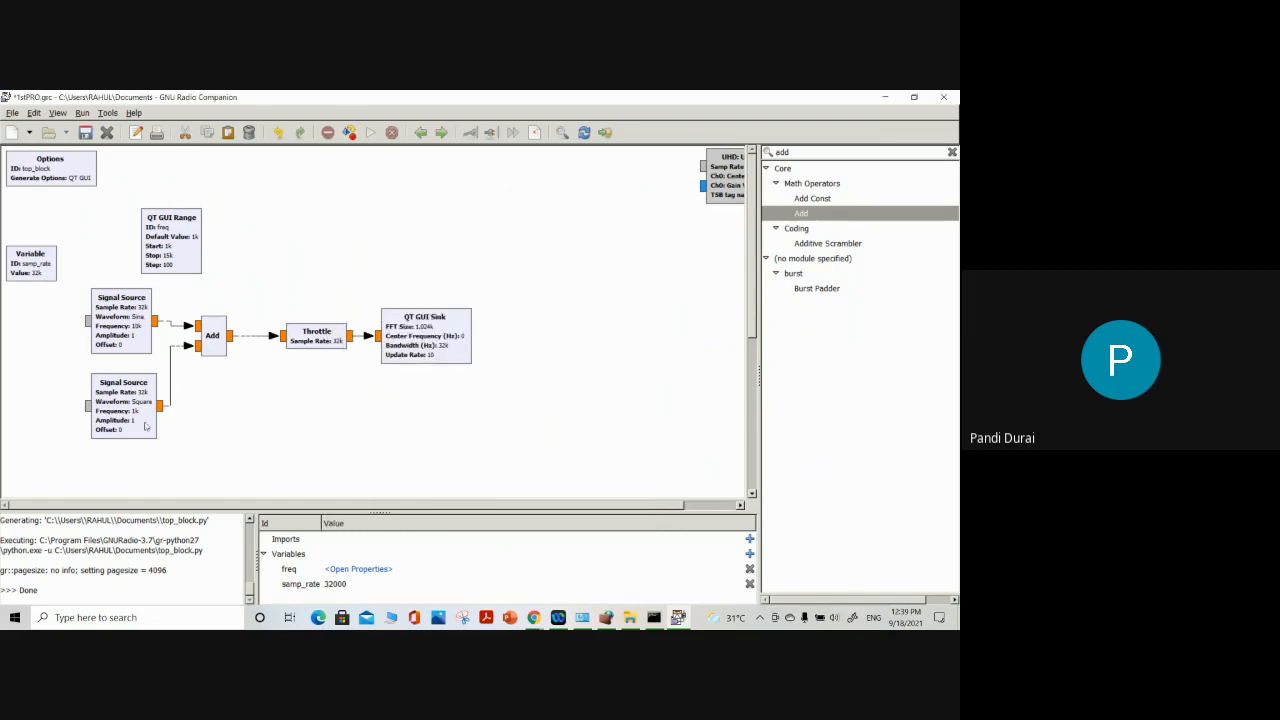
Run the flow graph, zoom into the summed sine and square signal in the time domain display, and close the output window
click(369, 132)
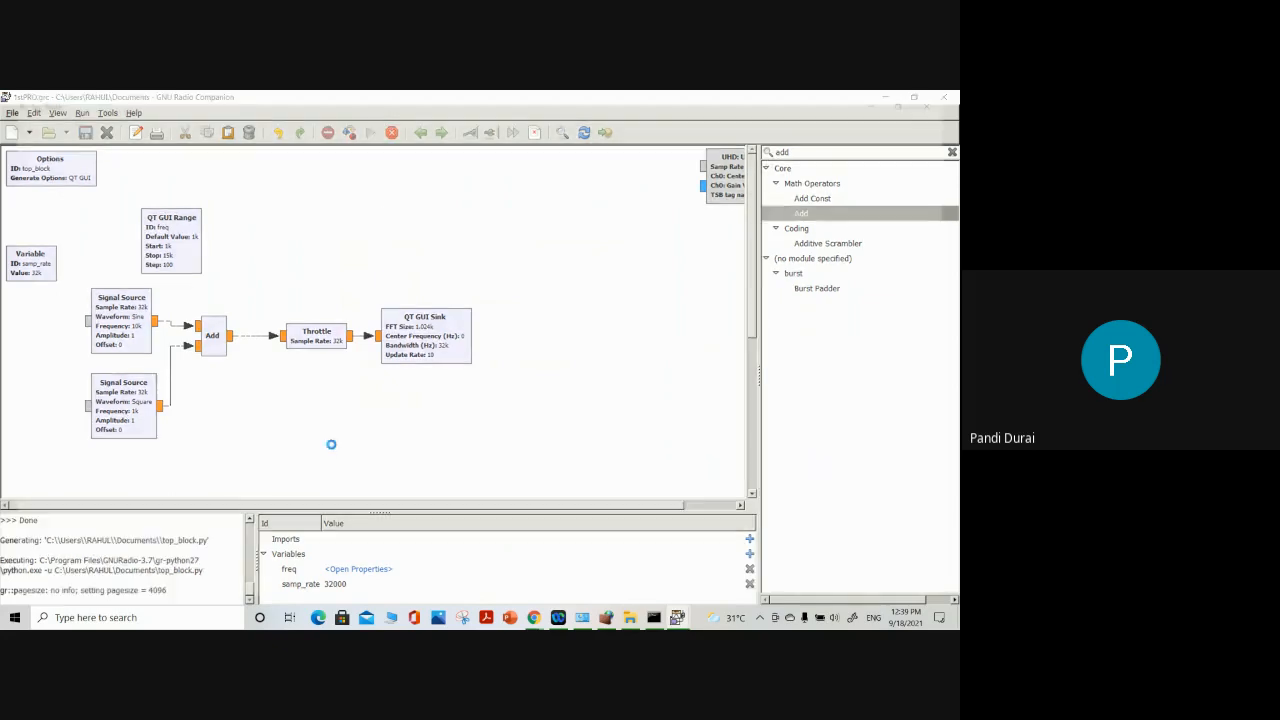
click(162, 169)
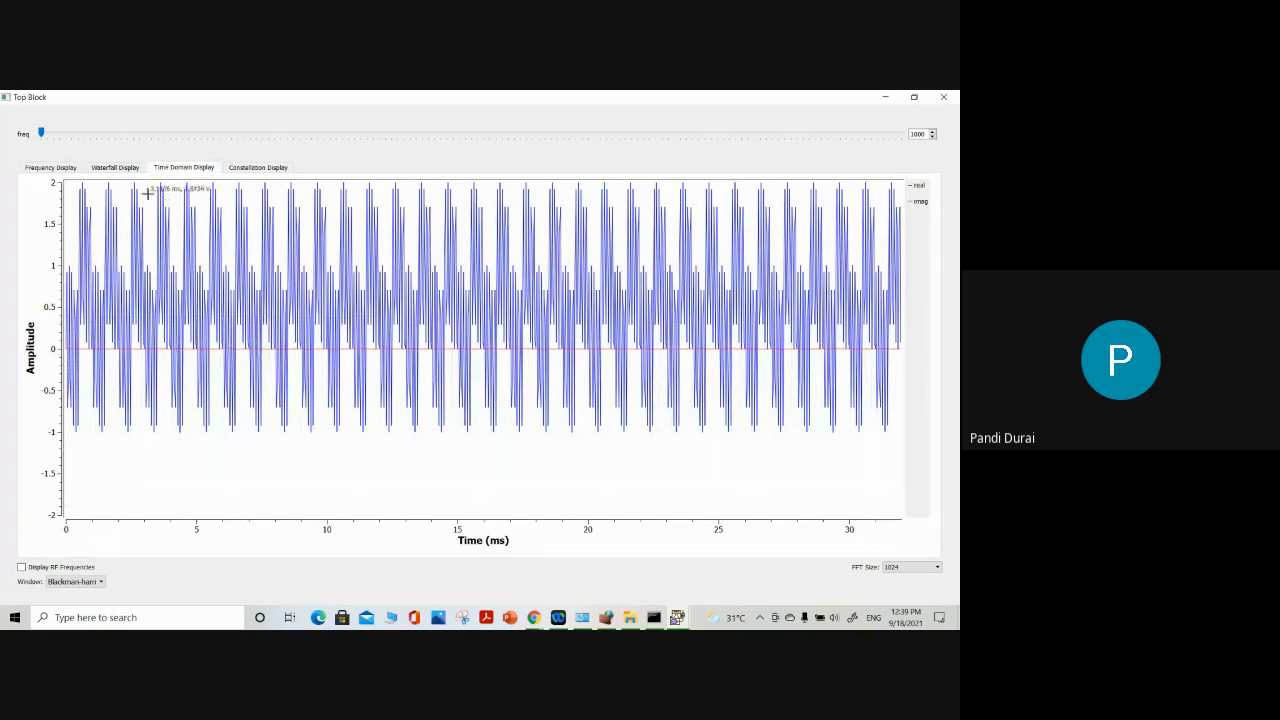
drag(147, 193, 480, 463)
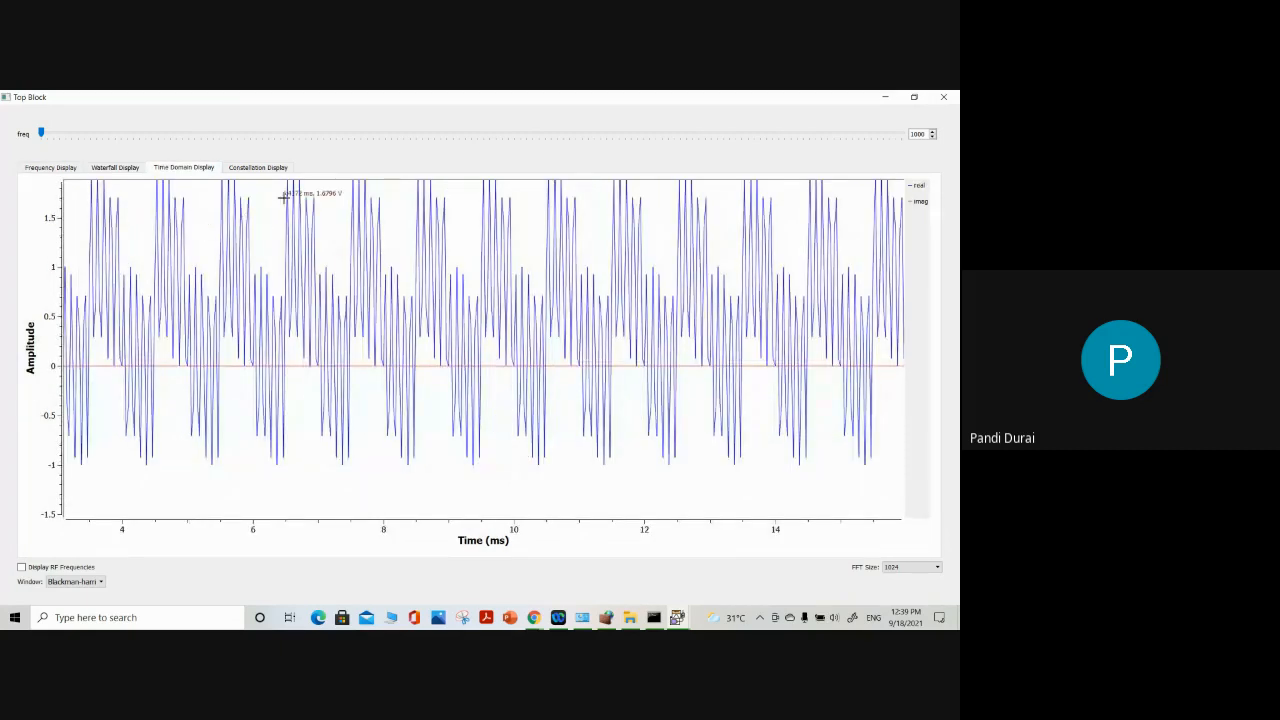
click(943, 97)
Set the lower Signal Source's waveform to Sine and its frequency to 5e3
right_click(126, 405)
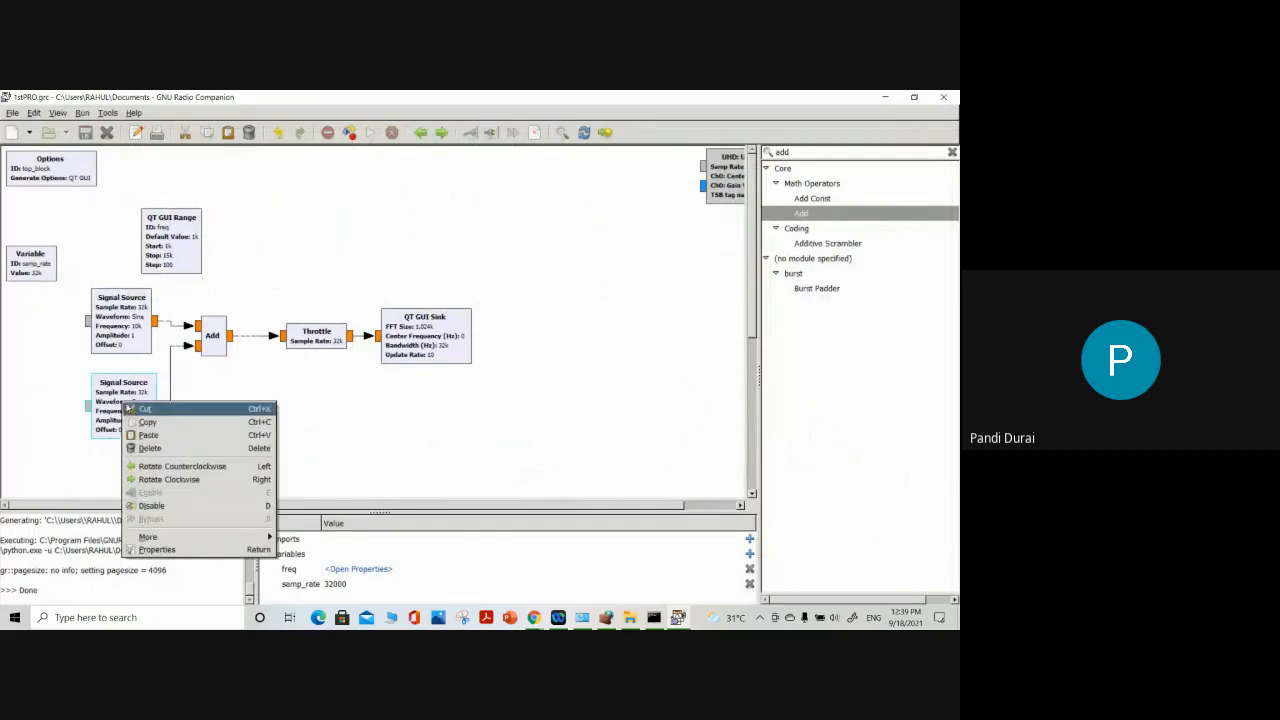
double_click(113, 393)
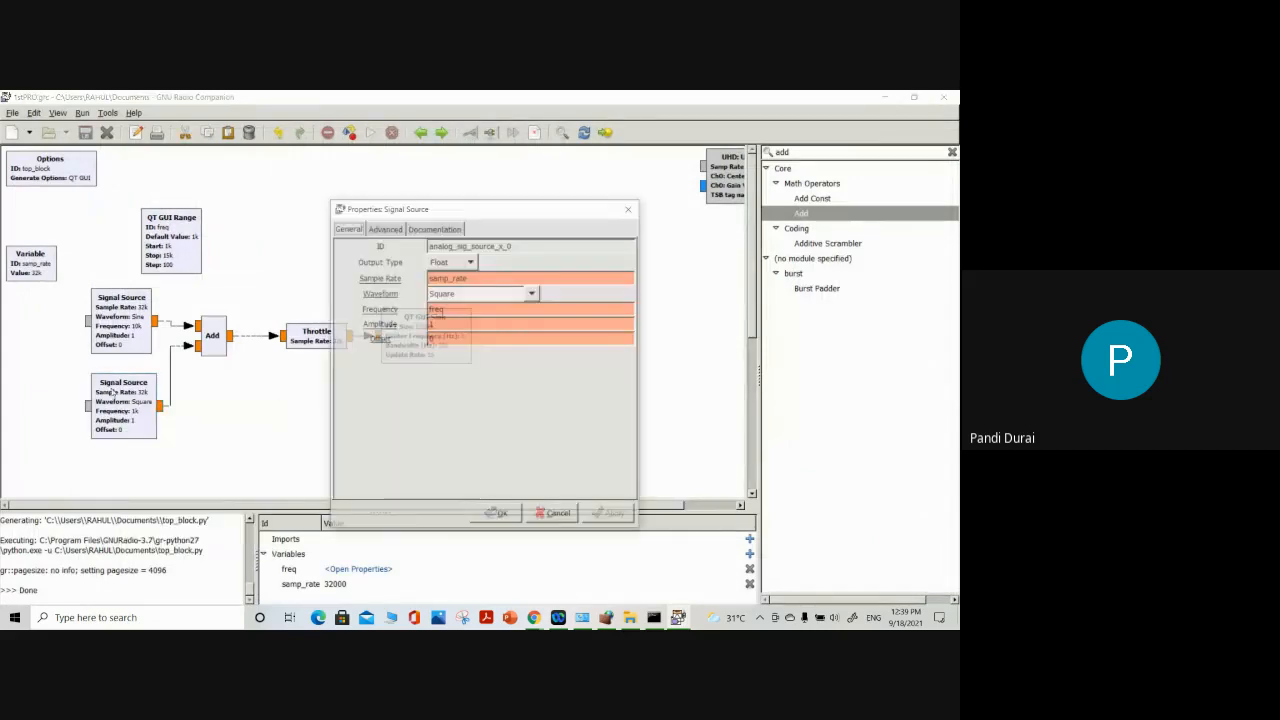
click(532, 293)
click(450, 326)
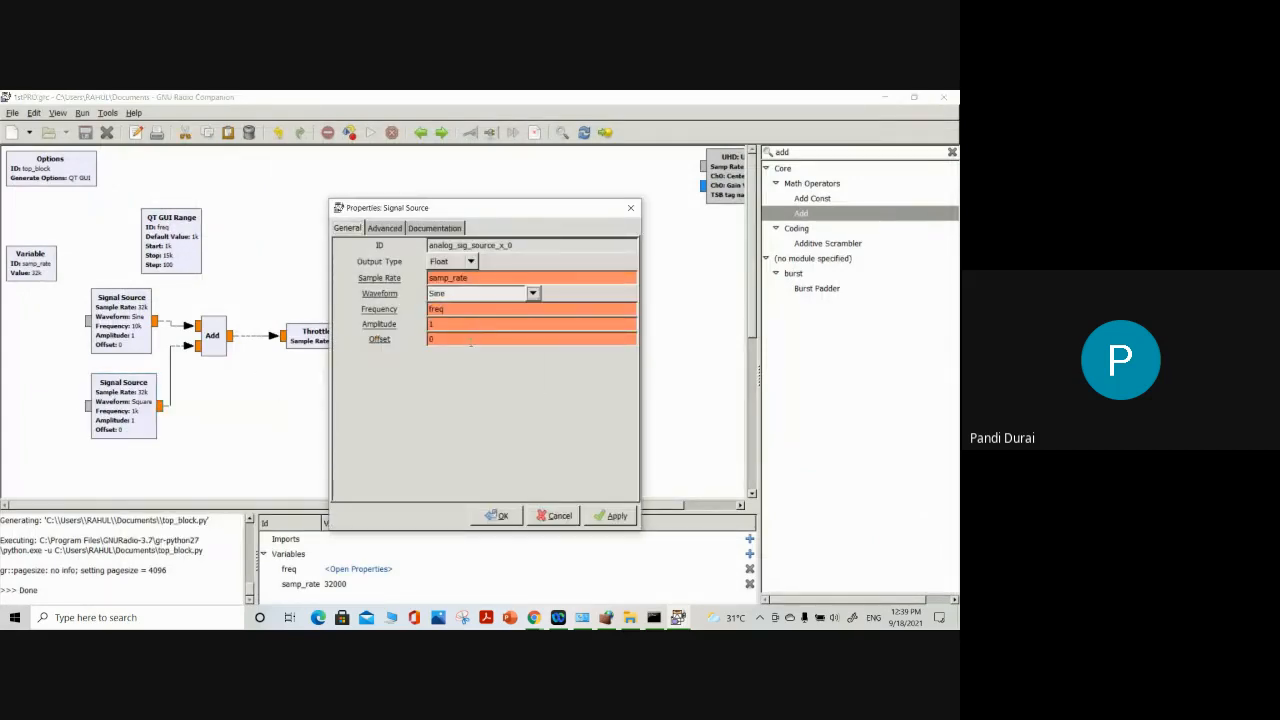
double_click(436, 309)
text(5e3)
click(612, 516)
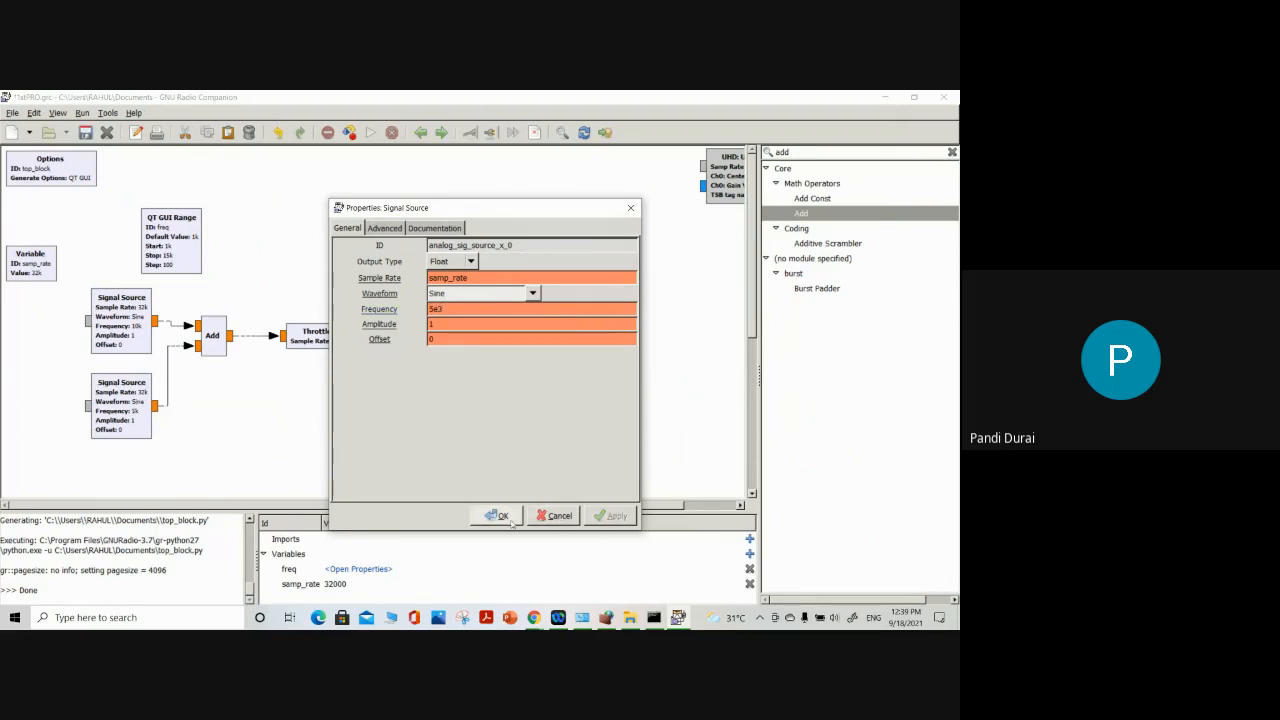
click(502, 516)
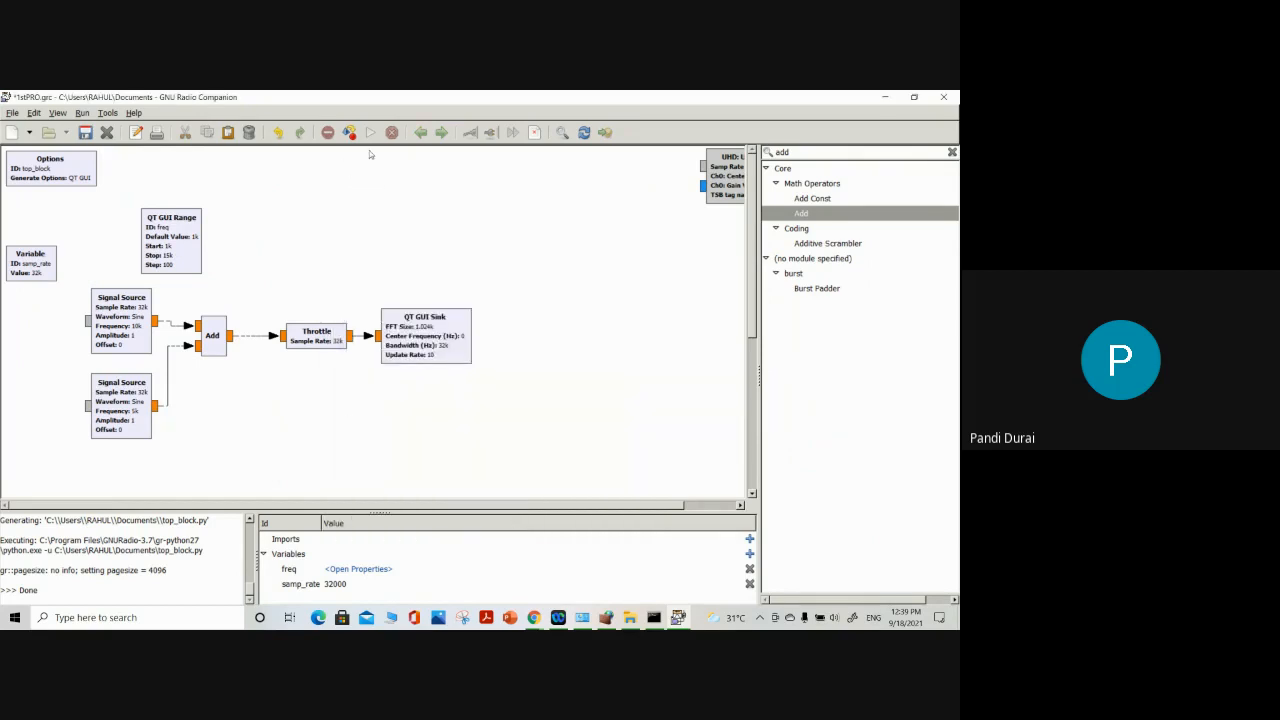
Run the flow graph, zoom into the two summed sine waves in the time domain display, and close the output window
click(370, 132)
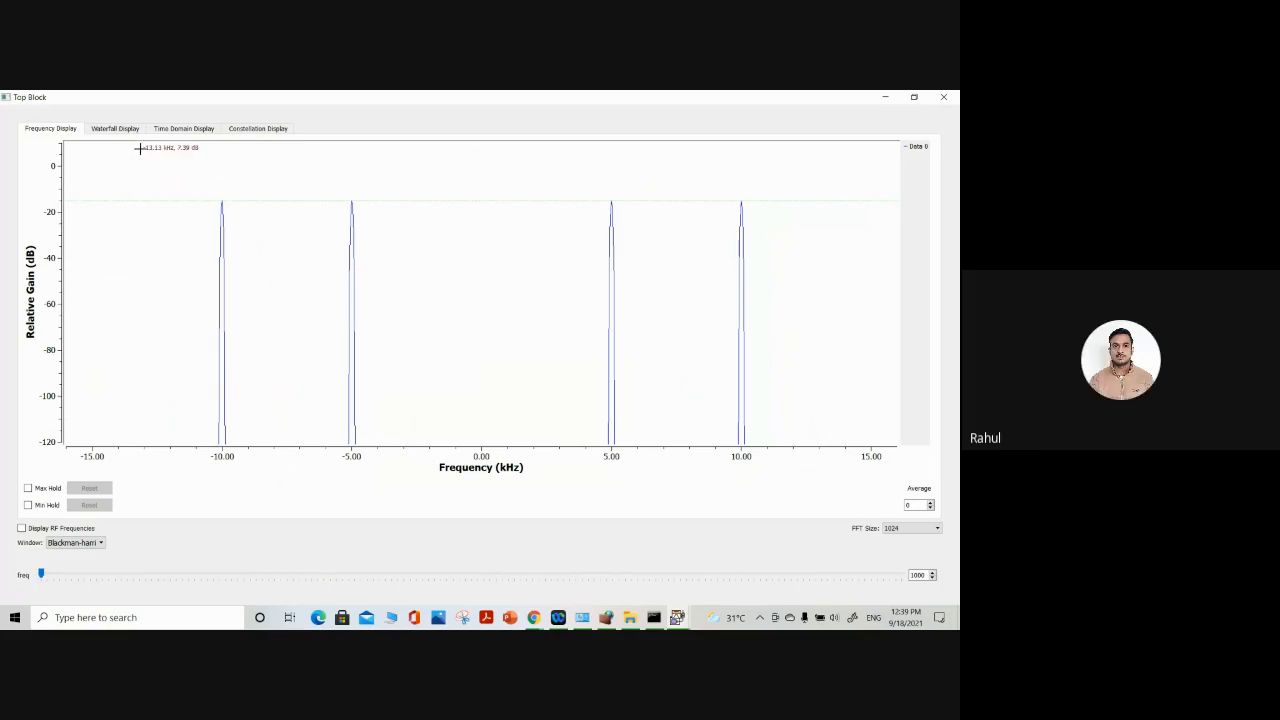
click(183, 128)
drag(157, 154, 446, 504)
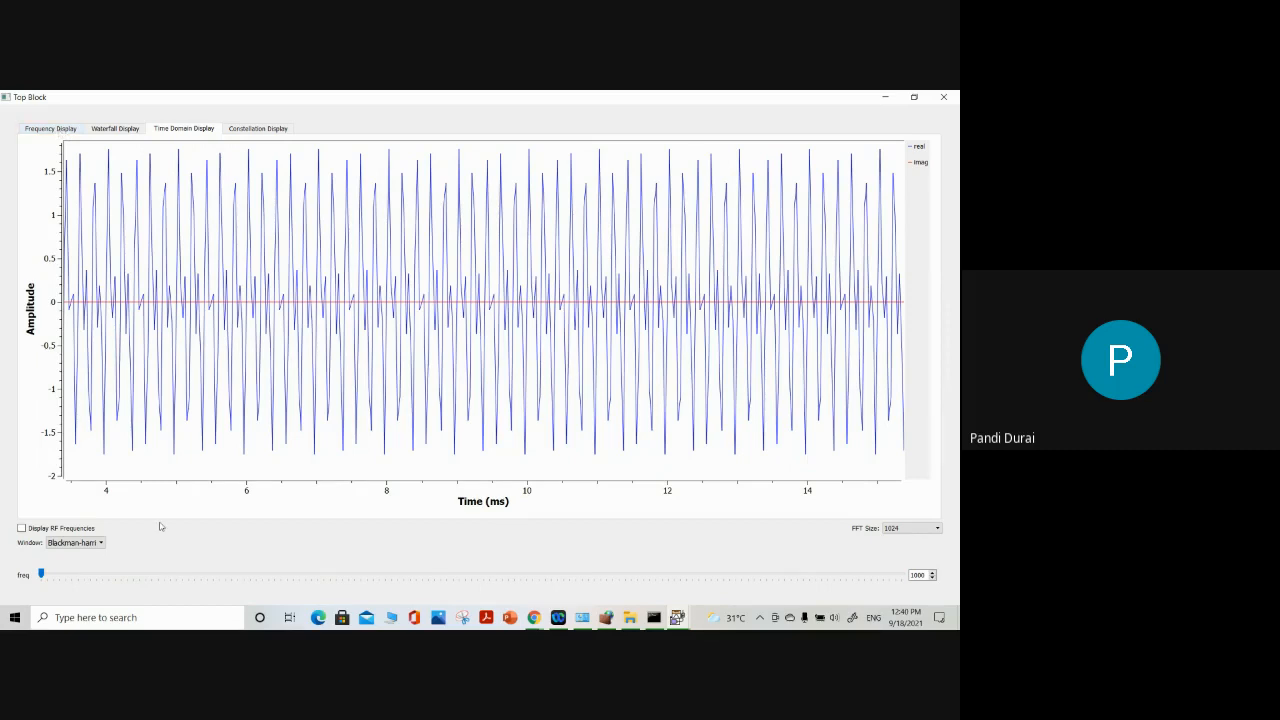
click(913, 97)
click(507, 261)
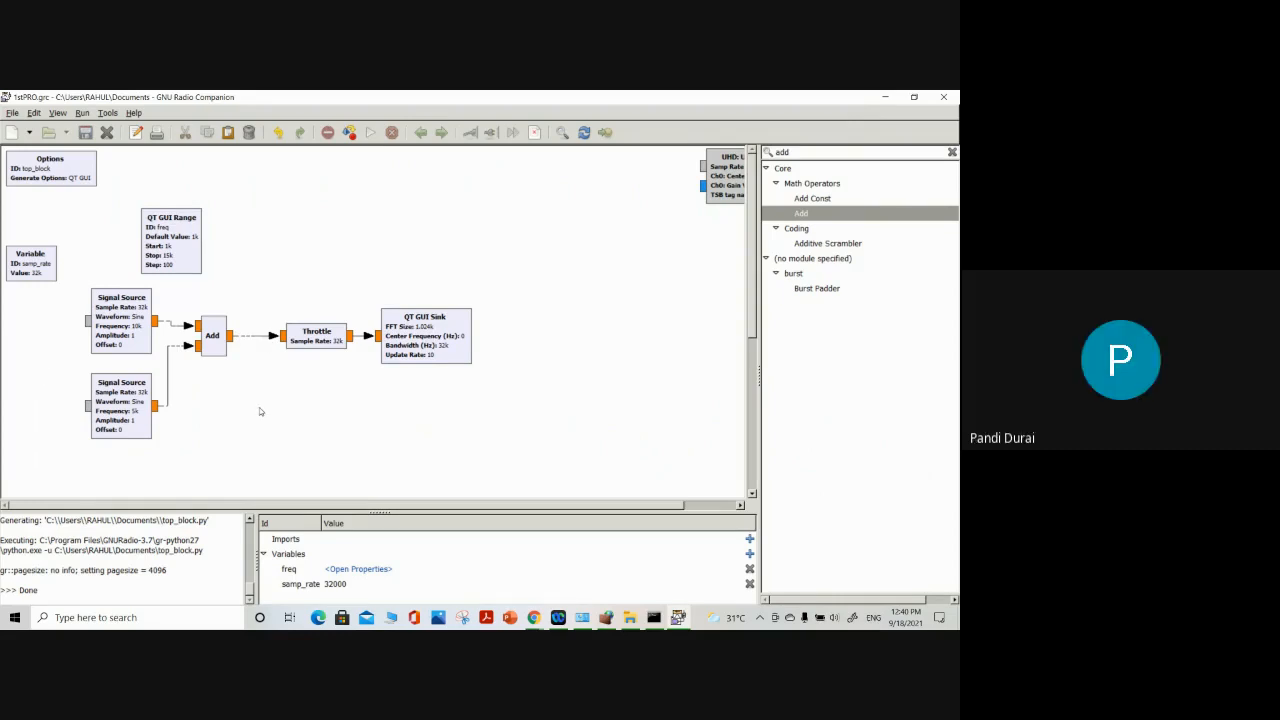
Search the block library for "filter" and add a Low Pass Filter block to the flow graph
drag(797, 152, 770, 153)
text(filter)
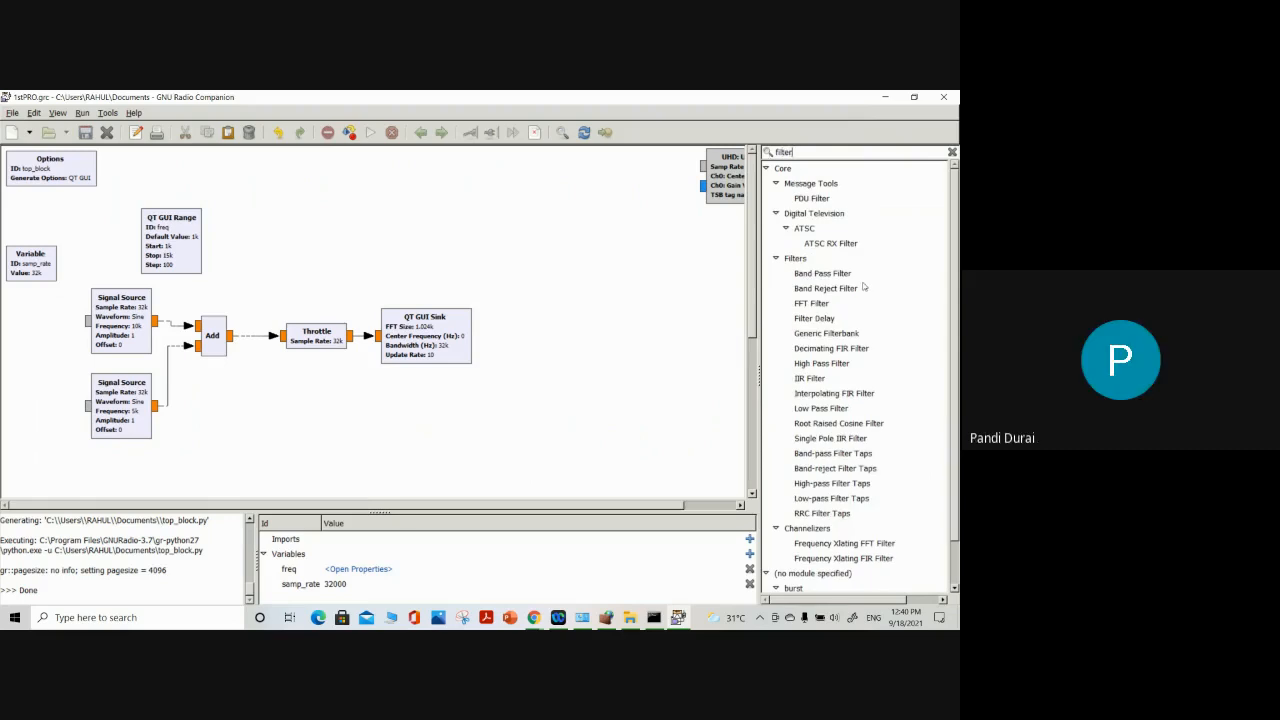
double_click(836, 408)
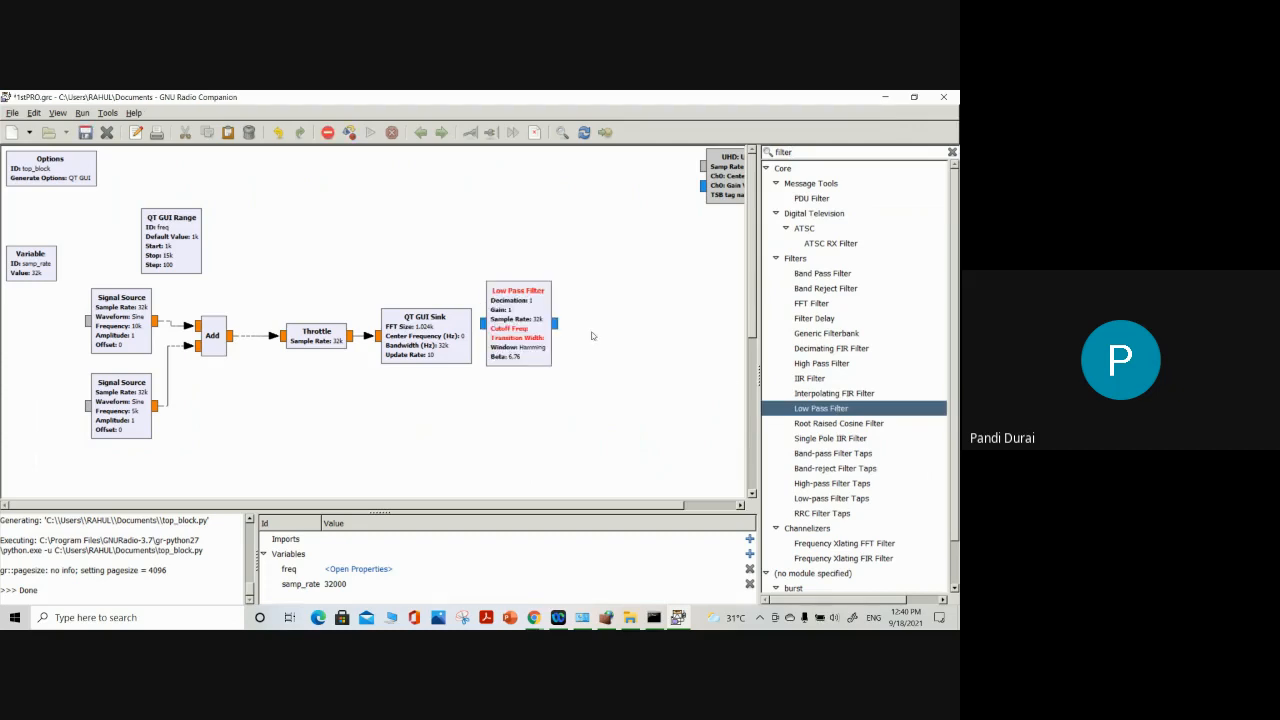
Move the QT GUI Sink and Throttle farther from the Add block and place the Low Pass Filter between Add and Throttle
drag(536, 329, 336, 261)
drag(437, 337, 617, 337)
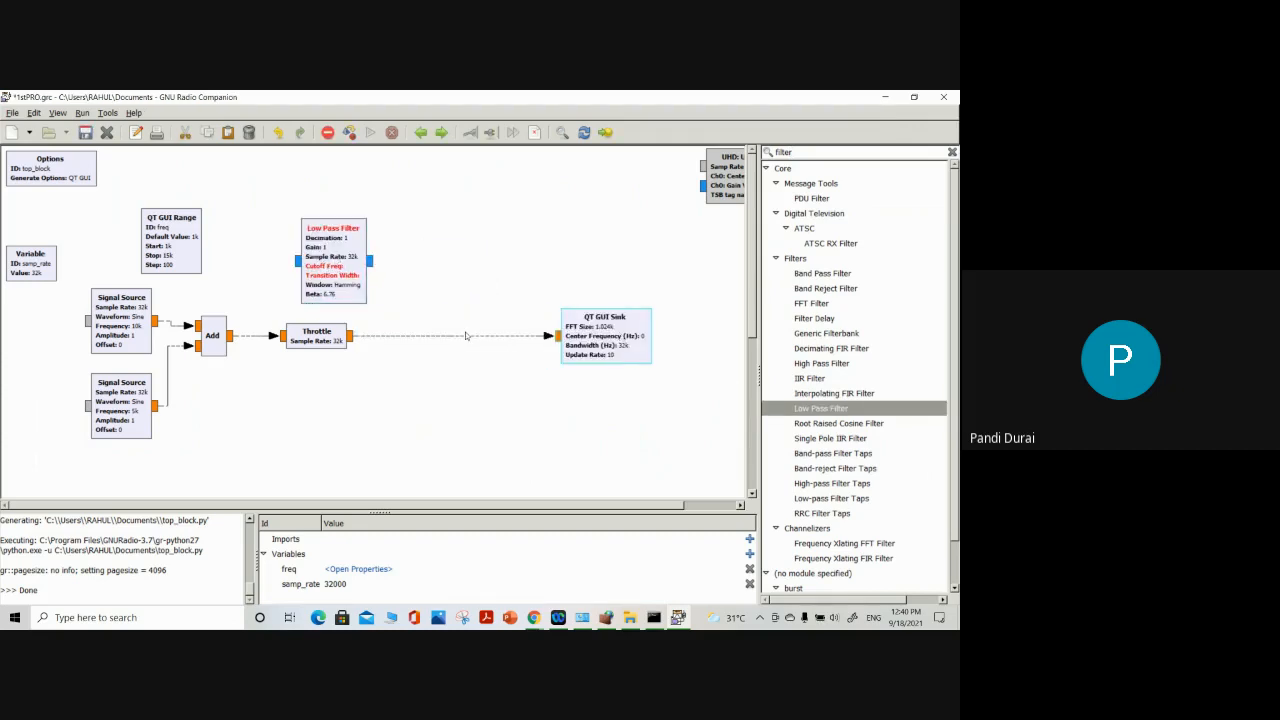
drag(300, 335, 500, 335)
drag(347, 262, 322, 337)
click(382, 397)
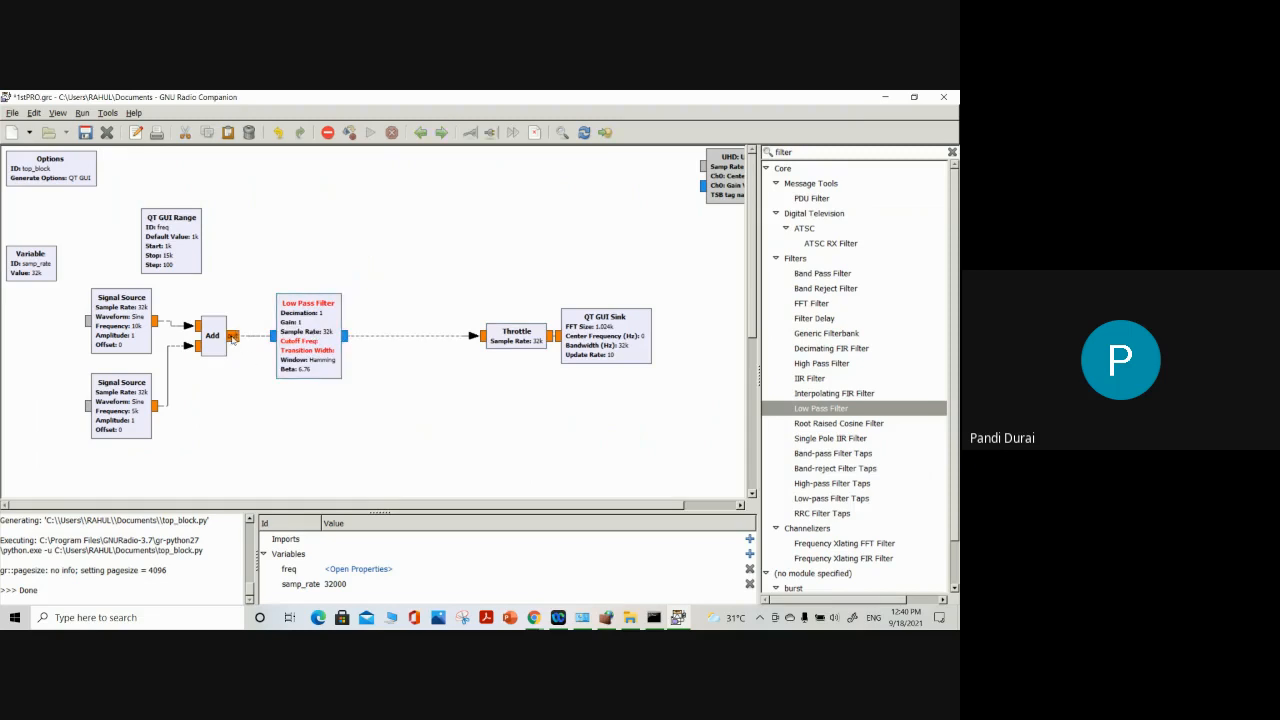
Replace the direct Add-to-Throttle connection by wiring the Add output to the Low Pass Filter and the filter output to the Throttle
click(384, 339)
key(Delete)
click(231, 336)
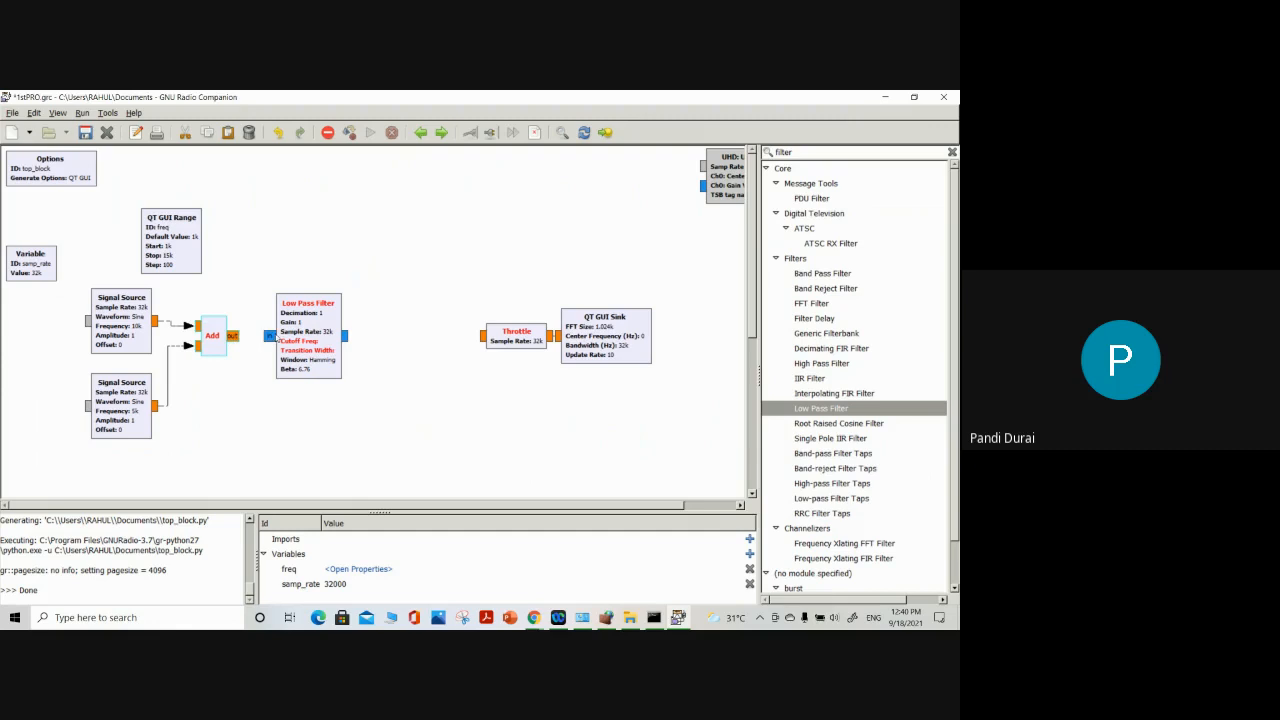
click(270, 337)
click(347, 336)
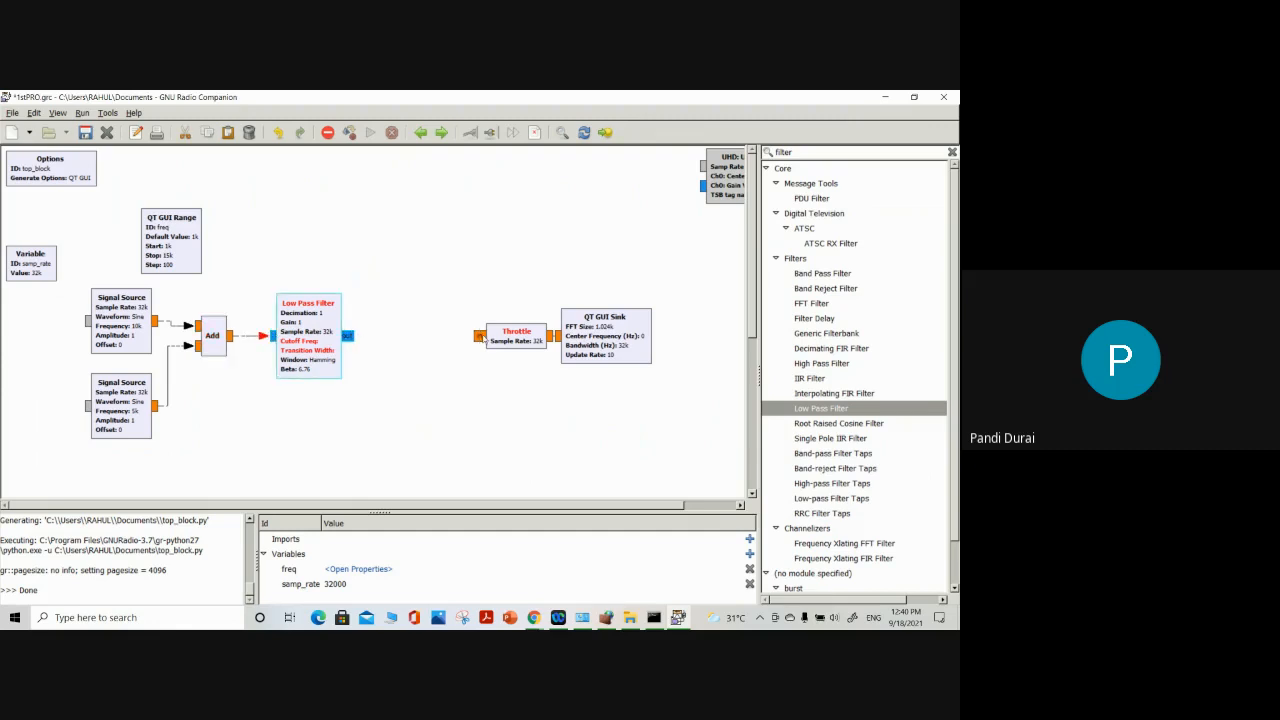
click(481, 337)
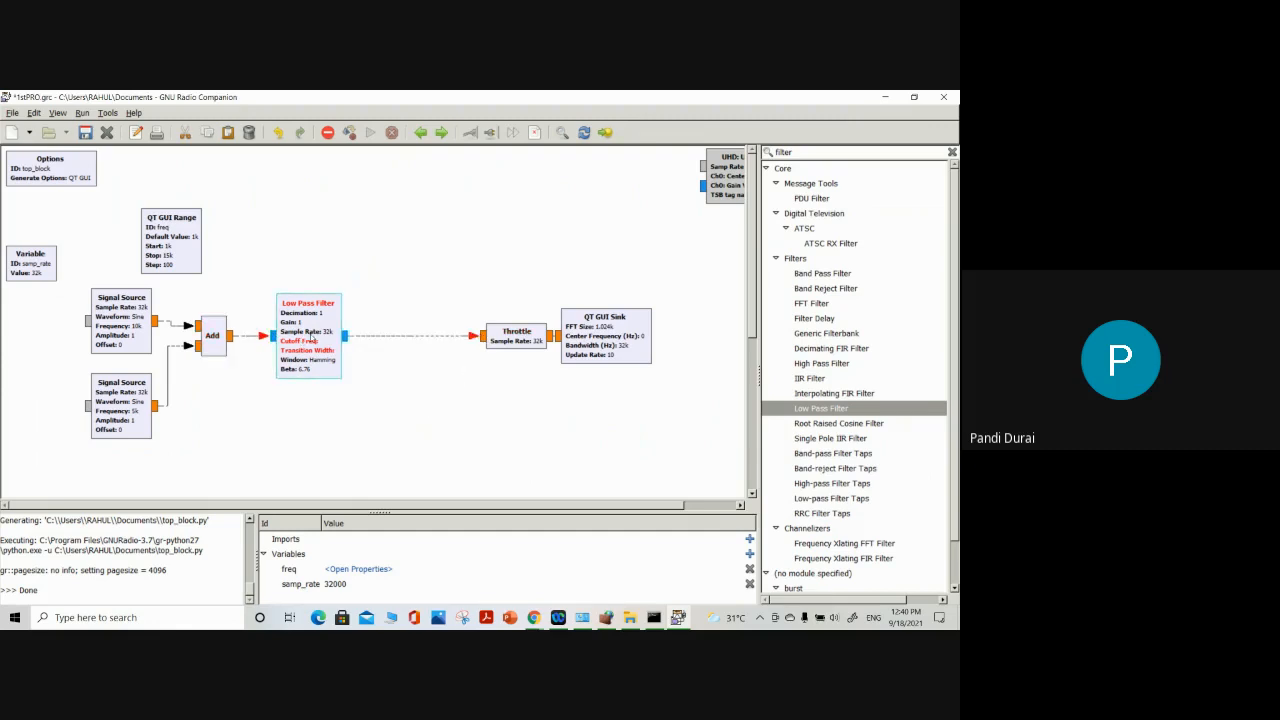
Set the Low Pass Filter's FIR Type to Float->Float (Decimating)
double_click(312, 338)
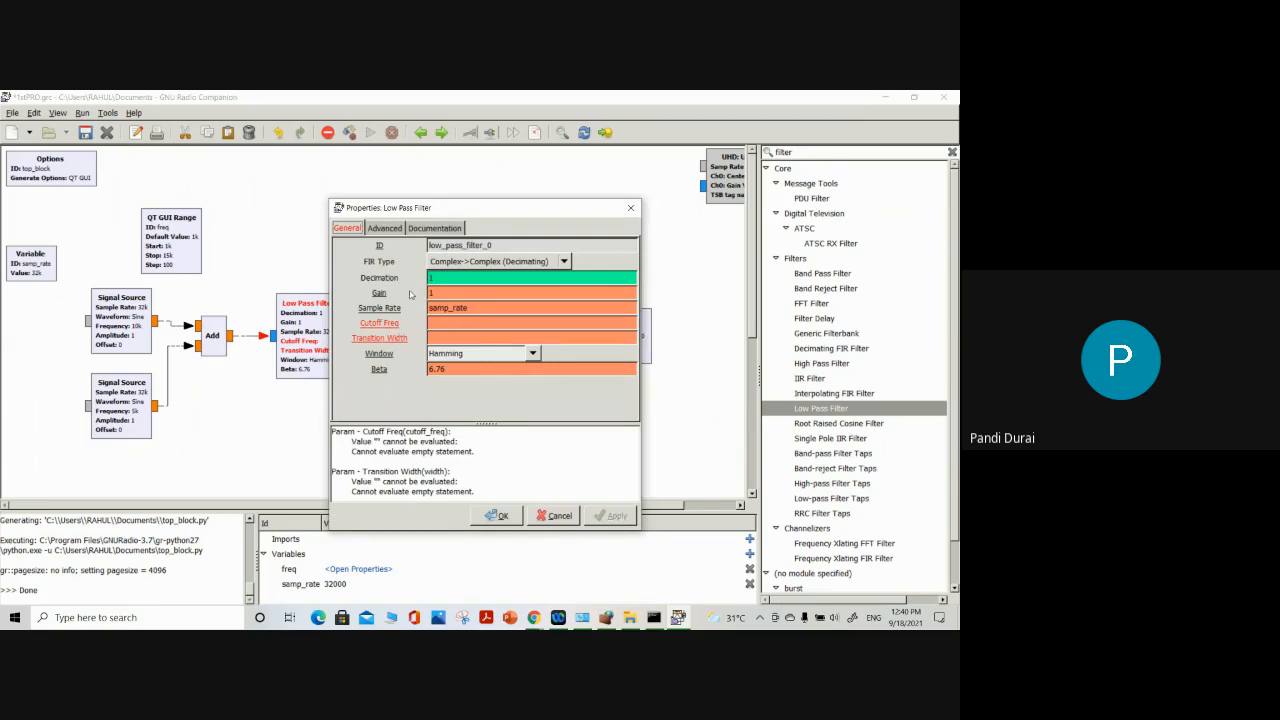
click(500, 262)
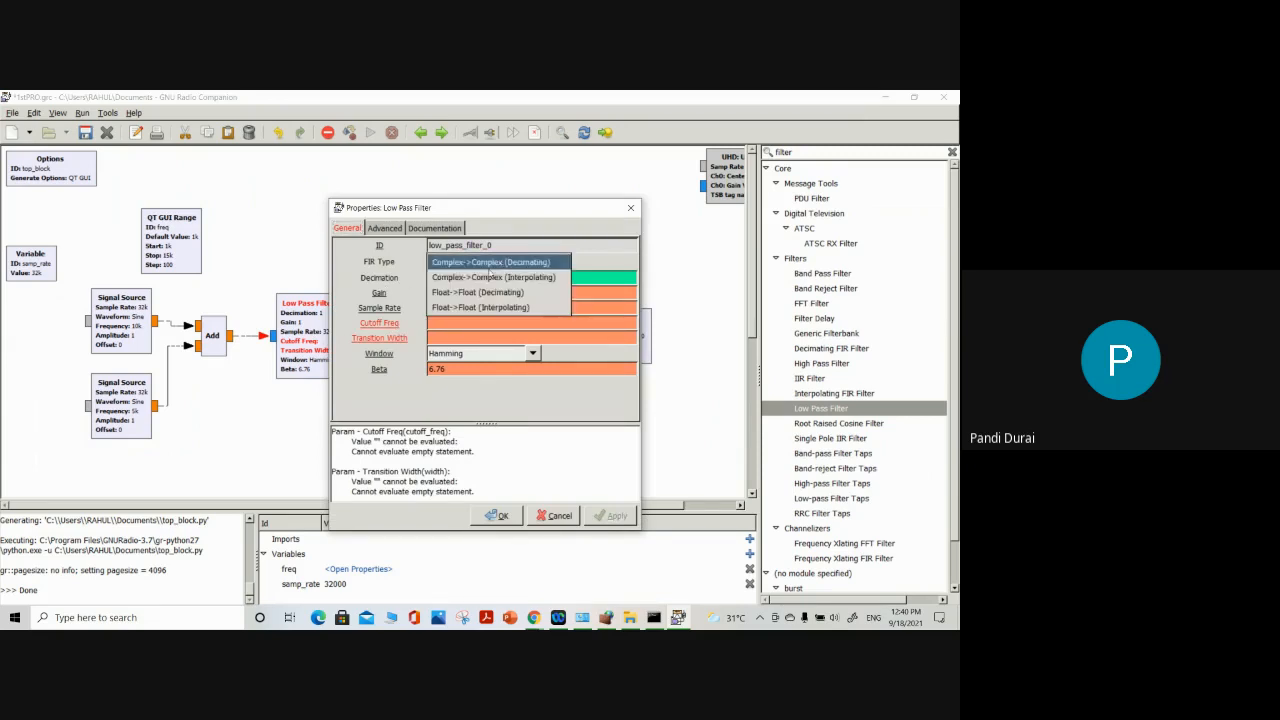
click(474, 293)
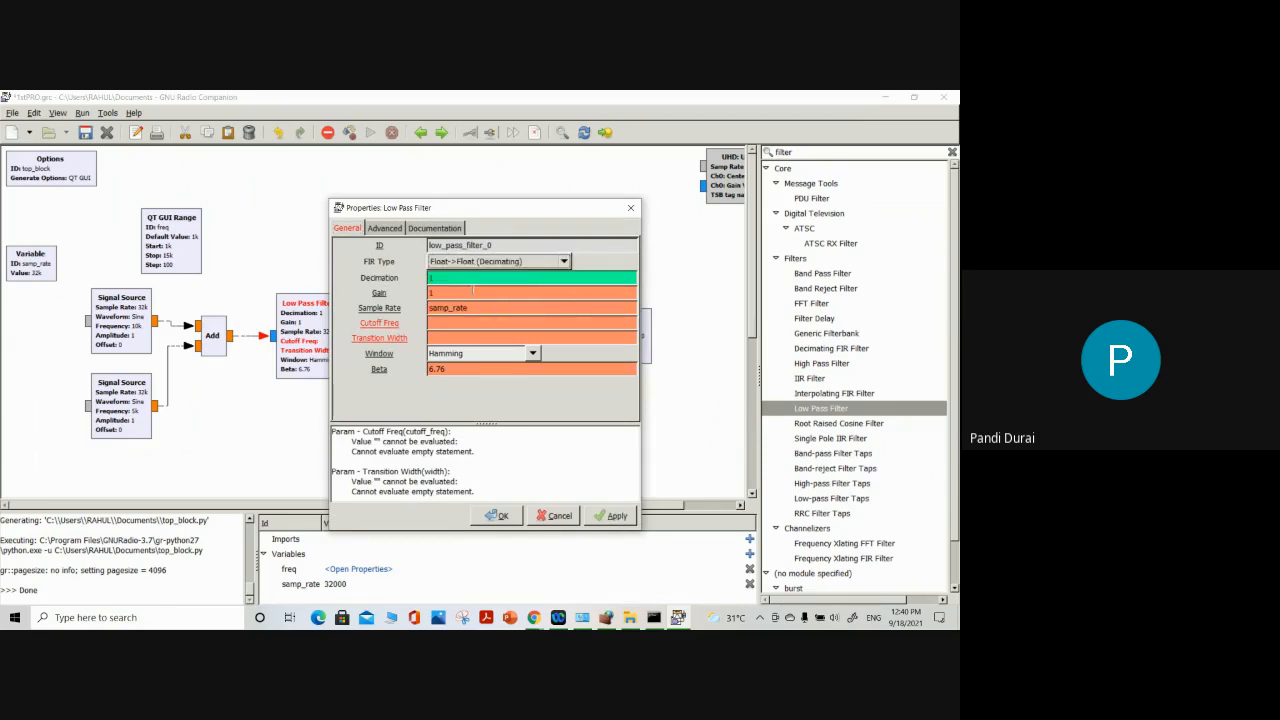
click(481, 263)
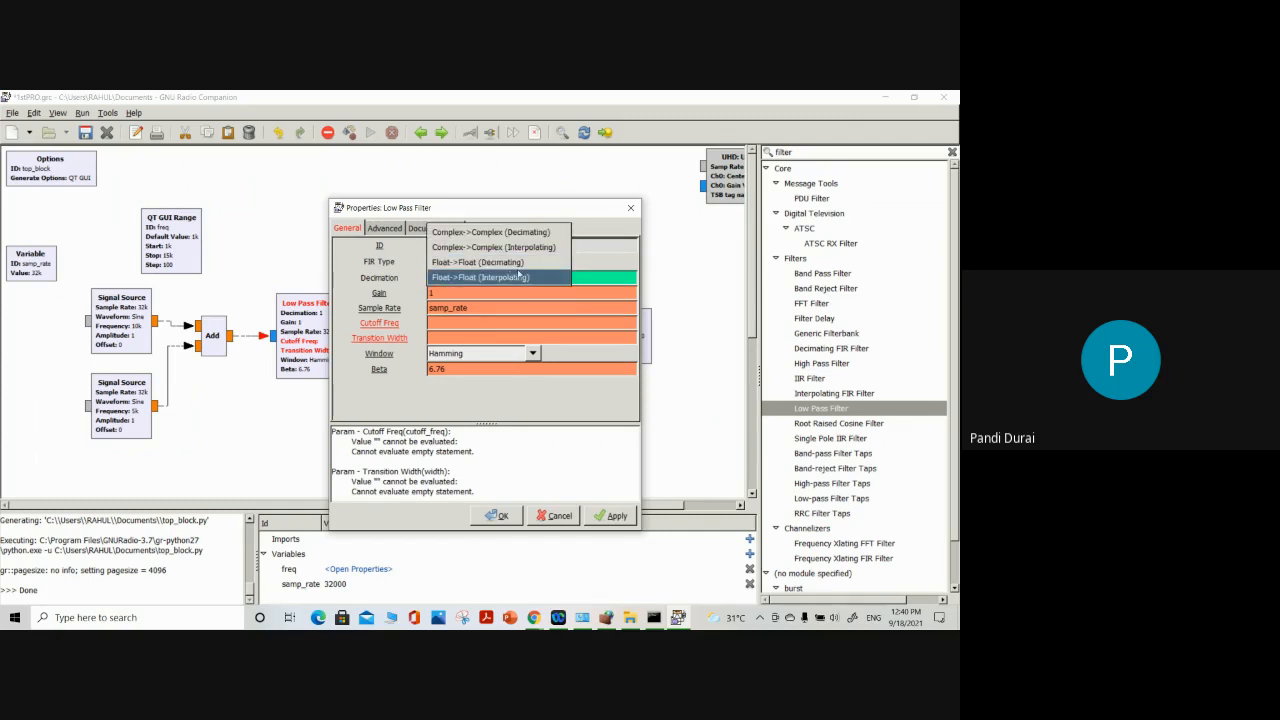
click(520, 263)
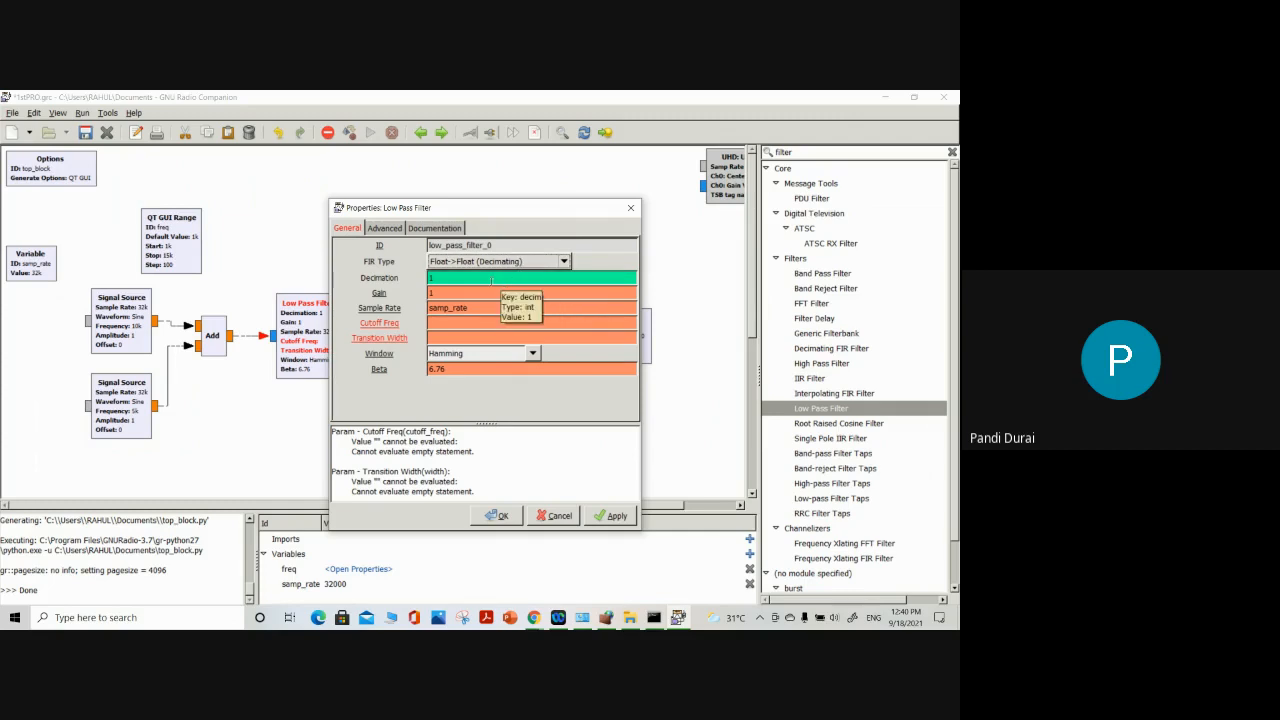
Set the Low Pass Filter's cutoff frequency to 5e3 and transition width to 100, keep the Hamming window, and accept the properties
click(457, 324)
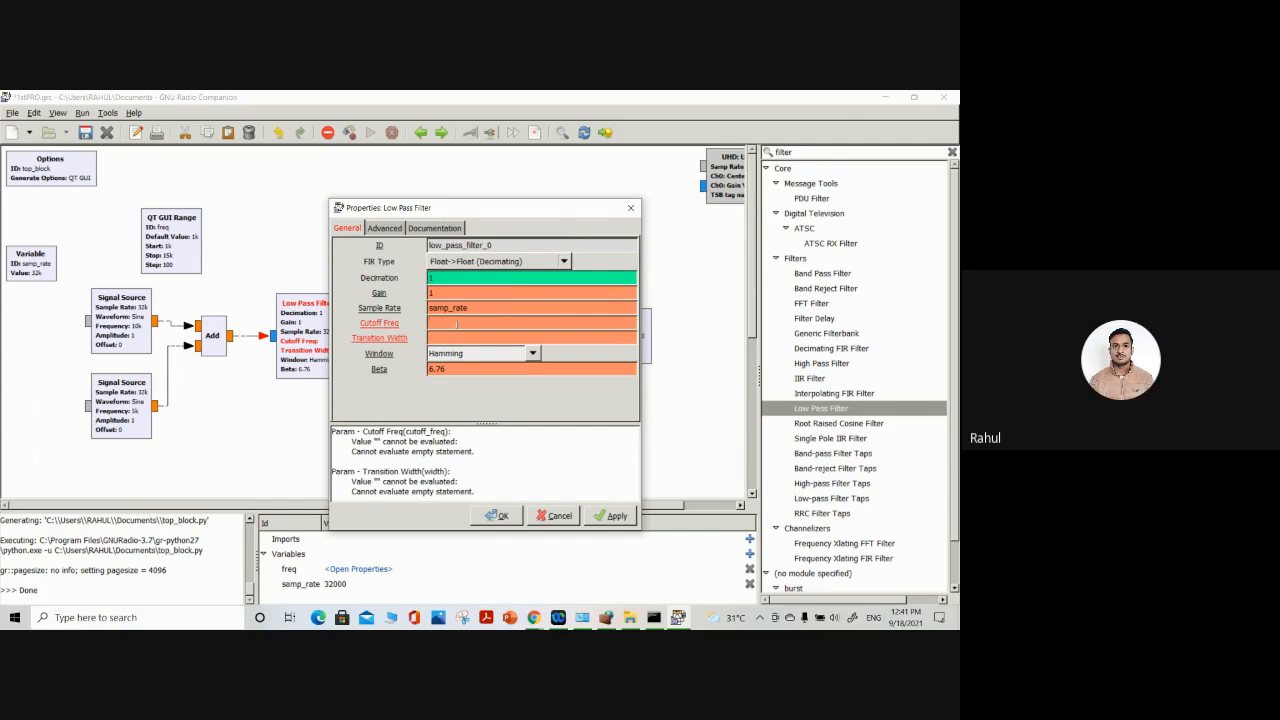
text(3)
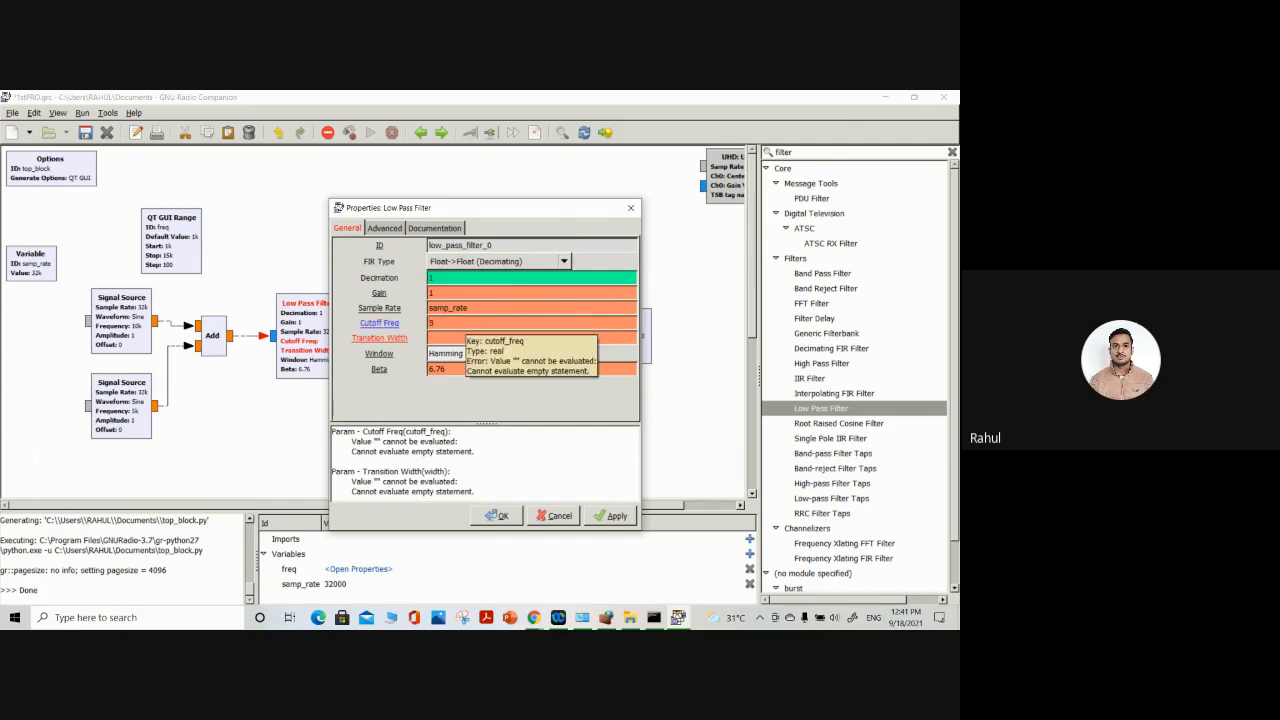
text(e3)
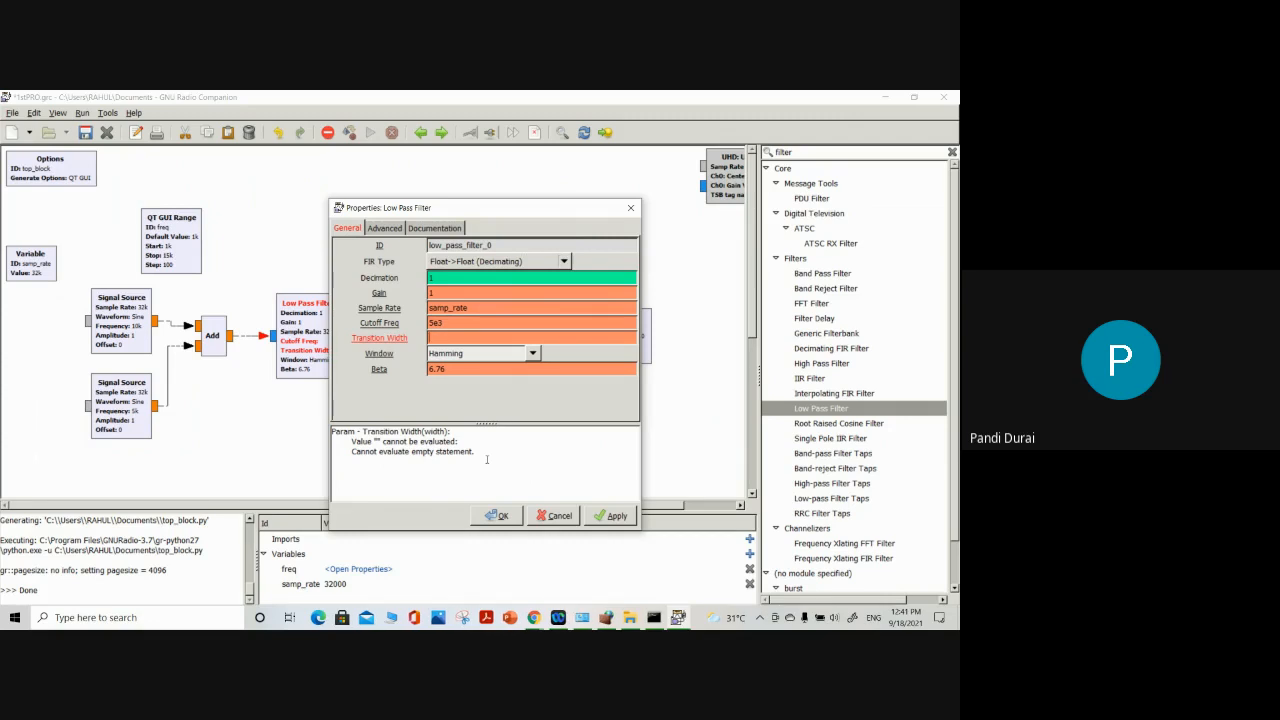
text(100)
click(533, 353)
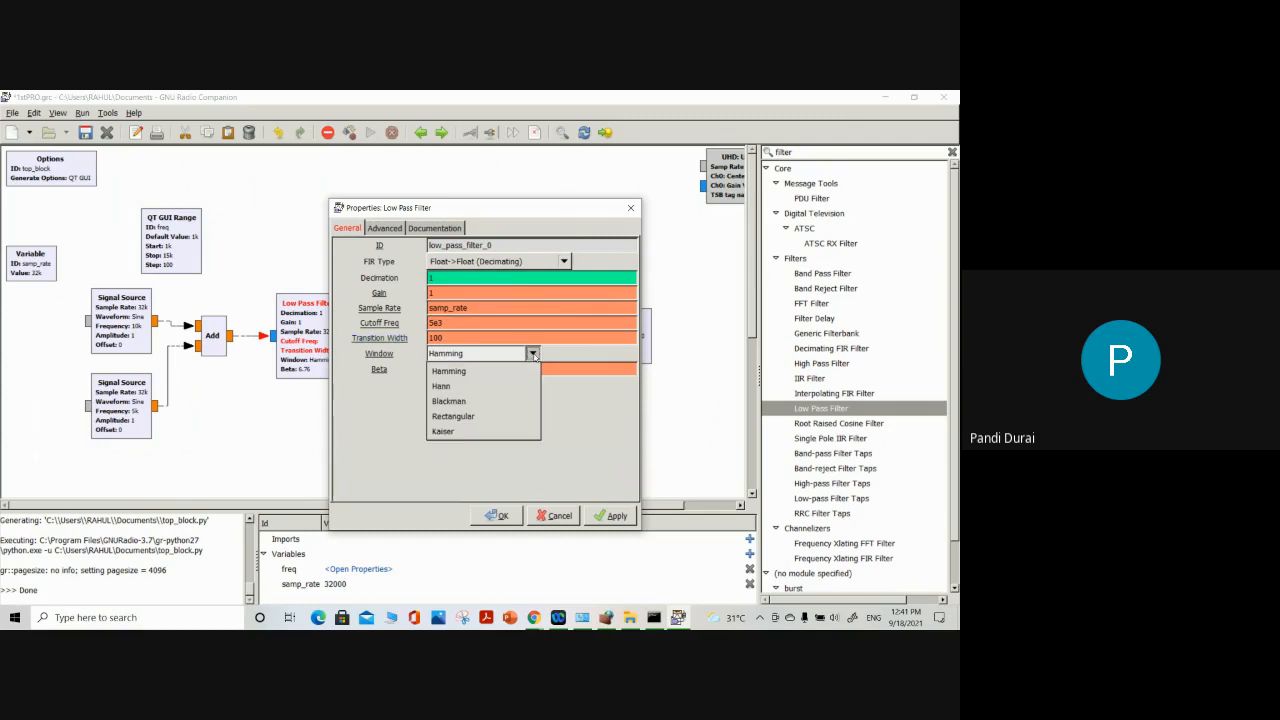
click(533, 354)
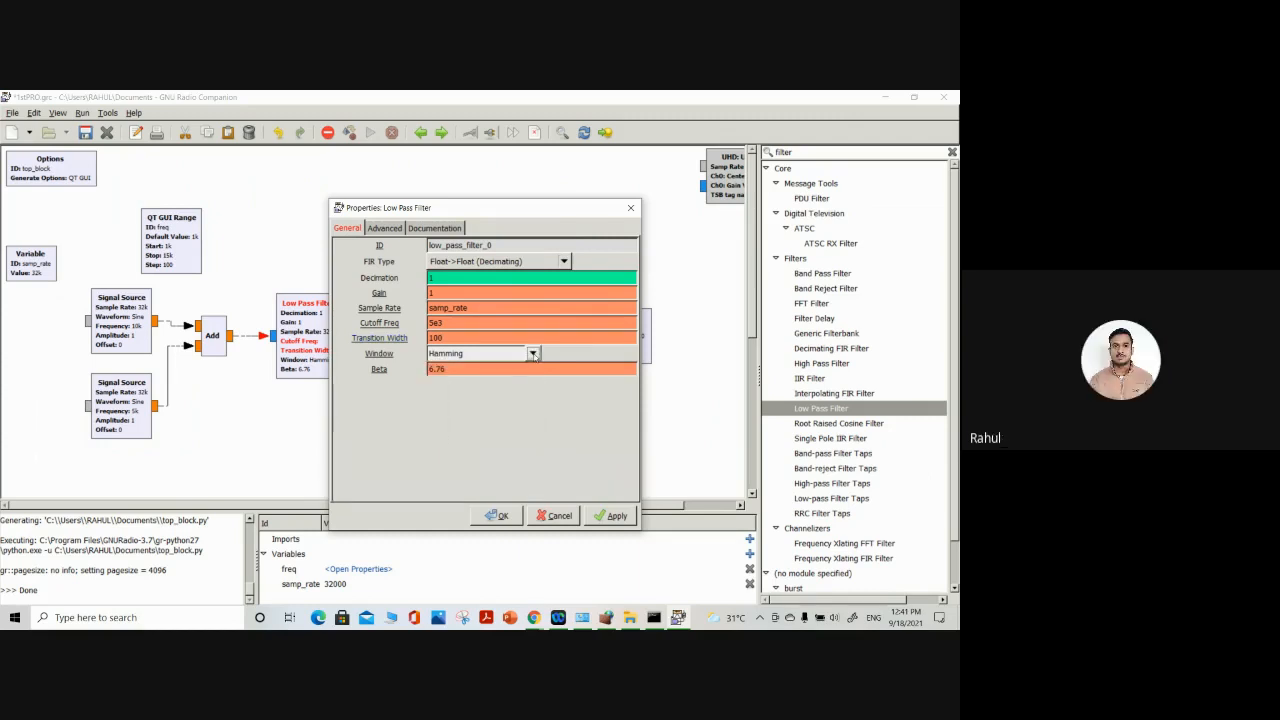
click(499, 515)
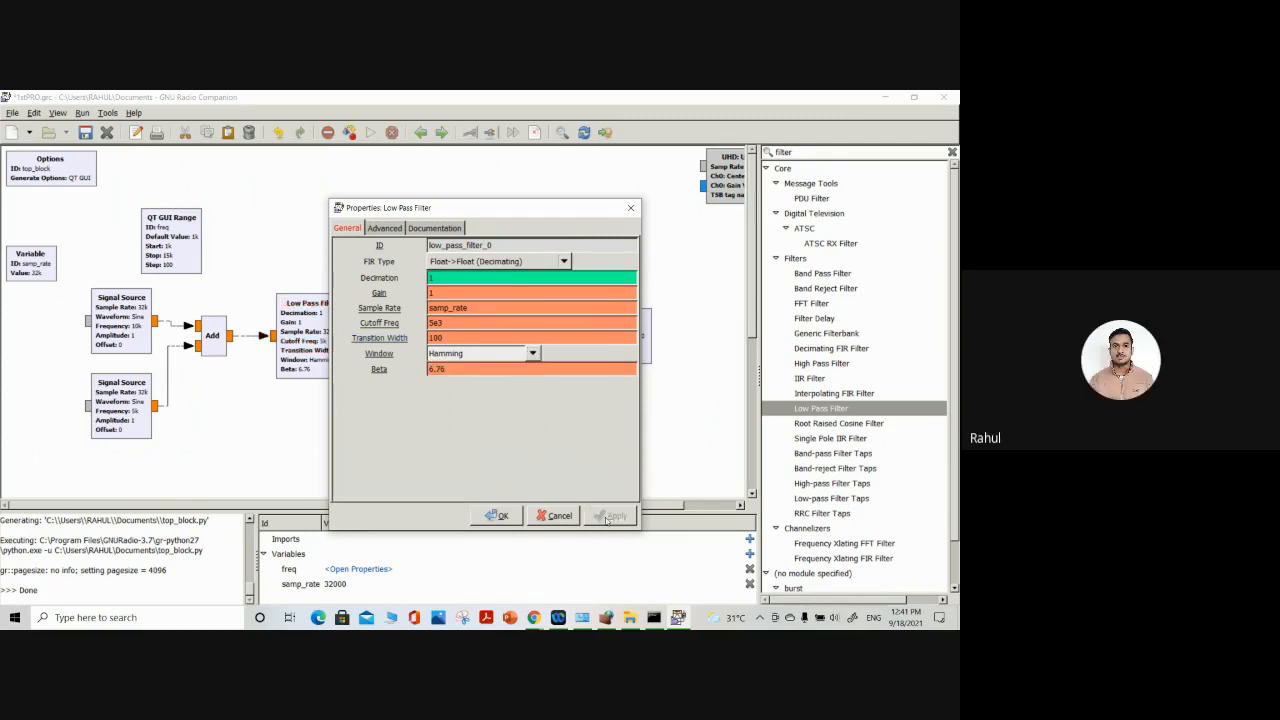
click(497, 515)
click(497, 515)
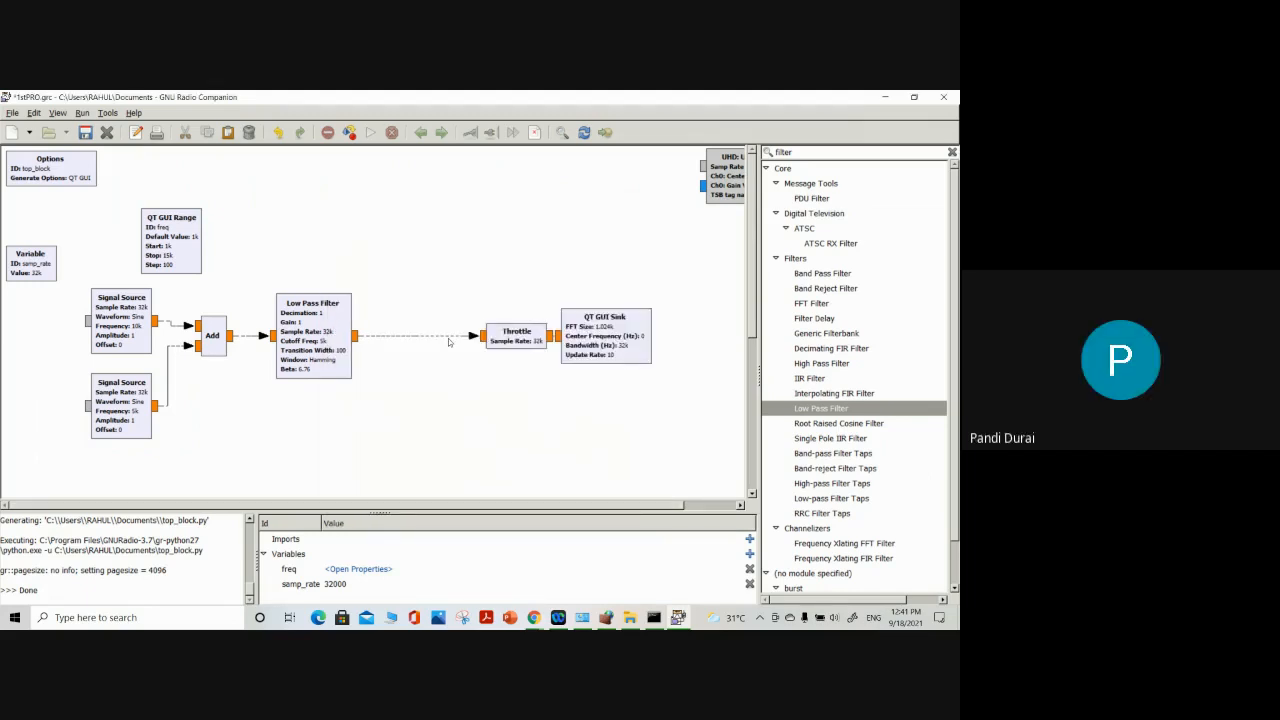
Execute the flow graph and inspect the filtered output in the frequency display and a magnified section of the time domain display
click(370, 133)
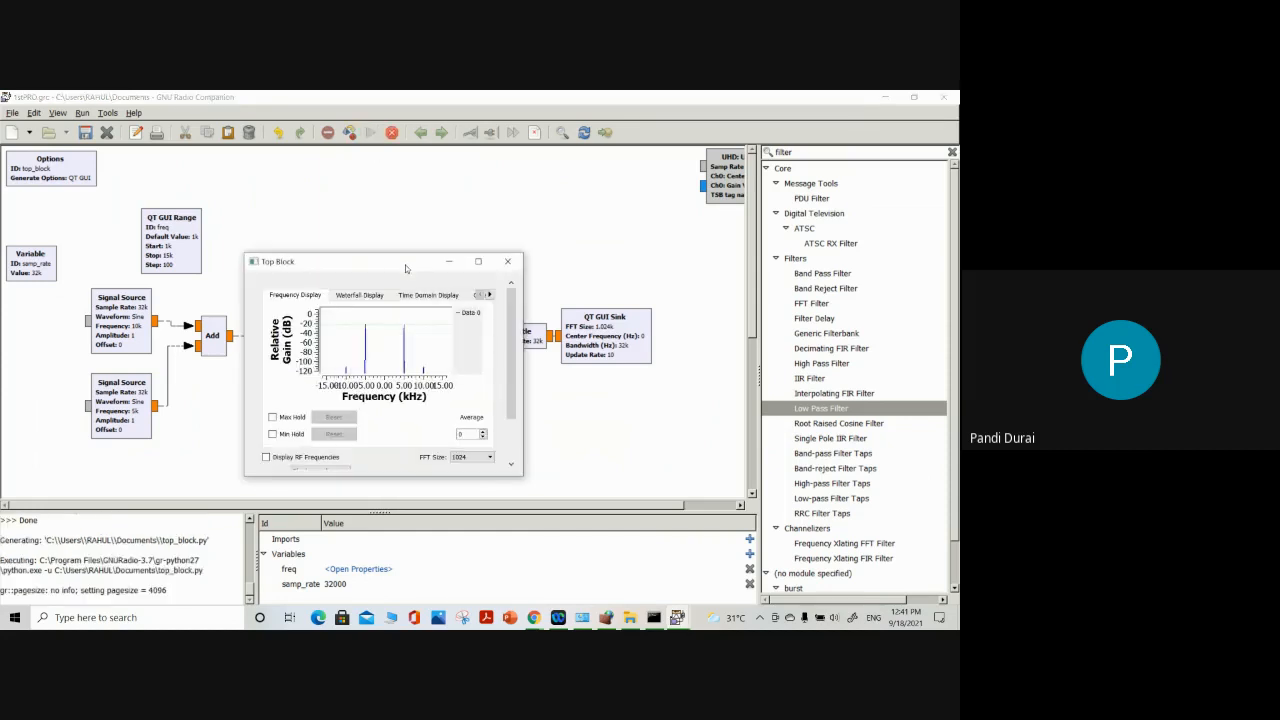
click(478, 261)
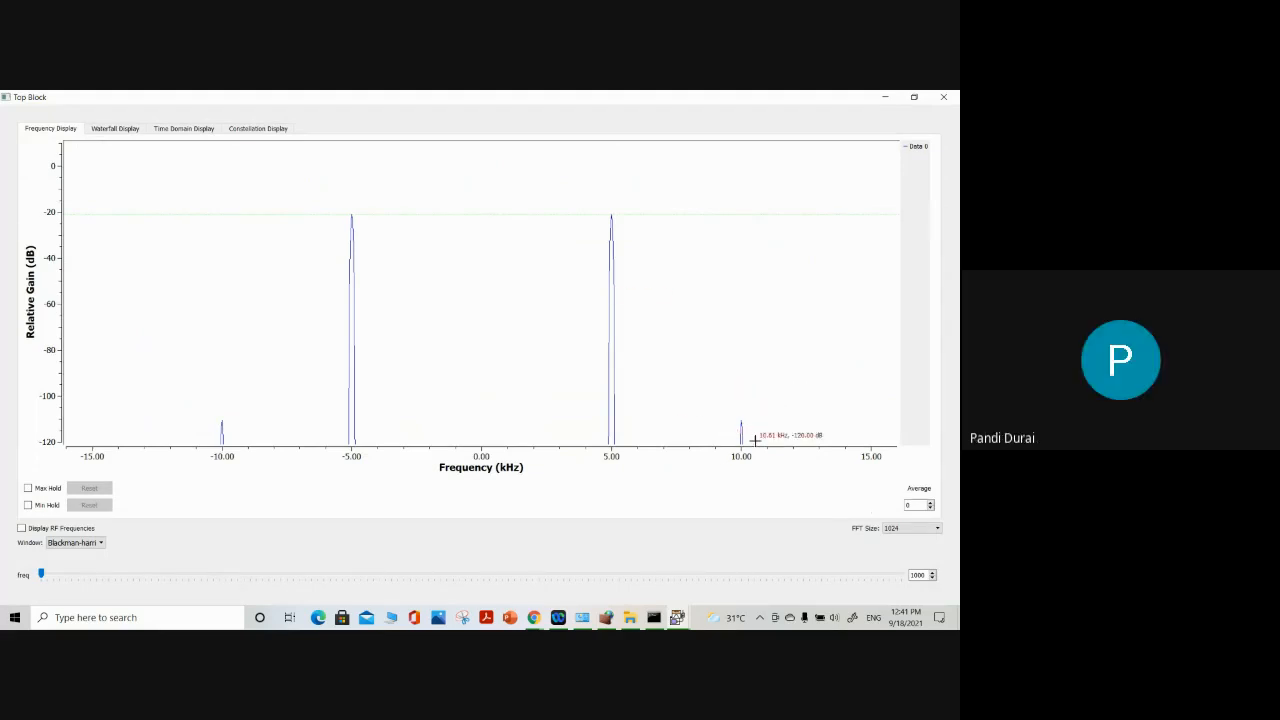
click(186, 130)
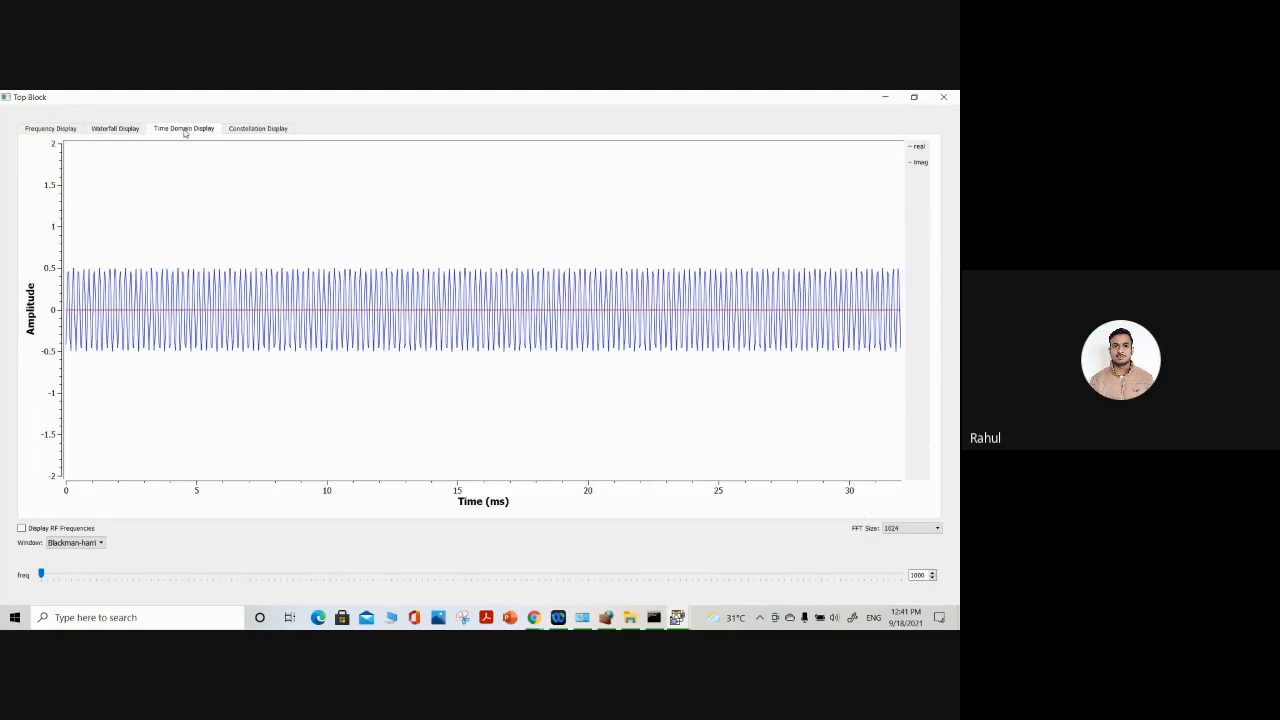
drag(172, 254, 334, 409)
drag(229, 183, 380, 366)
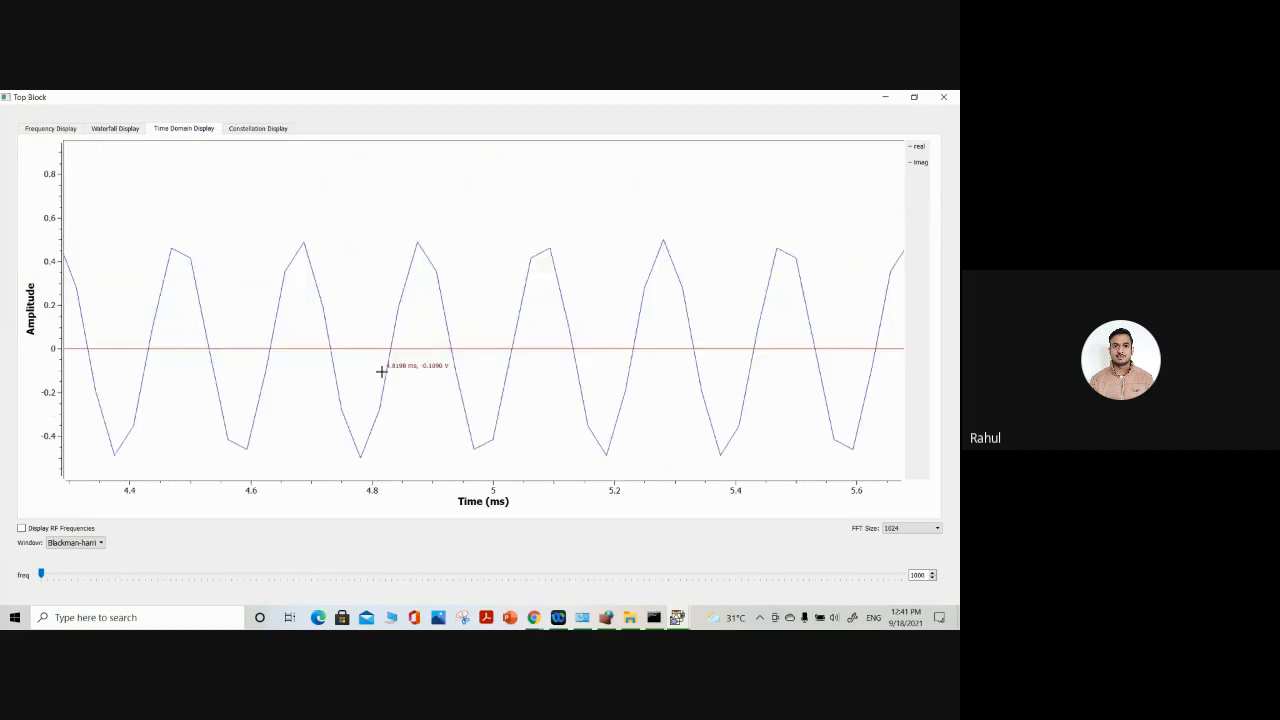
Review the frequency and waterfall displays of the filtered signal and close the output window
click(61, 132)
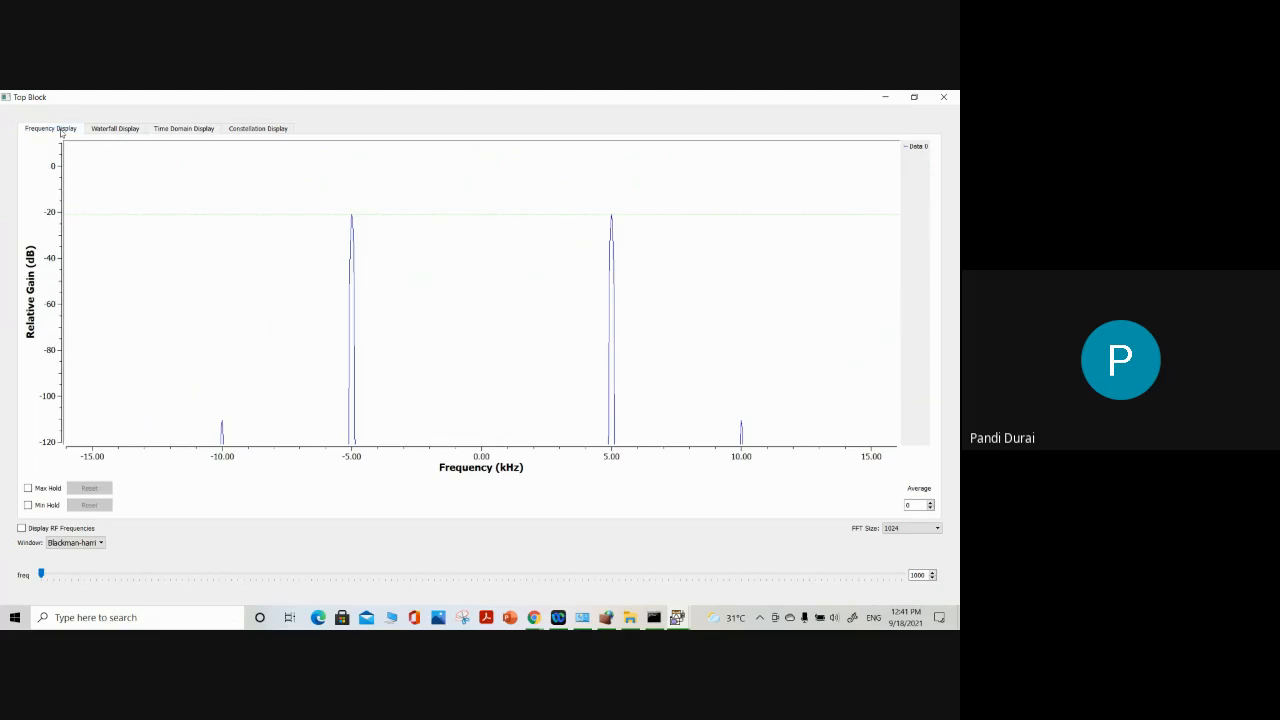
click(113, 132)
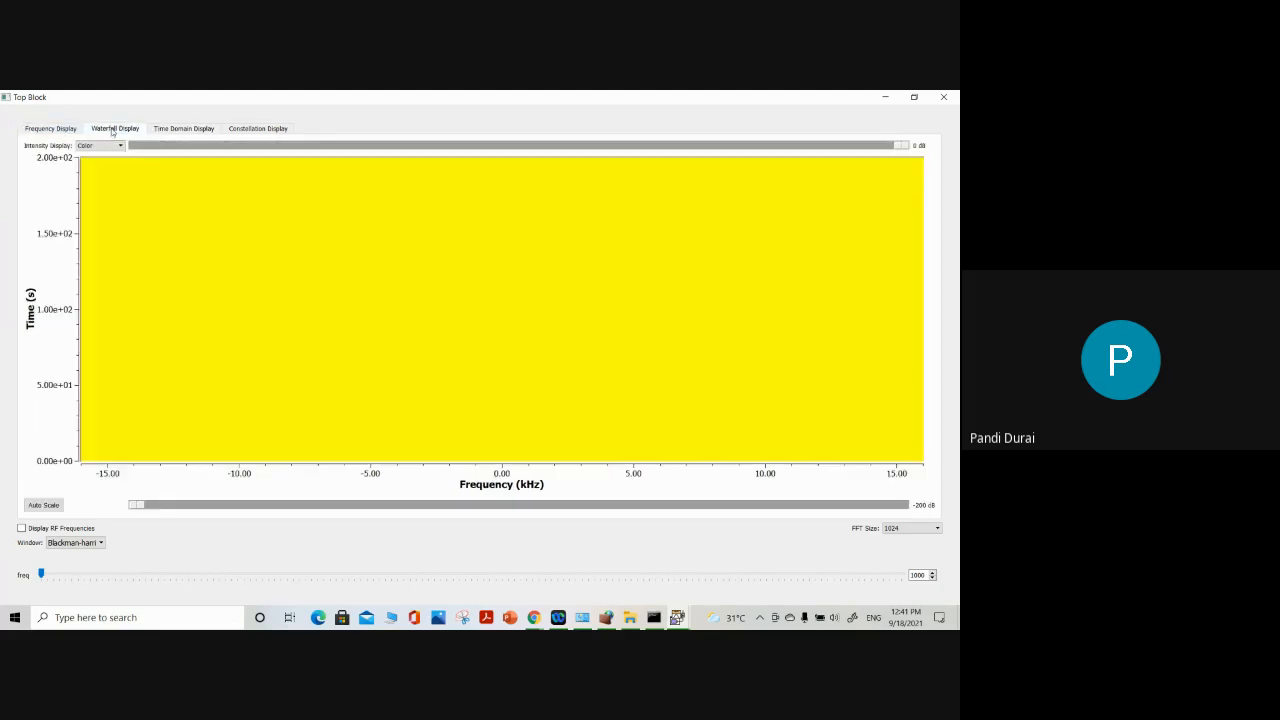
click(943, 97)
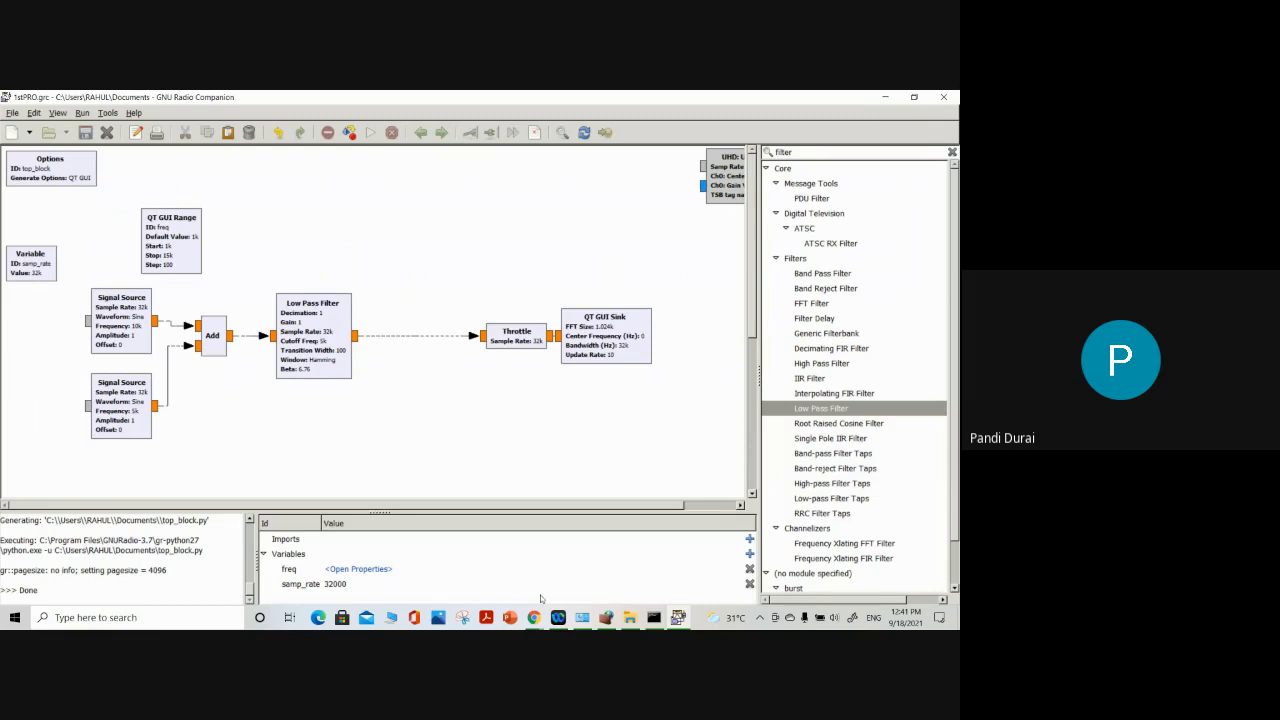
Switch to the Google Meet call in Chrome and mute the microphone
mouse_move(533, 617)
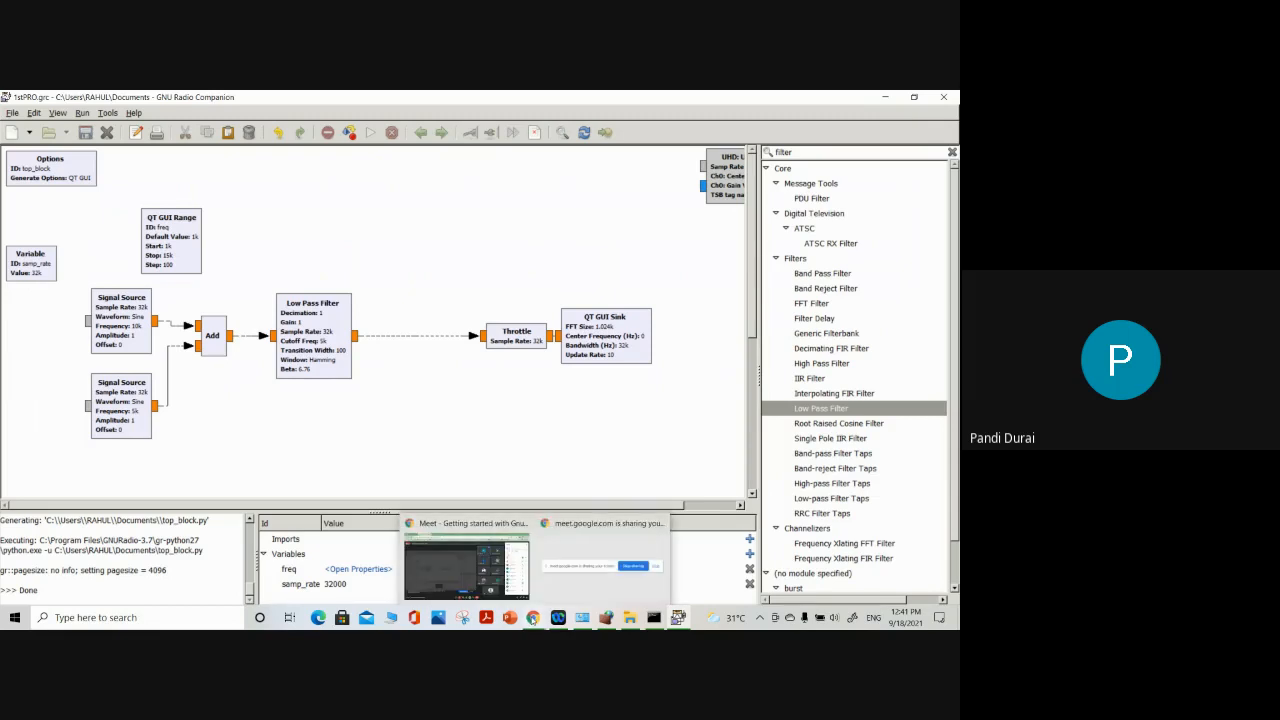
click(466, 565)
click(395, 586)
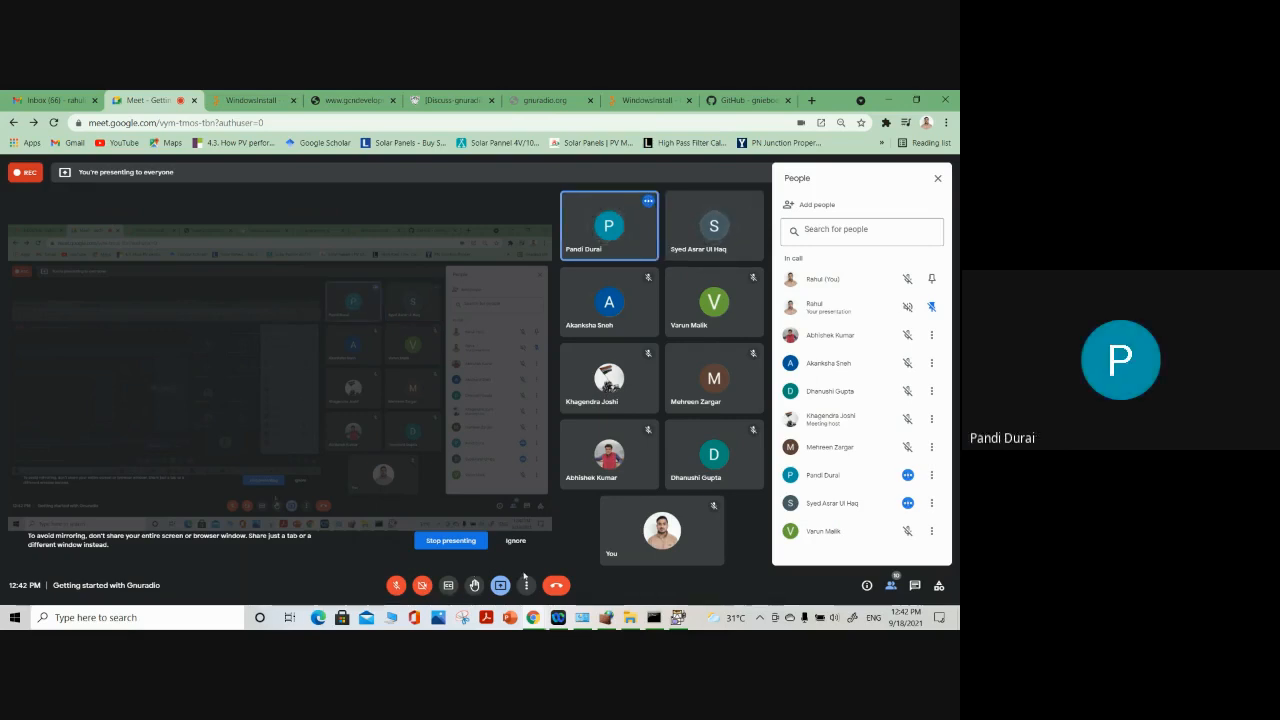
Return to GNU Radio Companion and review the properties of the 10k Signal Source without changing them
click(678, 617)
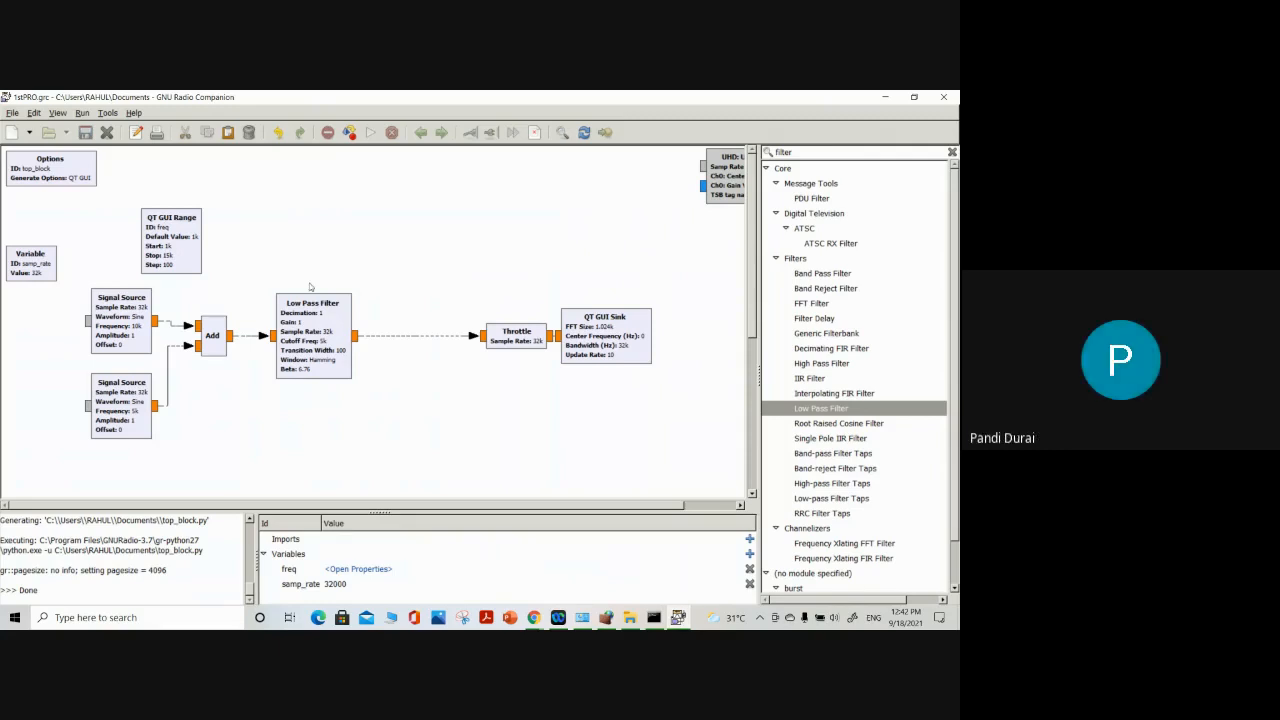
double_click(138, 325)
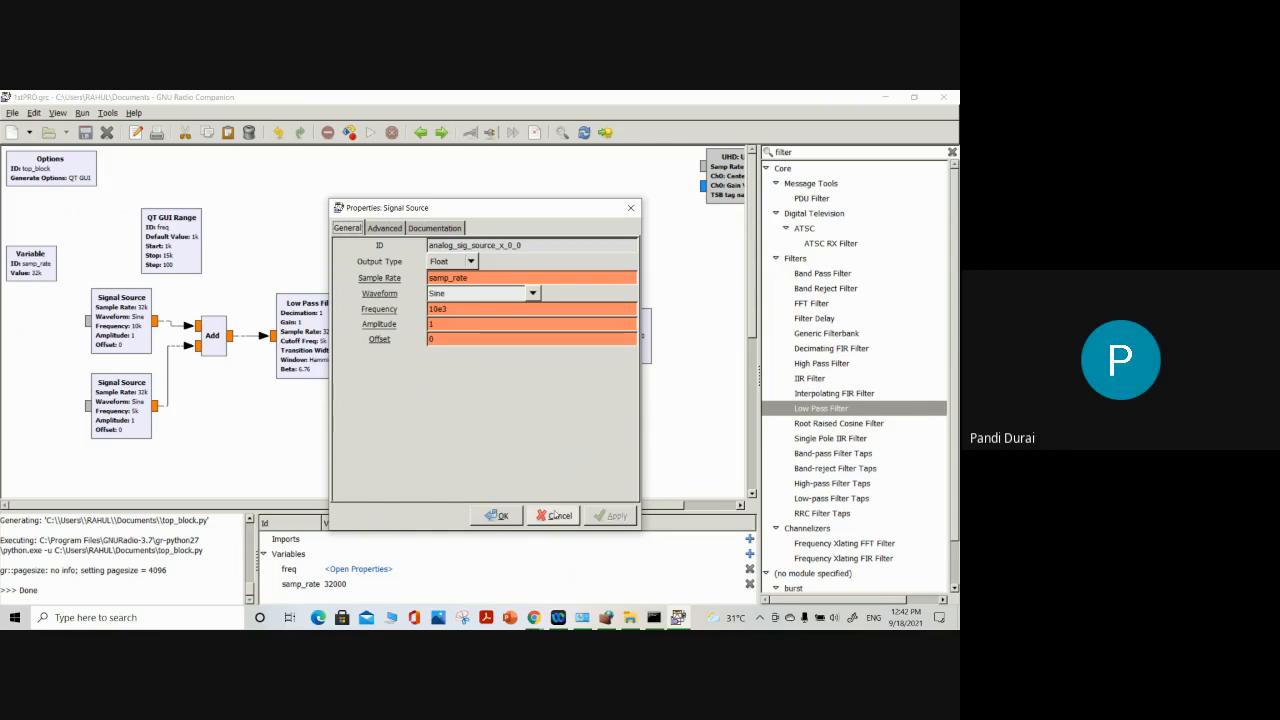
click(503, 515)
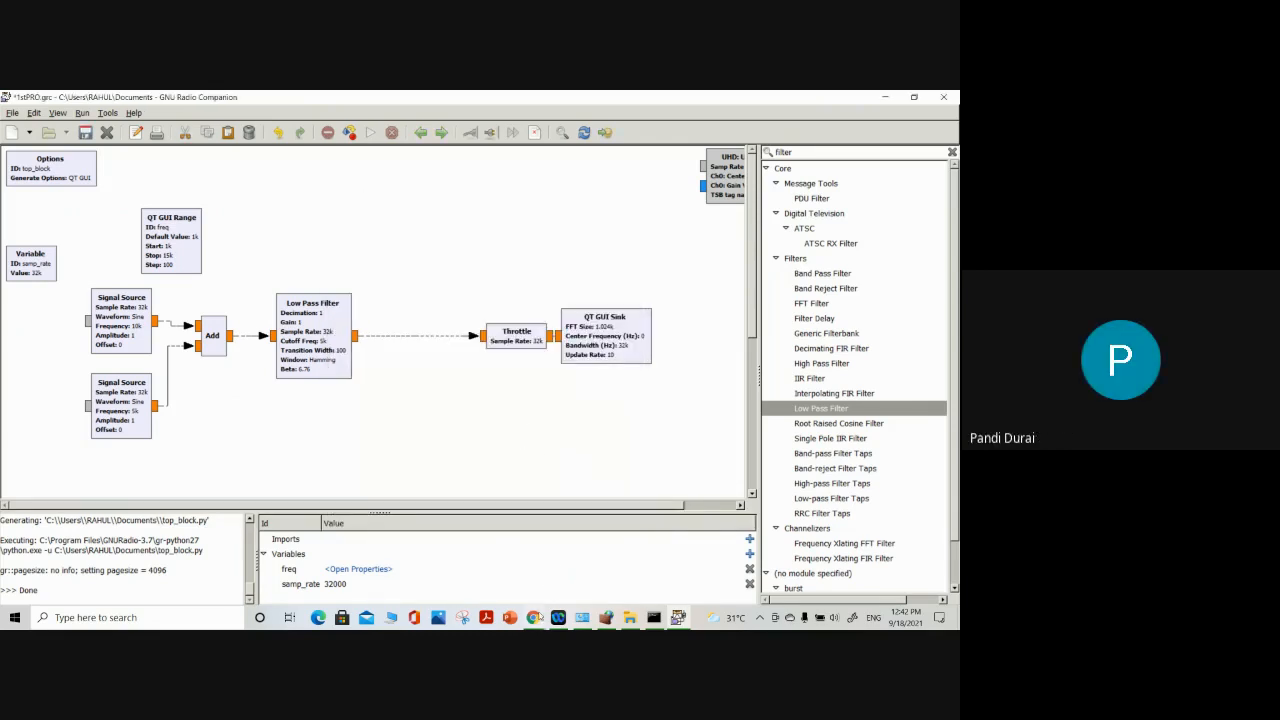
Switch to the Google Meet call, turn the microphone back on, and return to GNU Radio Companion
click(533, 617)
click(496, 557)
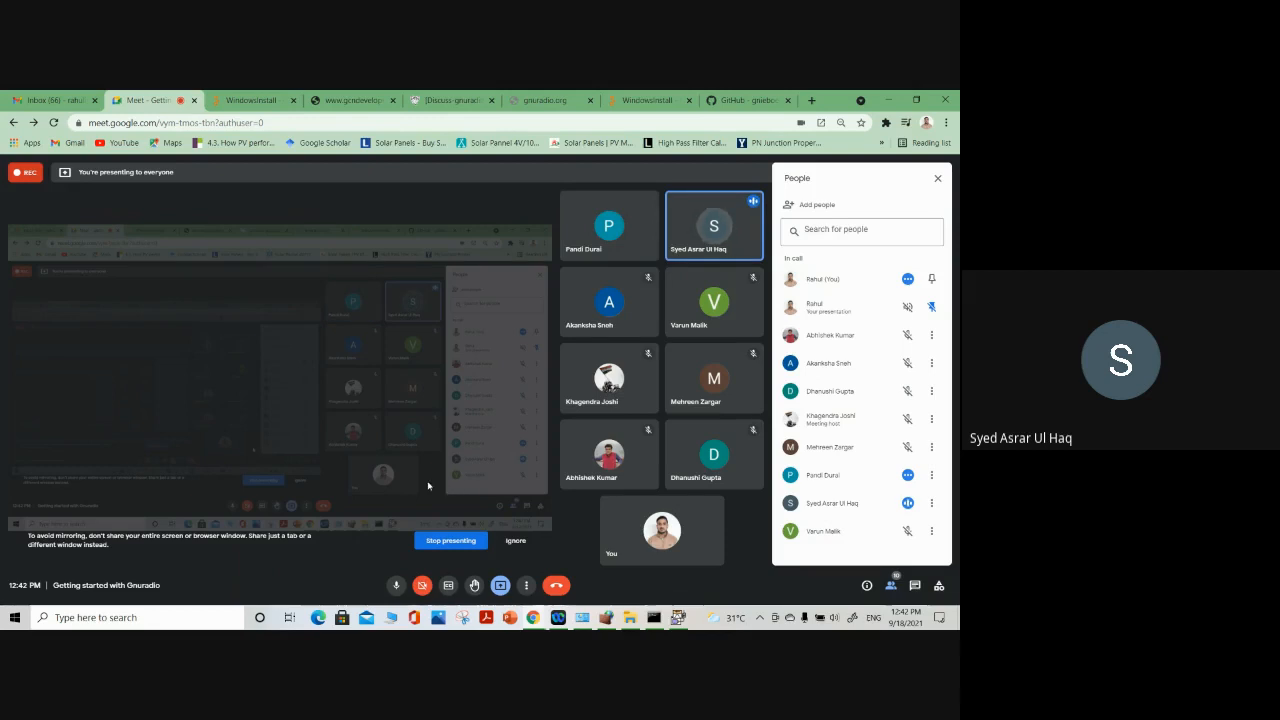
click(396, 586)
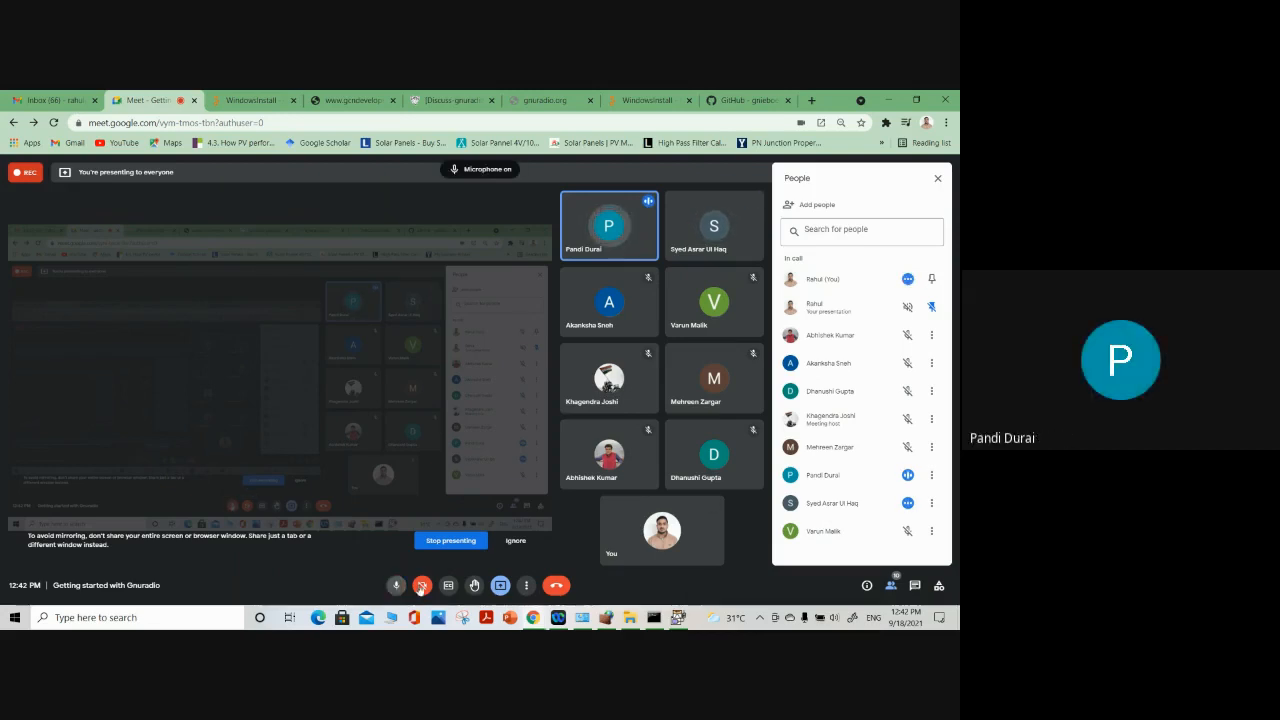
click(677, 617)
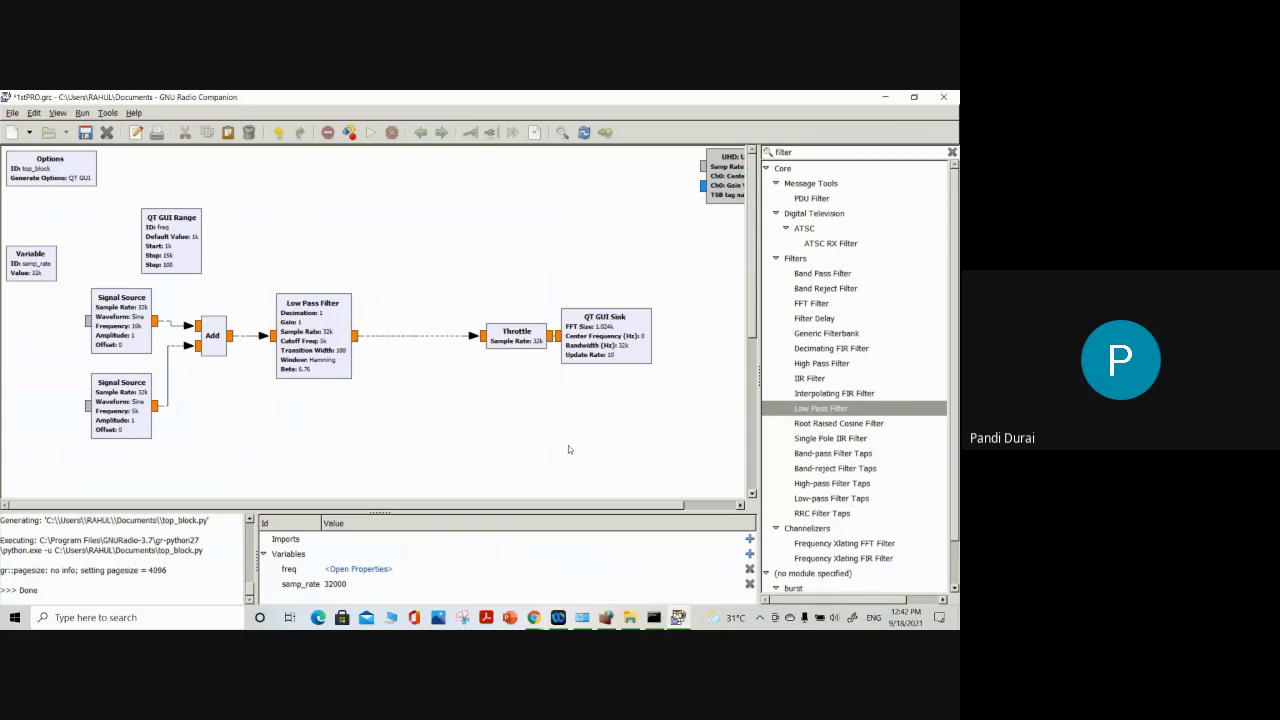
Move the Throttle and QT GUI Sink closer to the Low Pass Filter, and stack the Variable and QT GUI Range blocks below Options
drag(456, 240, 663, 418)
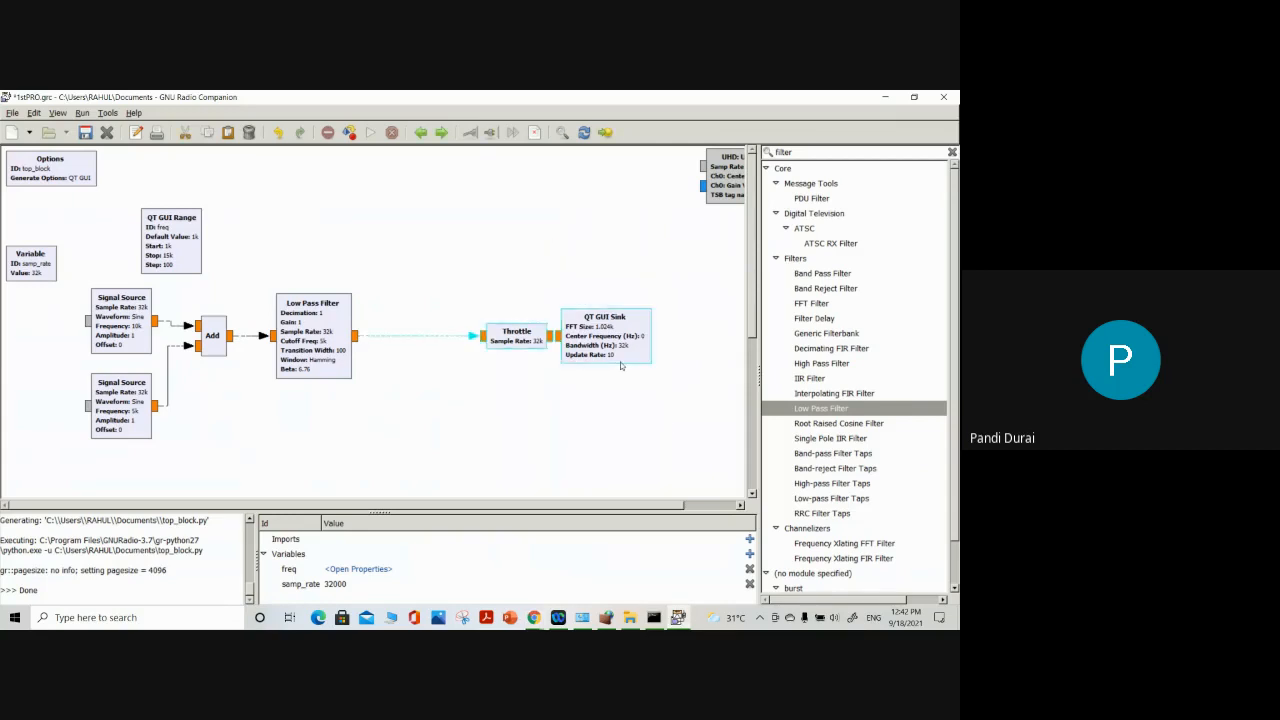
drag(622, 361, 512, 360)
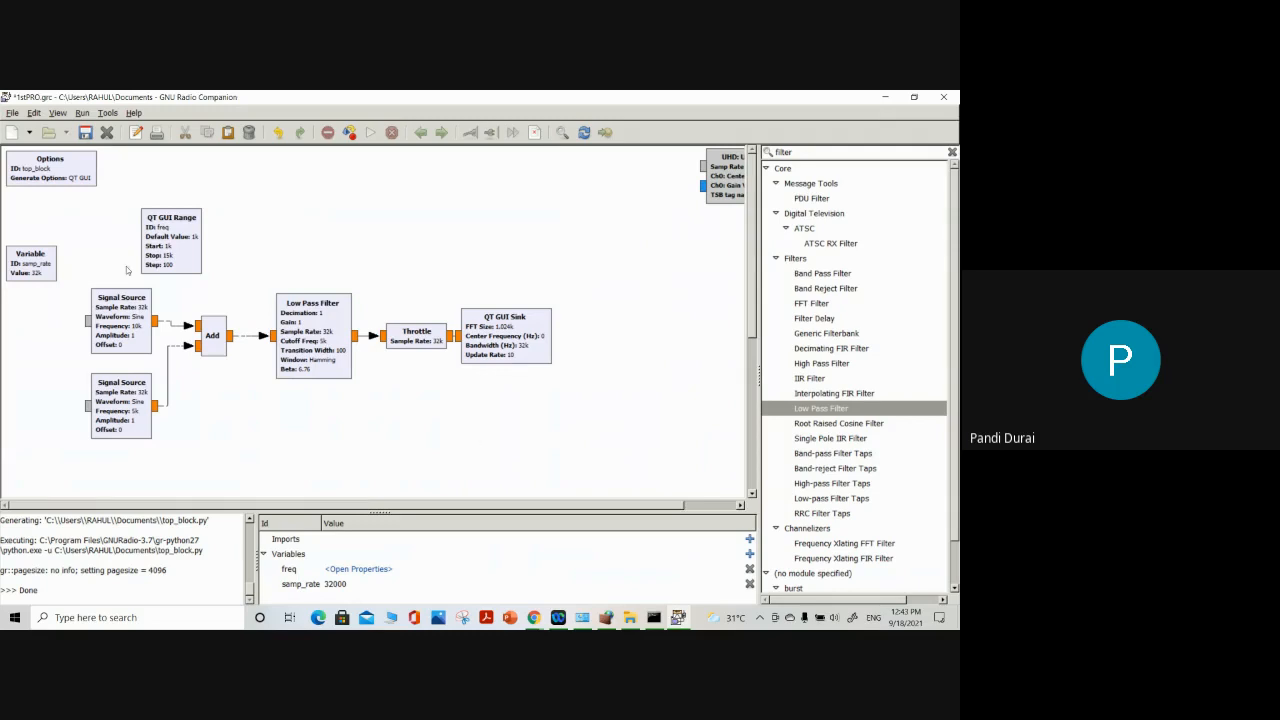
drag(162, 260, 4, 346)
drag(31, 272, 27, 200)
drag(25, 316, 22, 237)
click(197, 229)
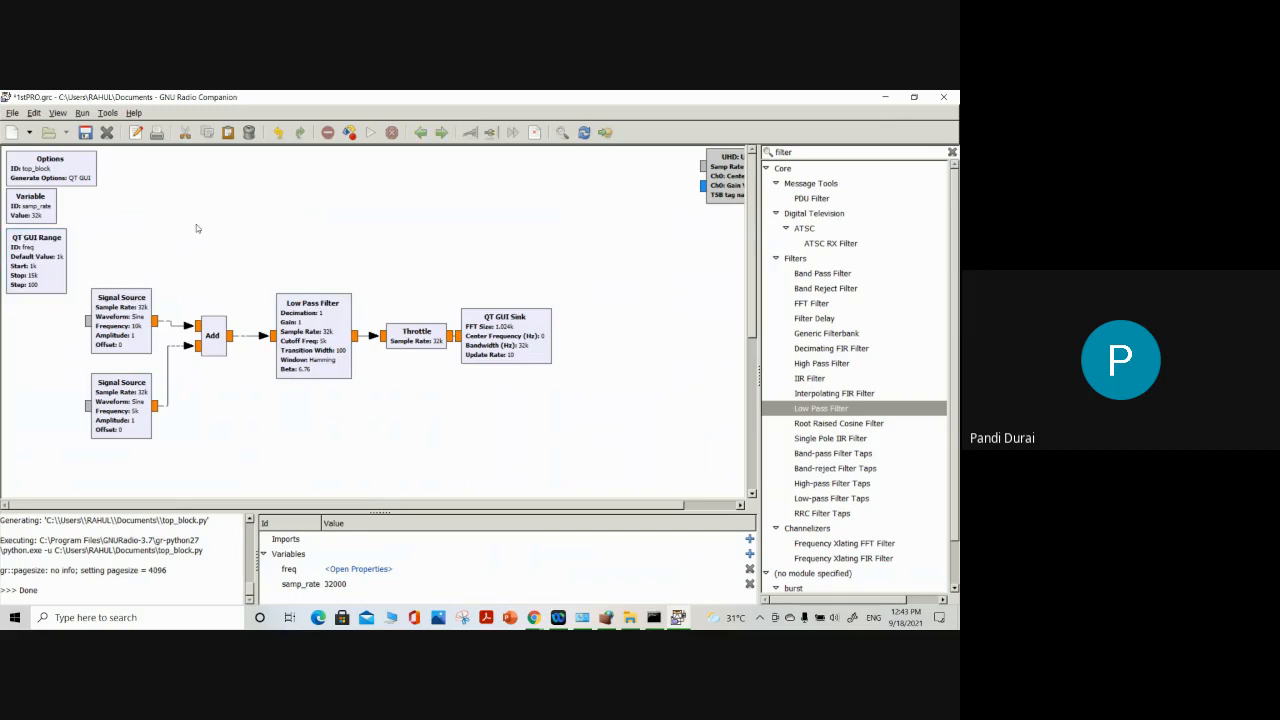
Move the whole signal chain, from both Signal Sources to the QT GUI Sink, up beside the variable blocks
drag(593, 249, 77, 473)
drag(114, 327, 169, 242)
click(320, 404)
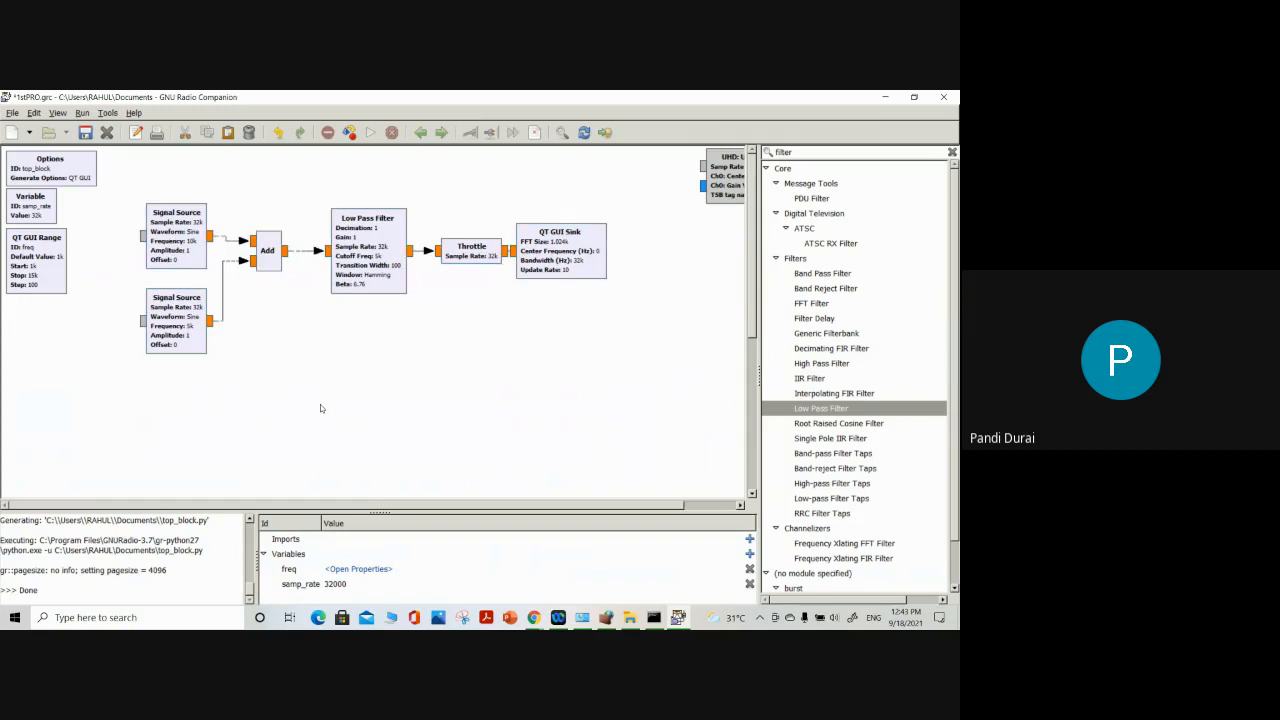
Disable the QT GUI Sink and place an Audio Sink from the Core Audio category below it
right_click(546, 251)
click(548, 350)
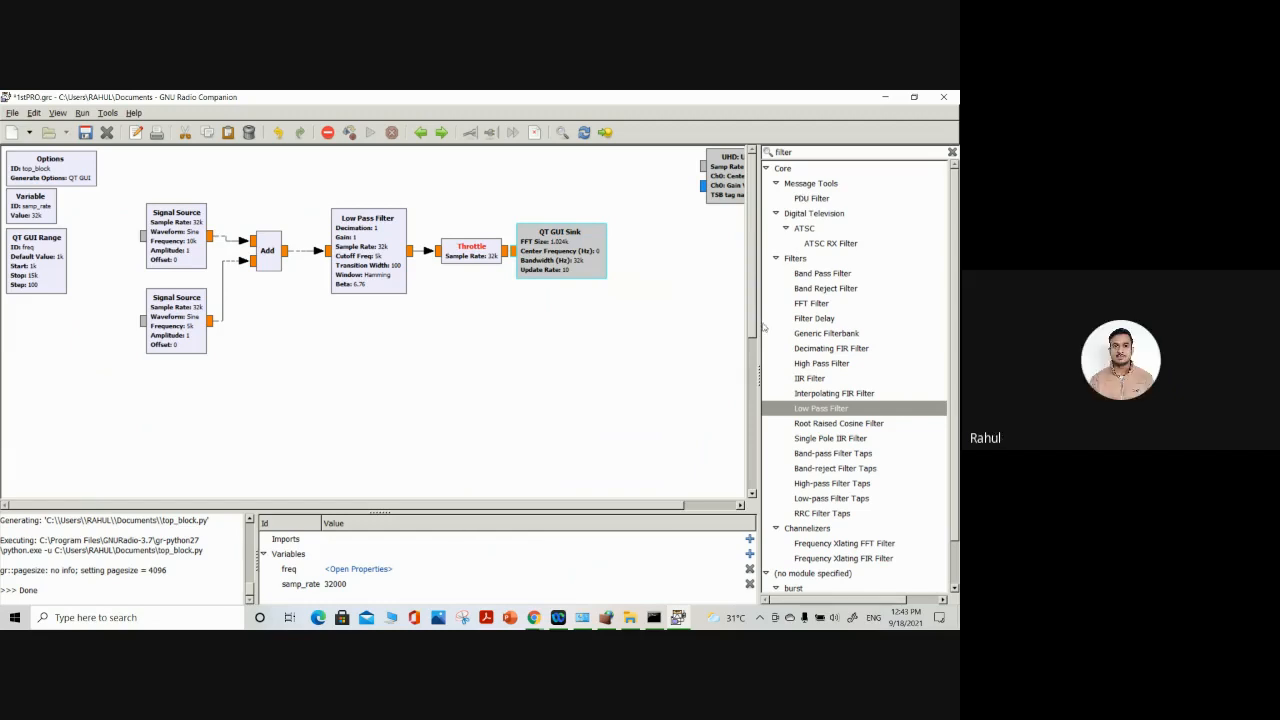
click(770, 153)
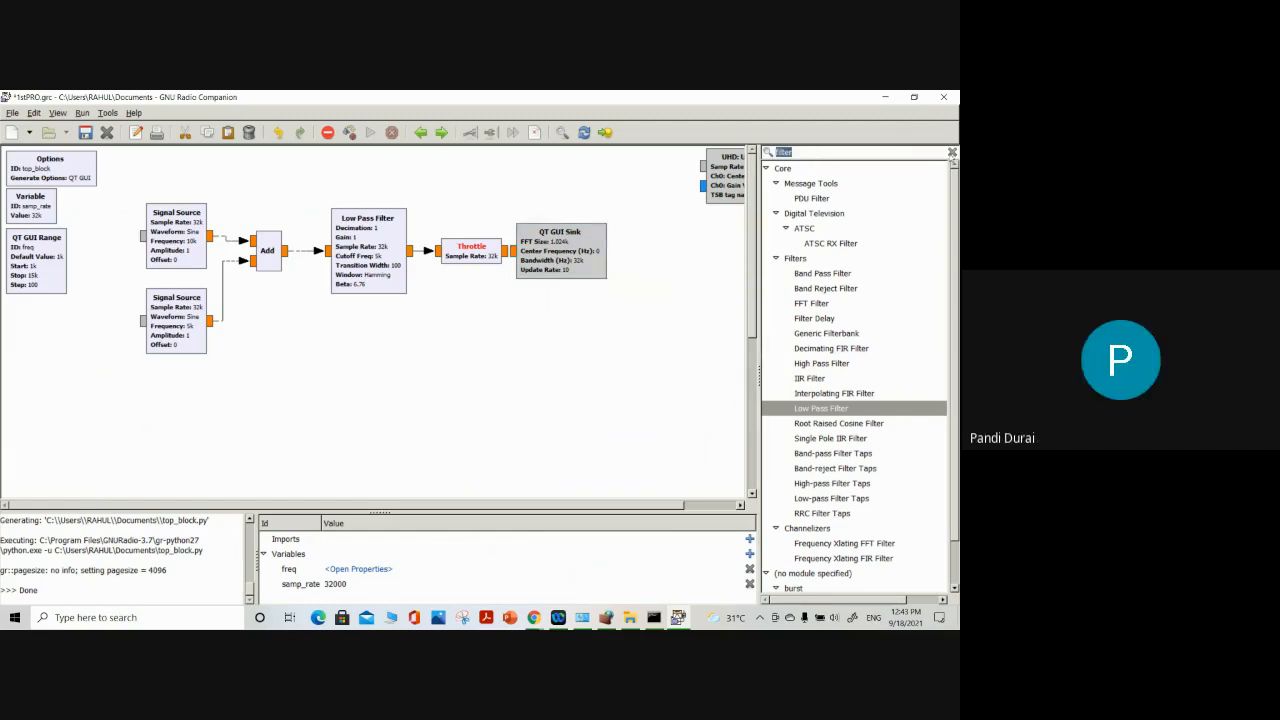
click(952, 153)
click(838, 184)
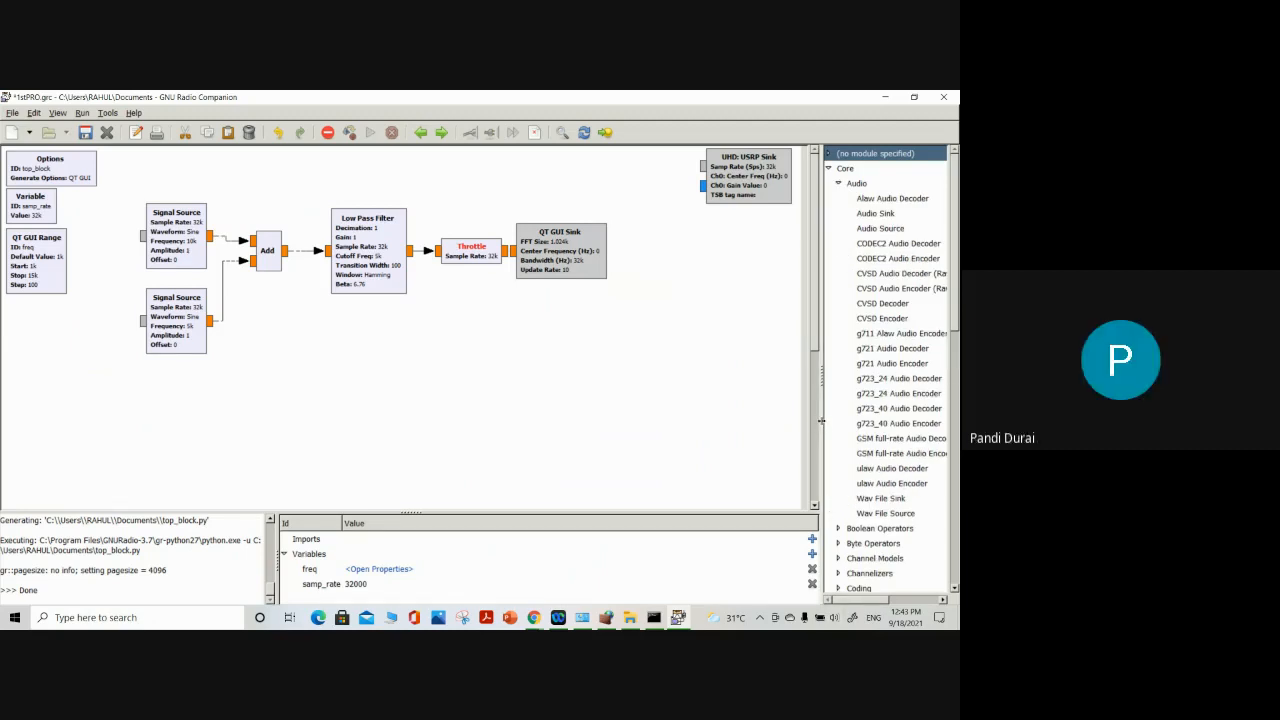
drag(822, 421, 718, 421)
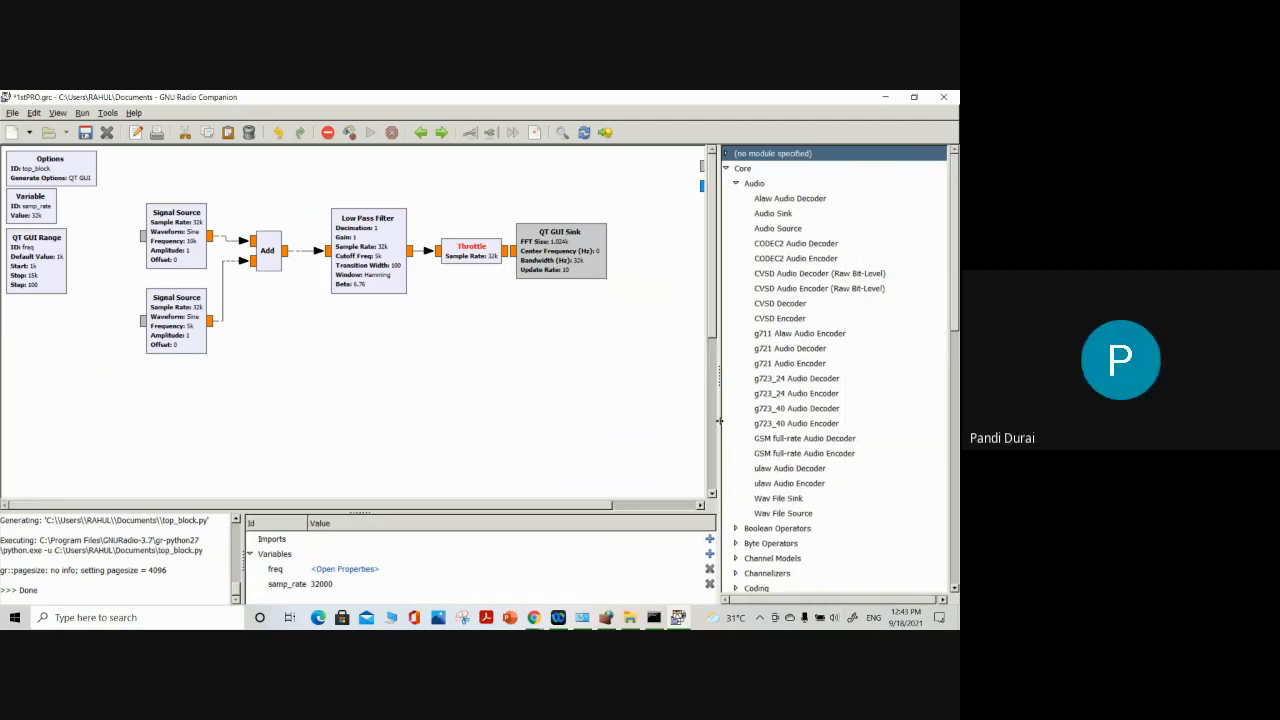
click(775, 214)
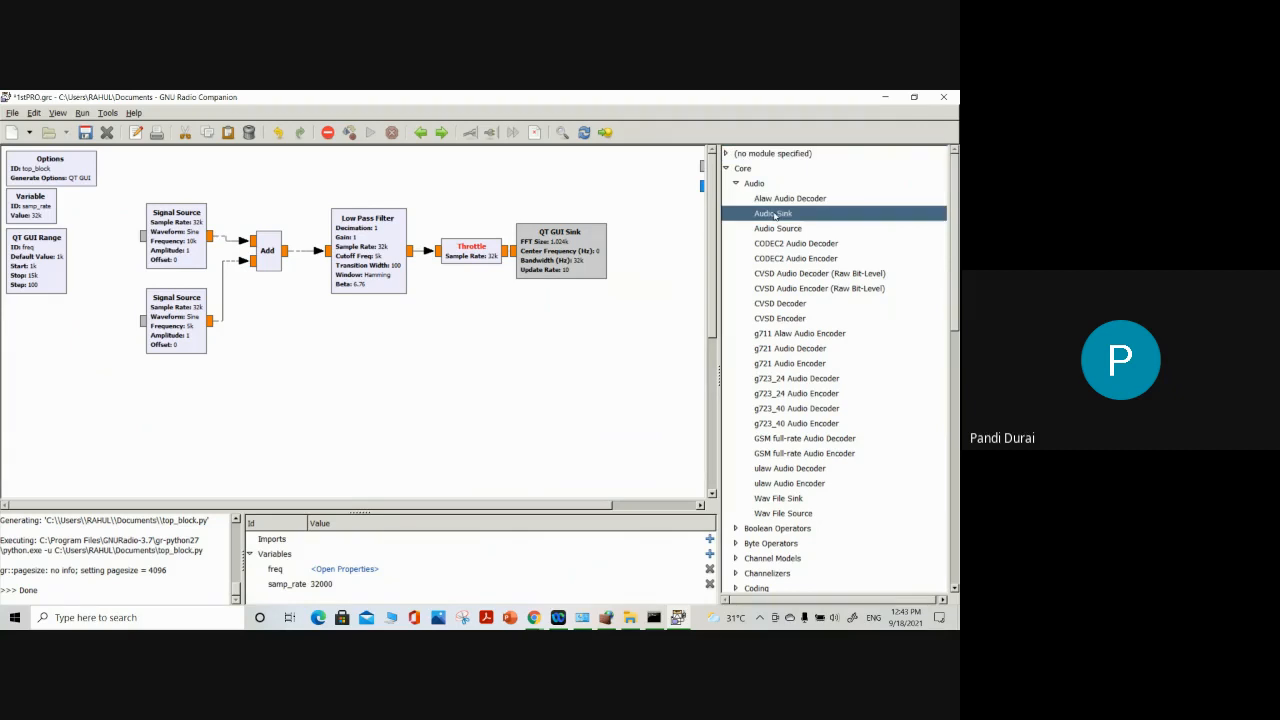
double_click(775, 214)
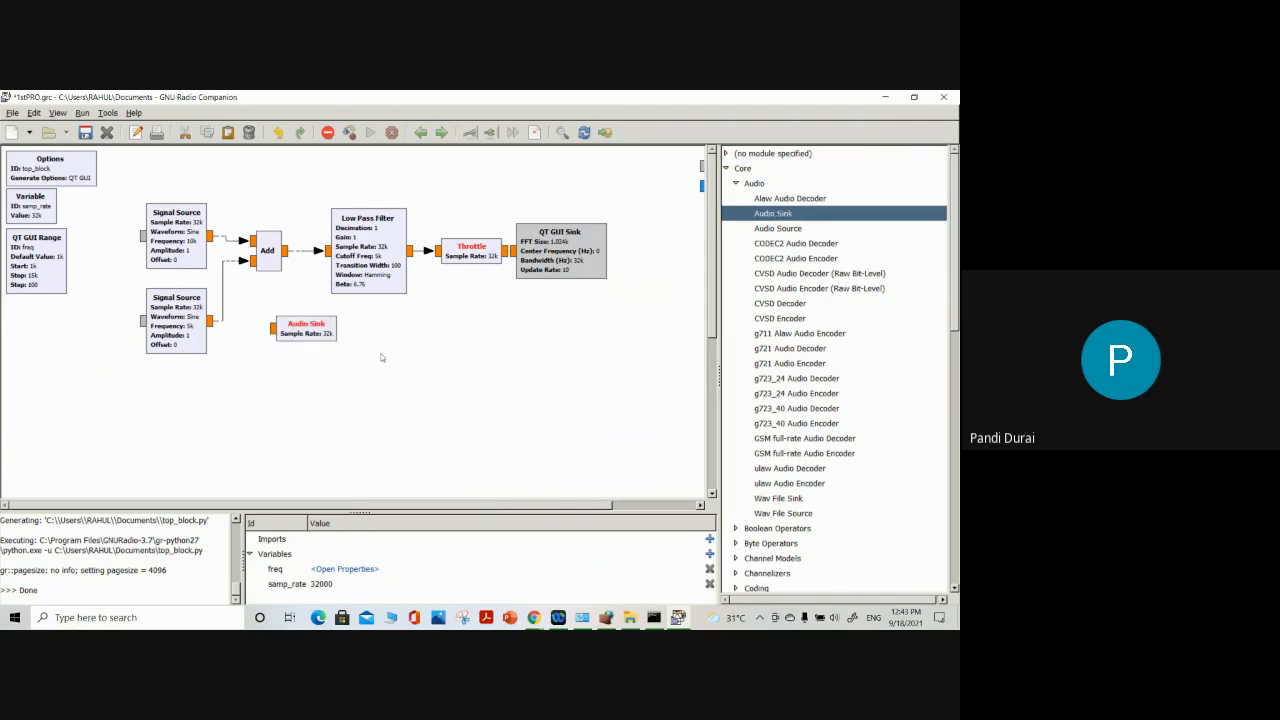
drag(300, 335, 560, 334)
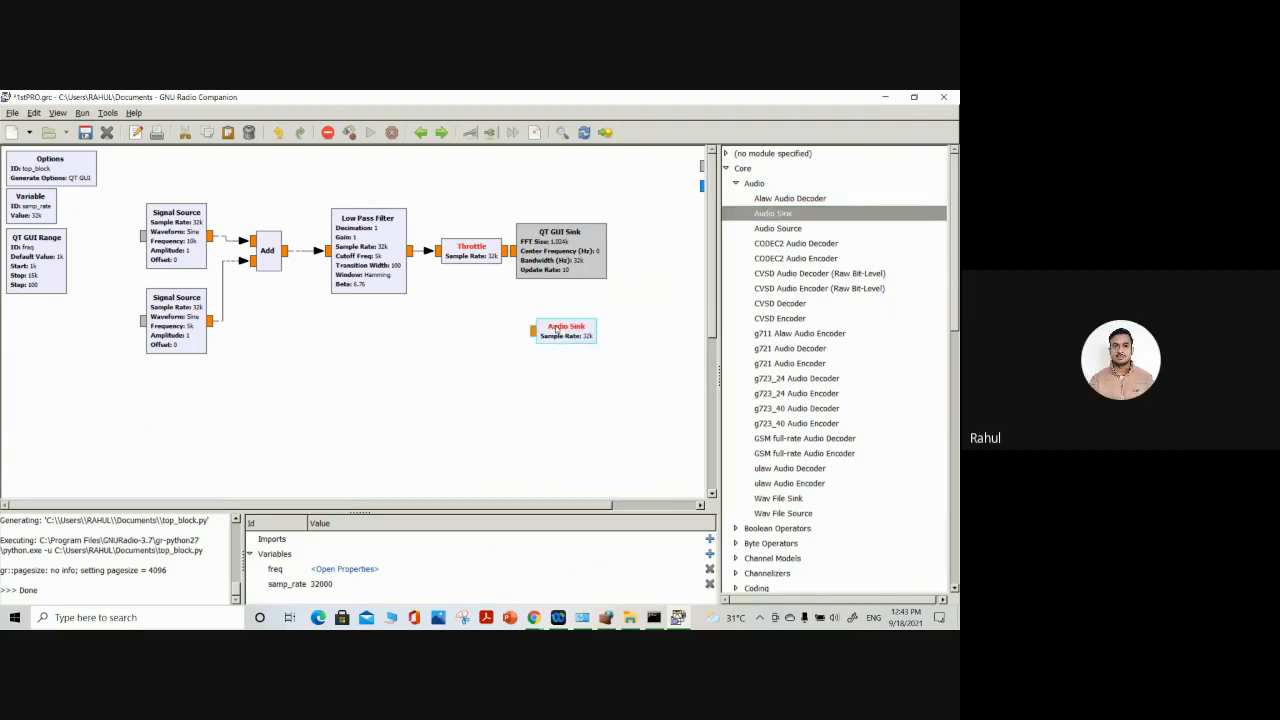
Replace the Throttle's connection to the QT GUI Sink with a connection to the Audio Sink, spacing the sinks away from the Throttle
drag(528, 257, 604, 258)
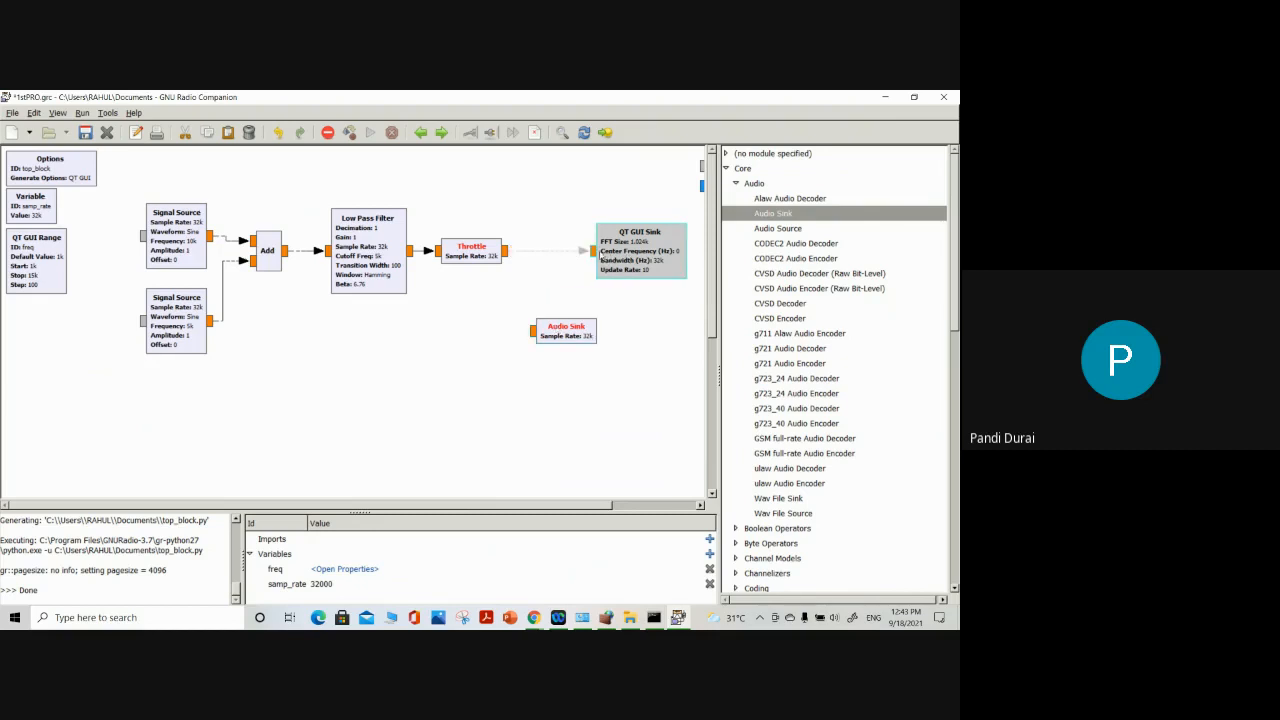
click(568, 254)
key(Delete)
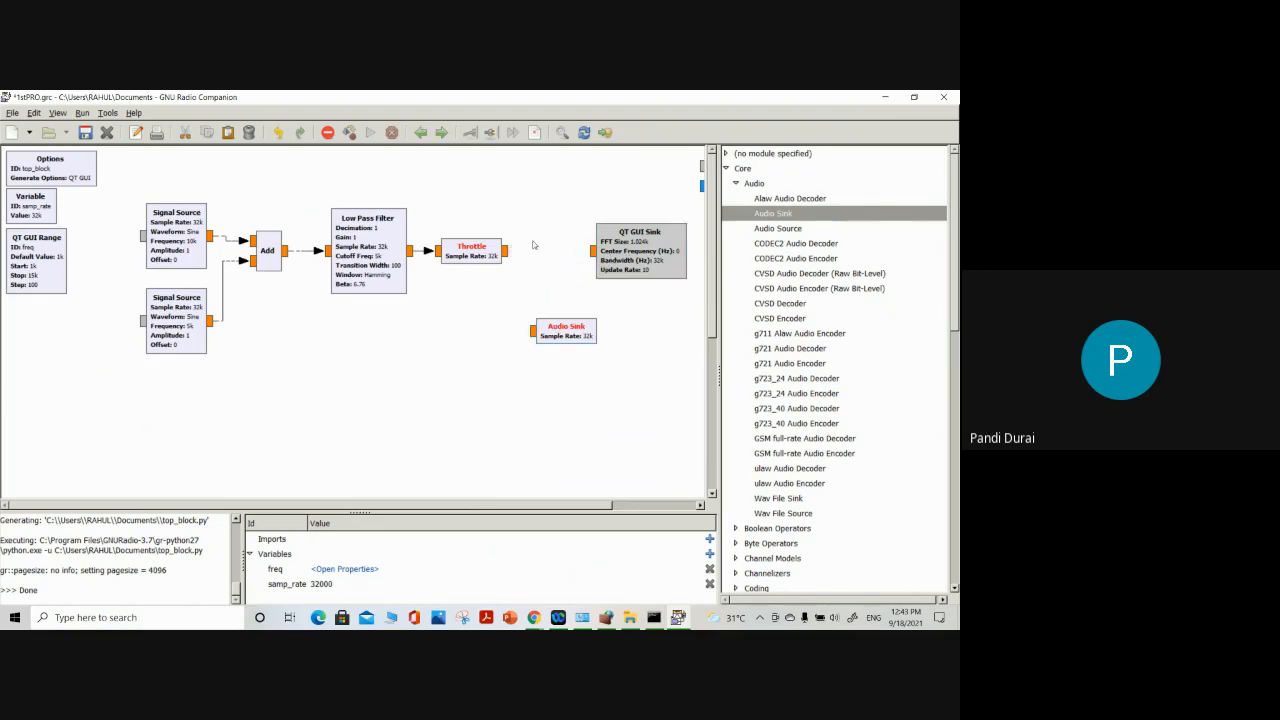
click(507, 252)
click(526, 333)
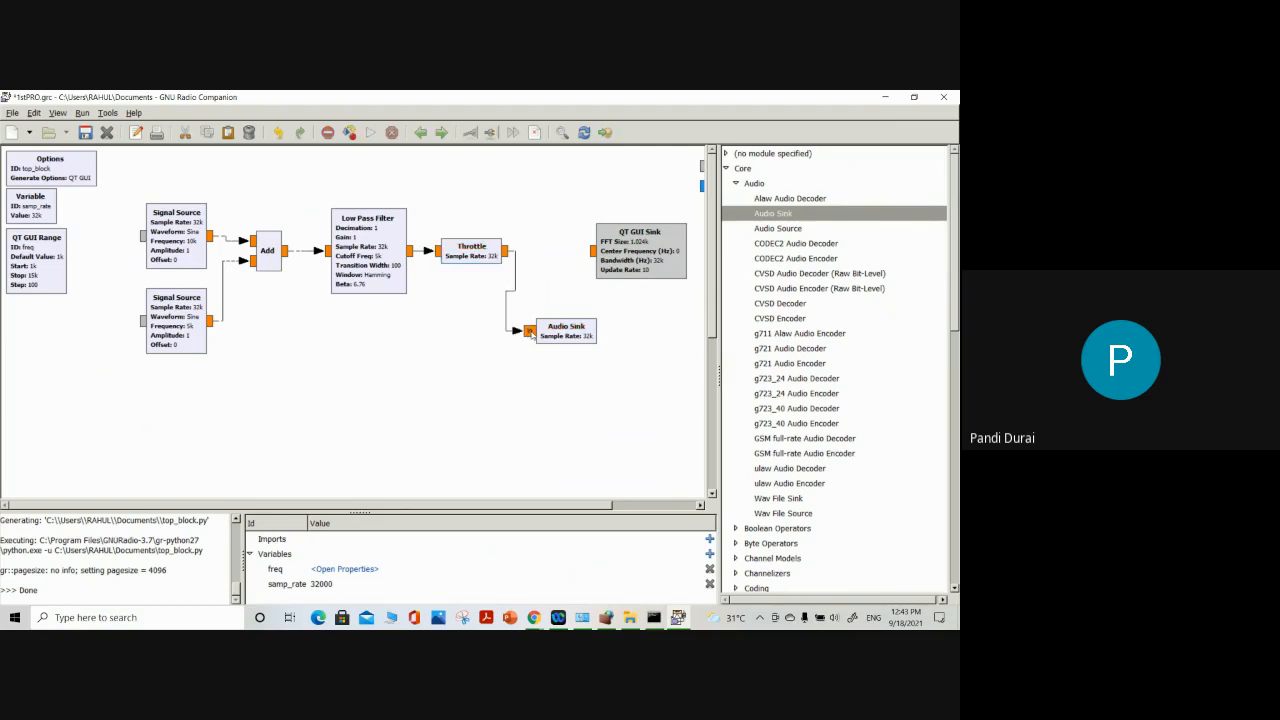
drag(565, 341, 576, 341)
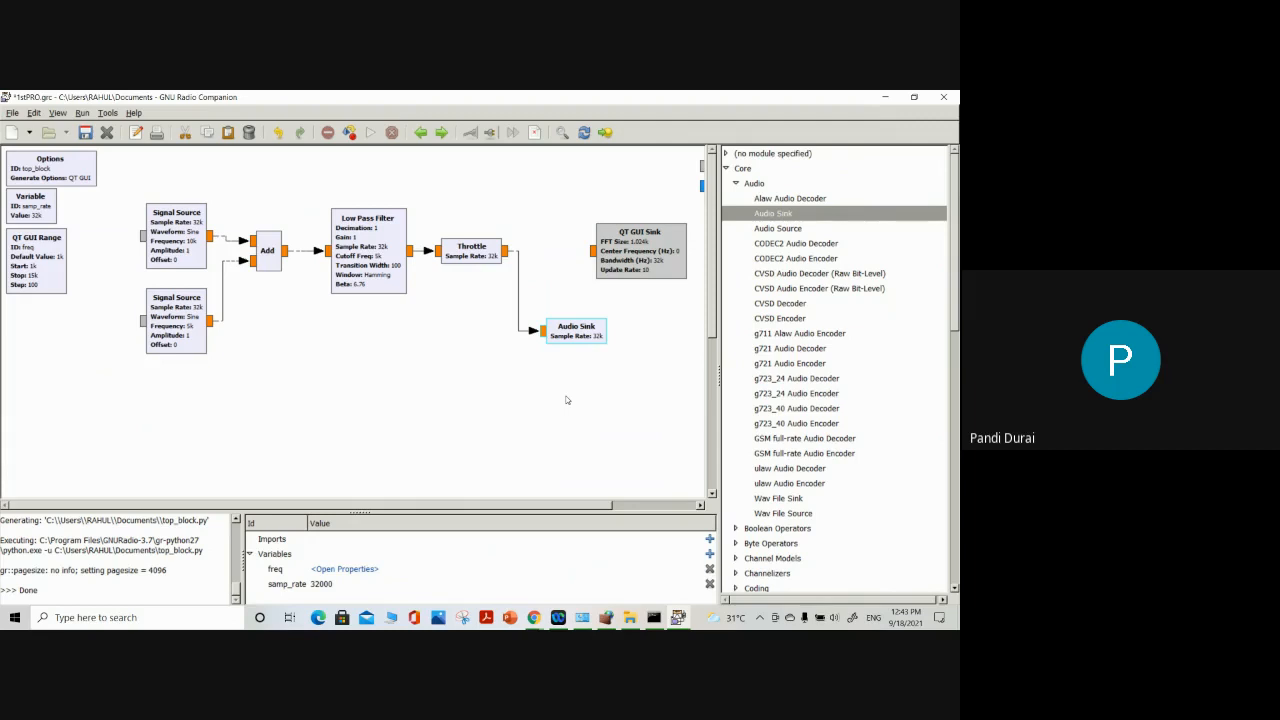
Set the Audio Sink's sample rate to 44.1KHz and accept the properties
double_click(593, 336)
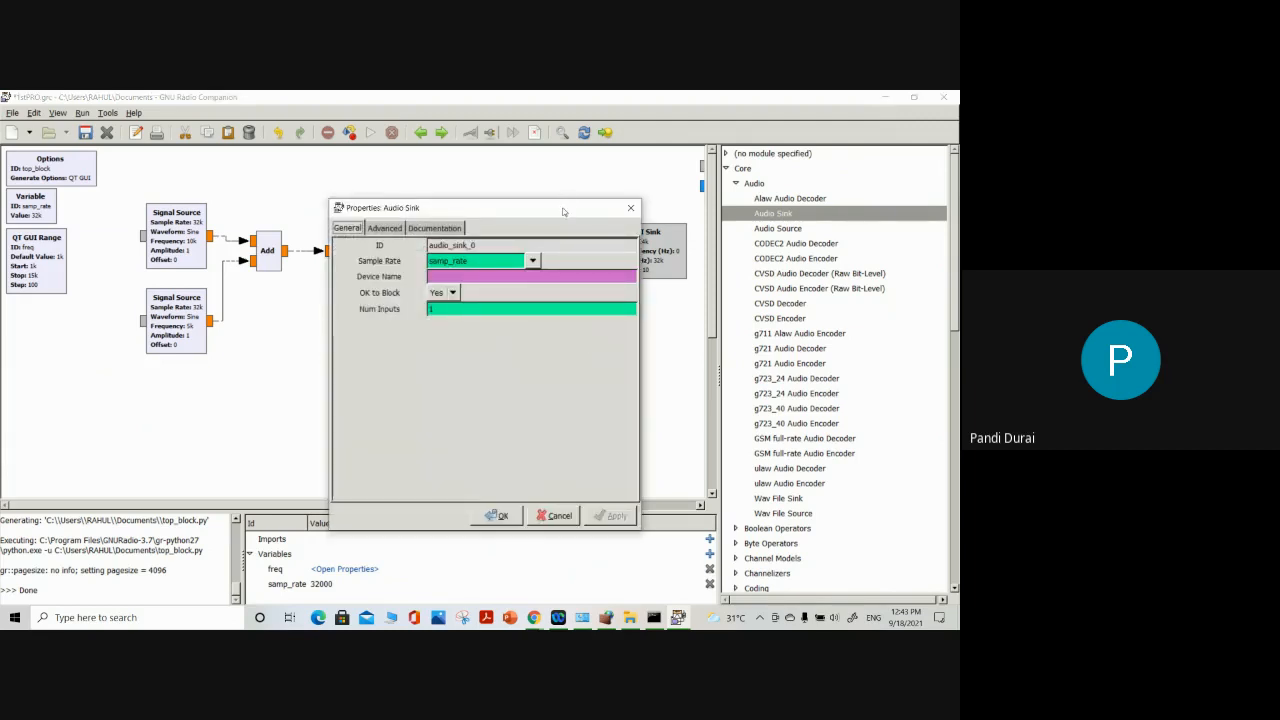
drag(563, 211, 431, 214)
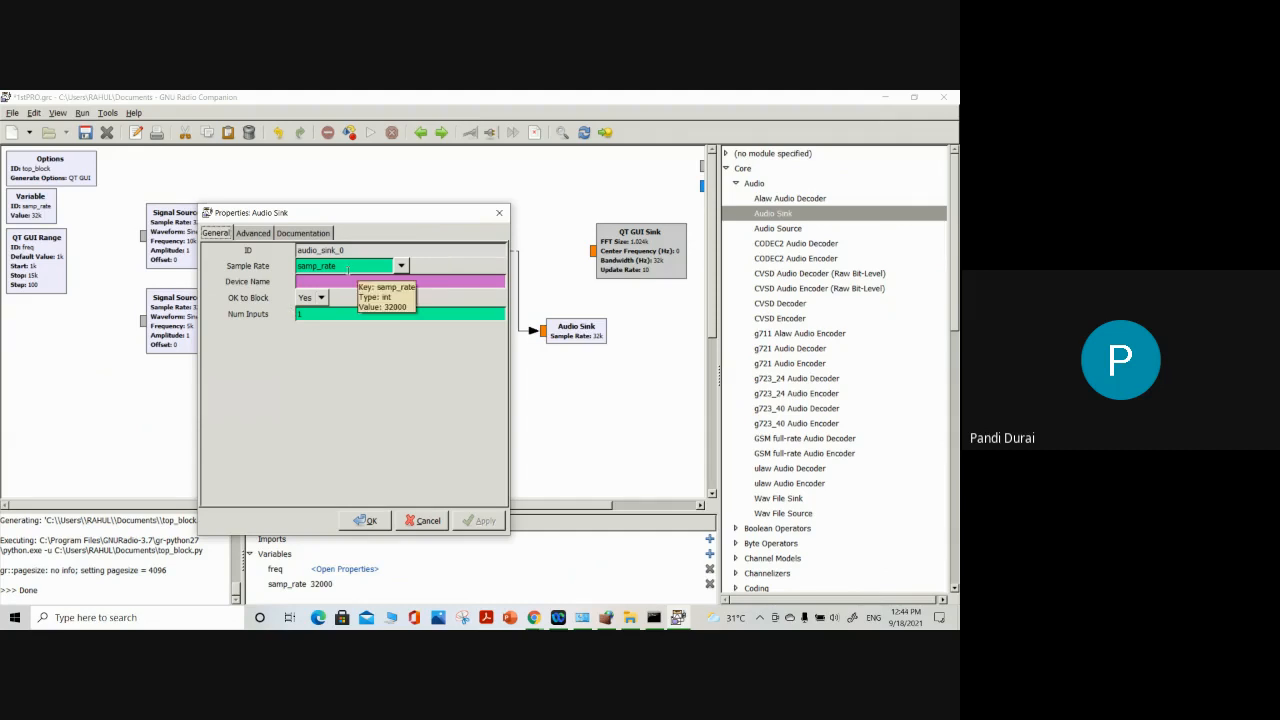
click(400, 266)
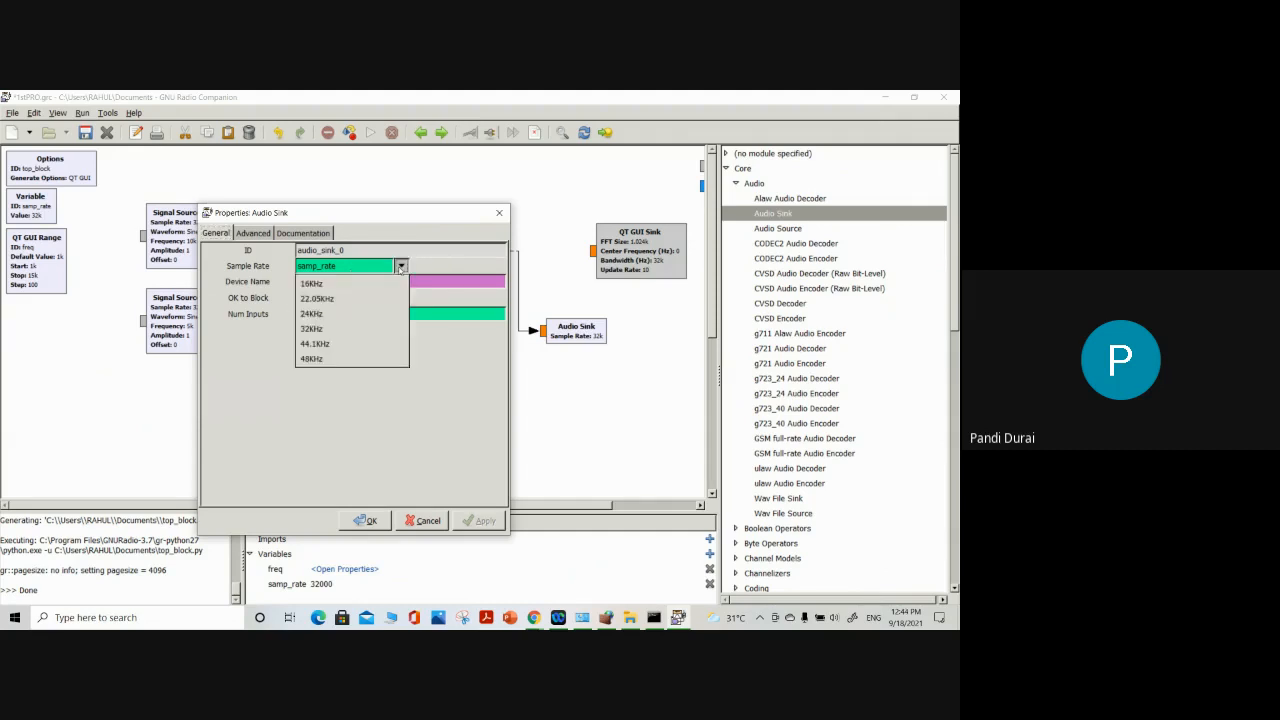
click(334, 344)
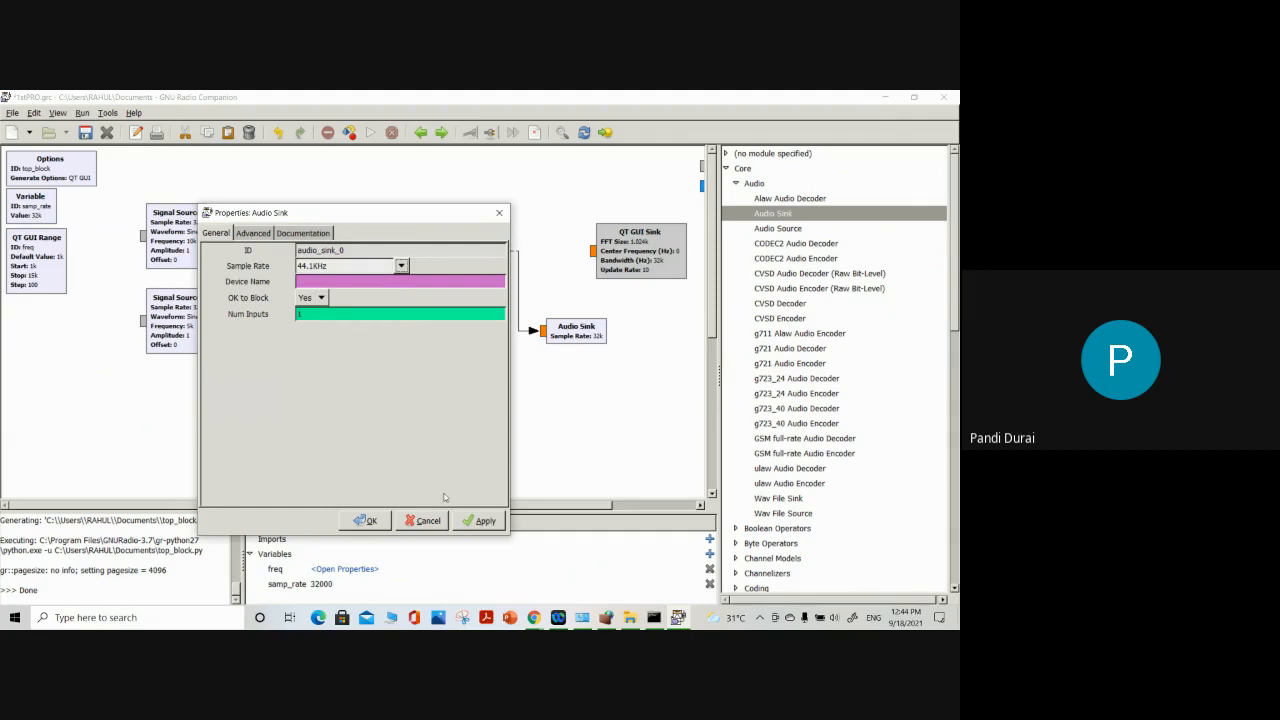
click(480, 520)
click(382, 520)
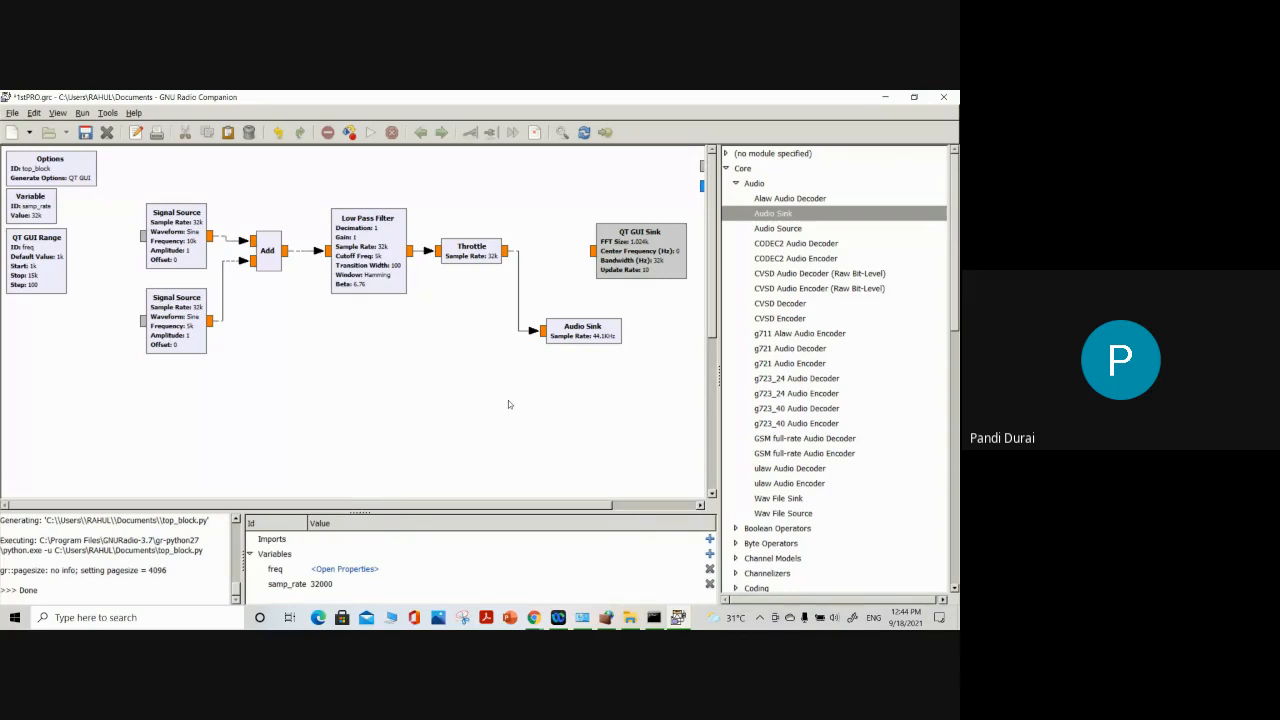
Disable the Throttle block between the Low Pass Filter and the Audio Sink
right_click(490, 253)
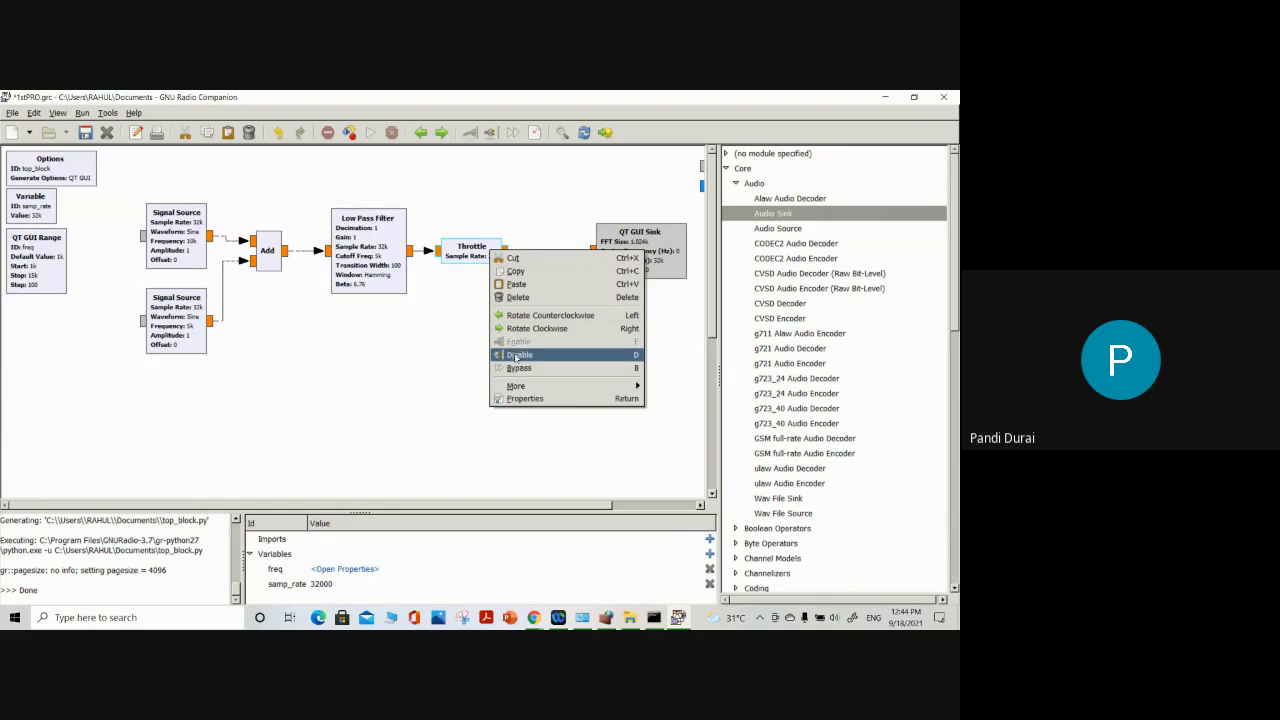
click(516, 367)
drag(479, 250, 466, 296)
click(518, 256)
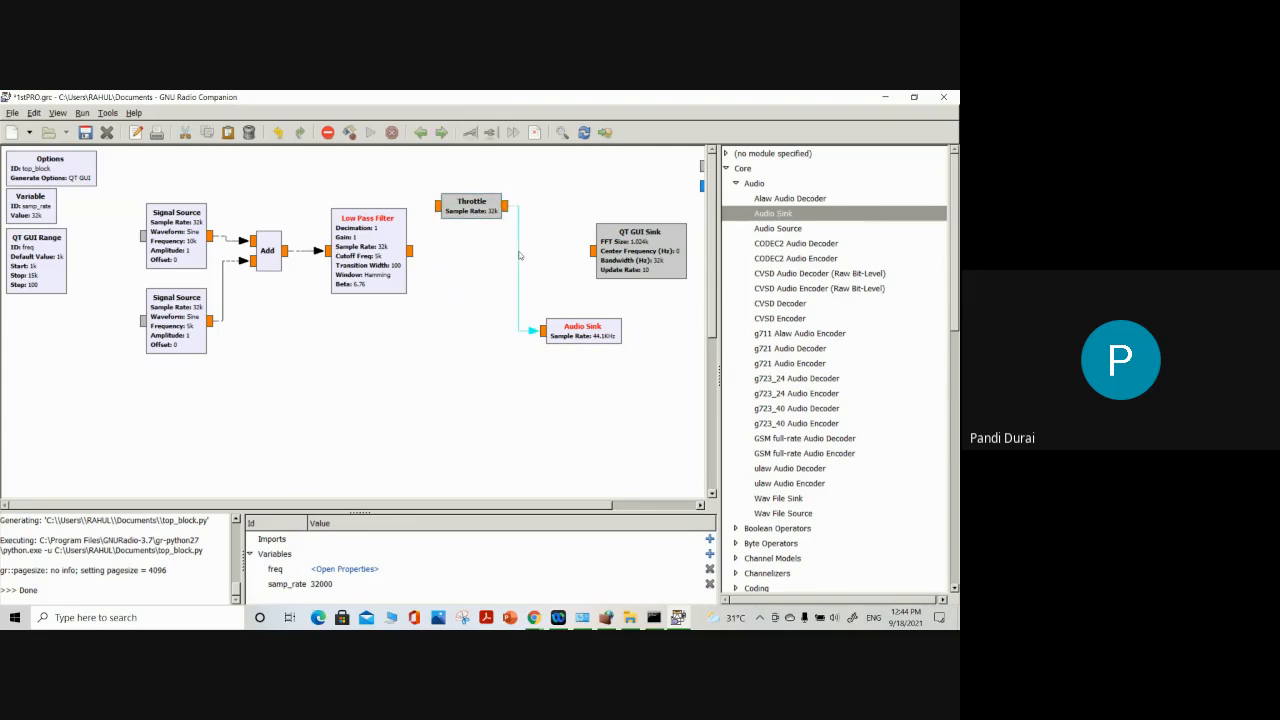
key(Delete)
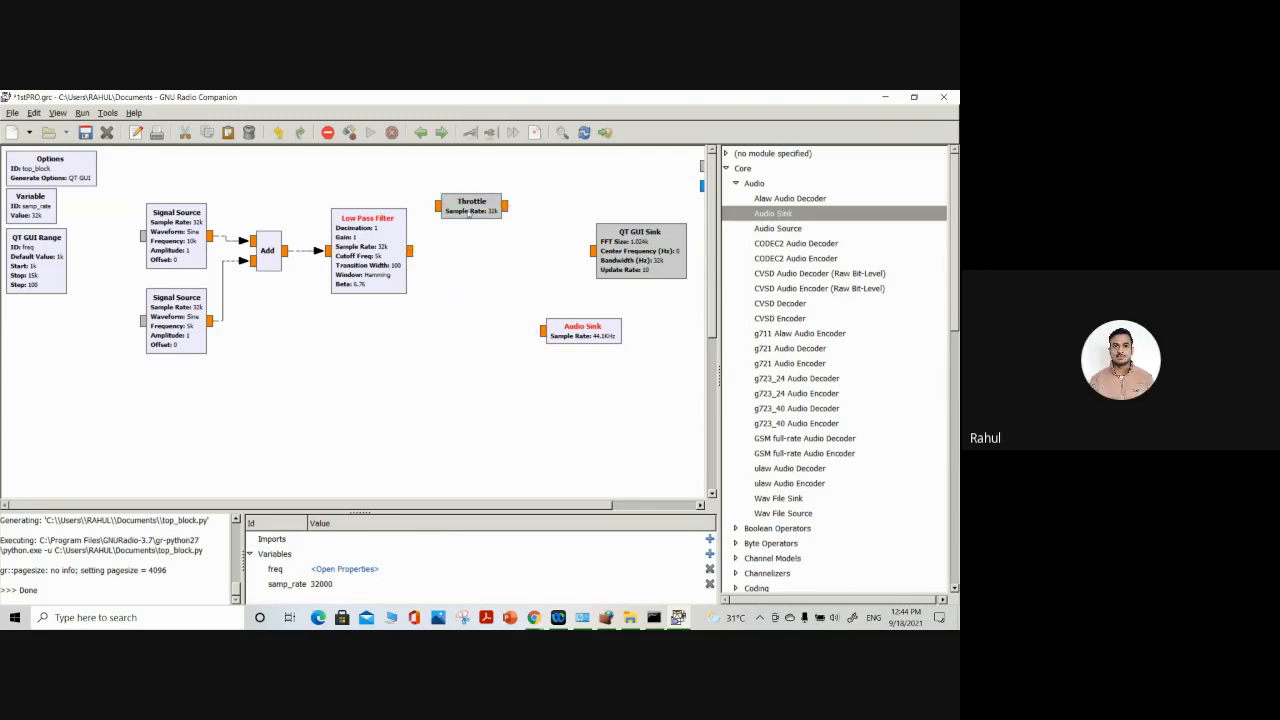
key(ctrl+z)
key(ctrl+z)
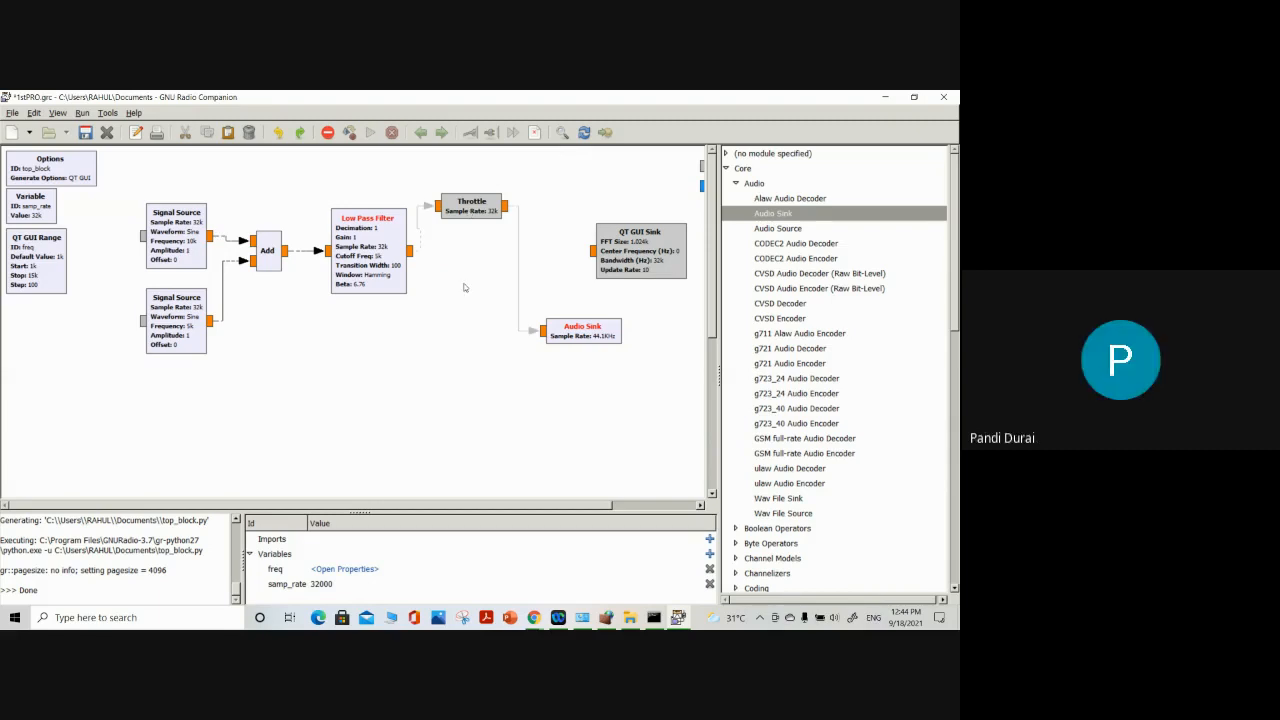
key(ctrl+z)
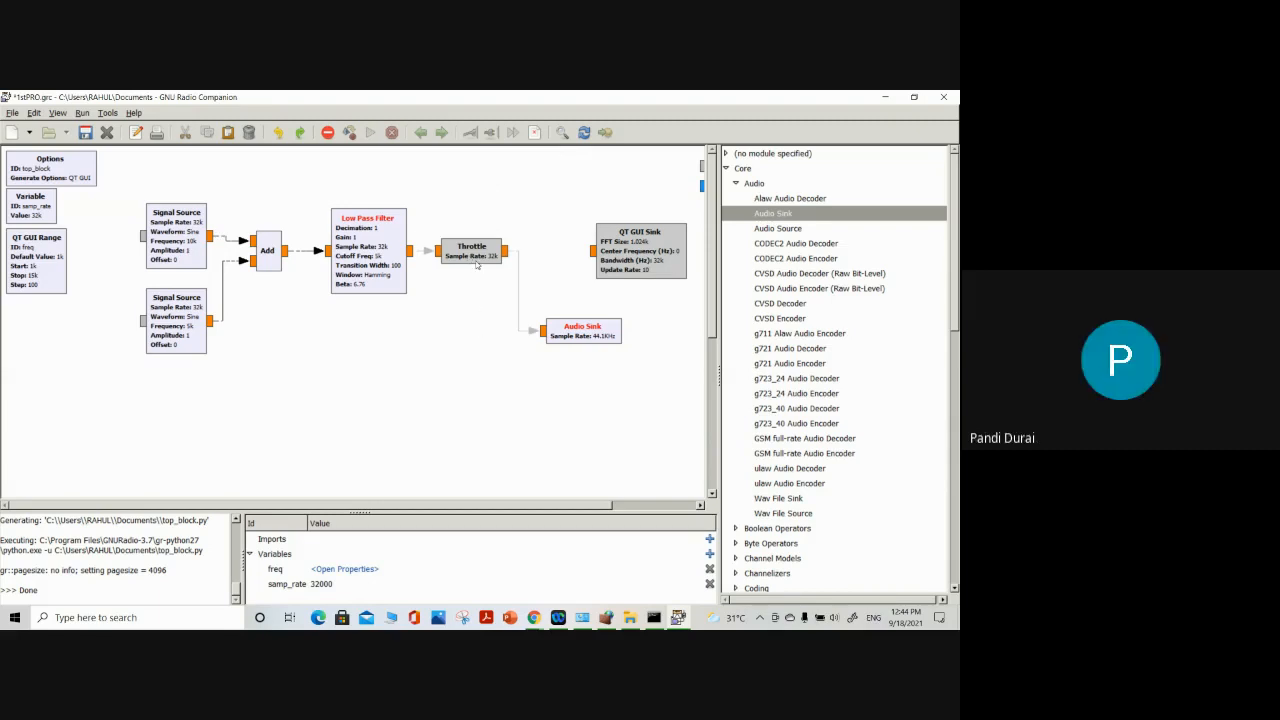
Move the disabled Throttle slightly up and connect the Low Pass Filter's output directly to the Audio Sink's input
click(479, 256)
click(474, 328)
drag(470, 260, 472, 235)
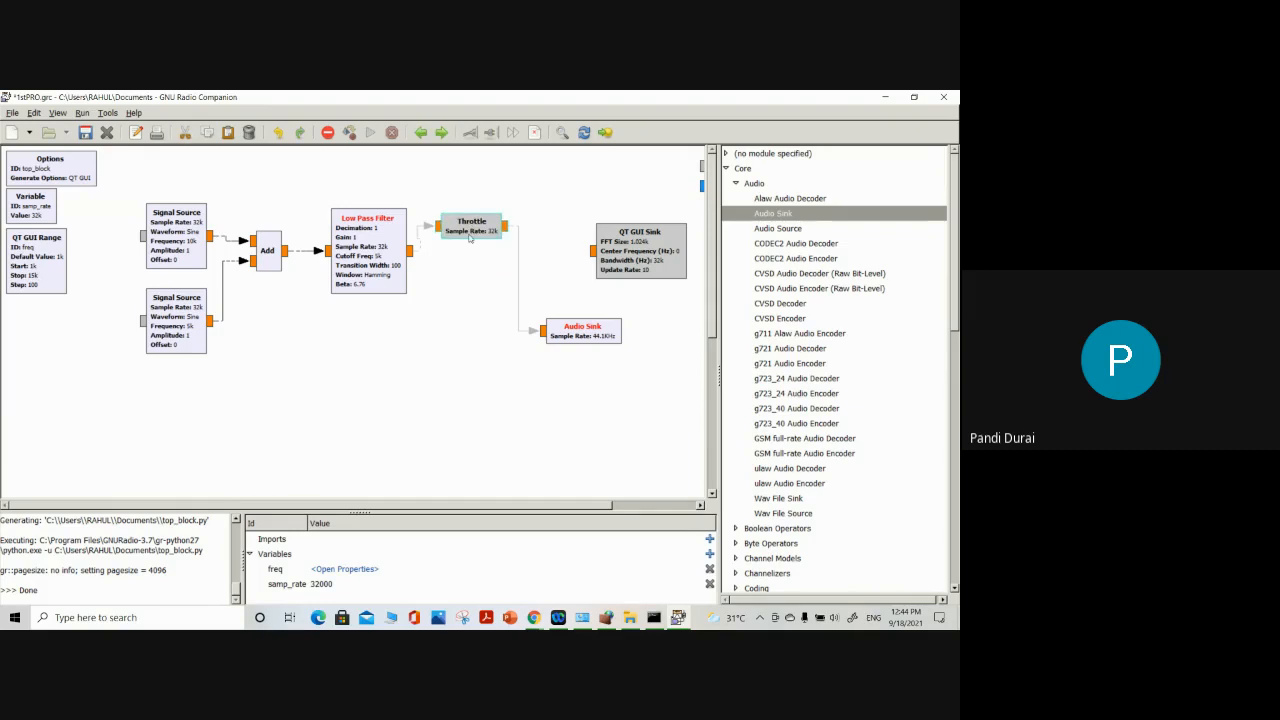
click(410, 252)
click(543, 331)
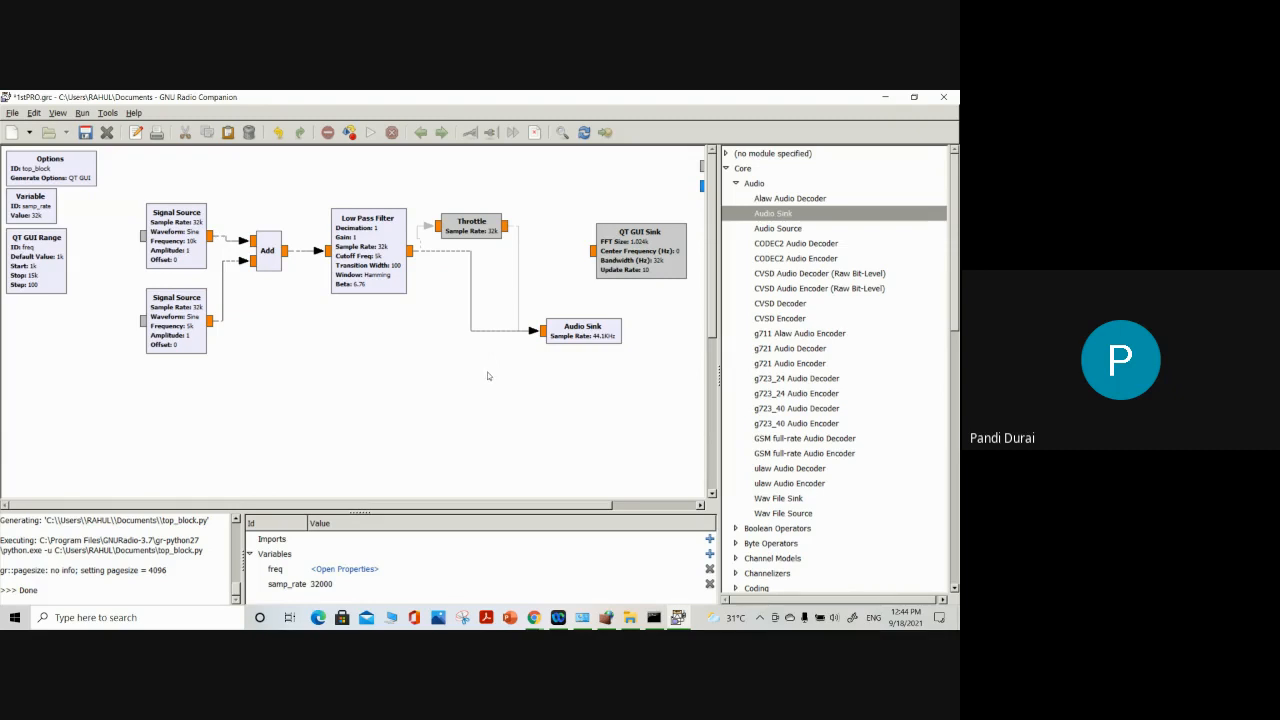
Run the flowgraph to listen to the filtered signal, try the freq slider, and close the Top Block window
click(370, 133)
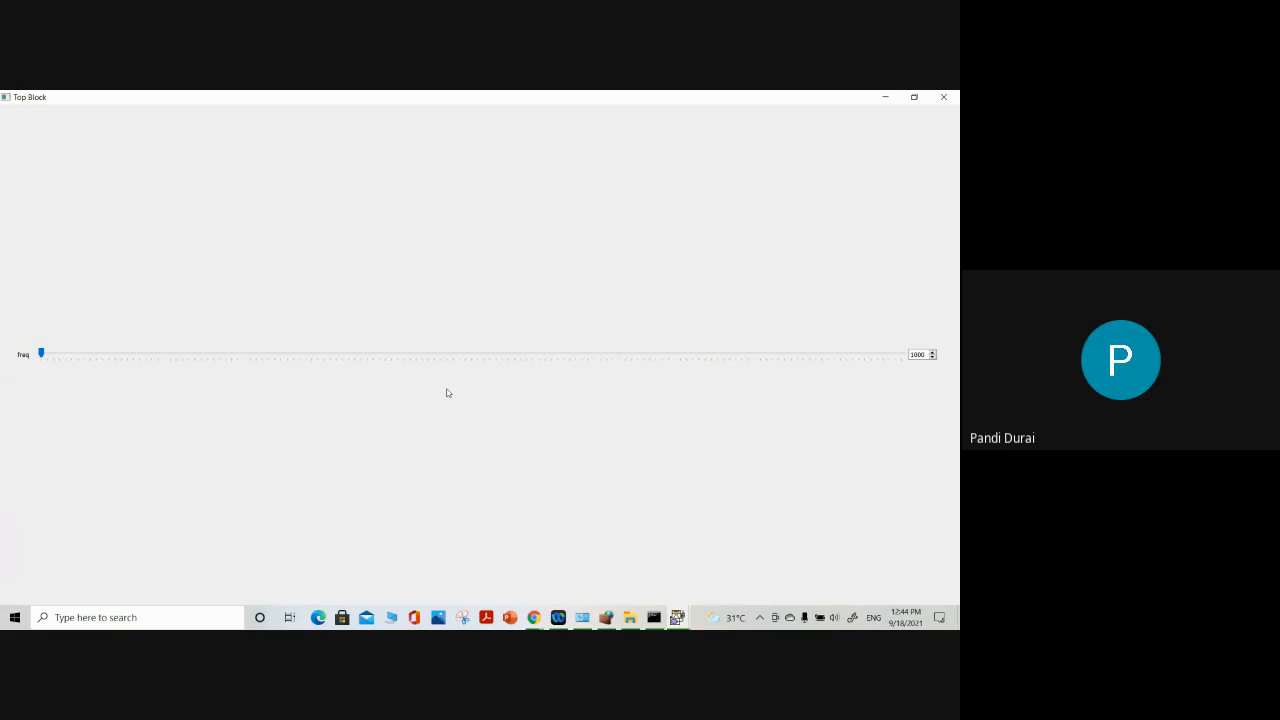
click(914, 354)
drag(910, 354, 930, 355)
drag(41, 353, 4, 352)
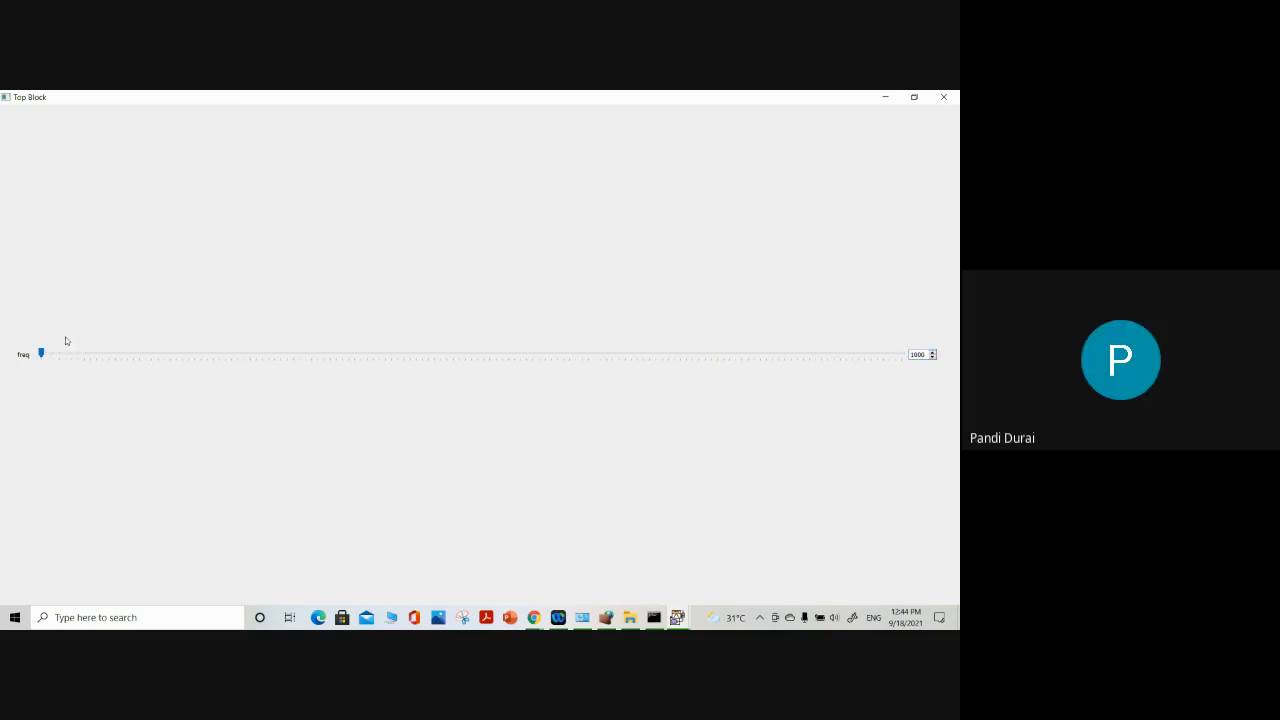
click(945, 97)
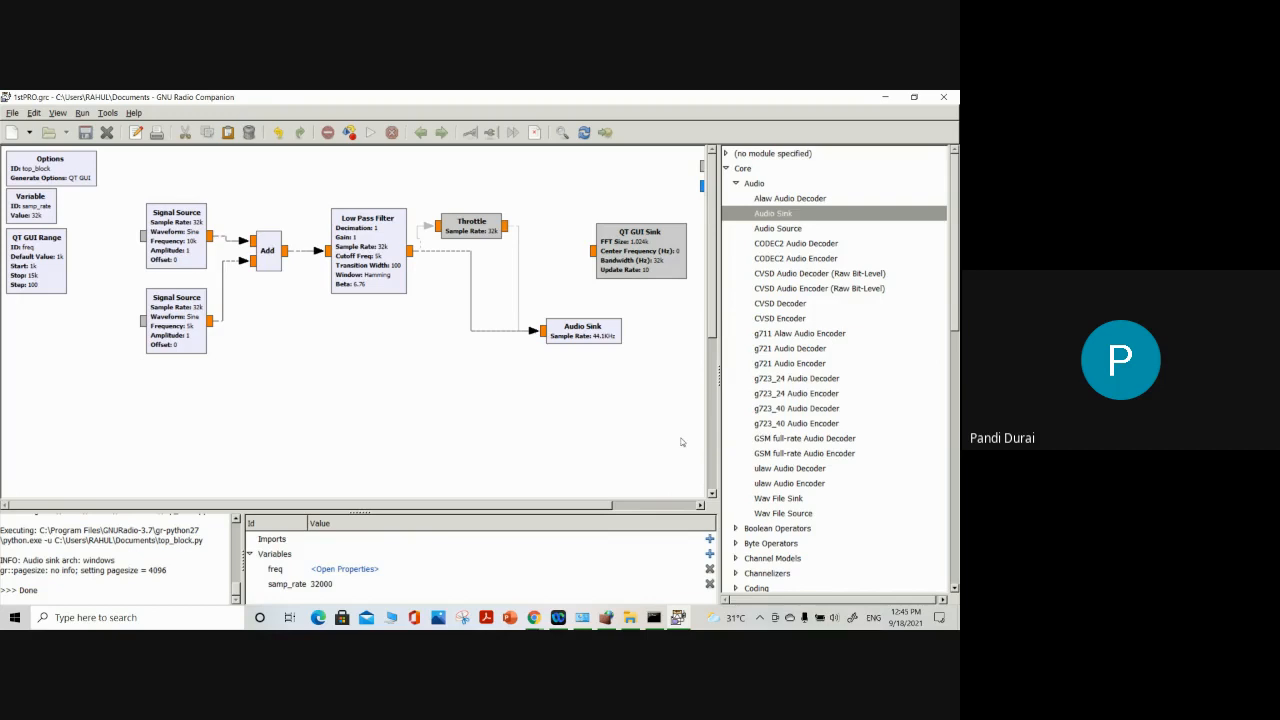
Search the computer for ".wave" files, clear the search and return to the flowgraph
click(182, 620)
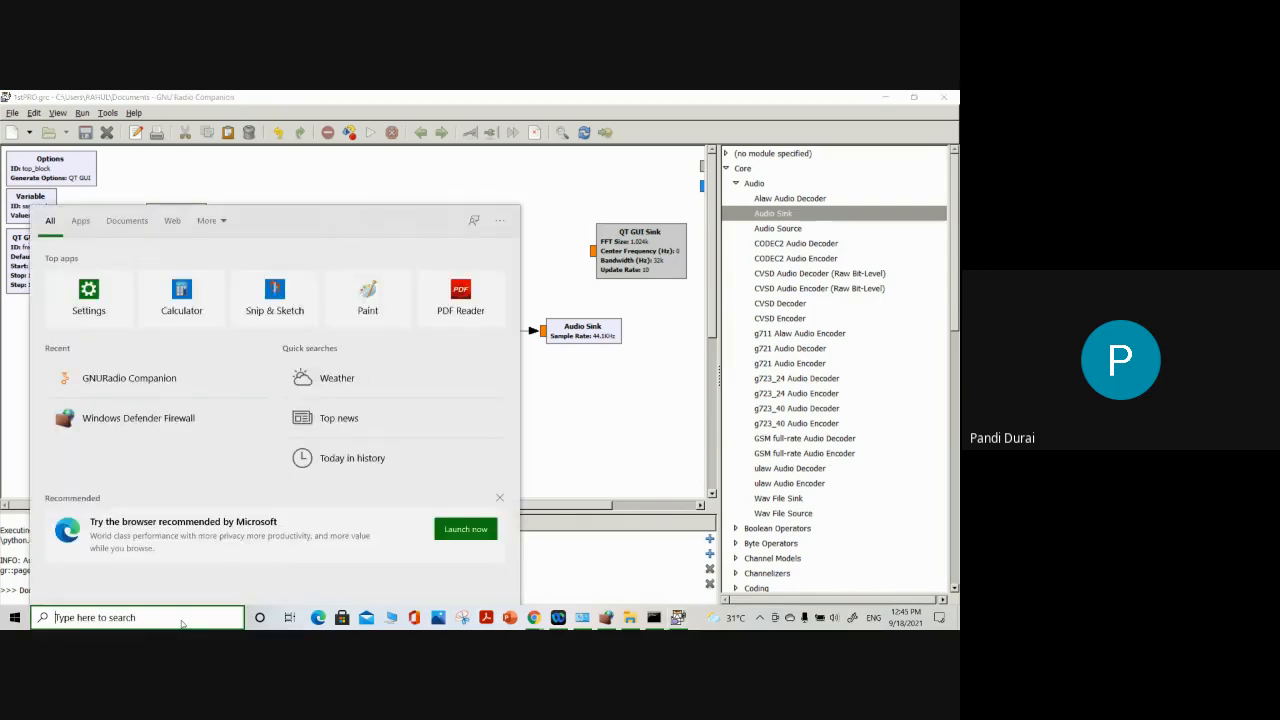
text(.wave)
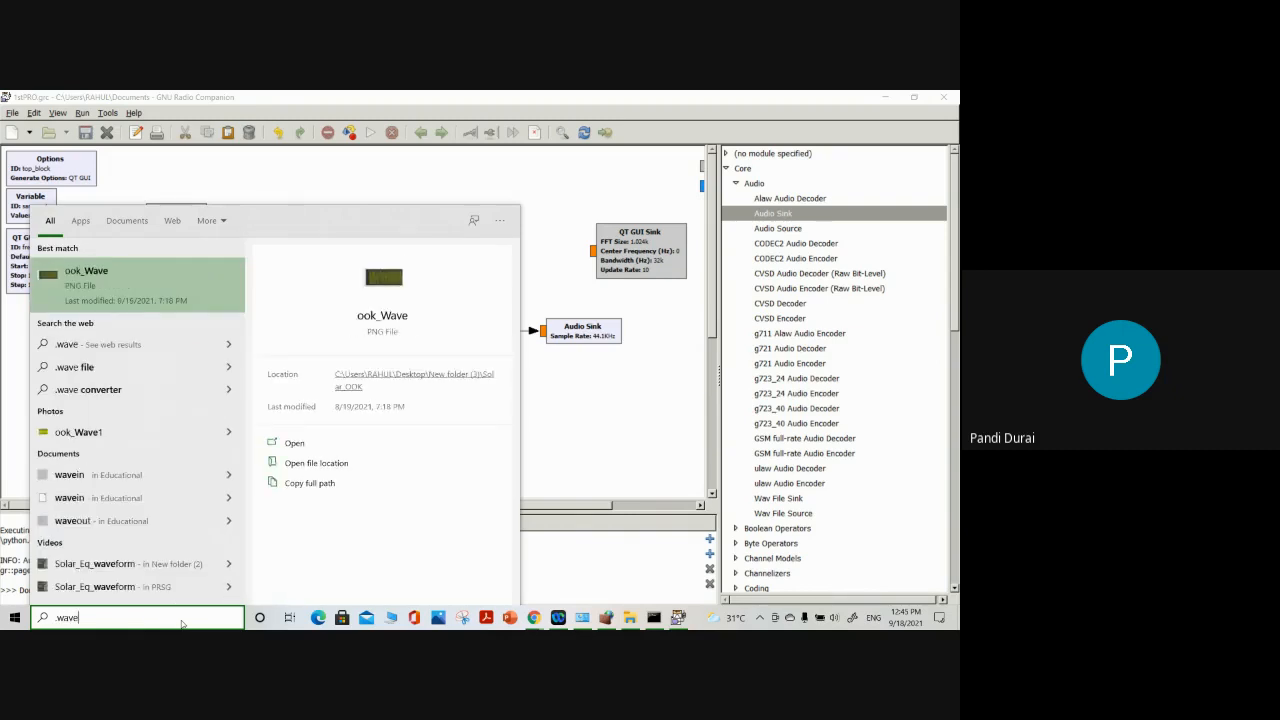
key(BackSpace)
key(BackSpace)
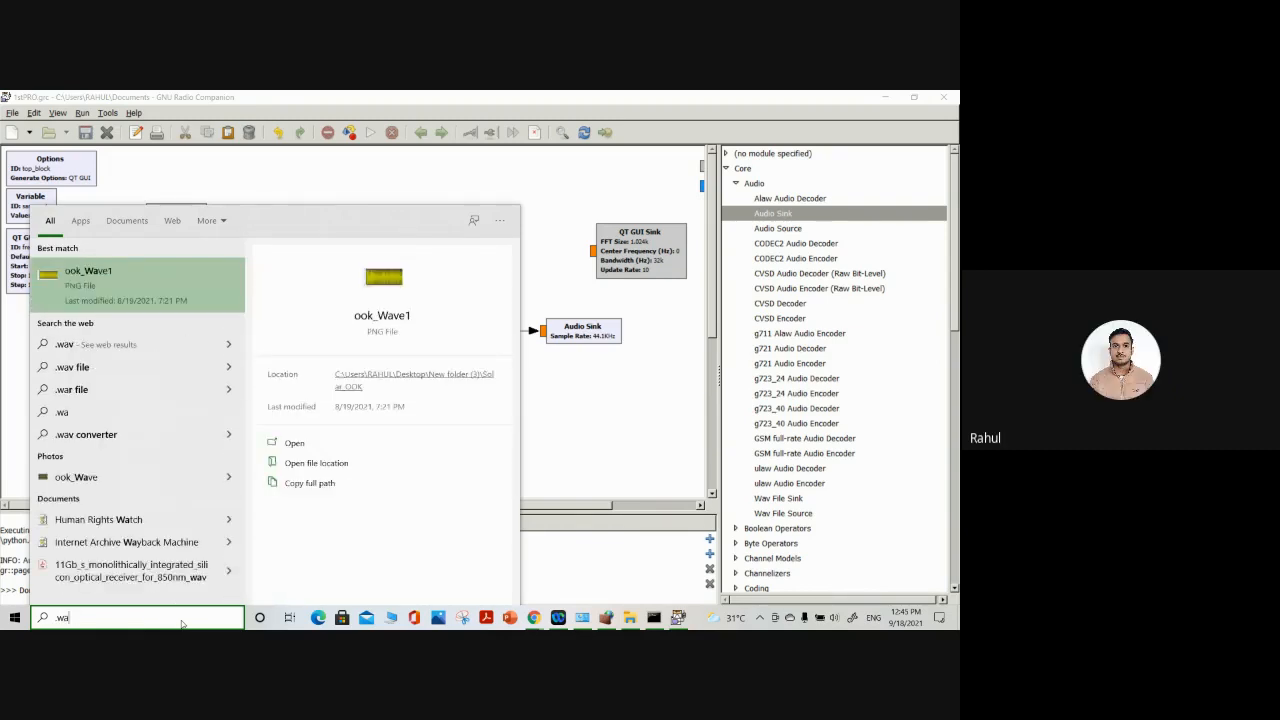
key(BackSpace)
key(BackSpace)
key(BackSpace)
click(630, 402)
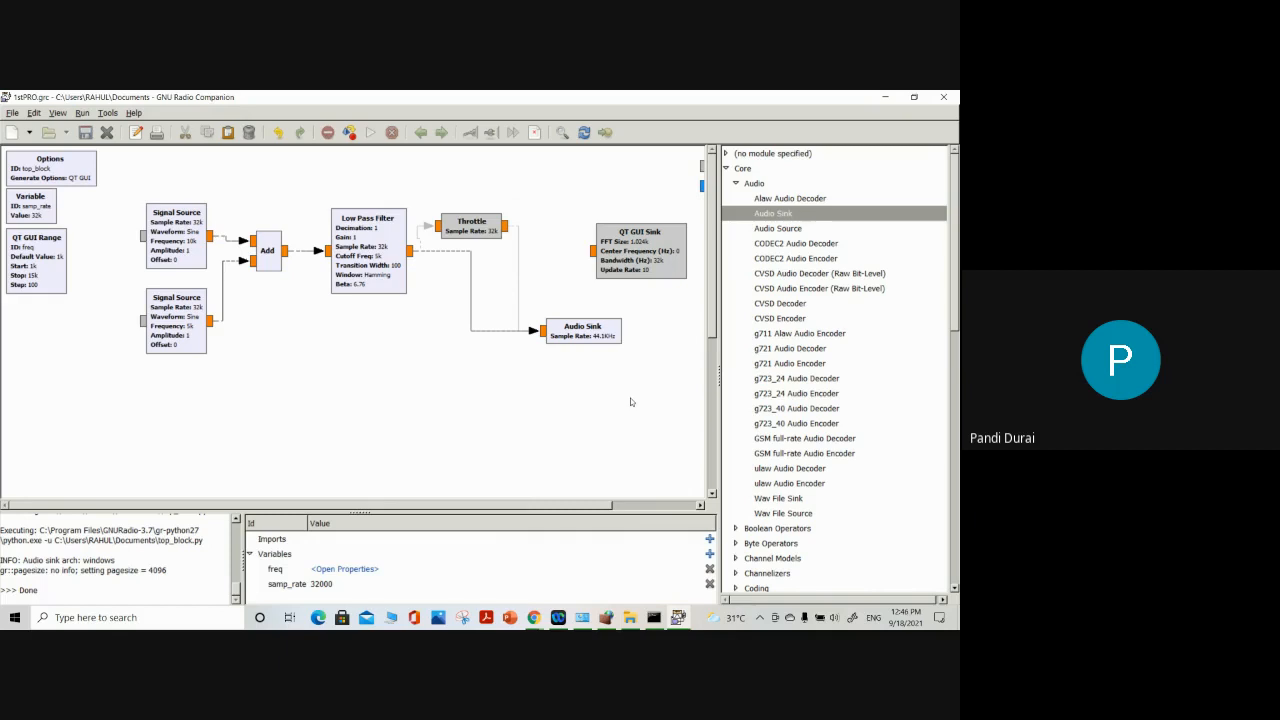
Place an Audio Source from the Core Audio category below the Signal Sources and set its sample rate to 44.1KHz
double_click(778, 229)
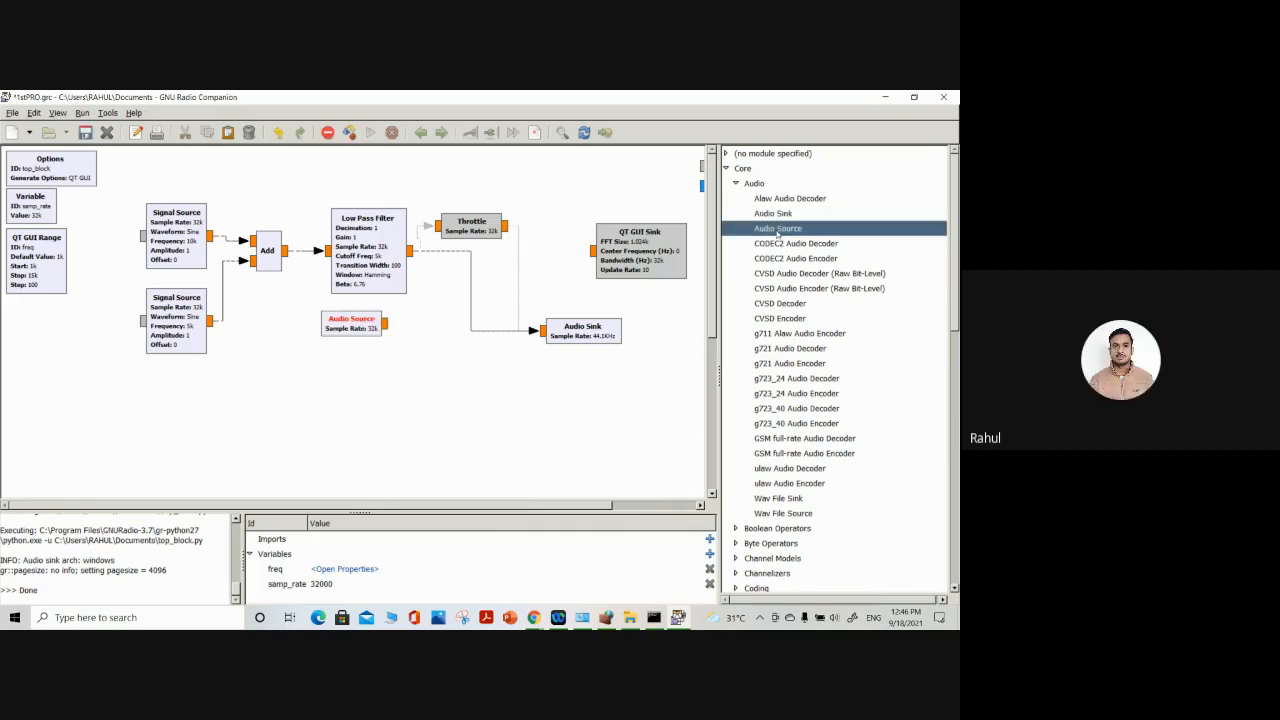
drag(340, 328, 160, 421)
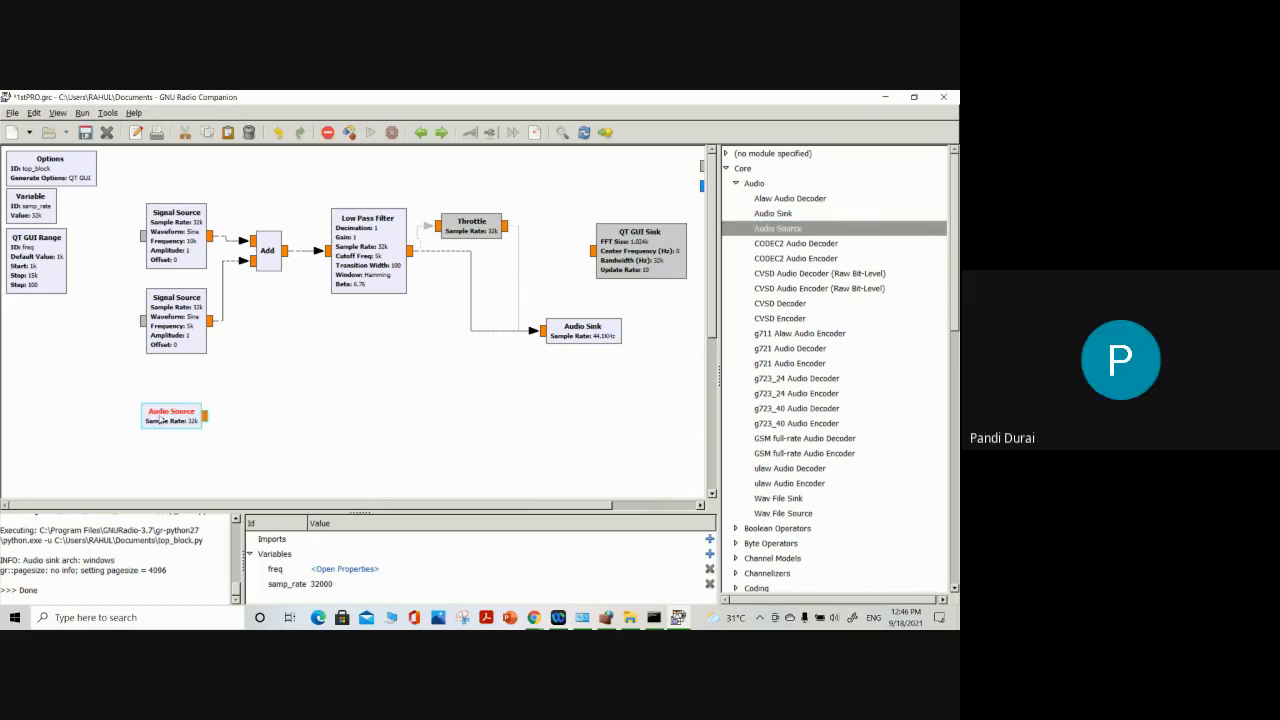
double_click(166, 420)
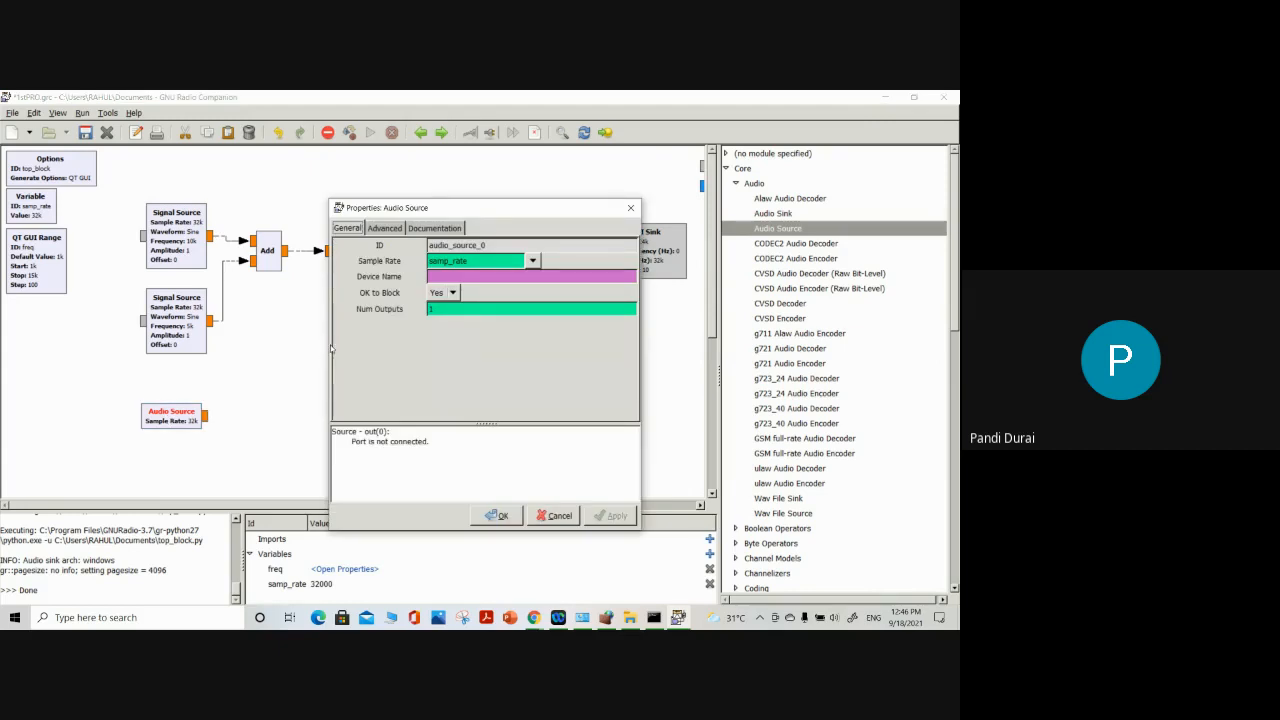
click(532, 260)
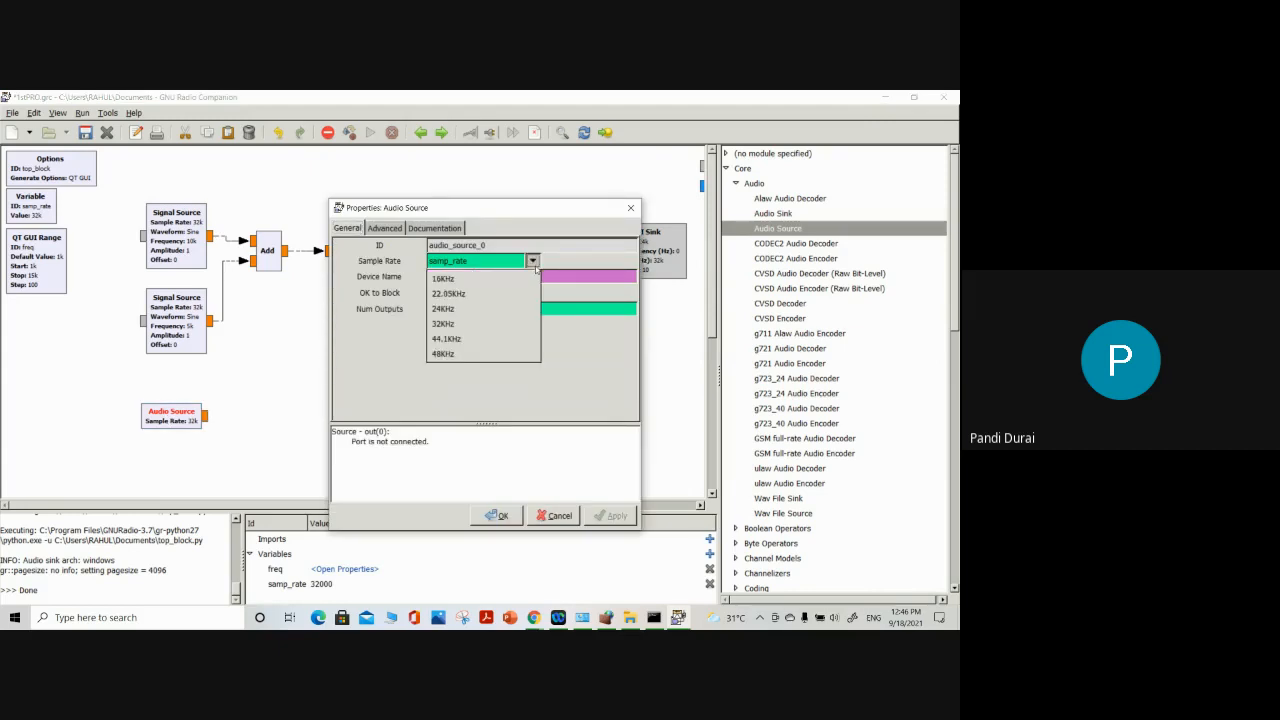
click(503, 340)
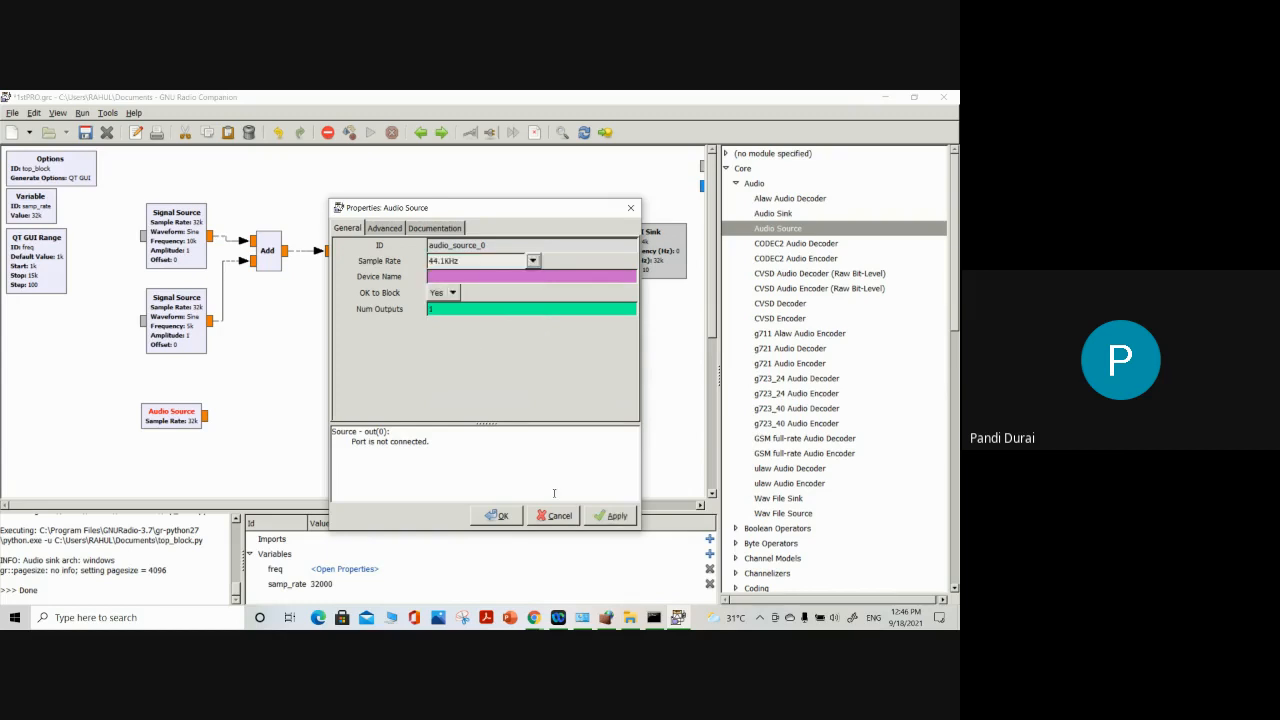
click(612, 515)
click(503, 516)
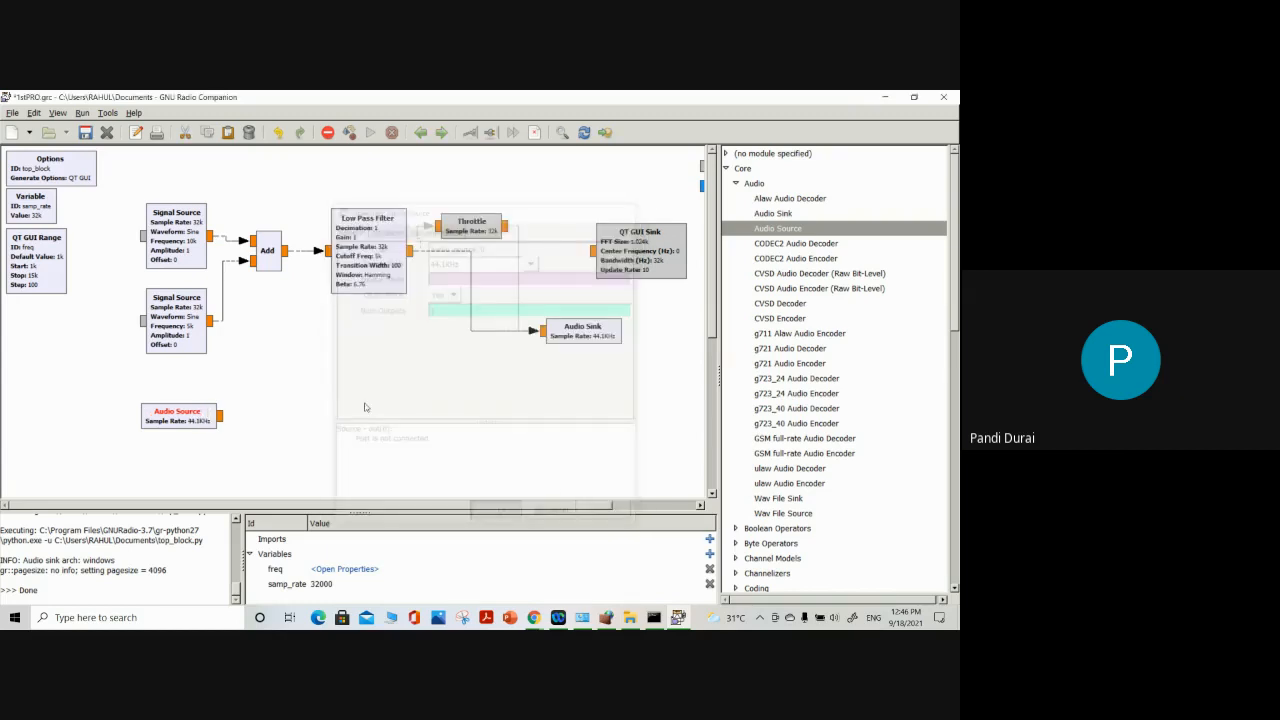
drag(192, 422, 182, 422)
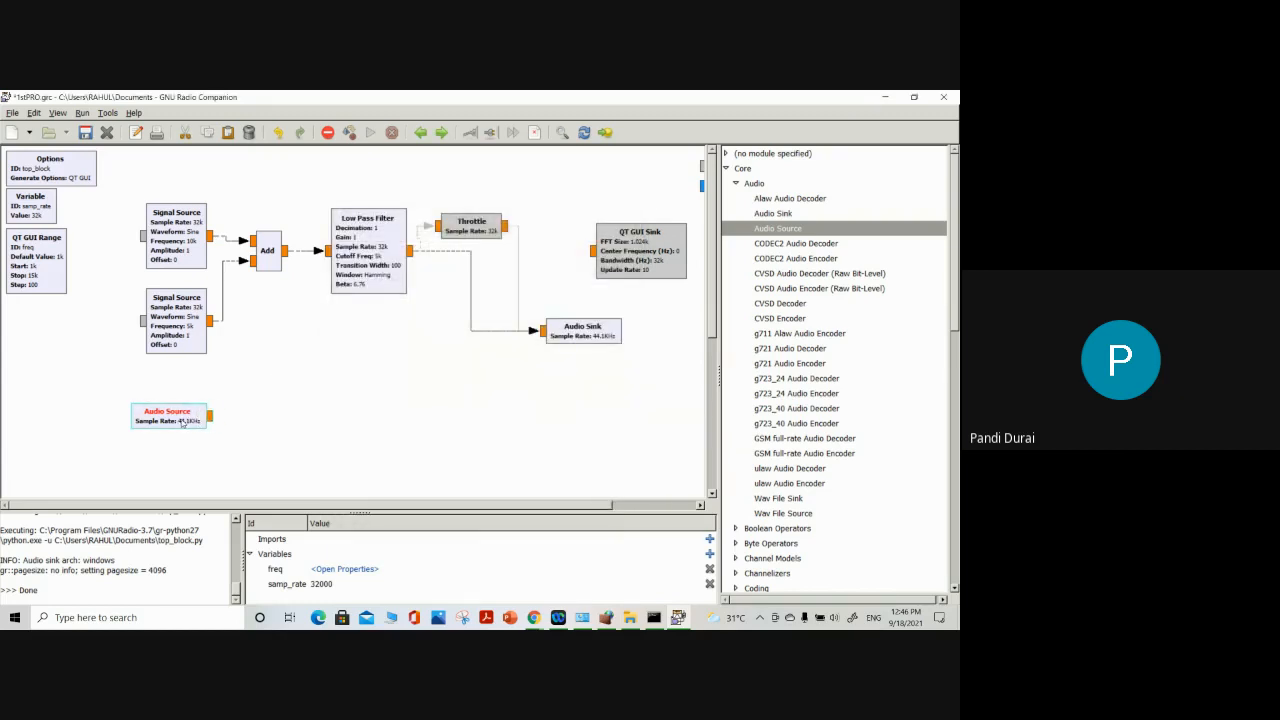
Disable both Signal Sources, the Add block and the Low Pass Filter
drag(146, 195, 302, 392)
right_click(271, 263)
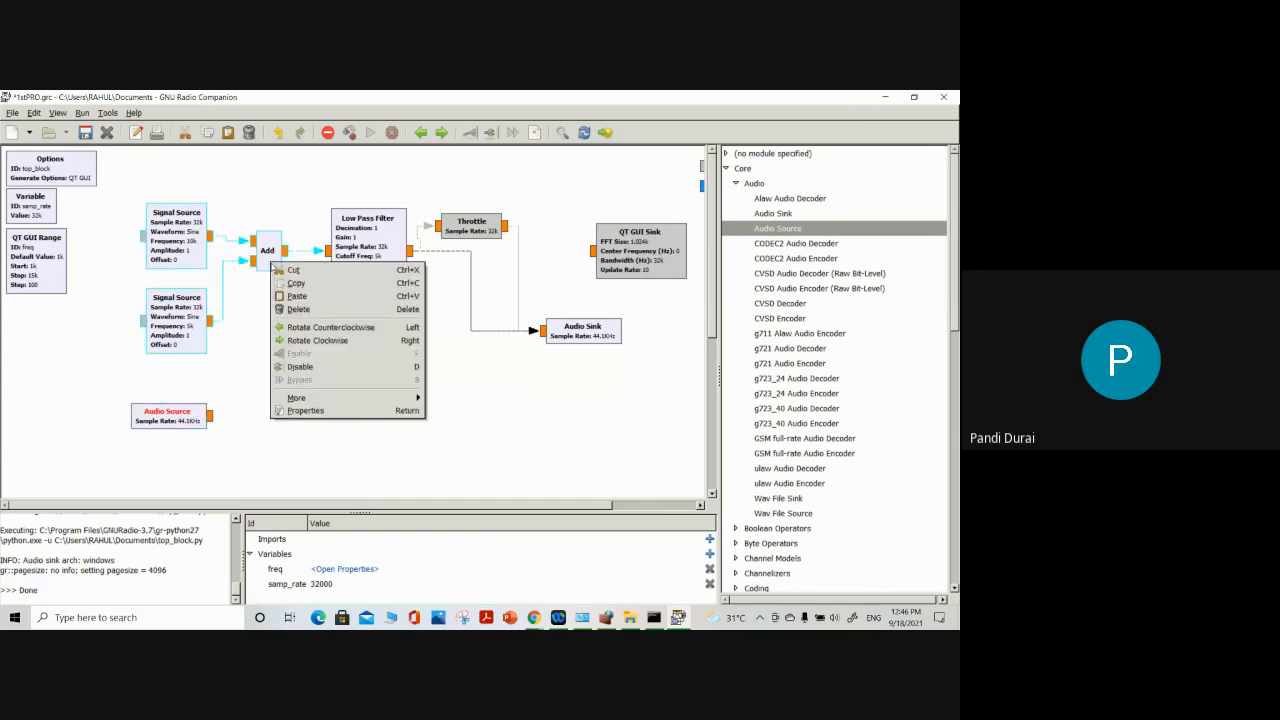
click(297, 367)
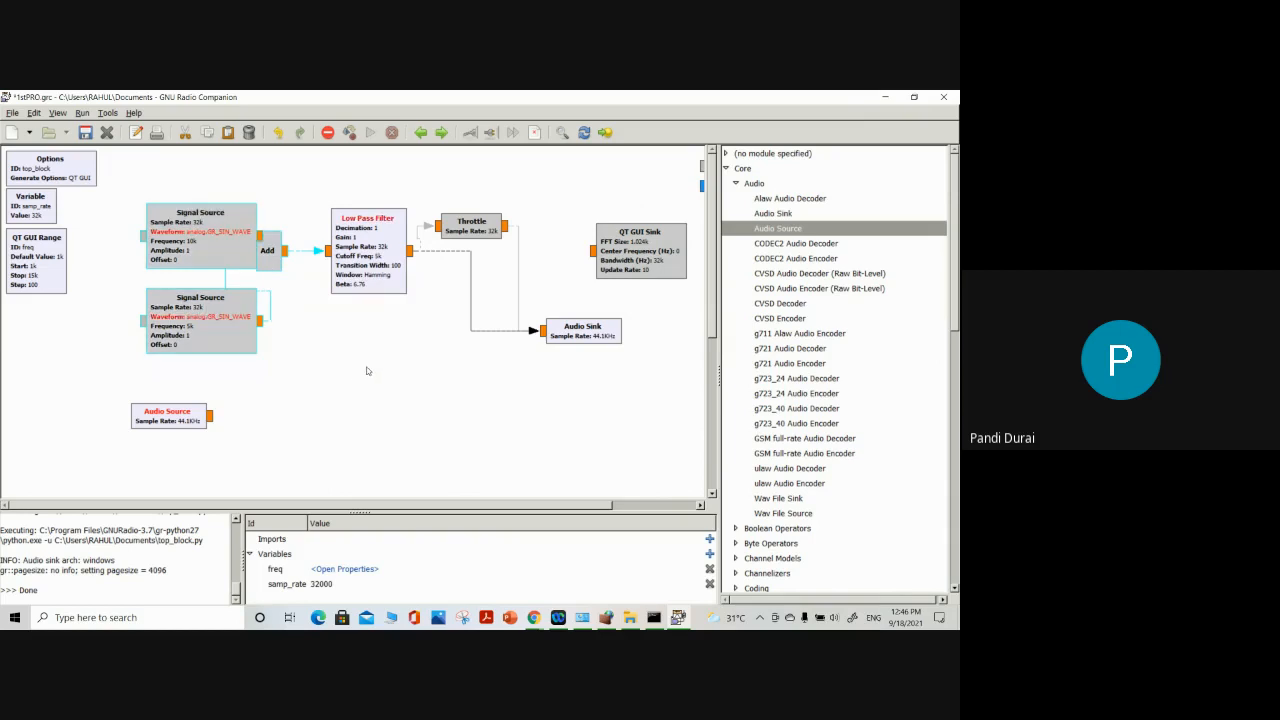
drag(316, 191, 391, 290)
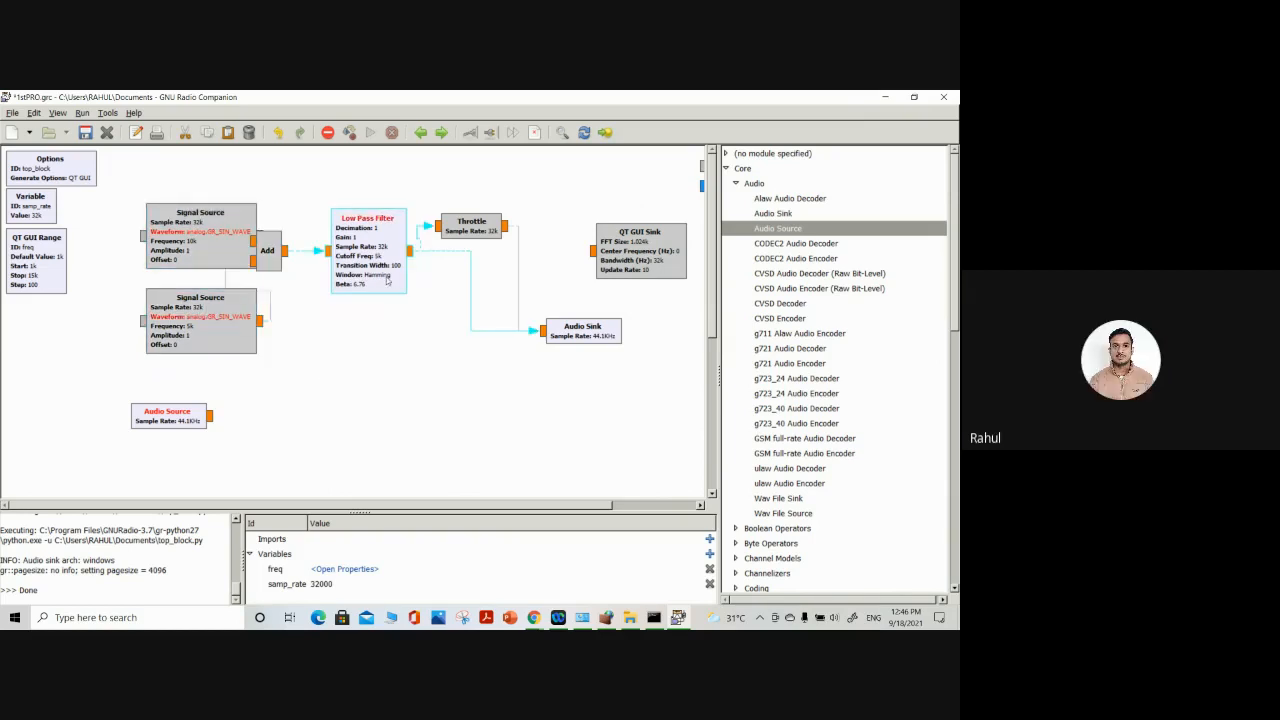
right_click(384, 260)
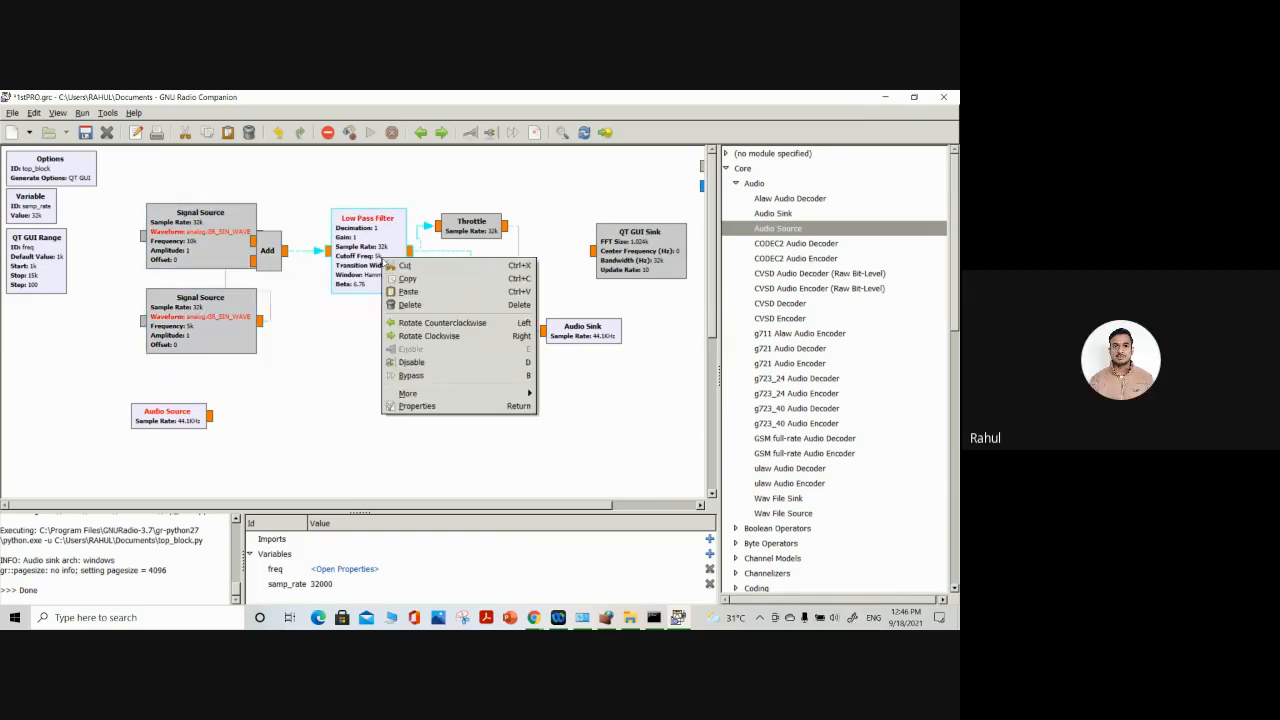
click(404, 361)
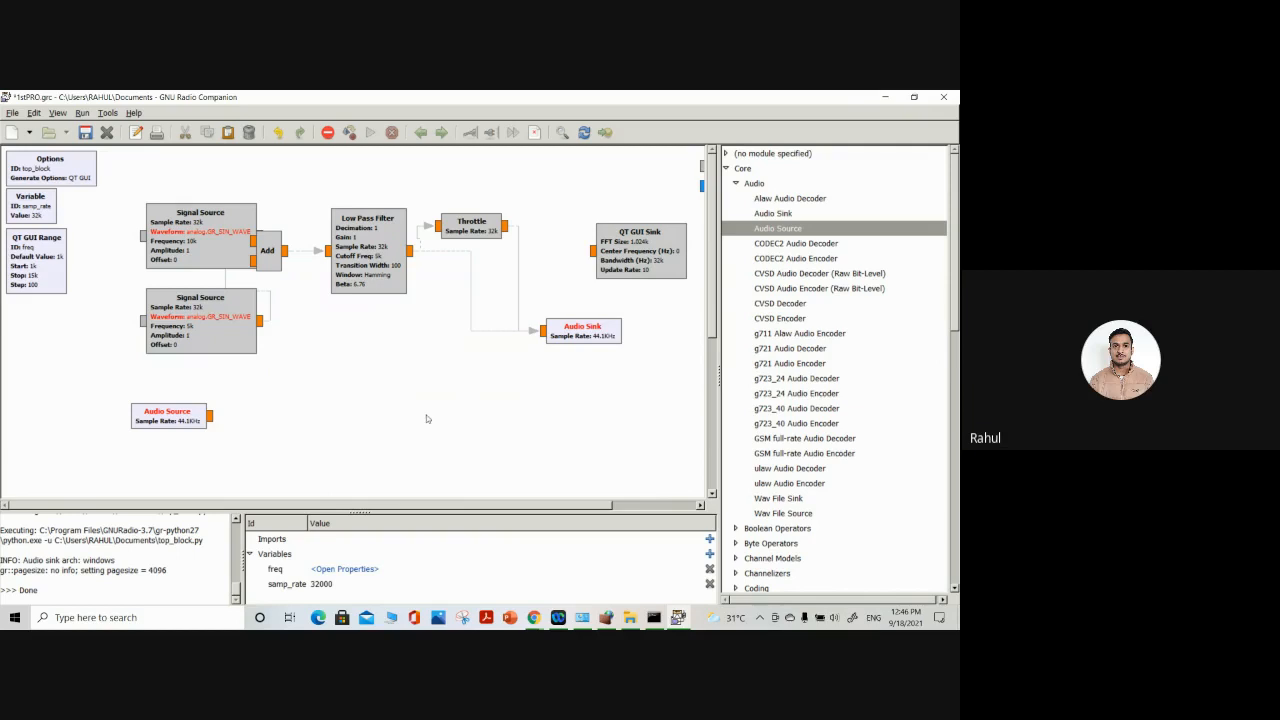
Connect the Audio Source to the Audio Sink, run the flowgraph to test the live audio, and close the Top Block window
click(211, 418)
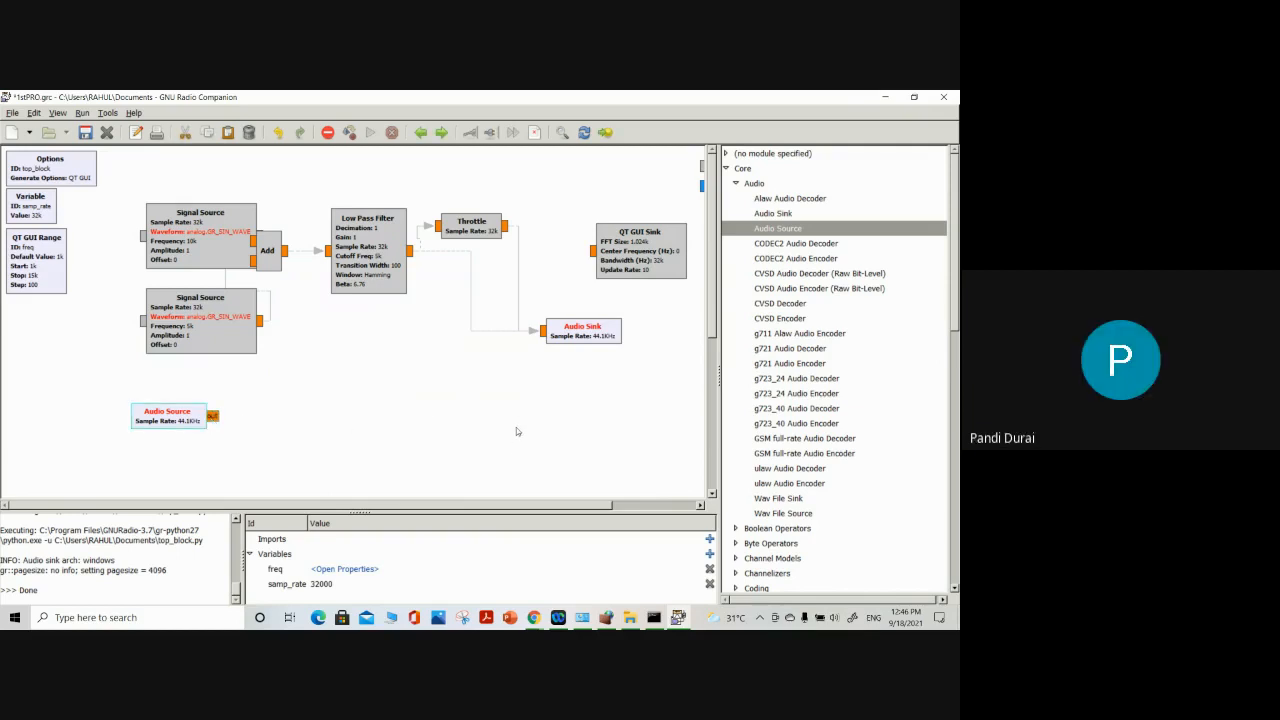
click(543, 331)
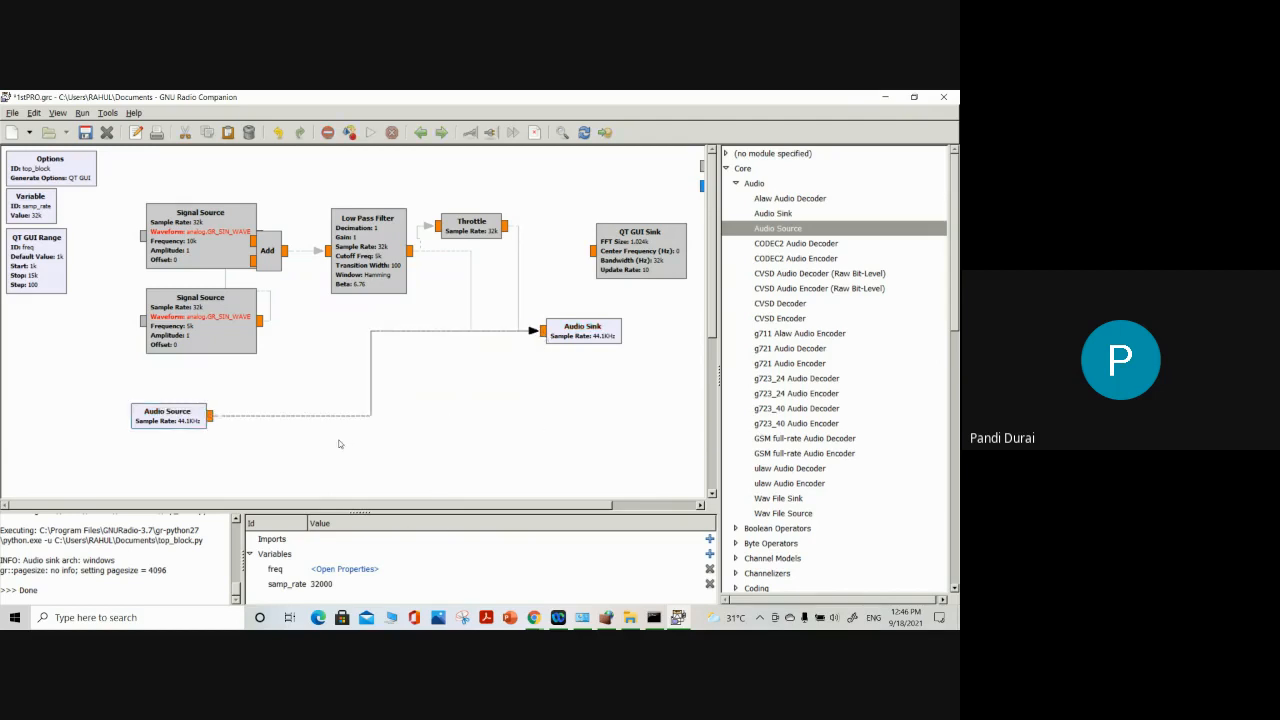
click(369, 140)
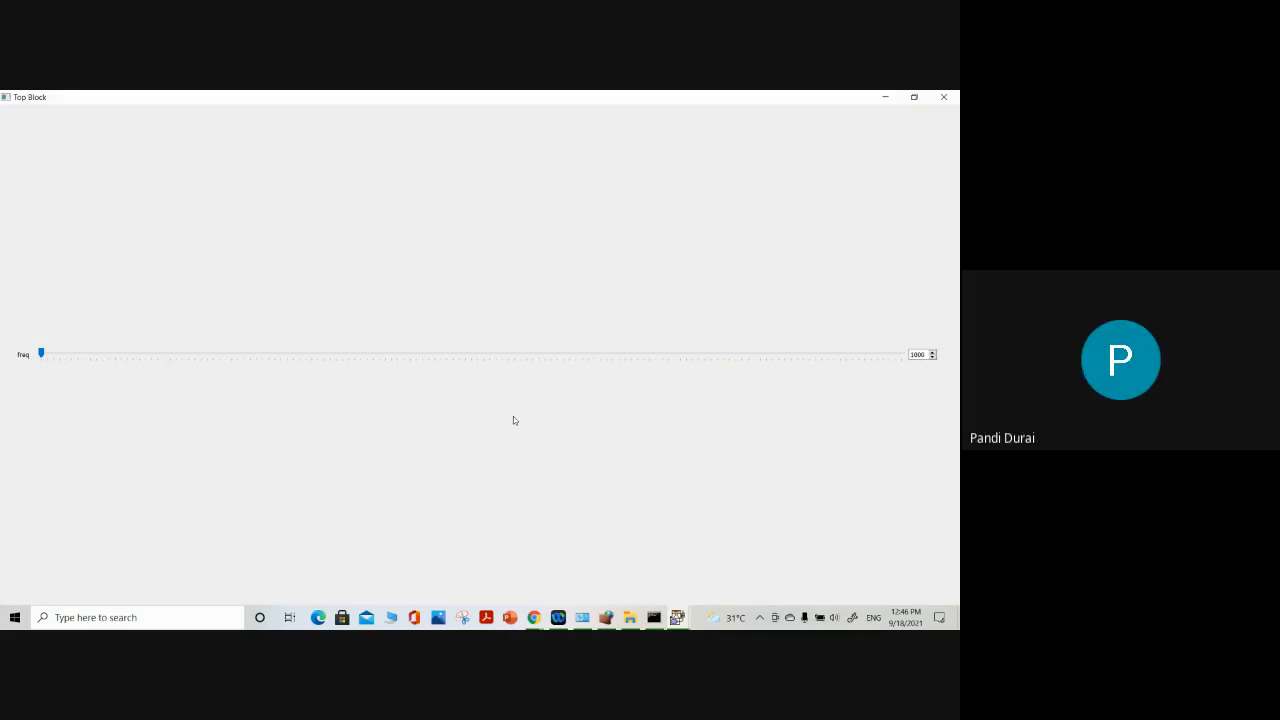
click(916, 98)
click(509, 263)
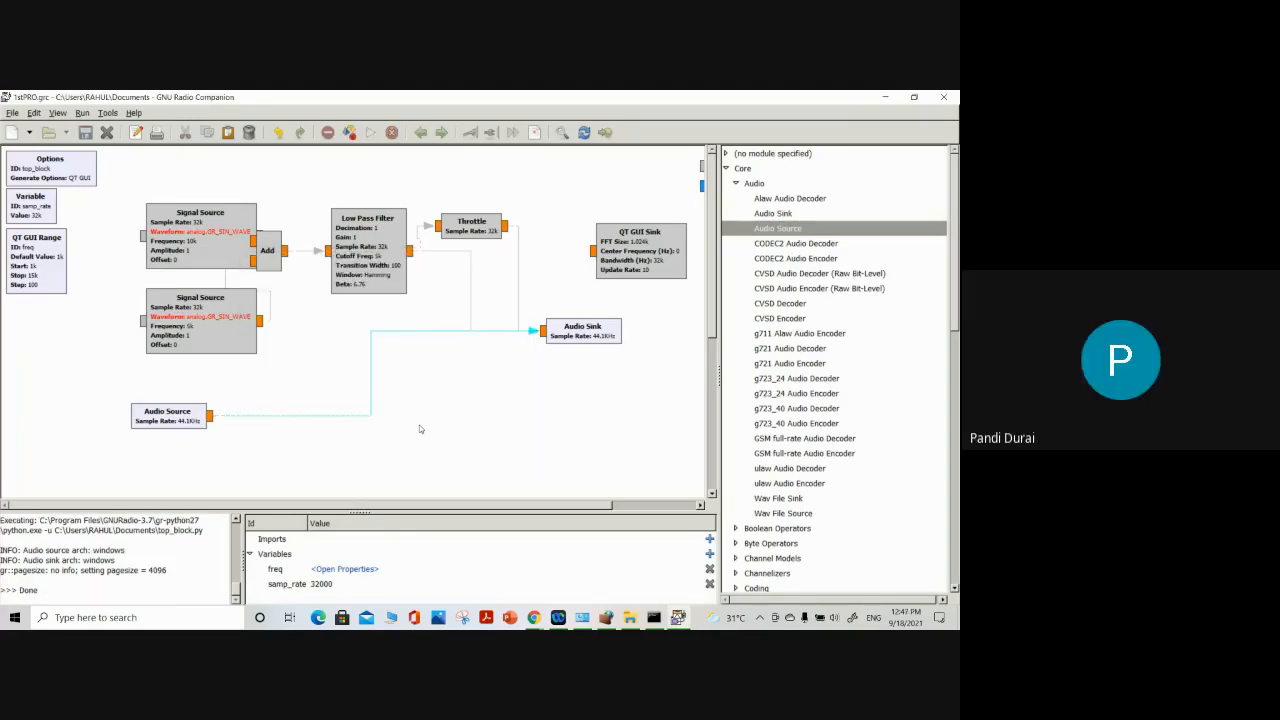
Undo the Audio Source's connection and the disabling of the signal chain, and delete the Audio Source block
key(ctrl+z)
key(ctrl+z)
key(ctrl+z)
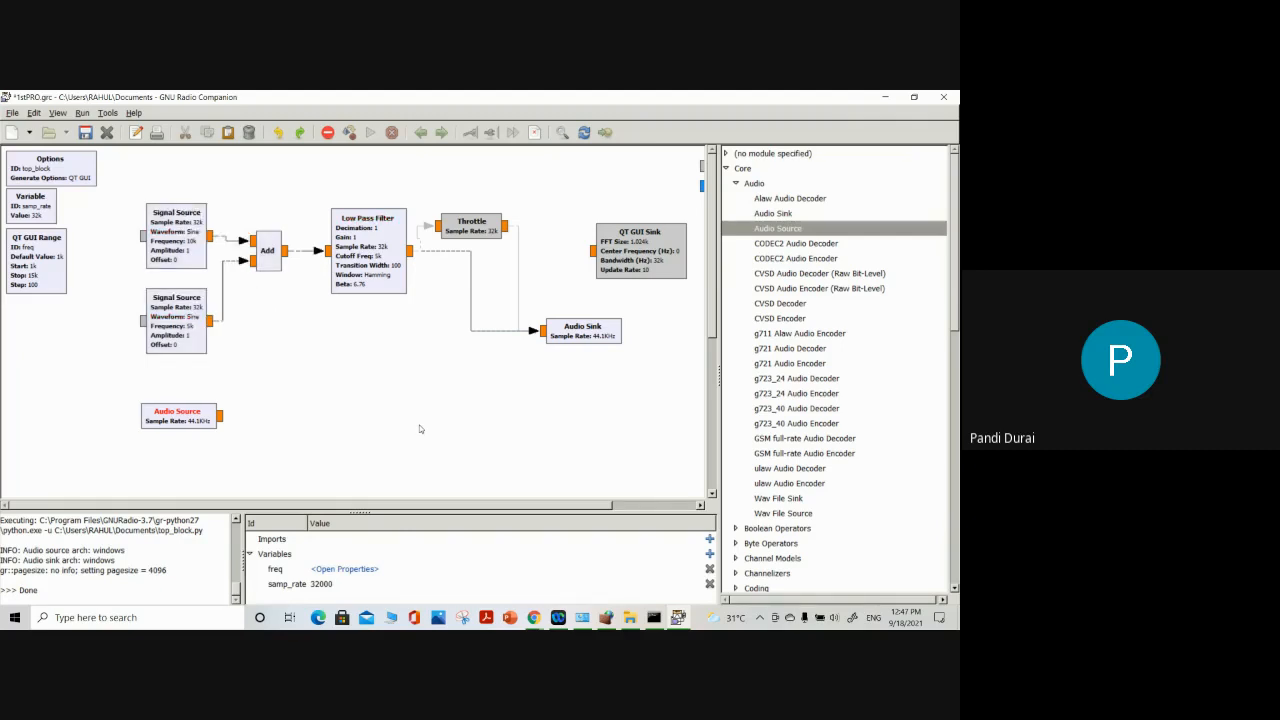
drag(199, 414, 419, 449)
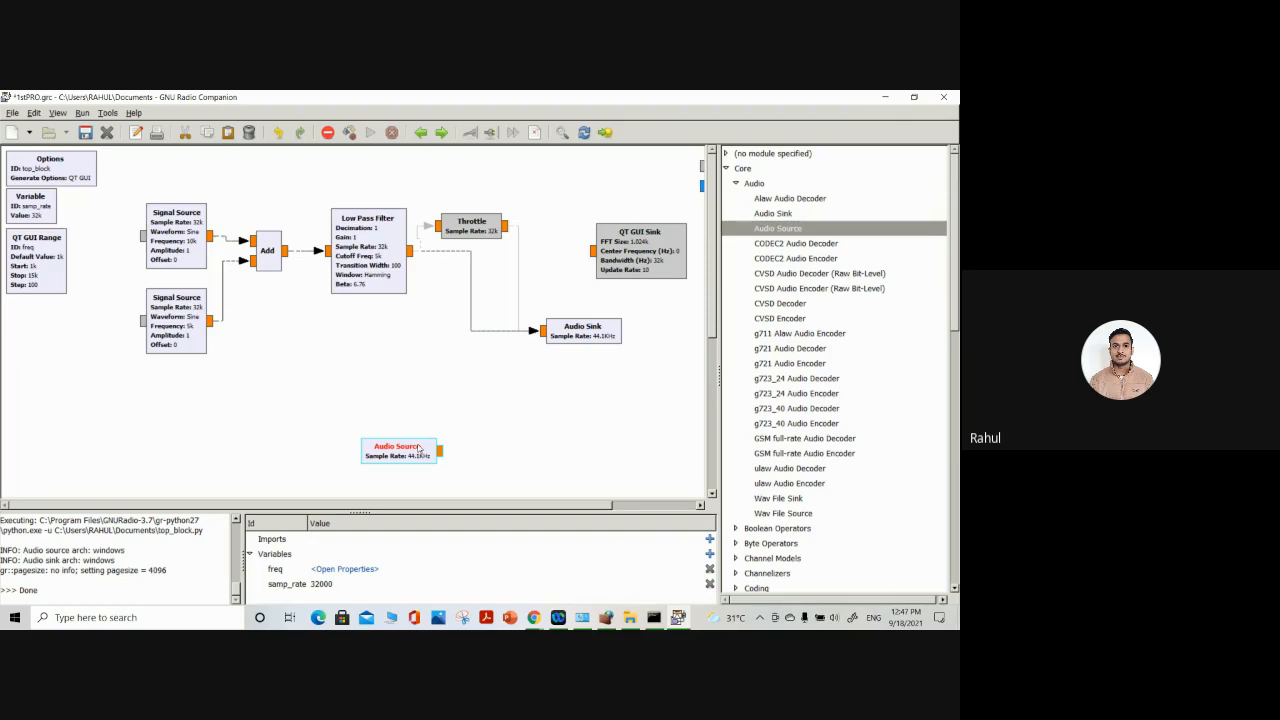
key(Delete)
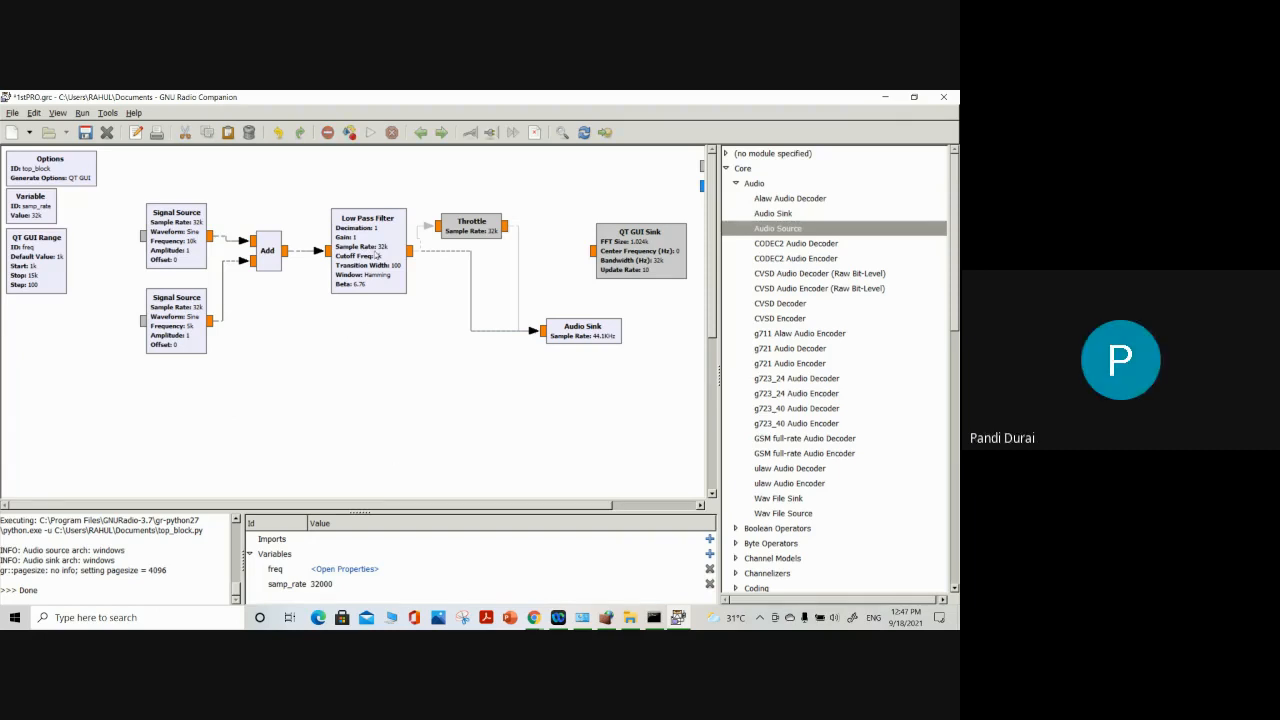
Move the Low Pass Filter down, below the level of the Add block
drag(372, 255, 360, 305)
click(430, 380)
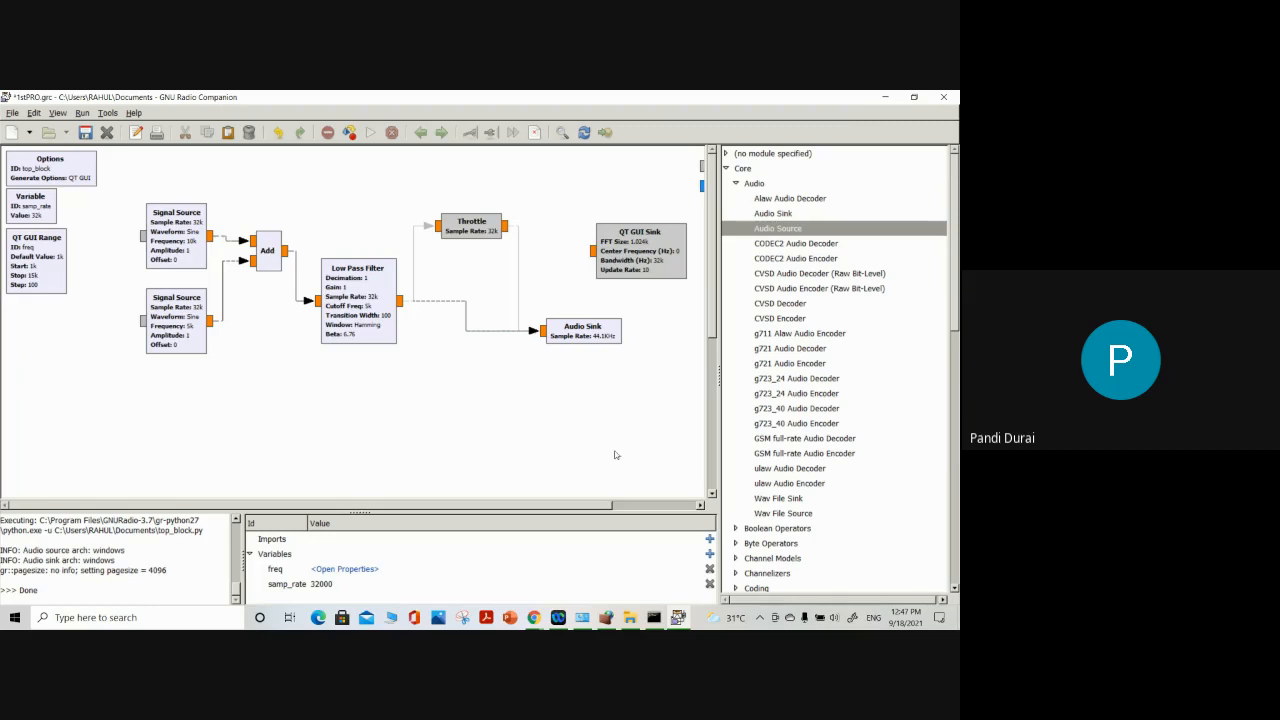
Expand the Boolean Operators and Byte Operators categories in the block library and examine the blocks they offer
click(737, 530)
scroll(760, 537, down, 2)
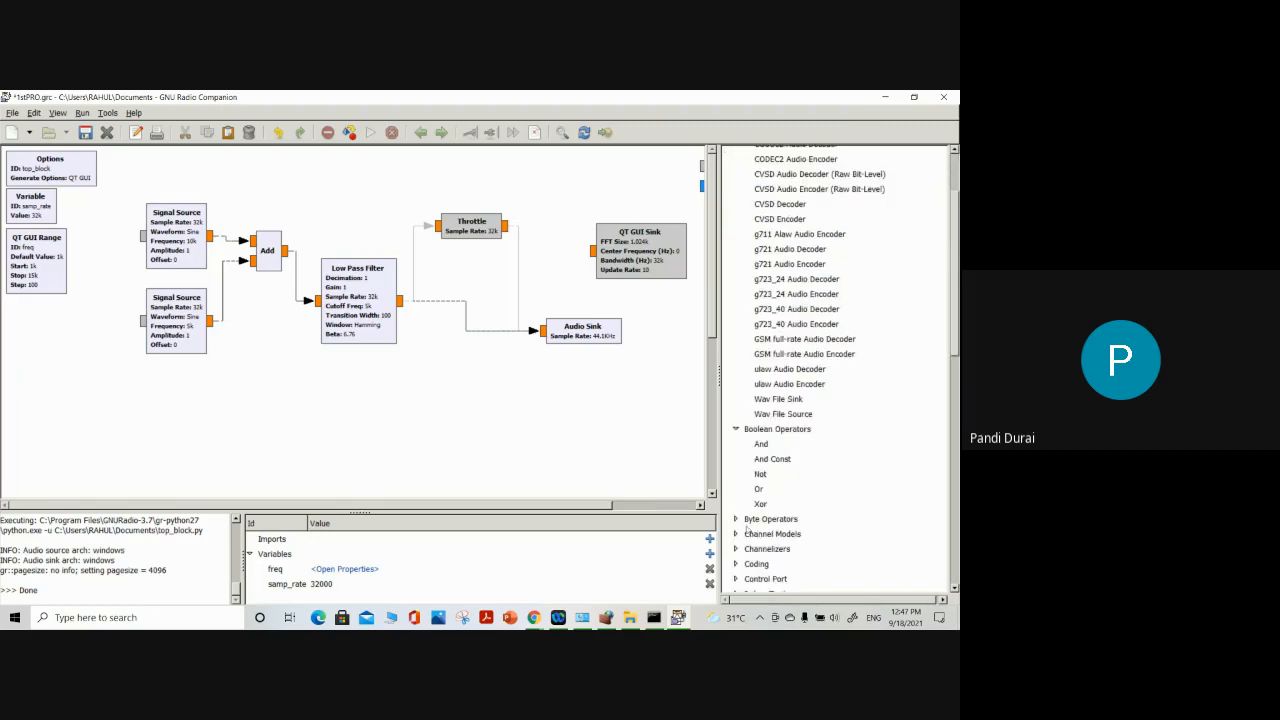
click(744, 520)
scroll(810, 518, down, 2)
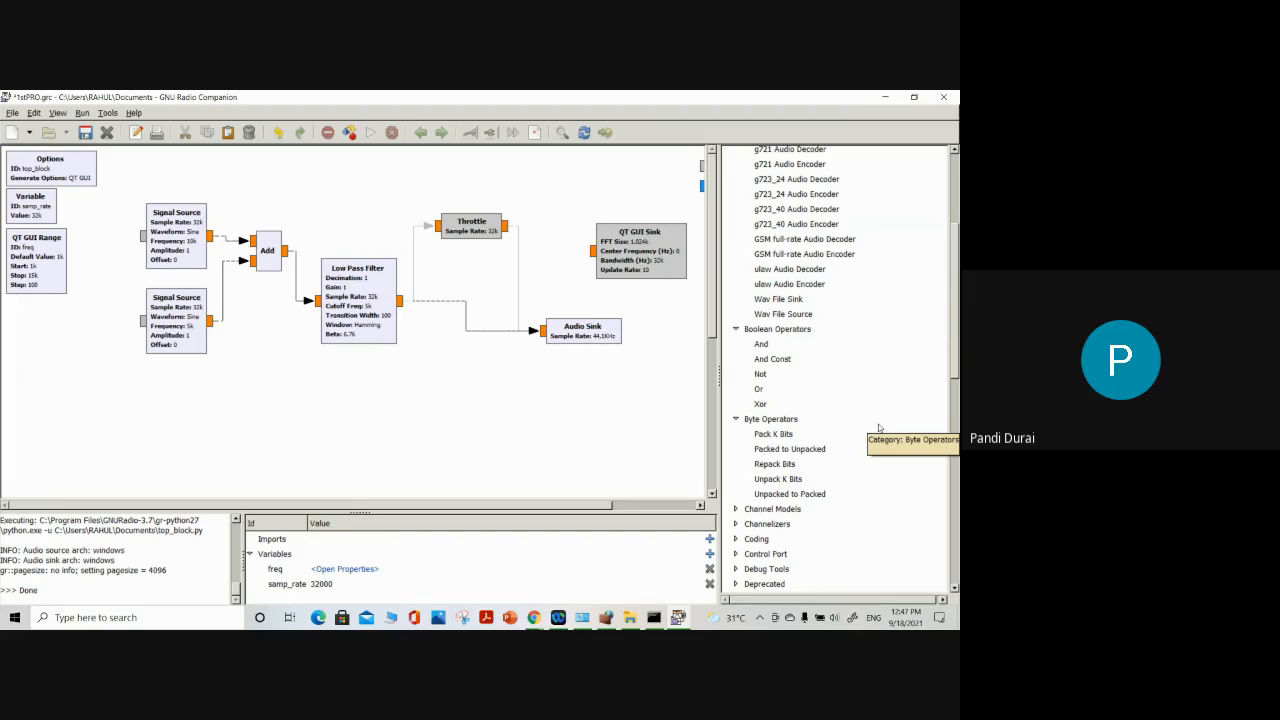
Search the block library for "type convertors"
scroll(758, 208, up, 4)
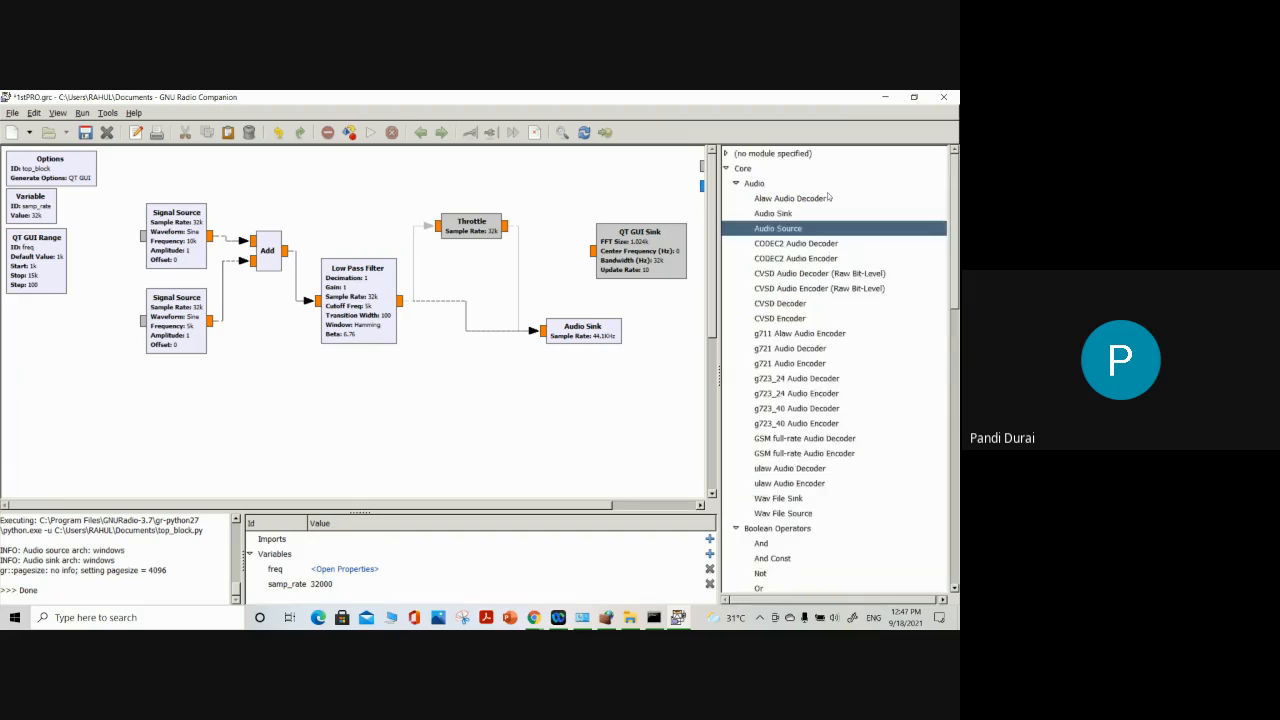
scroll(758, 300, down, 5)
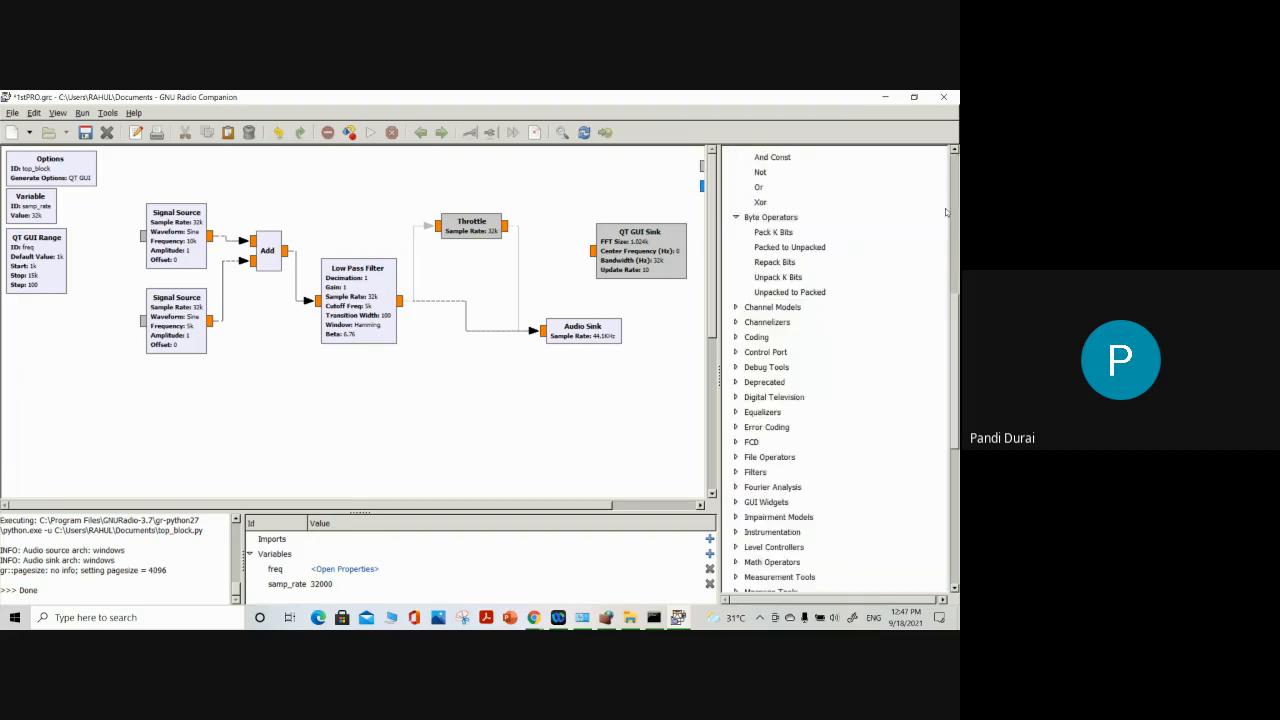
click(562, 132)
text(type)
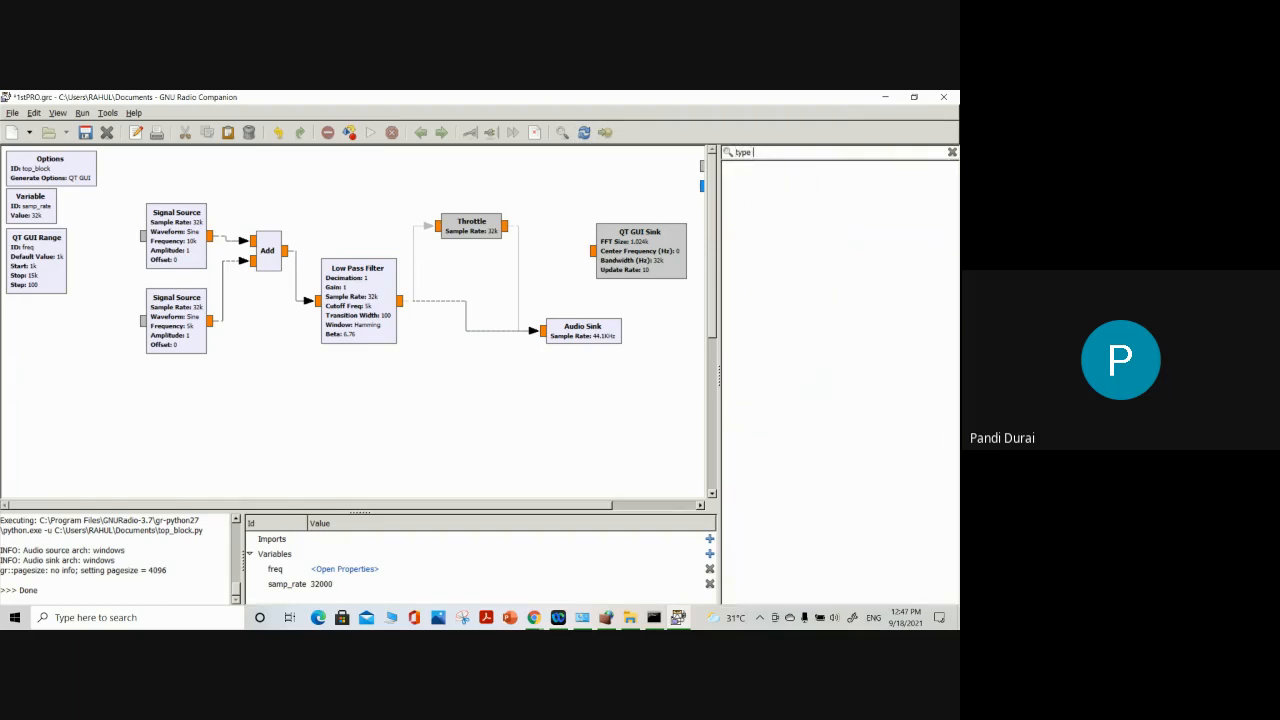
text( convertors)
Clear the search text and close the block search to return to the full category list
key(BackSpace)
key(Left)
key(Left)
key(Left)
key(Left)
key(Left)
key(Left)
key(Left)
key(Left)
key(Left)
key(BackSpace)
key(BackSpace)
key(BackSpace)
key(BackSpace)
key(BackSpace)
key(BackSpace)
key(BackSpace)
key(BackSpace)
key(BackSpace)
key(BackSpace)
key(BackSpace)
key(BackSpace)
key(BackSpace)
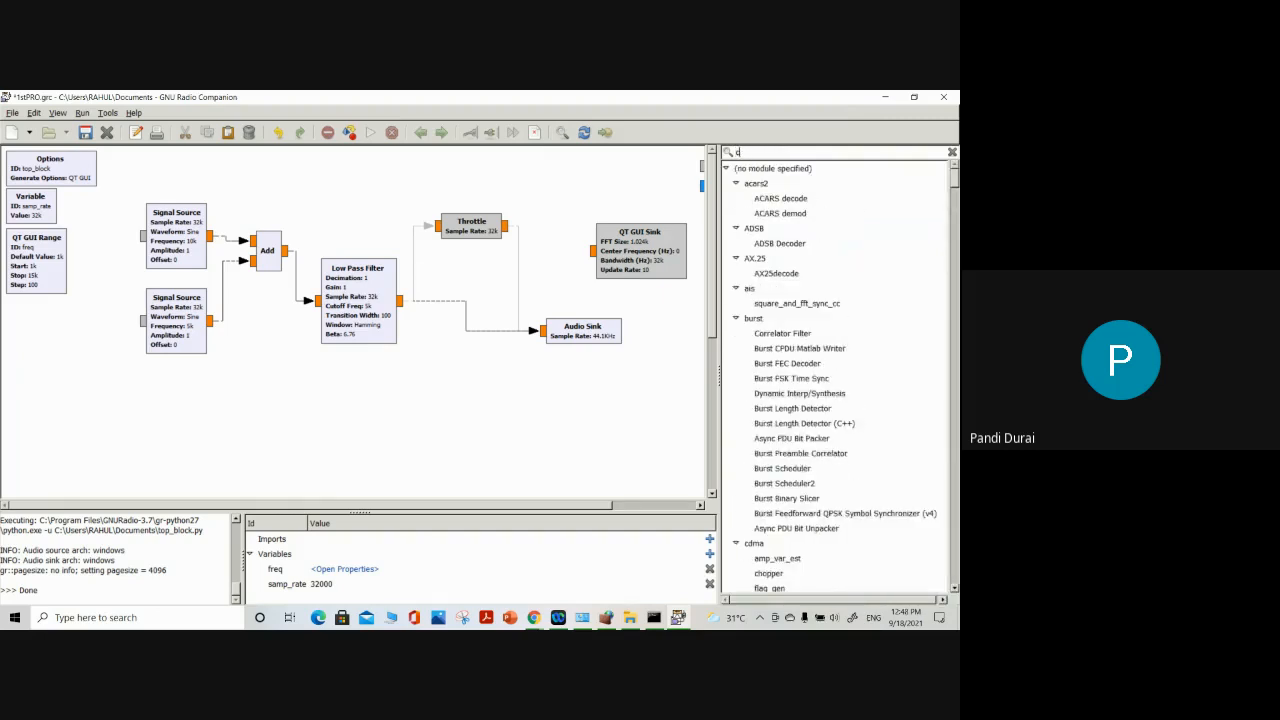
key(BackSpace)
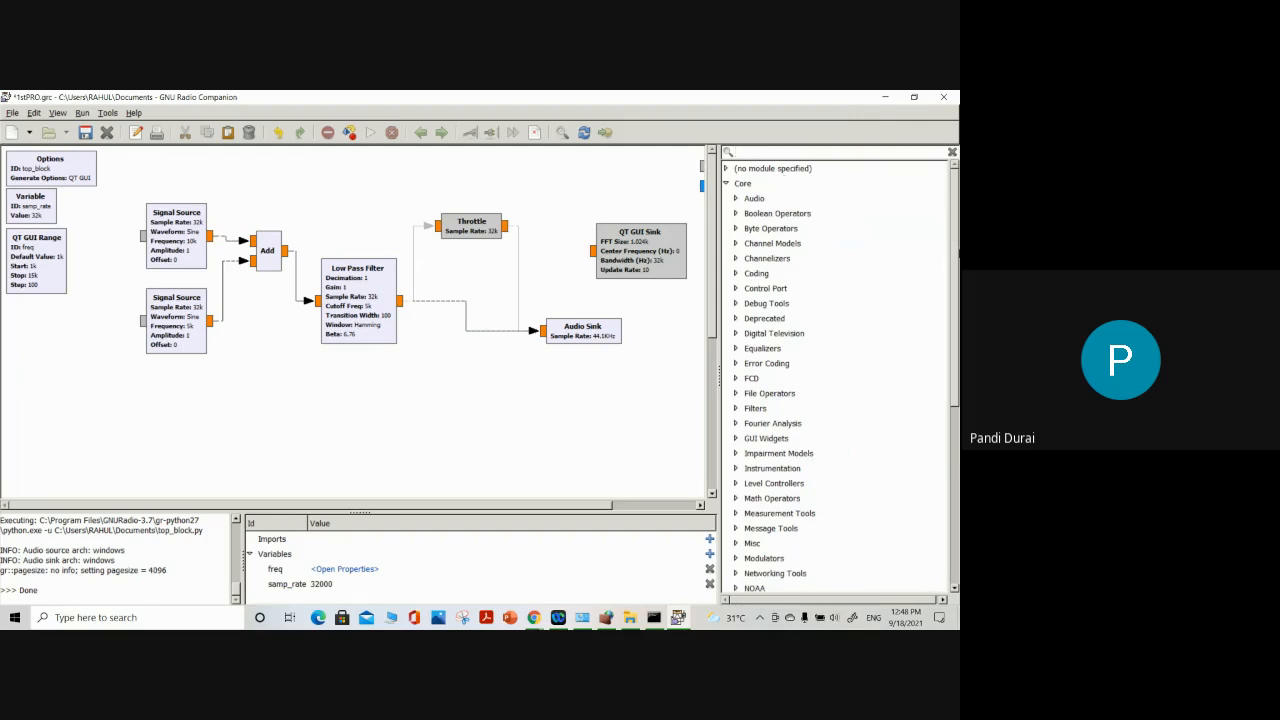
click(952, 152)
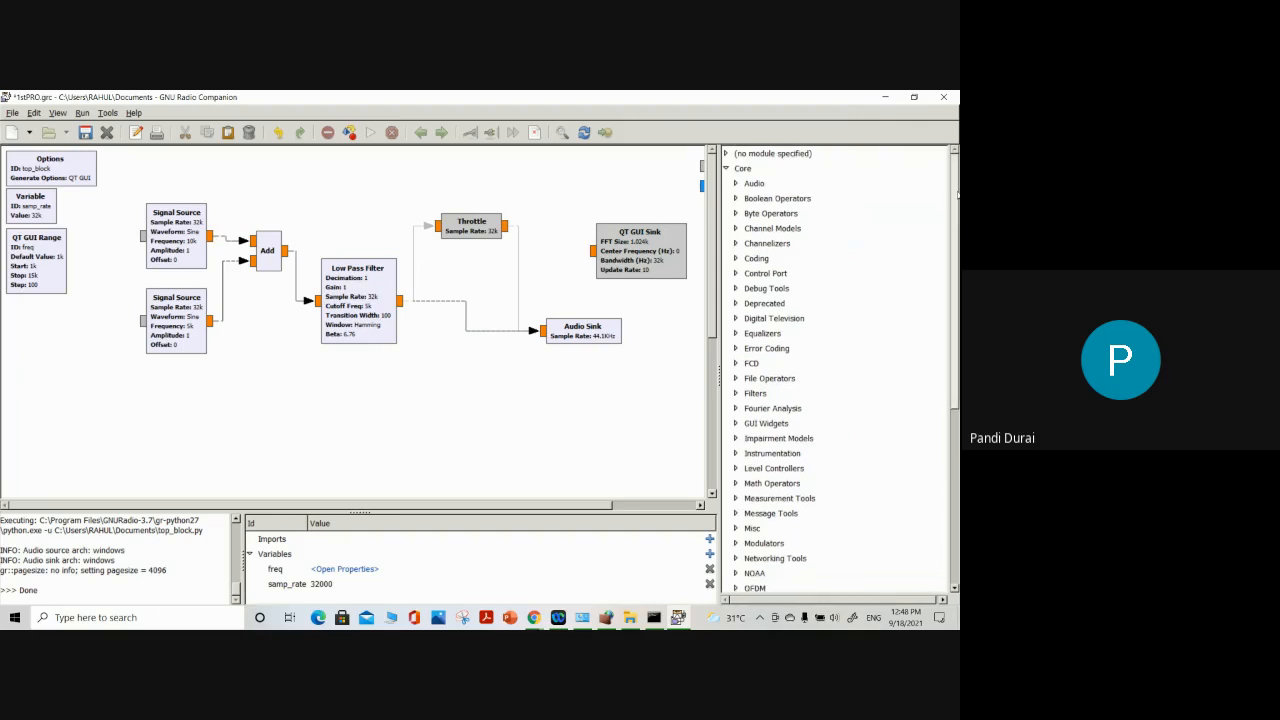
Expand the Type Converters category under Core in the block library and examine the conversion blocks it offers
drag(957, 194, 958, 369)
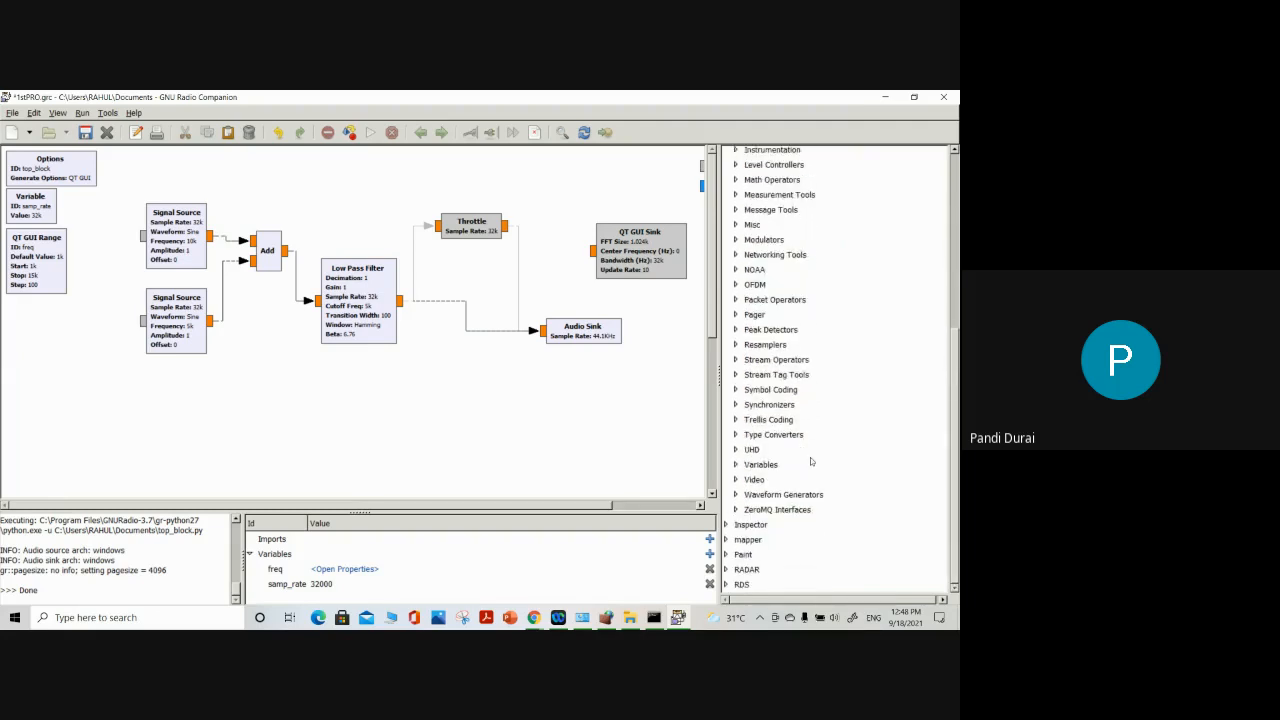
click(768, 435)
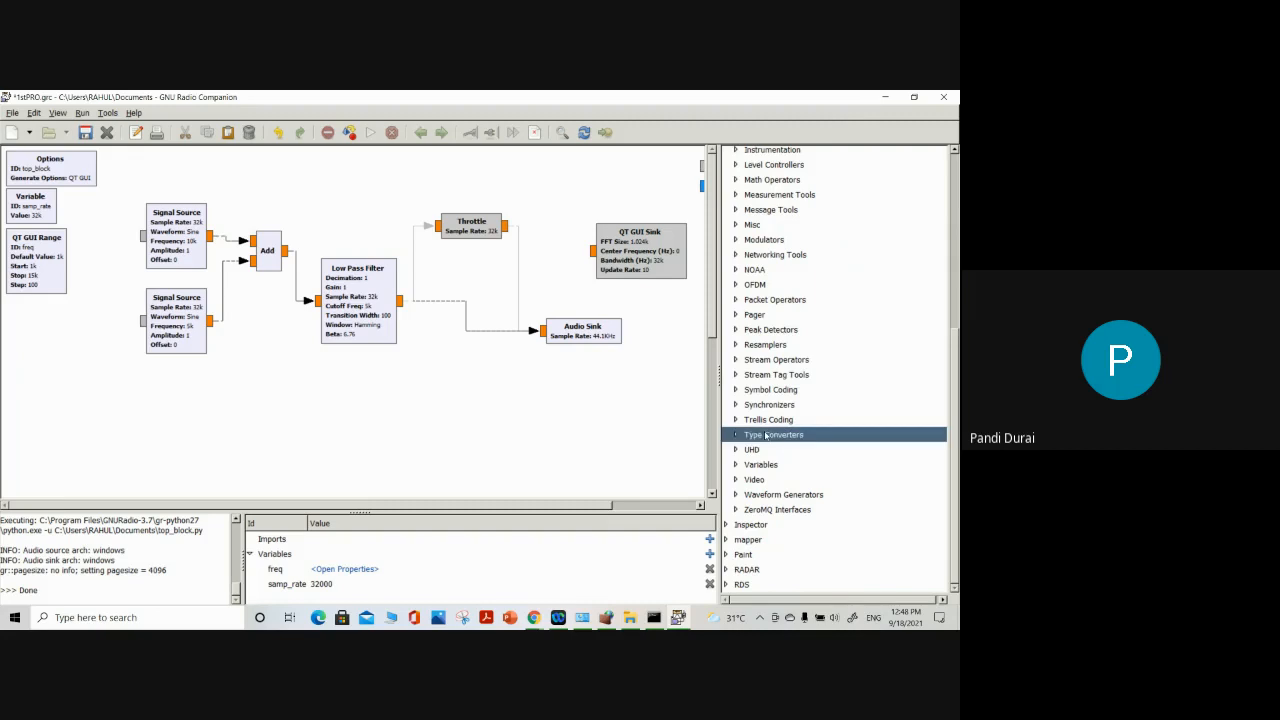
click(737, 436)
scroll(790, 455, down, 3)
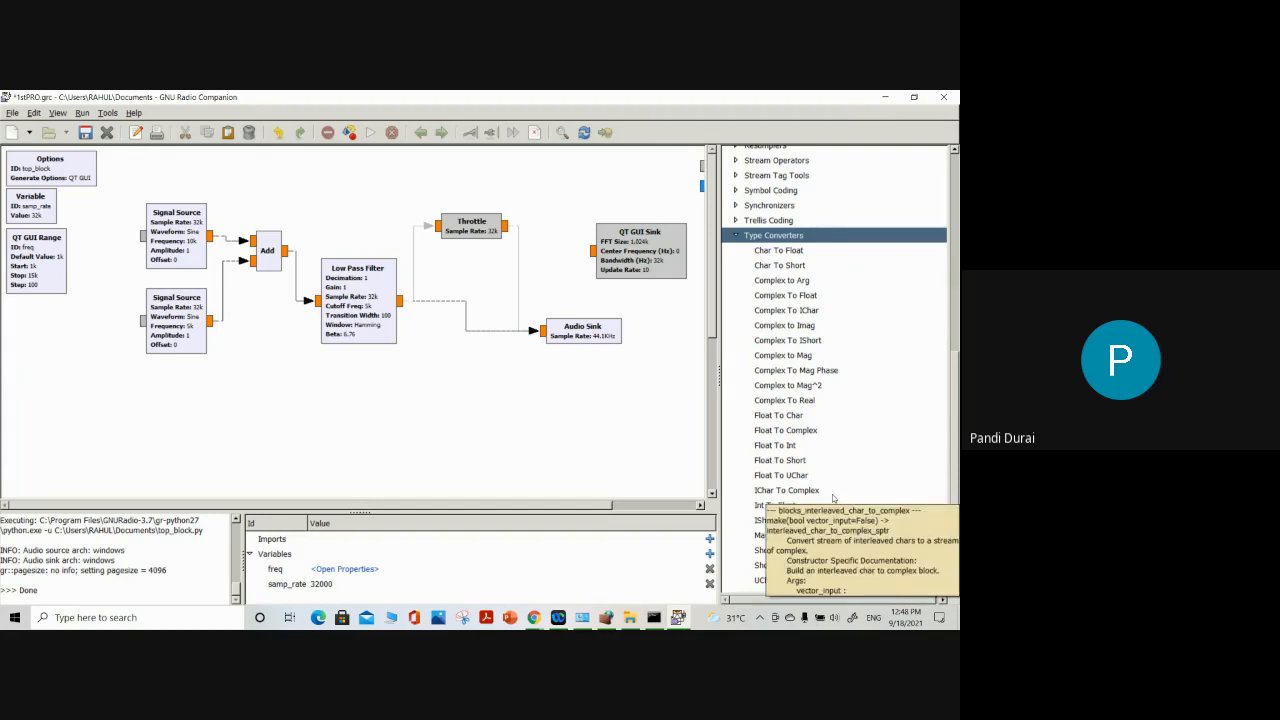
scroll(833, 497, down, 2)
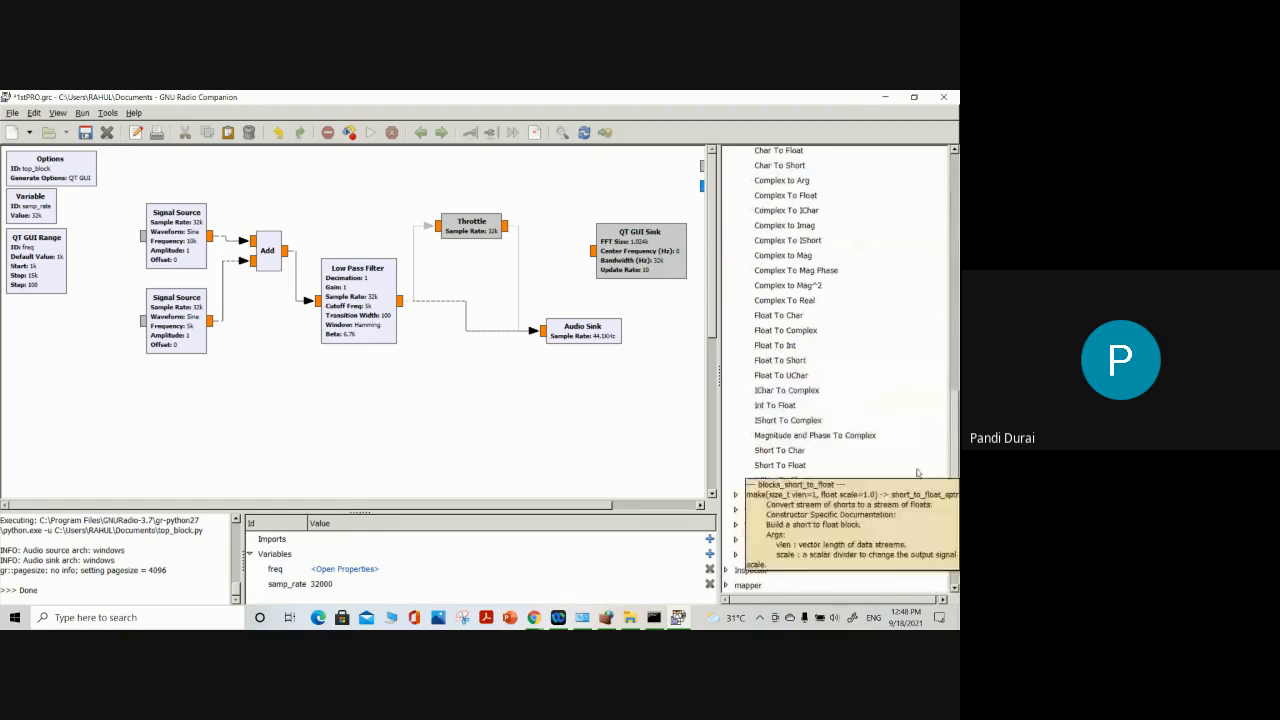
scroll(883, 452, up, 1)
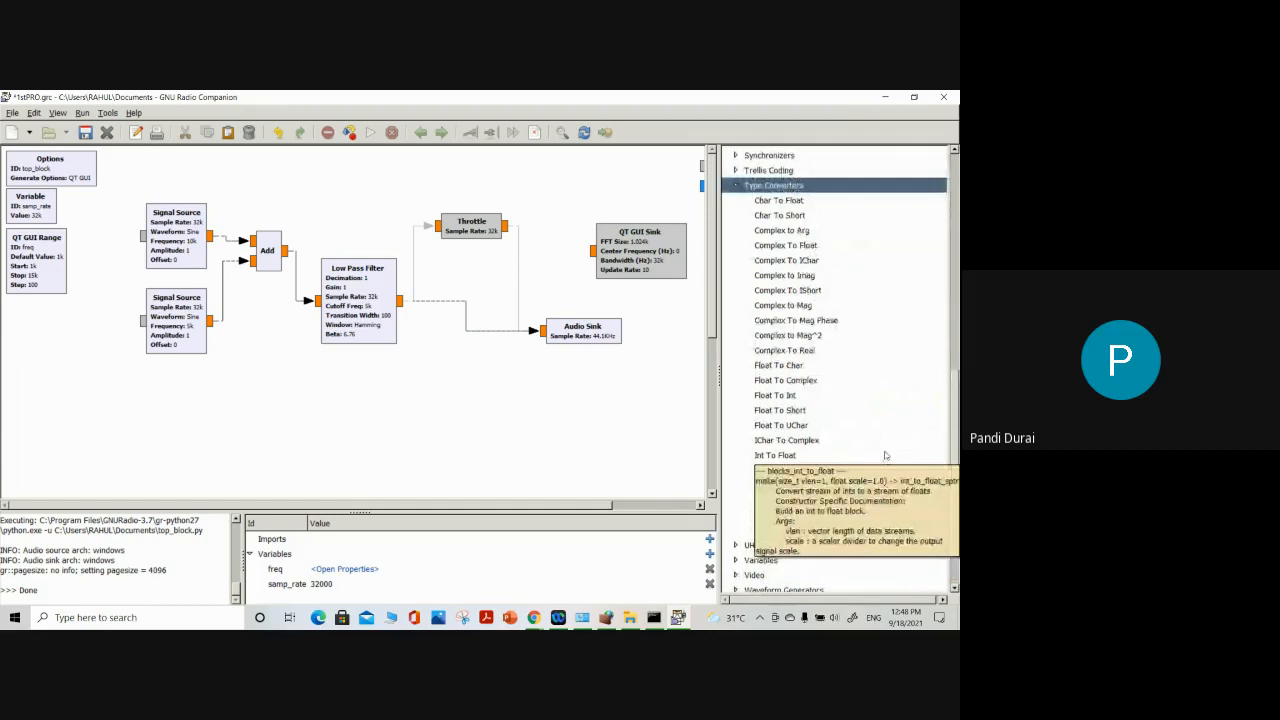
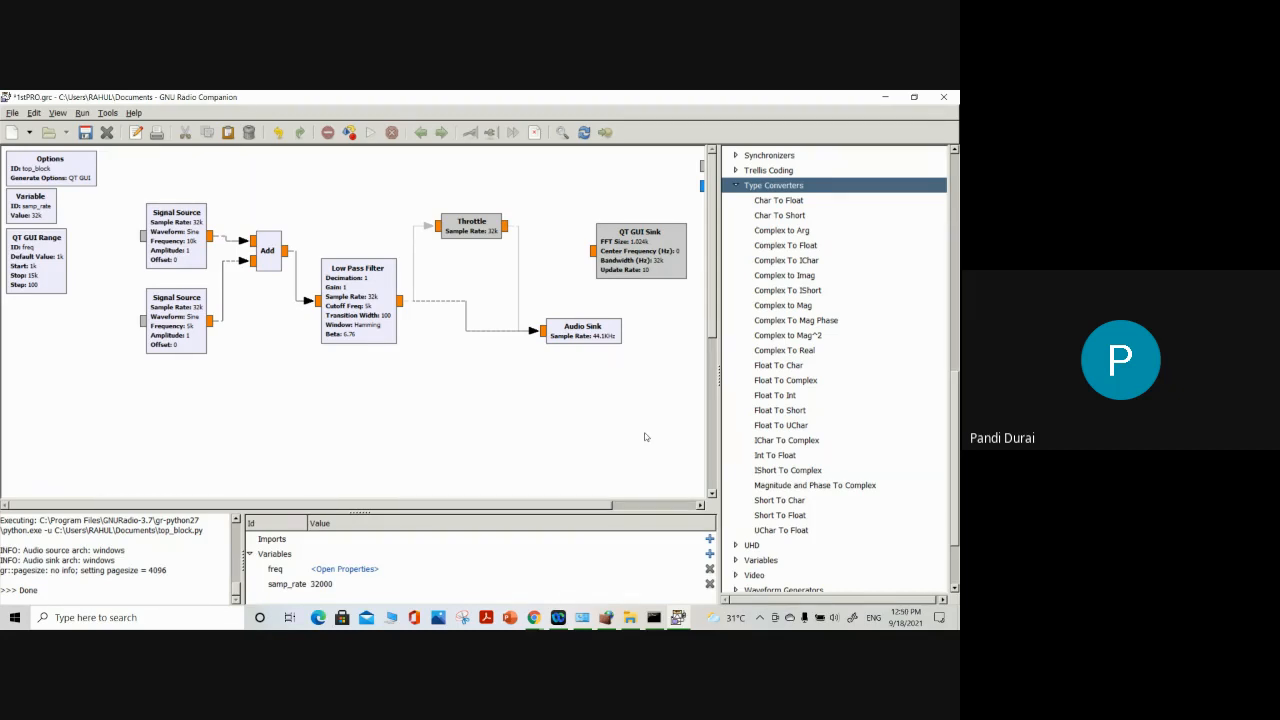
Collapse the Type Converters category in the block library and return to the audio flow graph
click(737, 186)
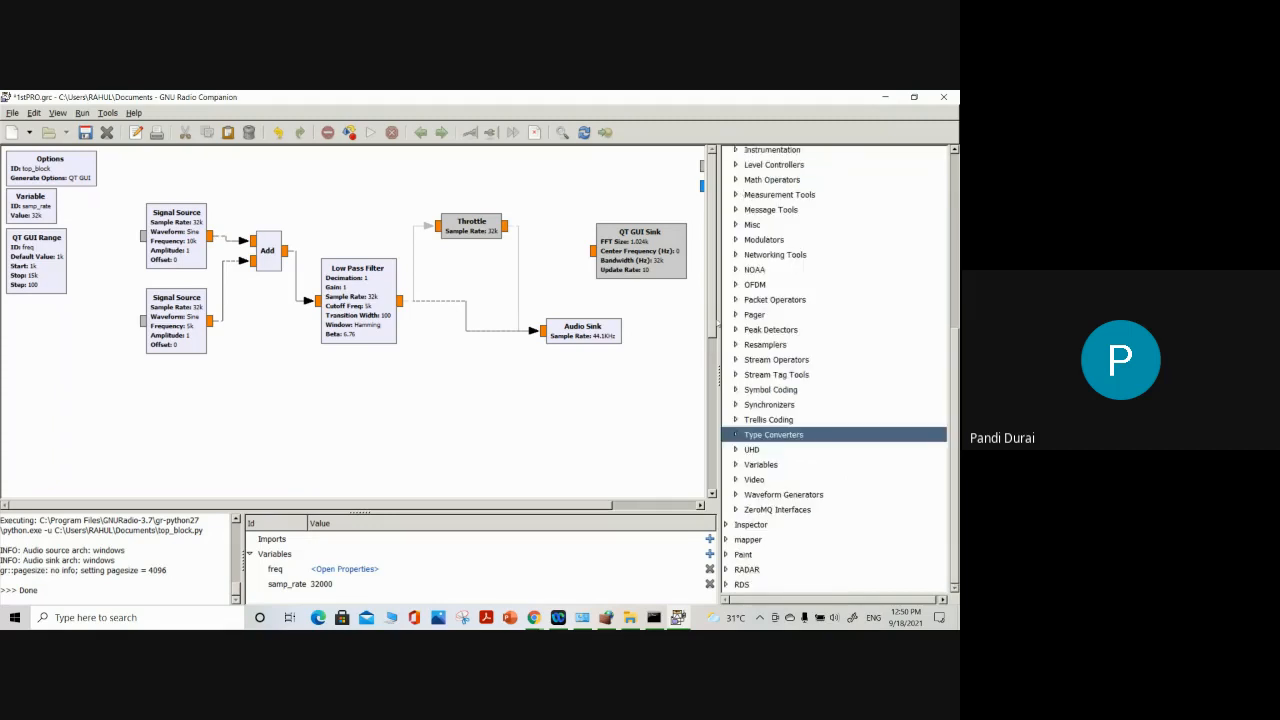
scroll(618, 432, down, 2)
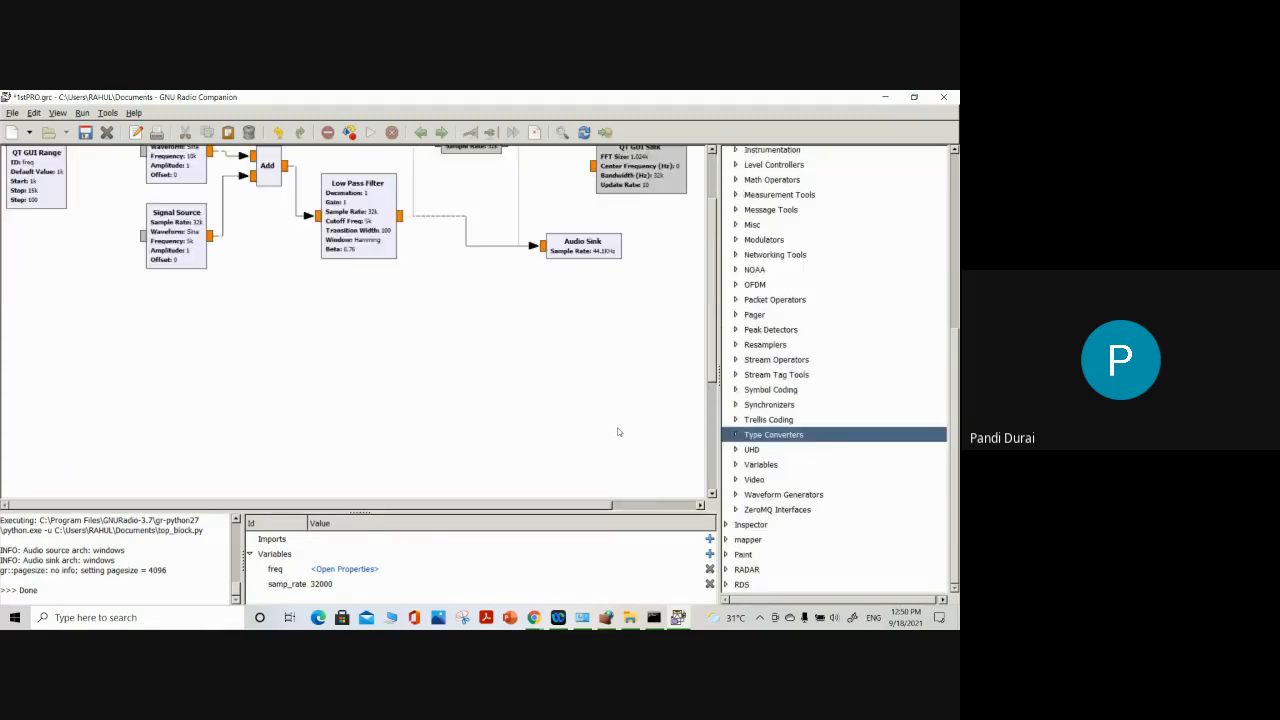
scroll(618, 432, up, 2)
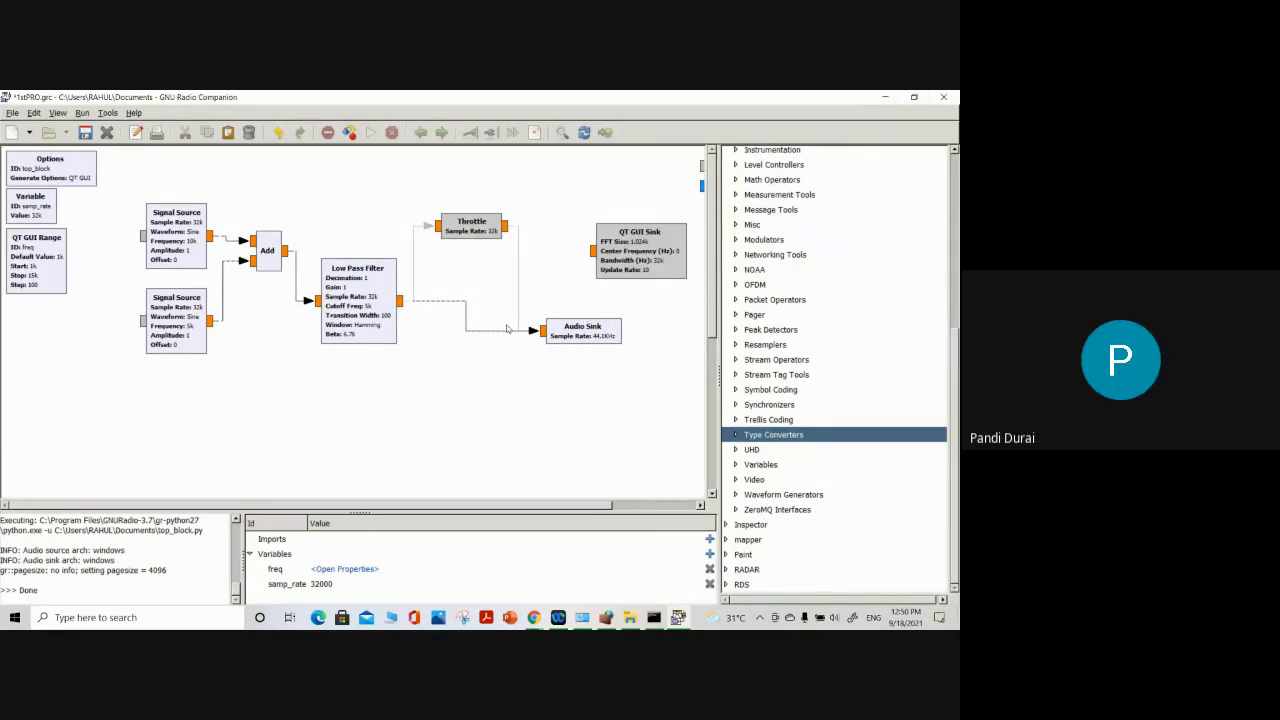
Switch to the Google Meet call, mute the microphone, and return to the flow graph in GNU Radio Companion
mouse_move(533, 617)
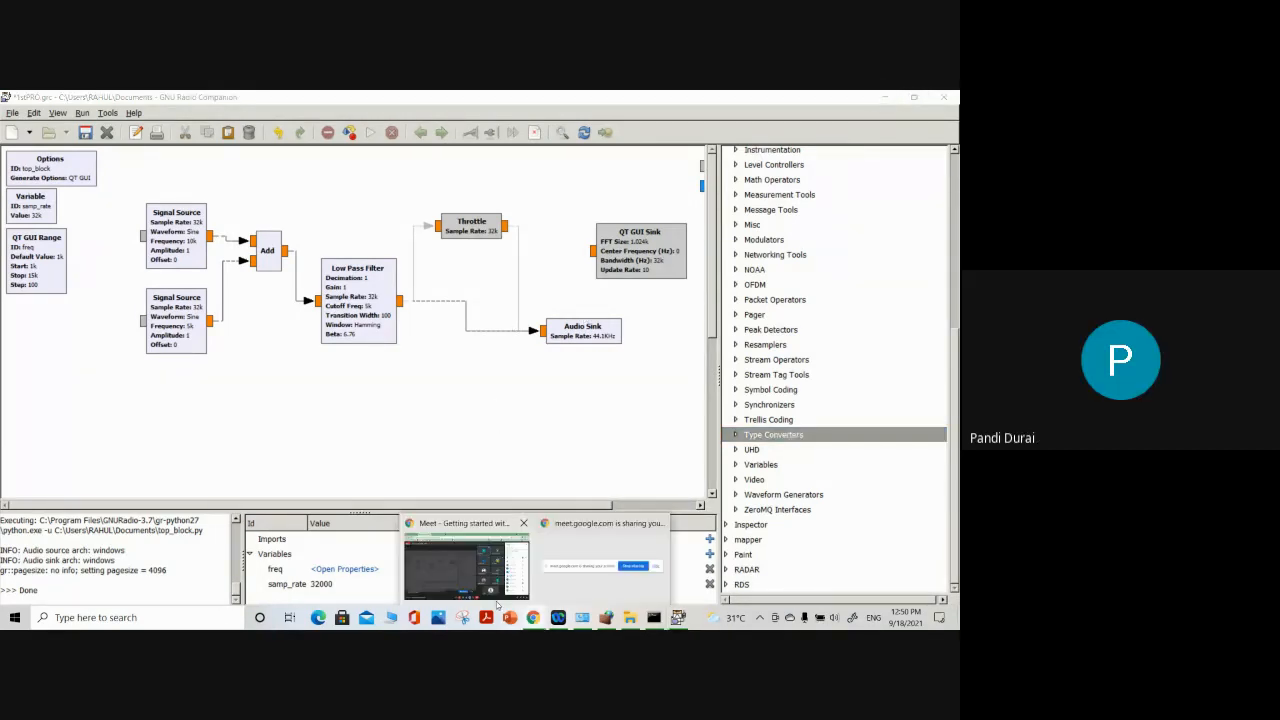
click(473, 523)
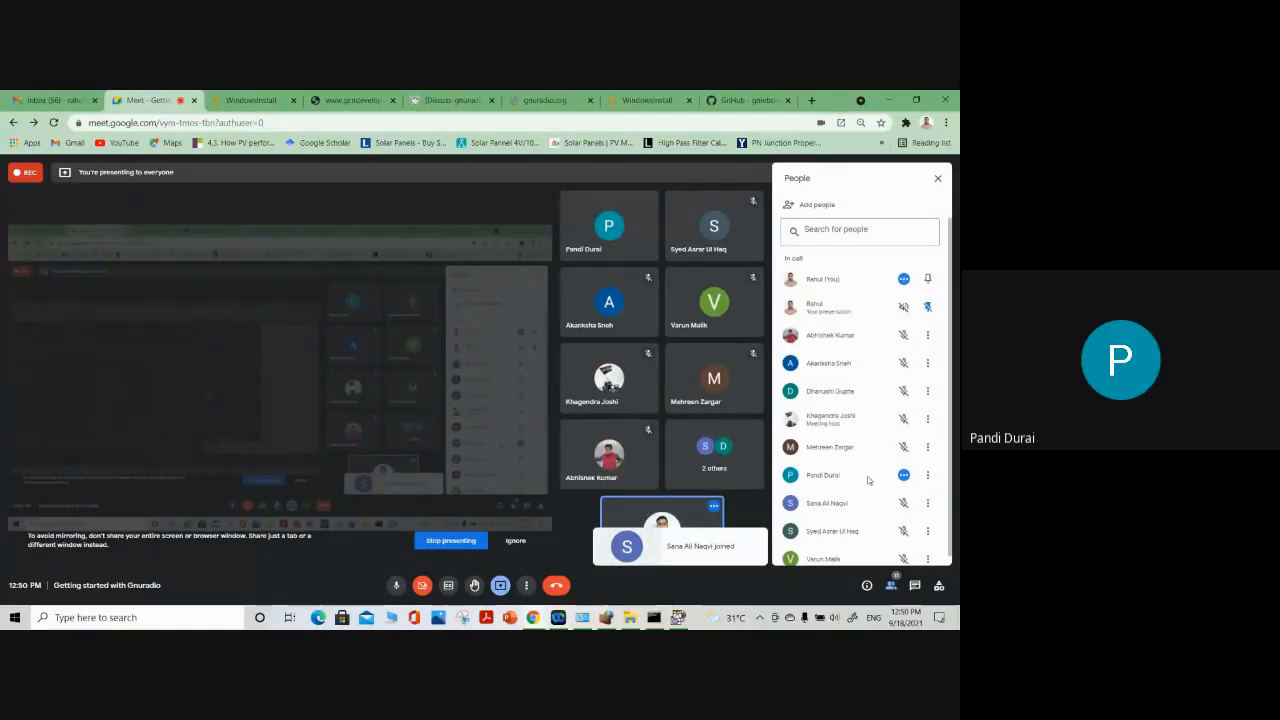
click(396, 586)
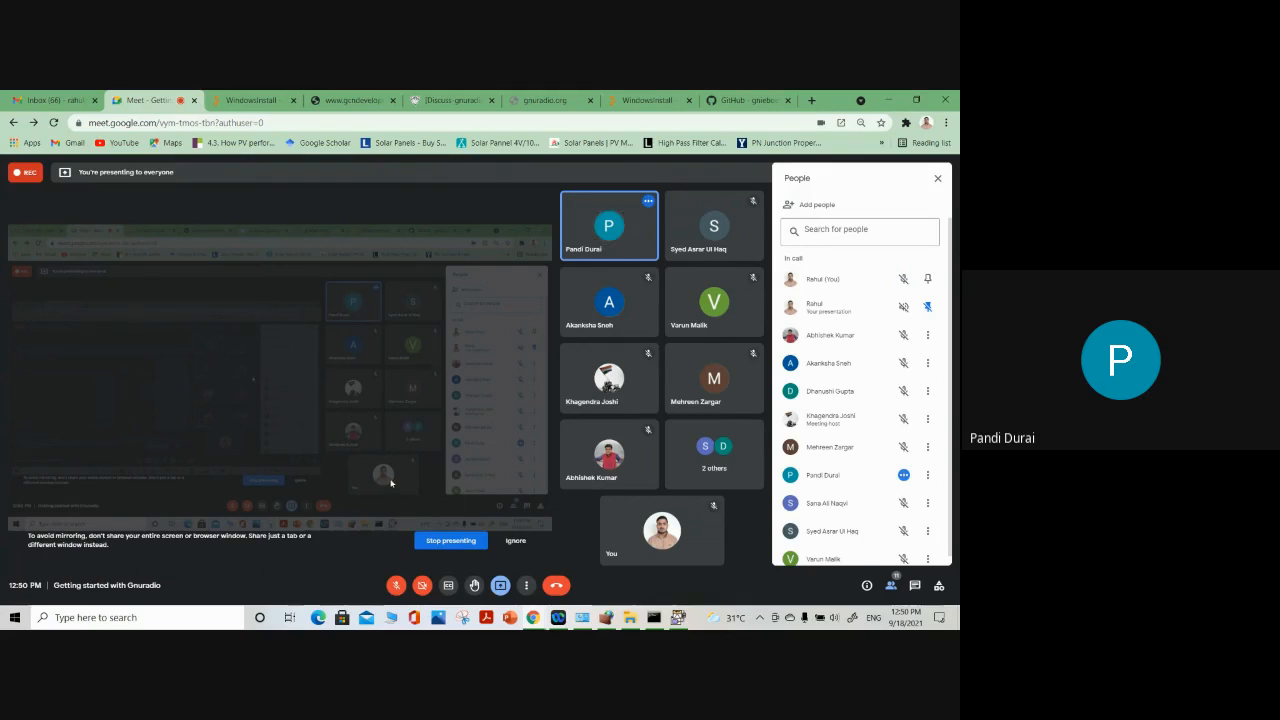
click(678, 617)
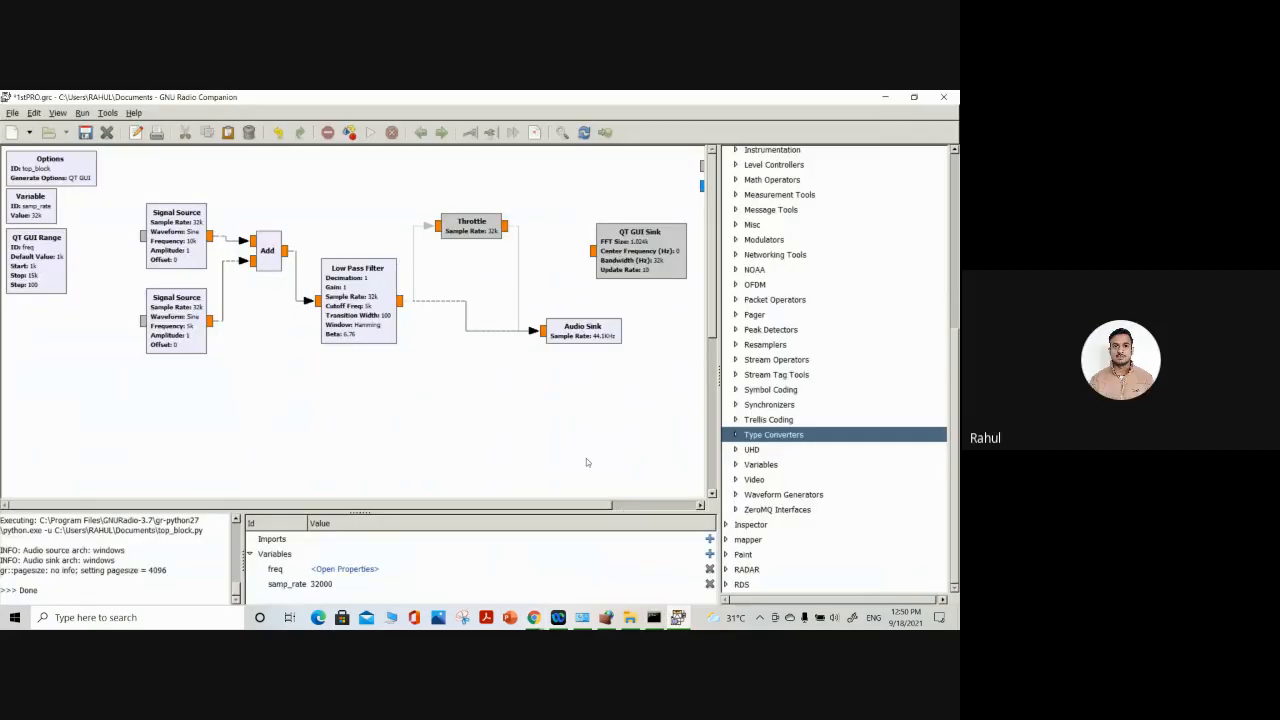
click(713, 407)
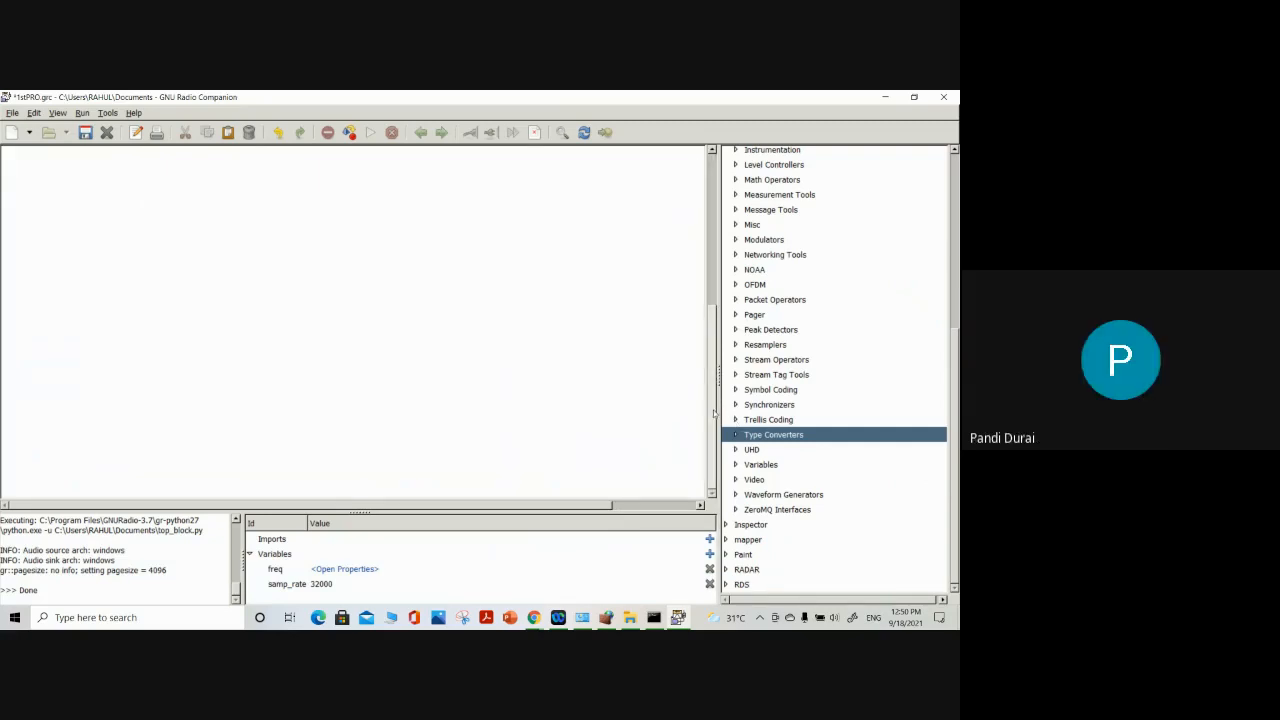
drag(714, 403, 714, 222)
Start opening a flow graph file and look through the Program Files (x86) folder on the C: drive for the GNU Radio installation
click(12, 114)
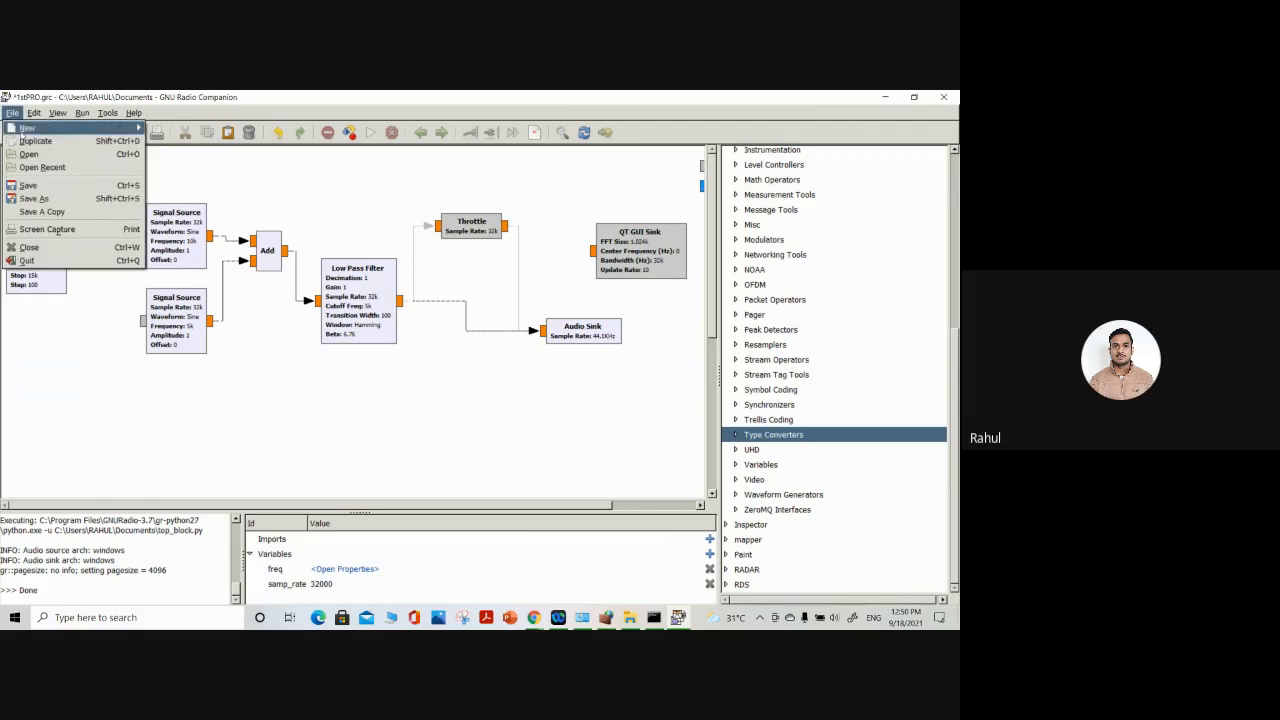
mouse_move(14, 126)
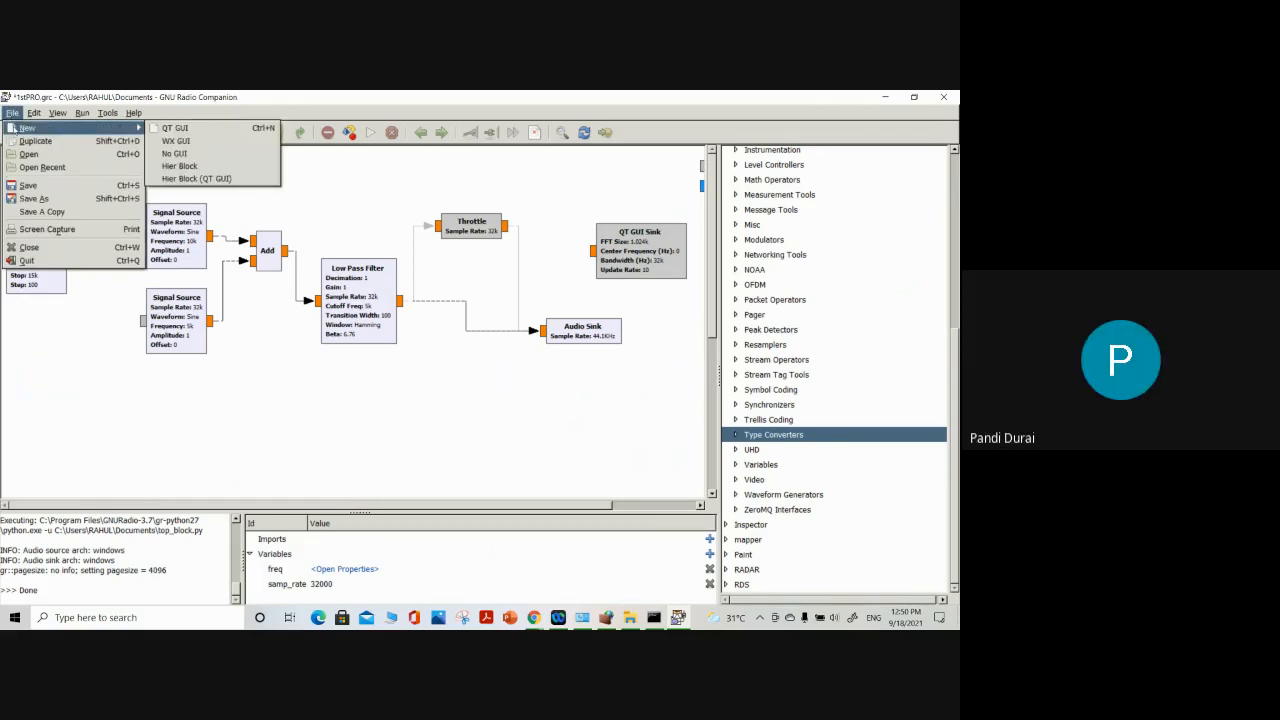
click(29, 154)
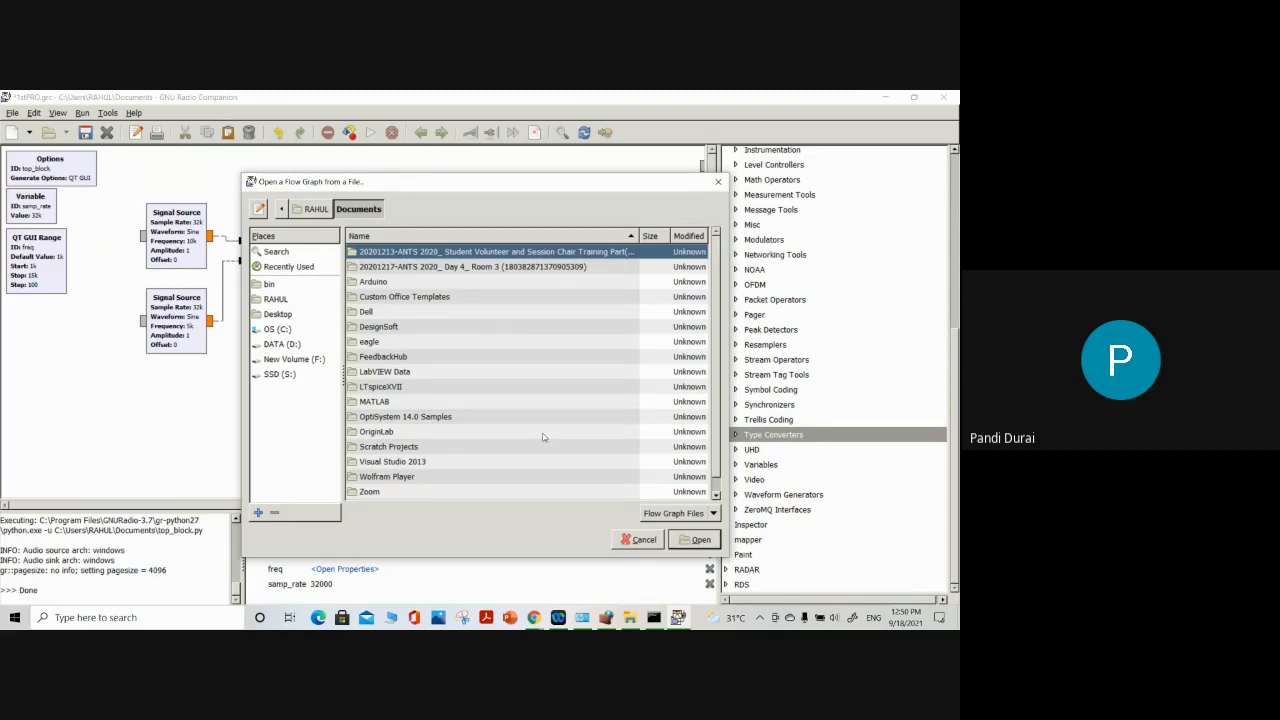
click(280, 330)
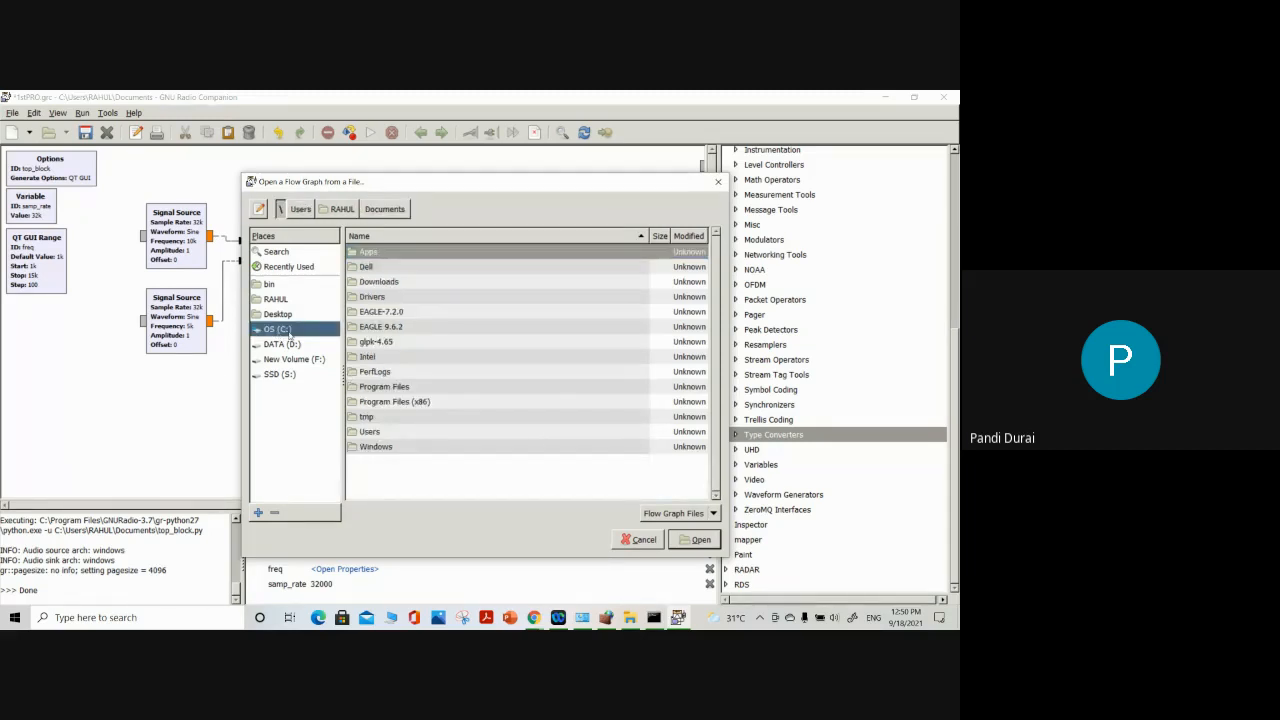
click(382, 402)
double_click(382, 402)
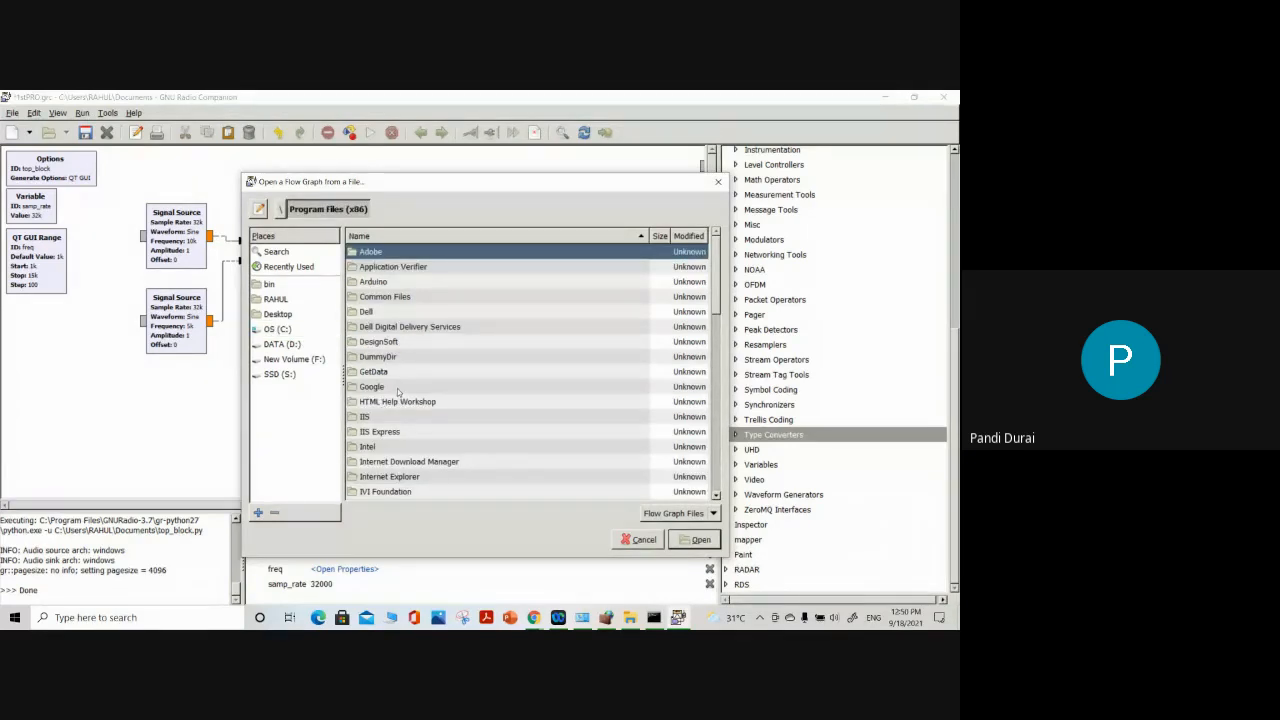
scroll(397, 440, down, 2)
scroll(397, 440, down, 2)
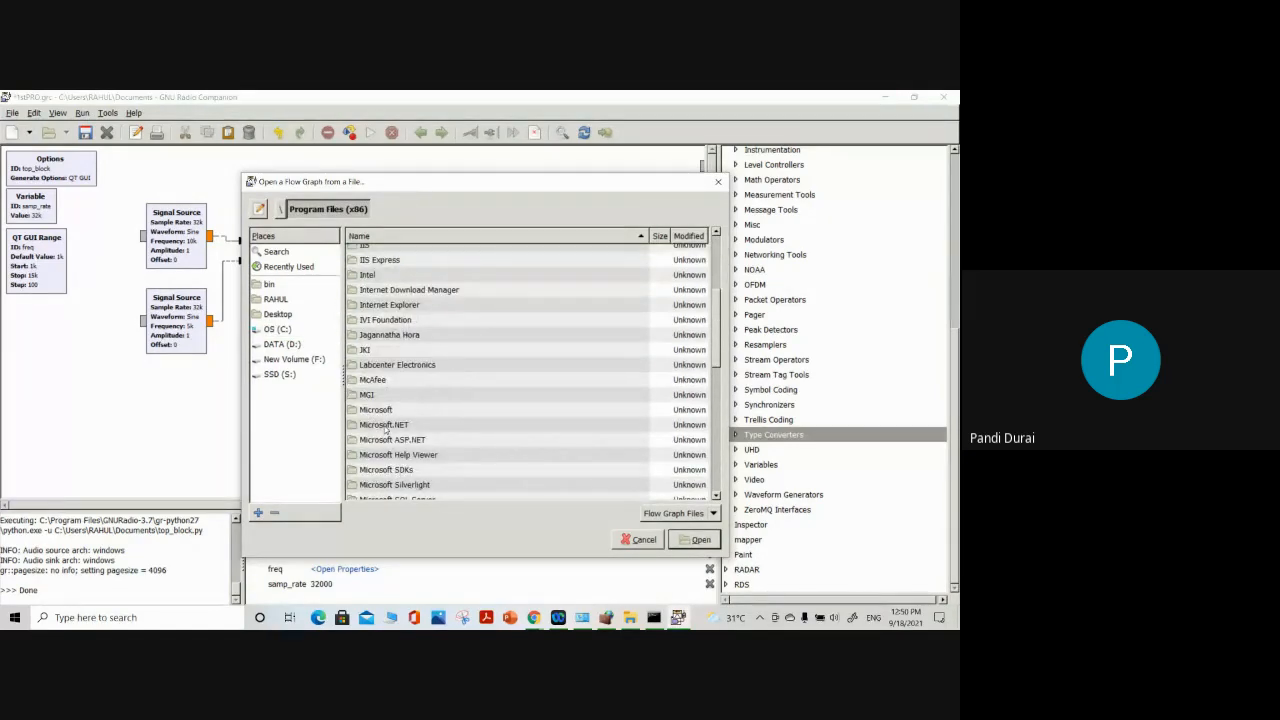
scroll(388, 348, down, 1)
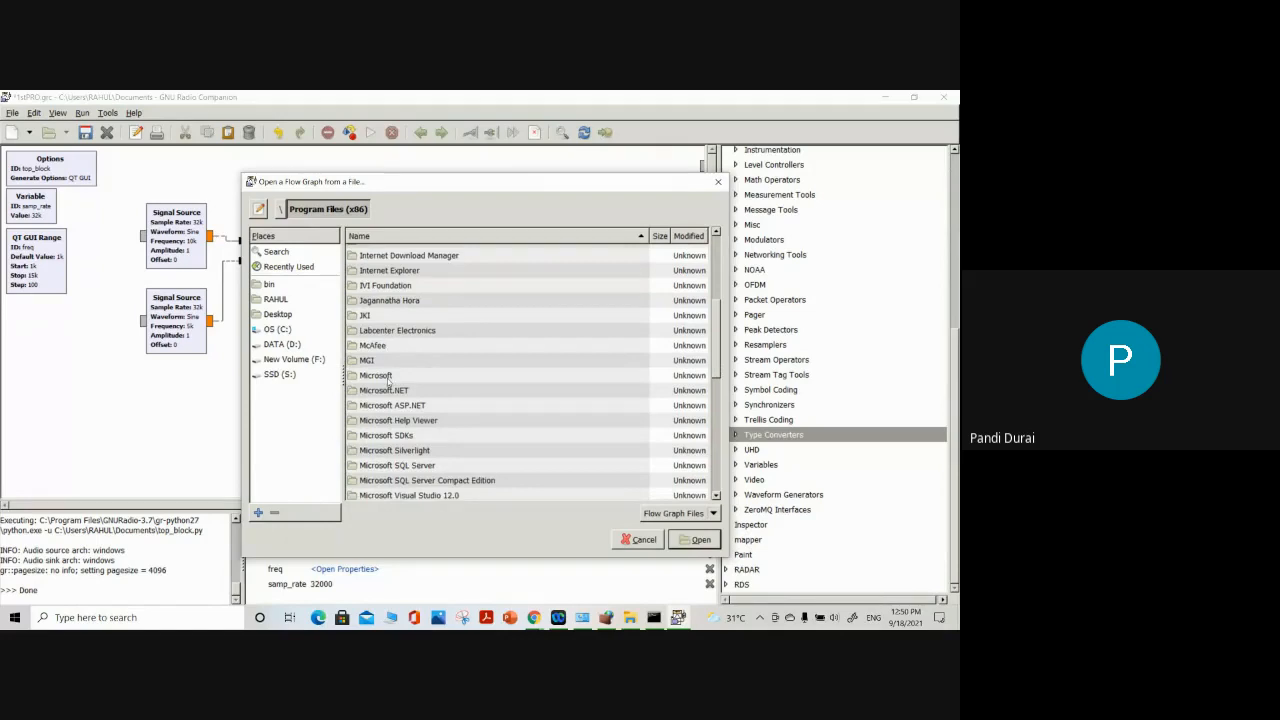
scroll(389, 346, down, 1)
scroll(392, 416, down, 10)
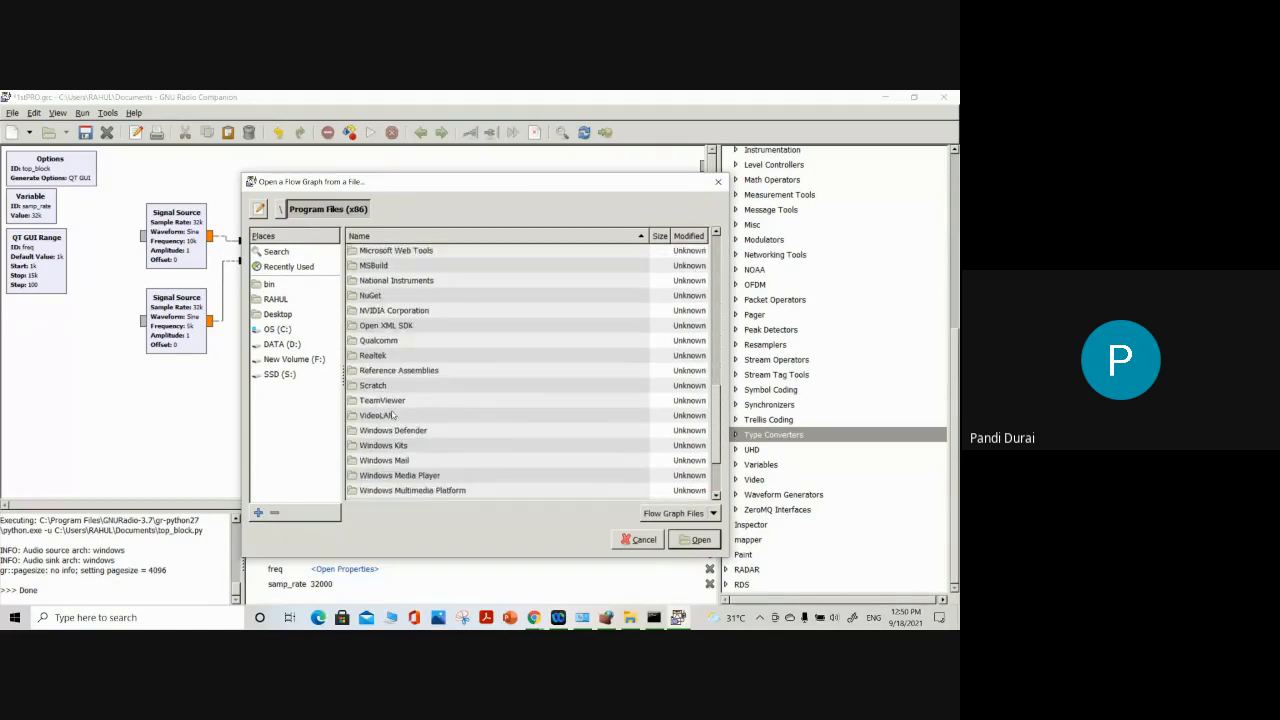
scroll(392, 417, up, 15)
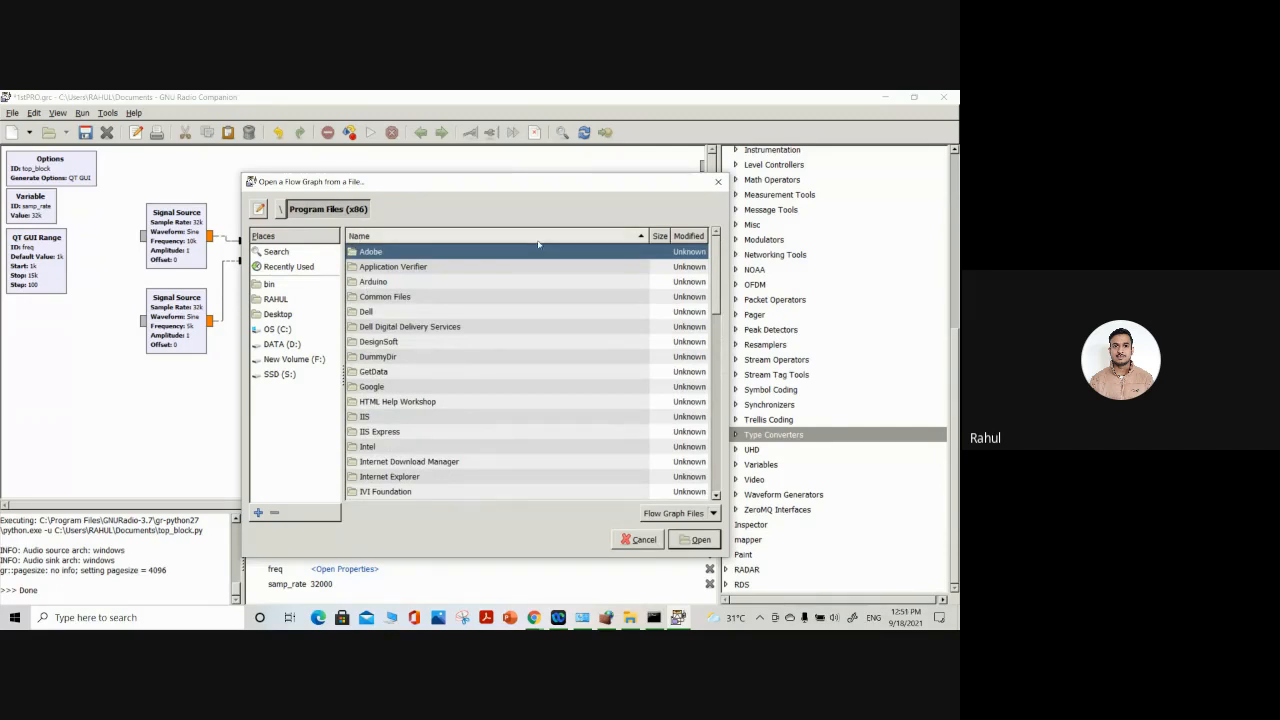
Browse to the include\gnuradio folder of the GNURadio-3.7 installation under Program Files on the C: drive
click(277, 329)
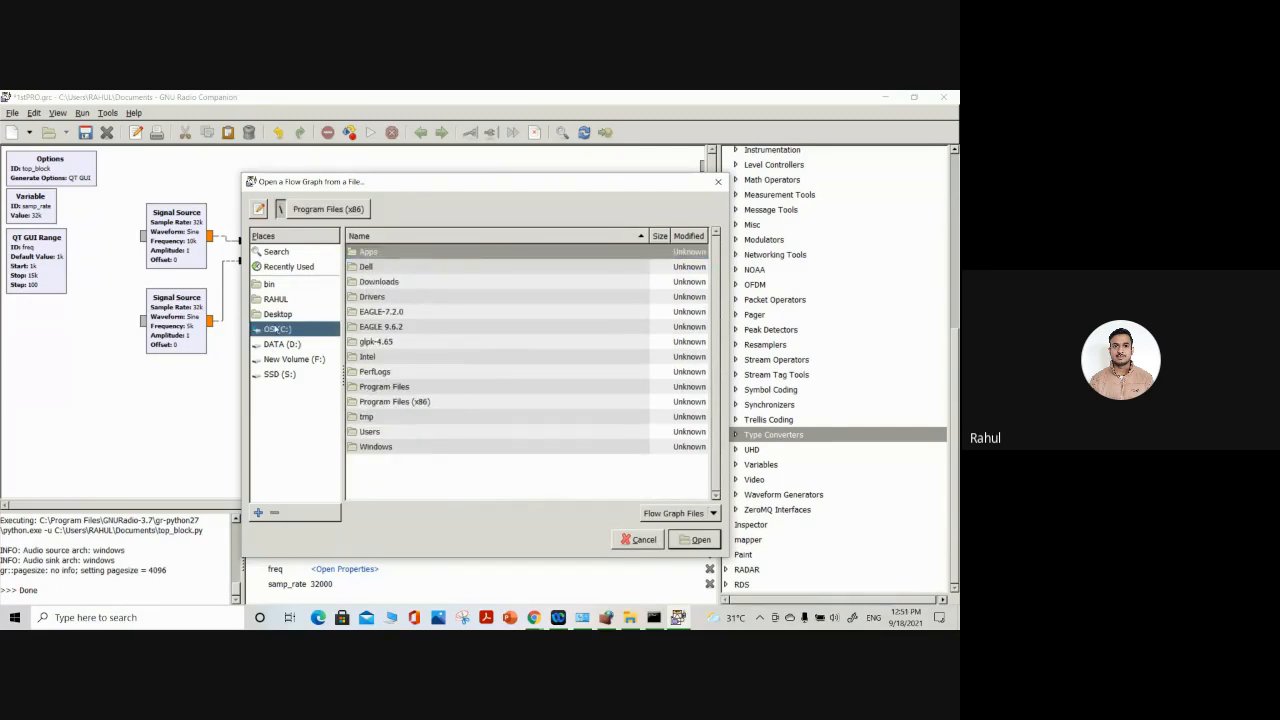
double_click(384, 388)
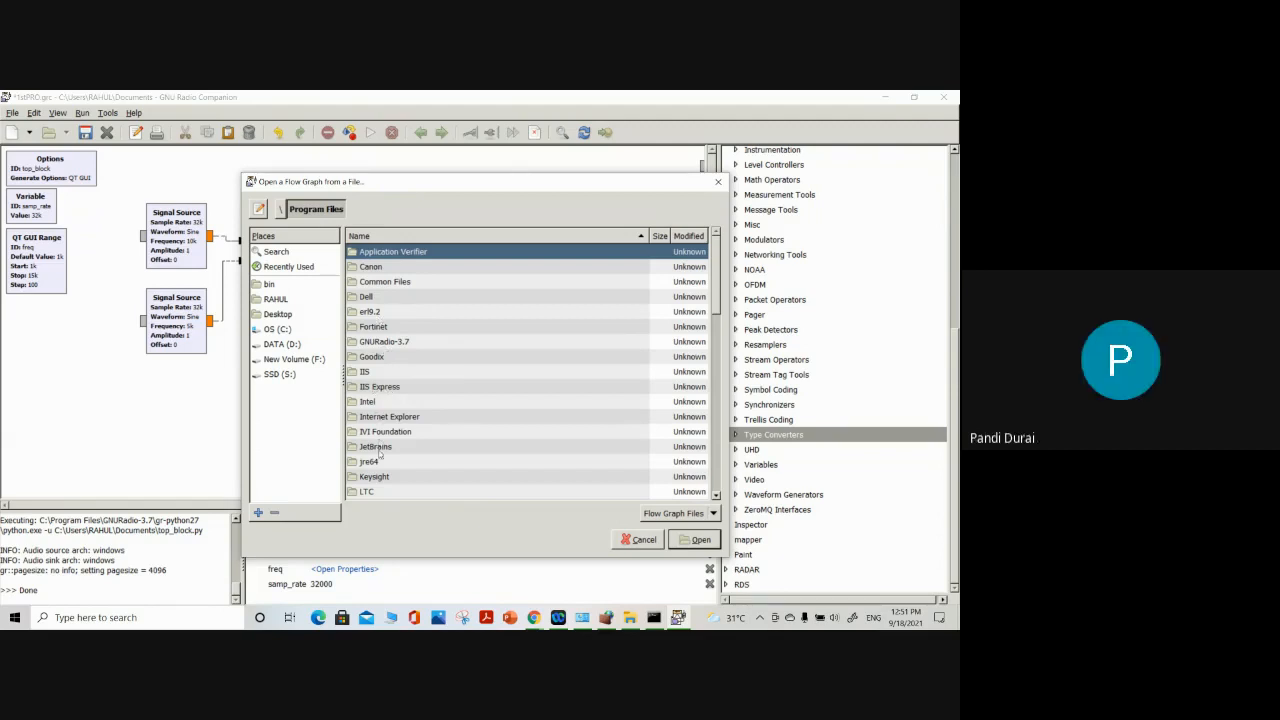
click(389, 343)
double_click(389, 343)
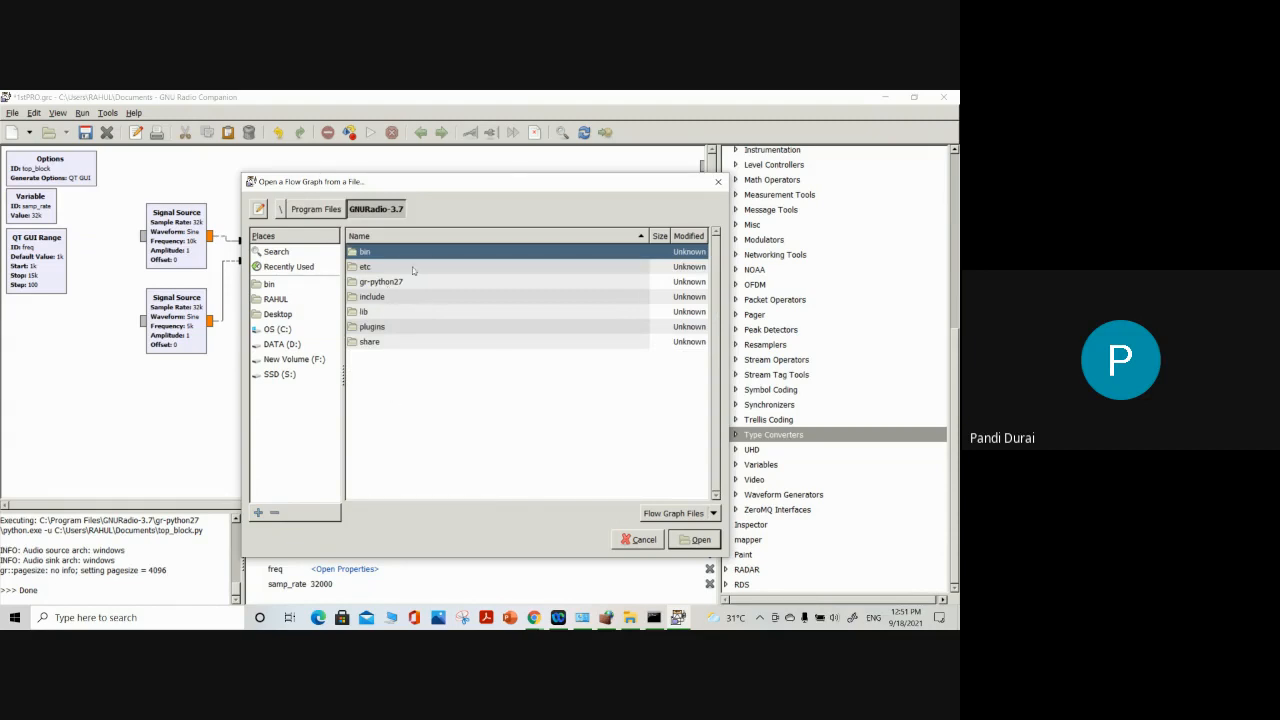
double_click(407, 297)
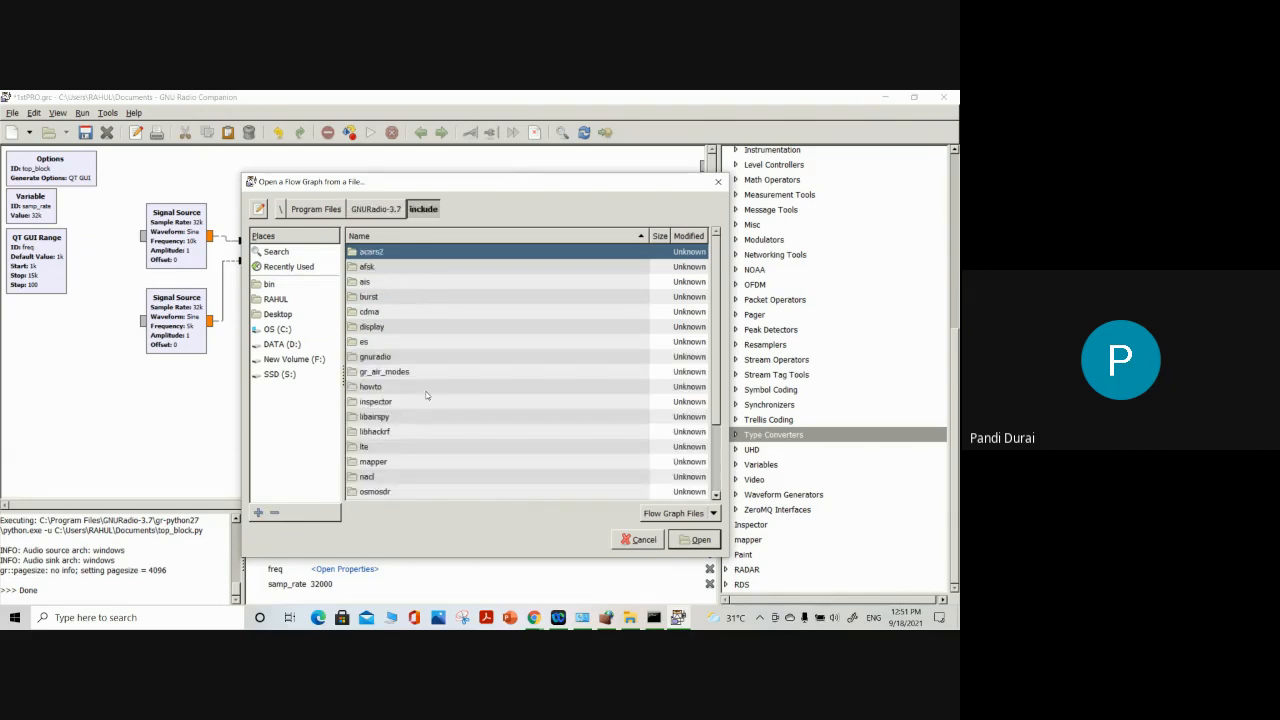
scroll(426, 395, down, 3)
double_click(390, 297)
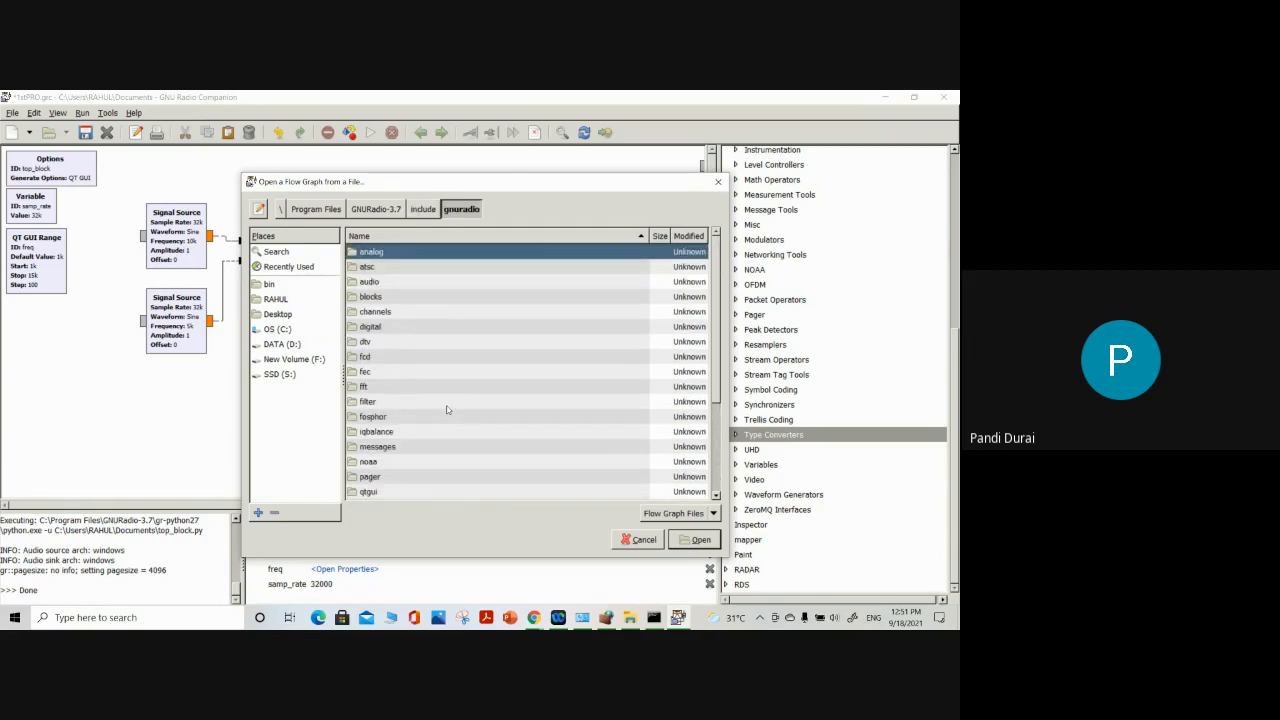
Look for flow graph files in the analog, atsc, video_sdl and uhd subfolders of the gnuradio folder
double_click(375, 253)
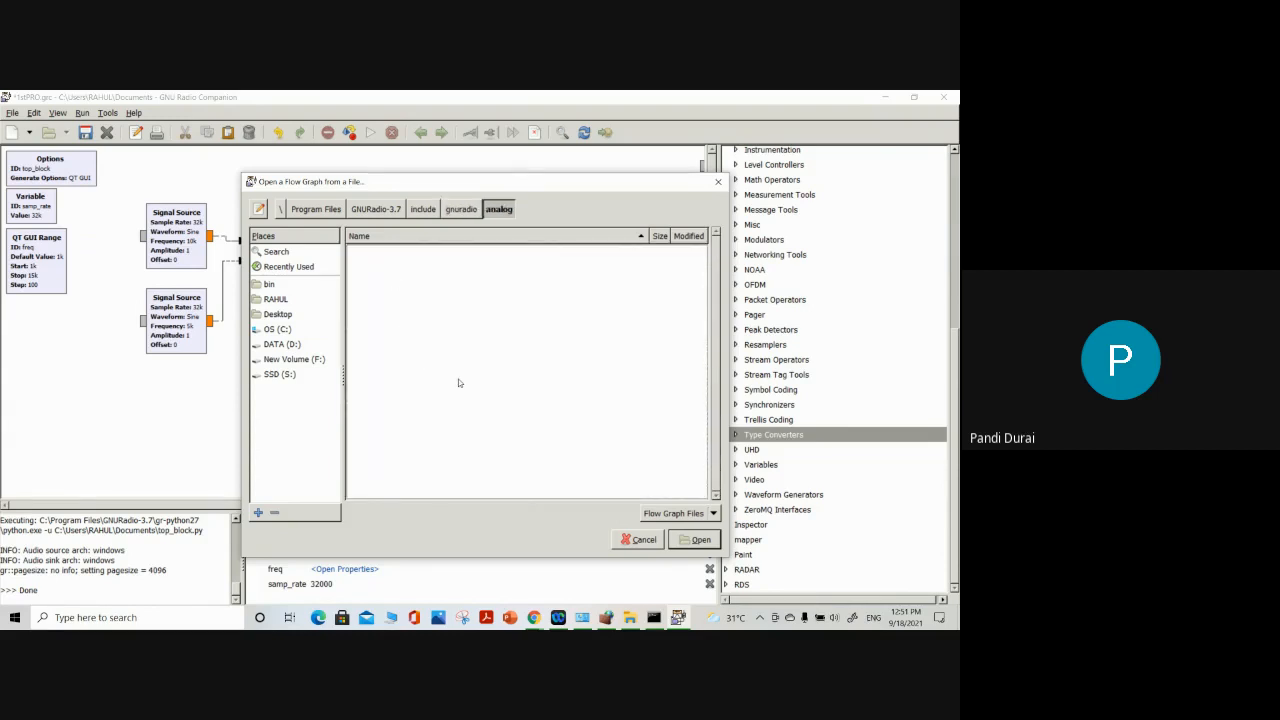
click(456, 207)
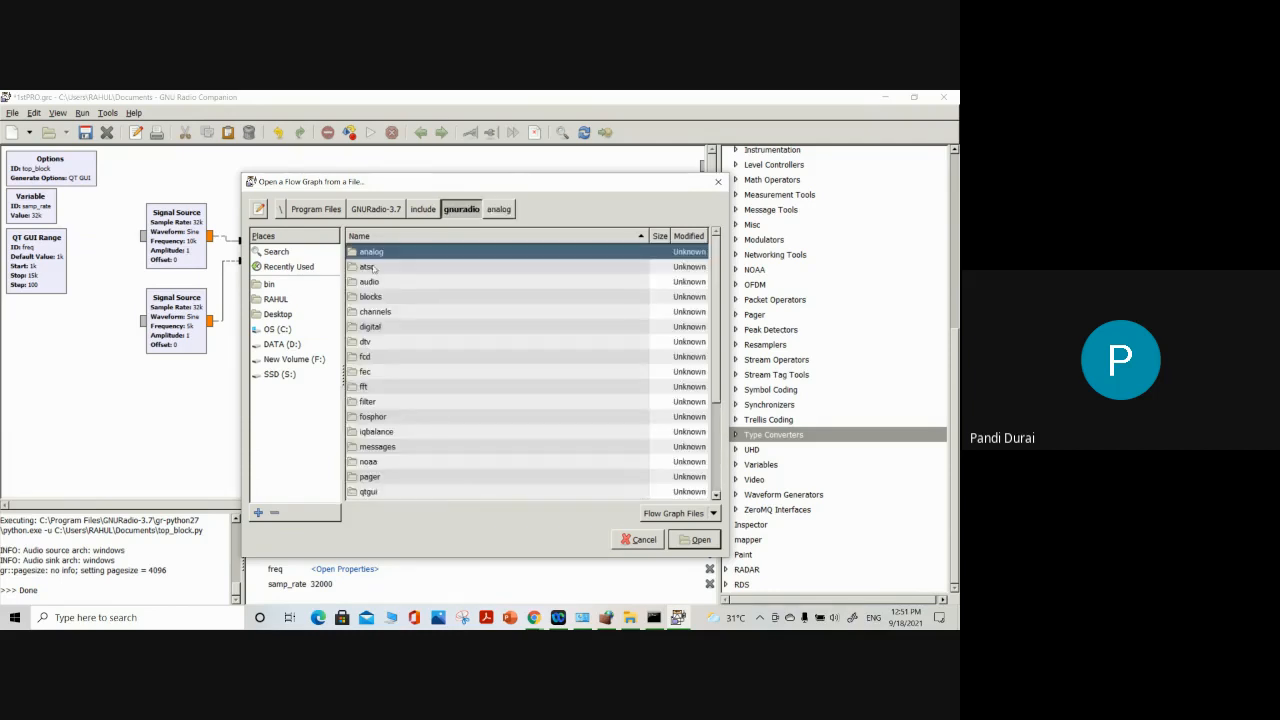
double_click(375, 268)
click(461, 209)
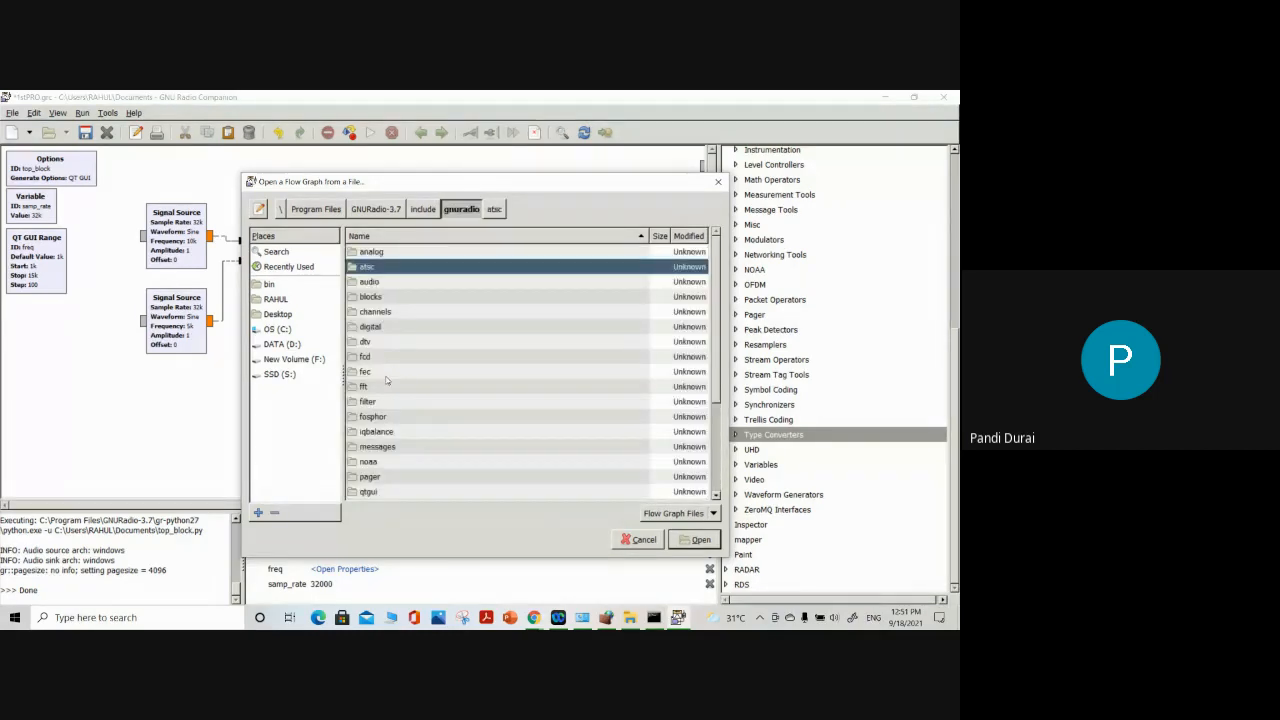
scroll(388, 405, down, 3)
double_click(390, 432)
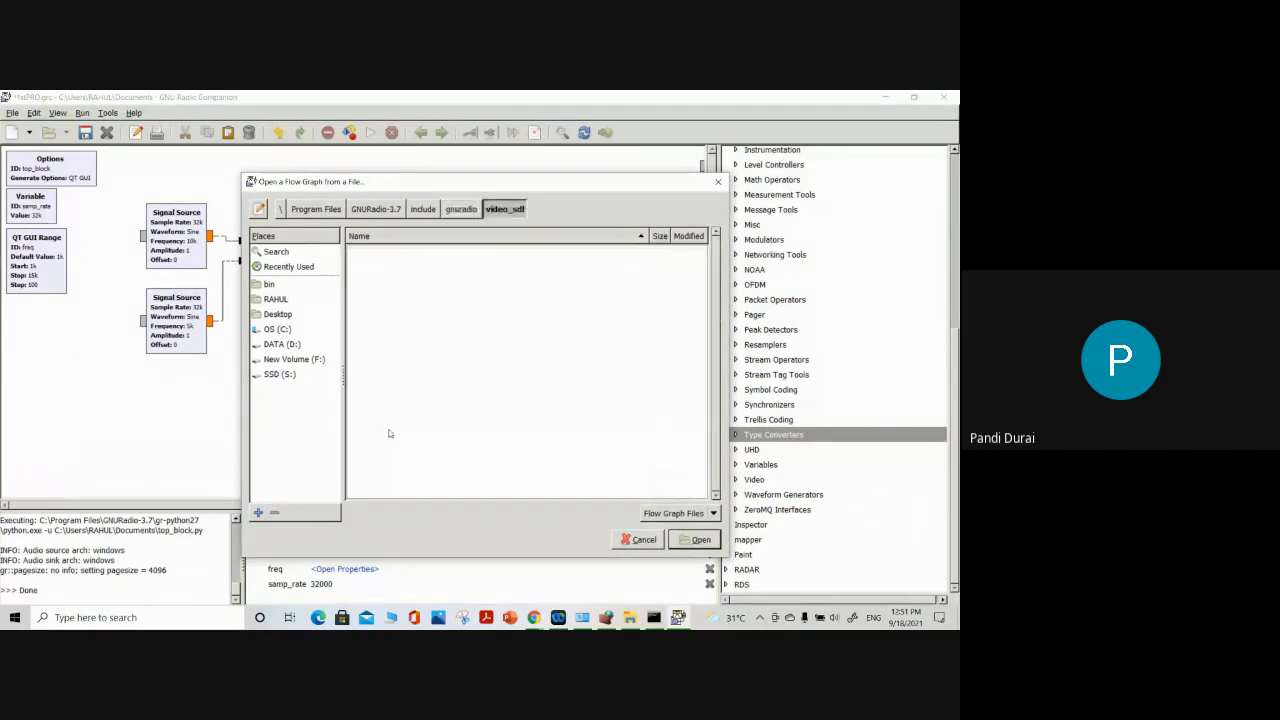
click(449, 208)
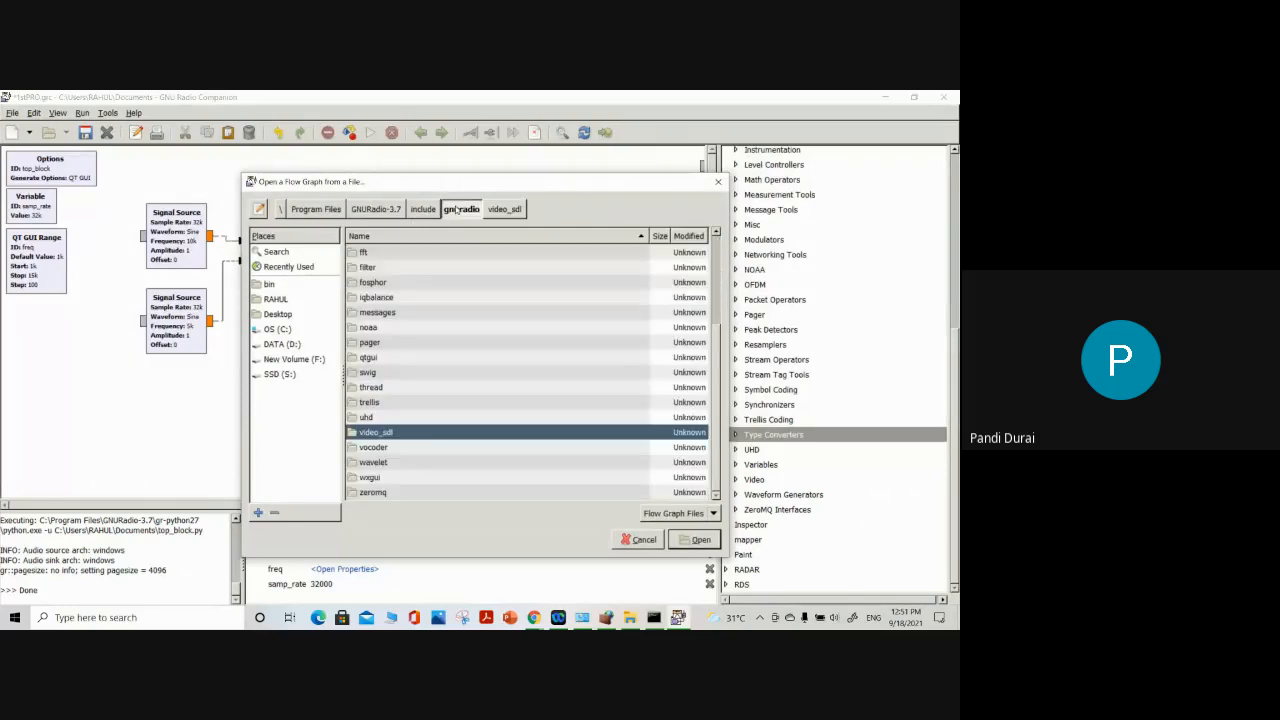
double_click(370, 417)
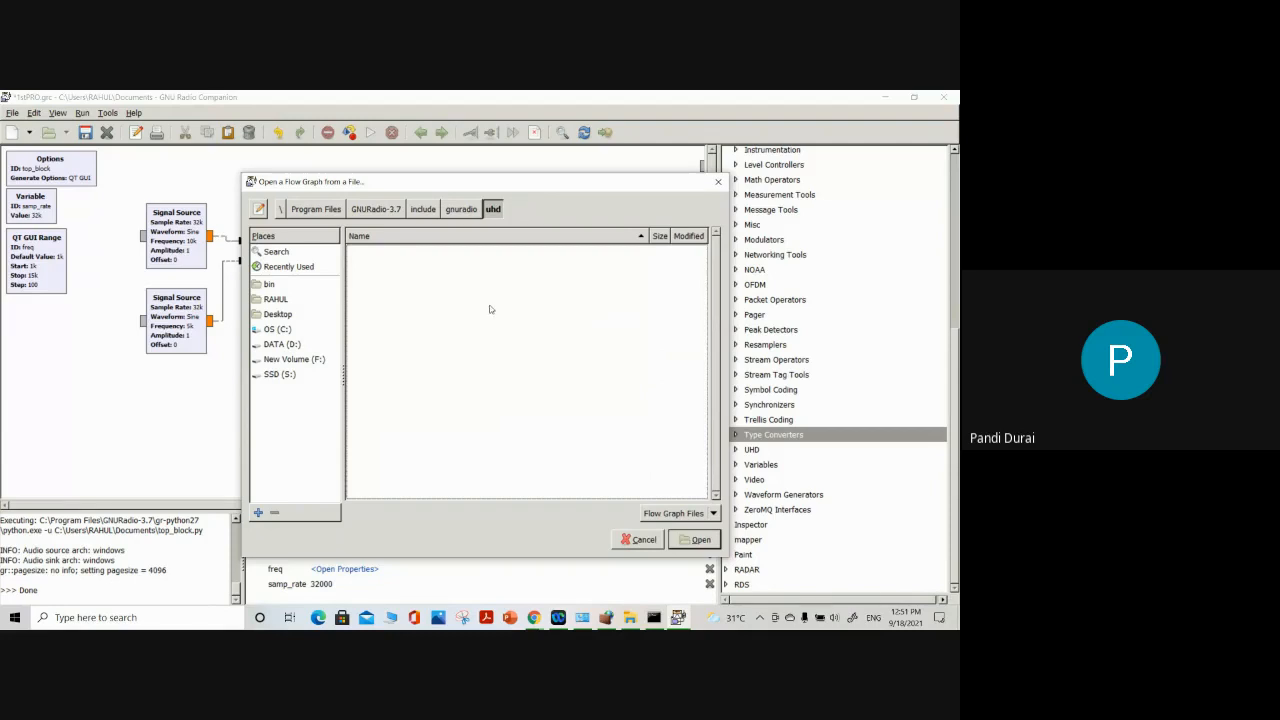
click(464, 209)
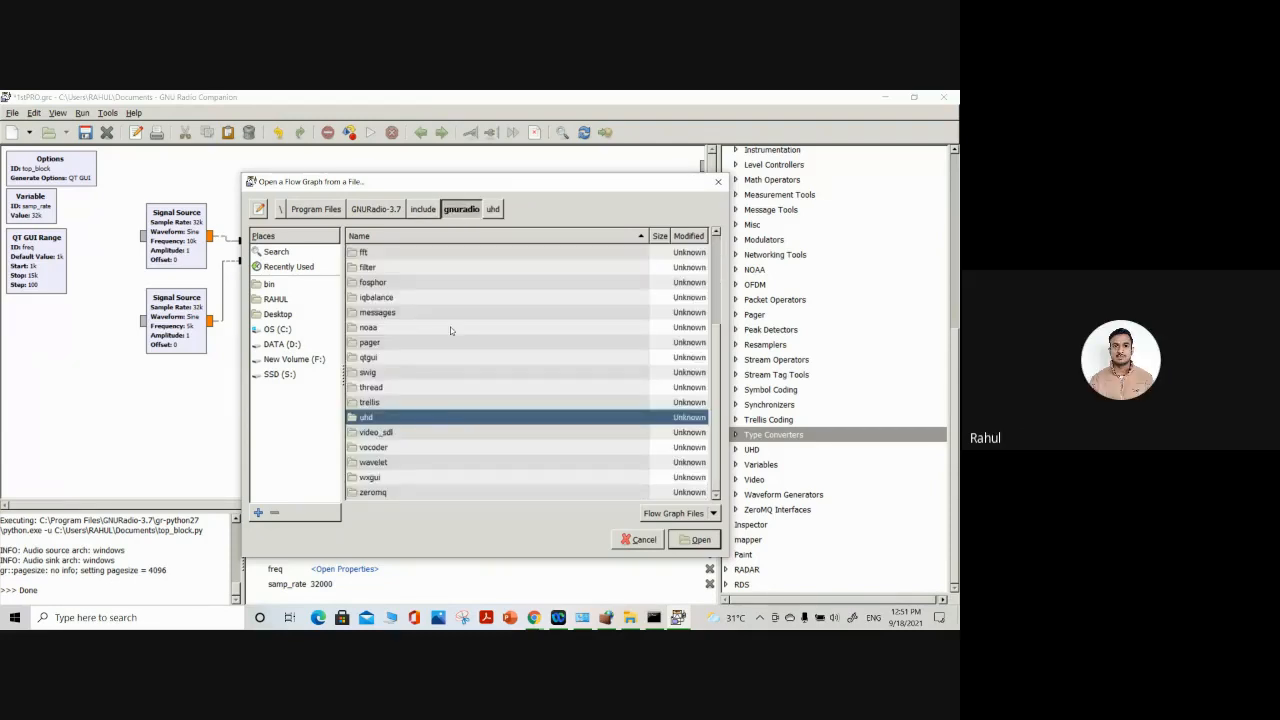
Go back up to the GNURadio-3.7 folder and close the file browser without opening a flow graph
click(425, 209)
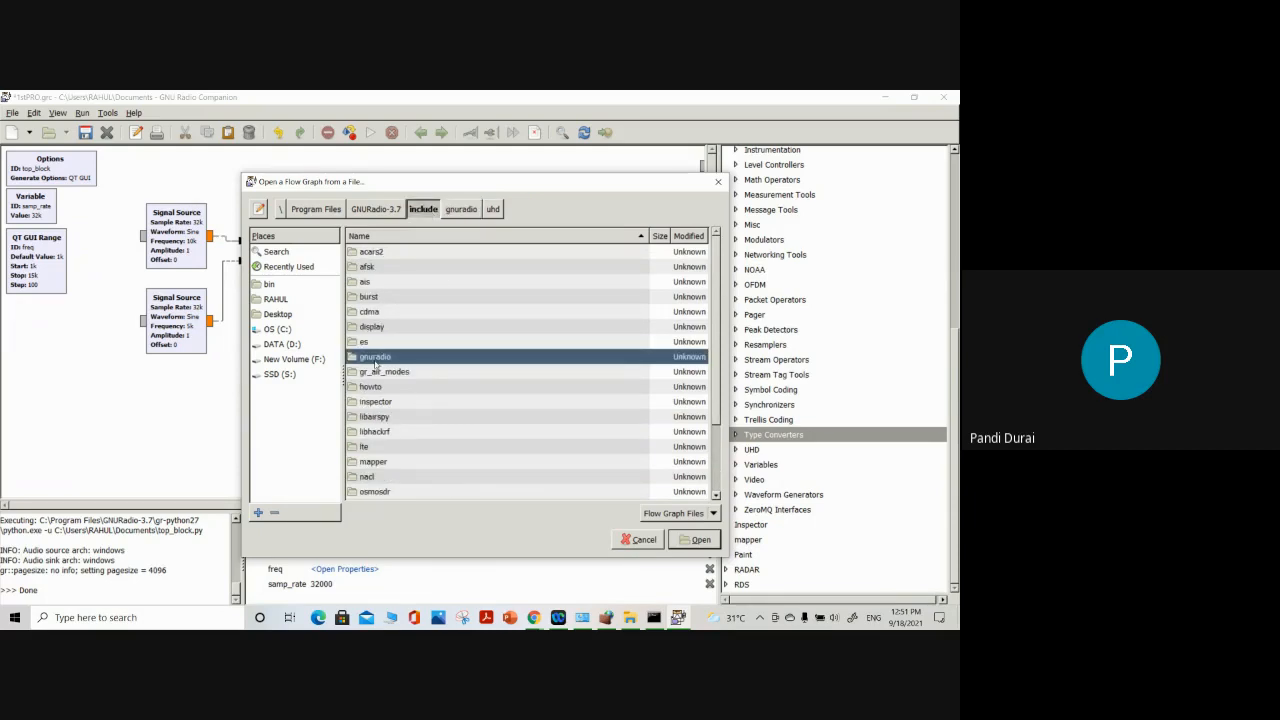
click(380, 212)
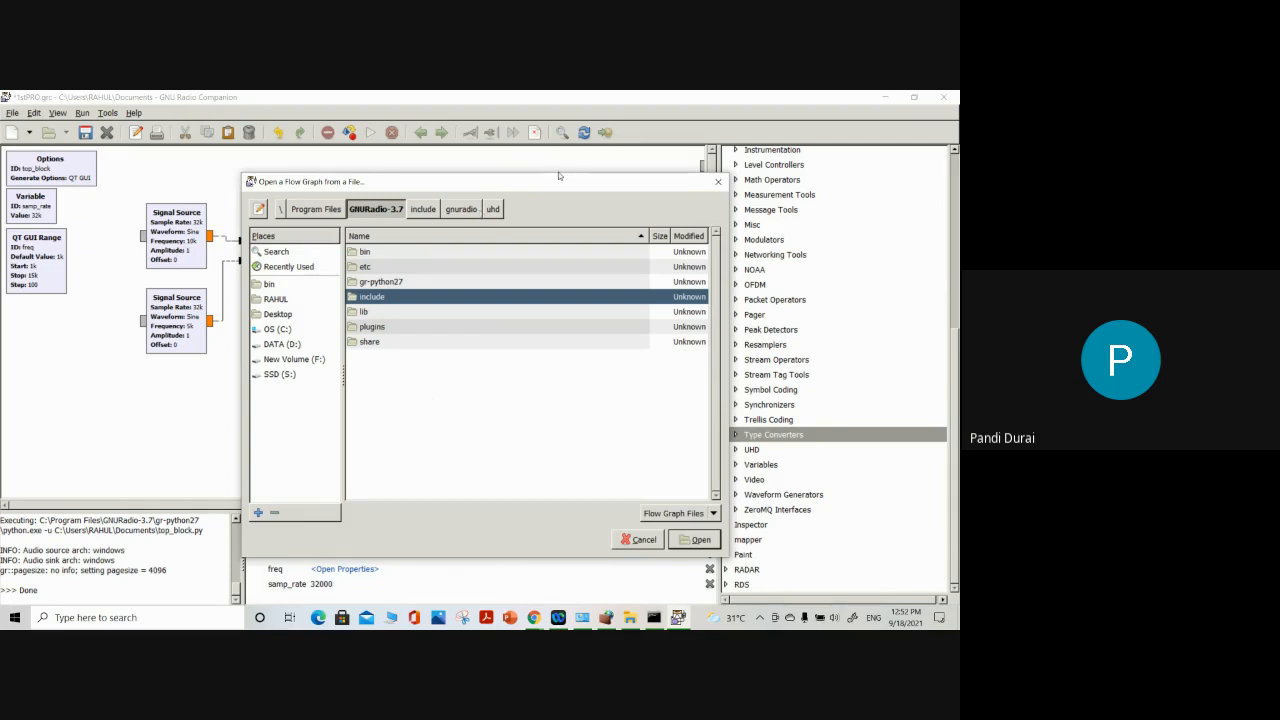
drag(584, 184, 480, 180)
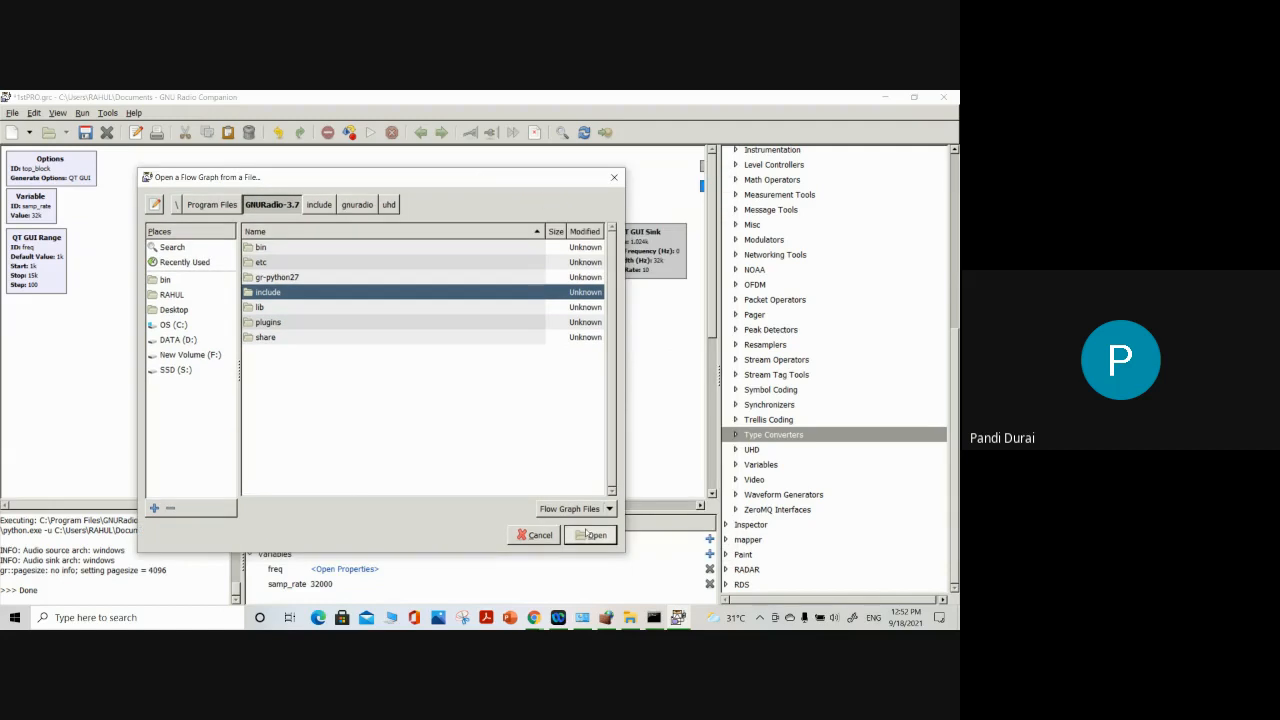
click(614, 181)
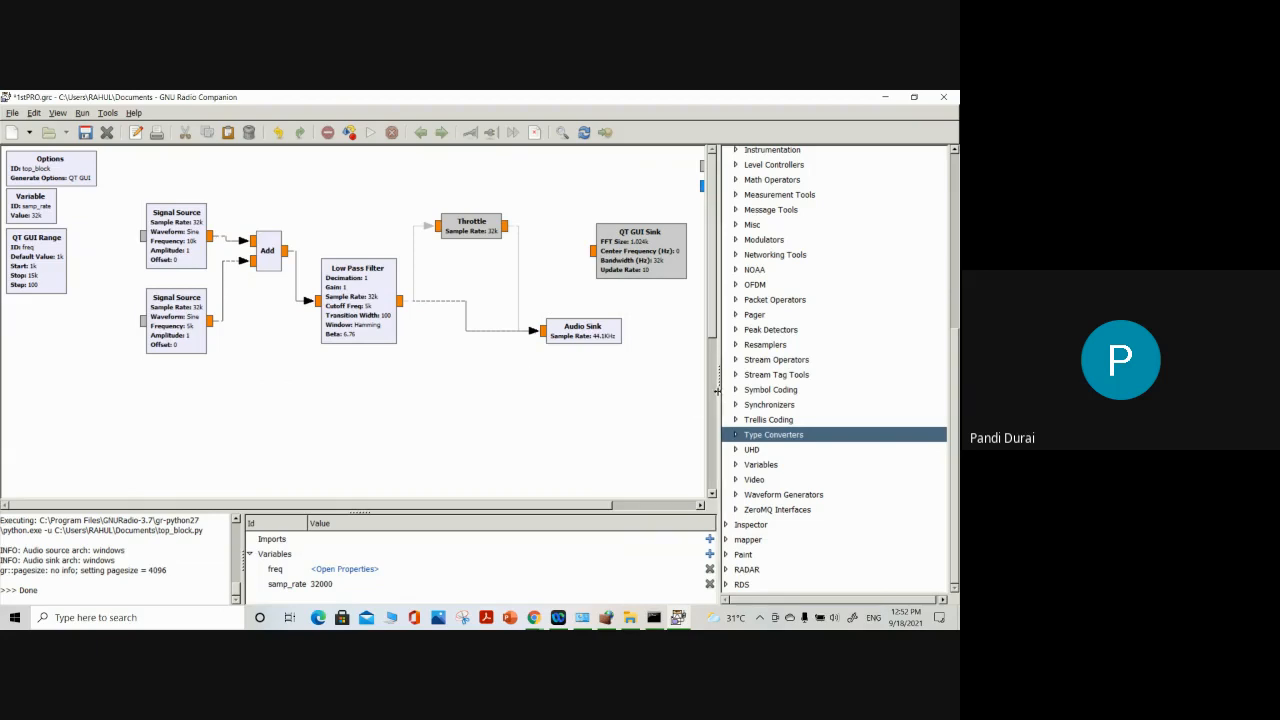
Widen the flow graph canvas and move both Signal Source blocks down and away from the Add block
drag(722, 395, 778, 395)
drag(176, 312, 156, 372)
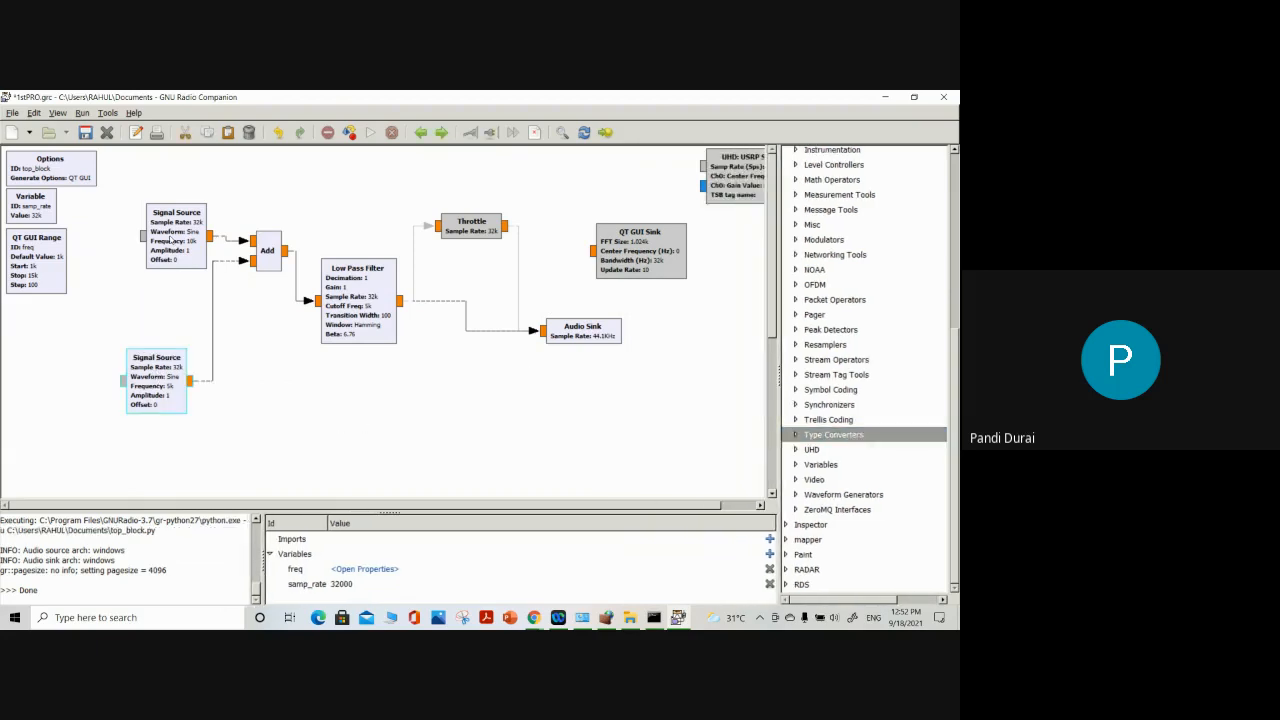
drag(176, 235, 131, 285)
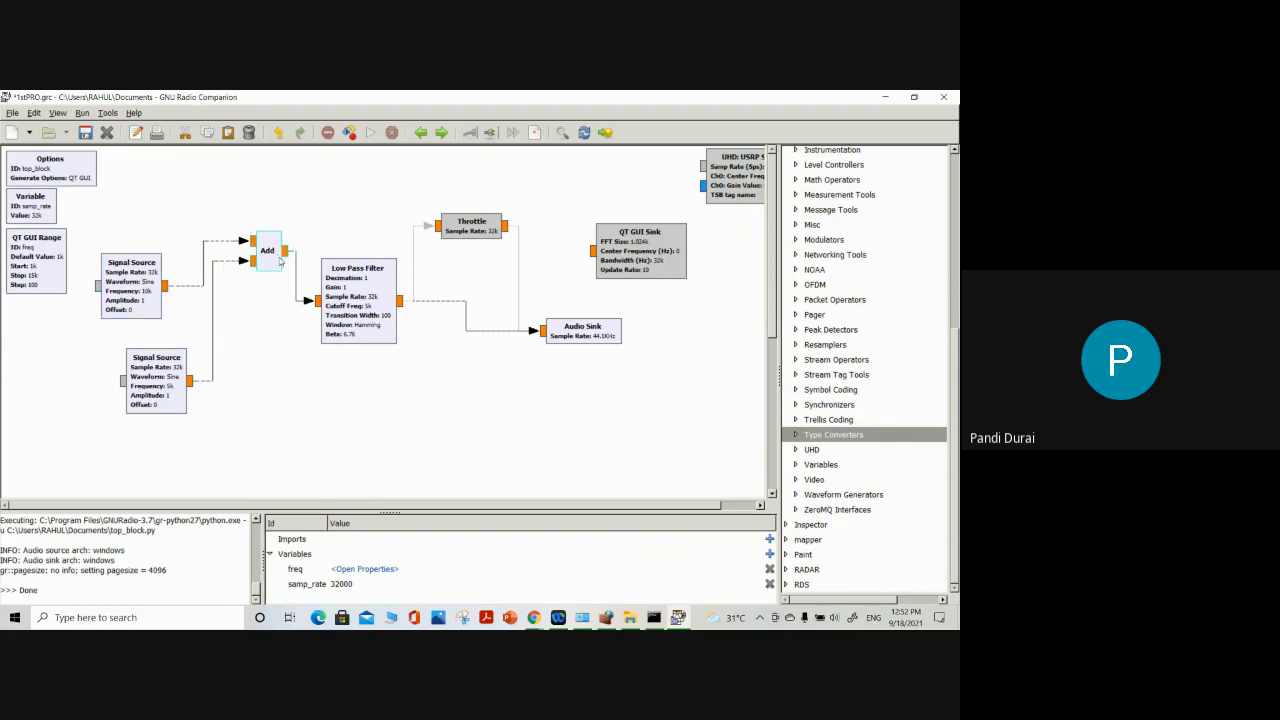
Move the Add block down between the two Signal Sources and align the 5k Signal Source directly under the 10k one
drag(266, 250, 257, 340)
drag(162, 376, 135, 375)
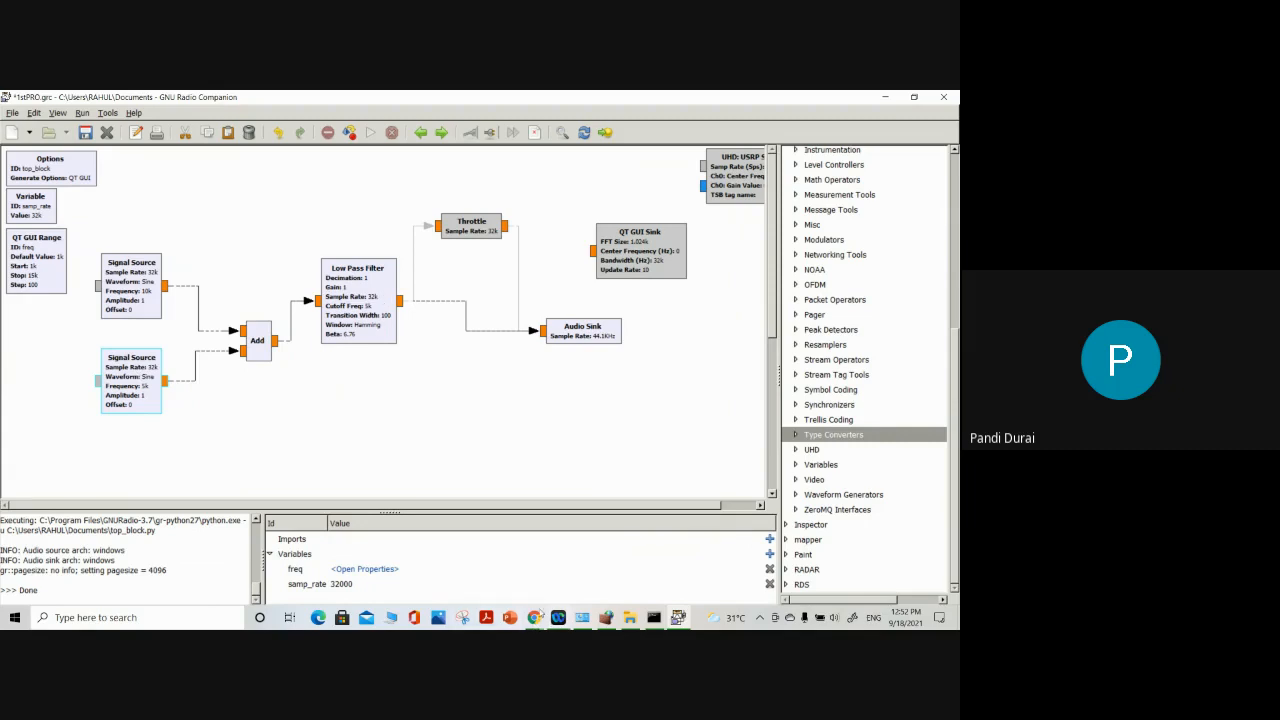
Switch to the Google Meet call in Chrome, mute the microphone, and return to GNU Radio Companion
click(534, 617)
click(459, 561)
click(396, 585)
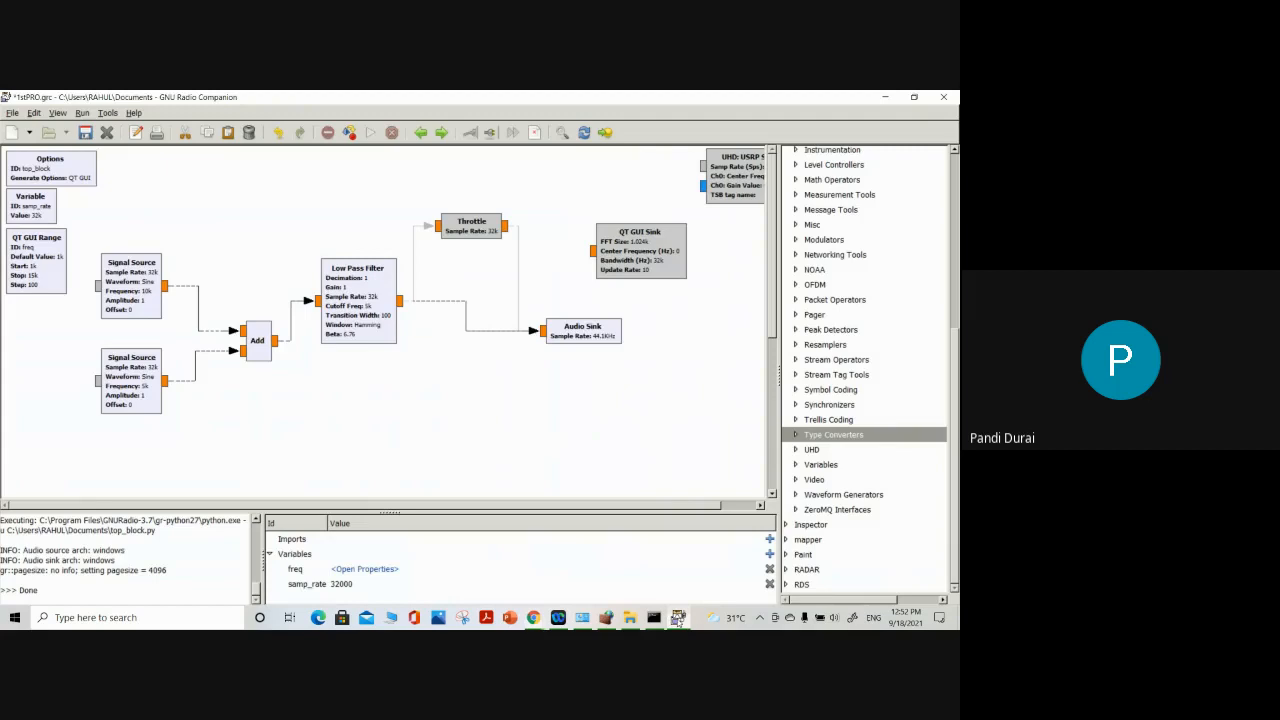
click(678, 618)
Search the block library for "di" and "dia", and clear the search text
scroll(900, 315, up, 7)
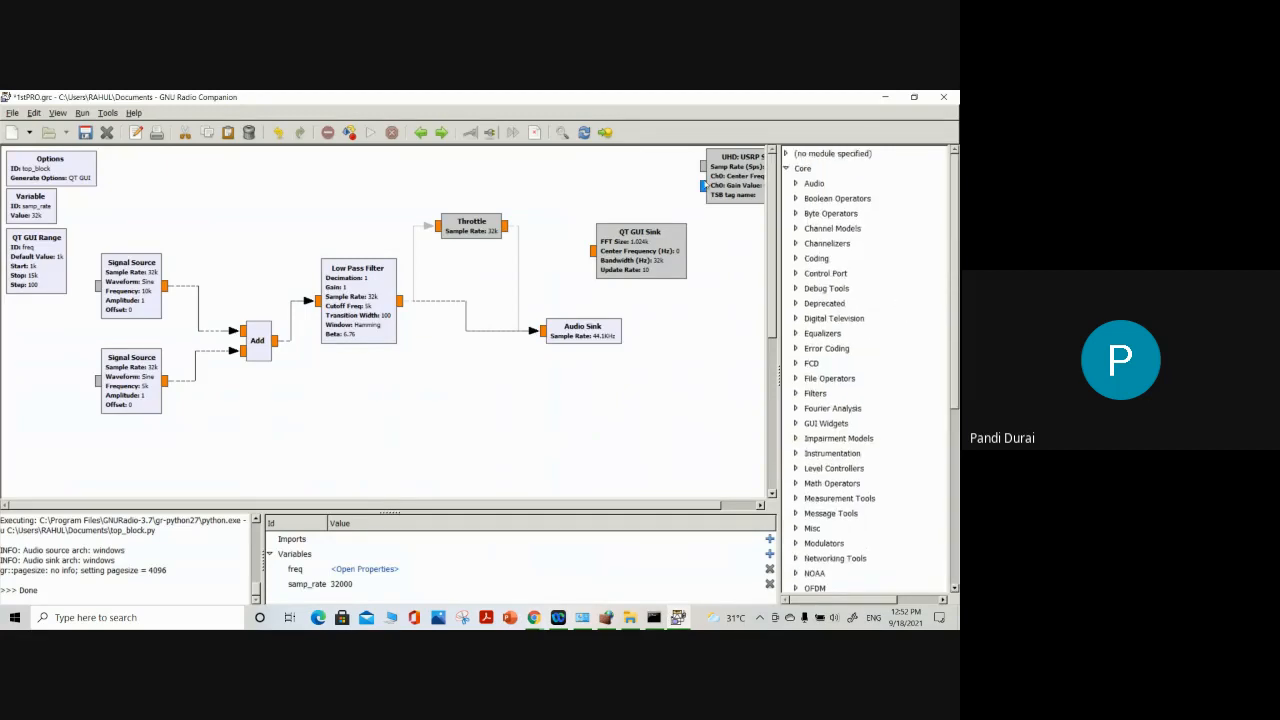
click(562, 132)
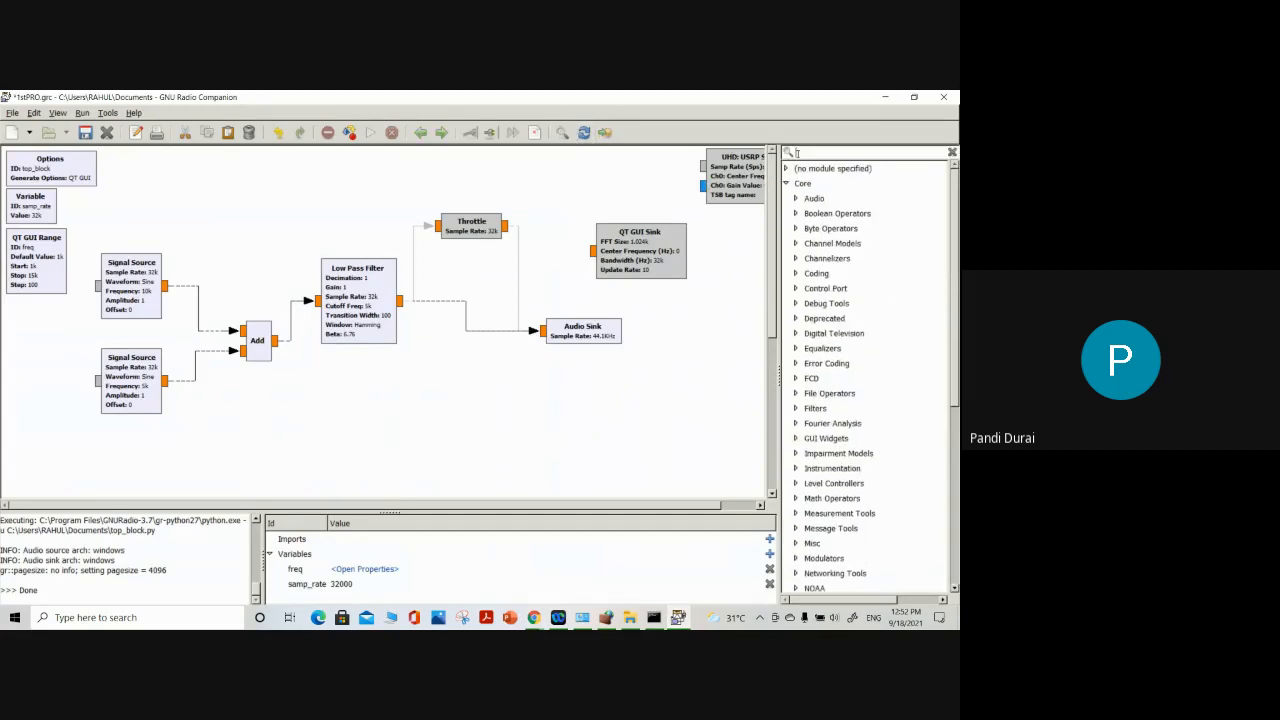
text(di)
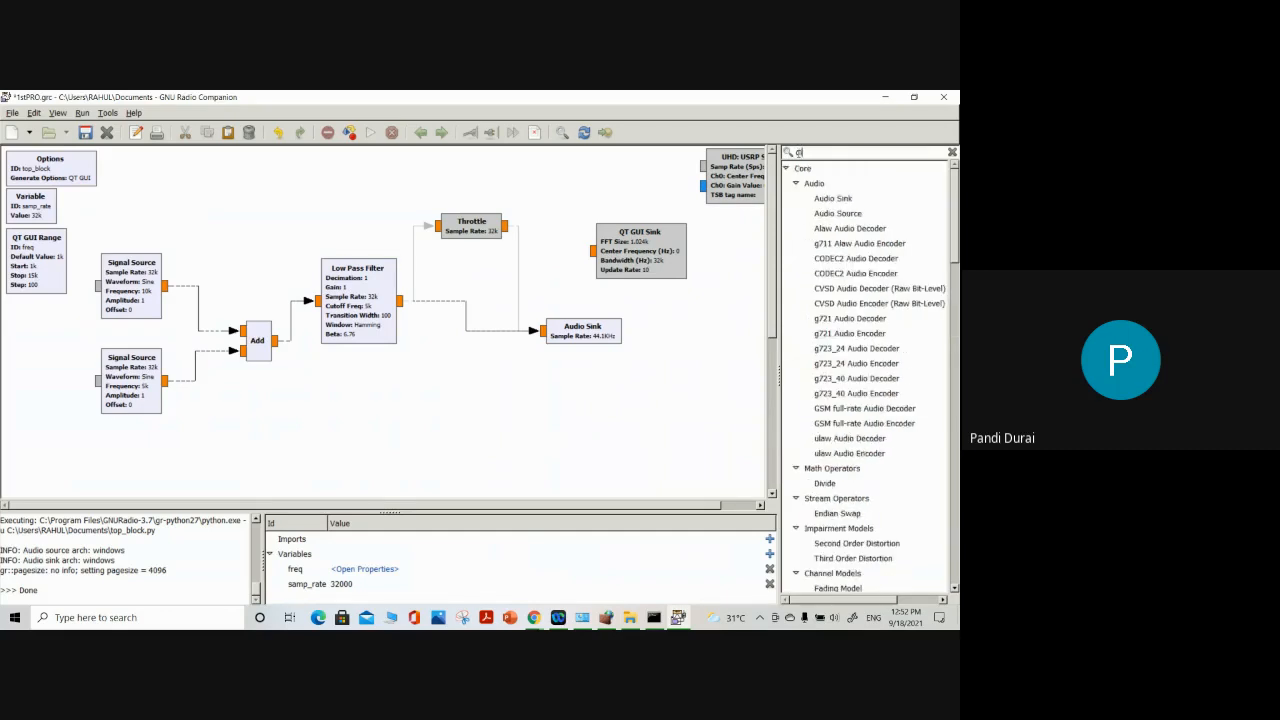
key(BackSpace)
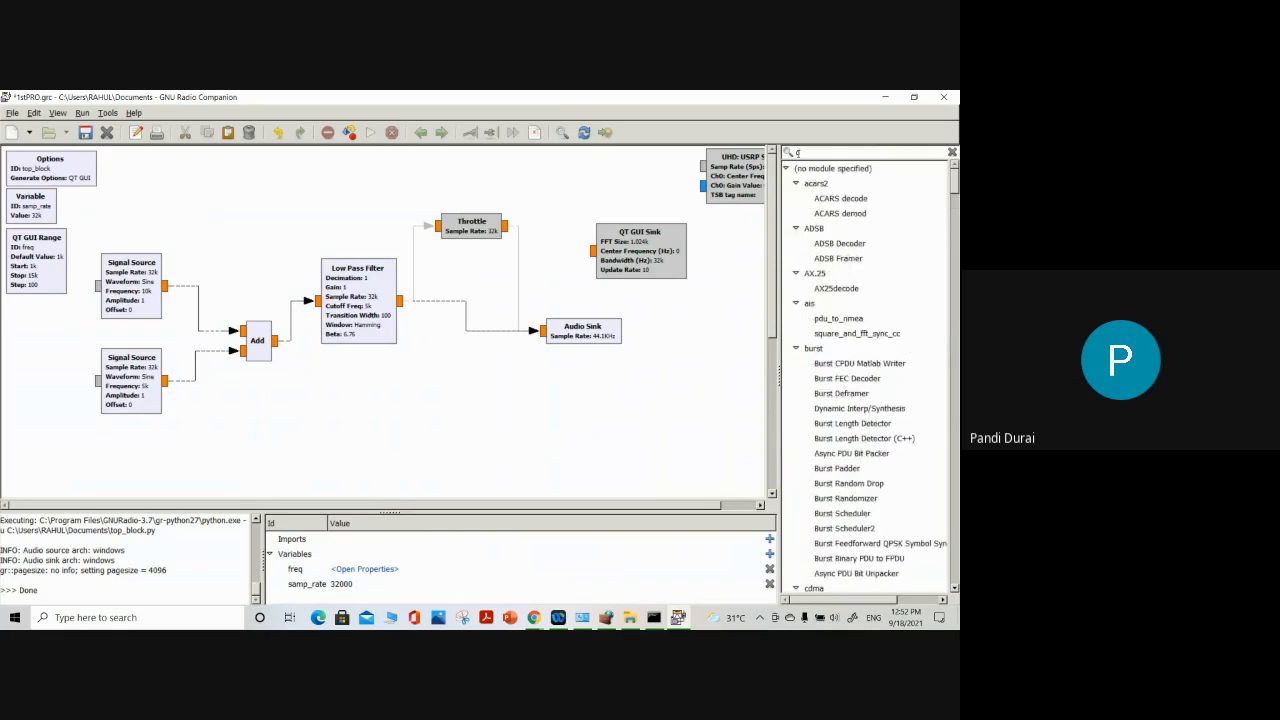
text(ia)
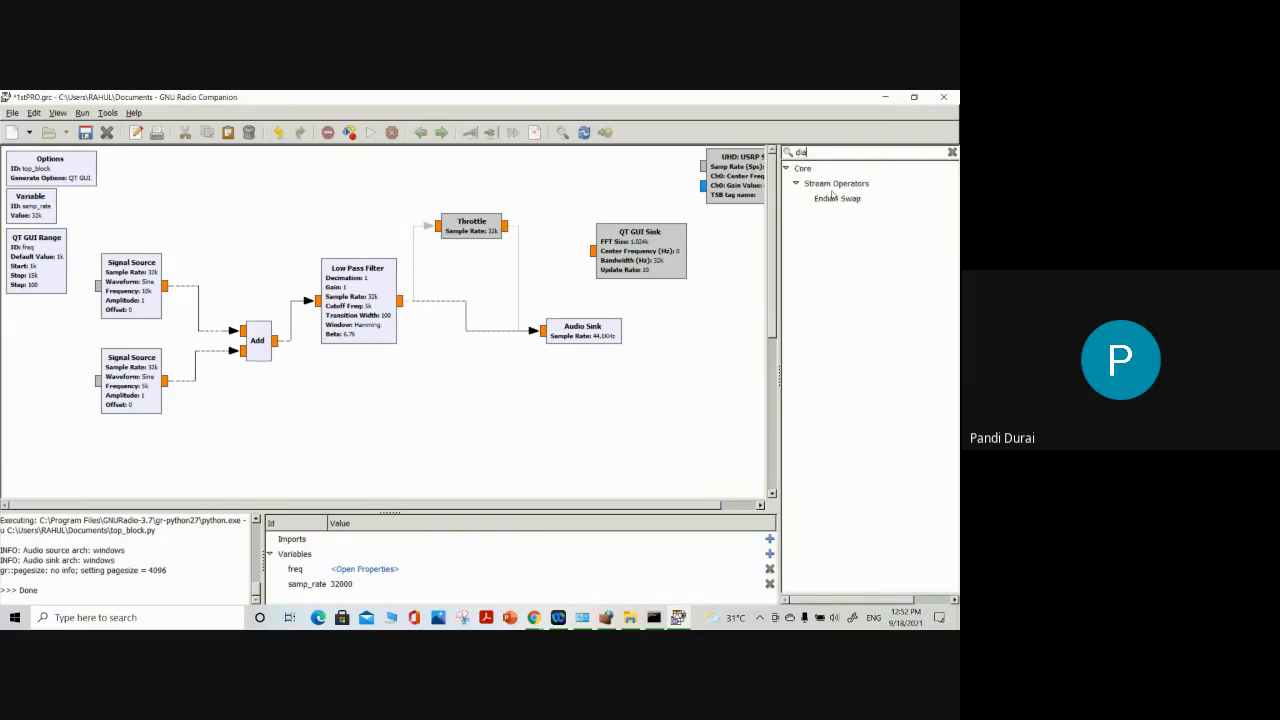
key(BackSpace)
key(BackSpace)
key(BackSpace)
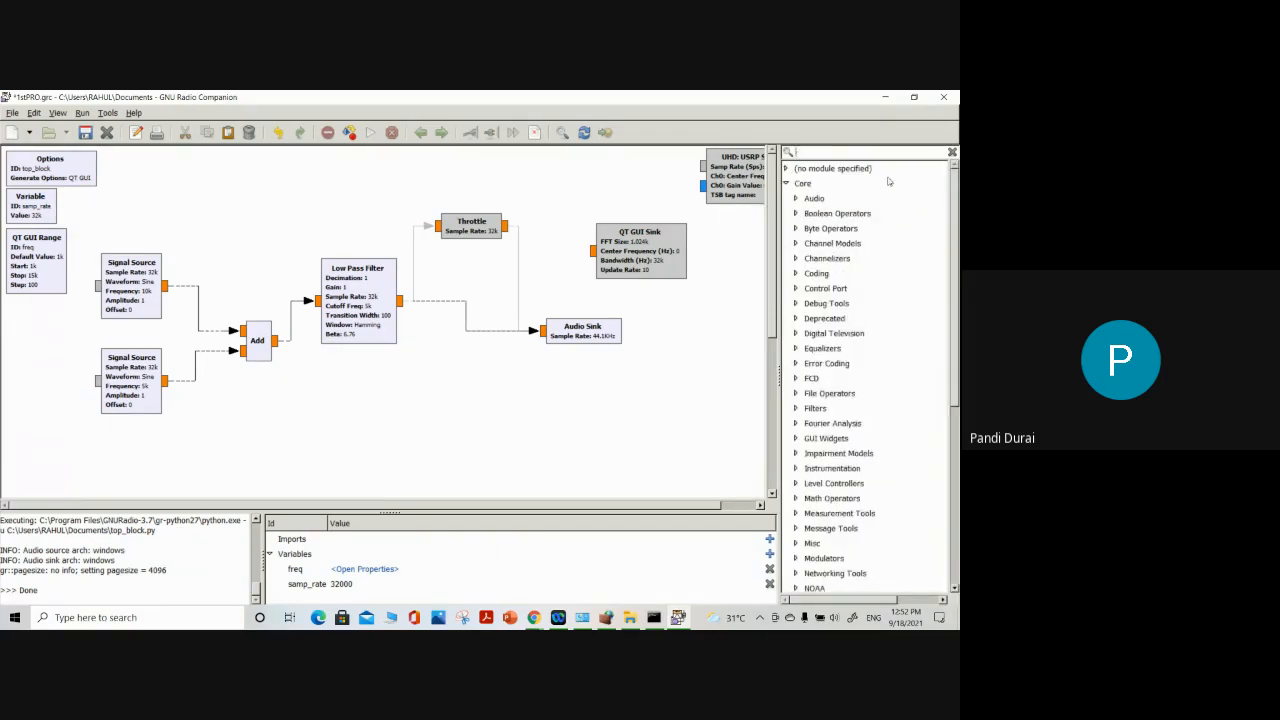
Line up the Add, Low Pass Filter and Audio Sink blocks in one straight row, with the Audio Sink closer to the filter
drag(258, 342, 210, 339)
drag(360, 315, 344, 347)
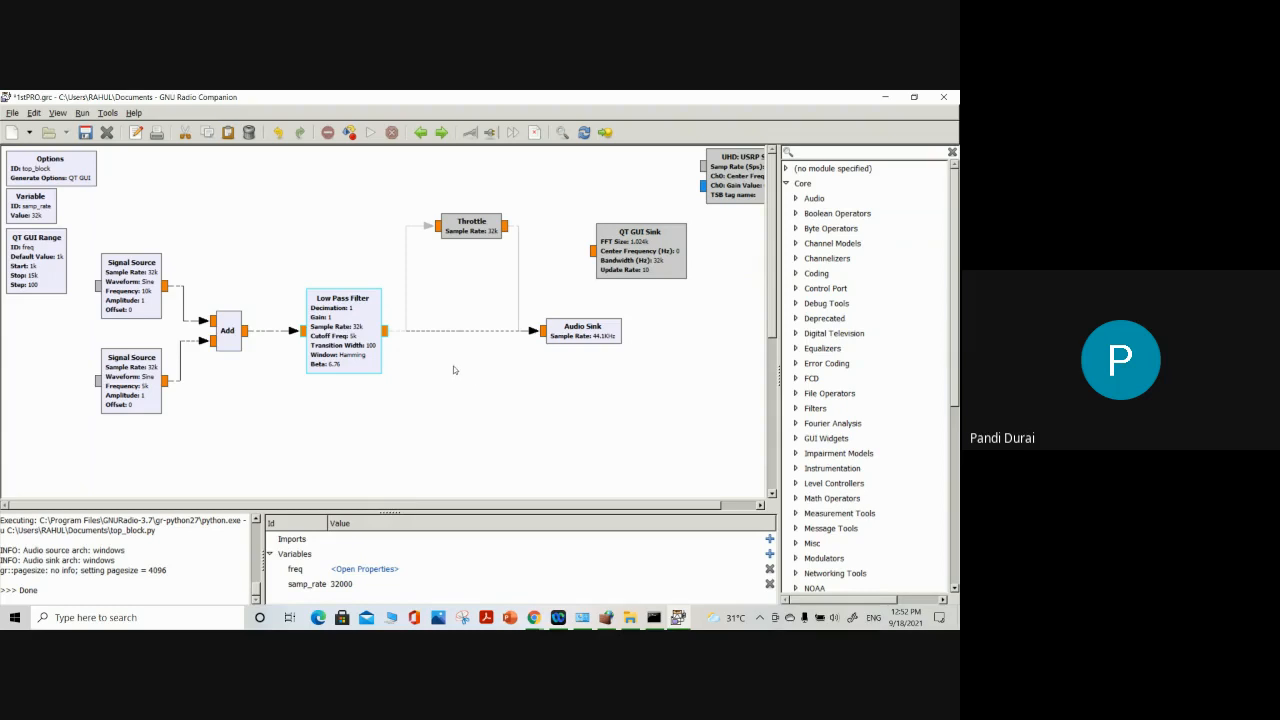
drag(589, 329, 519, 329)
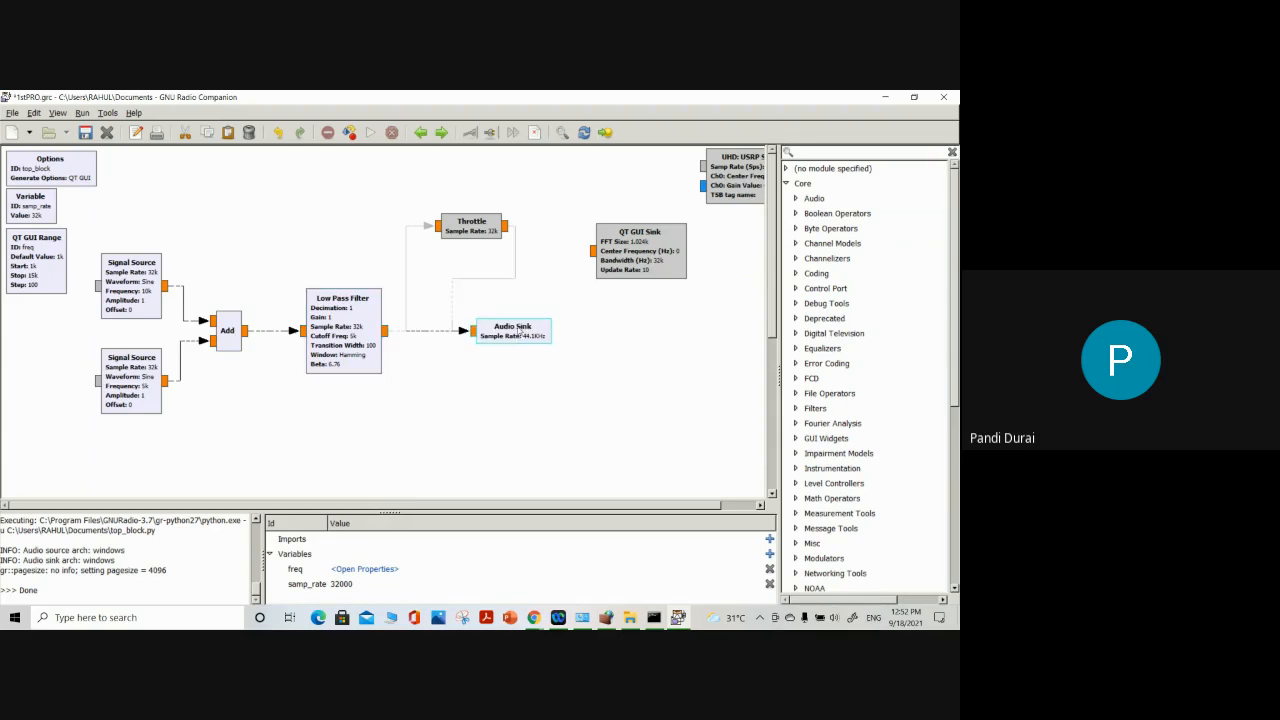
click(490, 386)
scroll(866, 390, down, 7)
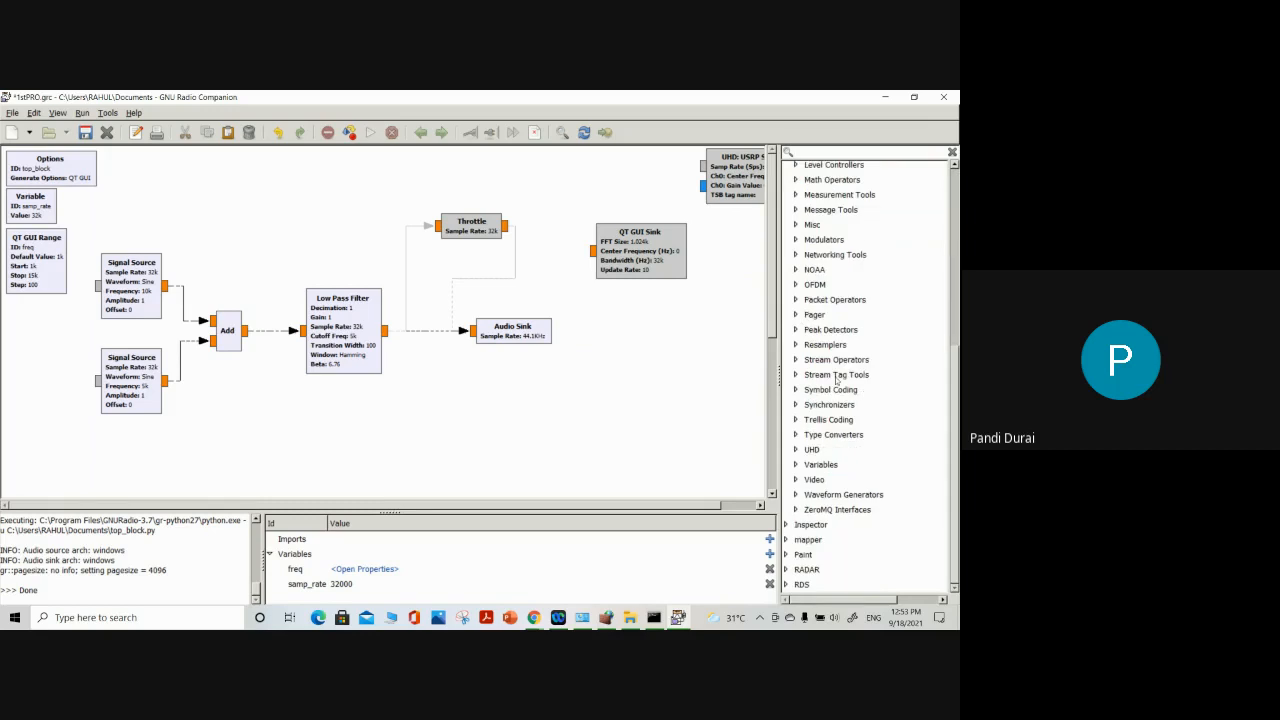
Switch to the Google Meet call, unmute the microphone, and return to GNU Radio Companion
mouse_move(533, 617)
click(410, 572)
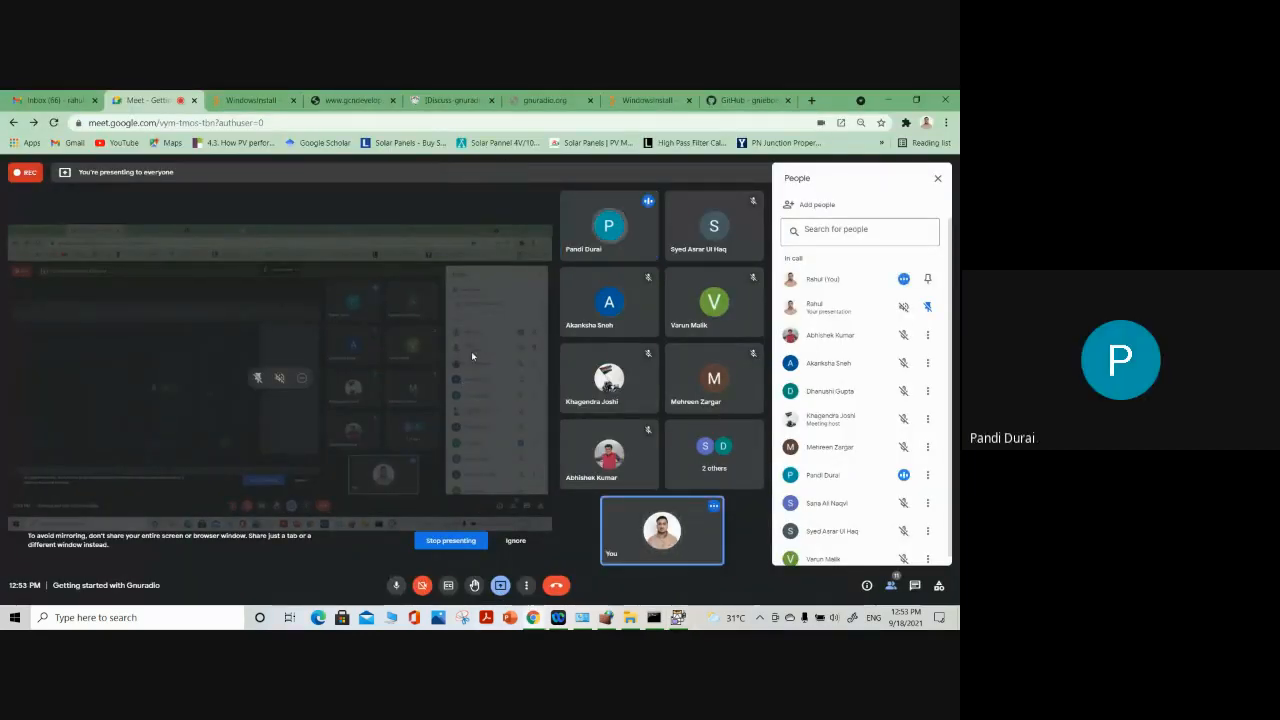
key(alt+Tab)
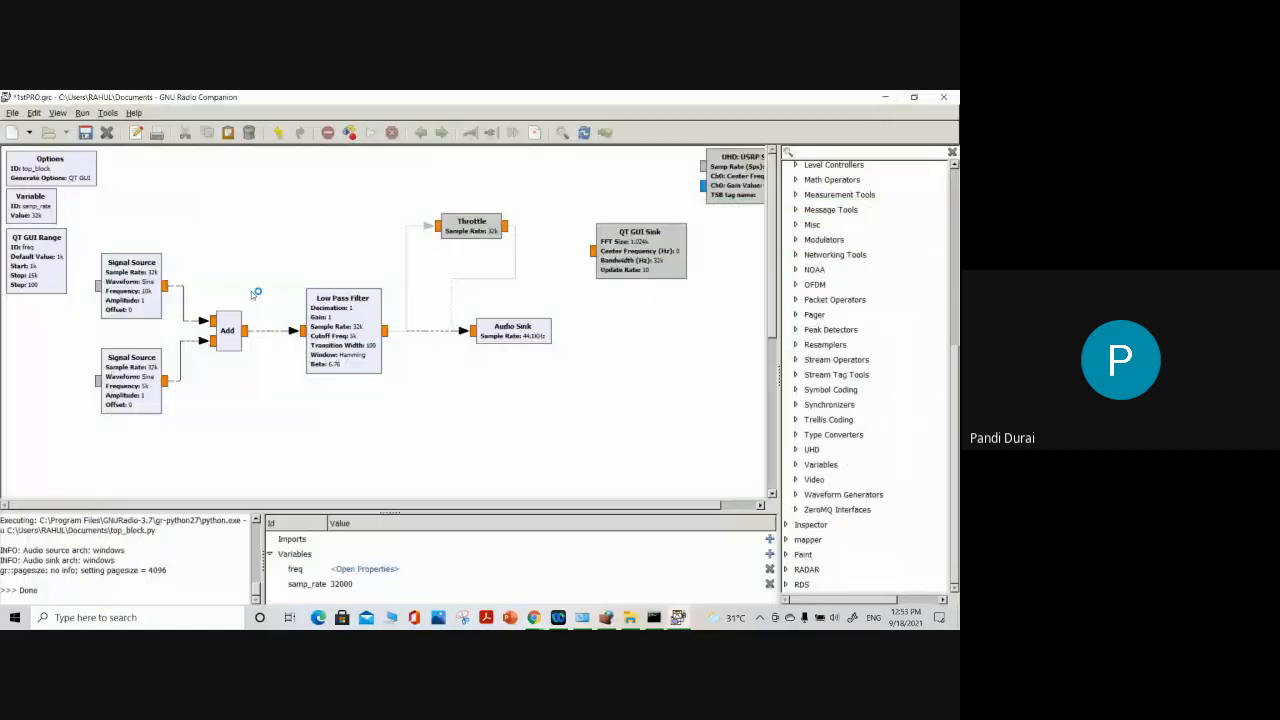
Start opening a flow graph and browse to the share folder of GNURadio-3.7 under Program Files on the C: drive
click(13, 115)
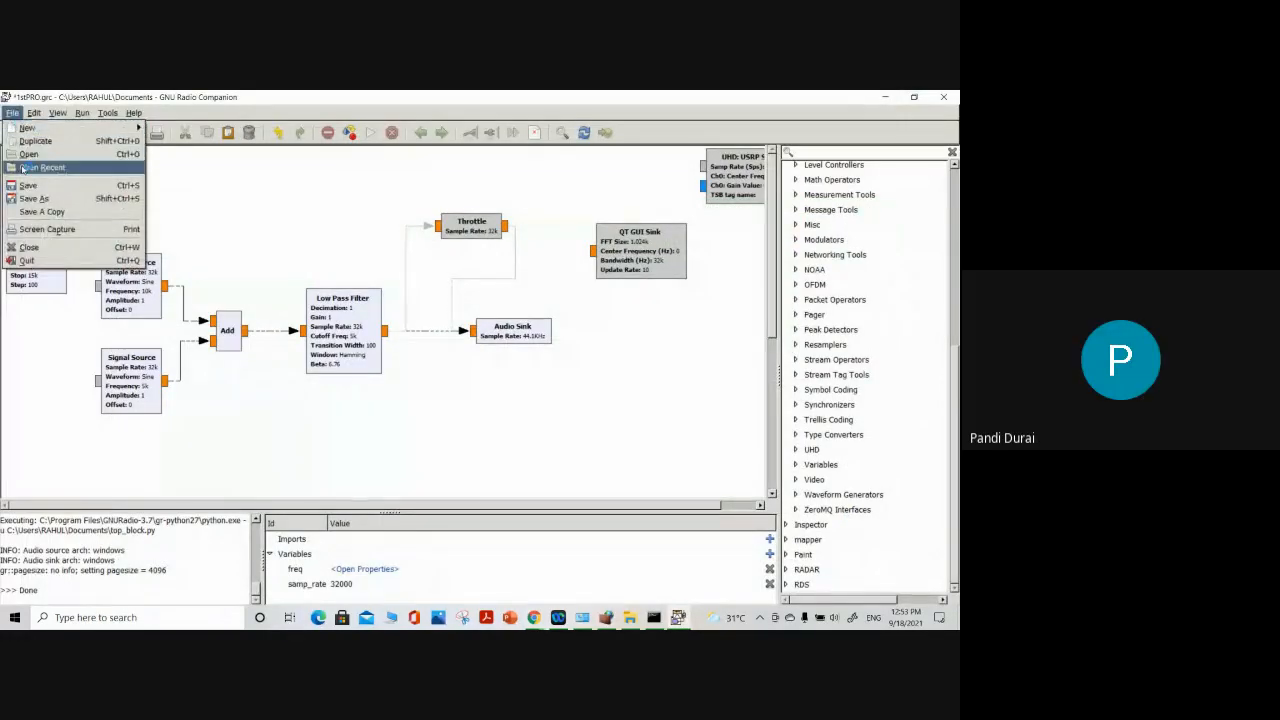
click(26, 154)
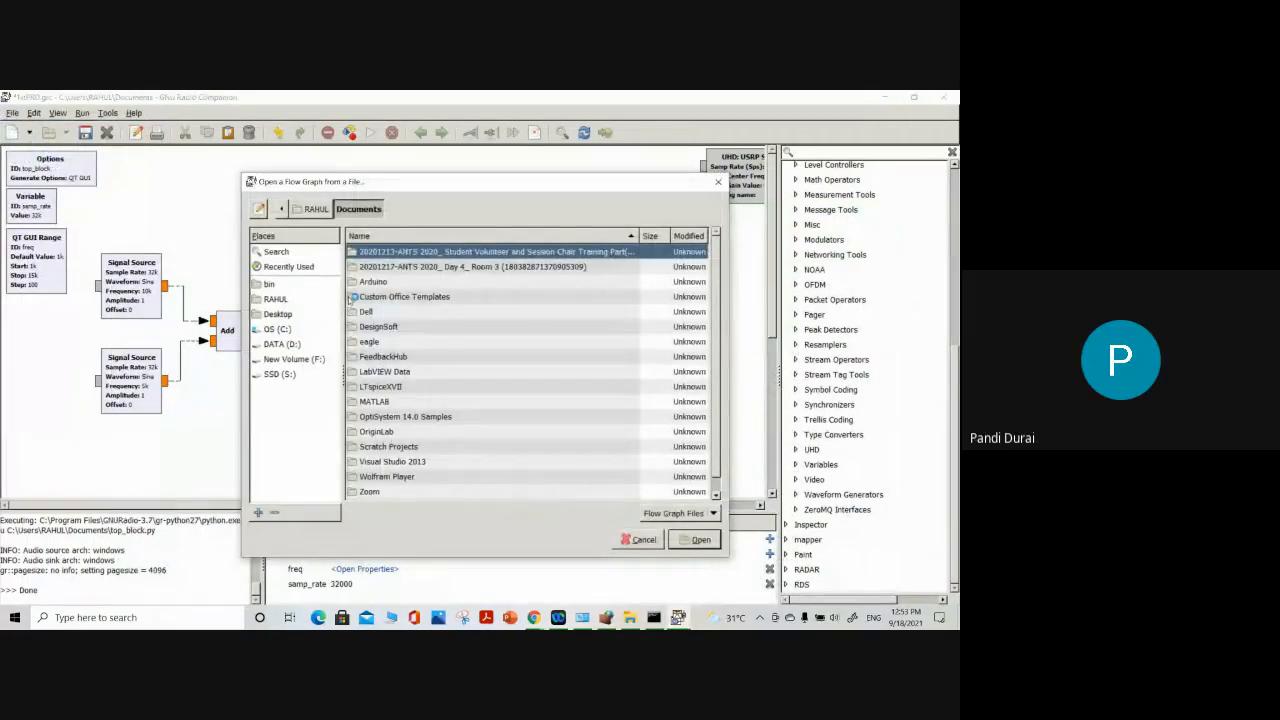
click(289, 331)
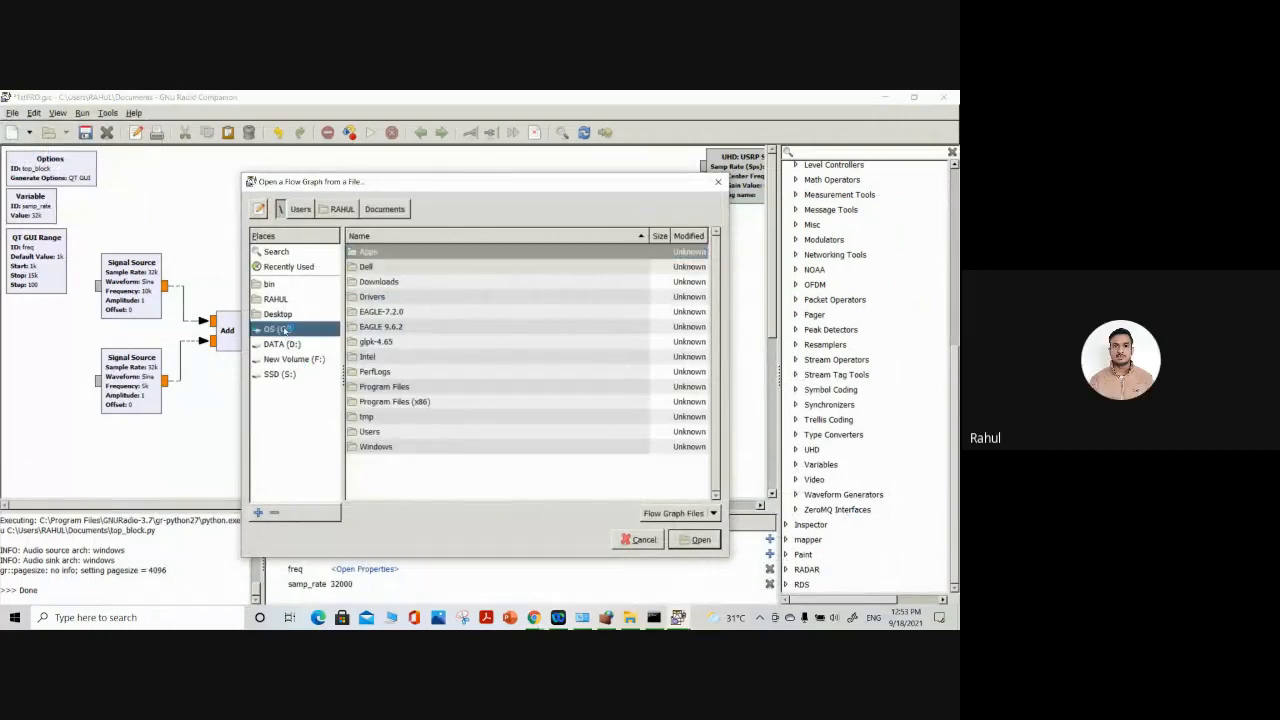
double_click(390, 388)
double_click(366, 342)
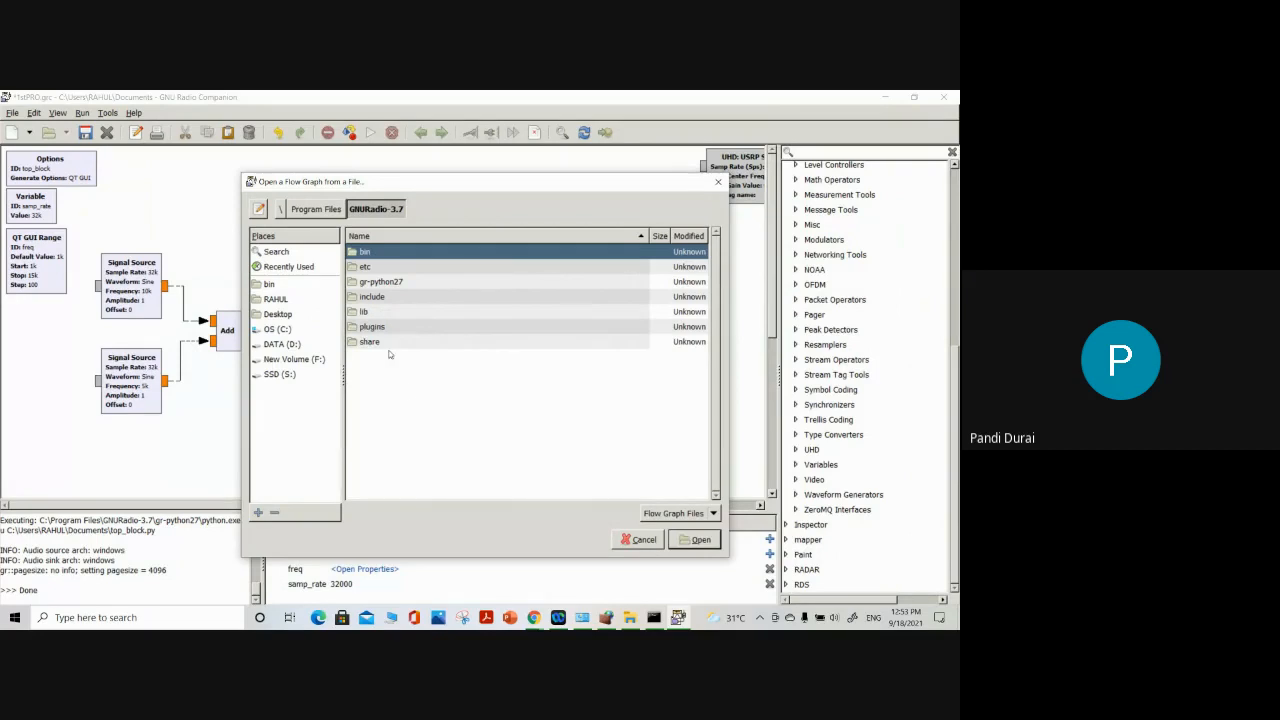
double_click(366, 343)
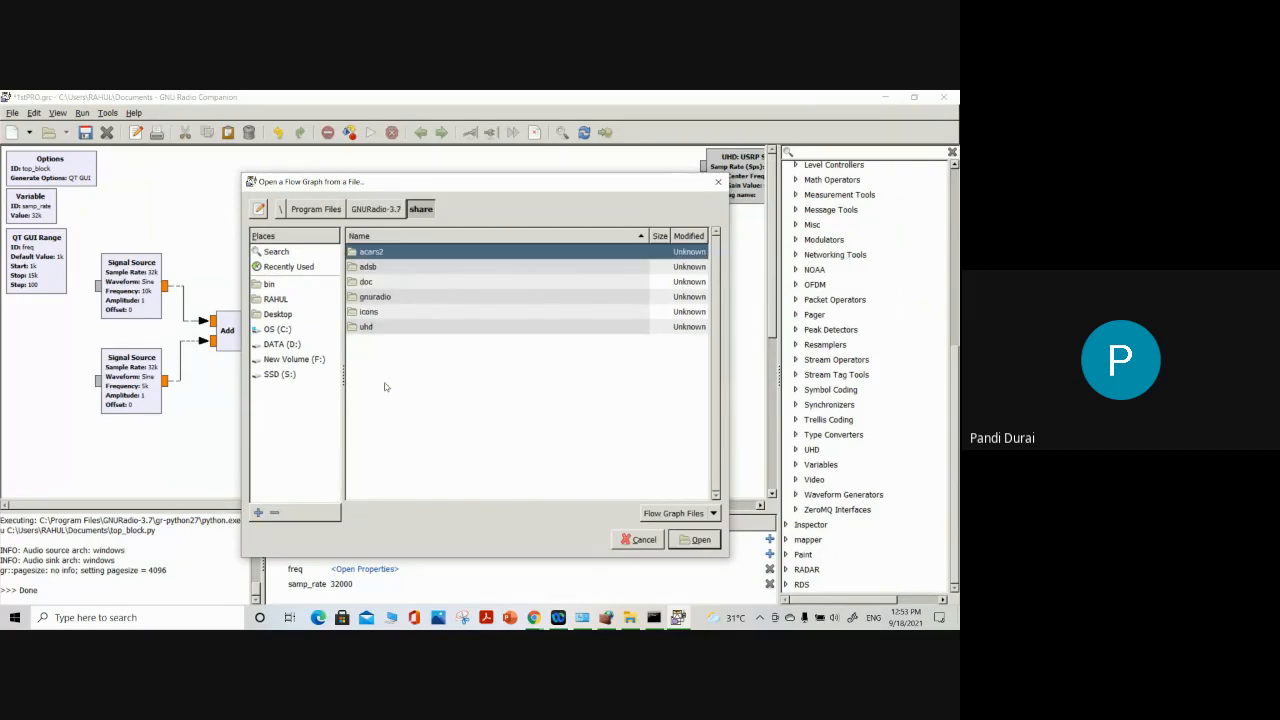
Open the noise_power.grc example flow graph from the gnuradio\examples\analog folder
double_click(376, 296)
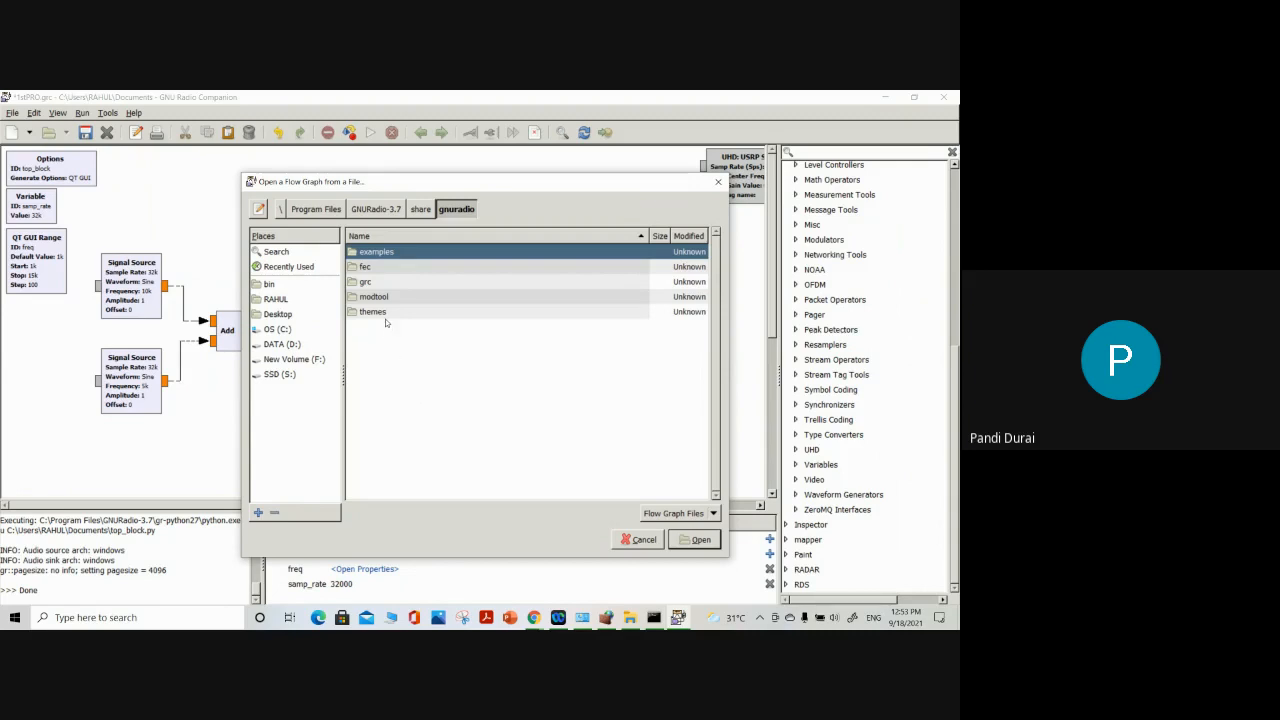
double_click(376, 252)
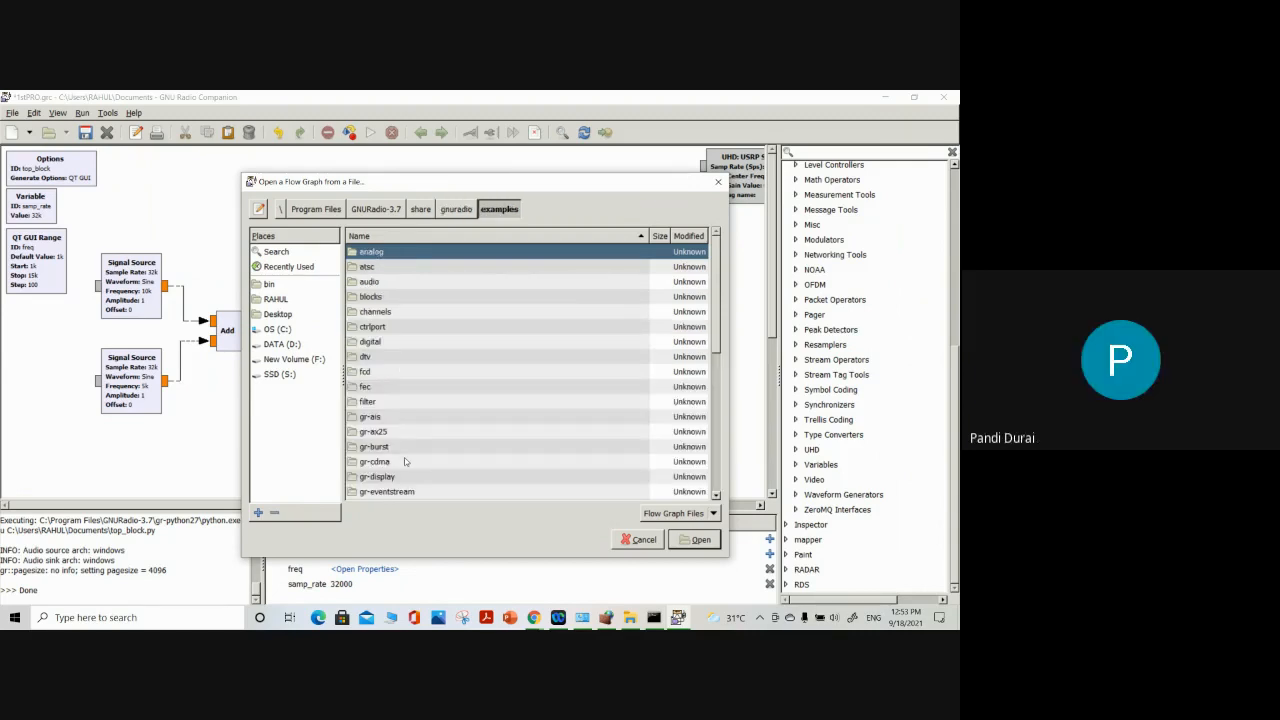
double_click(371, 252)
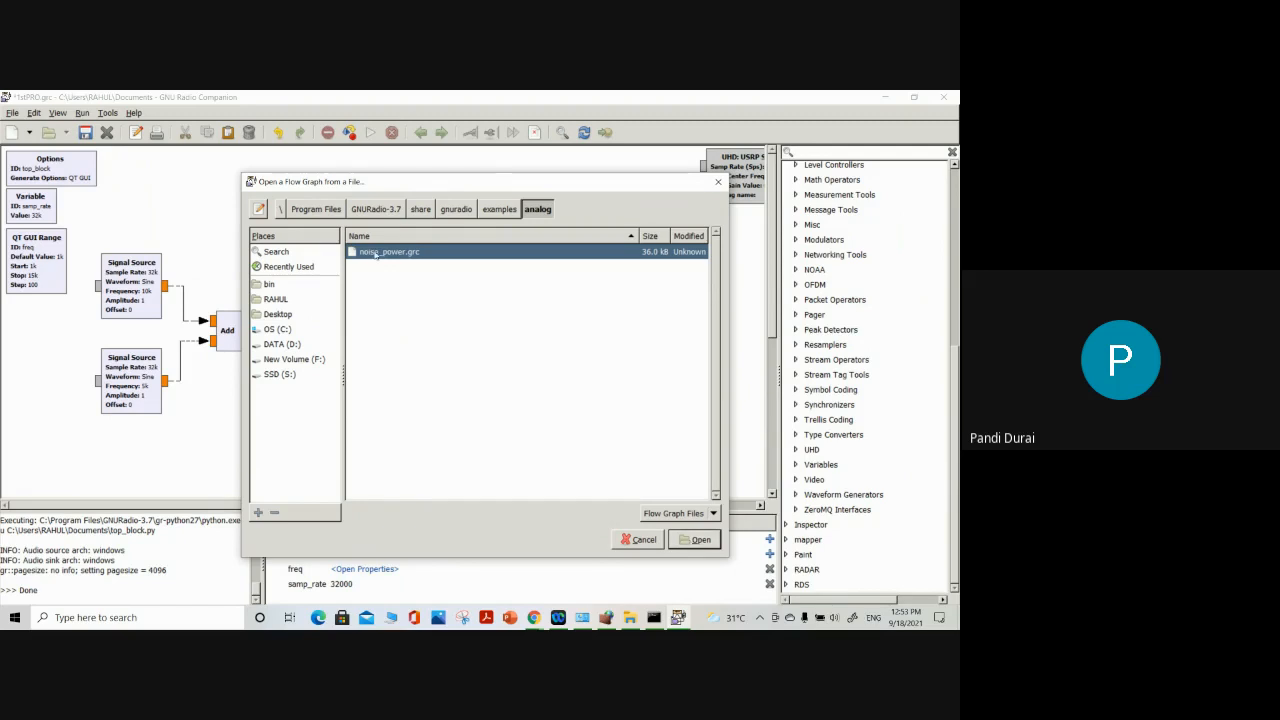
click(693, 540)
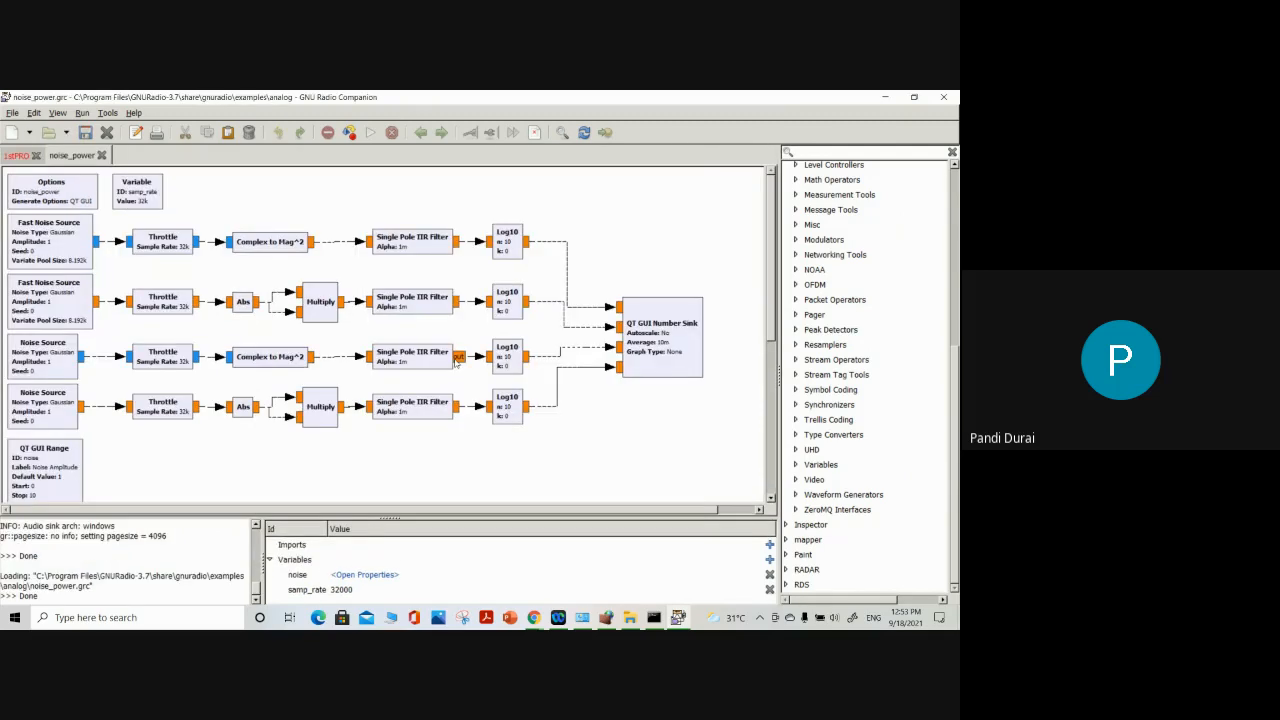
Look over the noise_power flow graph from its sources to the QT GUI Range block and try to execute it
scroll(230, 400, down, 1)
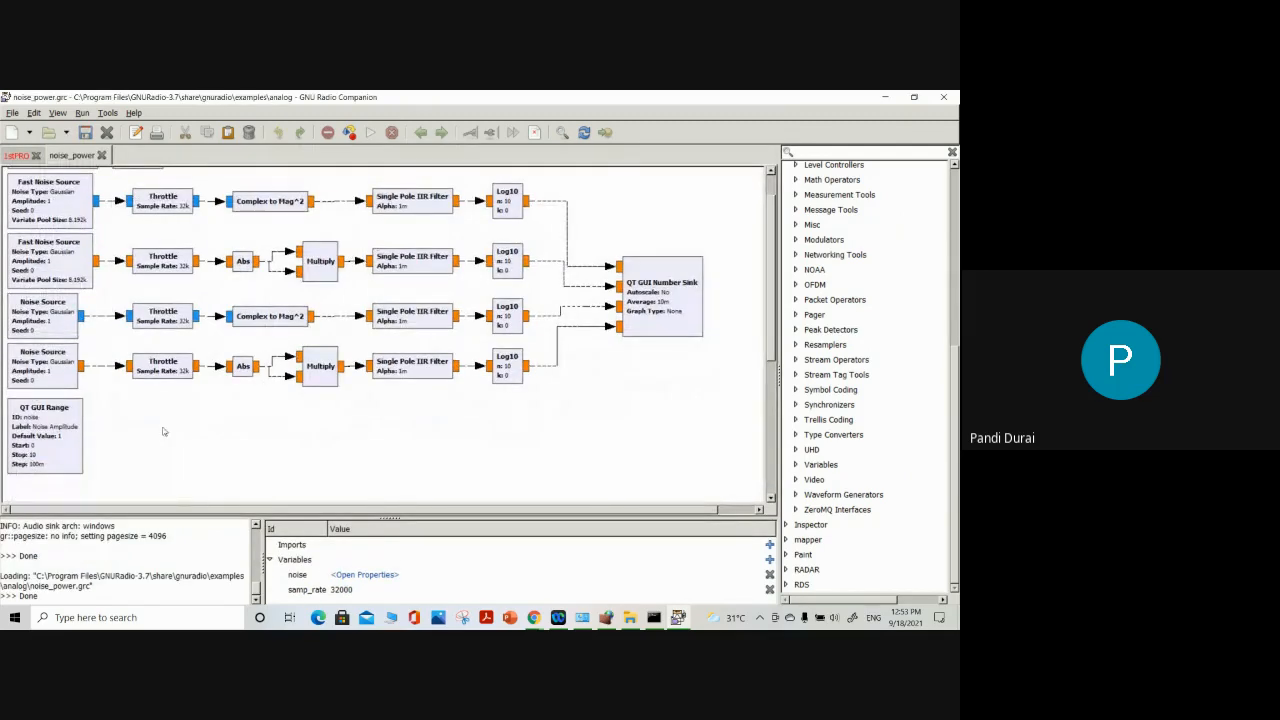
scroll(185, 434, up, 1)
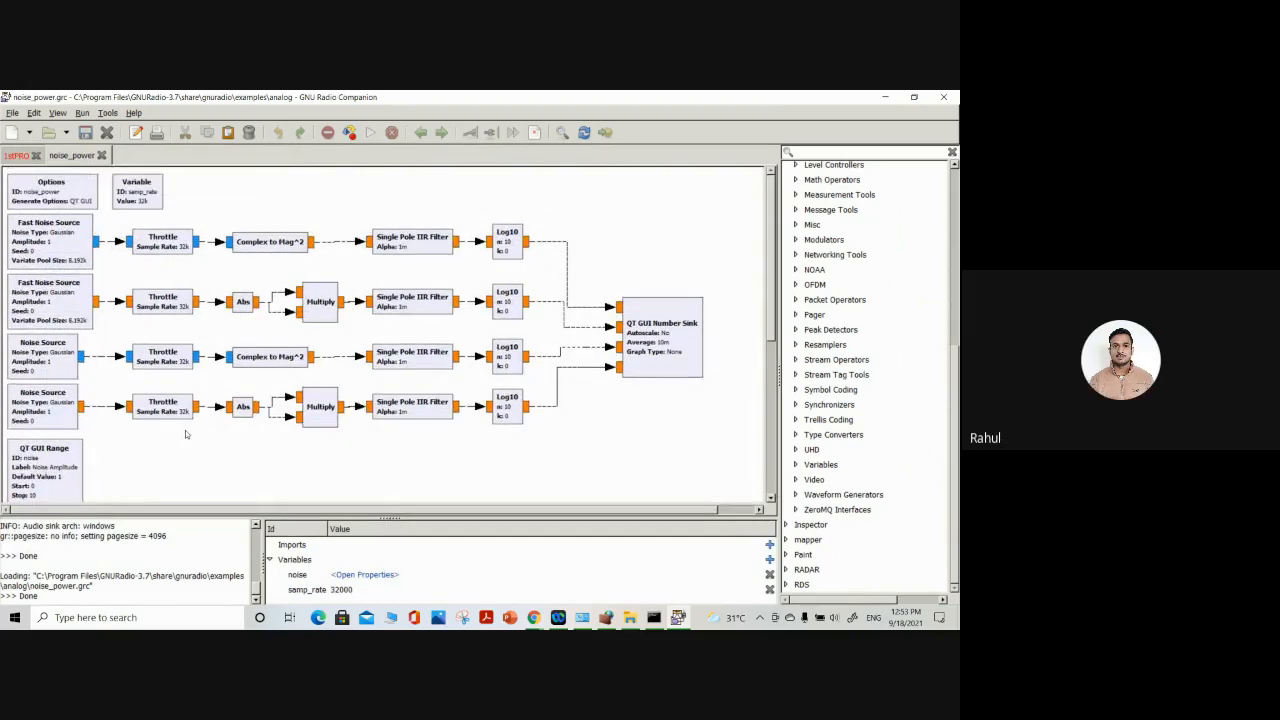
scroll(185, 434, down, 1)
scroll(318, 390, up, 1)
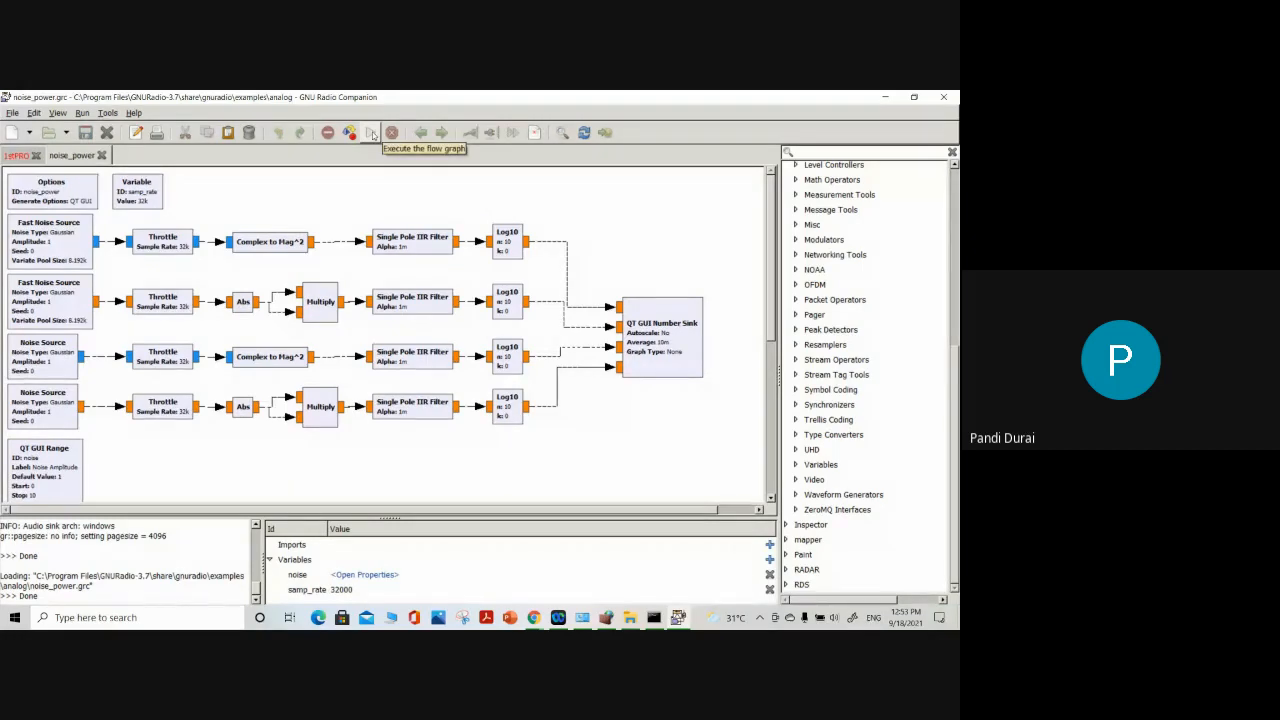
click(372, 133)
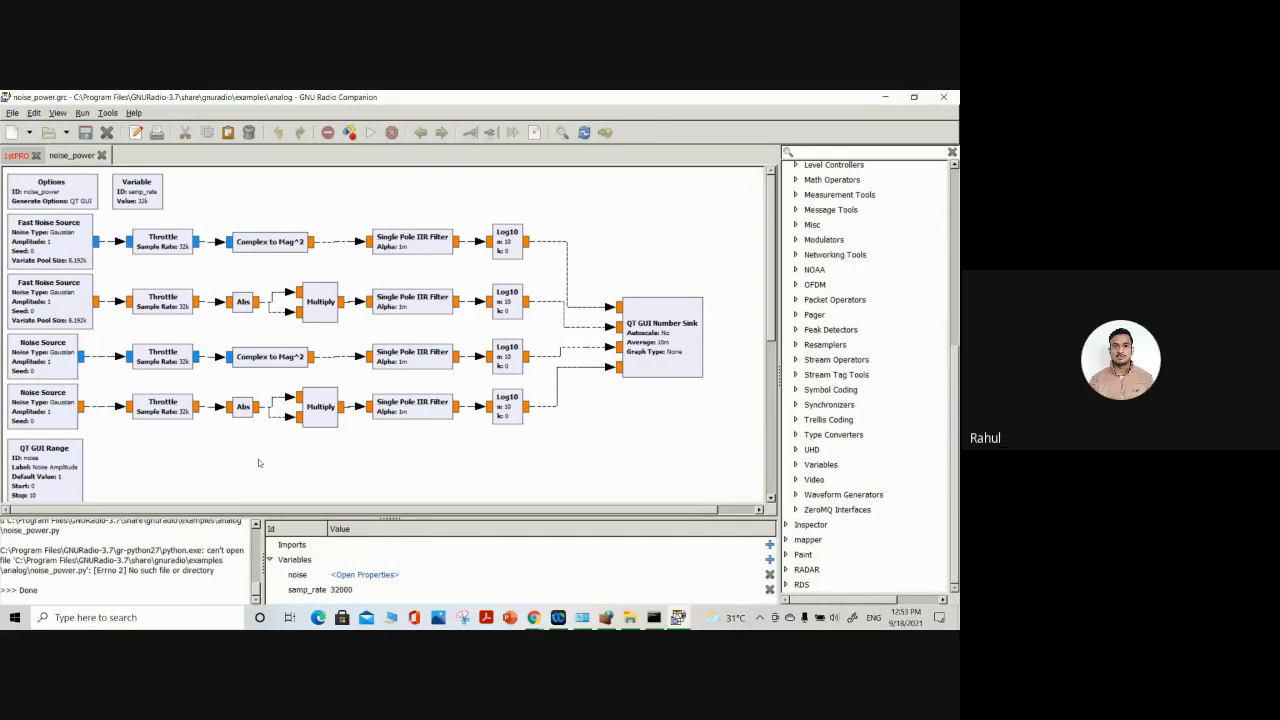
scroll(270, 470, down, 2)
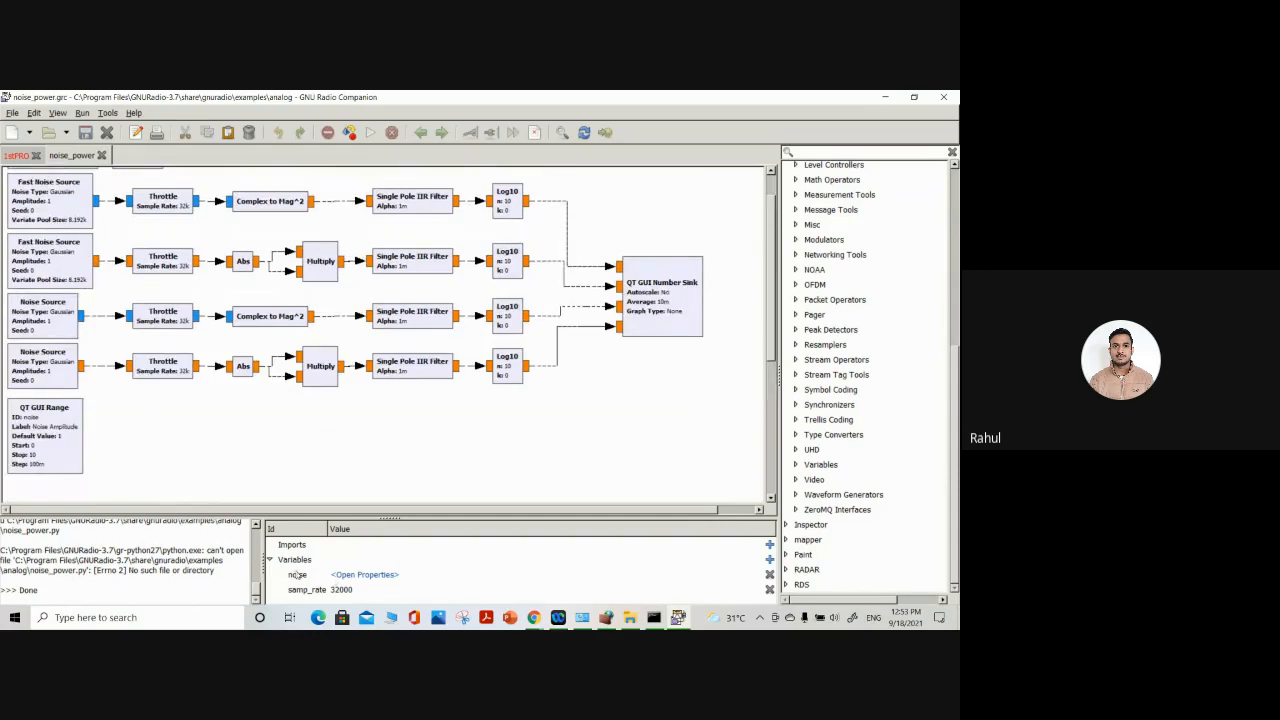
scroll(532, 467, up, 2)
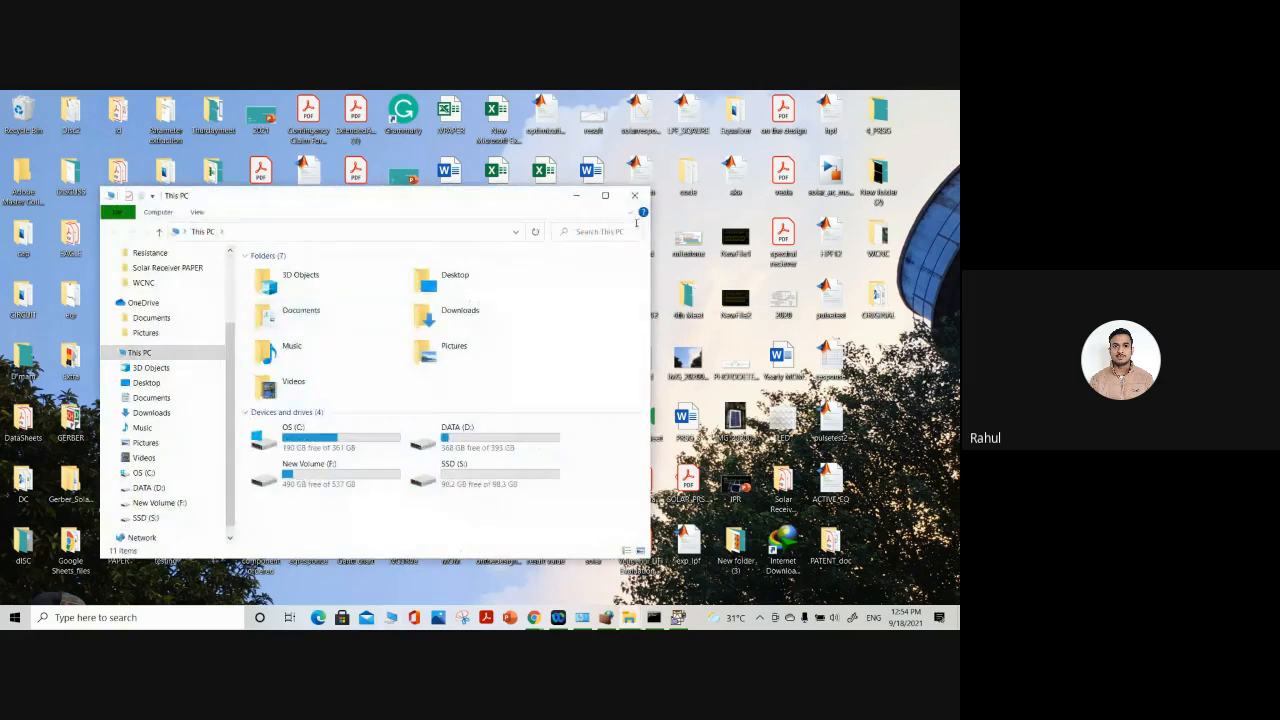
In File Explorer, browse to C:\Program Files\GNURadio-3.7\share\gnuradio and select the examples folder
click(609, 197)
double_click(257, 273)
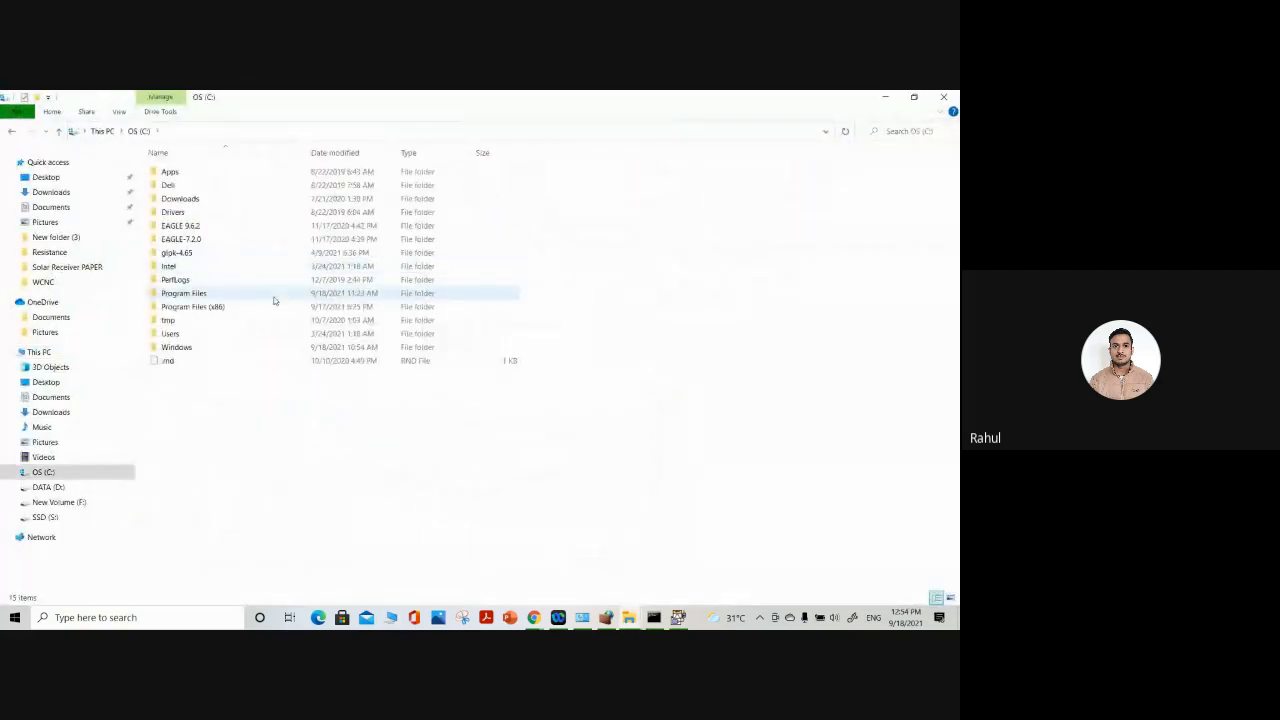
double_click(200, 294)
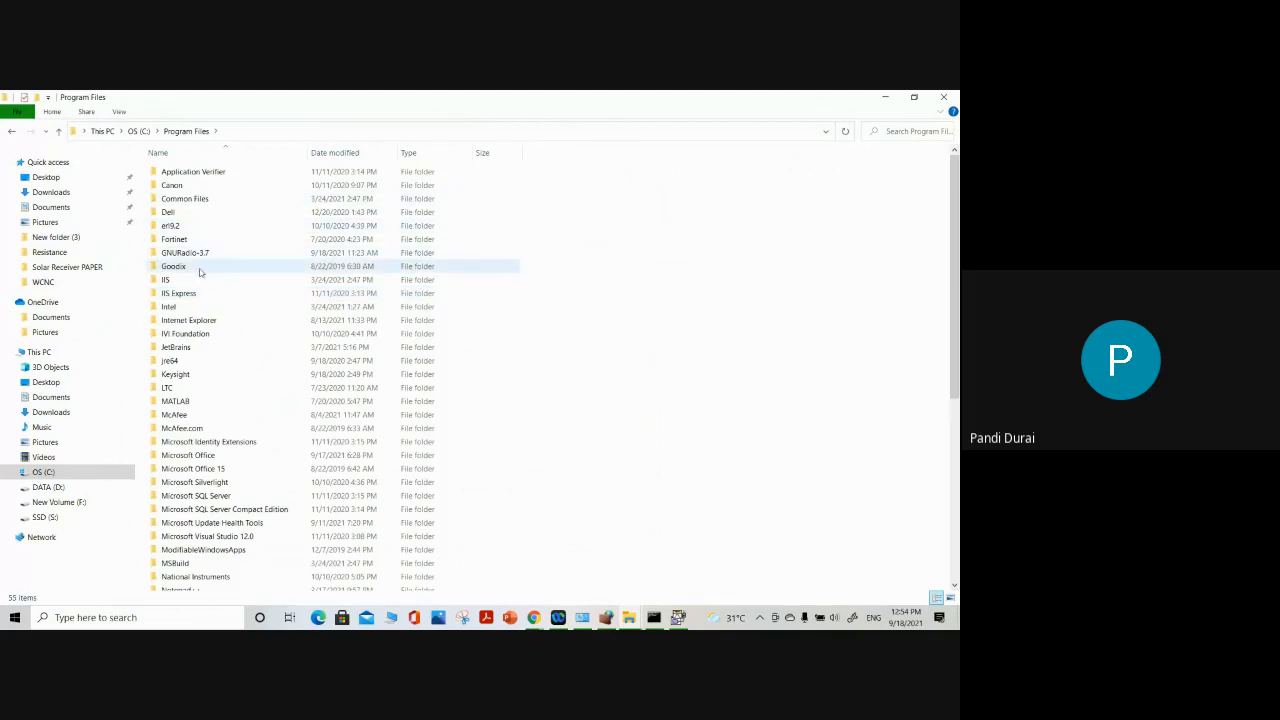
double_click(195, 252)
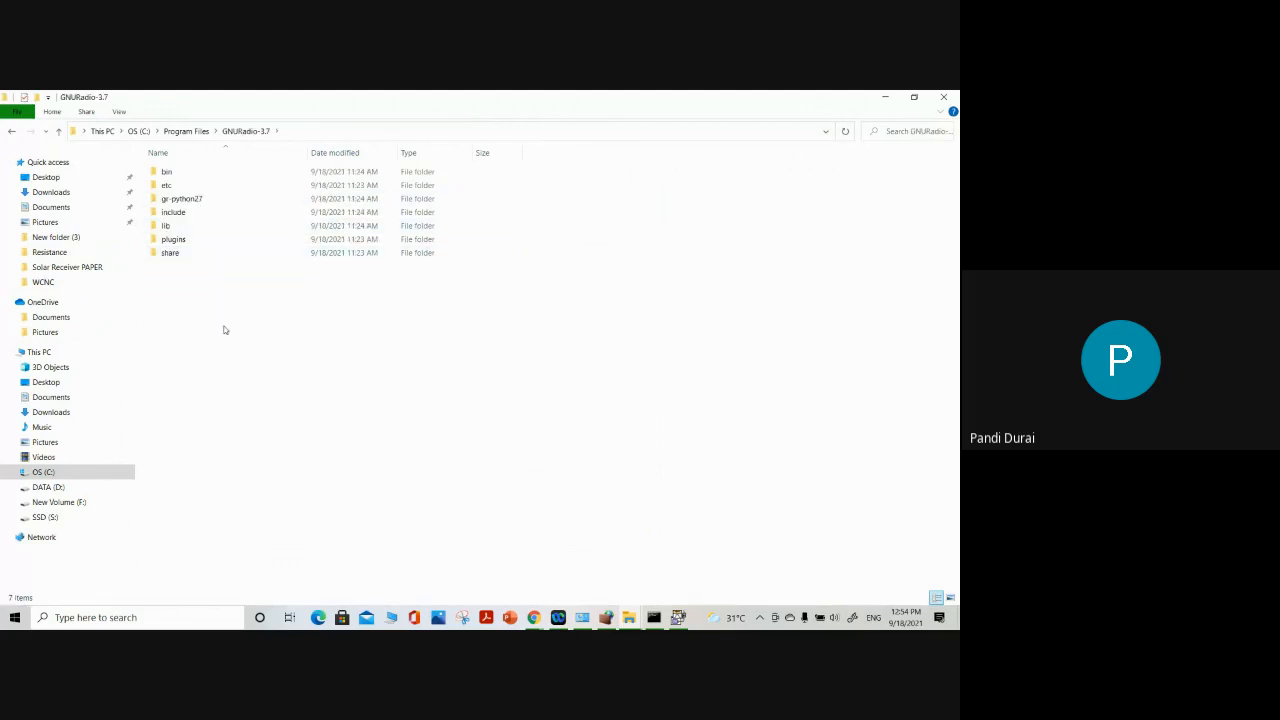
double_click(192, 252)
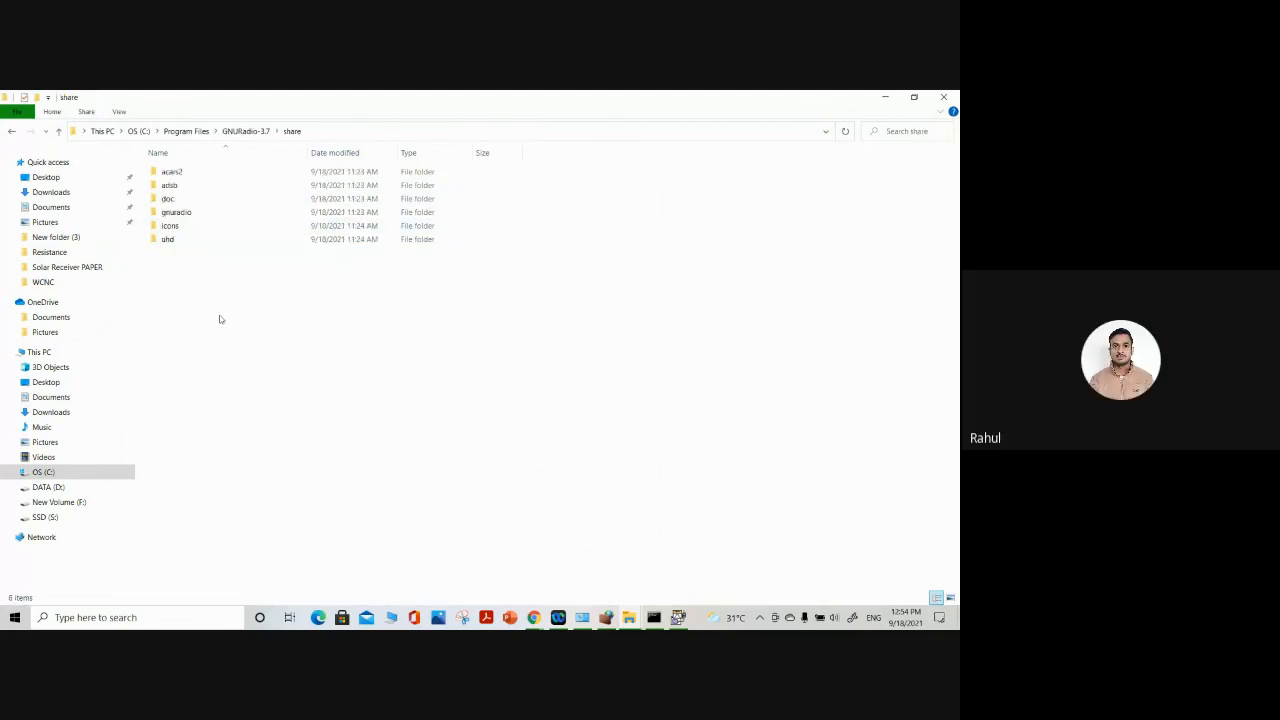
double_click(192, 213)
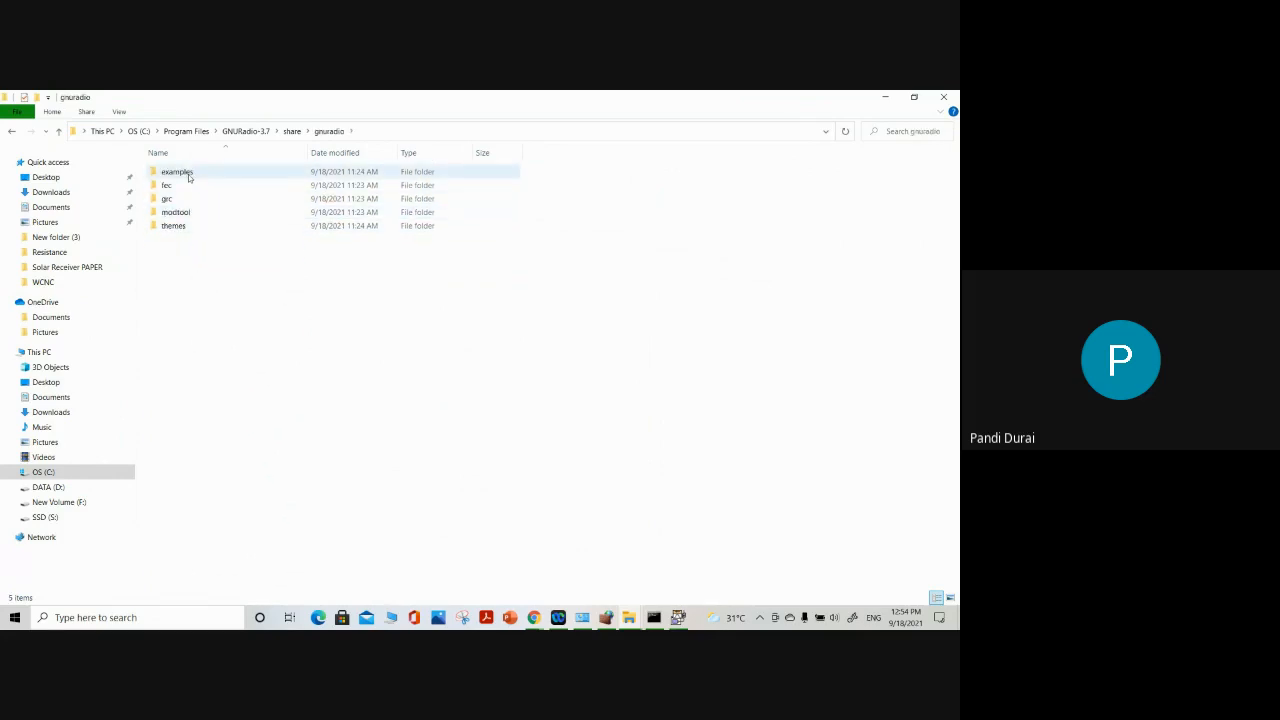
click(189, 177)
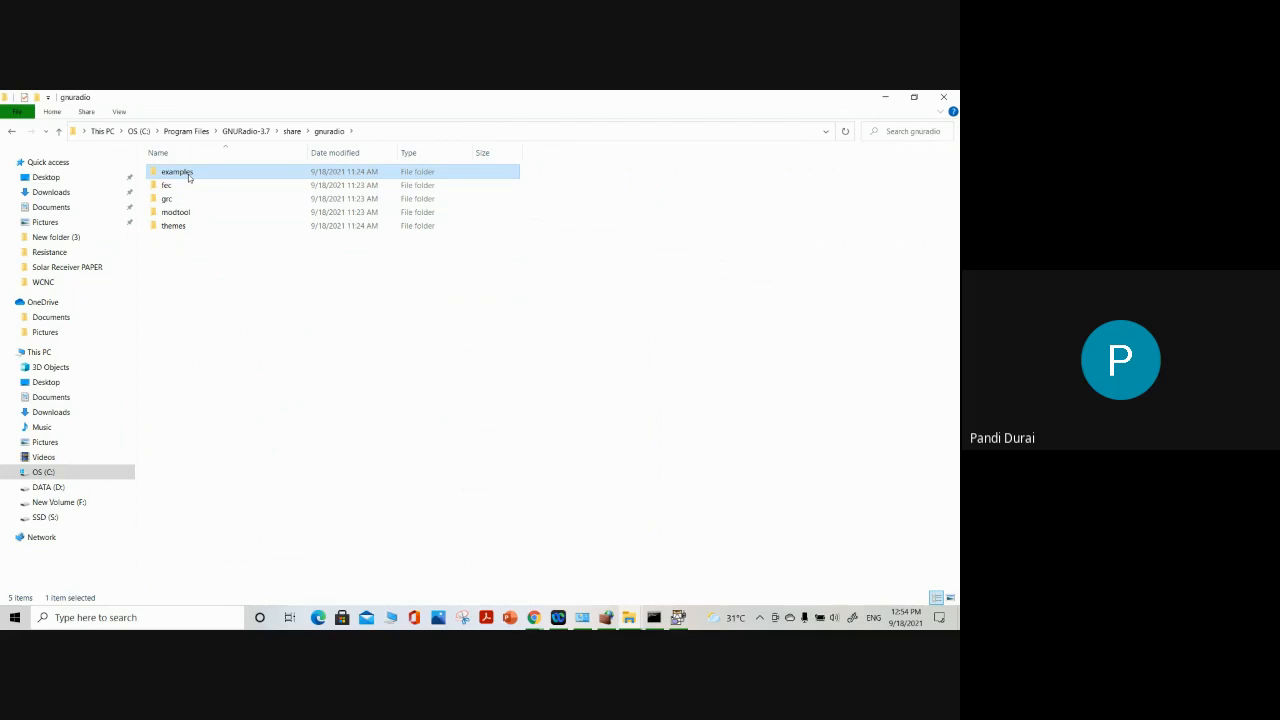
Look through the XML block definitions in the grc\blocks folder of the gnuradio directory
double_click(168, 199)
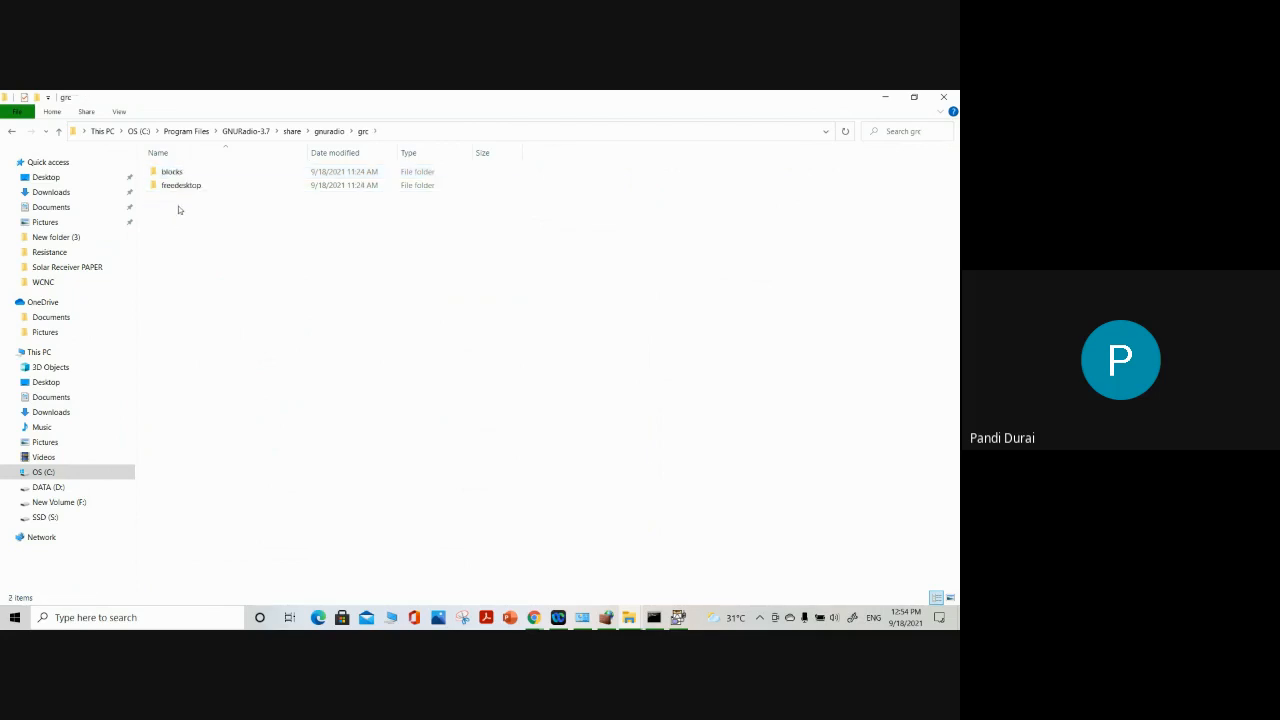
double_click(172, 172)
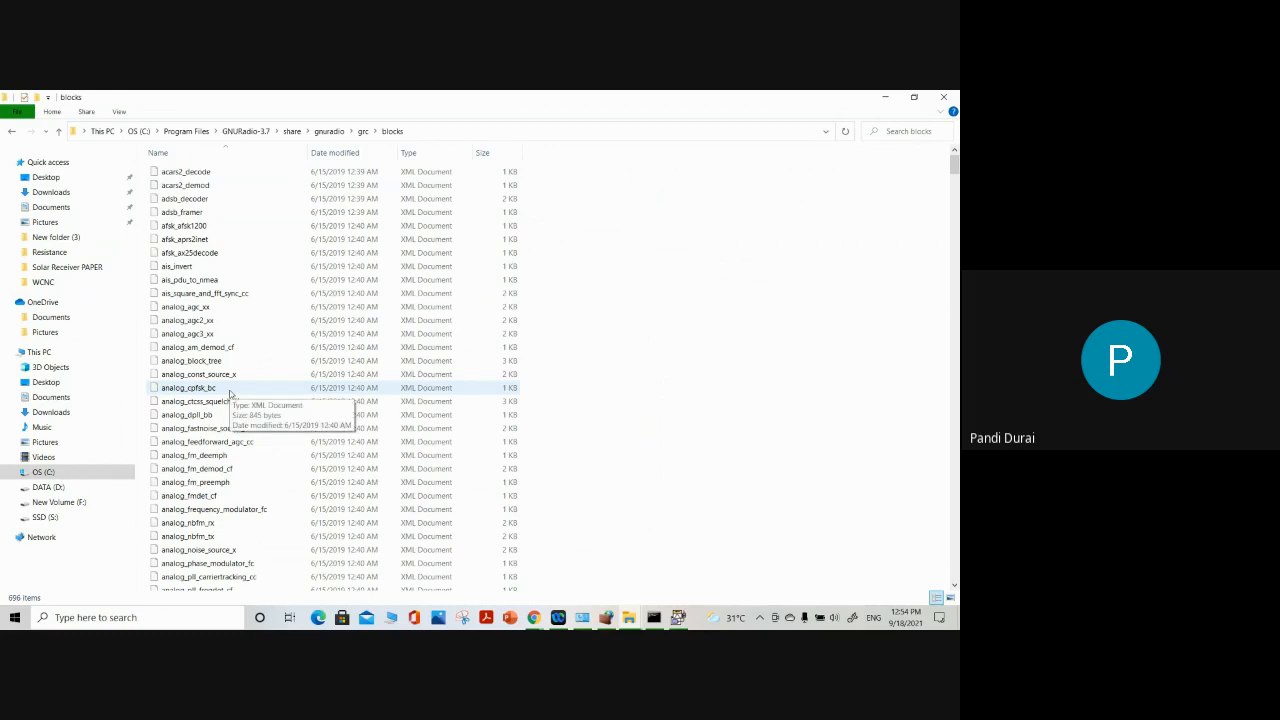
scroll(233, 388, down, 2)
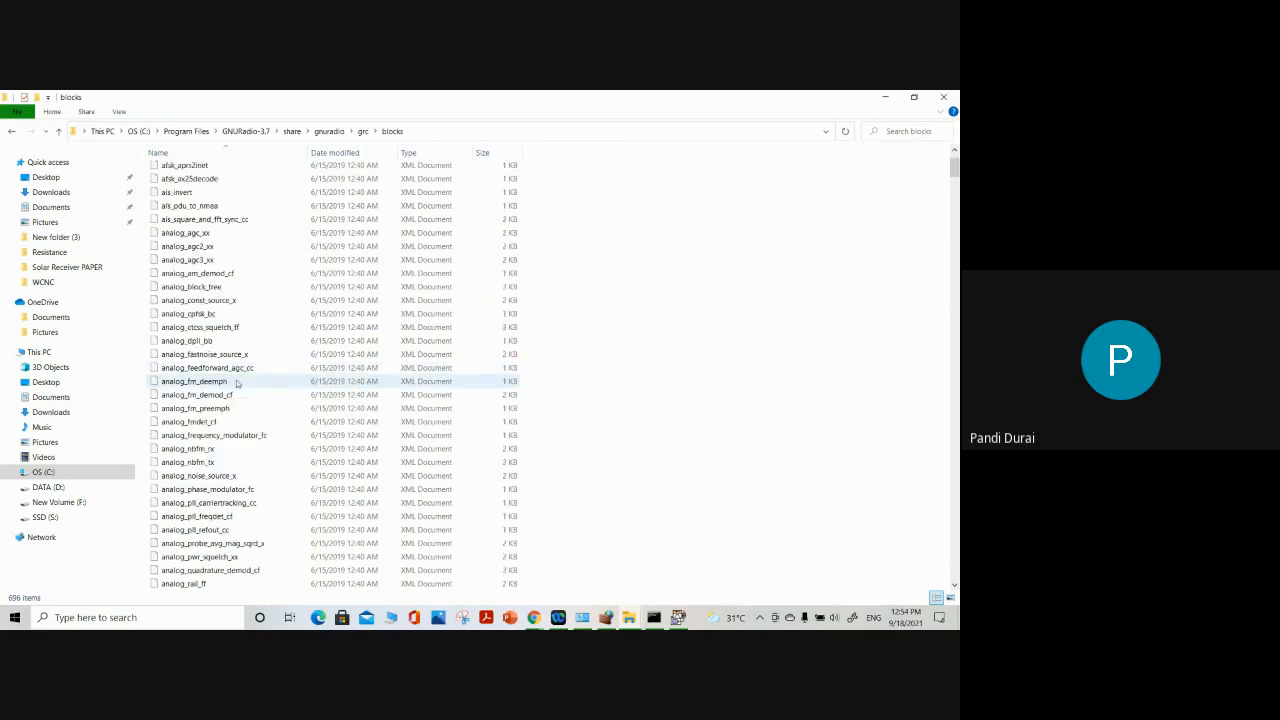
scroll(238, 380, down, 6)
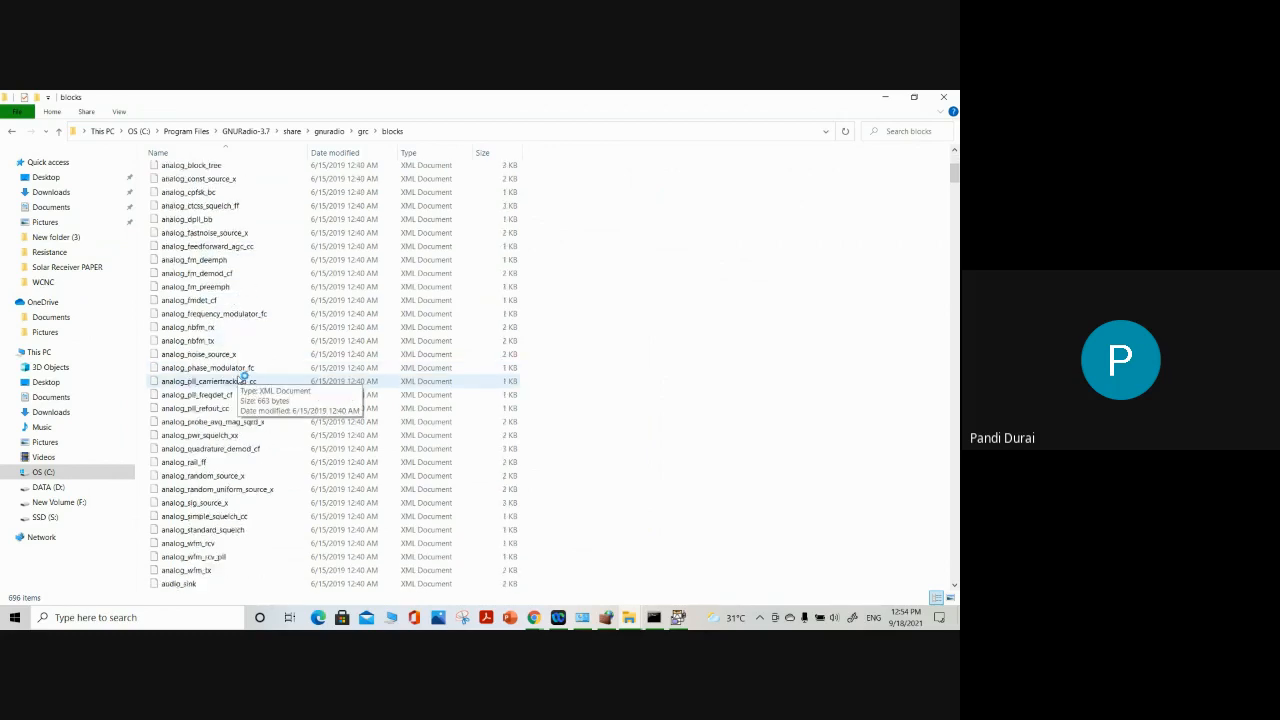
scroll(240, 378, down, 14)
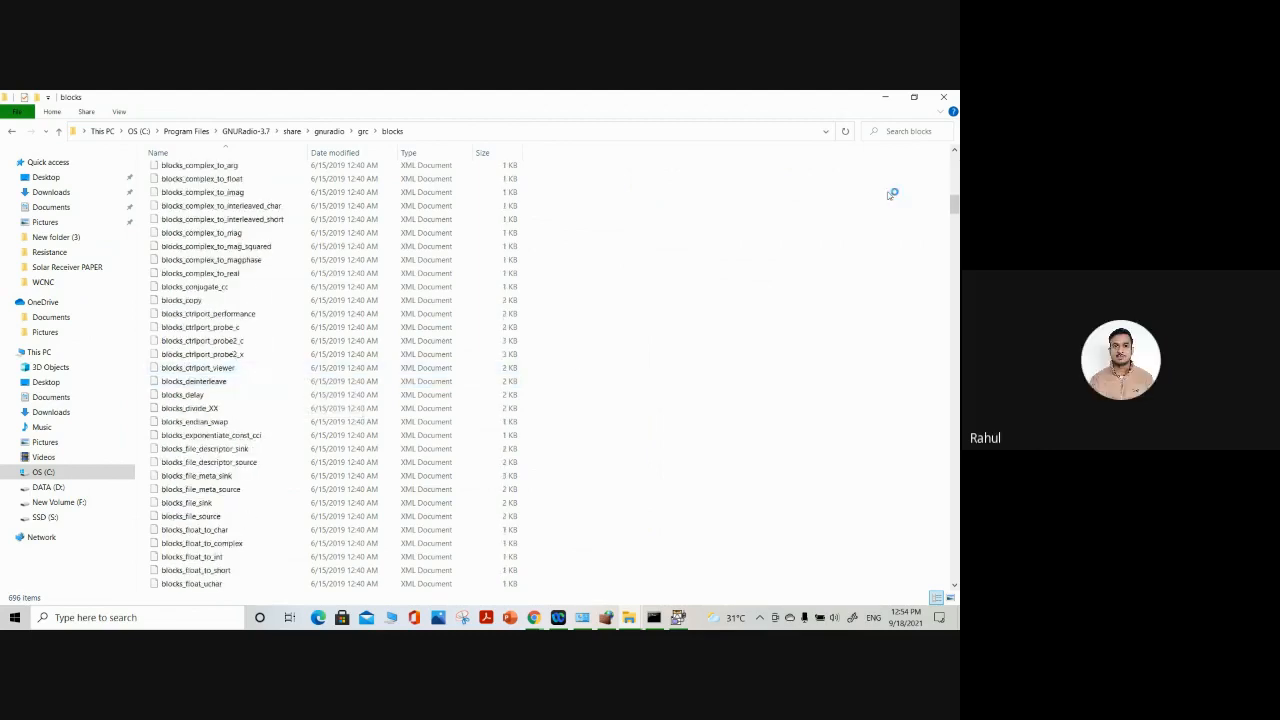
drag(956, 209, 954, 165)
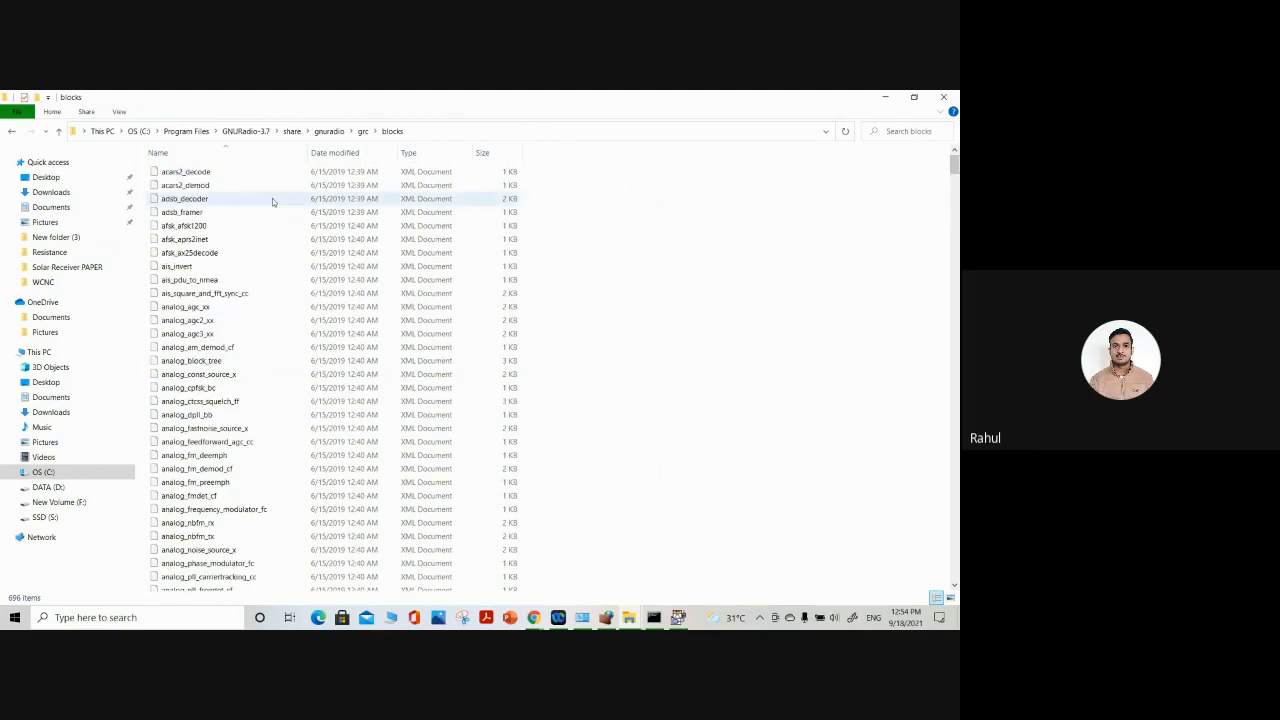
Go back to the gnuradio folder, check the fmtest file in examples\analog, and return to the examples folder
click(59, 131)
click(59, 131)
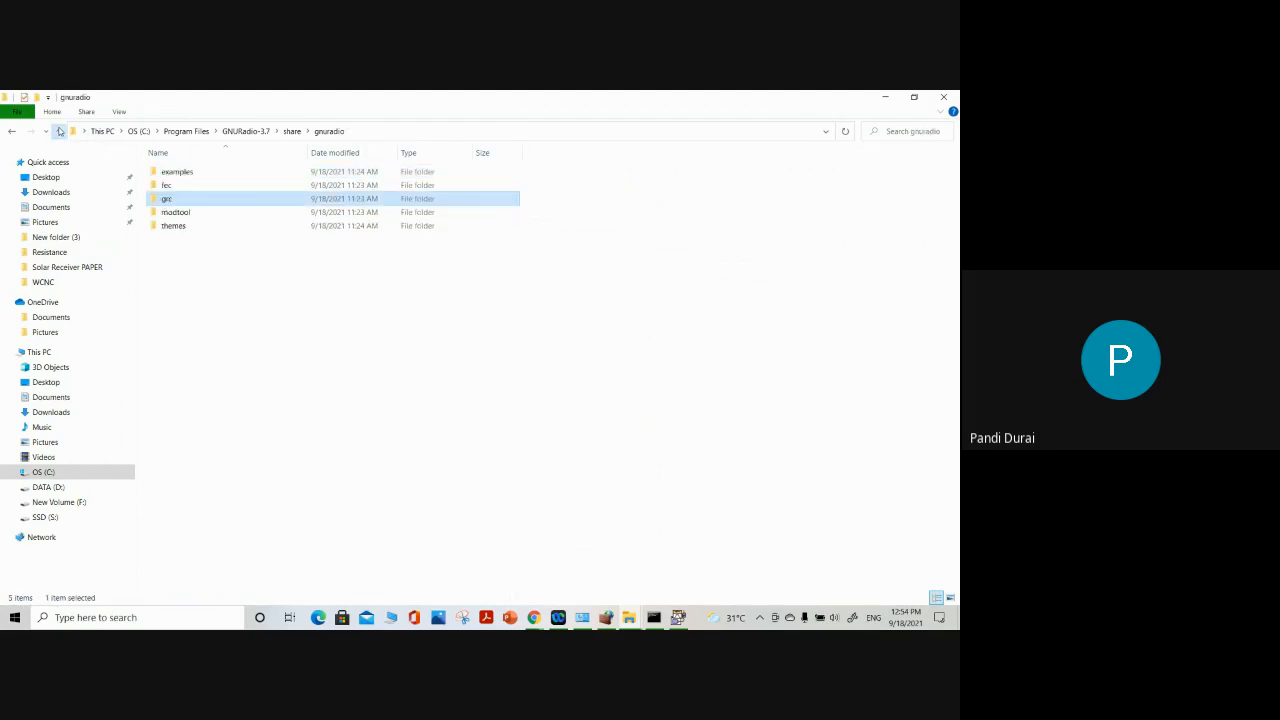
click(177, 176)
double_click(177, 176)
double_click(188, 172)
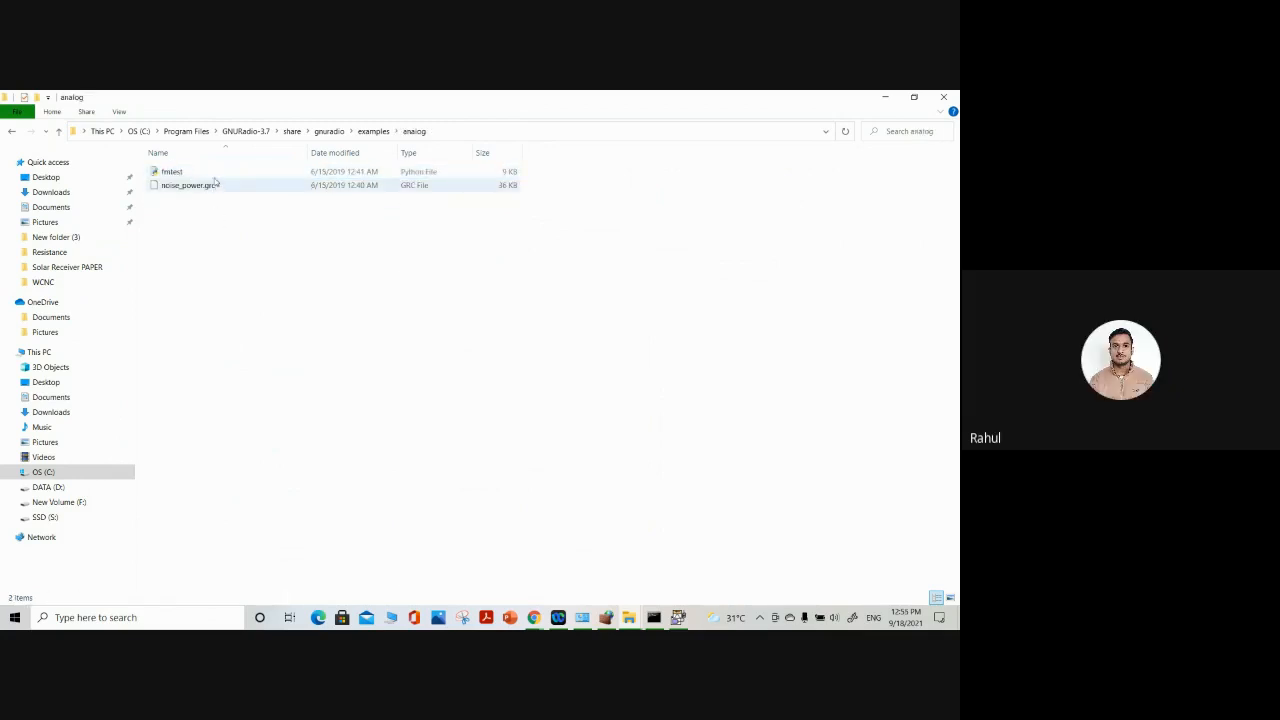
click(211, 175)
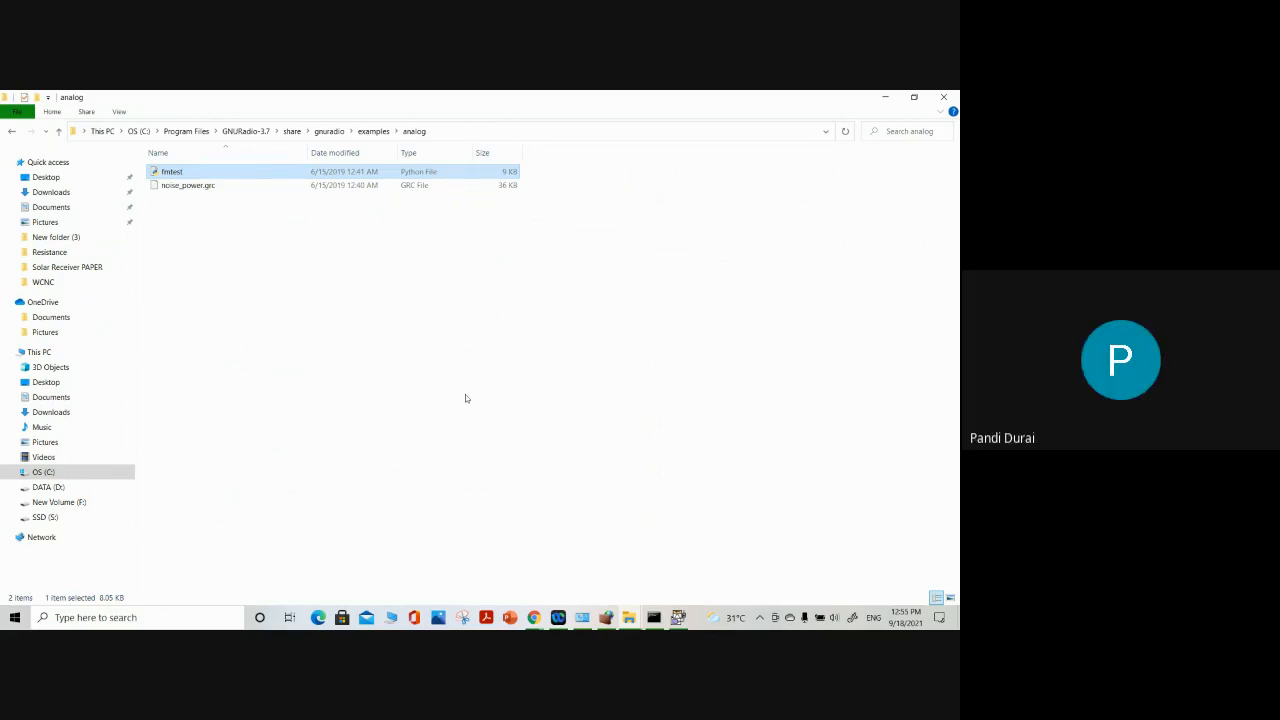
click(59, 133)
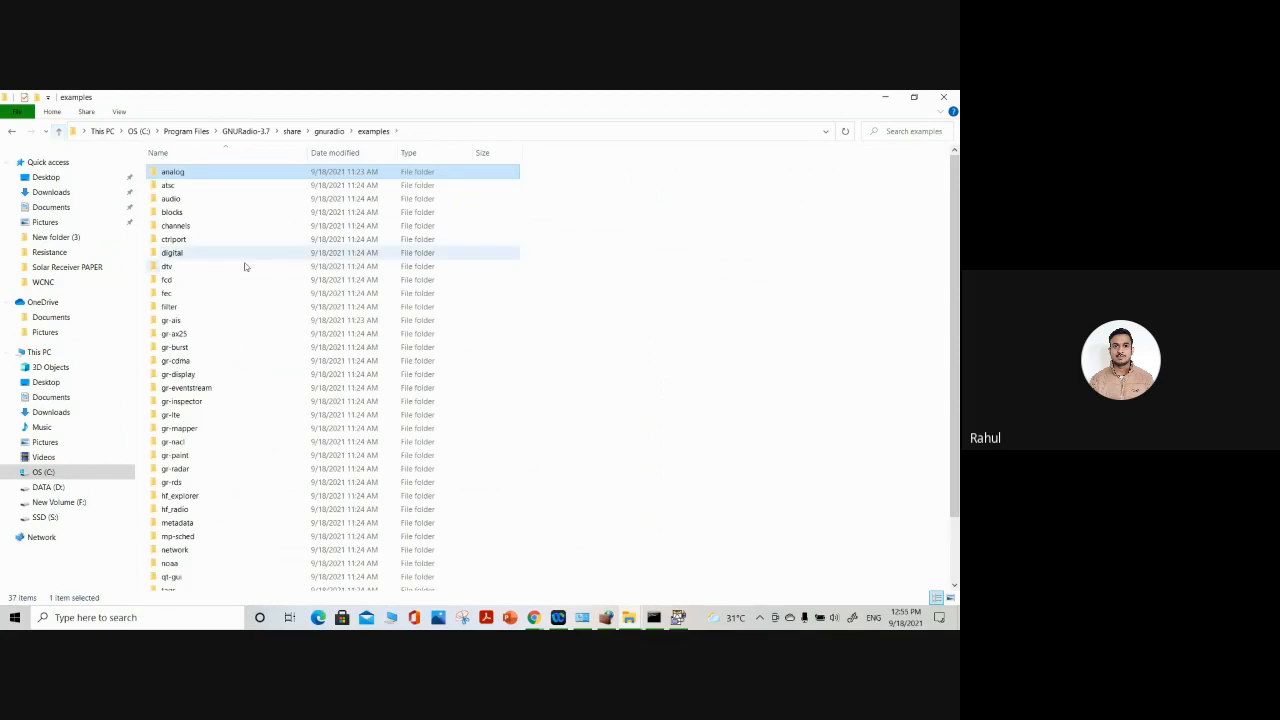
Switch back to GNU Radio Companion, highlight the missing-file error in the console and close the noise_power flow graph
click(681, 619)
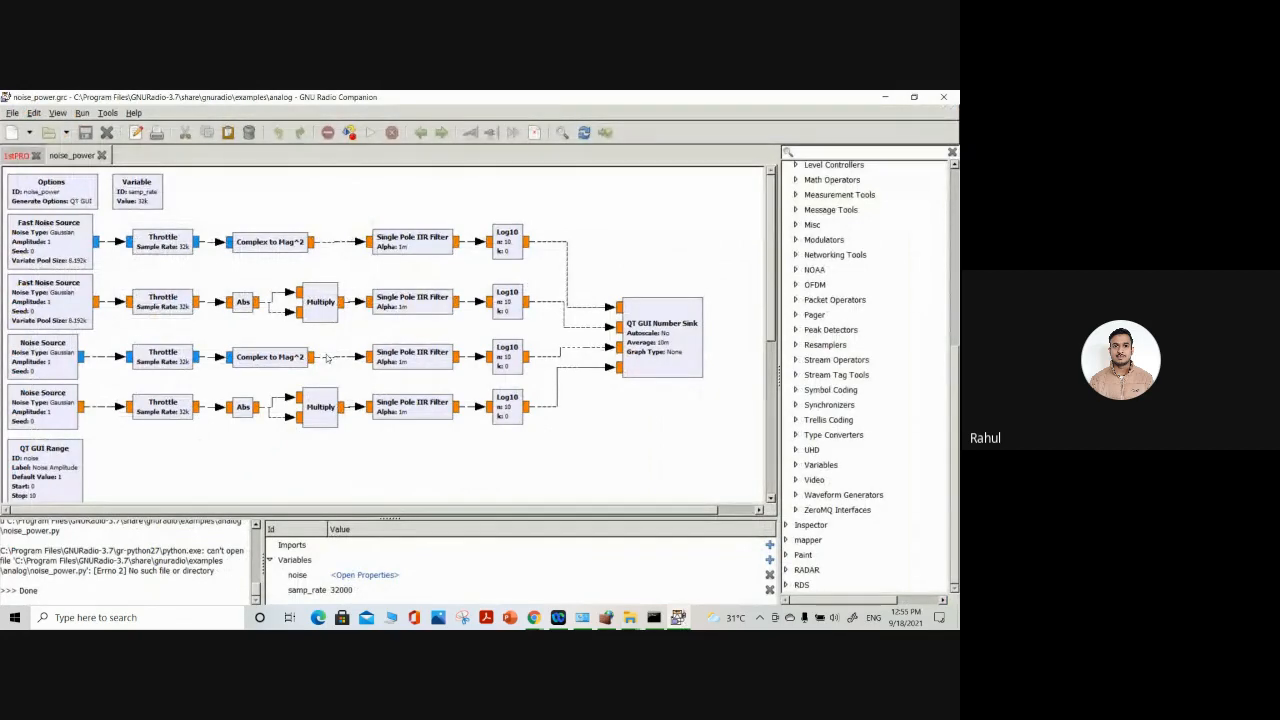
drag(133, 571, 217, 571)
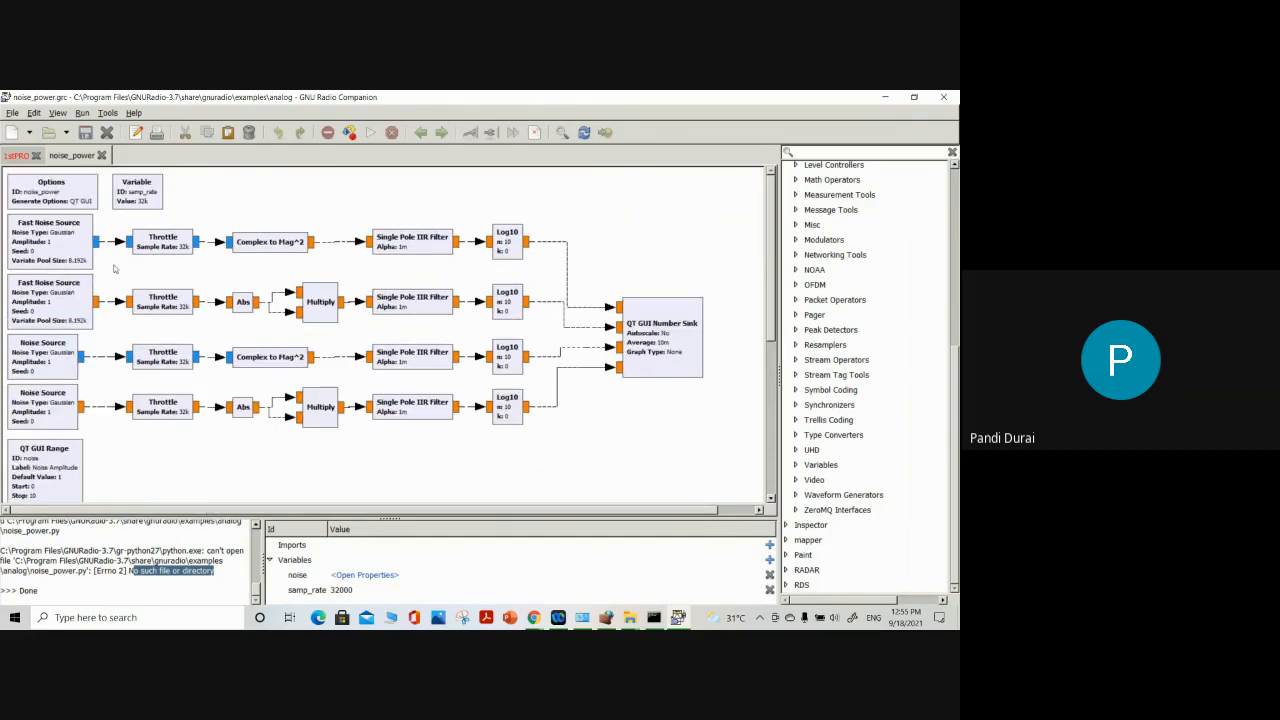
click(101, 156)
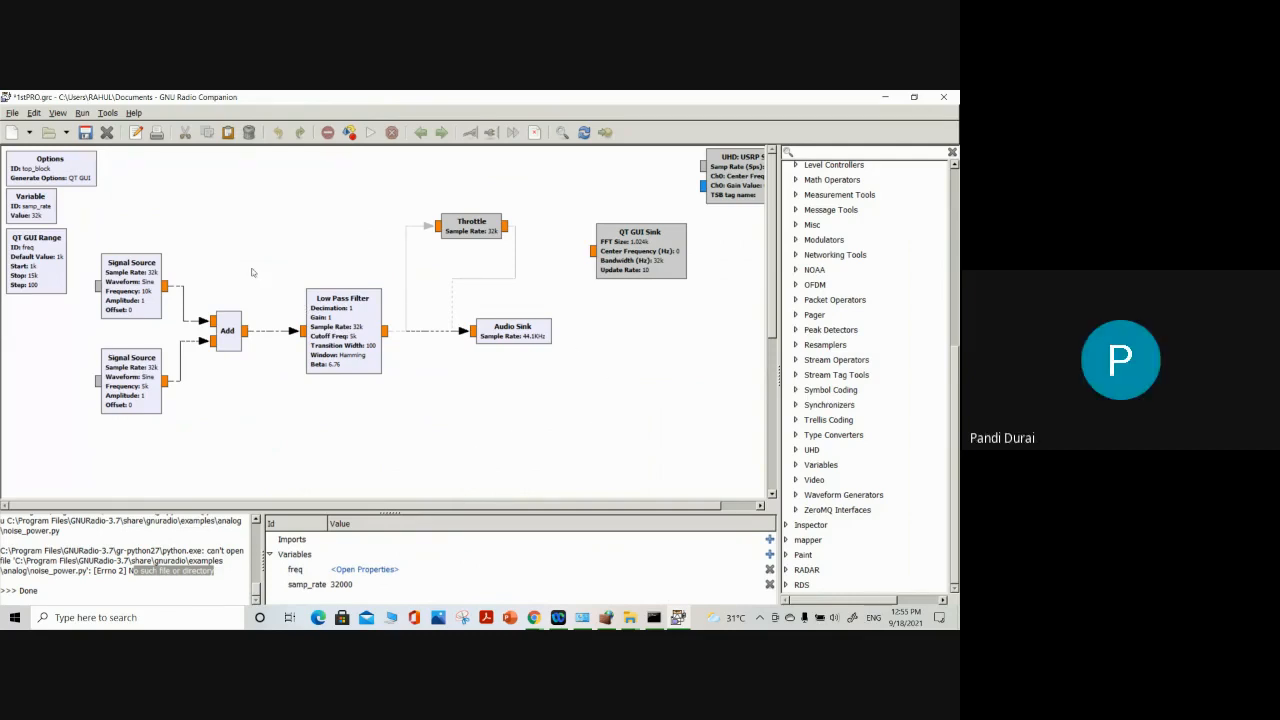
Move the 10k Signal Source and the Add block slightly down in the 1stPRO flow graph
drag(150, 281, 149, 302)
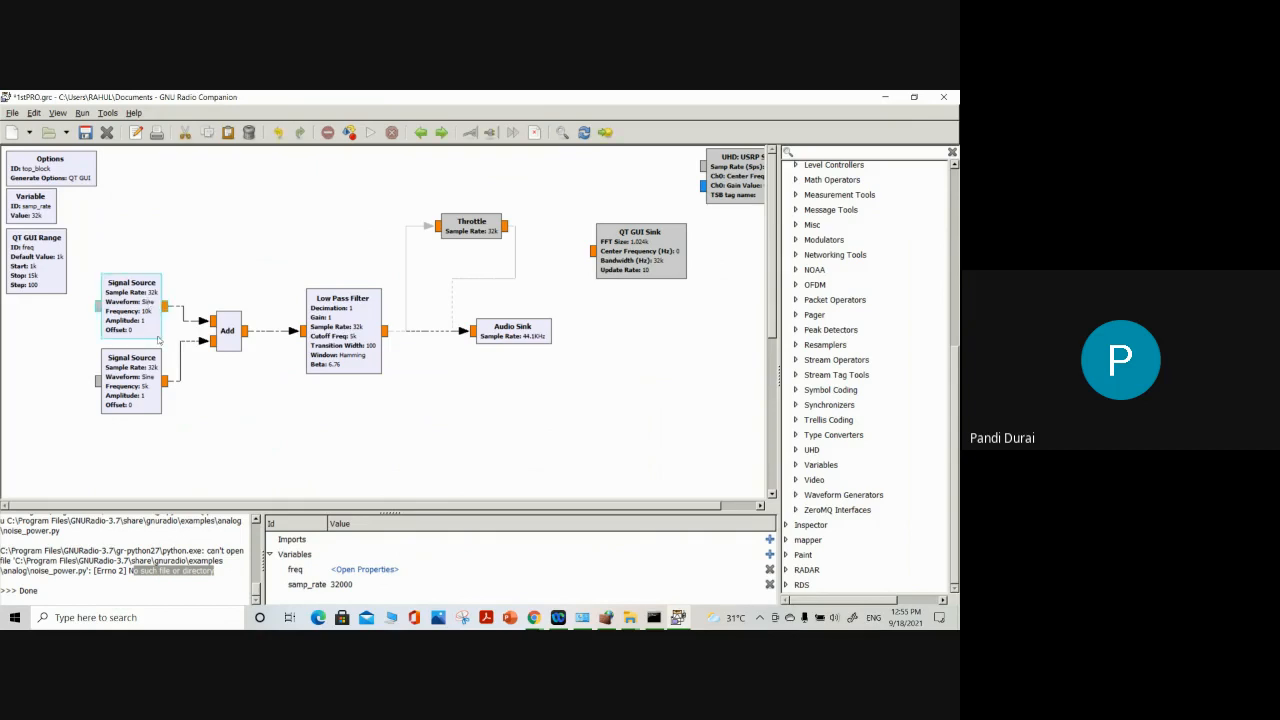
drag(217, 345, 211, 360)
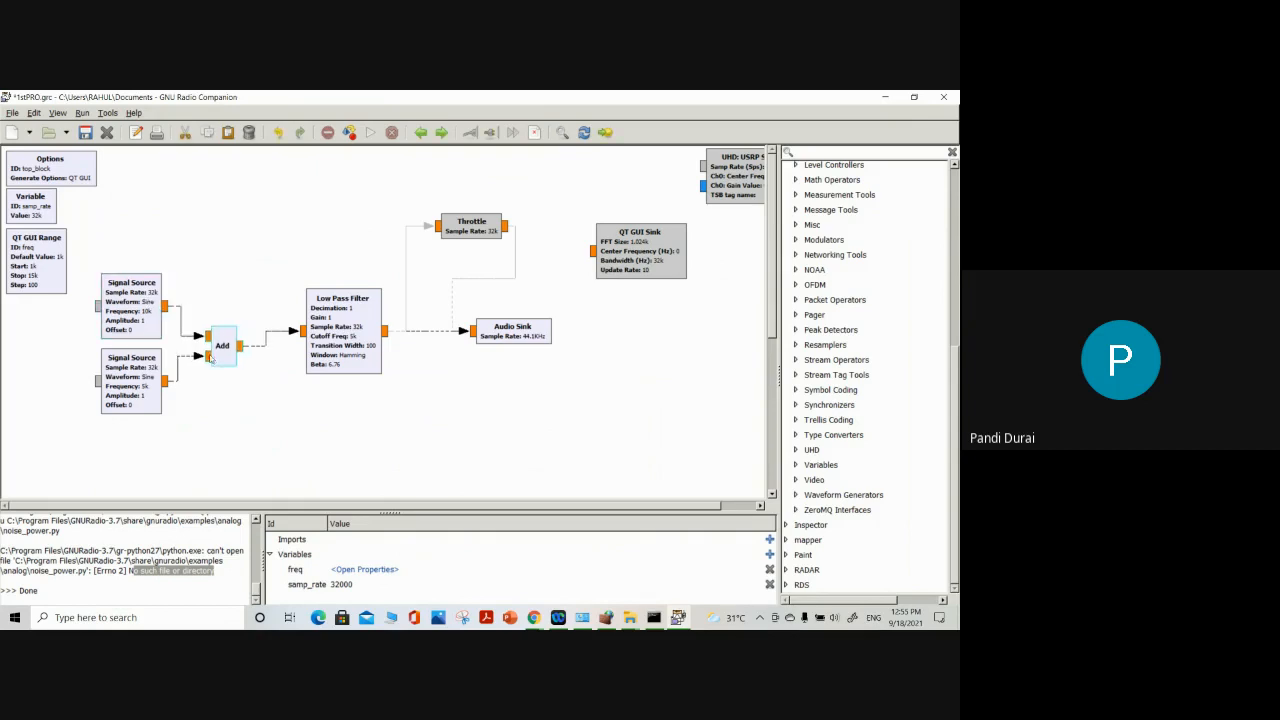
Delete the connection between the 5k Signal Source and the Add block and undo the deletion
click(177, 366)
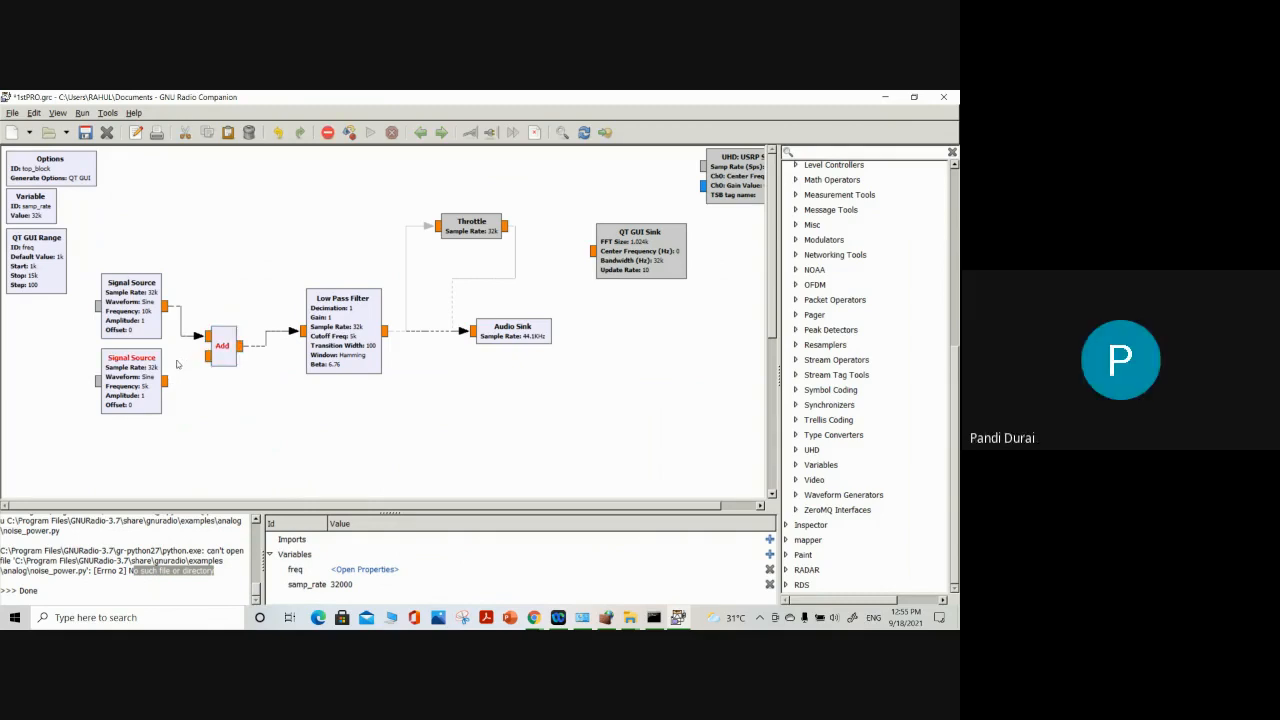
key(Delete)
key(ctrl+z)
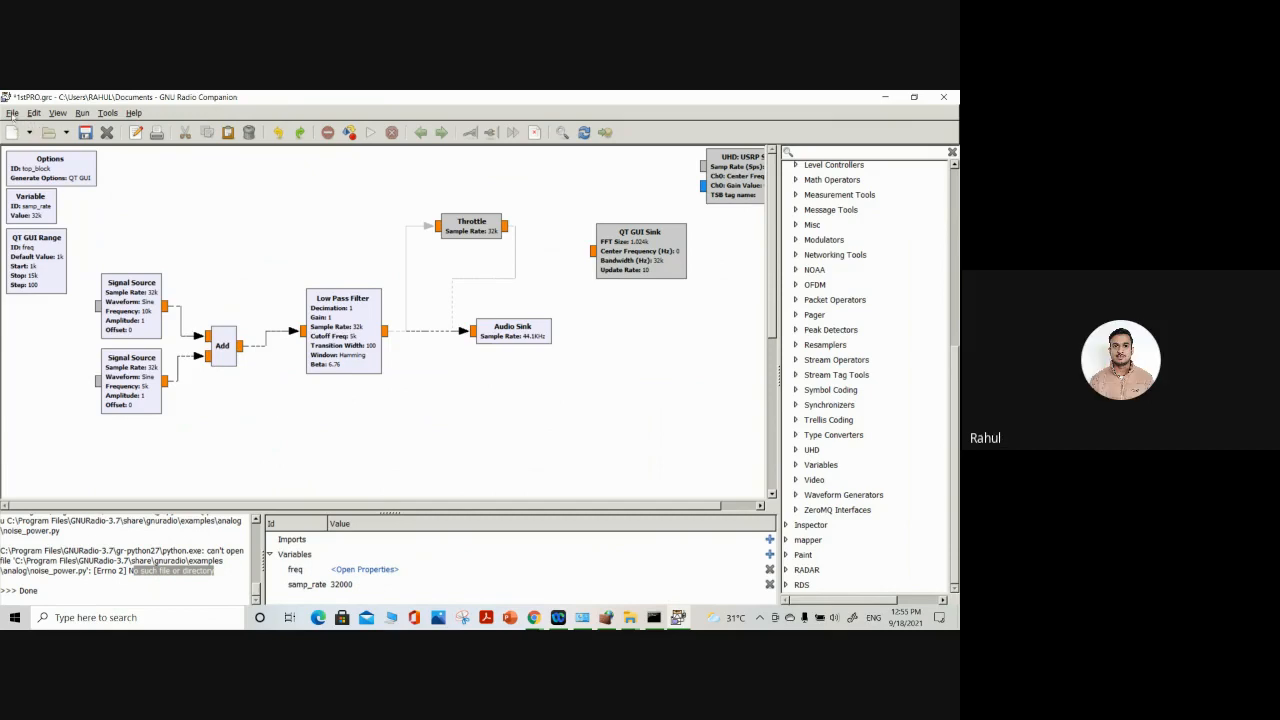
click(12, 113)
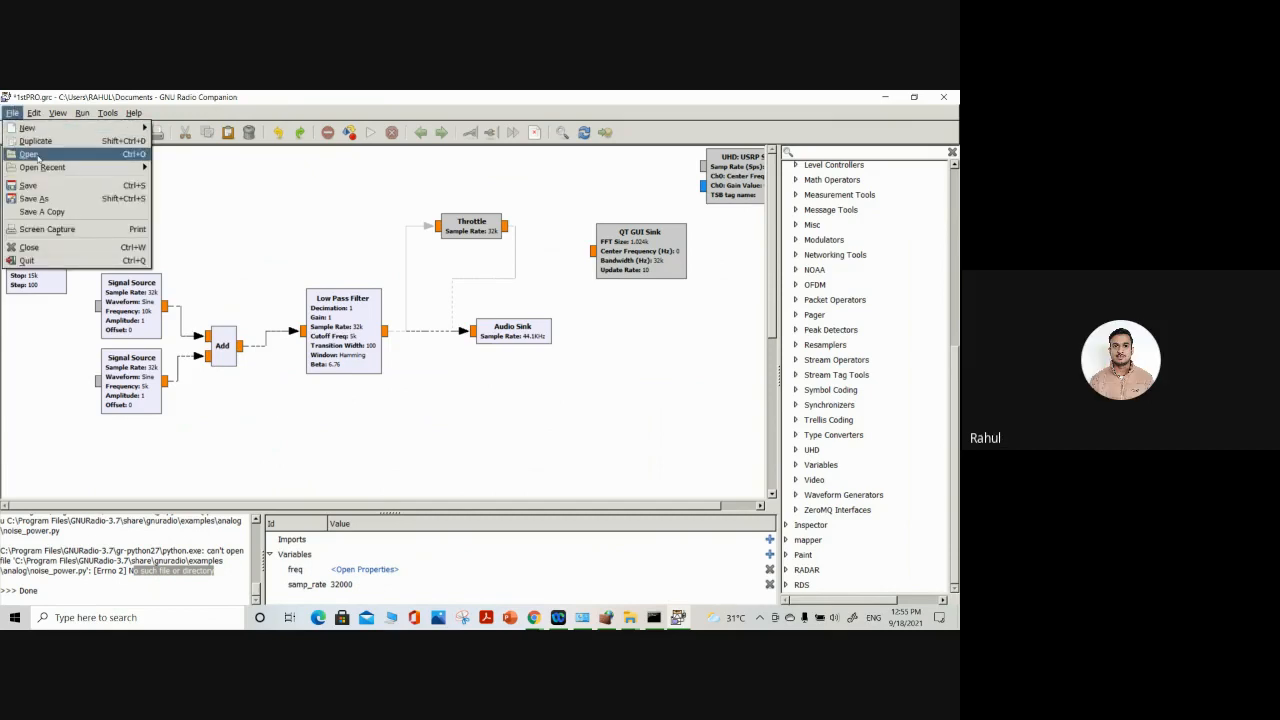
click(30, 154)
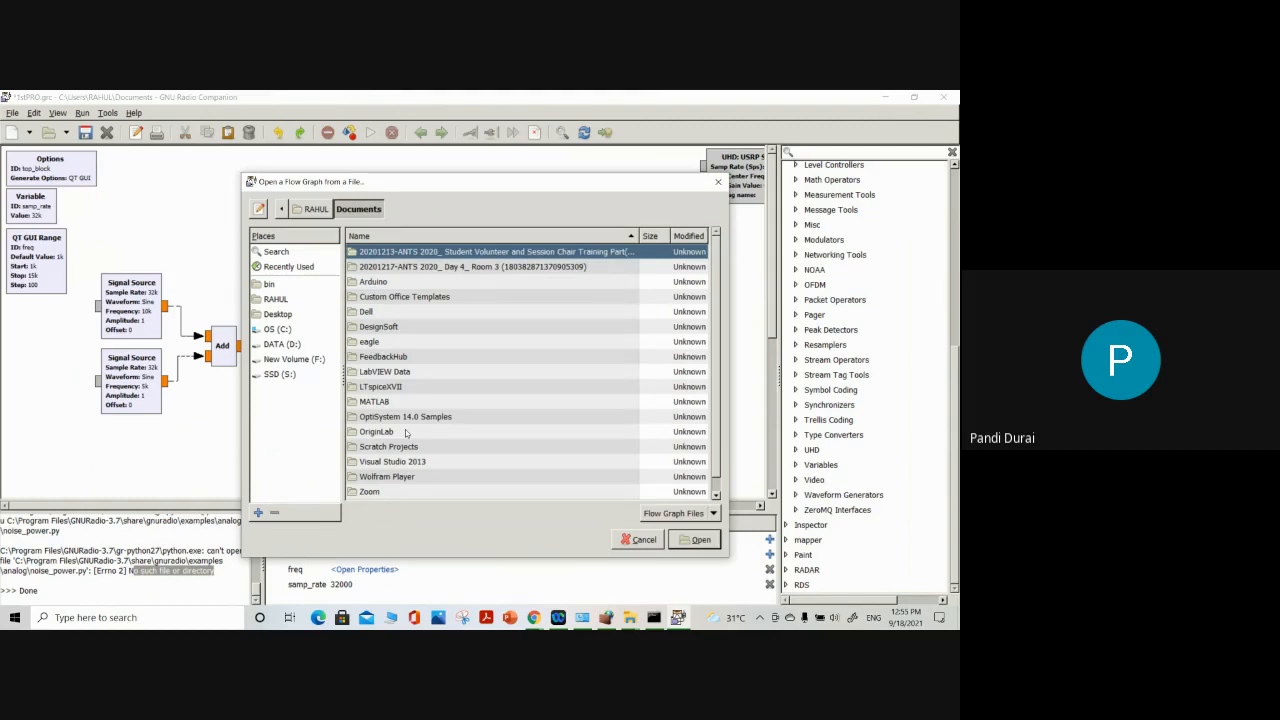
click(718, 182)
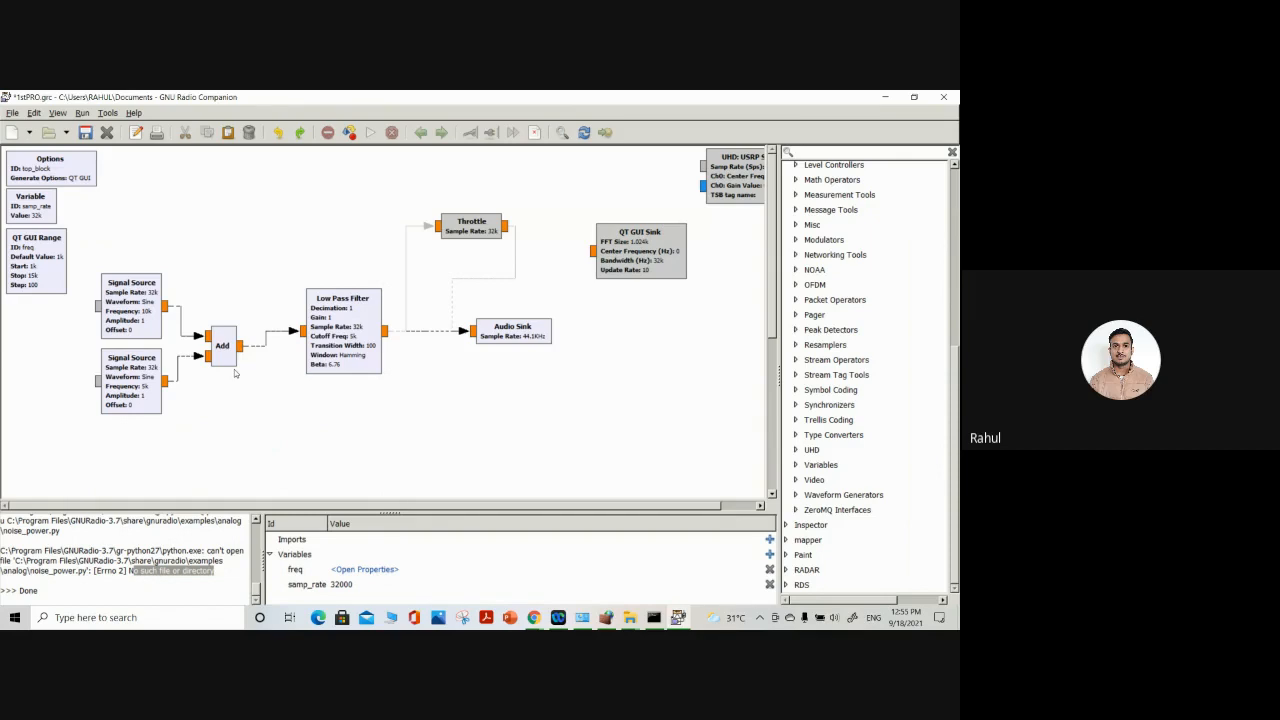
Start opening a flow graph and browse to Program Files\GNURadio-3.7\share\gnuradio\examples on the C: drive
click(14, 113)
click(22, 141)
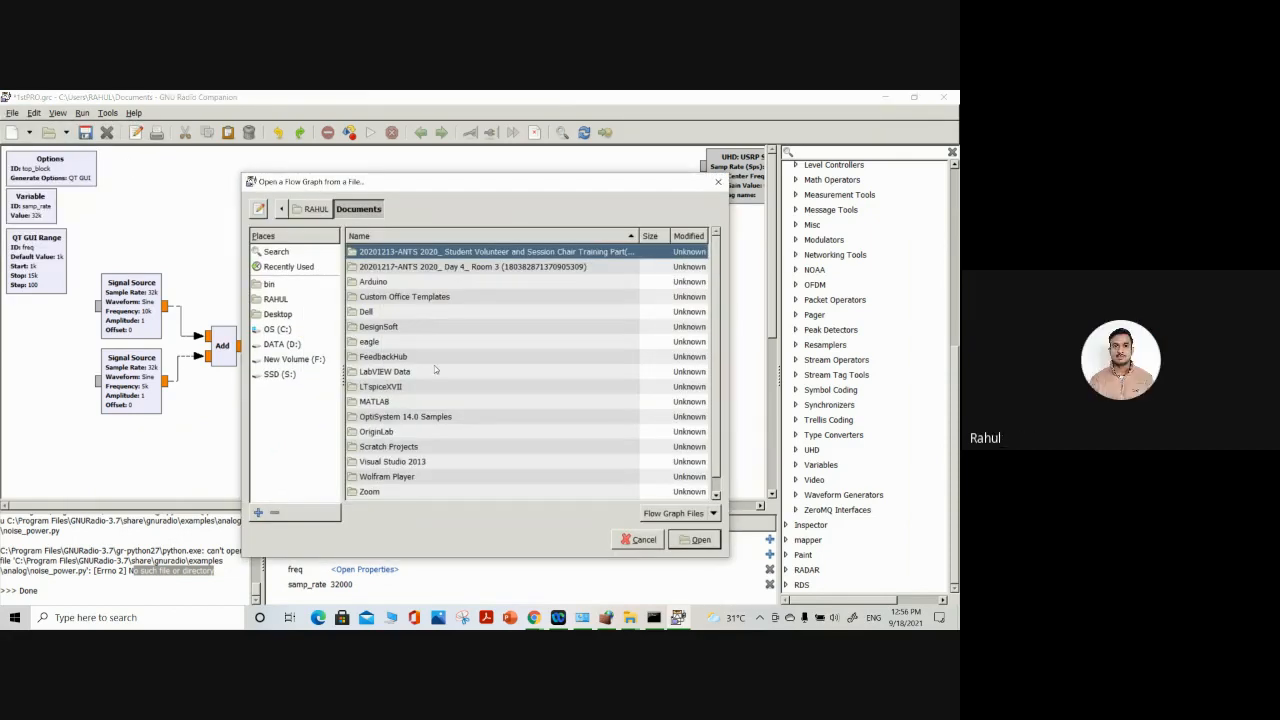
scroll(434, 365, down, 1)
scroll(408, 420, up, 1)
click(280, 329)
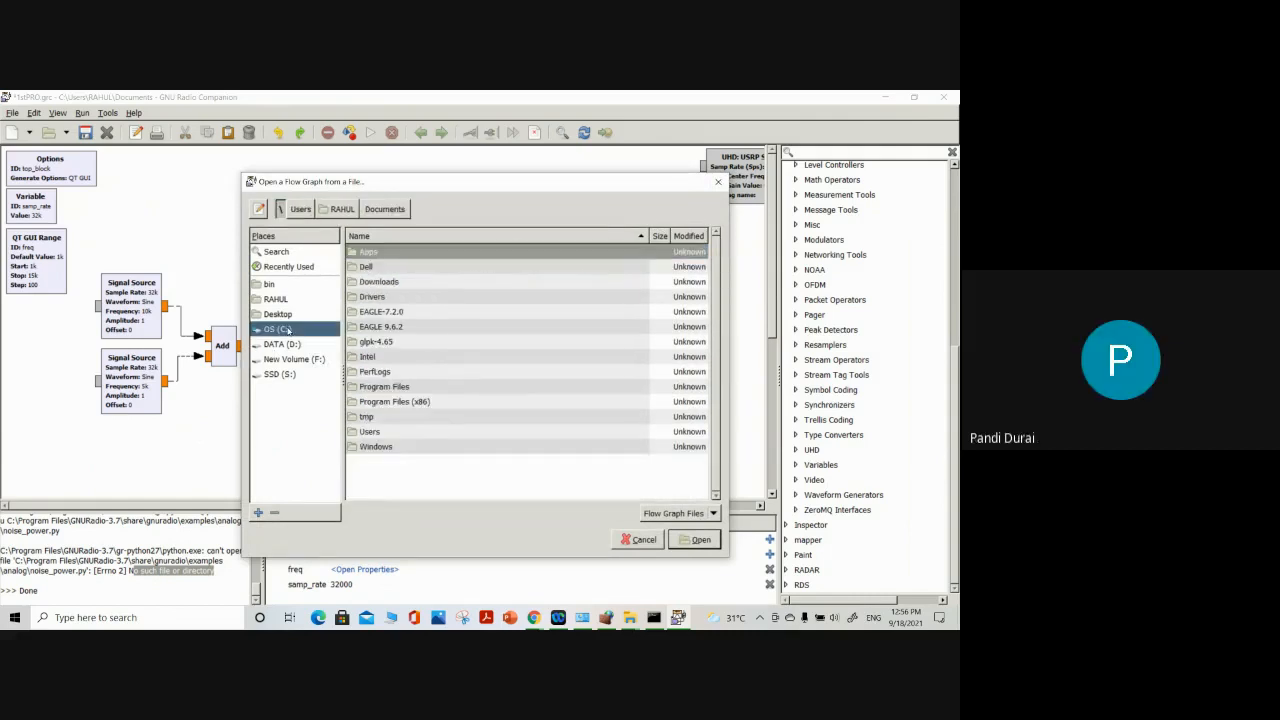
double_click(405, 388)
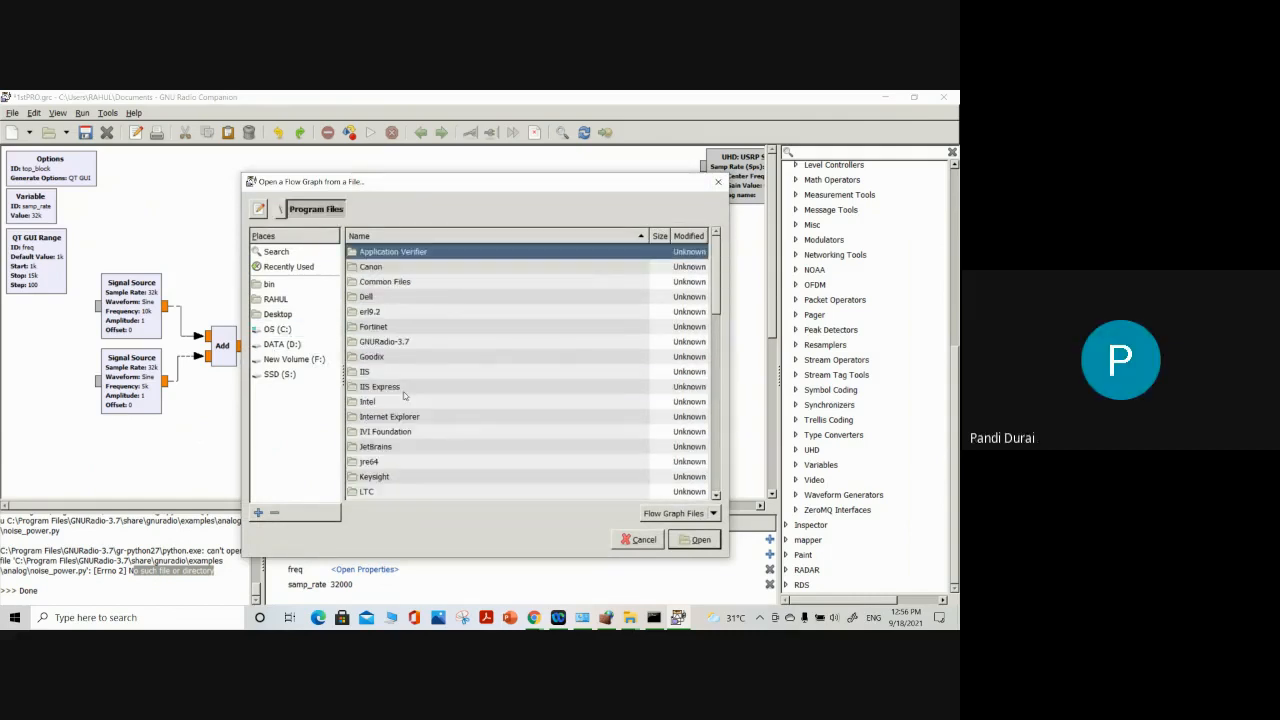
double_click(382, 341)
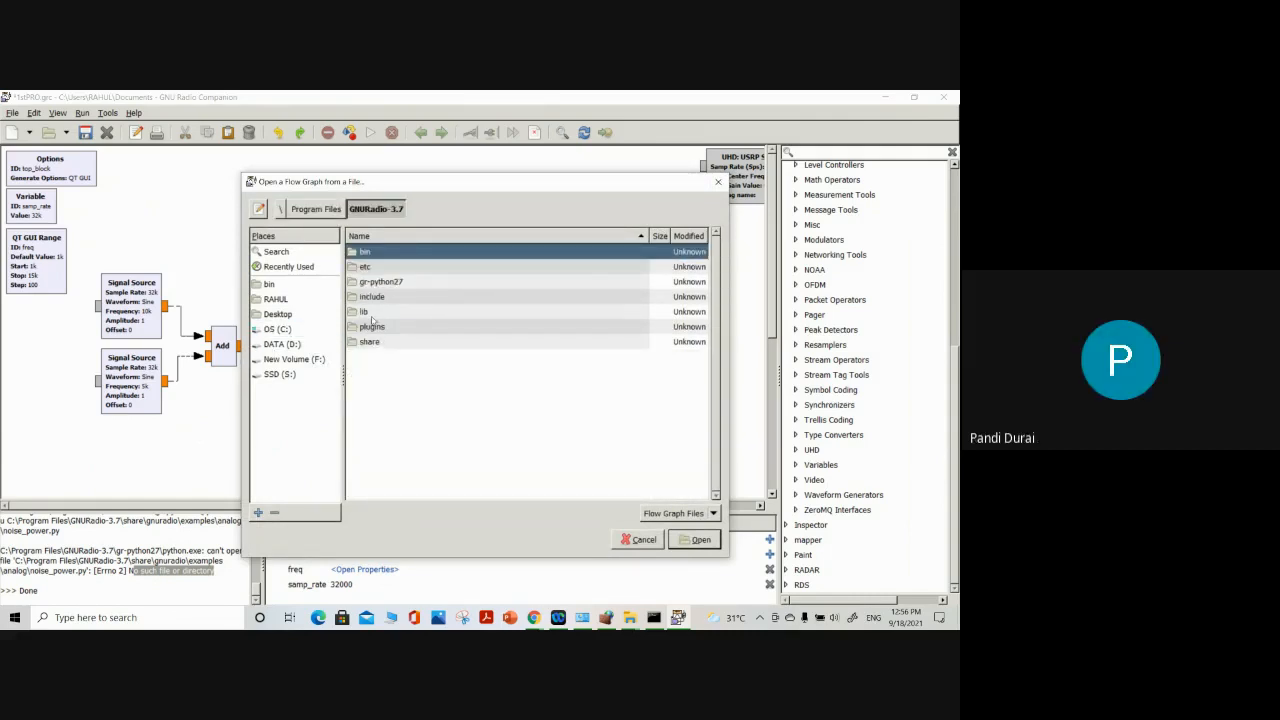
double_click(370, 342)
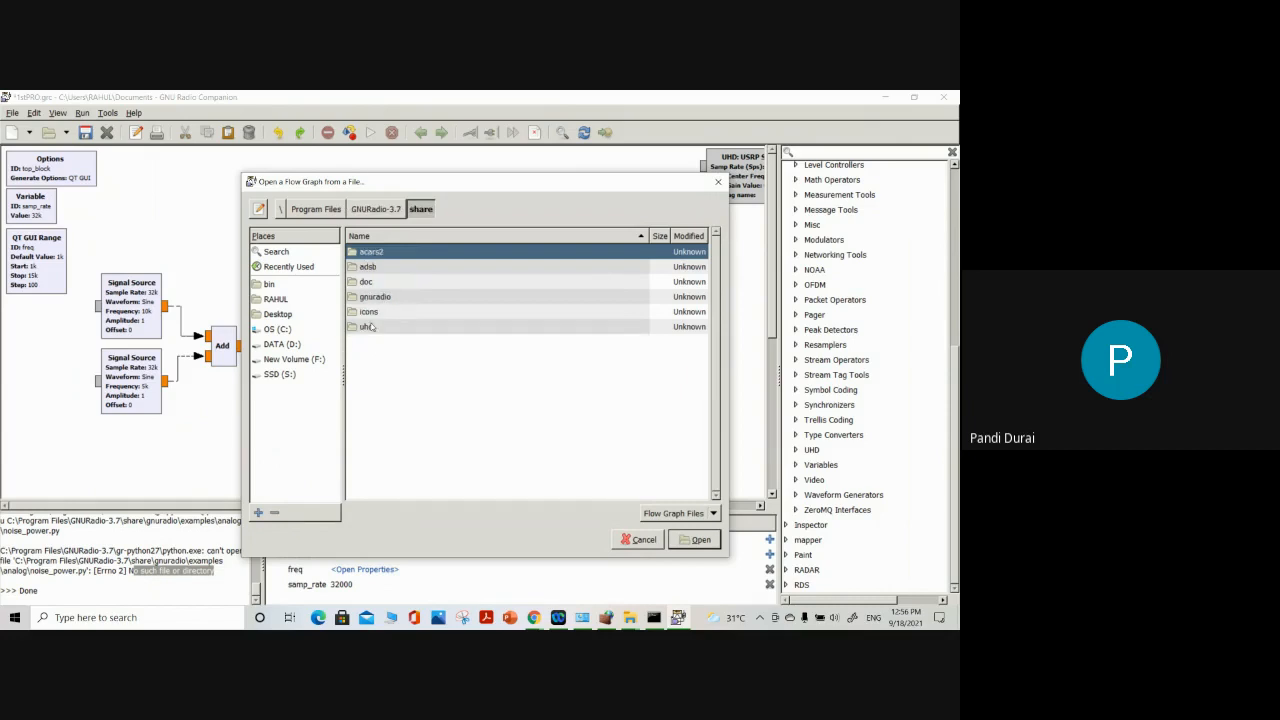
double_click(374, 297)
double_click(377, 252)
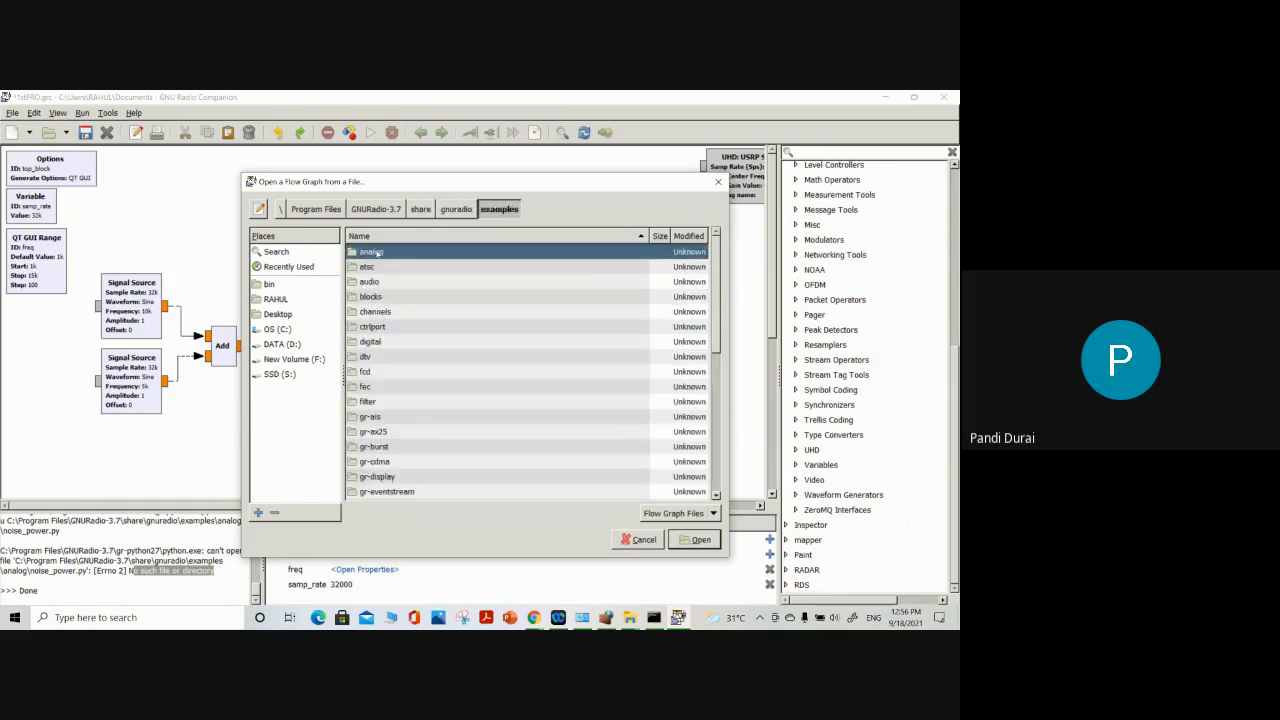
Check the analog examples folder and open the dial_tone.grc flow graph from the audio folder
double_click(375, 251)
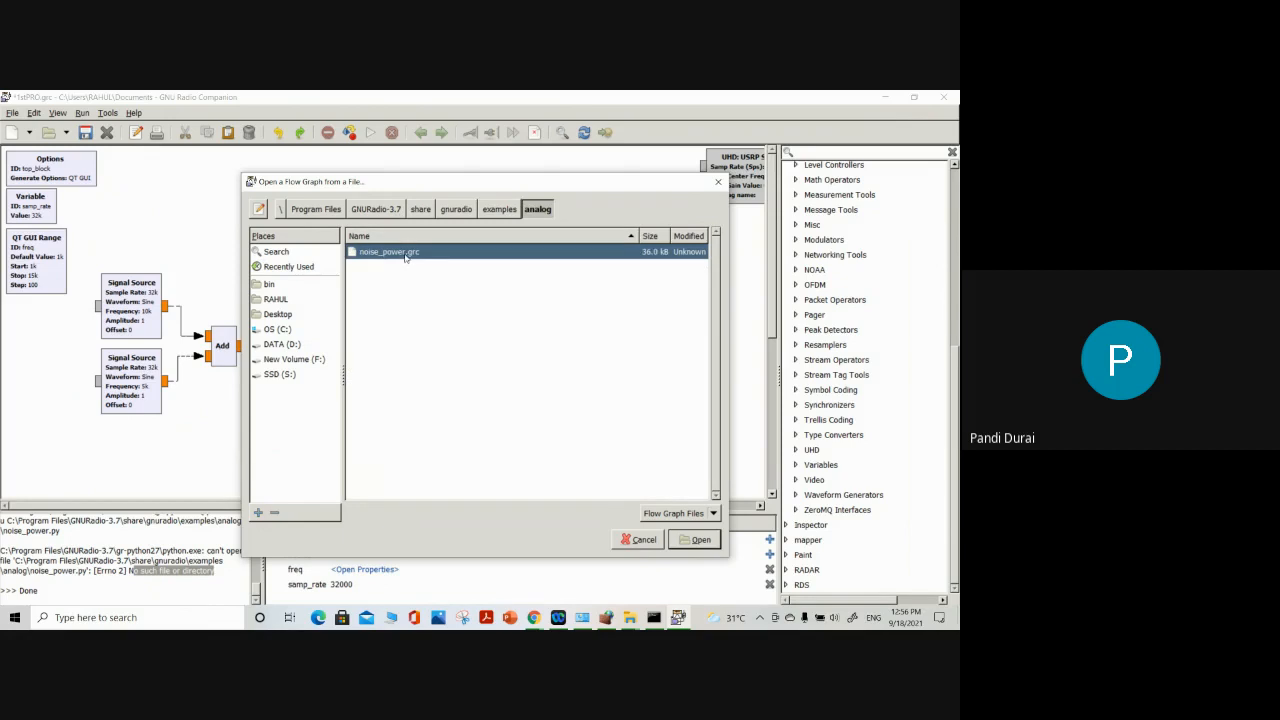
click(499, 209)
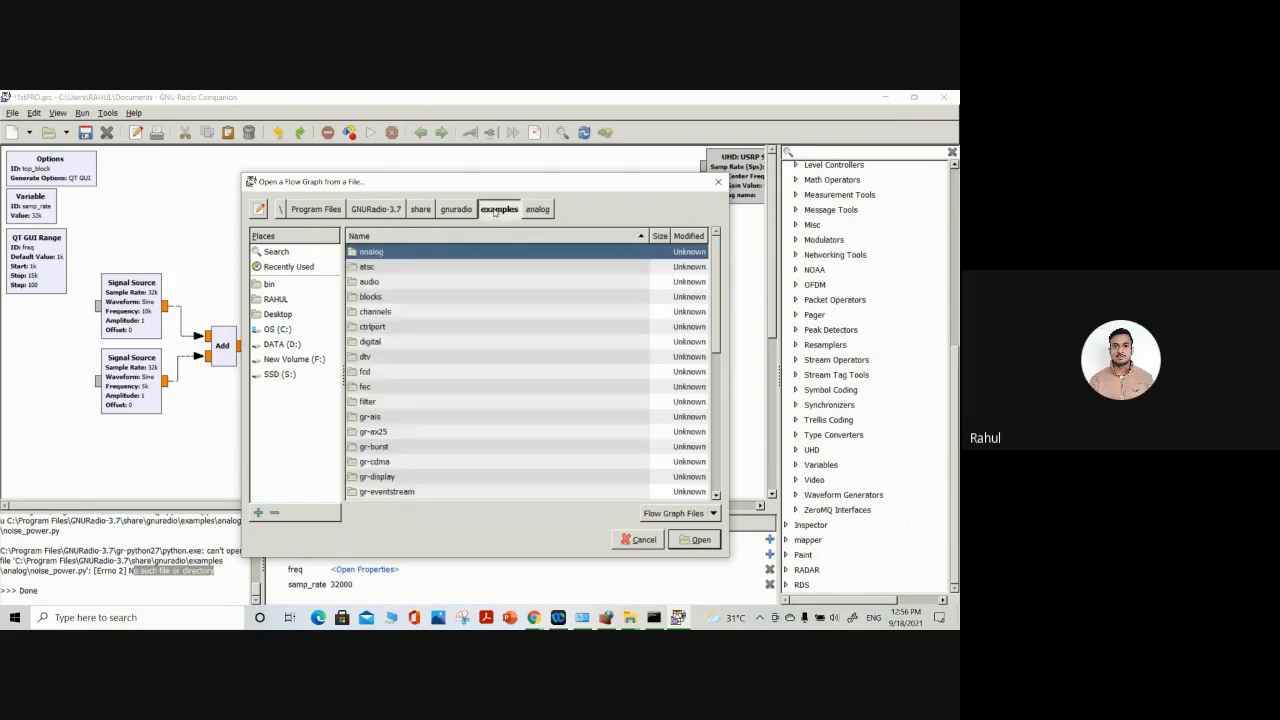
double_click(380, 281)
click(396, 270)
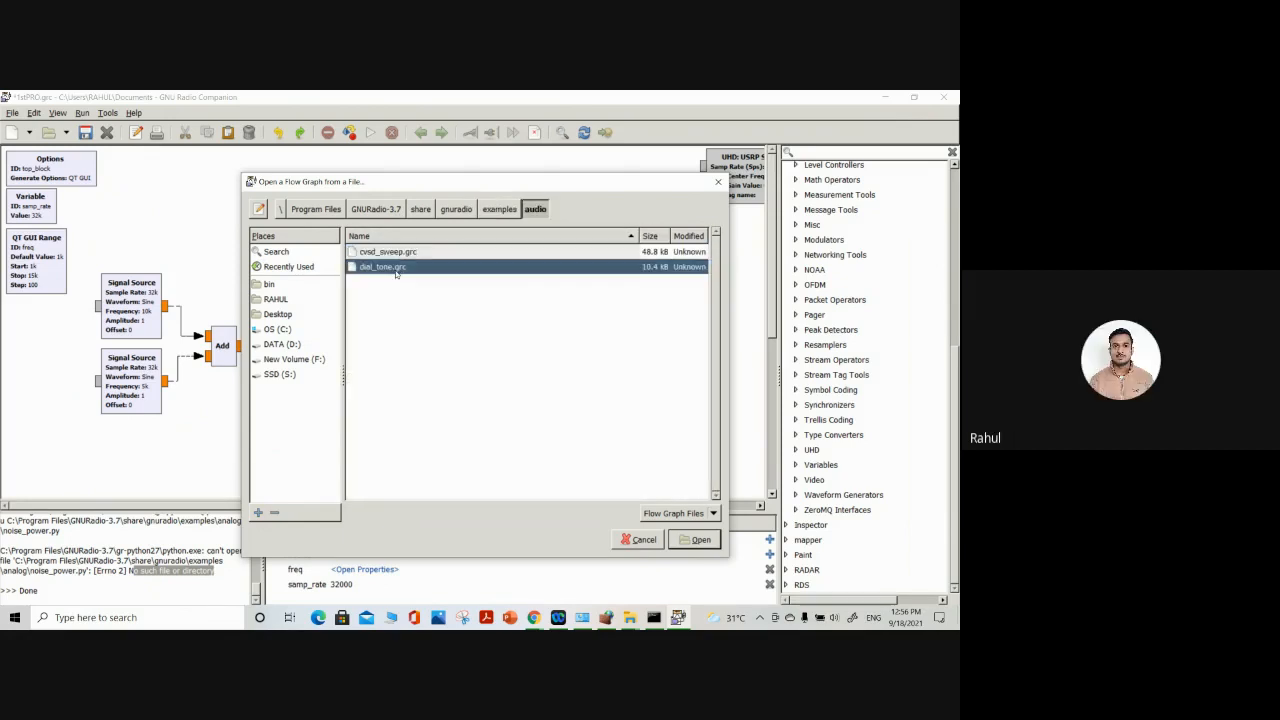
click(701, 540)
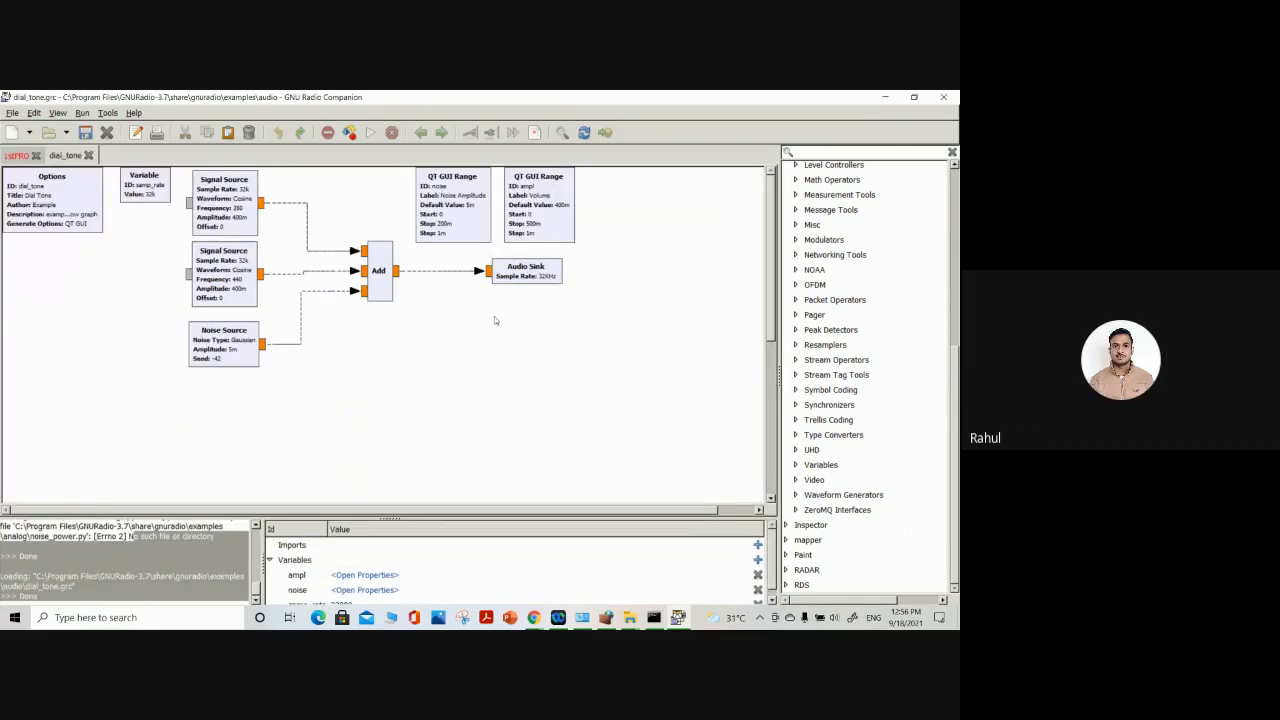
Execute the dial_tone flow graph and bring its GNU Radio Companion window back to the front
click(370, 132)
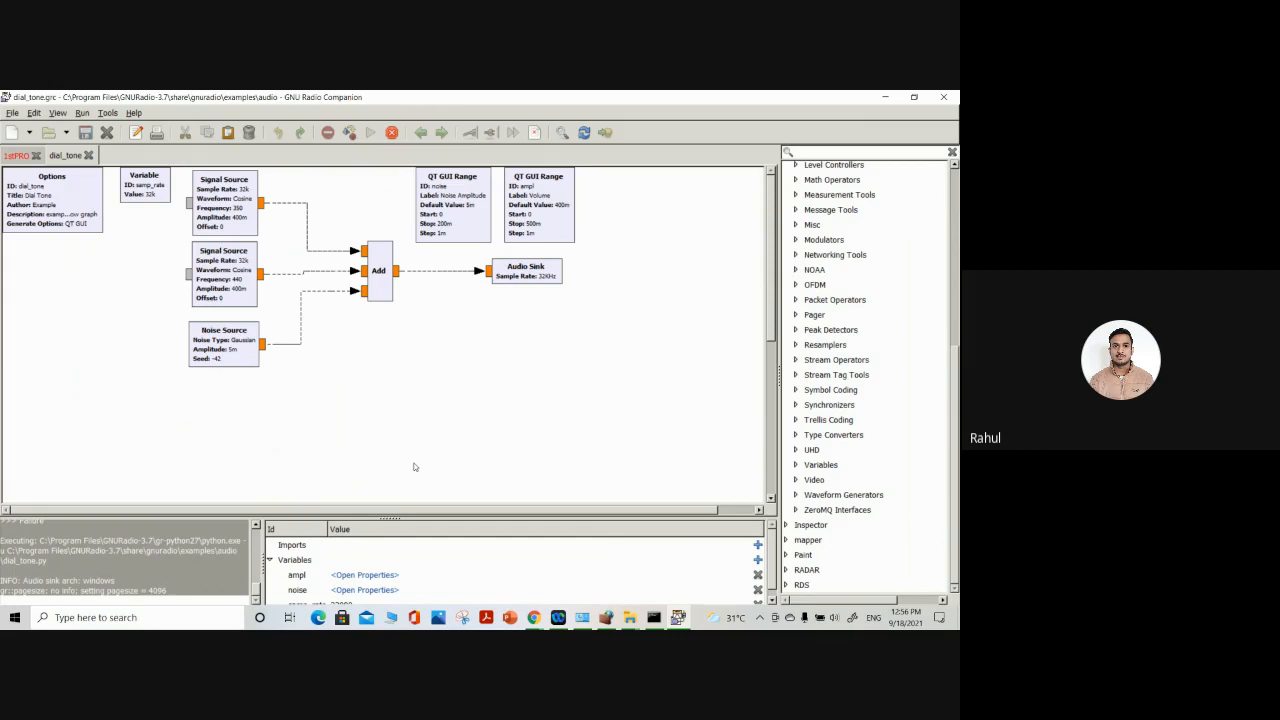
click(679, 622)
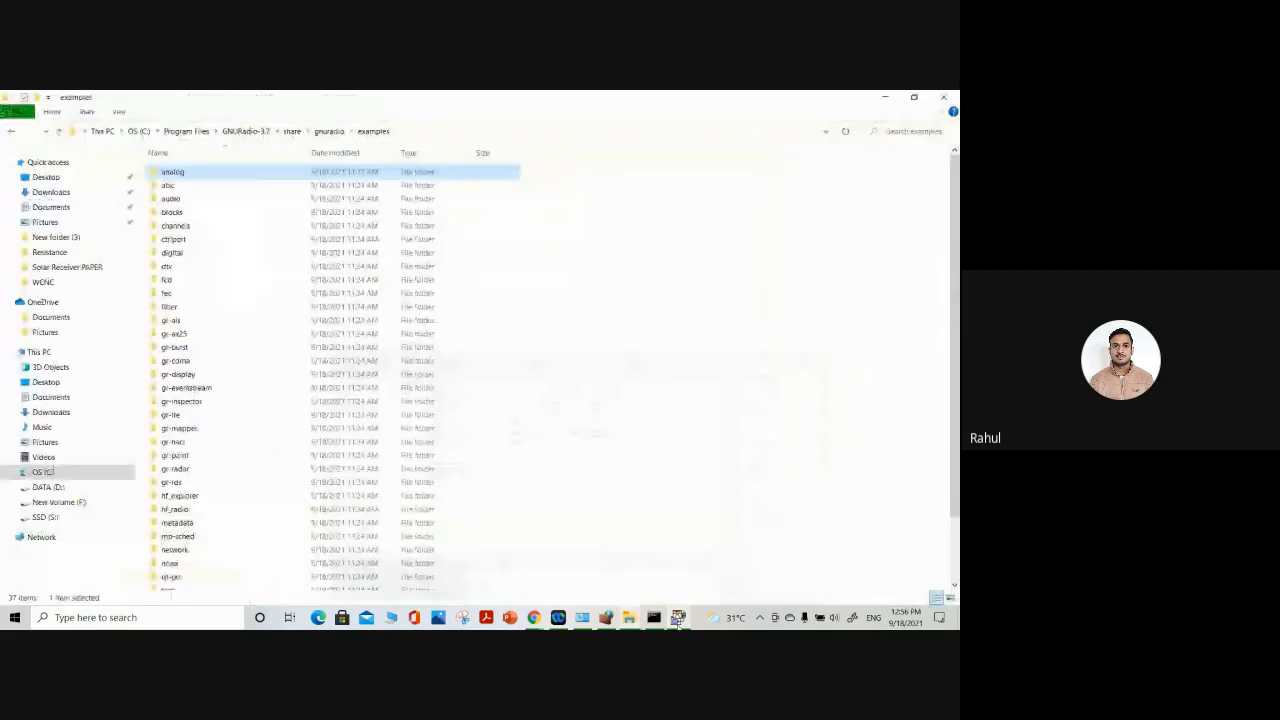
click(679, 622)
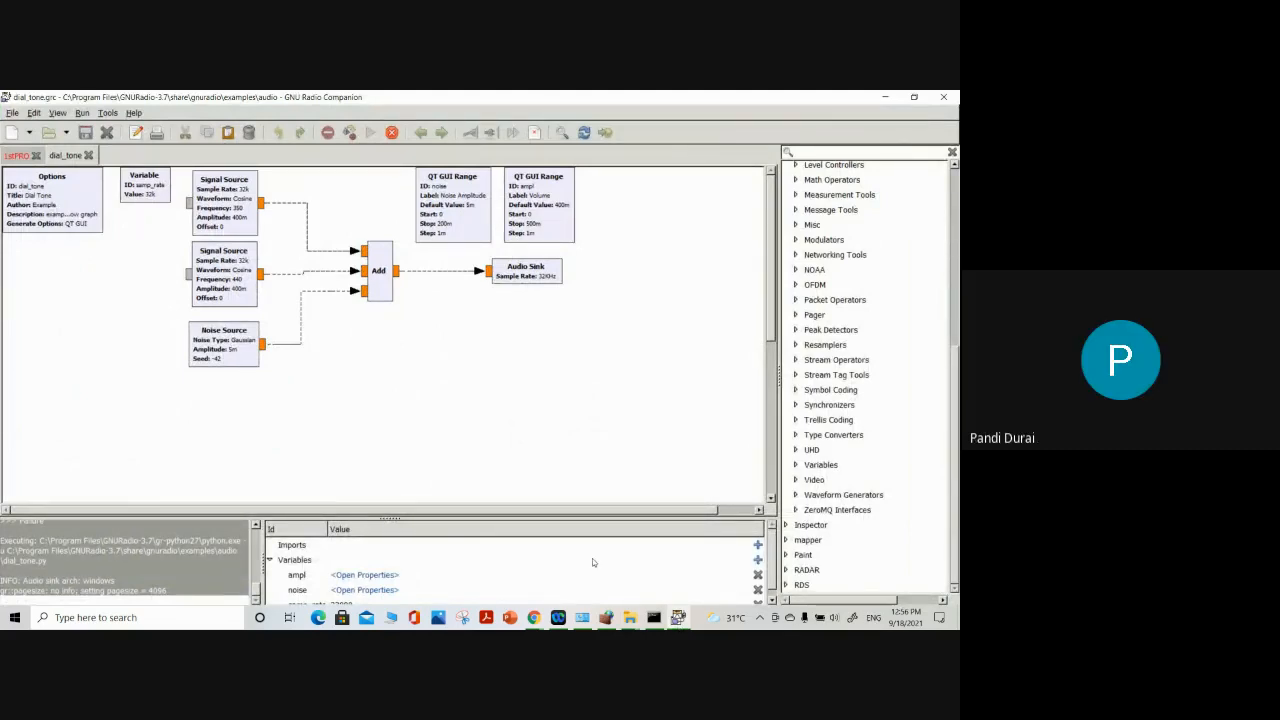
Switch to the Google Meet call in Chrome and stop presenting the screen
click(533, 617)
click(457, 582)
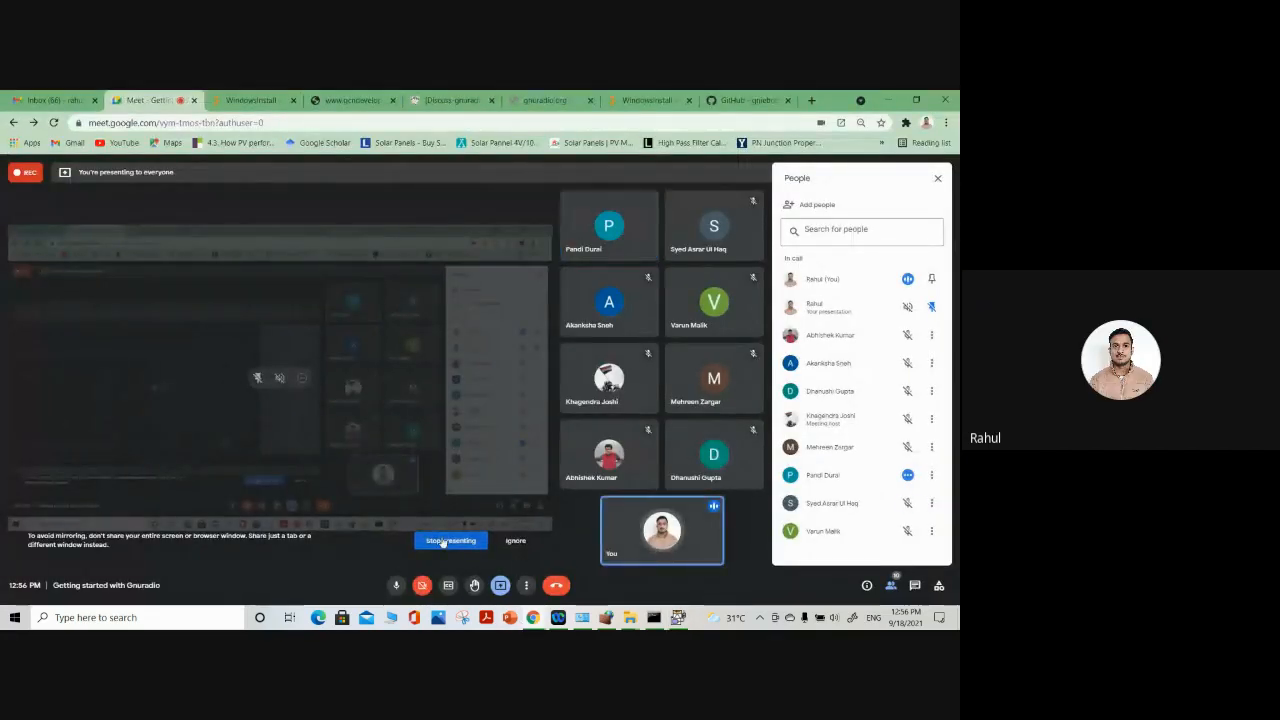
click(443, 541)
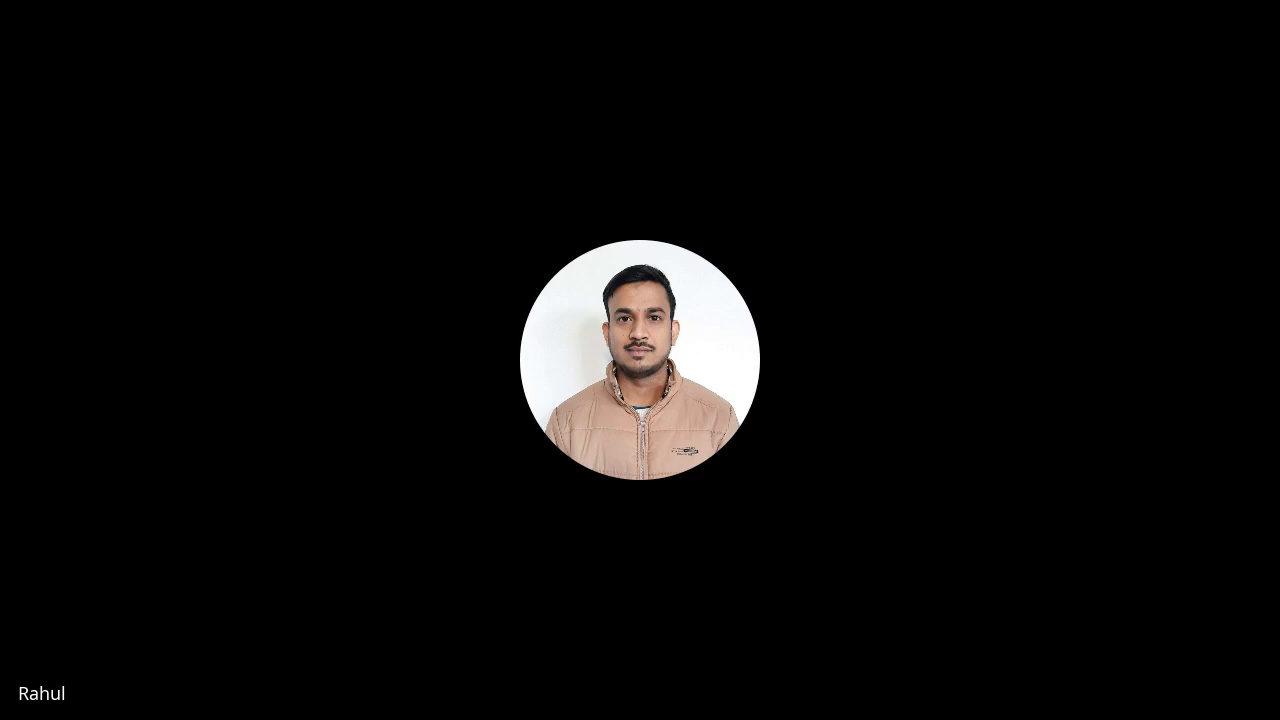
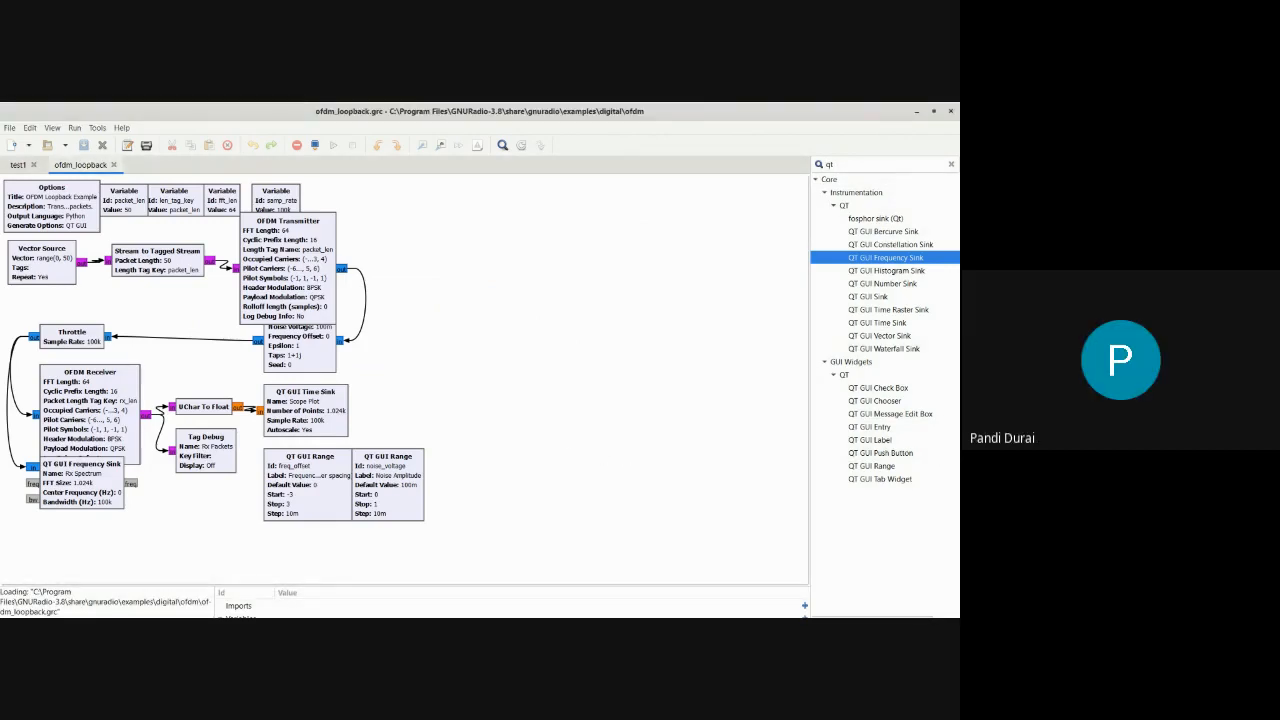
Spread out the OFDM Transmitter, Channel Model and both QT GUI Range blocks so they no longer crowd their neighbours
drag(289, 270, 413, 250)
drag(294, 355, 572, 341)
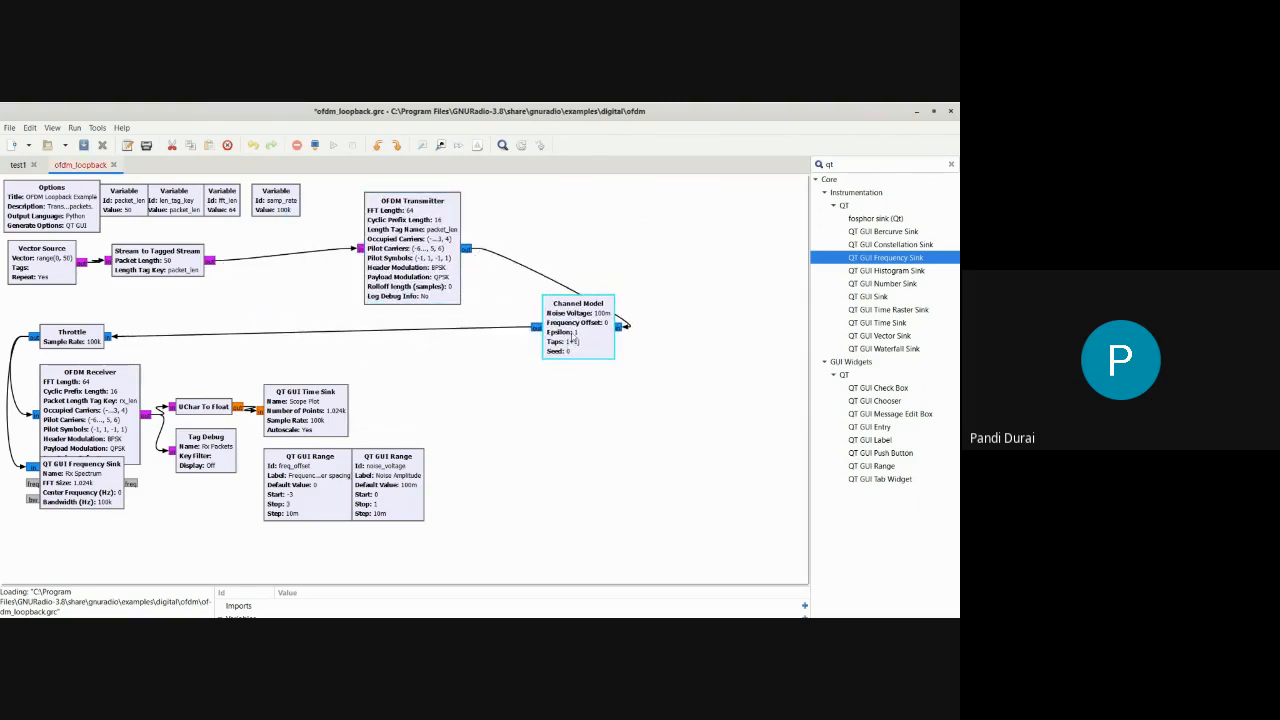
drag(351, 487, 648, 444)
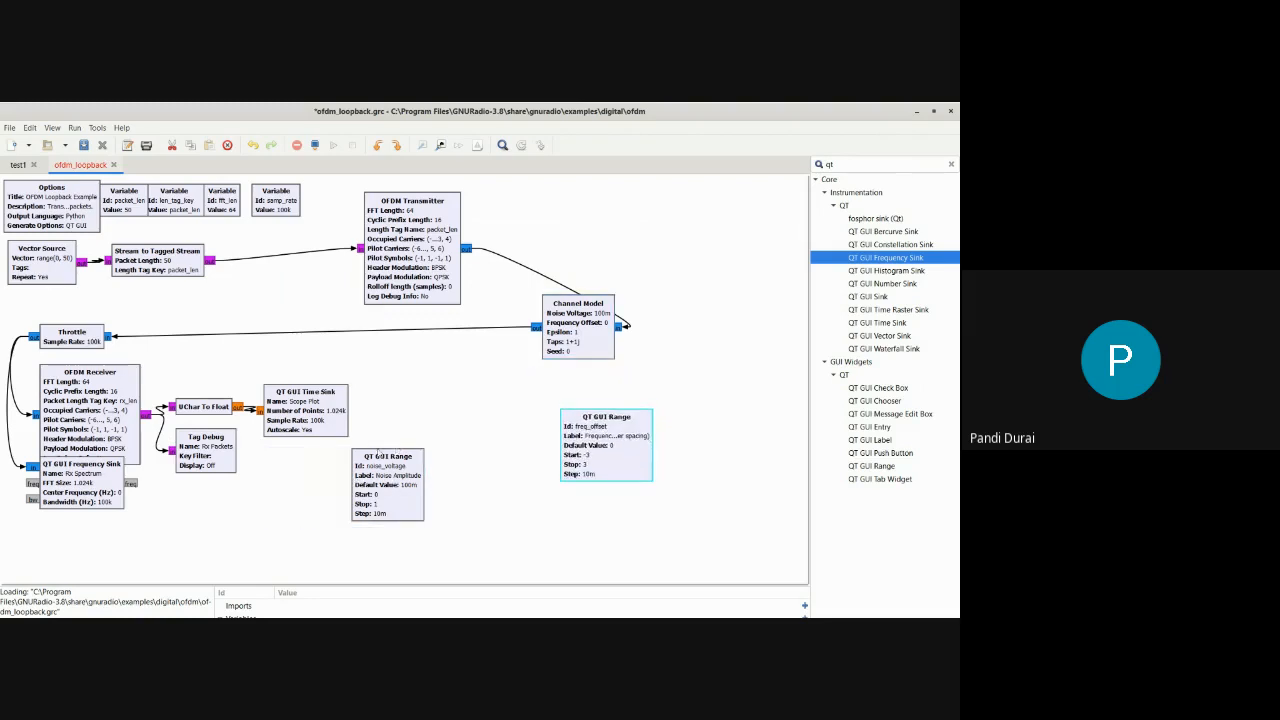
drag(392, 500, 508, 506)
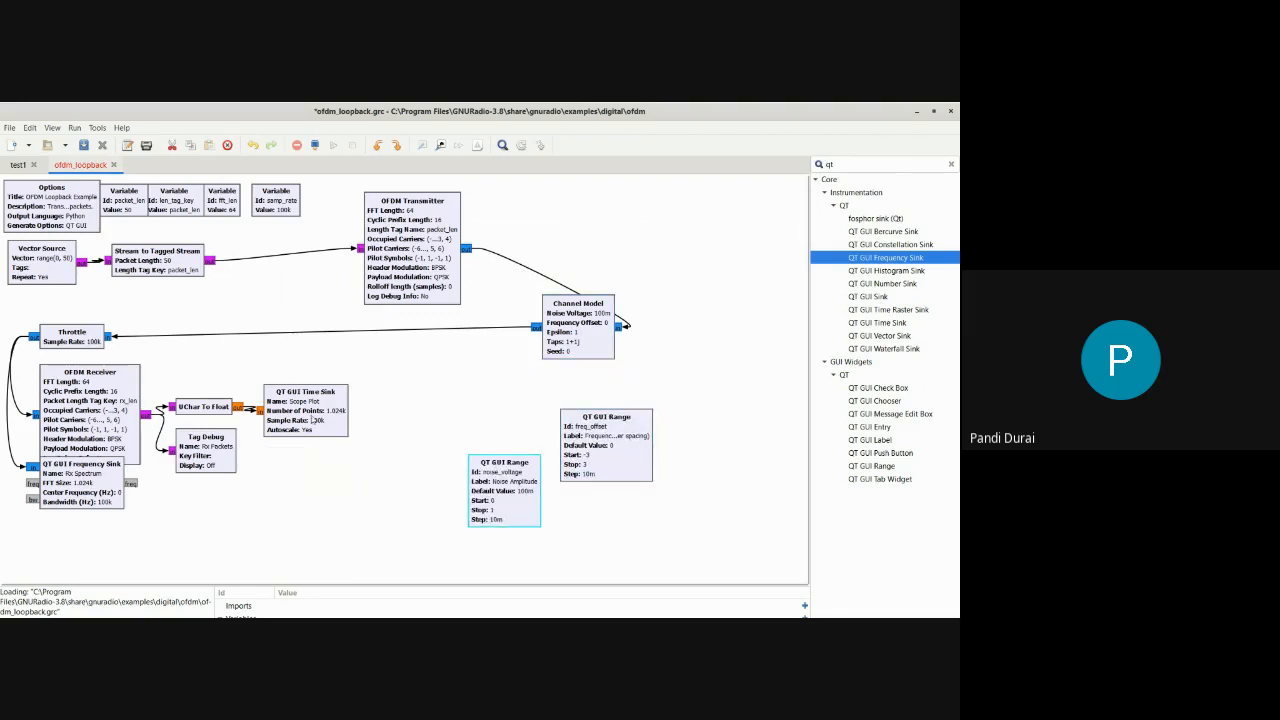
Space out the receiver-side blocks and both plot sinks, and shift Stream to Tagged Stream away from the Vector Source
drag(313, 420, 448, 393)
drag(108, 420, 256, 388)
drag(205, 445, 275, 455)
drag(93, 505, 108, 535)
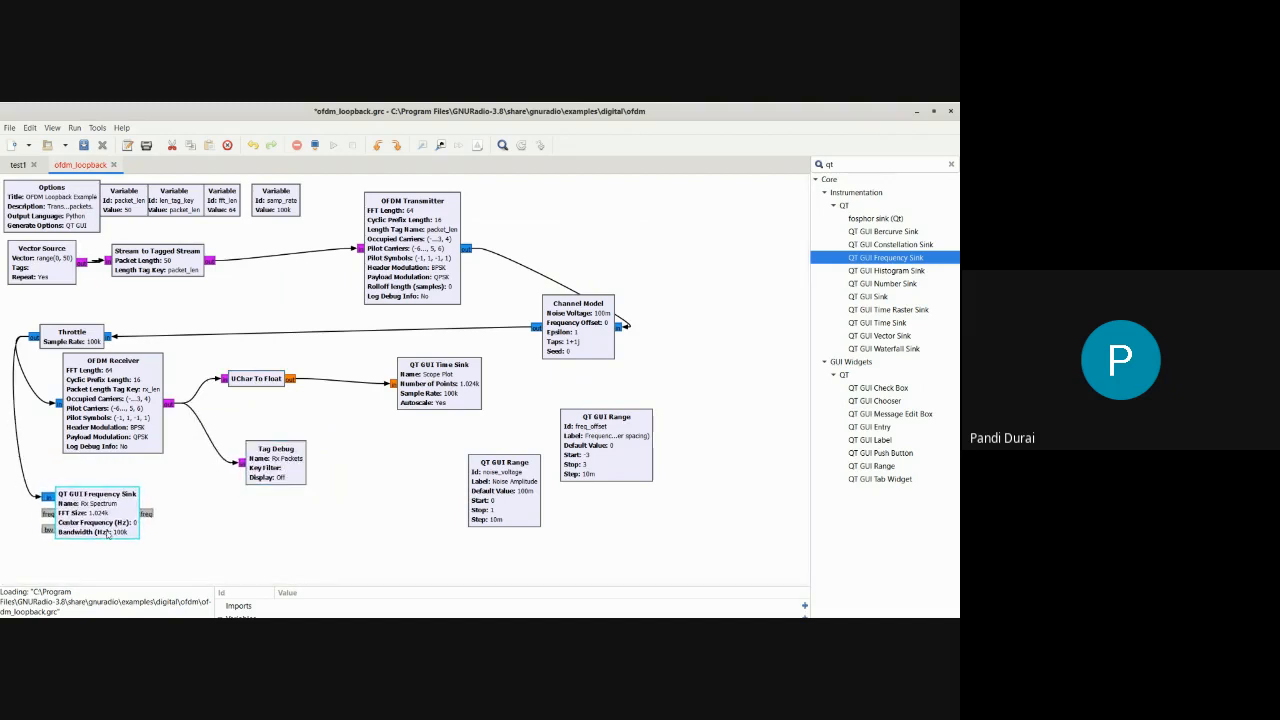
drag(164, 266, 215, 262)
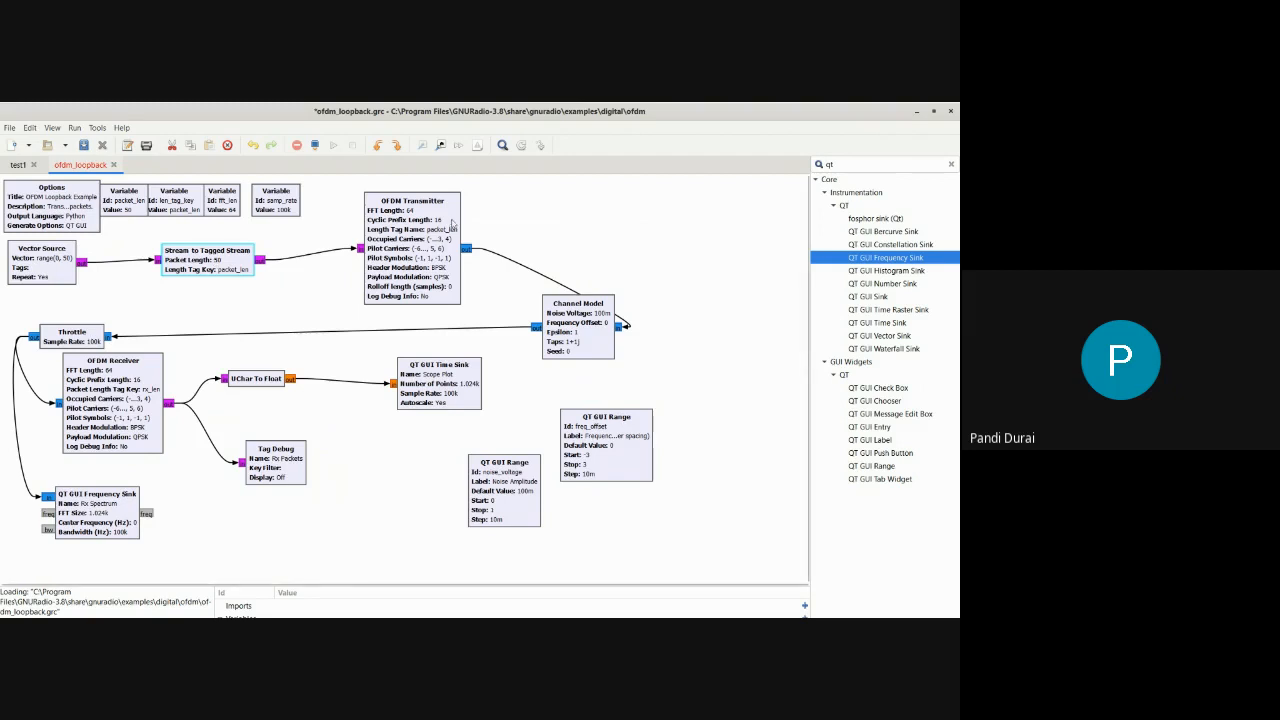
Reposition the Channel Model just below the OFDM Transmitter and the QT GUI Time Sink closer to UChar To Float
drag(577, 337, 542, 354)
click(446, 390)
drag(446, 390, 397, 415)
drag(532, 357, 454, 355)
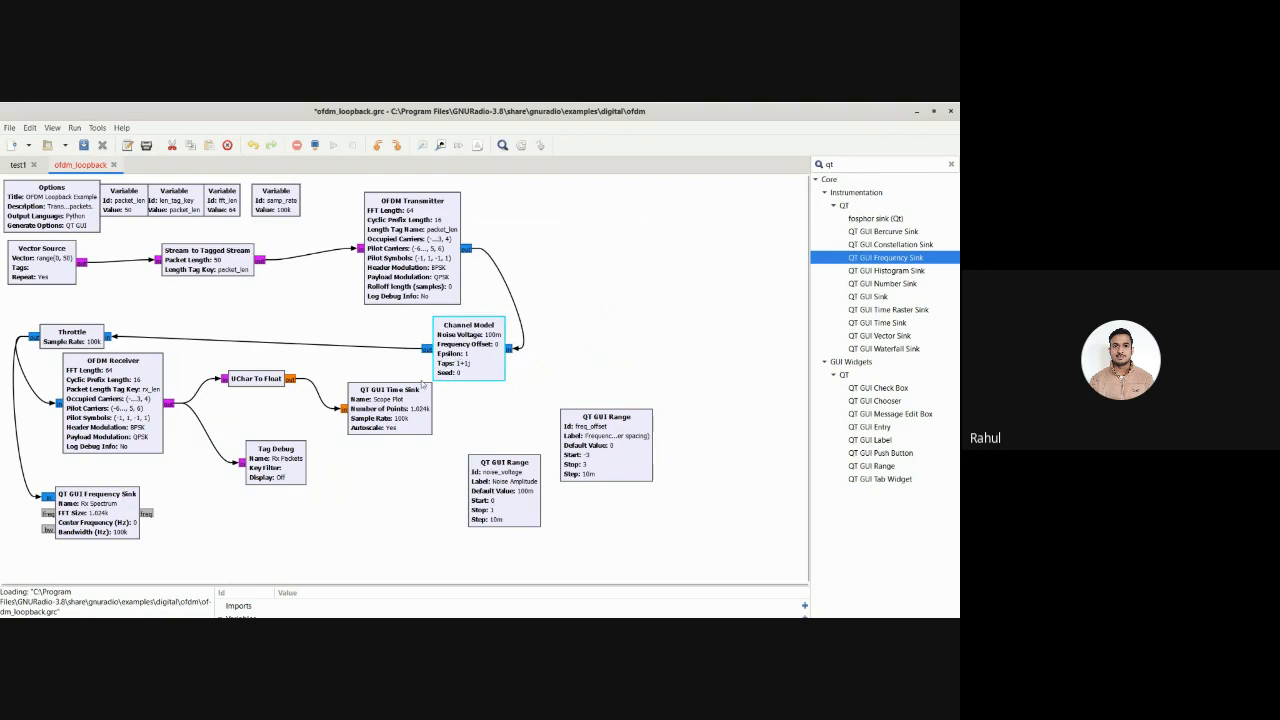
drag(415, 400, 411, 411)
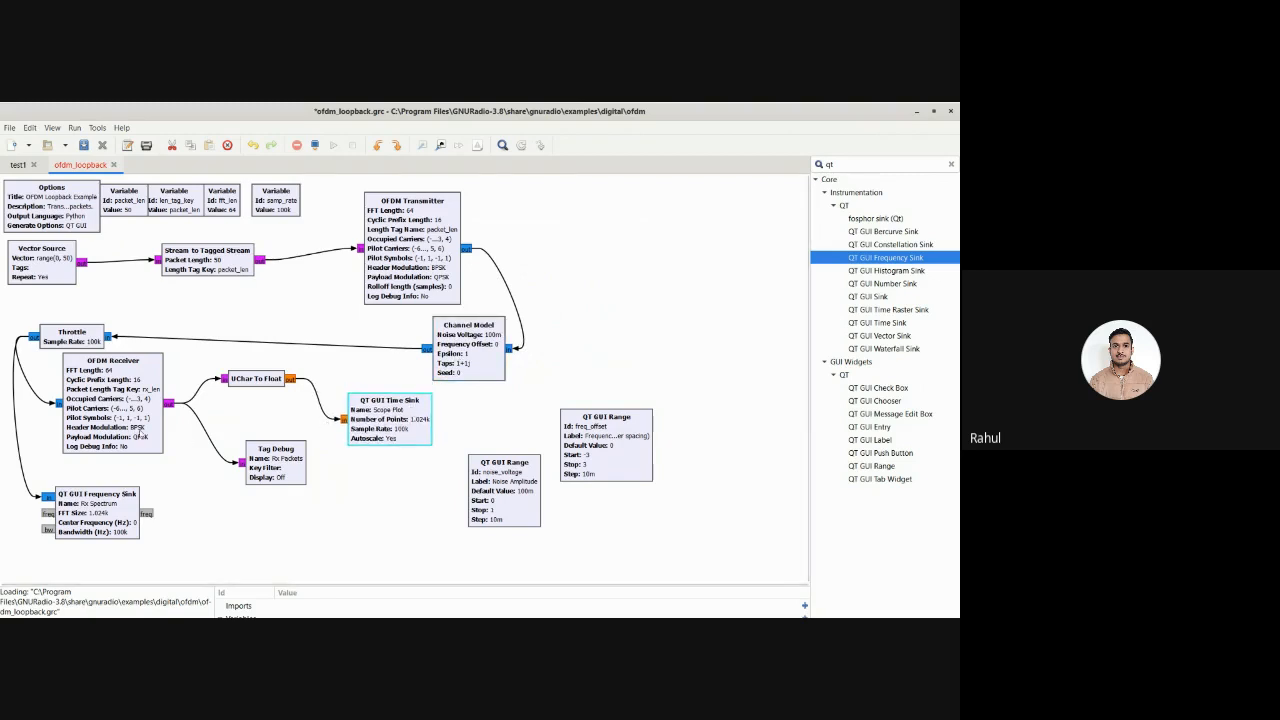
Lower the OFDM Receiver and Stream to Tagged Stream slightly, and level the Throttle with the Channel Model
drag(124, 428, 122, 443)
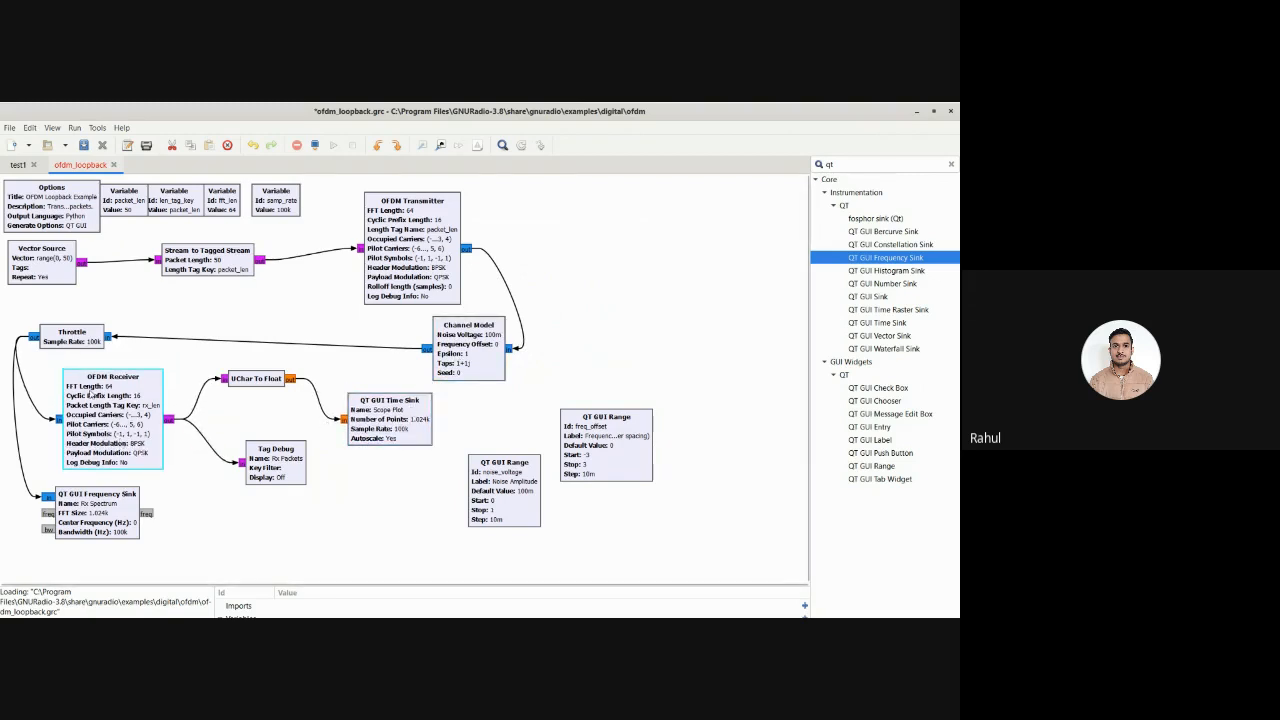
drag(74, 346, 74, 357)
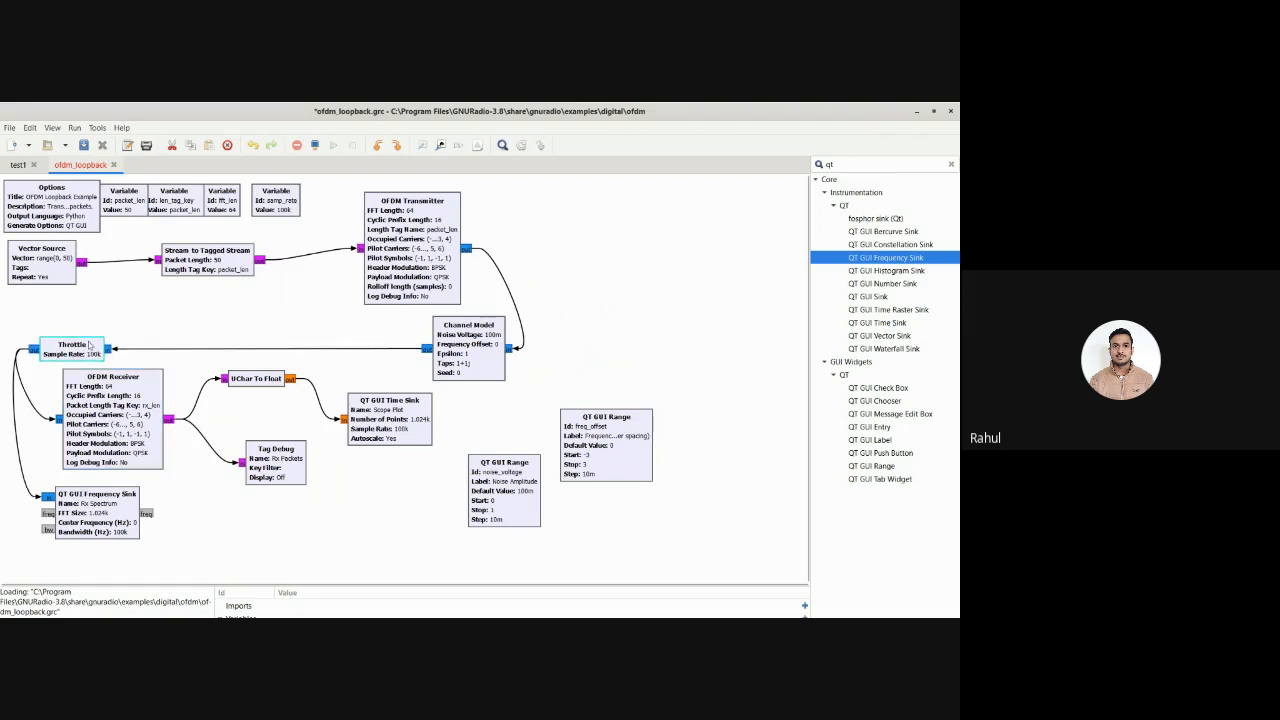
drag(211, 268, 208, 291)
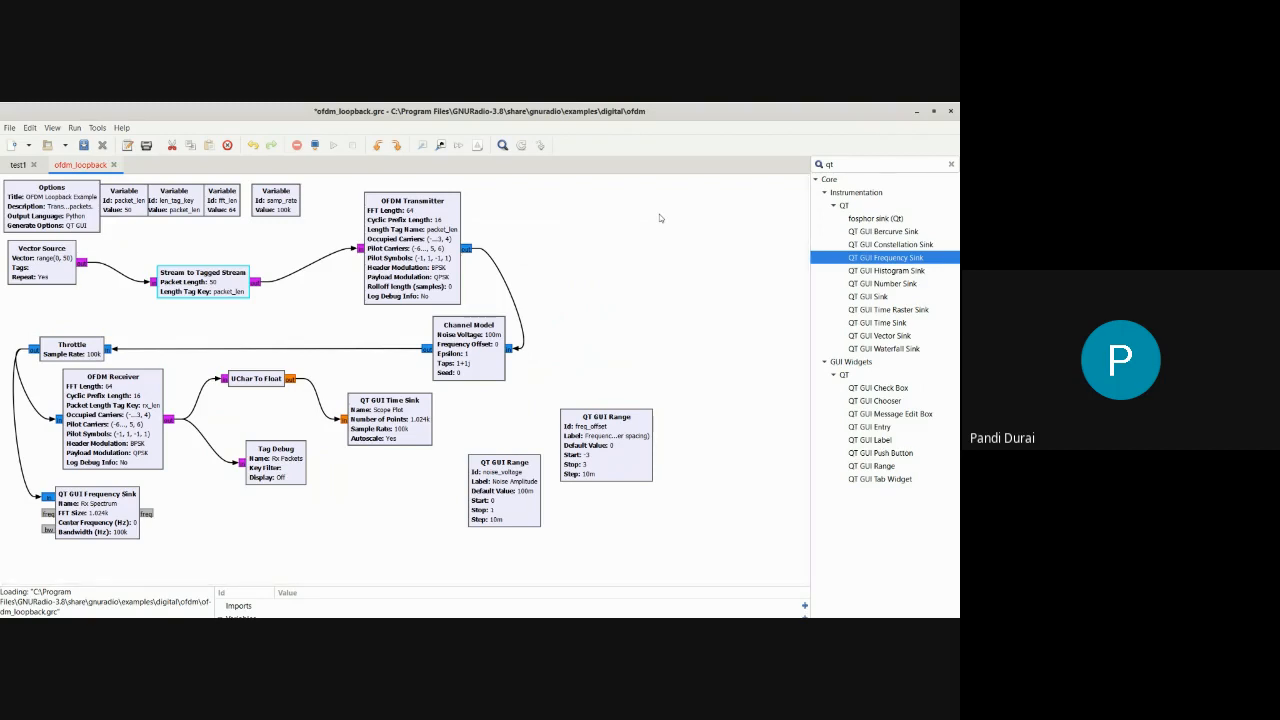
Add a QT GUI Sink below Stream to Tagged Stream and connect the Channel Model output to its input
mouse_move(892, 341)
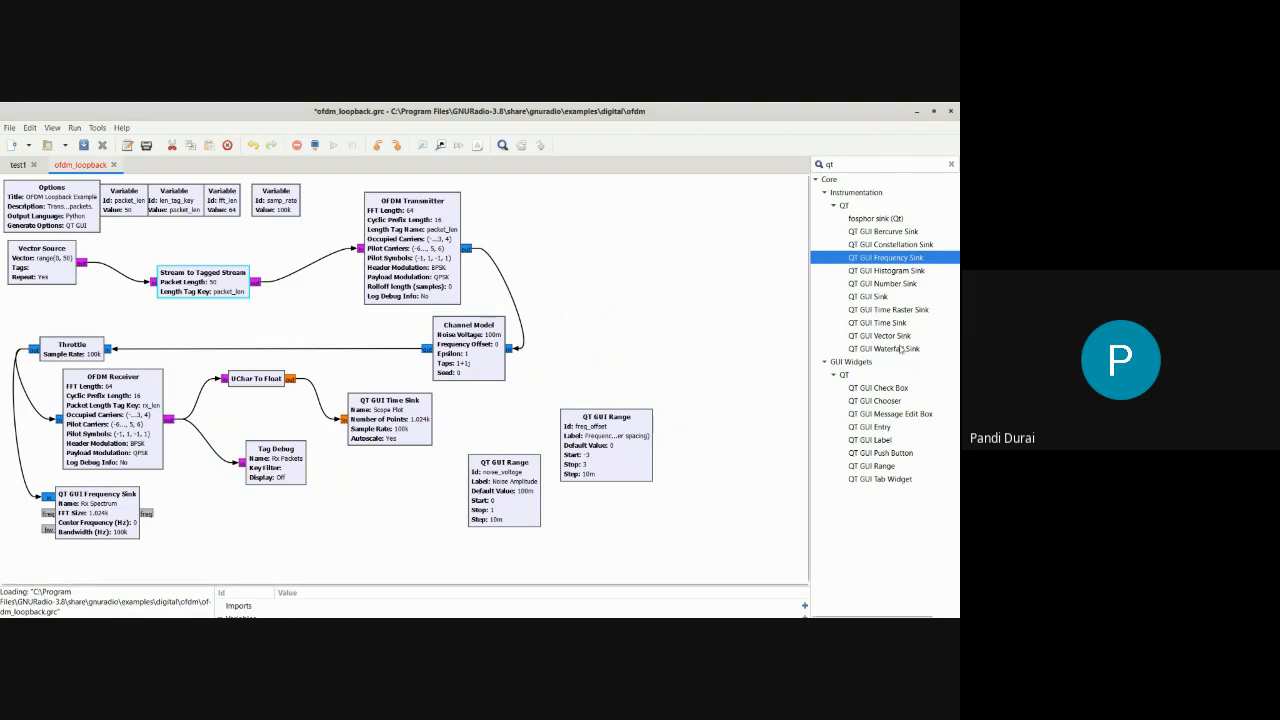
mouse_move(885, 289)
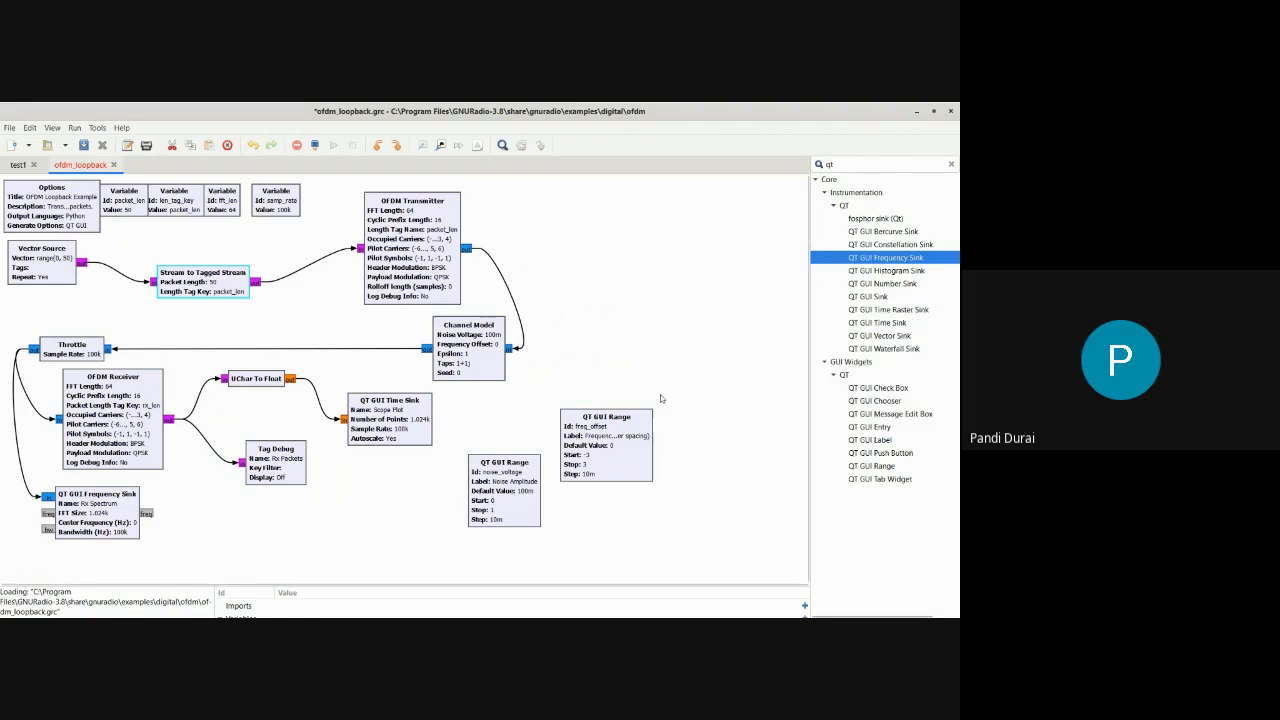
double_click(875, 298)
drag(480, 428, 323, 320)
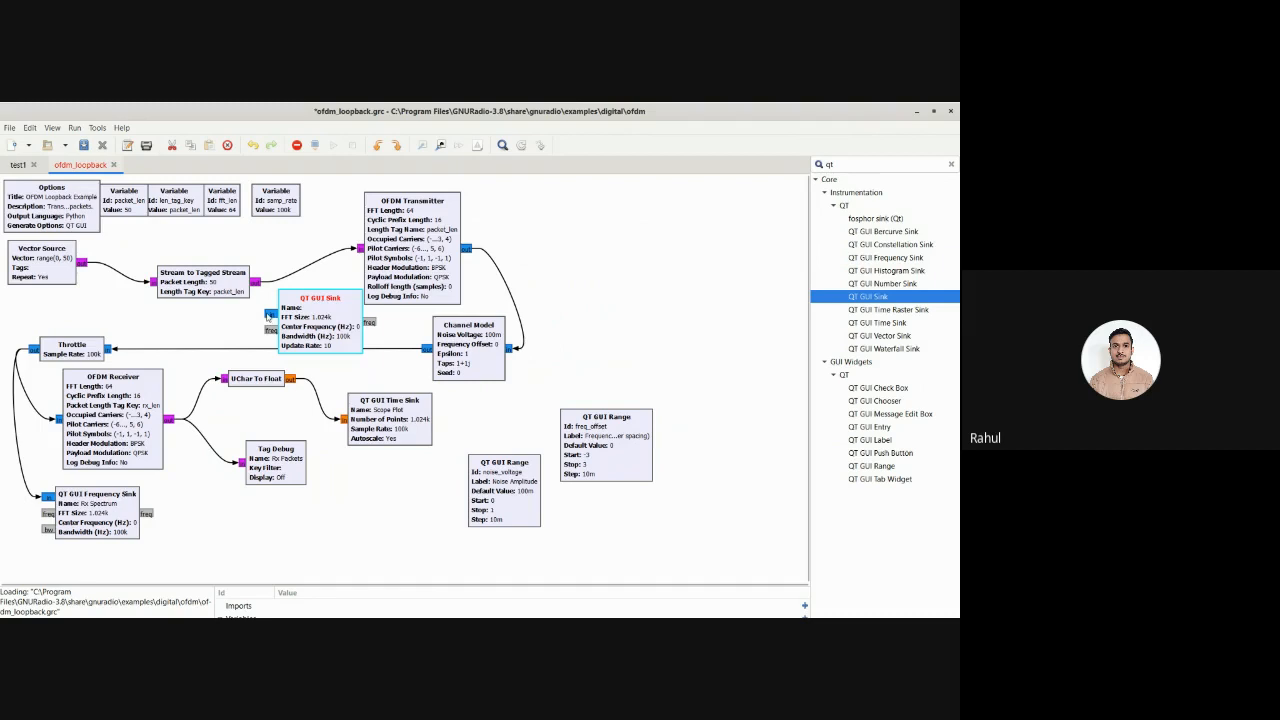
click(434, 349)
click(262, 314)
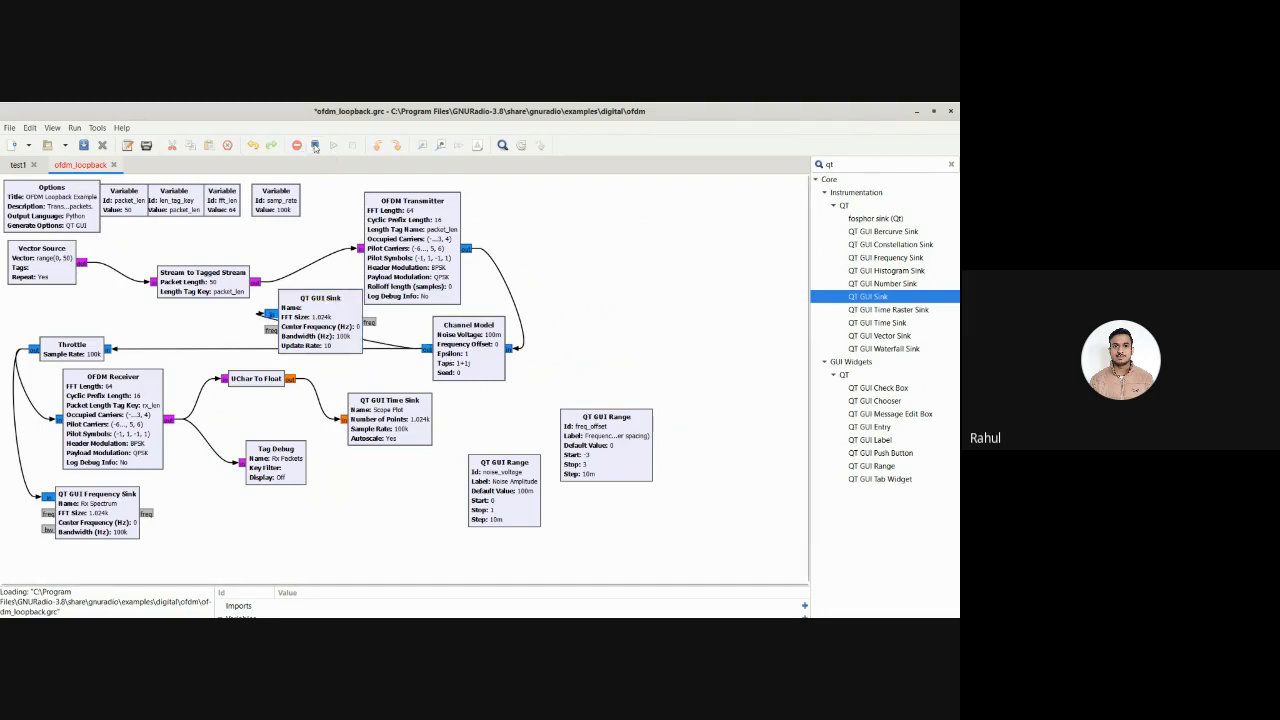
Execute the ofdm_loopback flow graph and enlarge the console area to read its output
click(333, 148)
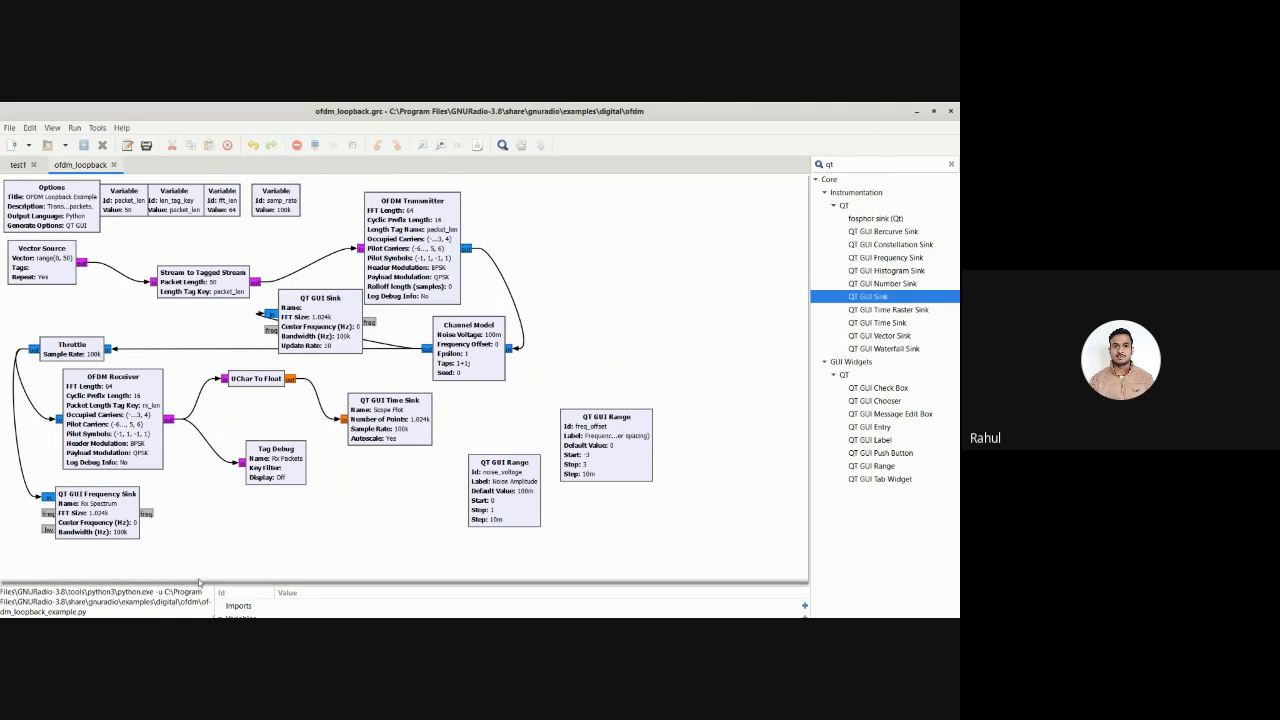
drag(196, 588, 191, 507)
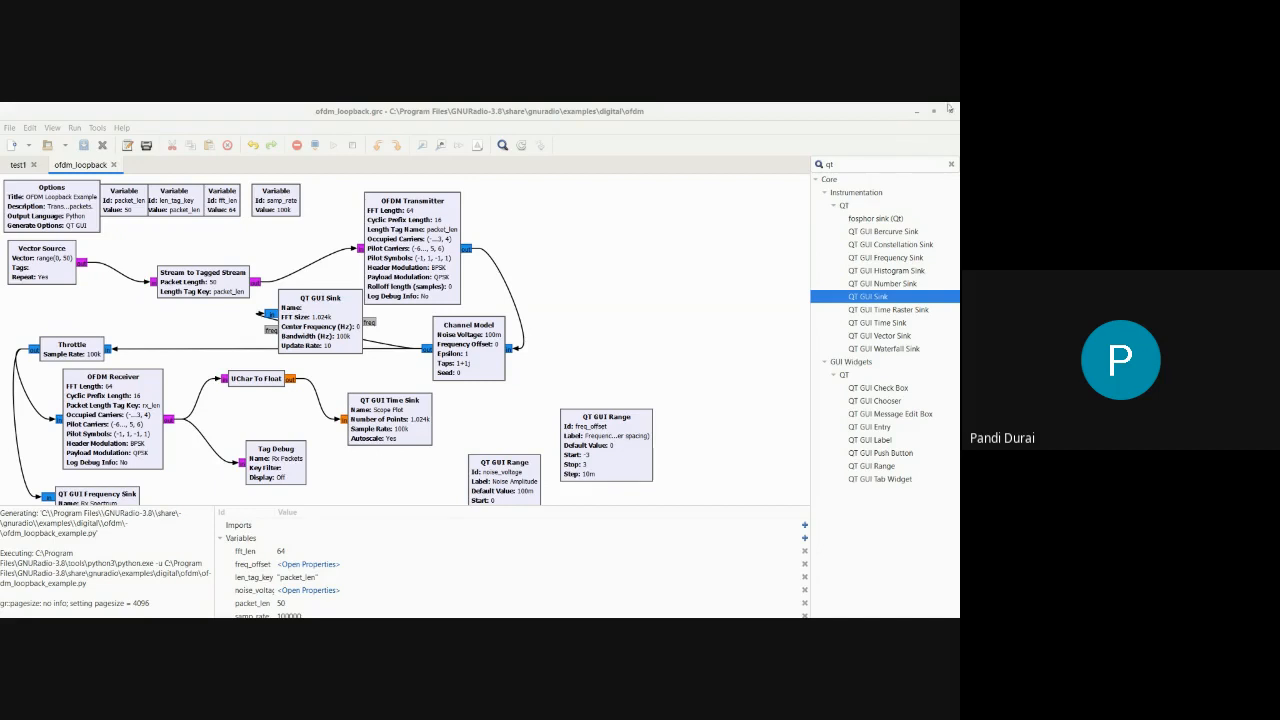
click(186, 449)
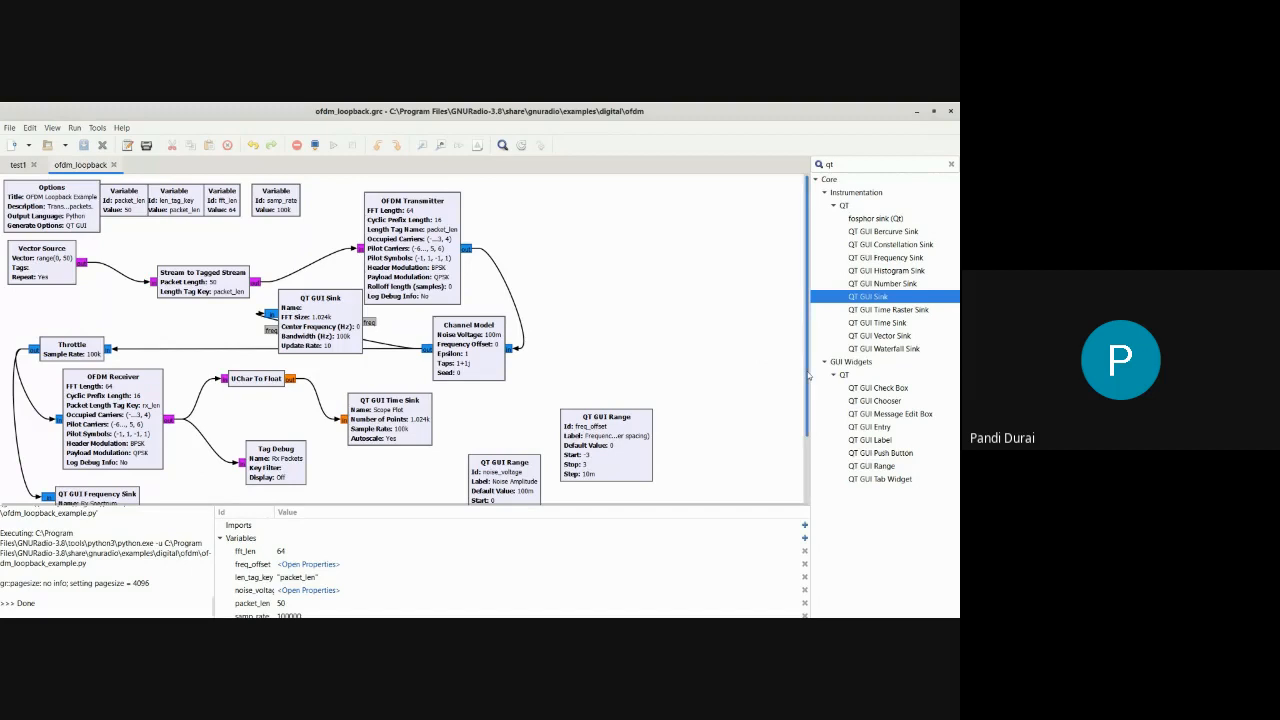
Delete the QT GUI Sink block from the ofdm_loopback flow graph
scroll(810, 375, down, 3)
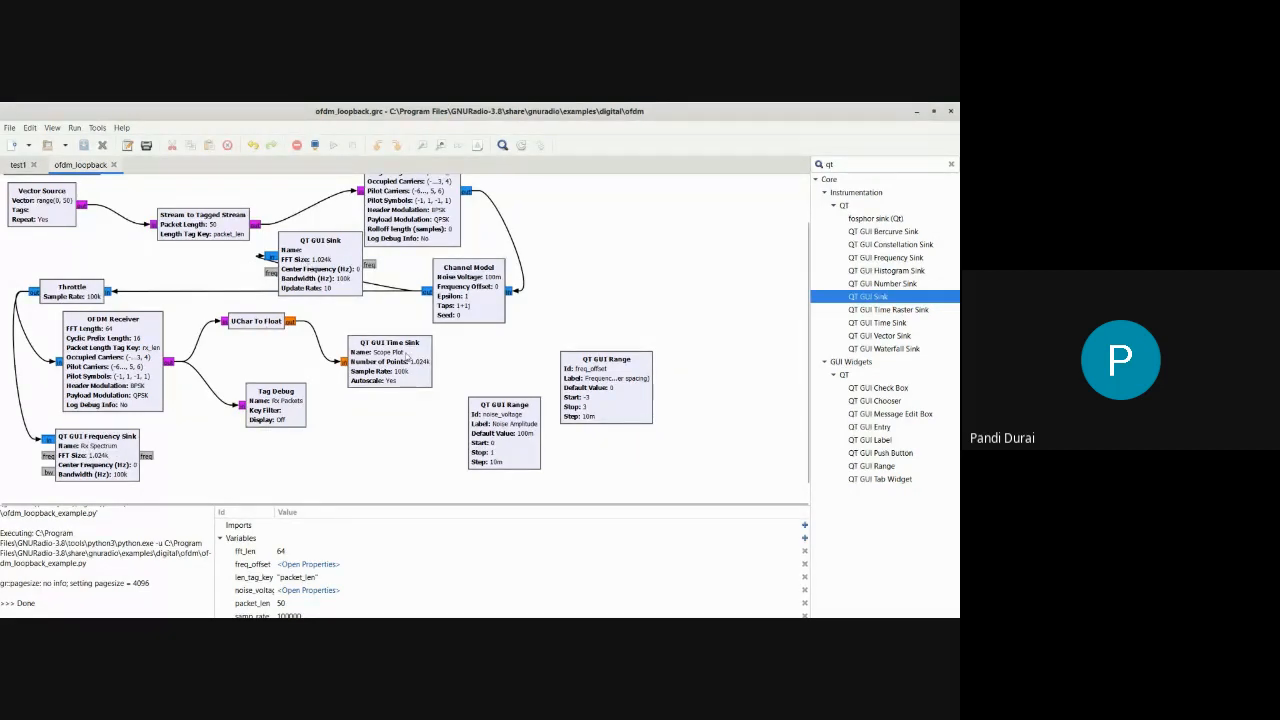
right_click(328, 262)
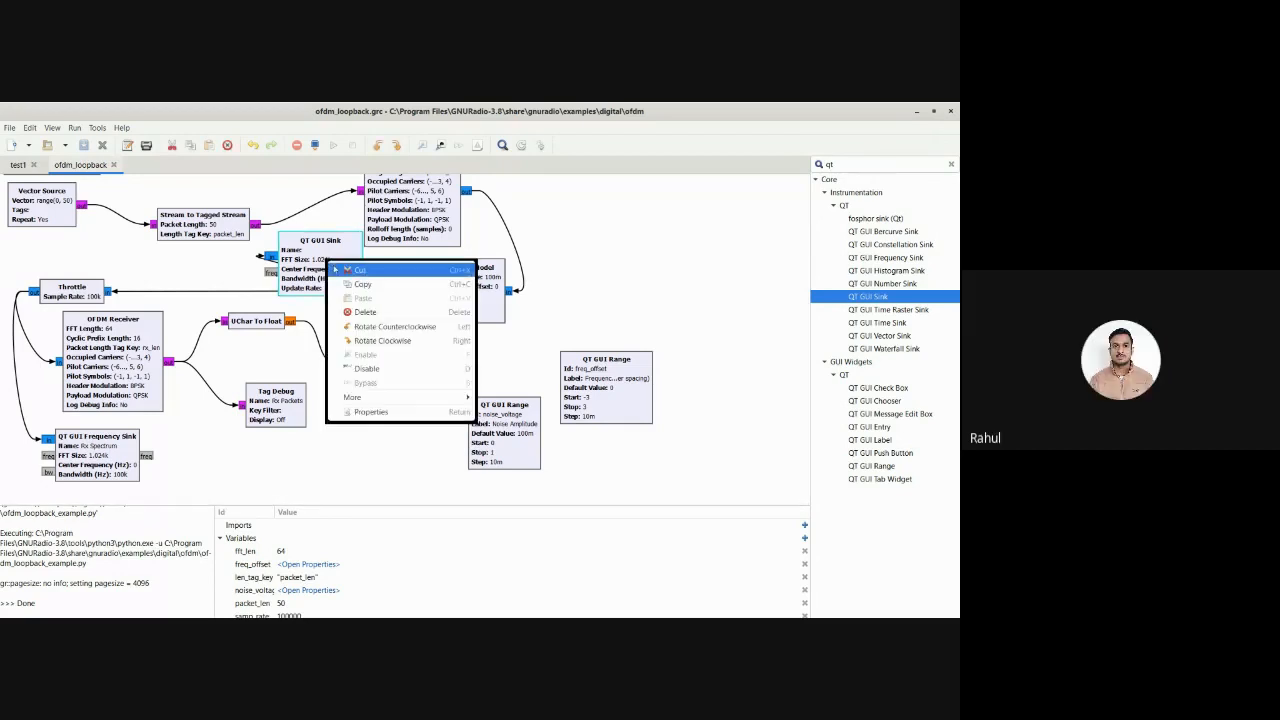
click(365, 312)
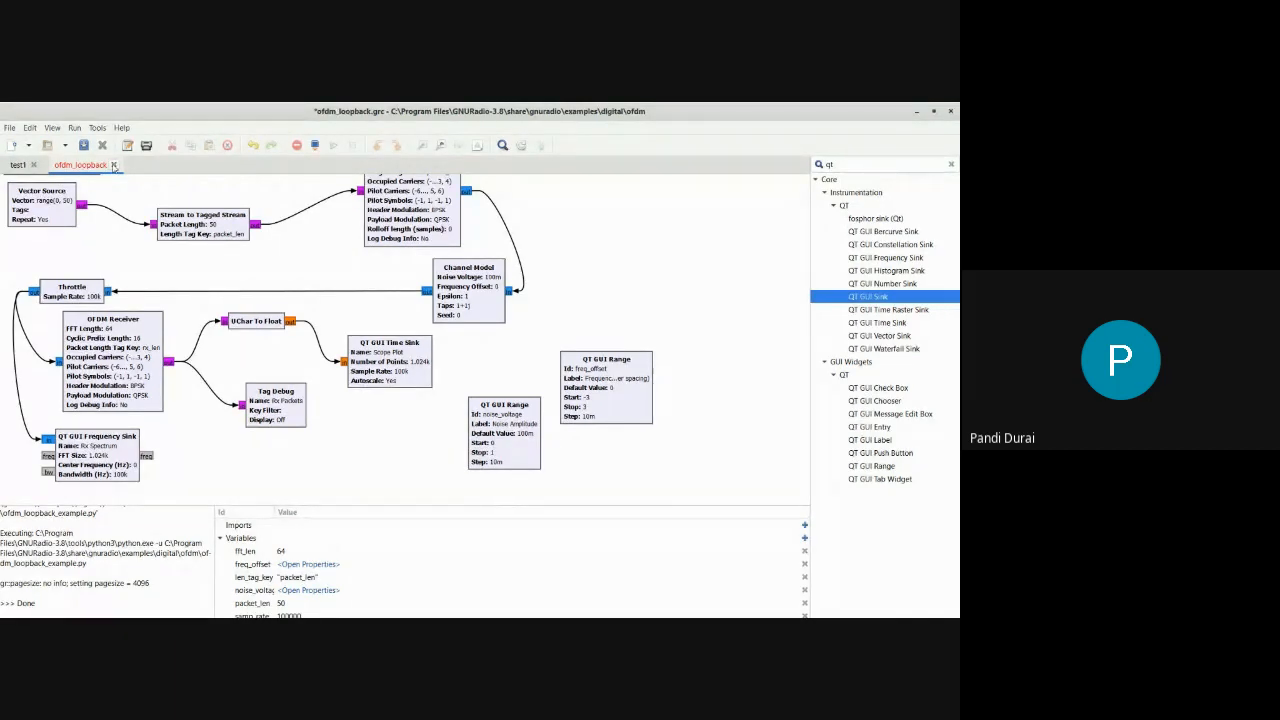
Close the ofdm_loopback flow graph and minimize the GNU Radio Companion window
click(114, 166)
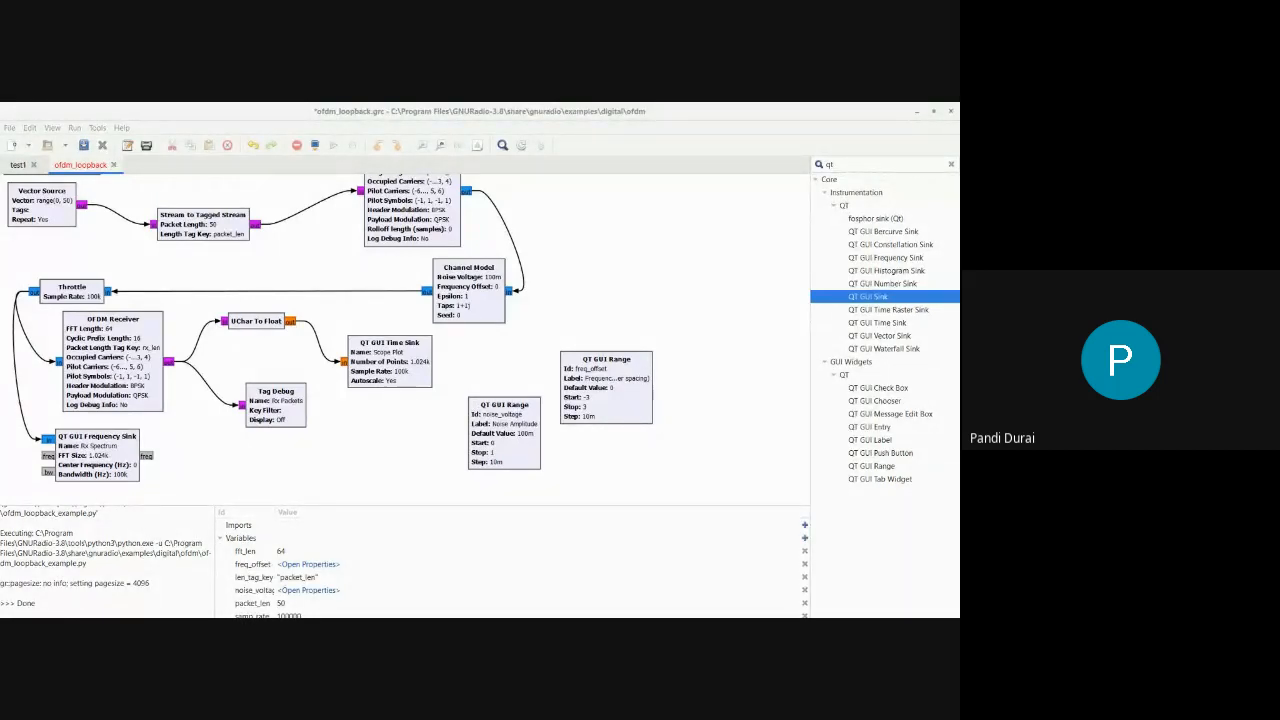
click(430, 388)
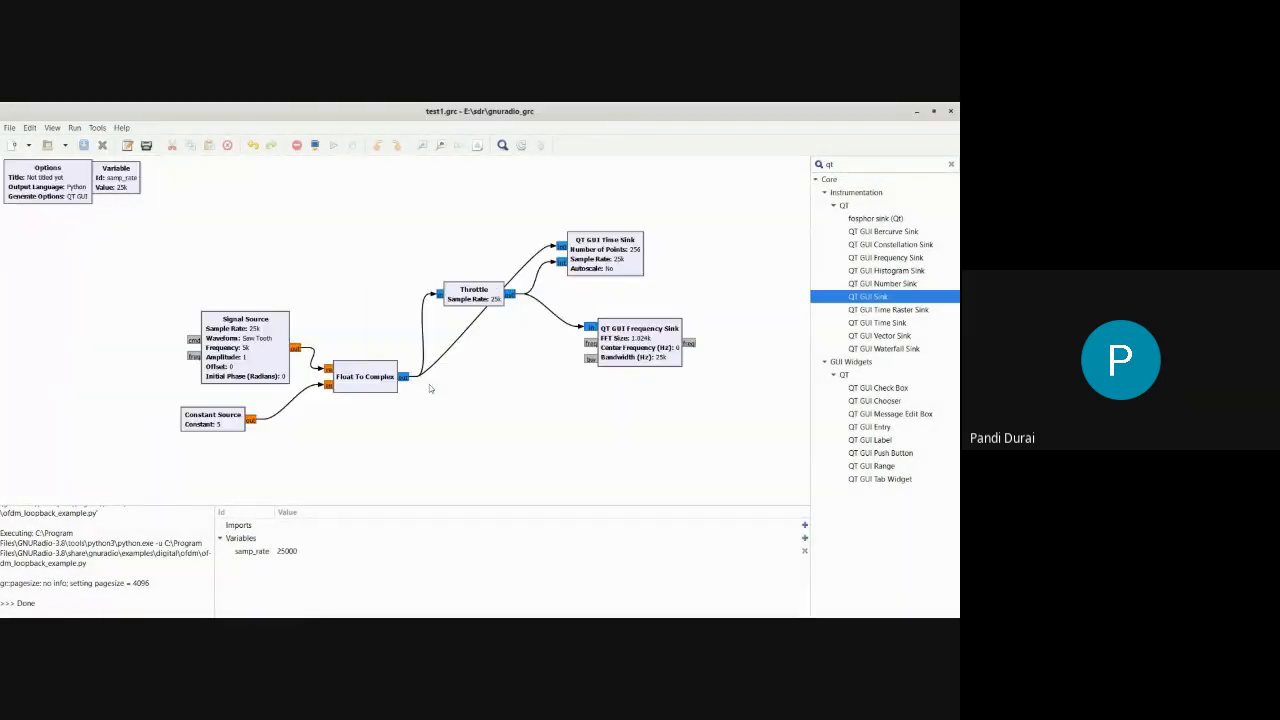
click(915, 113)
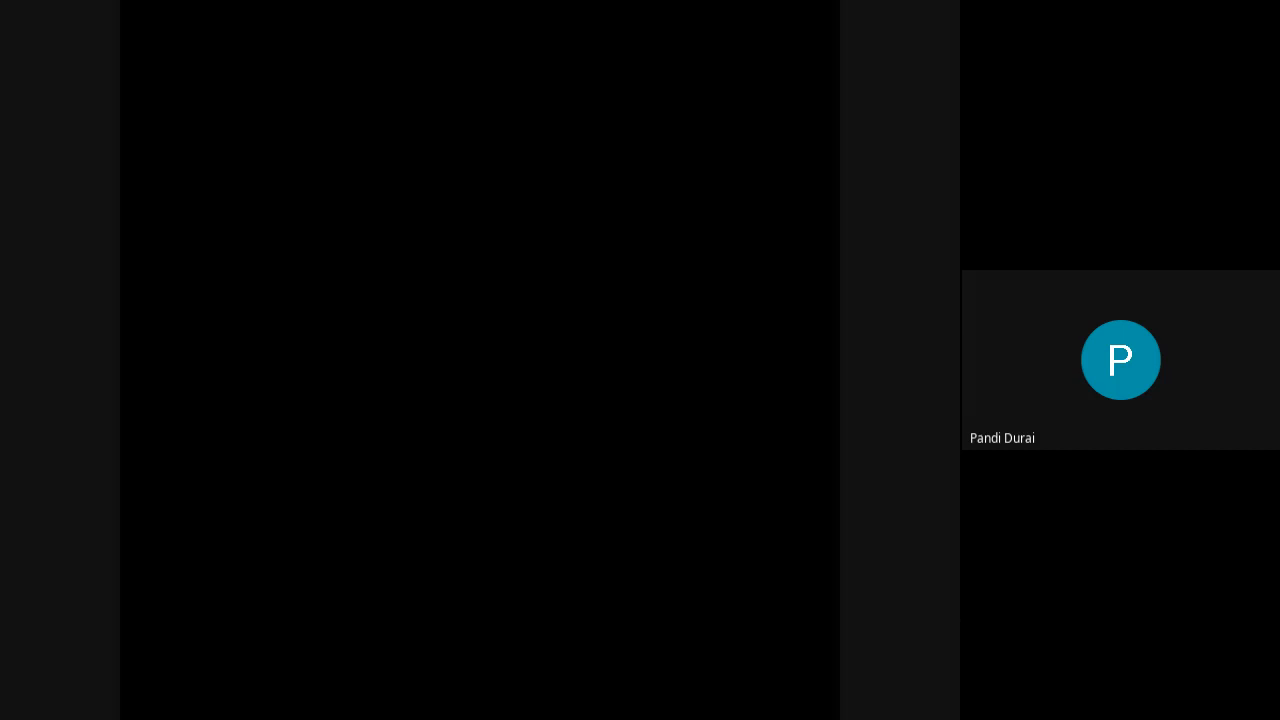
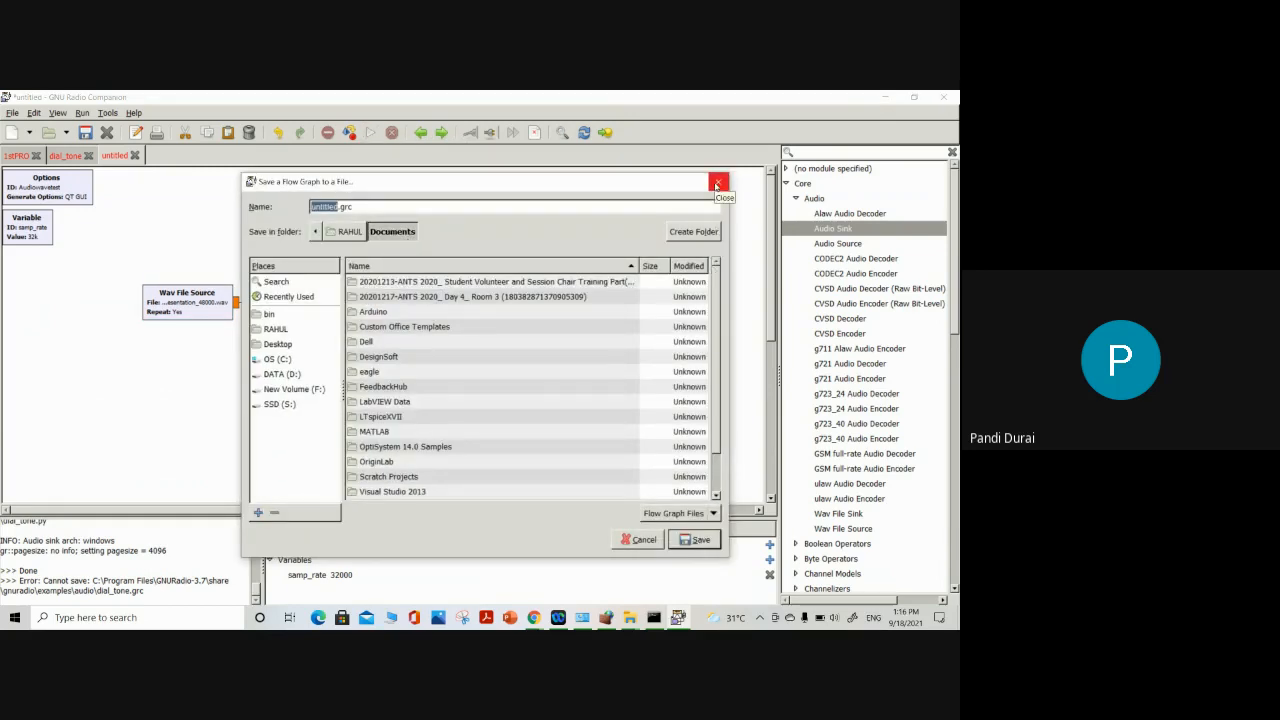
Save the untitled flow graph as audiotest.grc in the Documents folder
click(717, 184)
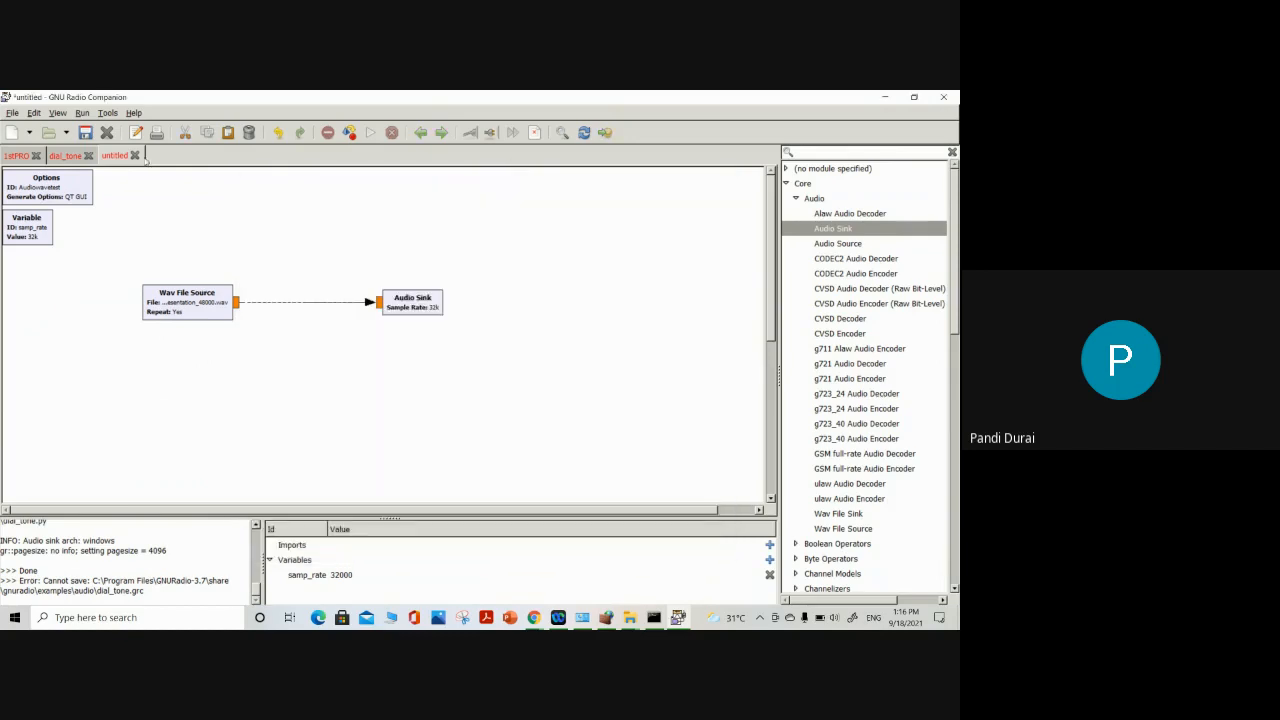
click(16, 116)
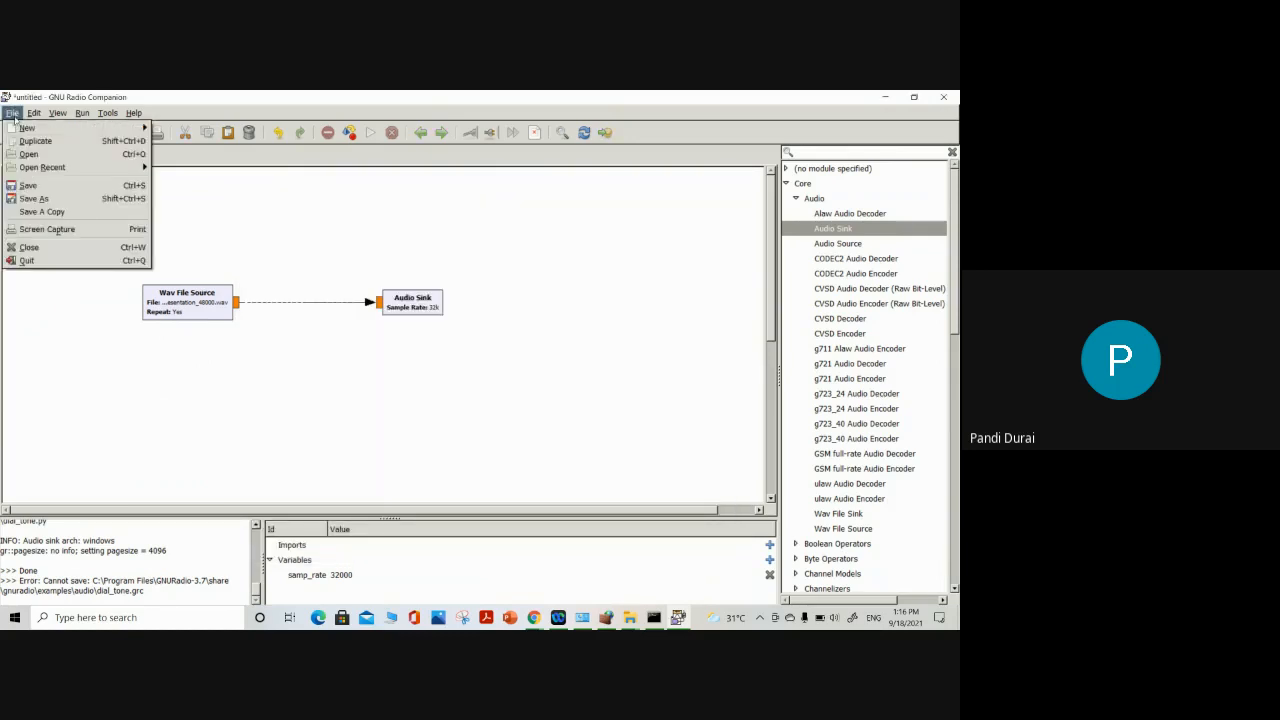
click(30, 186)
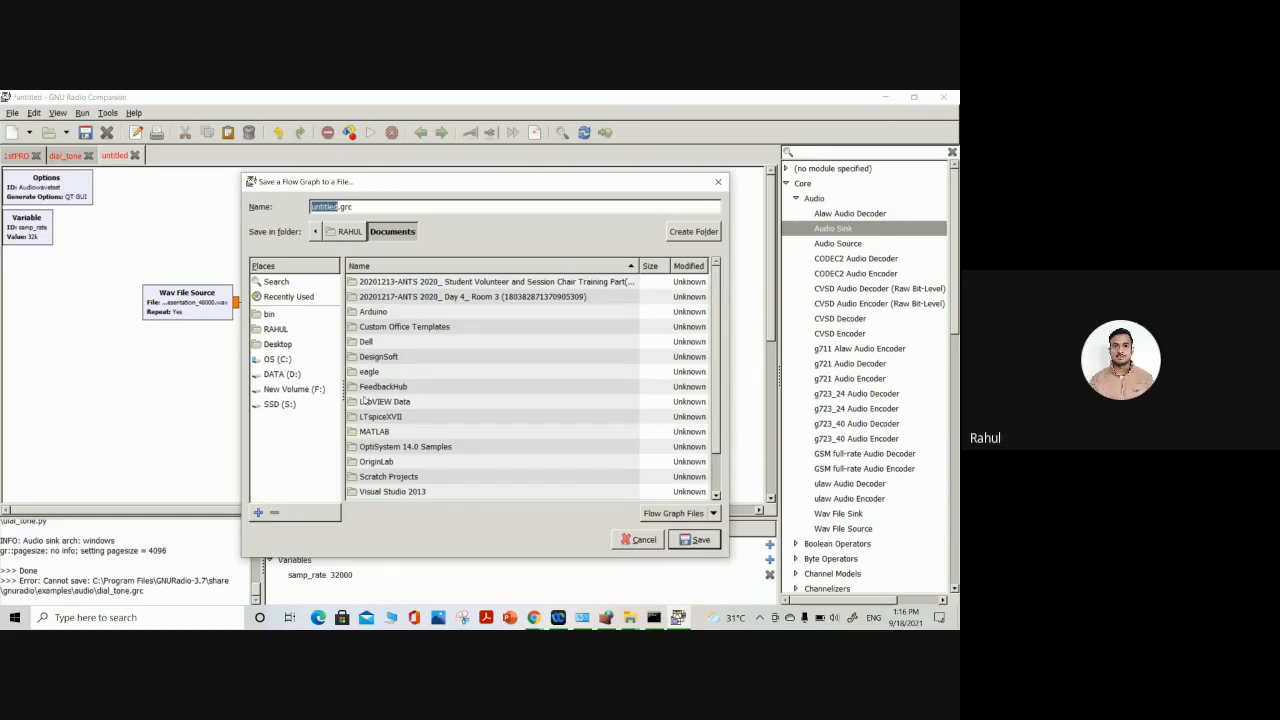
scroll(472, 419, down, 1)
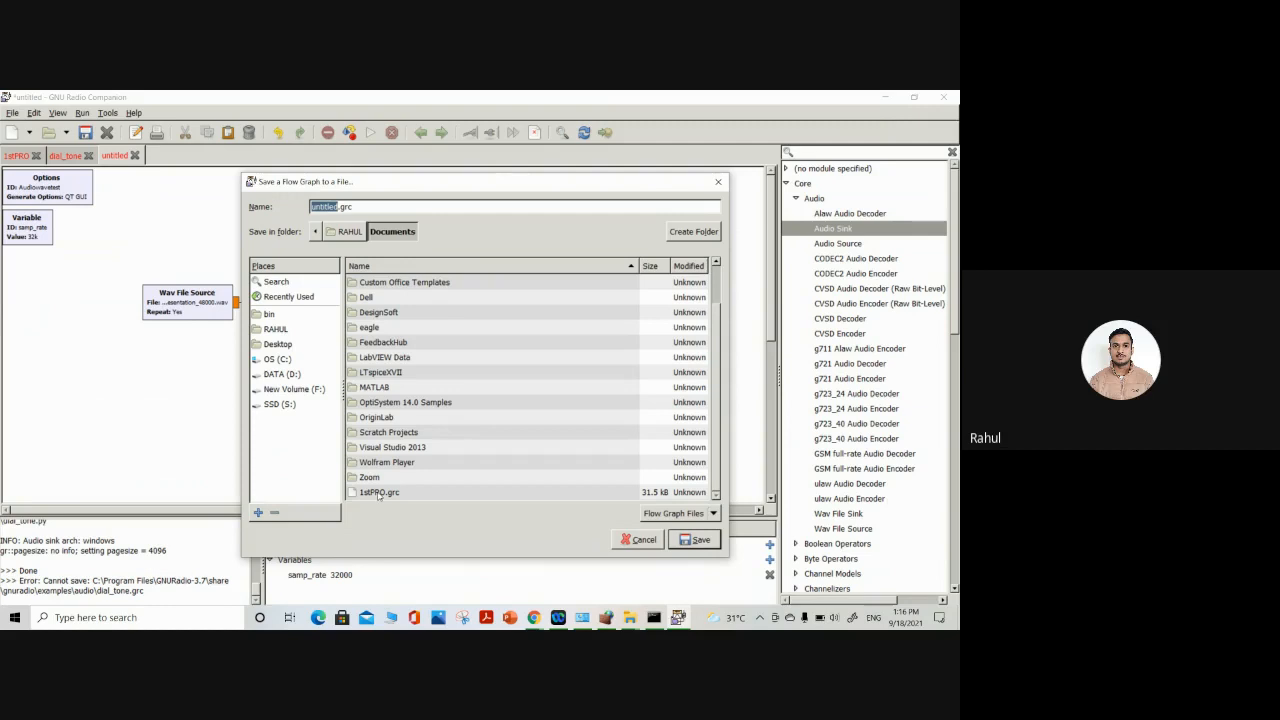
click(328, 206)
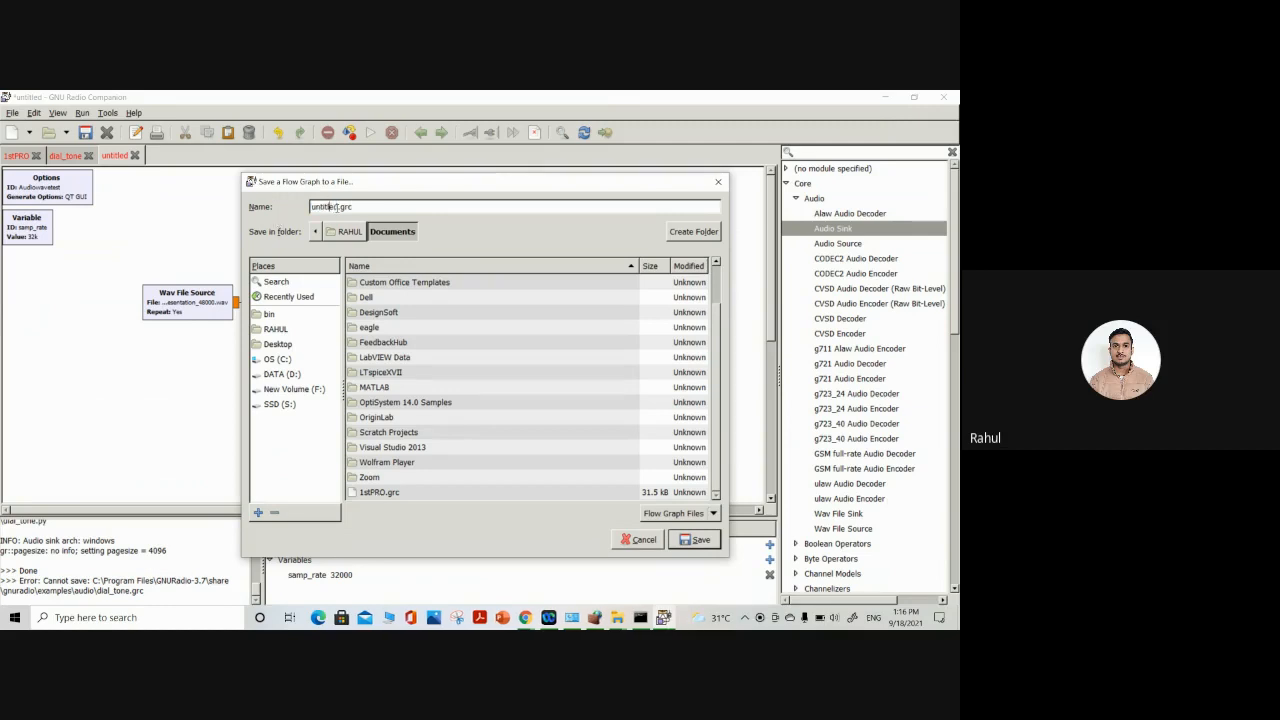
double_click(329, 206)
click(335, 206)
double_click(331, 206)
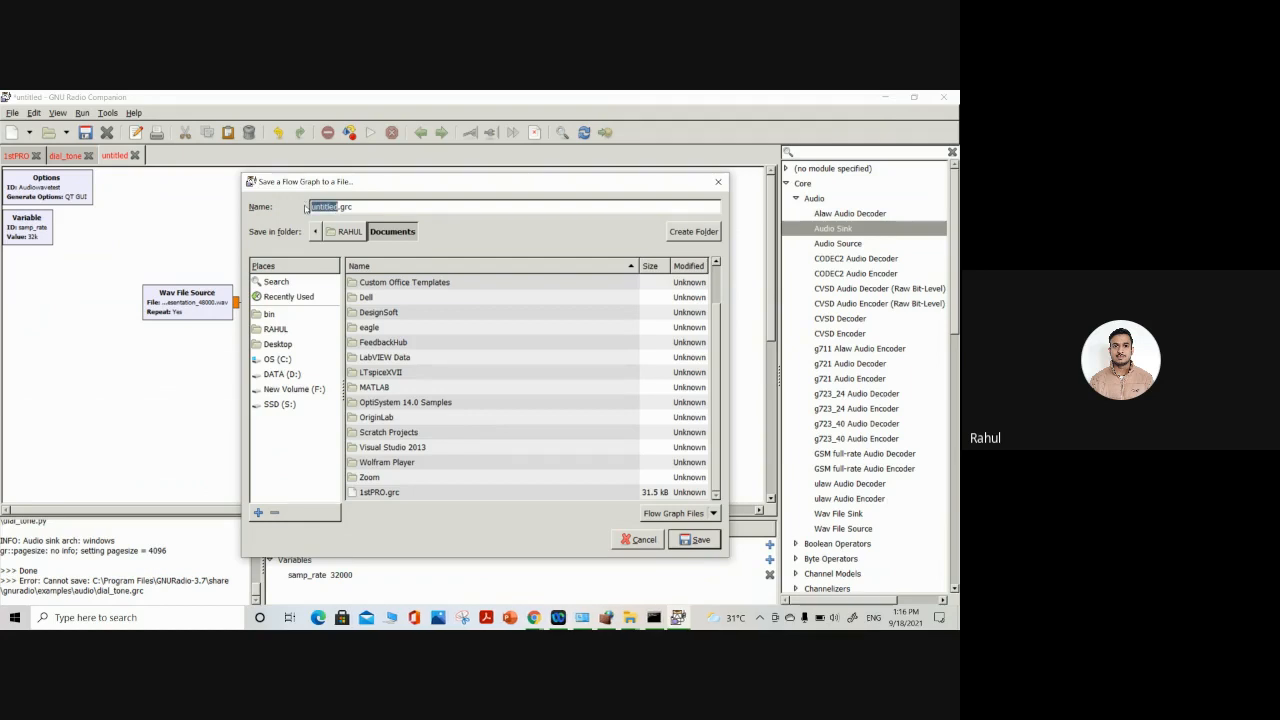
text(audiotest)
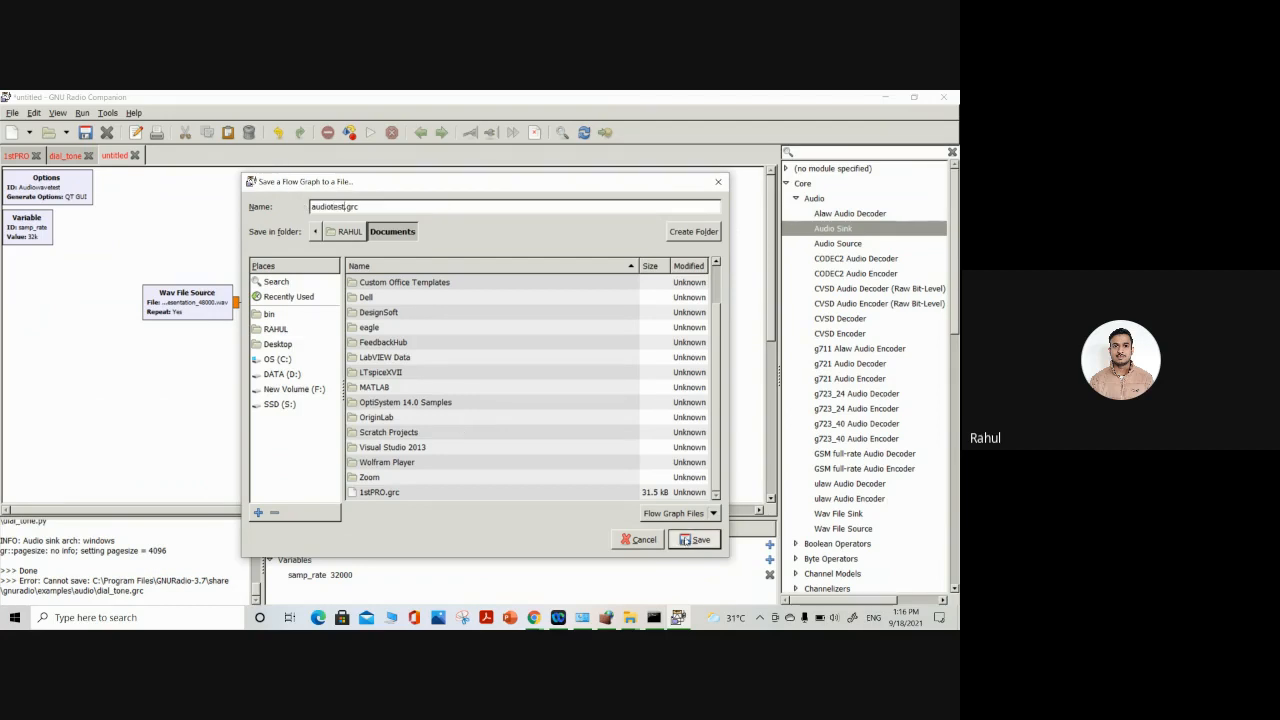
click(686, 540)
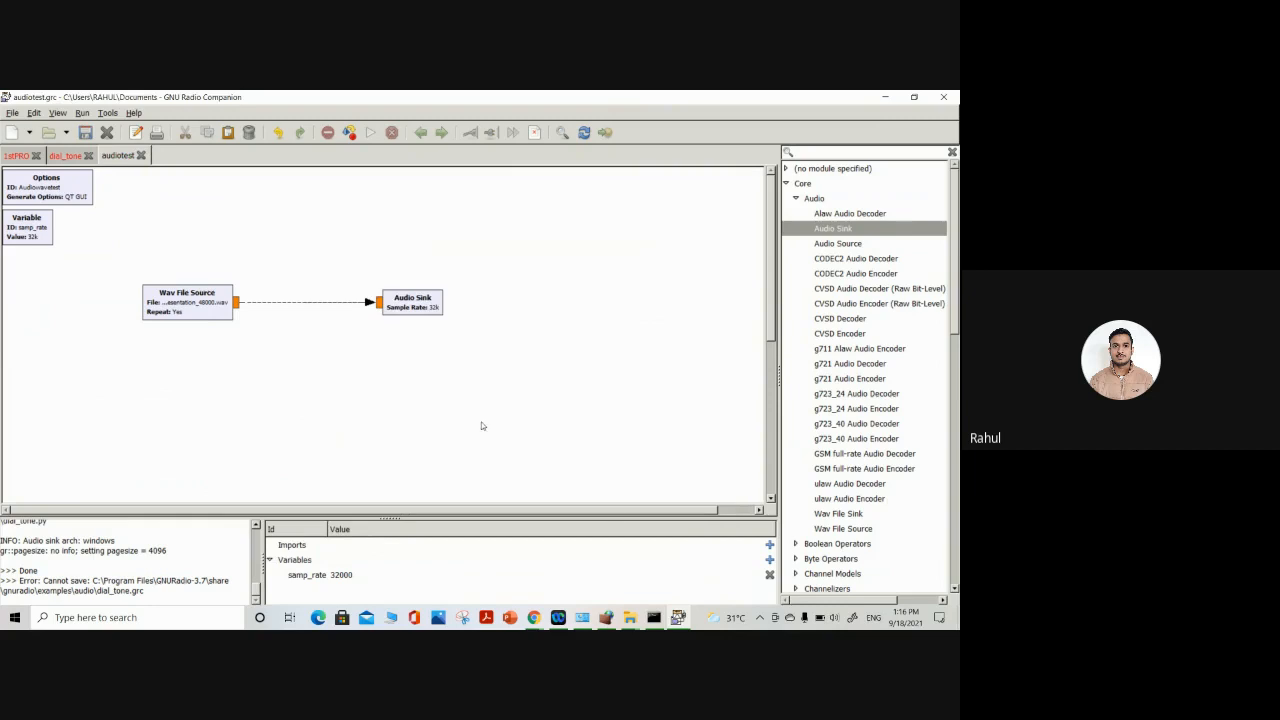
Execute the audiotest flow graph, check its output window at full size, and close that window
click(371, 133)
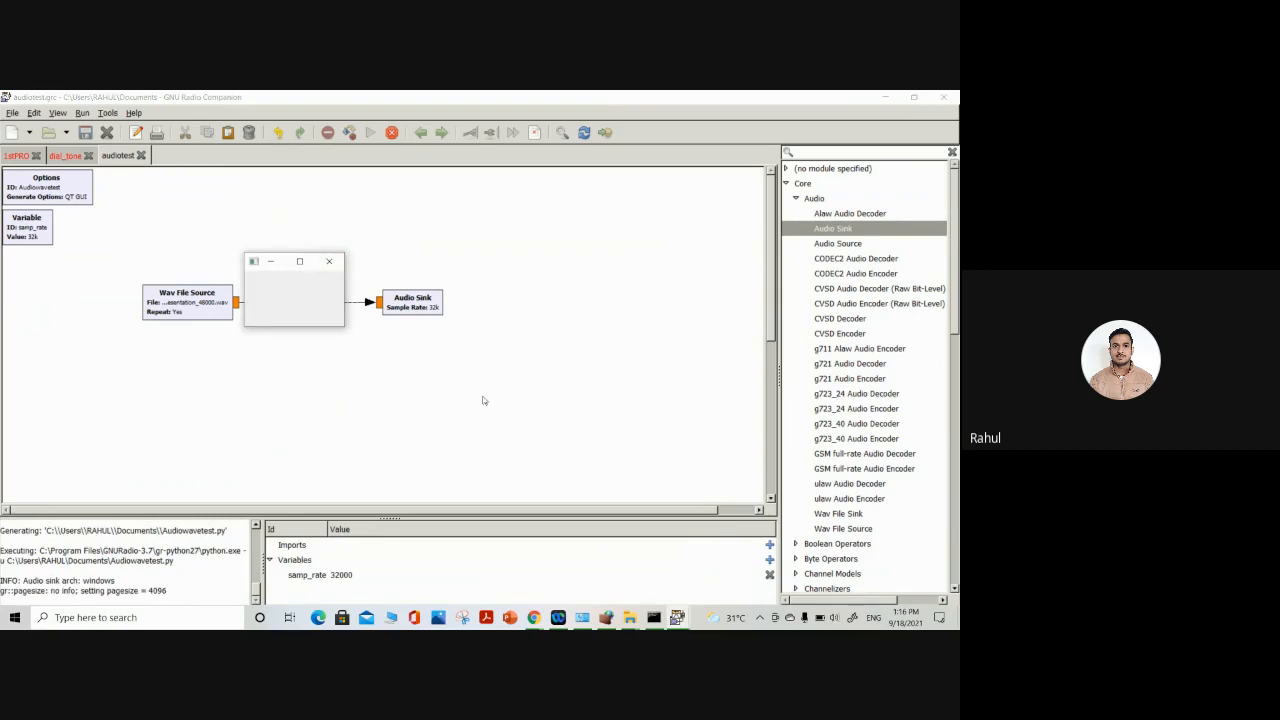
click(299, 261)
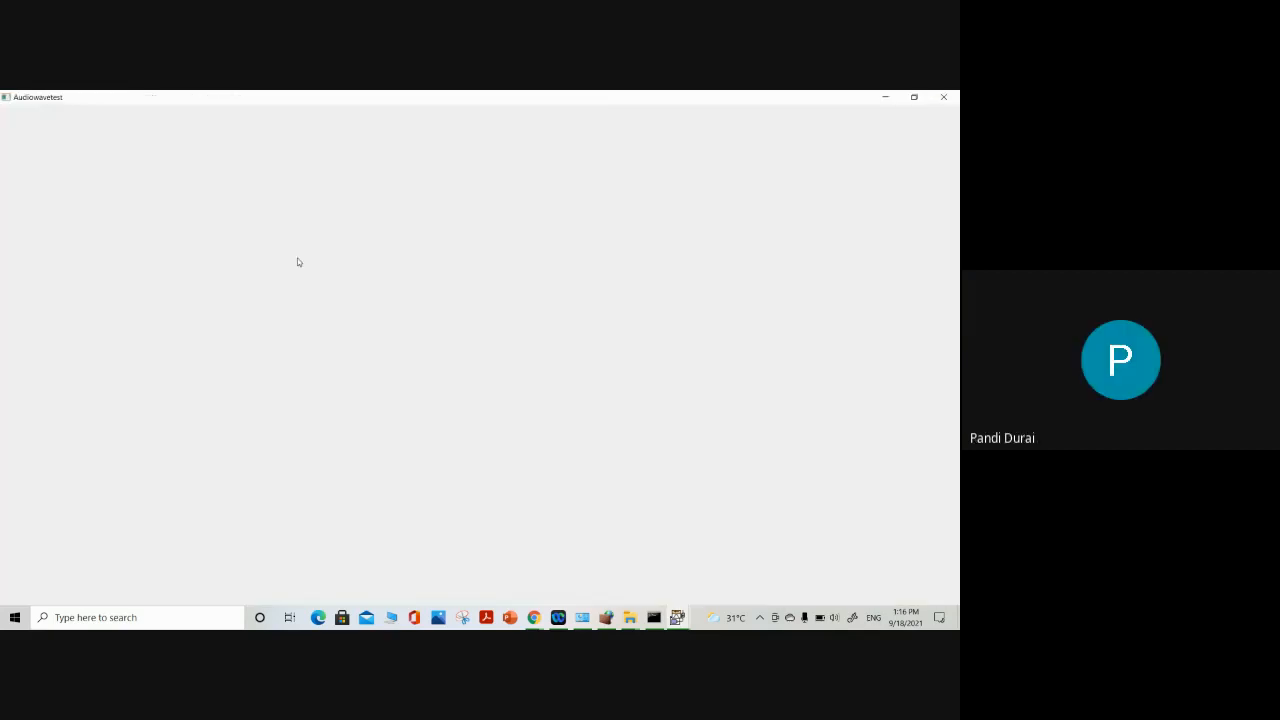
click(912, 97)
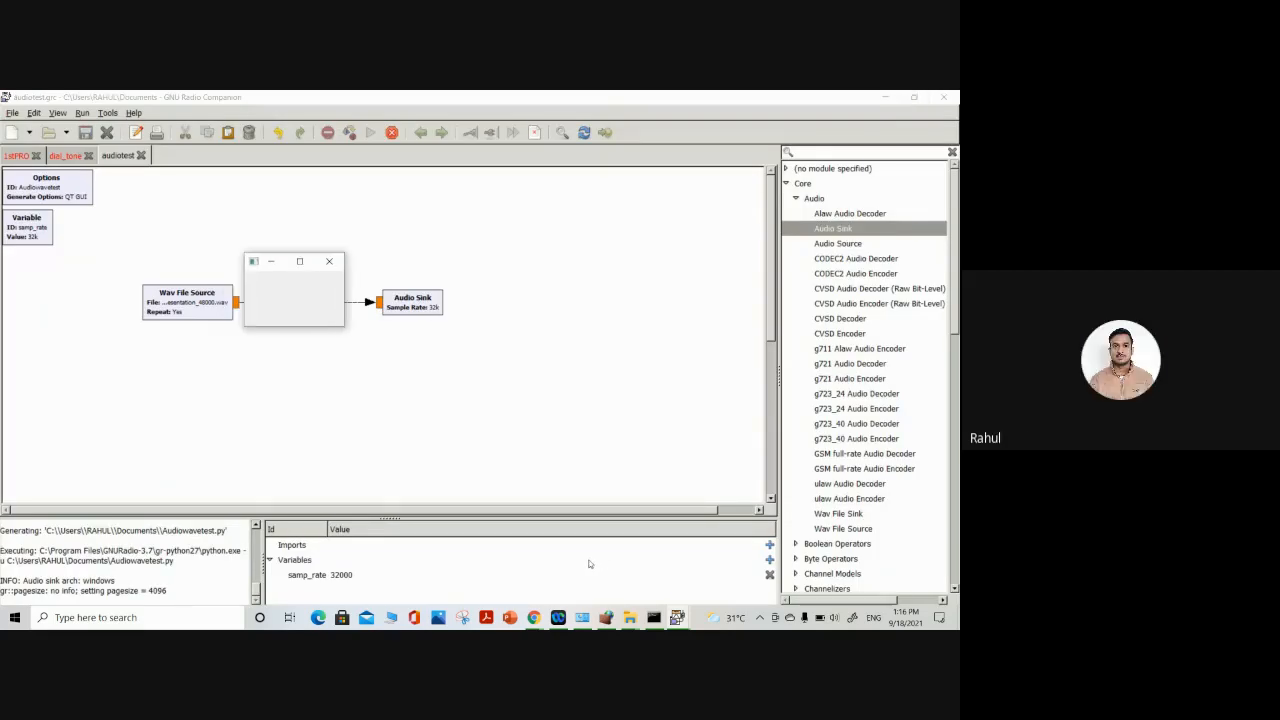
mouse_move(532, 617)
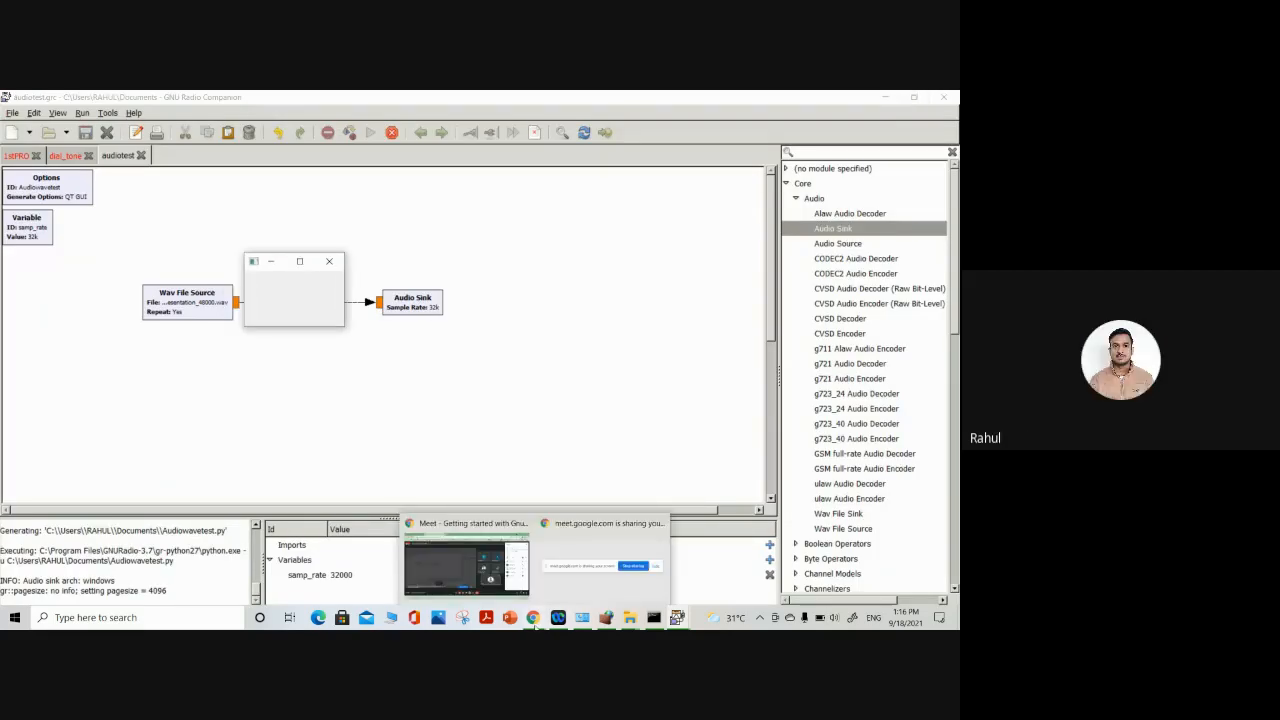
click(333, 261)
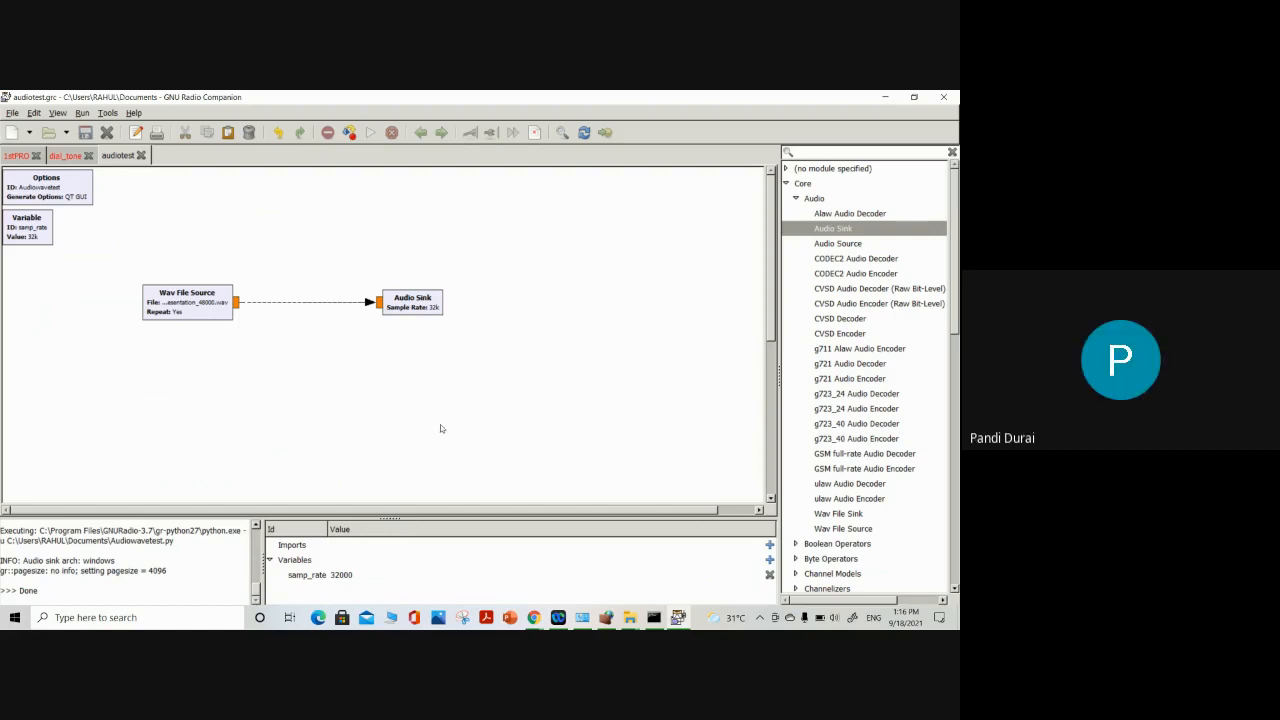
Set the Audio Sink's sample rate to 48KHz
double_click(414, 306)
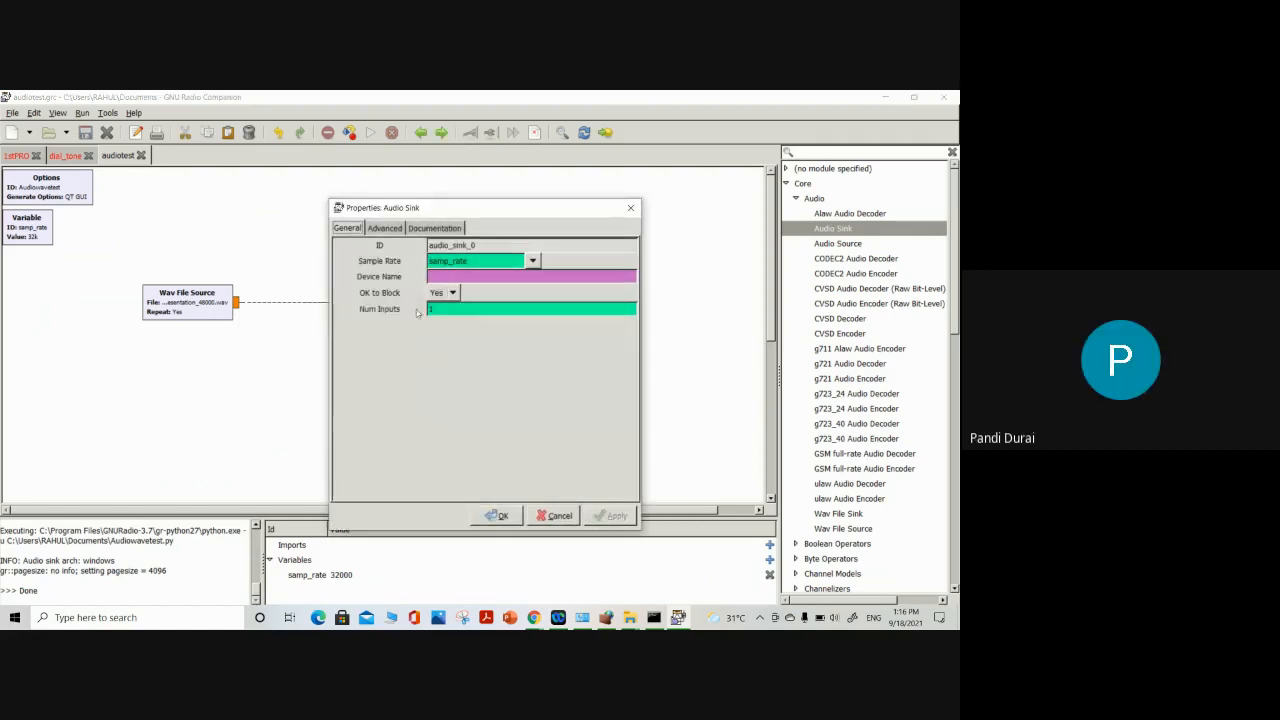
click(532, 261)
click(463, 355)
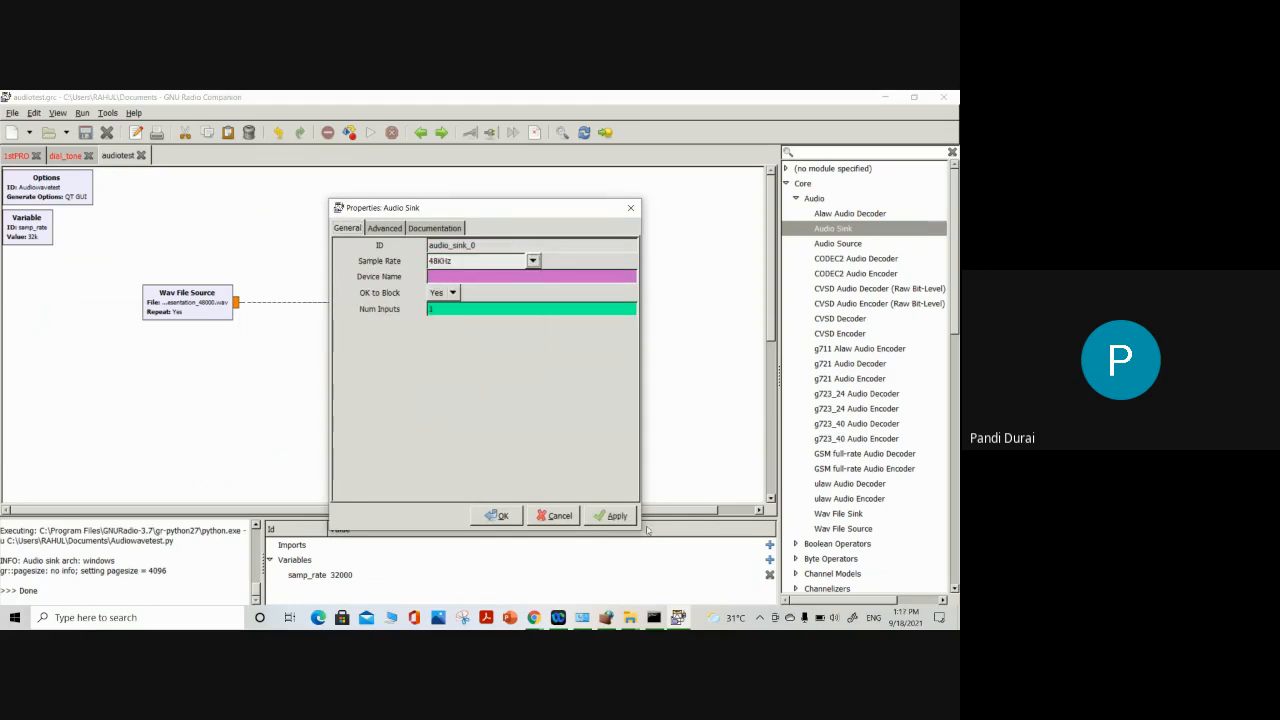
click(497, 515)
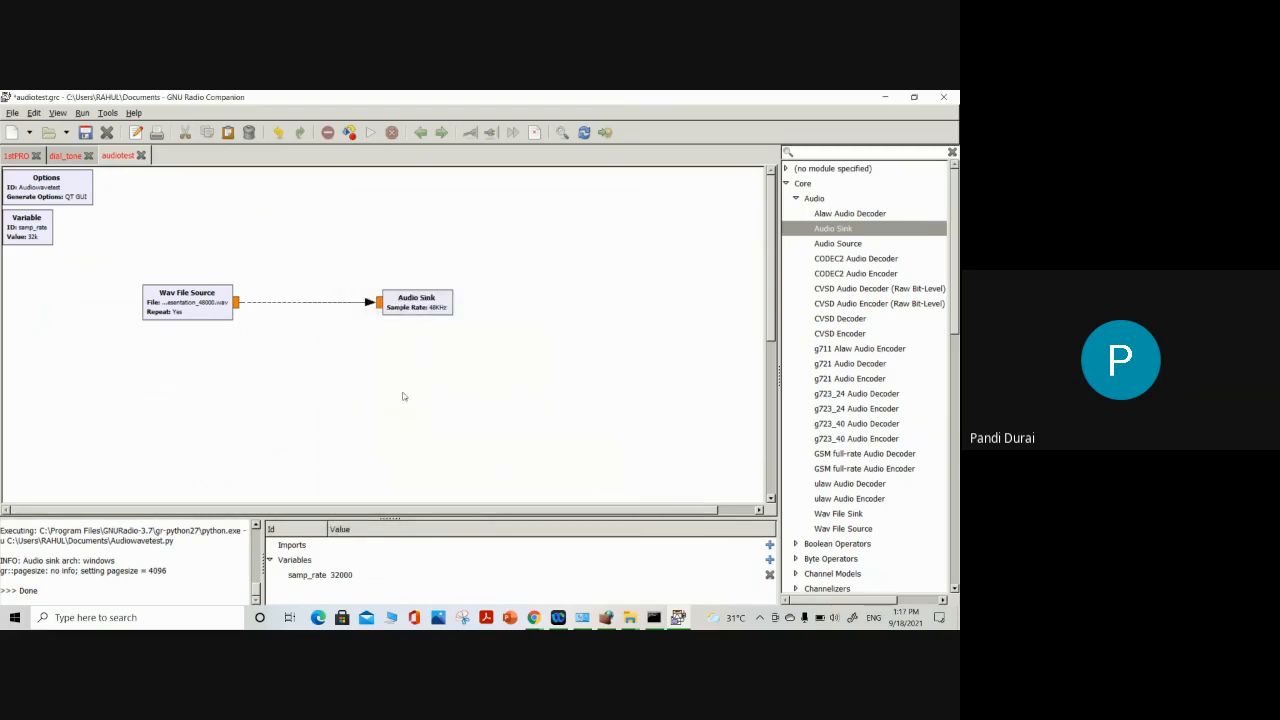
Execute the audiotest flow graph with the changed Audio Sink rate and close its output window
click(370, 133)
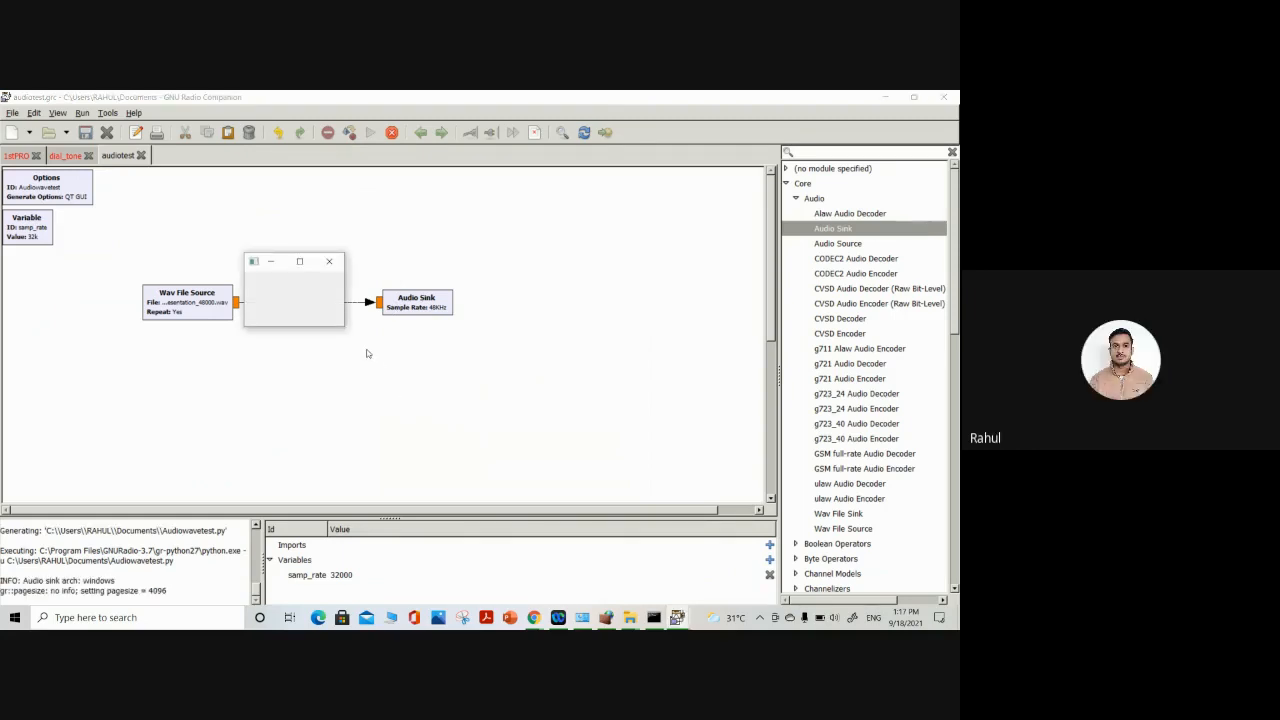
click(330, 262)
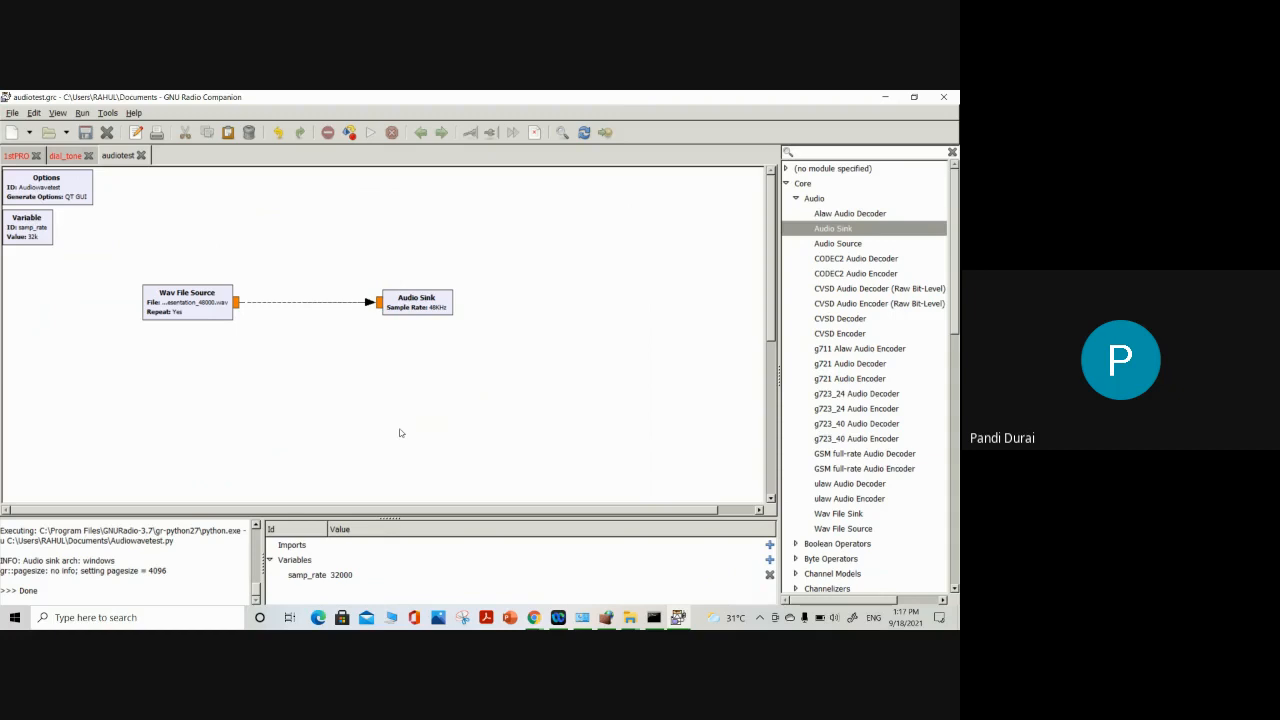
click(682, 623)
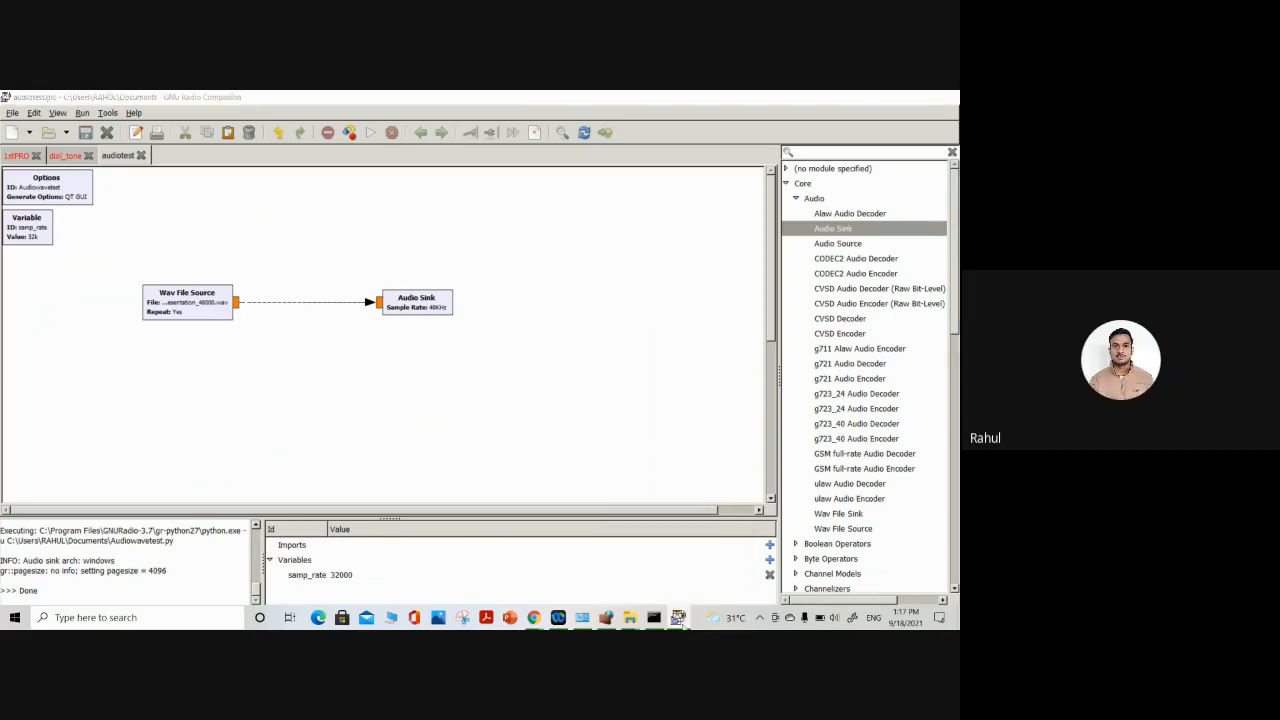
click(678, 617)
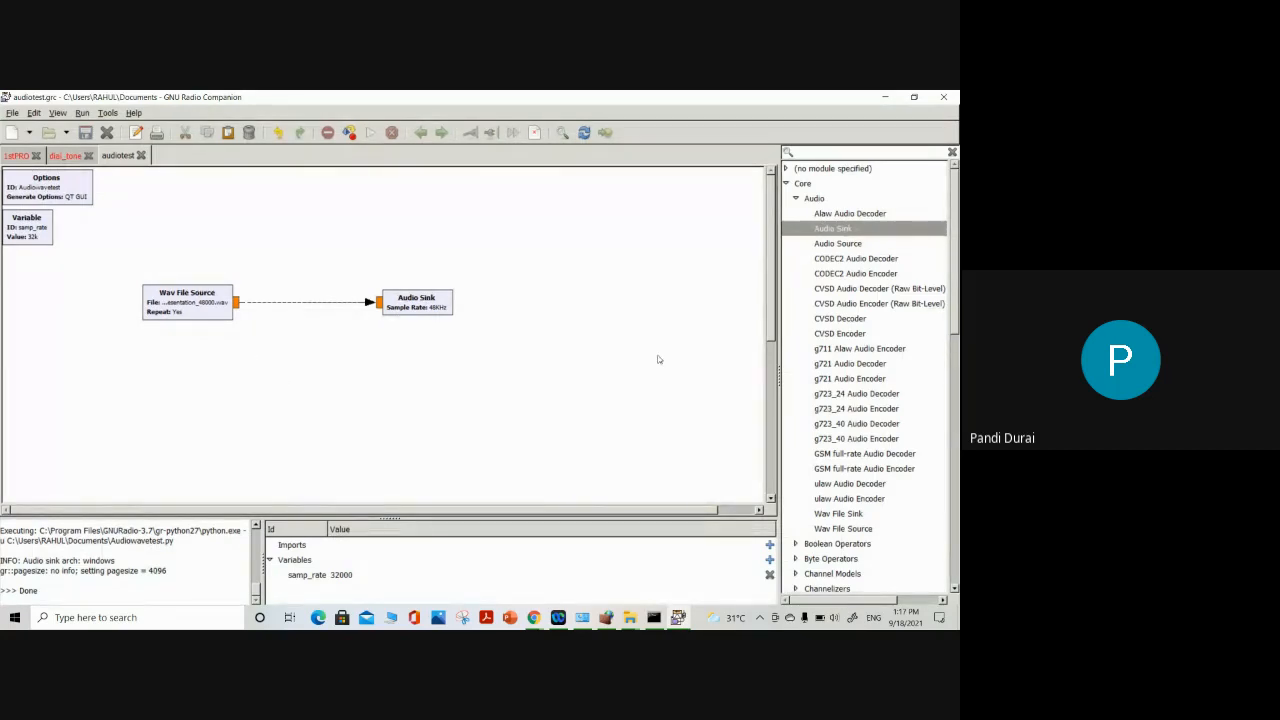
Add a Low Pass Filter block between the Wav File Source and the Audio Sink, spacing the blocks apart
click(849, 152)
text(filter)
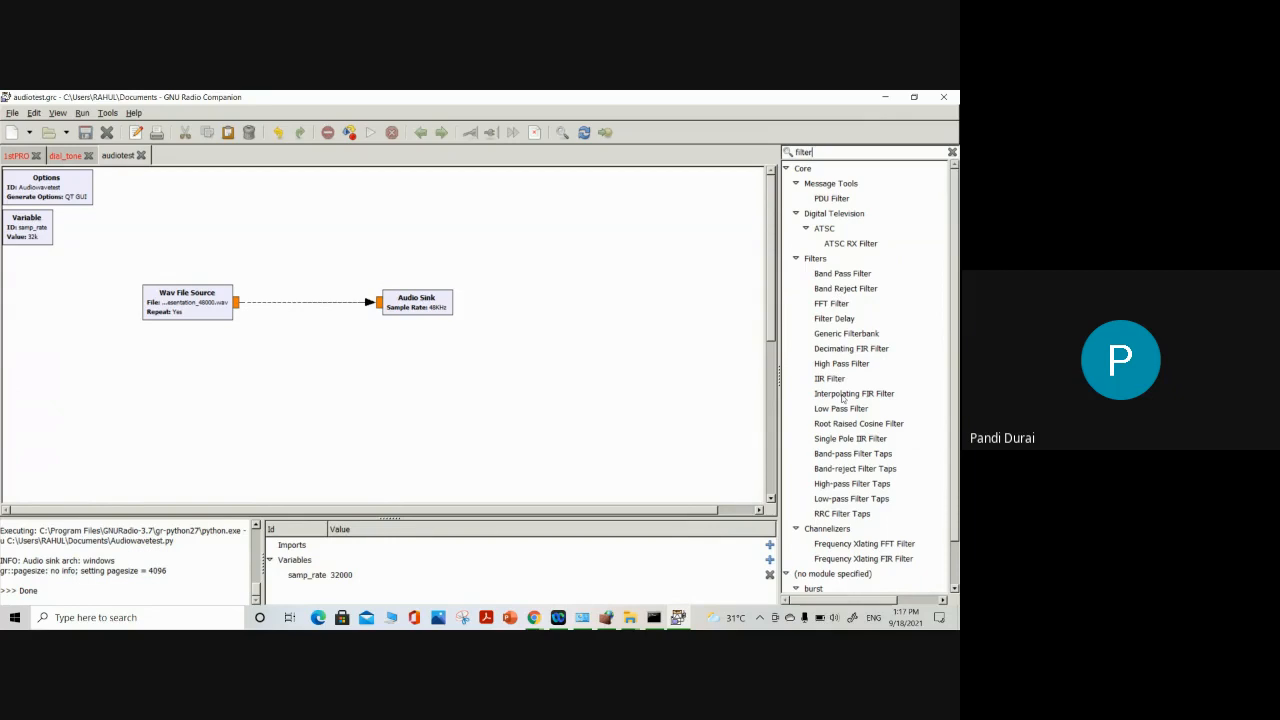
double_click(840, 408)
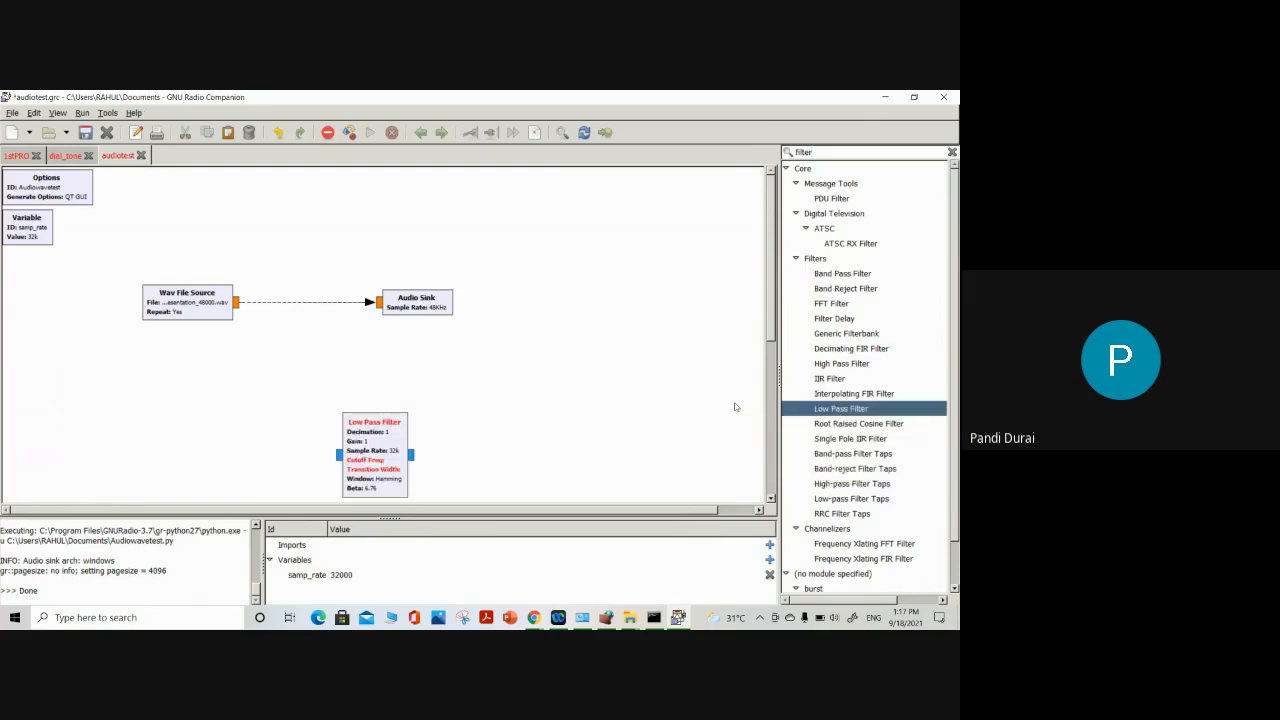
drag(379, 465, 314, 312)
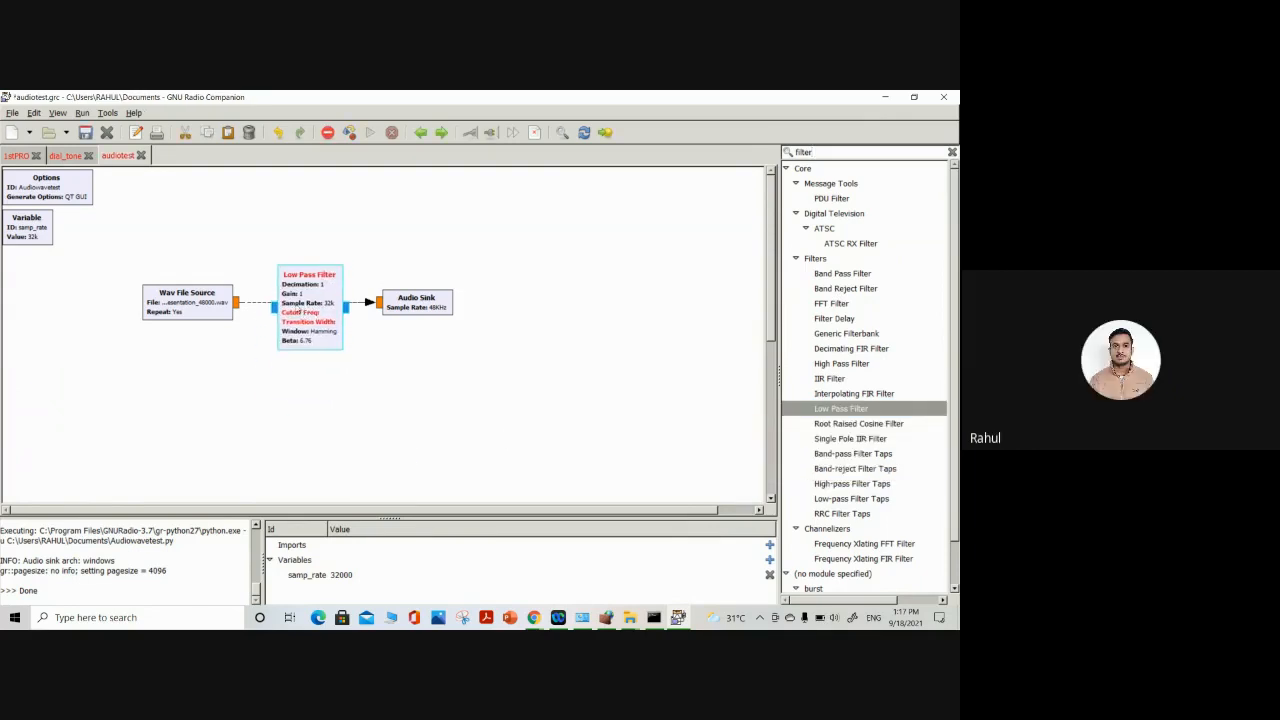
drag(437, 303, 637, 303)
drag(308, 326, 393, 325)
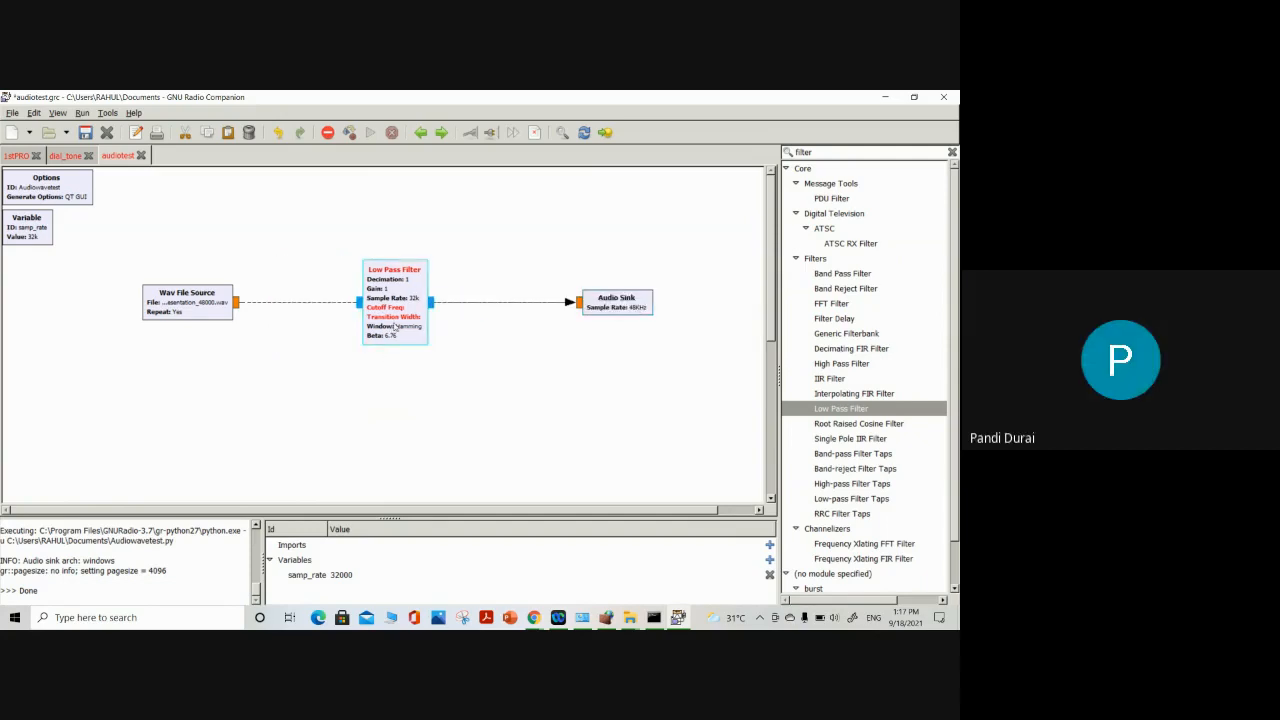
Replace the direct source-to-sink connection with one running from the Wav File Source through the Low Pass Filter to the Audio Sink
click(276, 304)
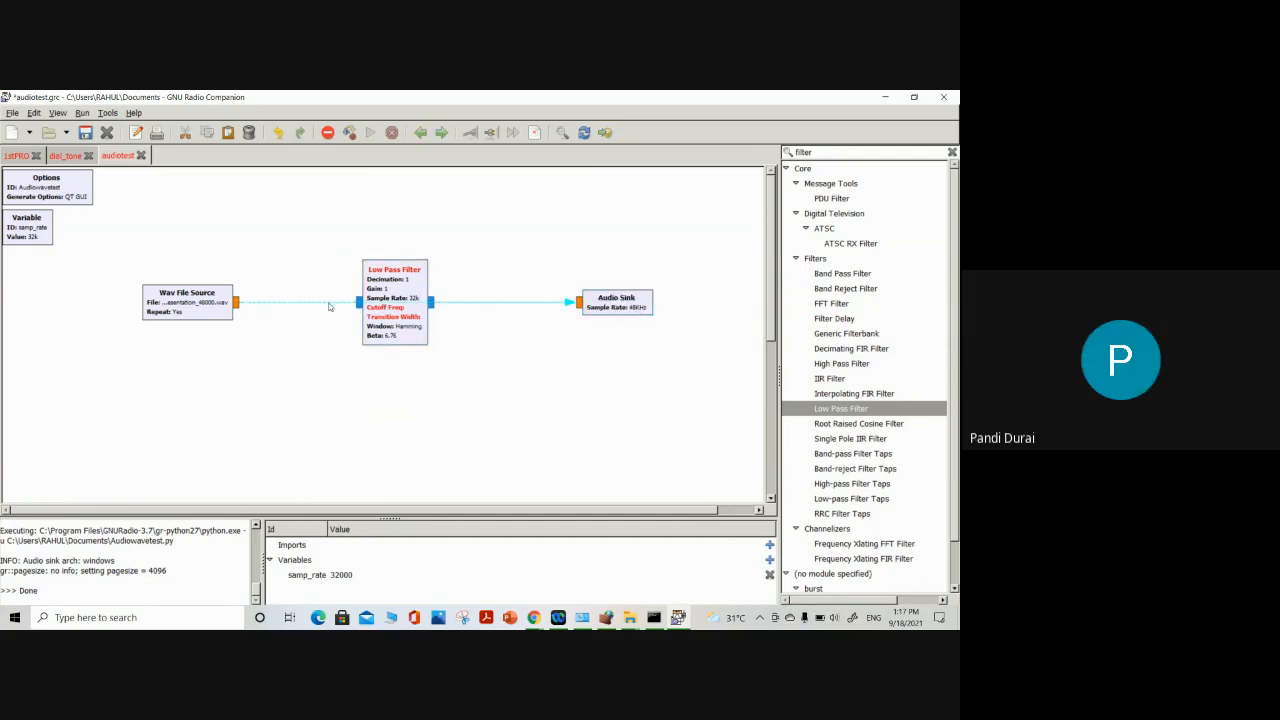
key(Delete)
click(239, 303)
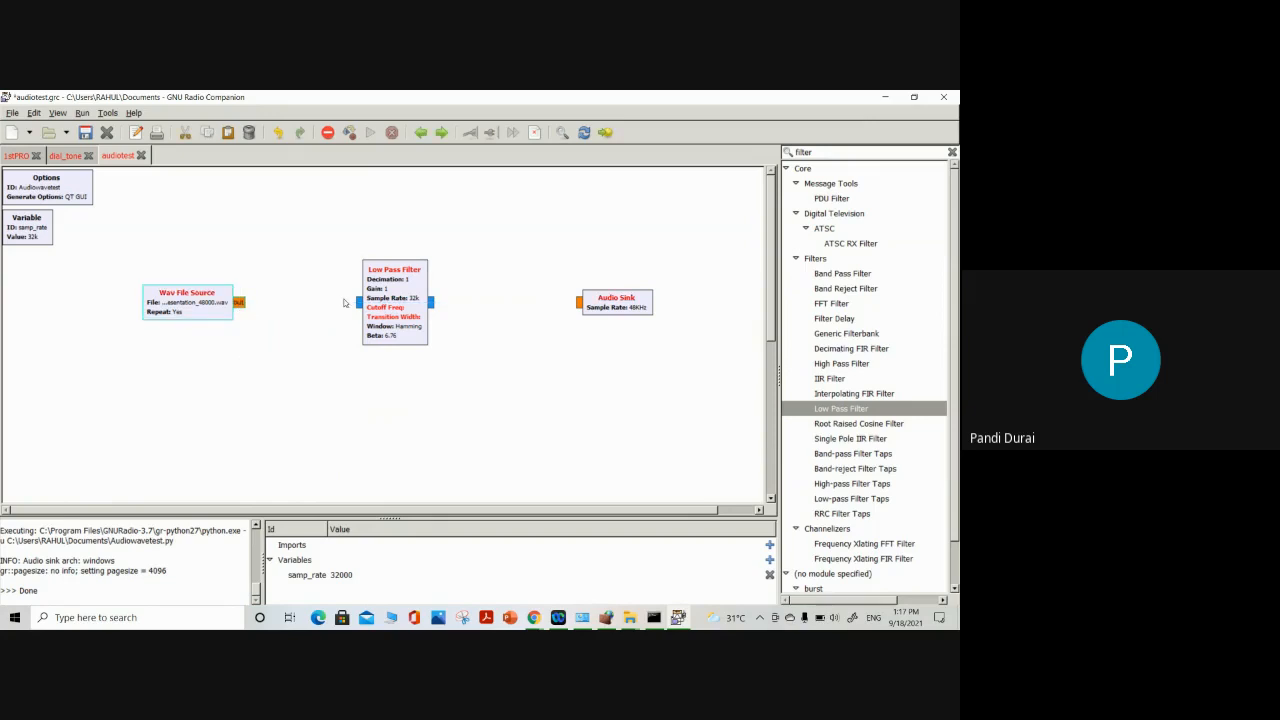
click(358, 302)
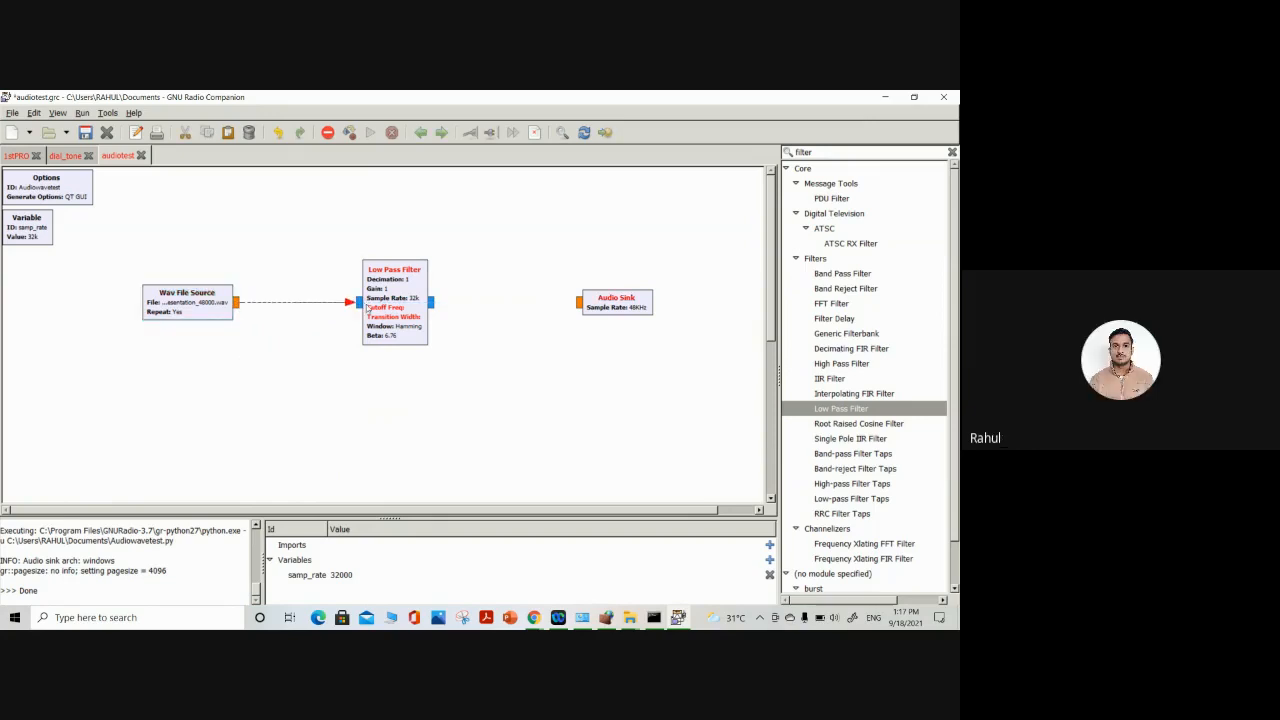
click(433, 302)
click(579, 302)
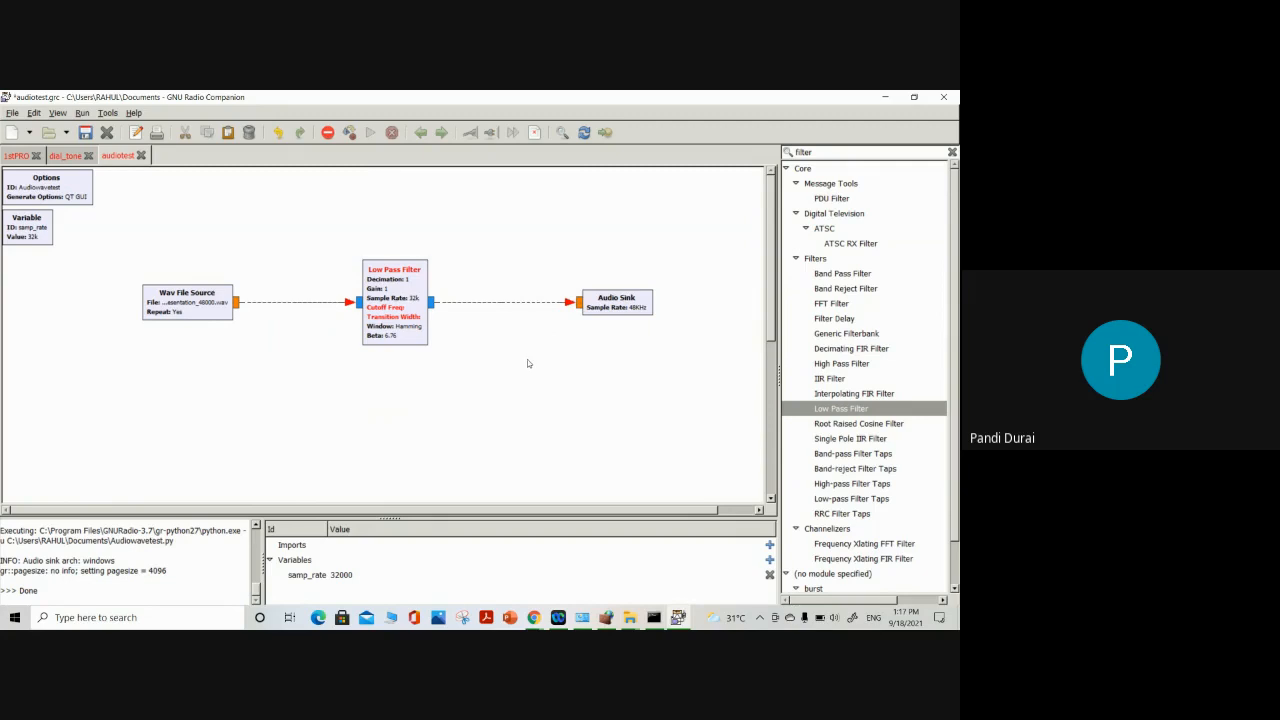
Set the Low Pass Filter's FIR type to Float->Float (Decimating) and its cutoff frequency to 500
double_click(405, 277)
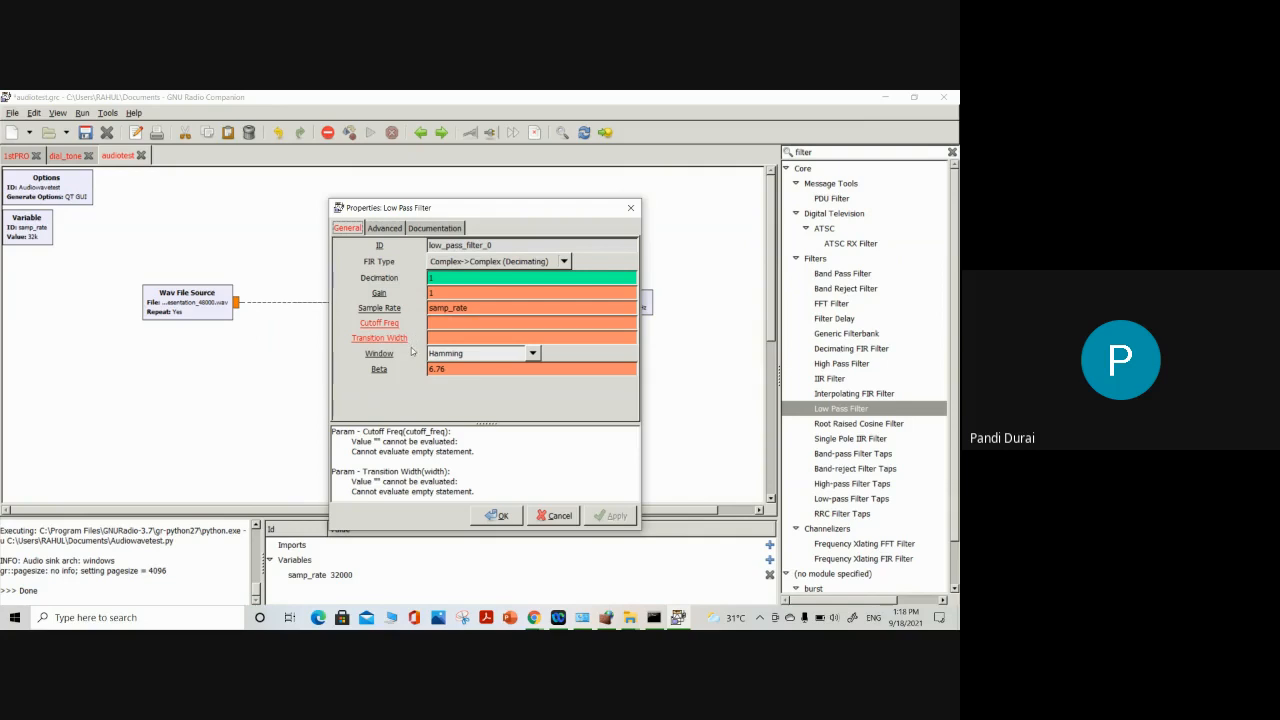
click(498, 262)
click(488, 292)
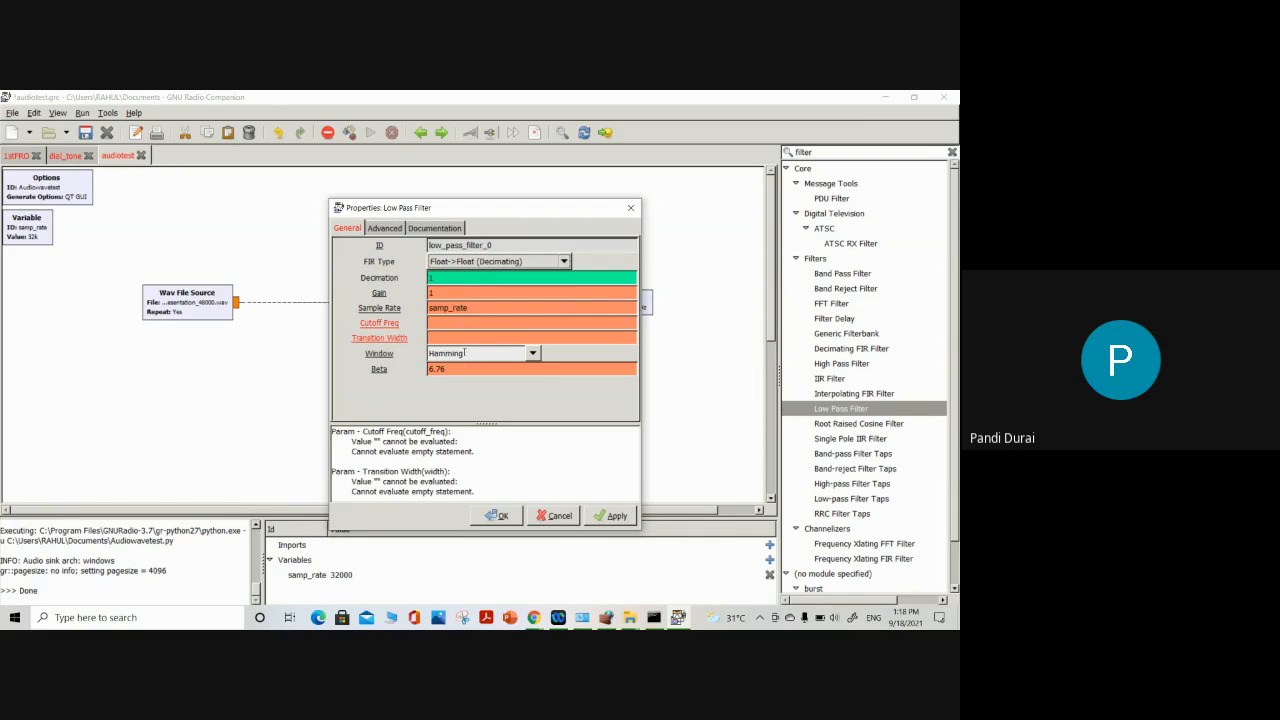
click(457, 326)
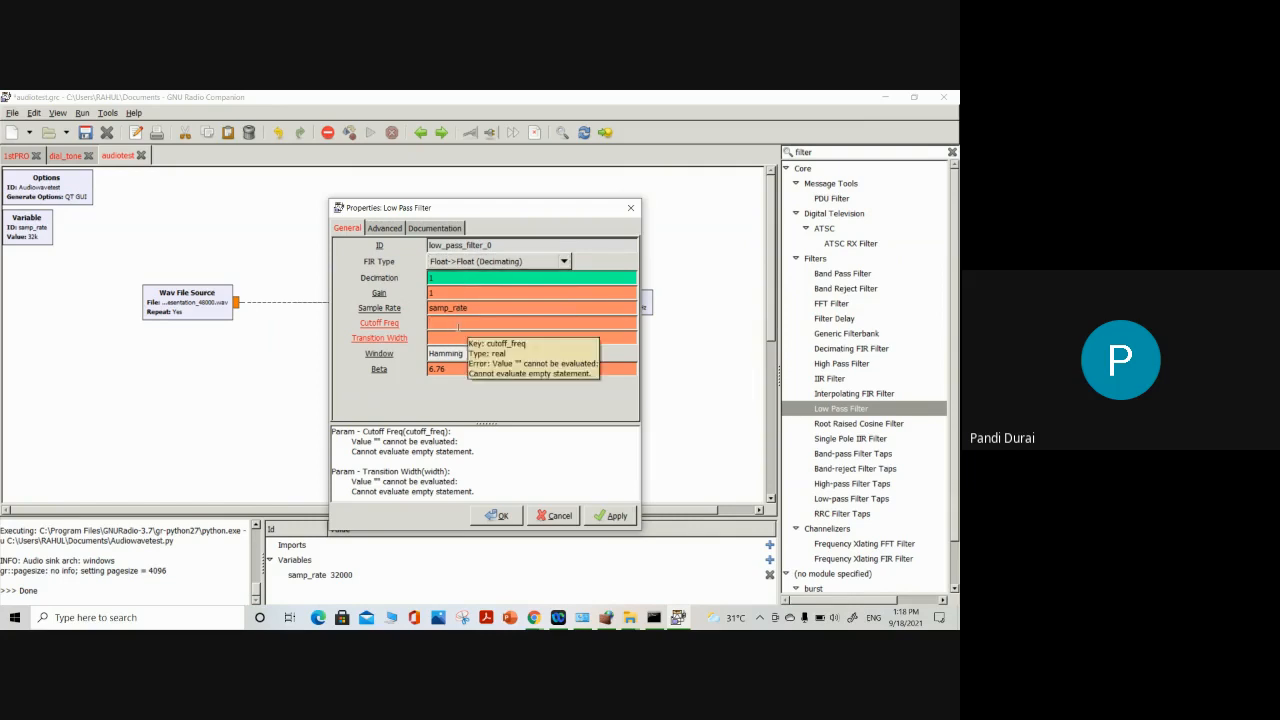
text(500)
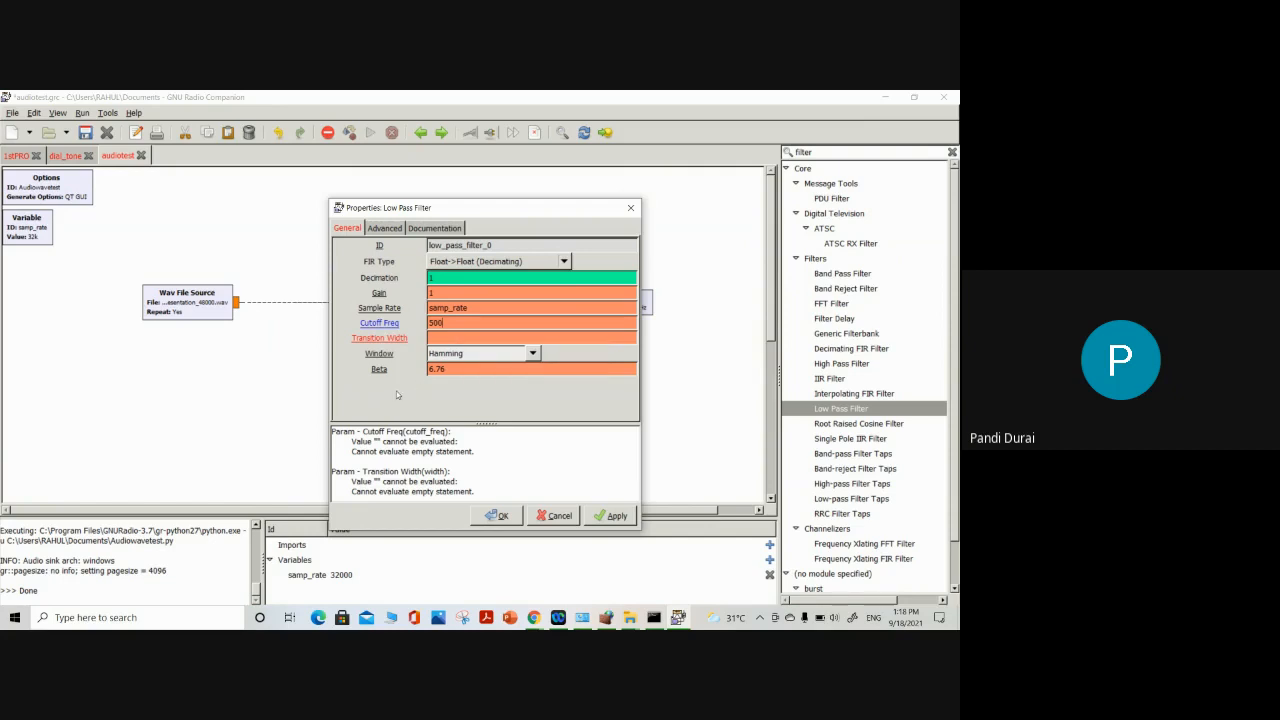
click(624, 516)
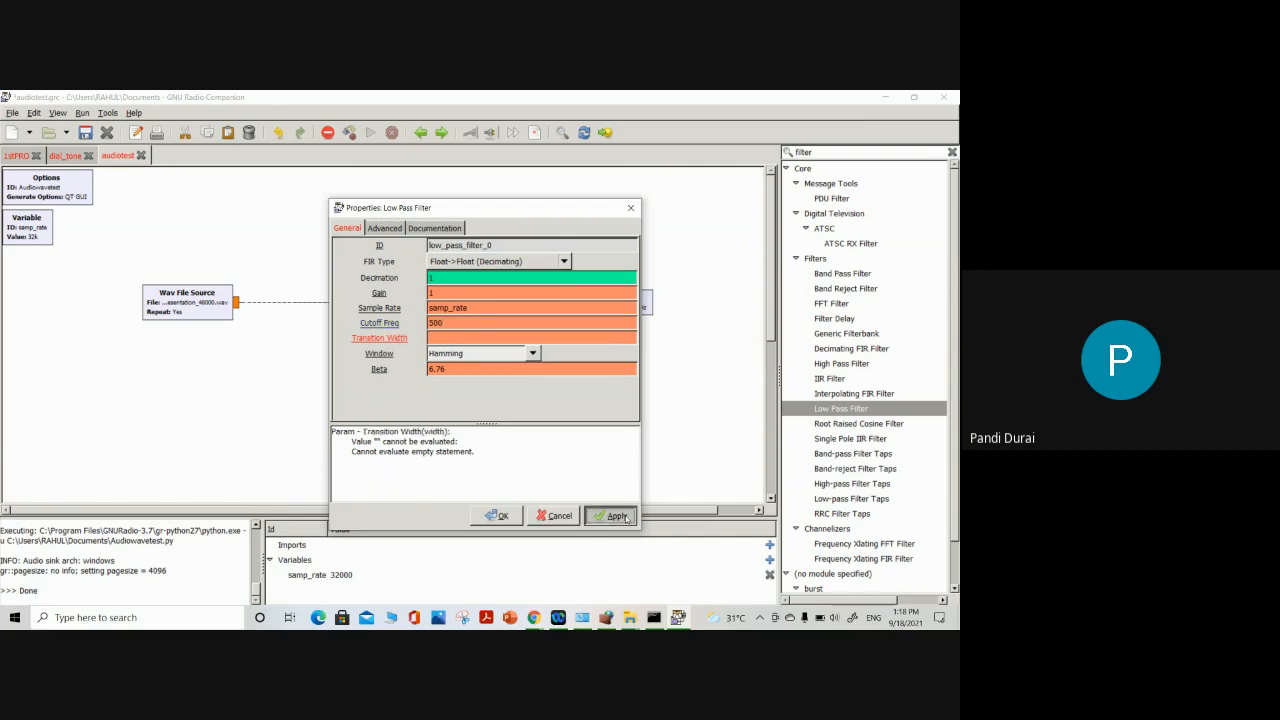
click(498, 516)
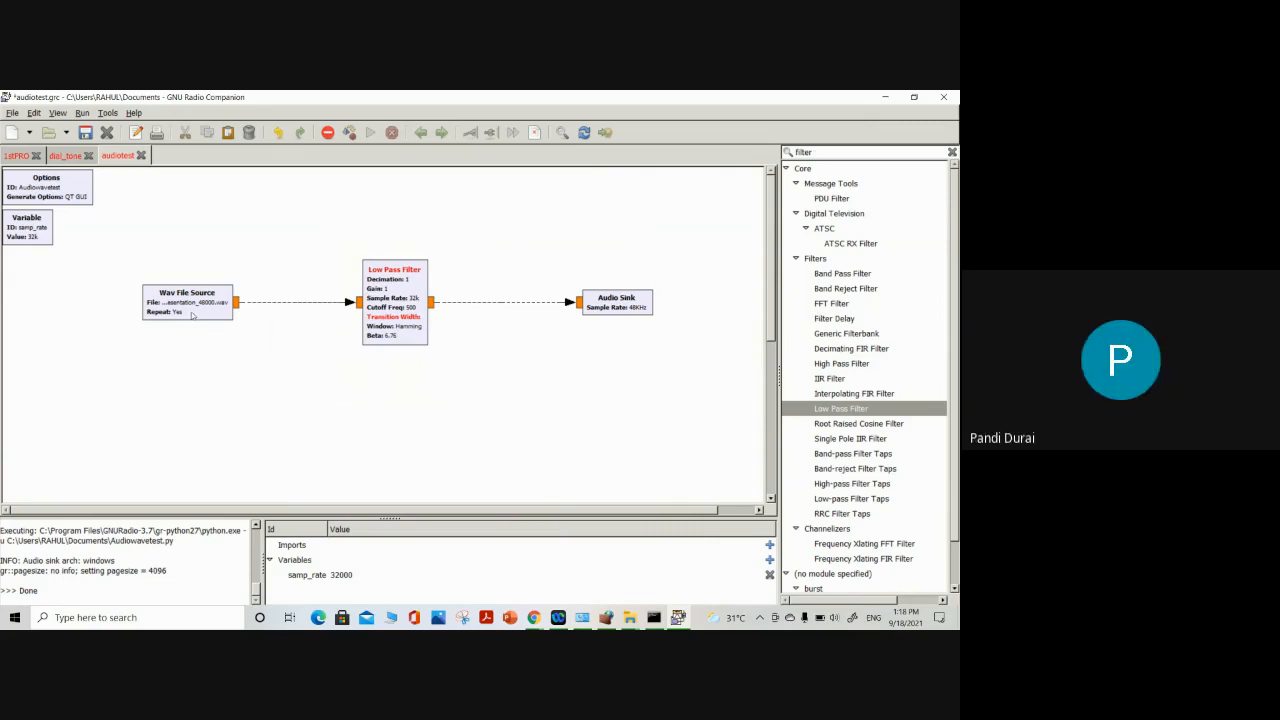
Space the Wav File Source farther from the Low Pass Filter and set the filter's transition width to 10
drag(185, 316, 100, 318)
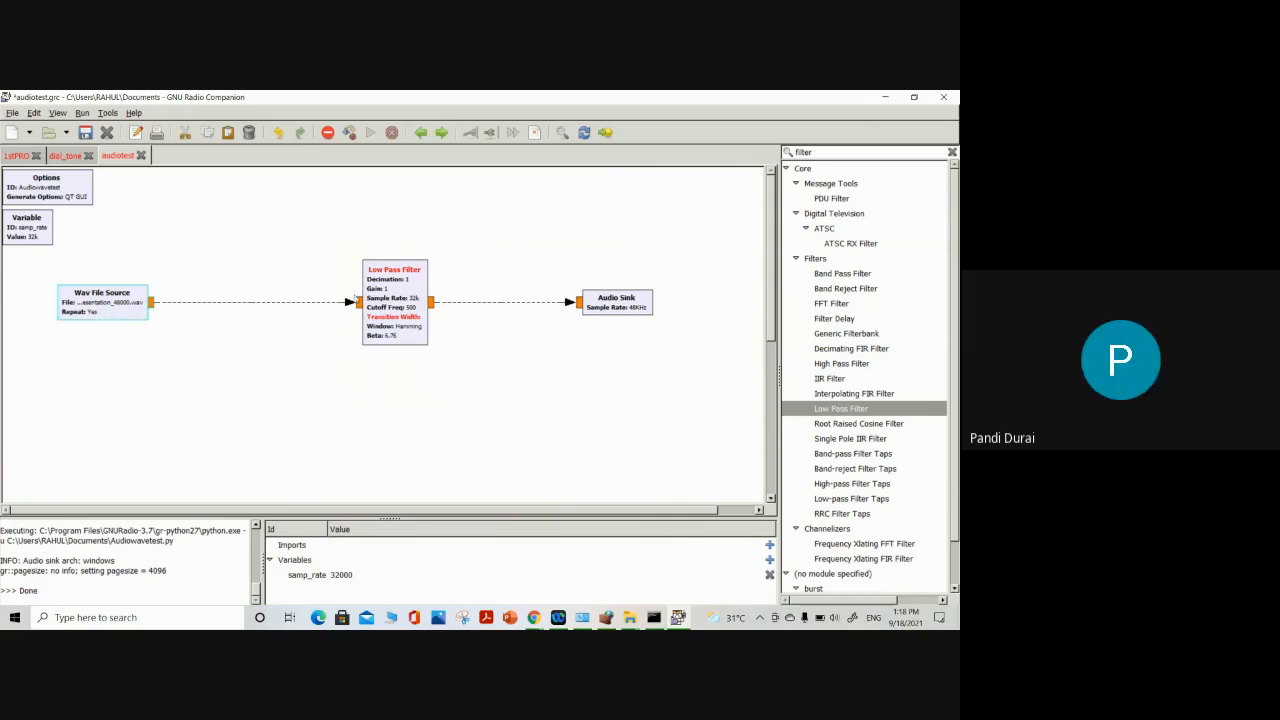
mouse_move(390, 302)
mouse_down()
mouse_move(335, 302)
mouse_move(395, 302)
mouse_up()
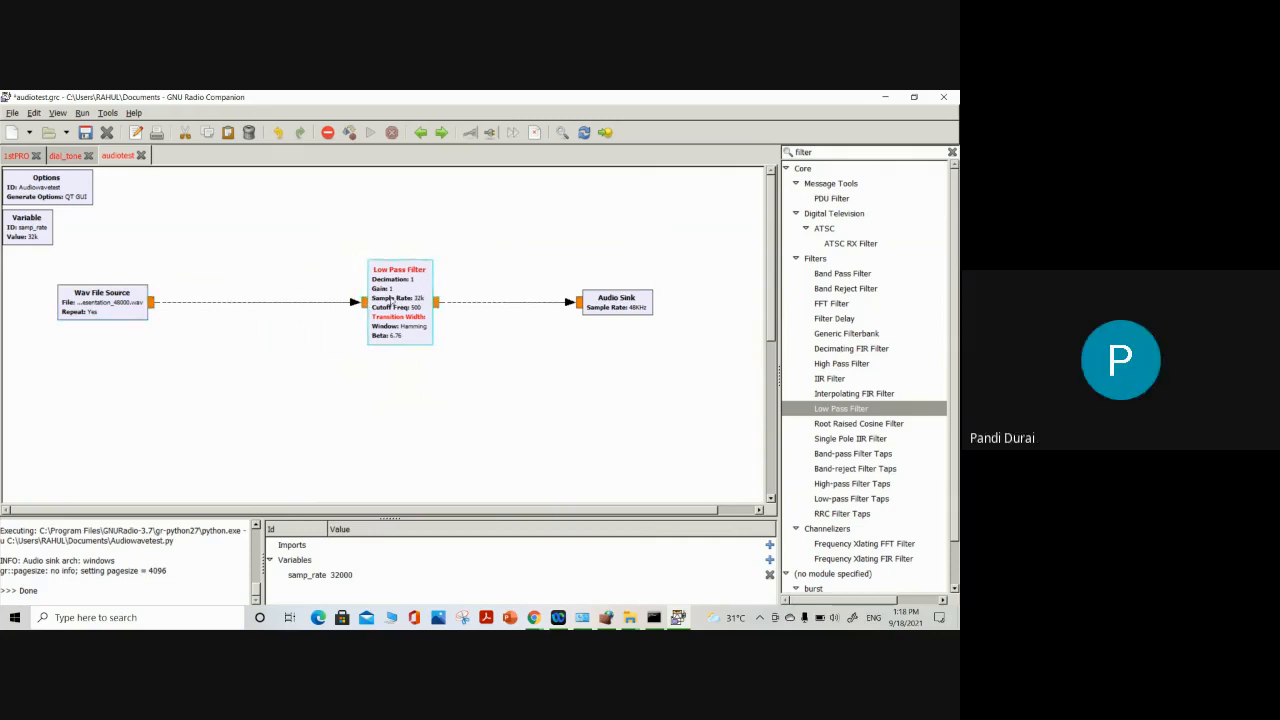
double_click(391, 306)
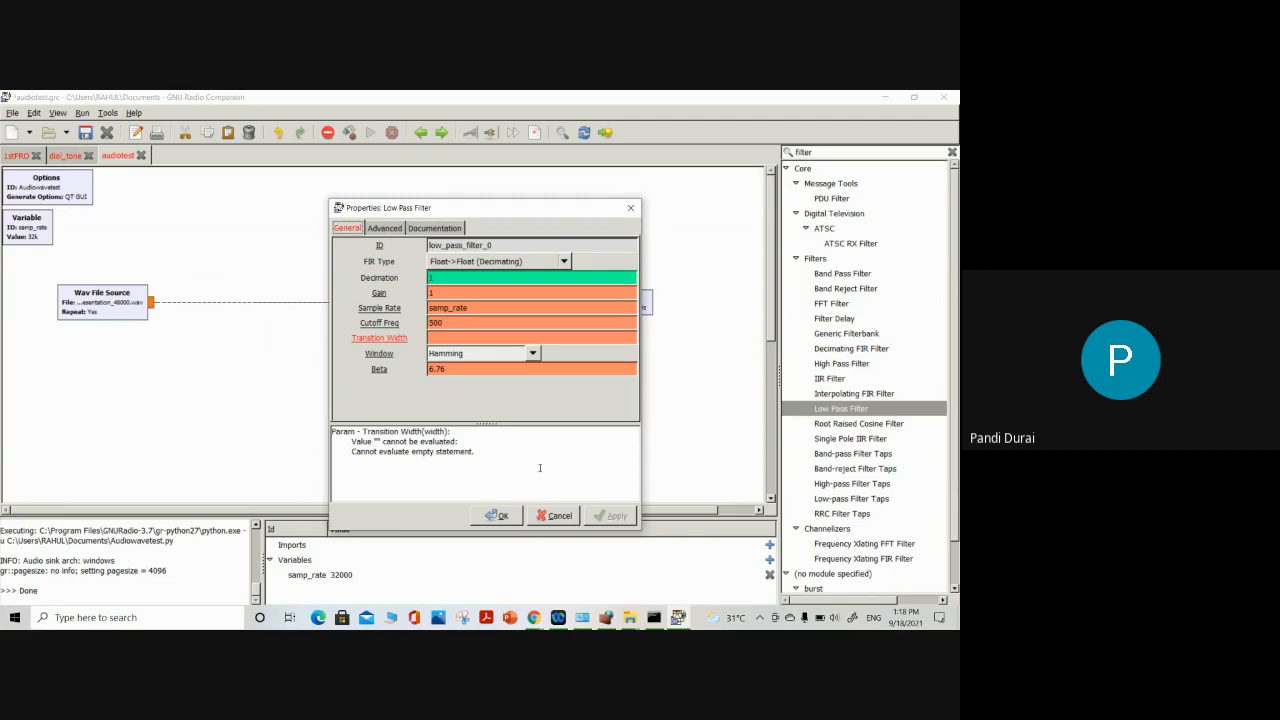
click(433, 337)
text(10)
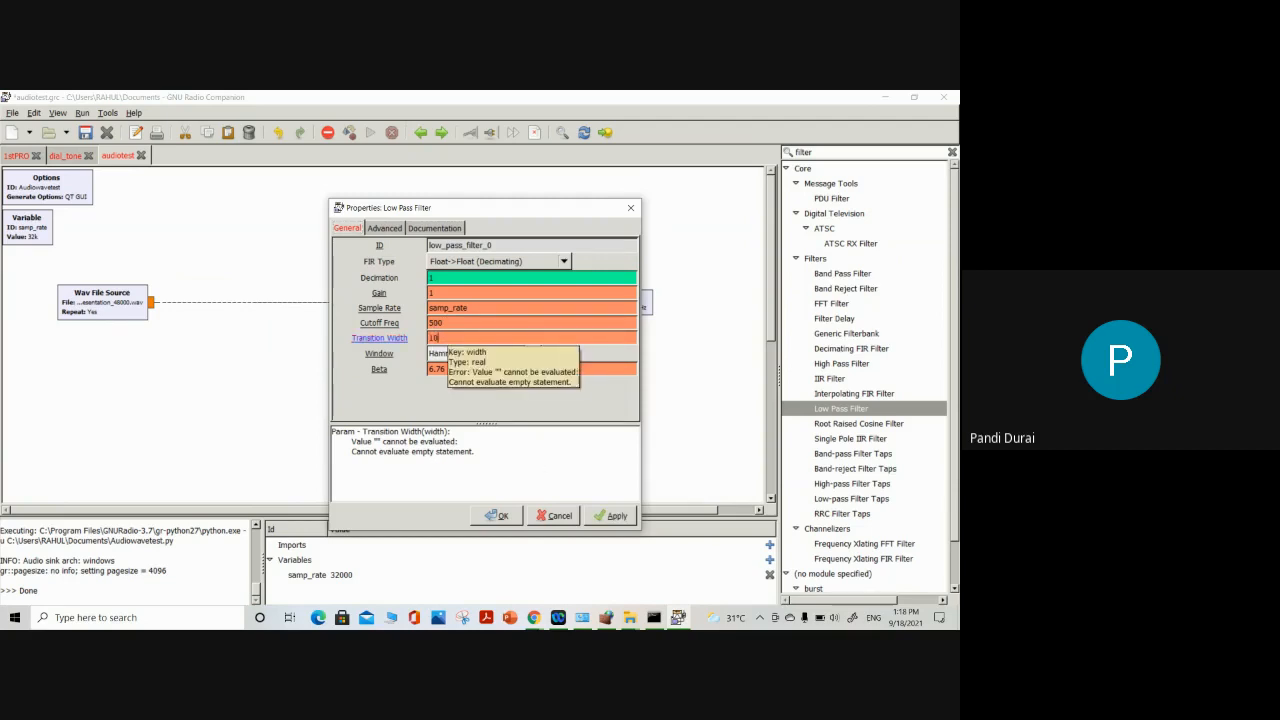
click(611, 515)
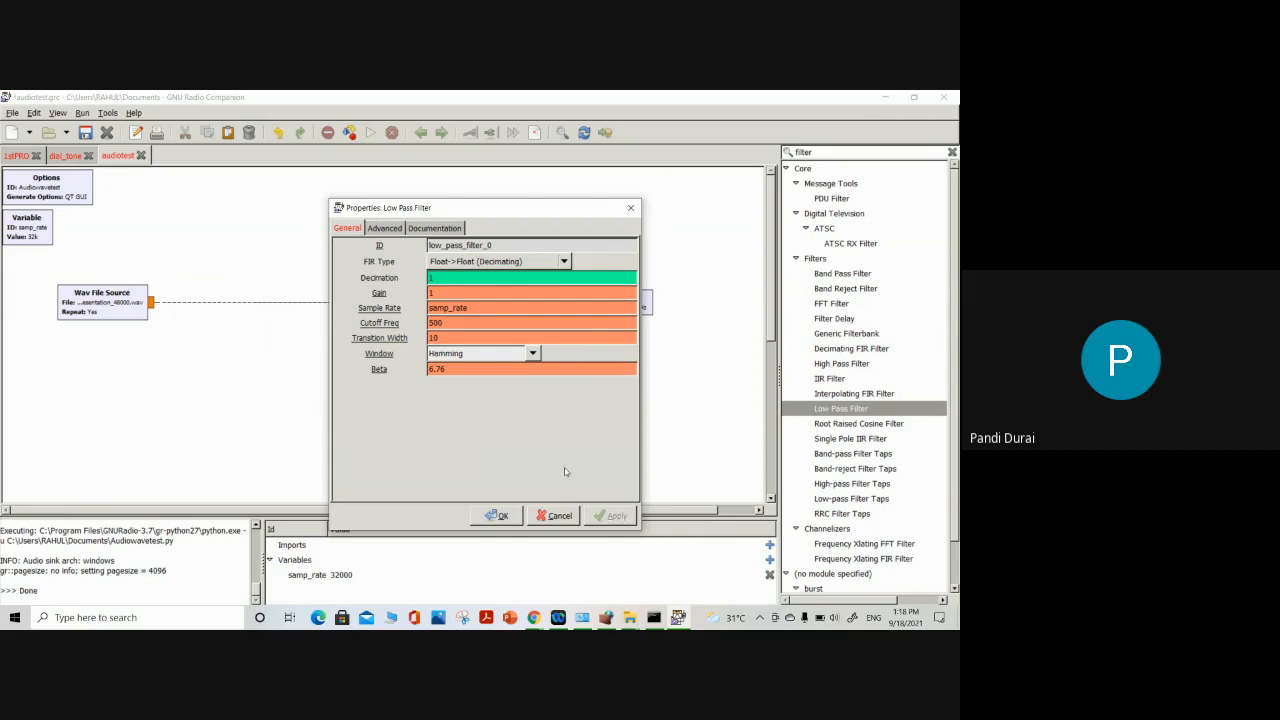
click(500, 515)
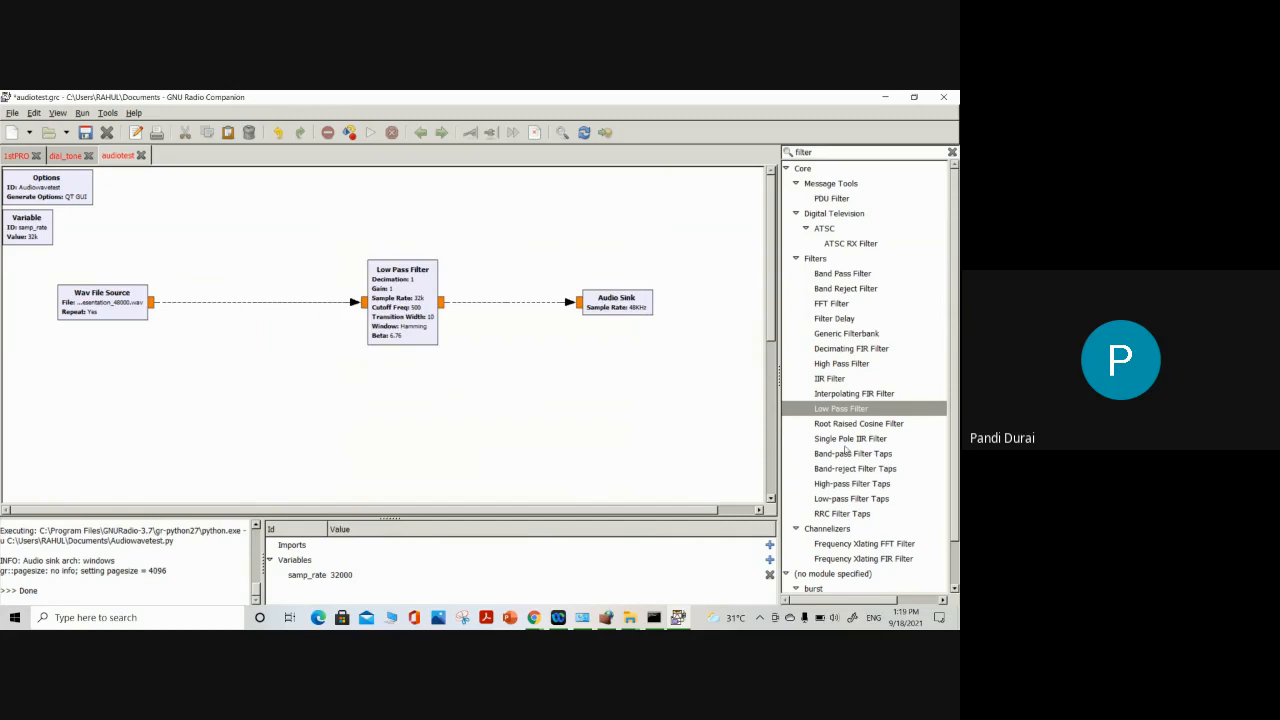
Execute the audiotest flow graph with the completed Low Pass Filter and close its output window
click(368, 132)
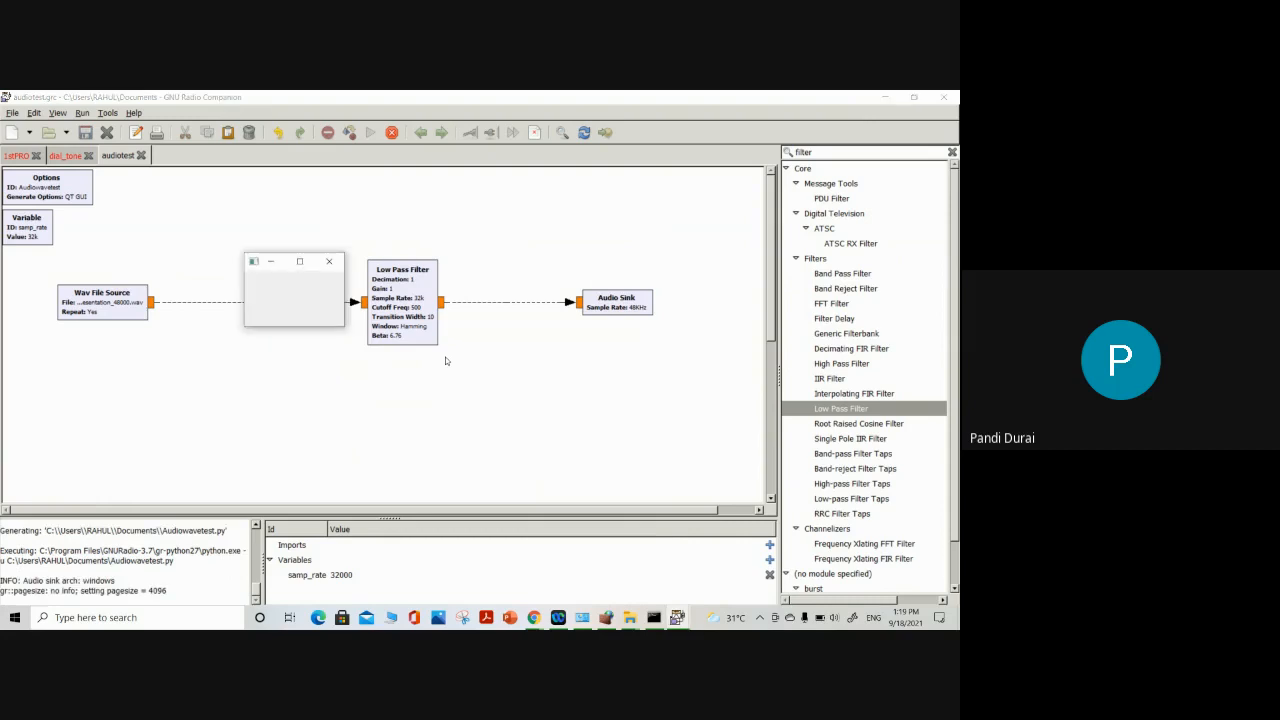
click(329, 261)
Set the Low Pass Filter's cutoff frequency to 100, and execute the flow graph again, closing its output window
double_click(378, 293)
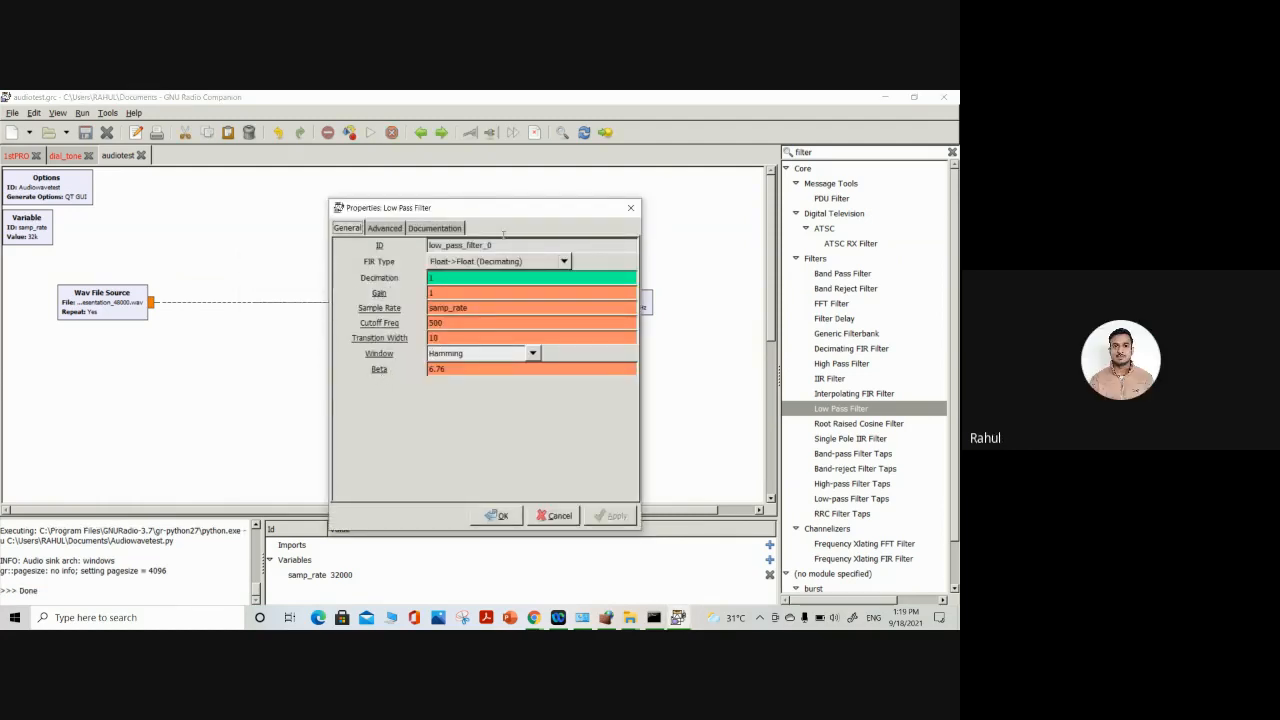
drag(524, 207, 497, 194)
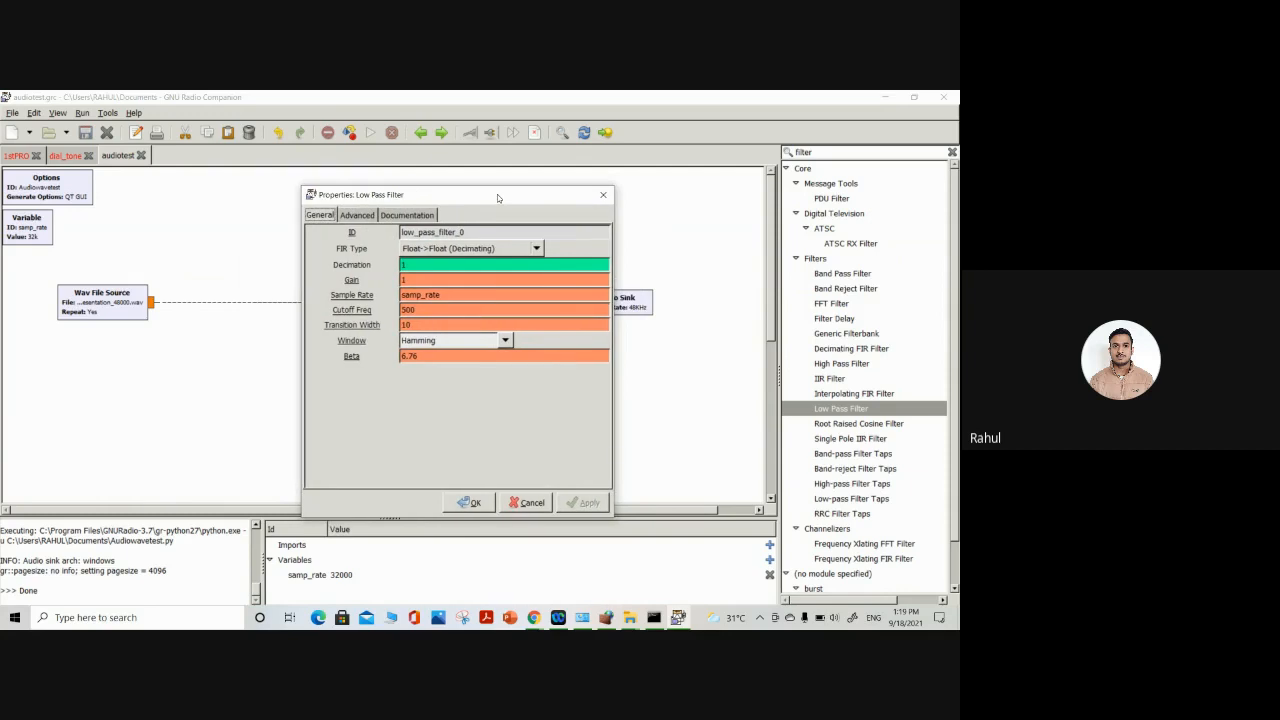
double_click(416, 312)
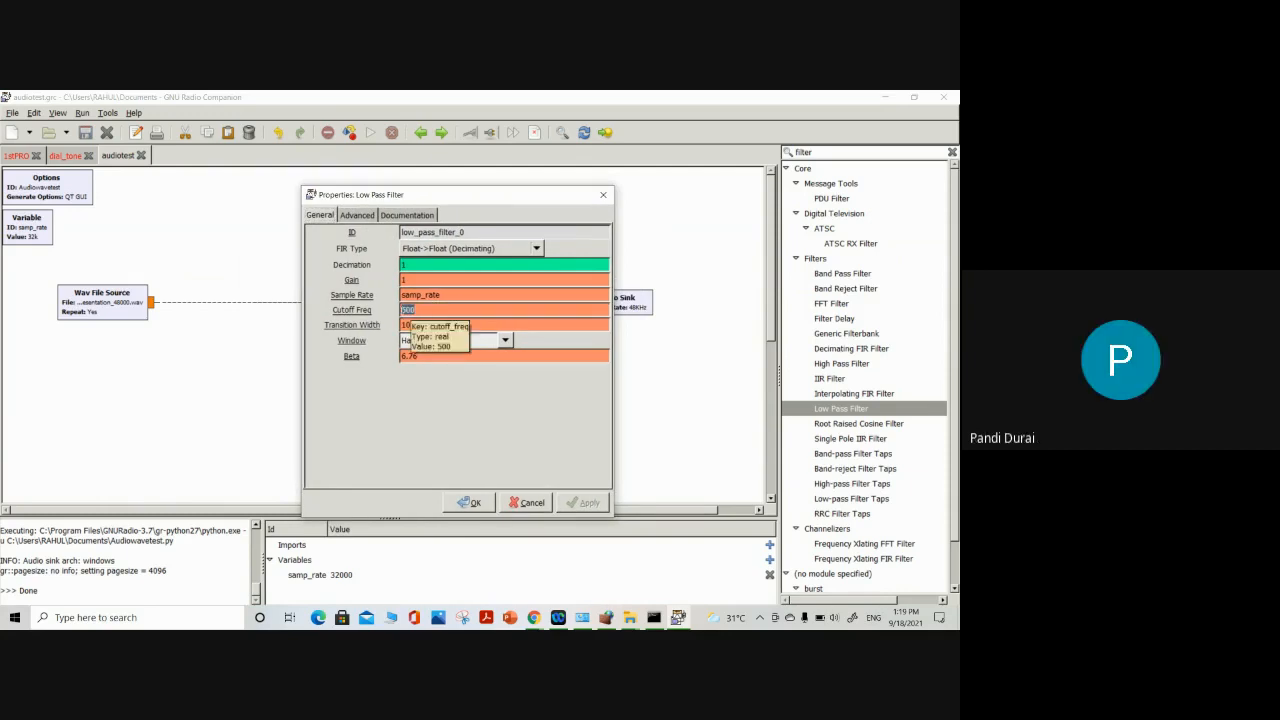
text(2)
key(BackSpace)
text(100)
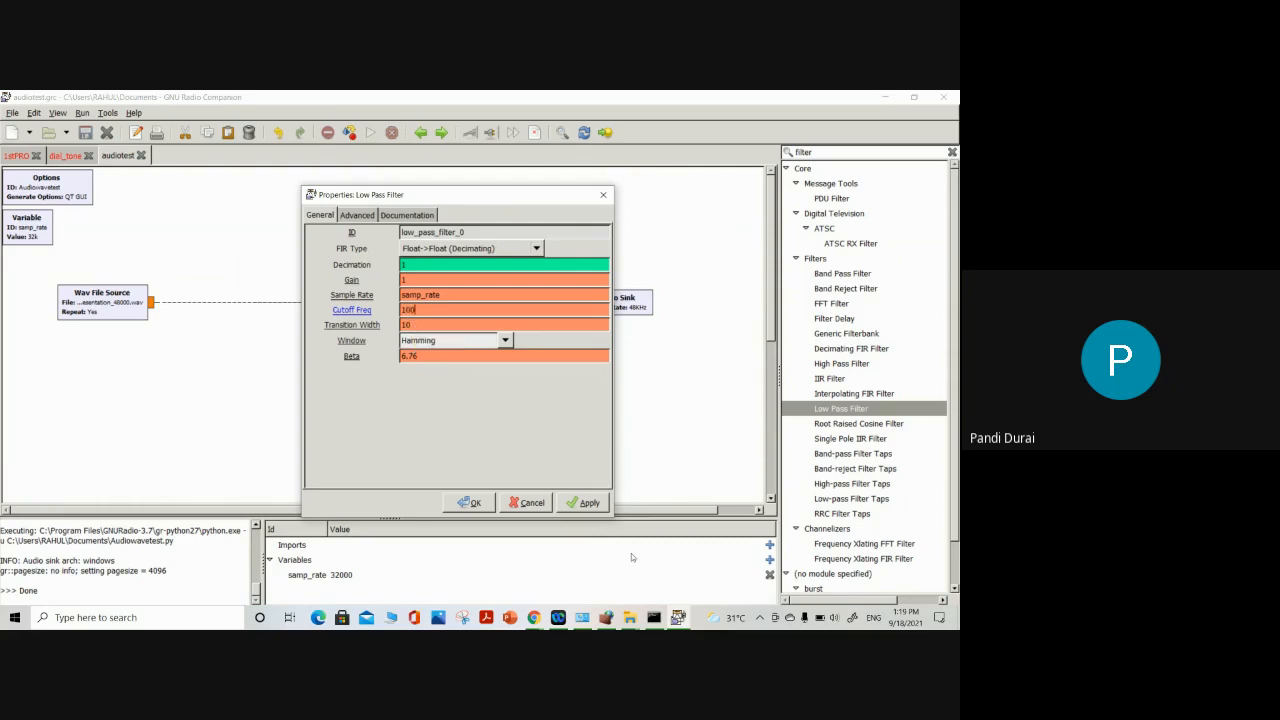
click(586, 503)
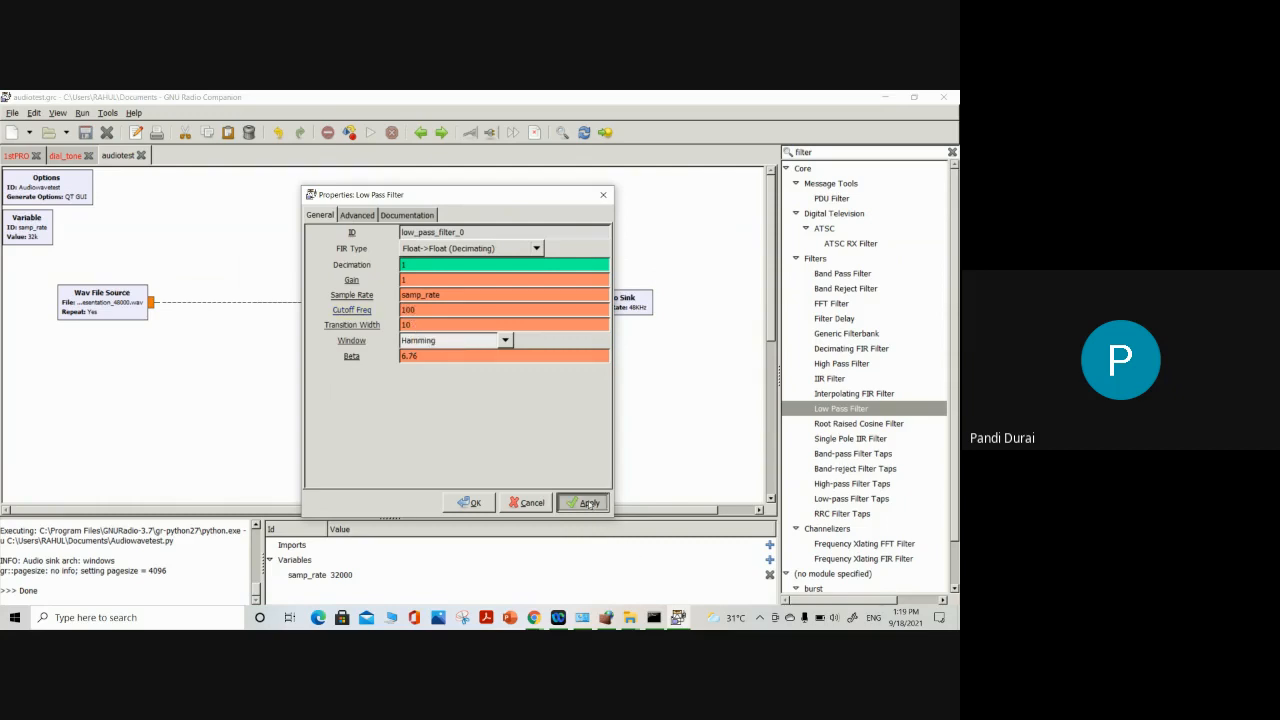
click(466, 503)
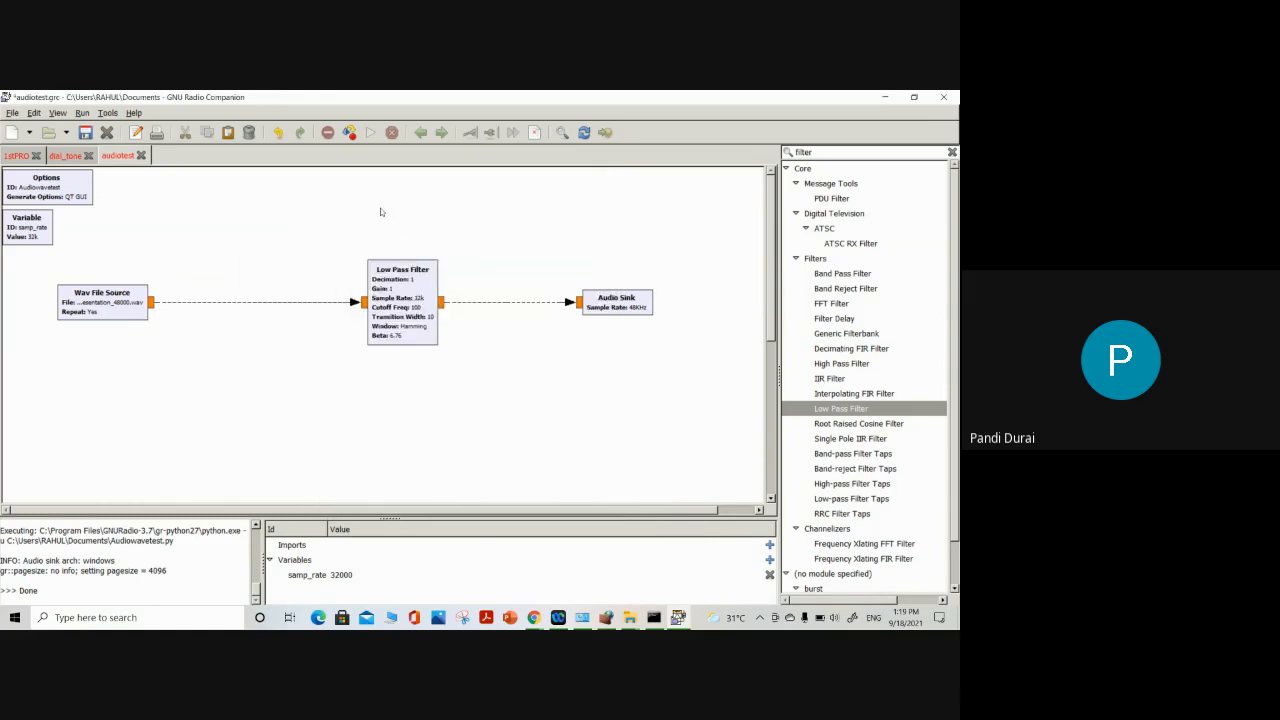
click(370, 132)
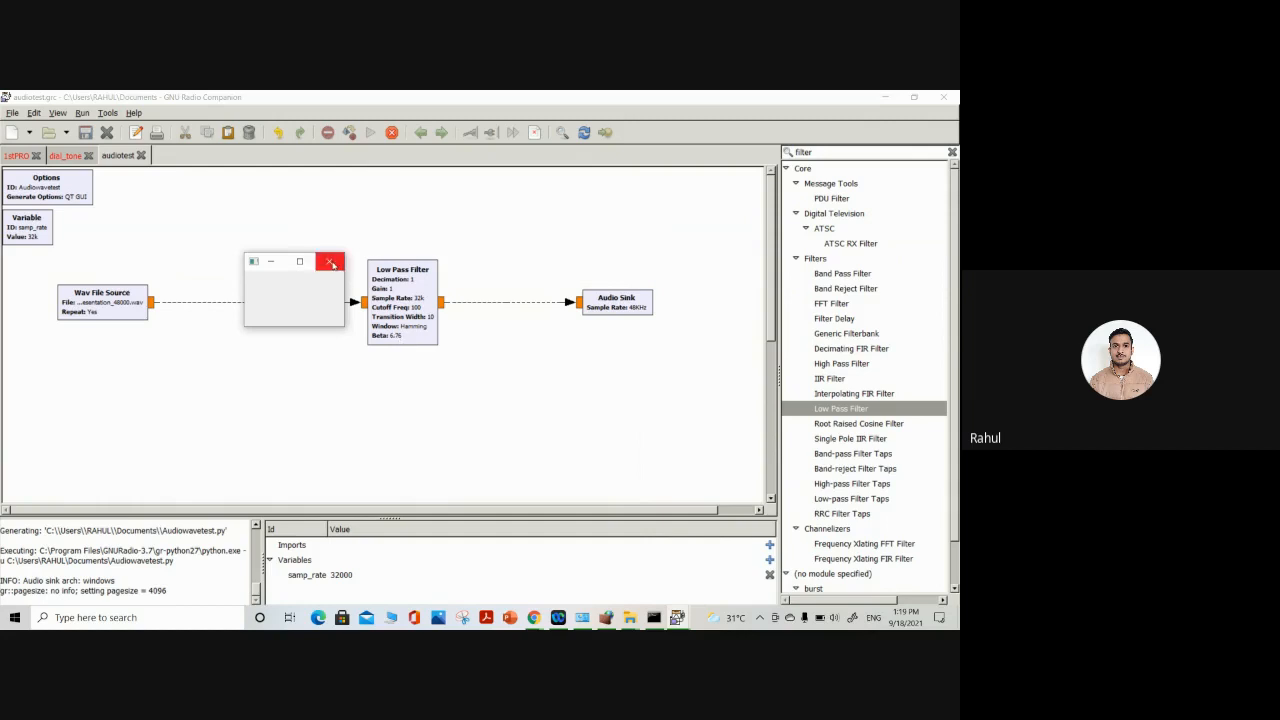
click(331, 263)
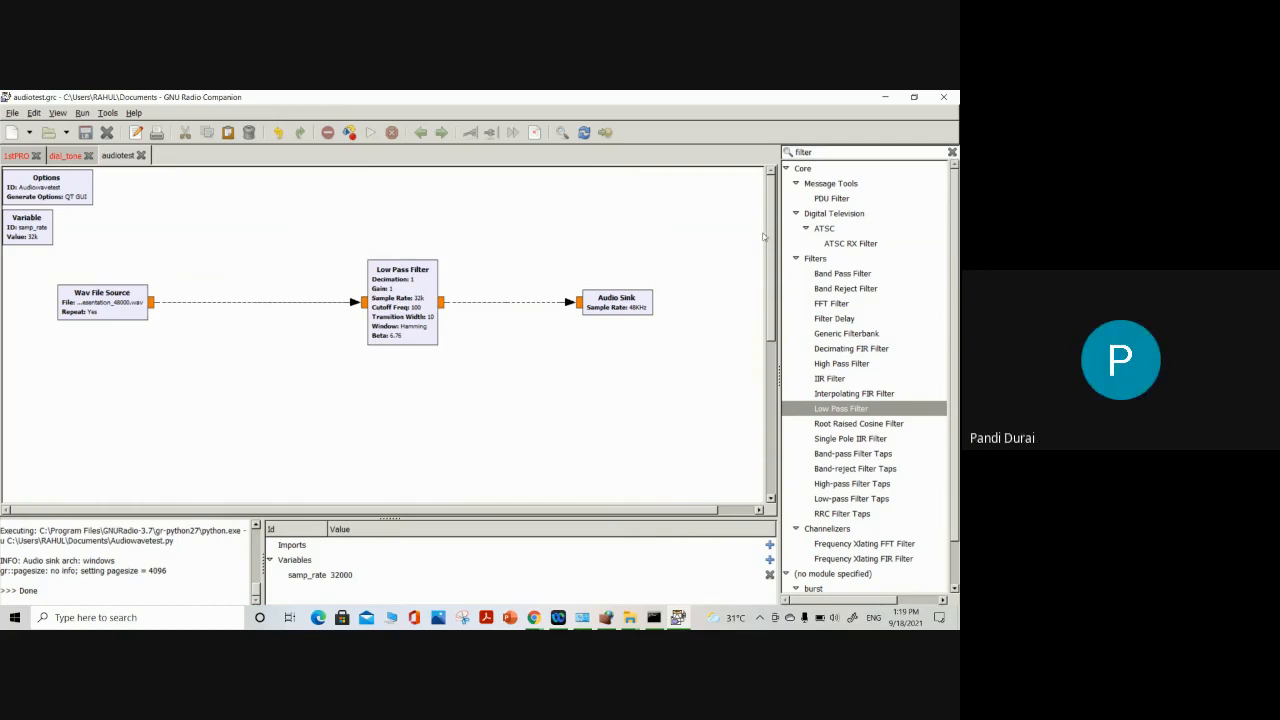
Clear the block library search and open the Filter Design Tool, minimizing the main window to reveal it
click(951, 152)
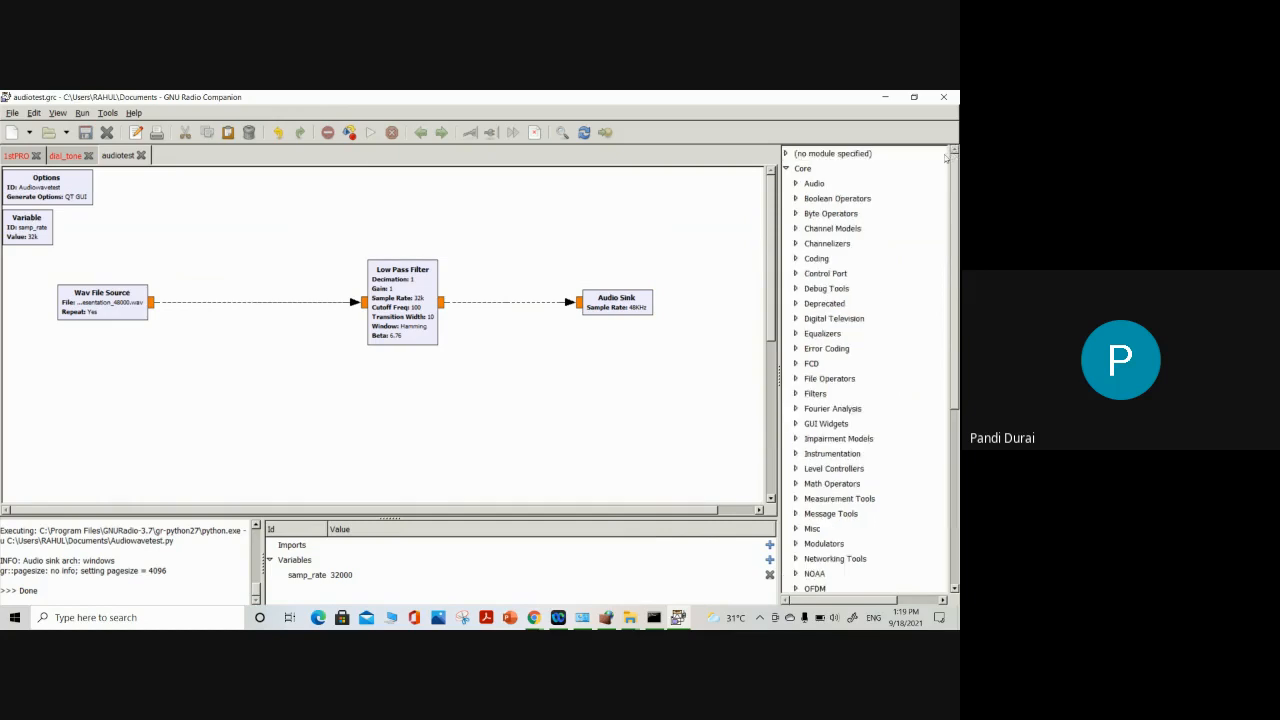
scroll(849, 425, down, 6)
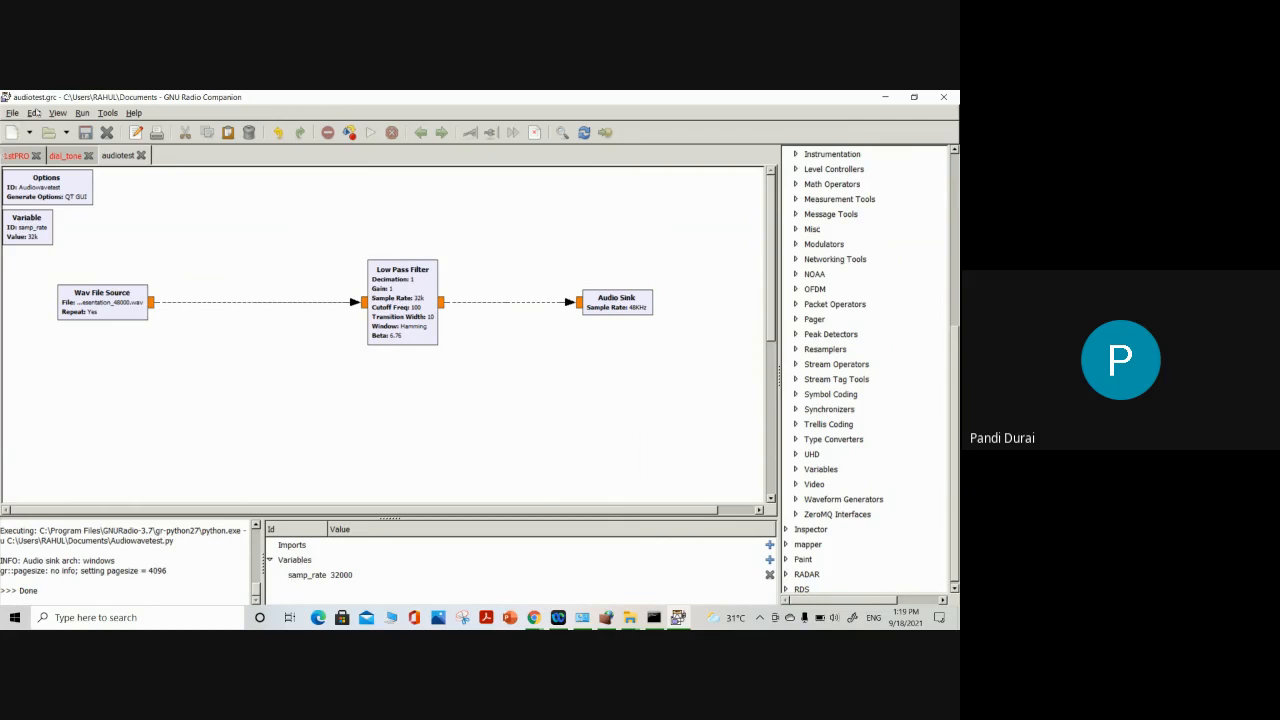
click(106, 112)
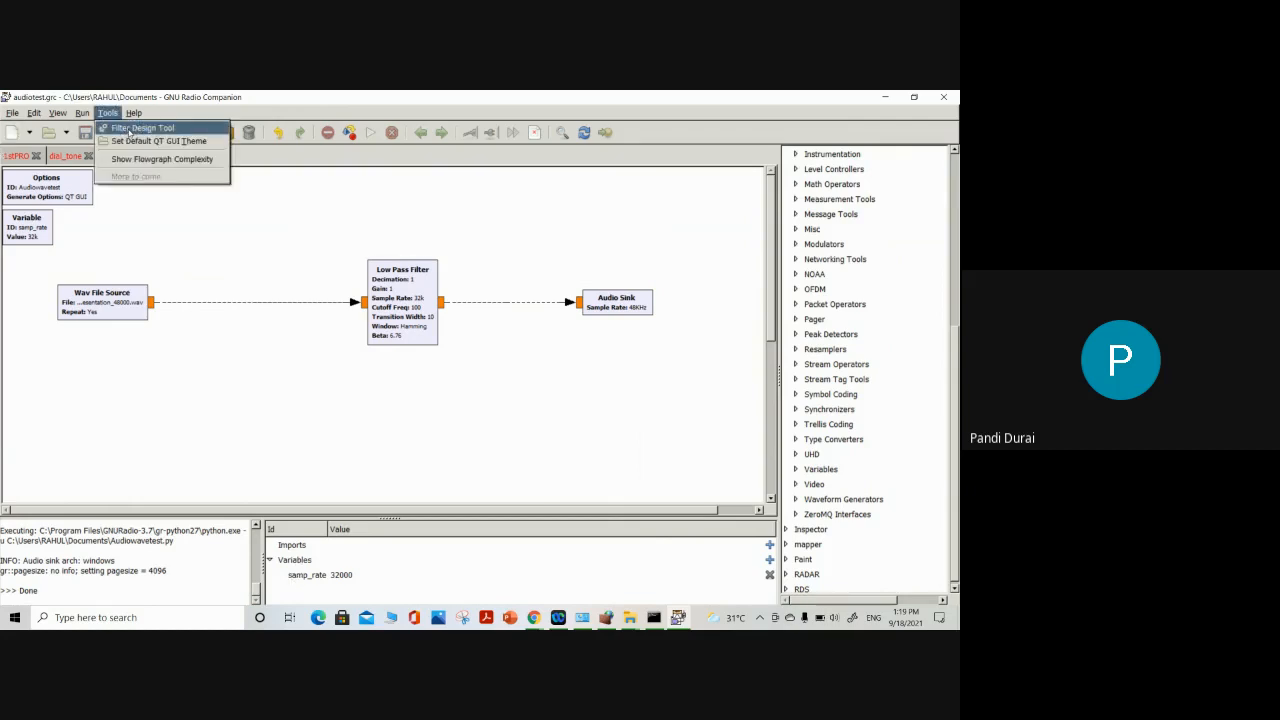
click(130, 129)
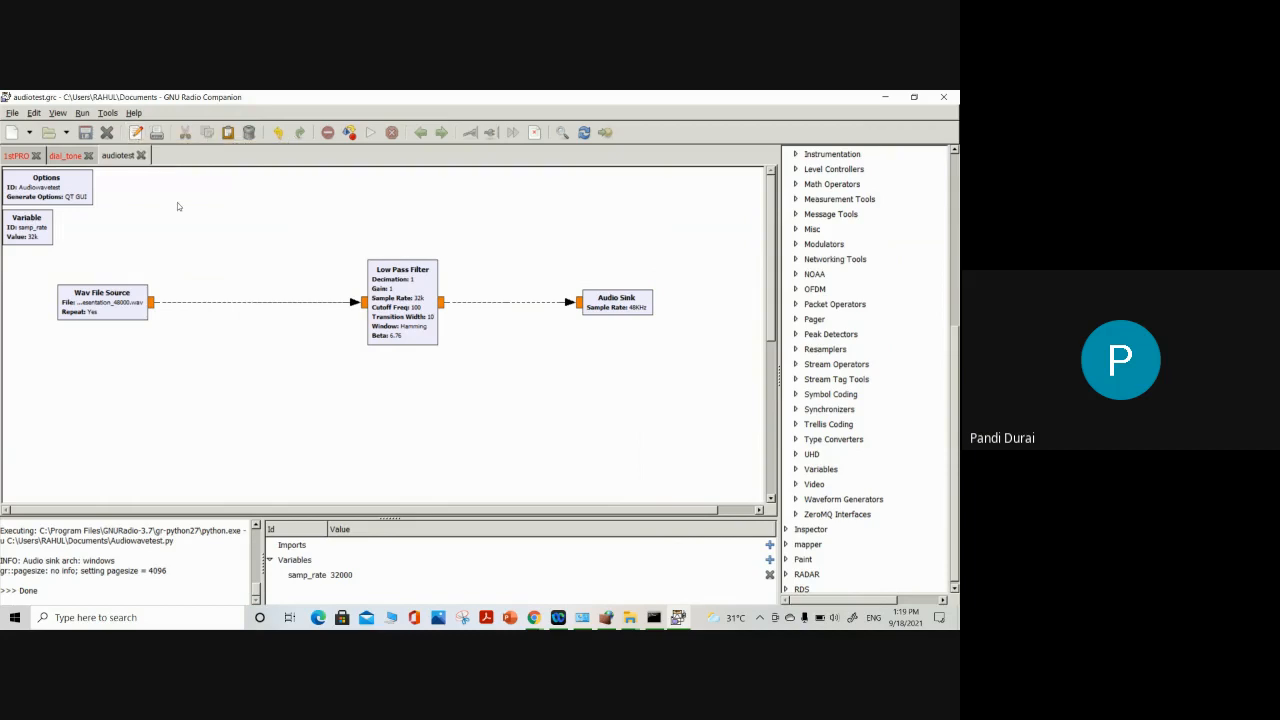
click(112, 115)
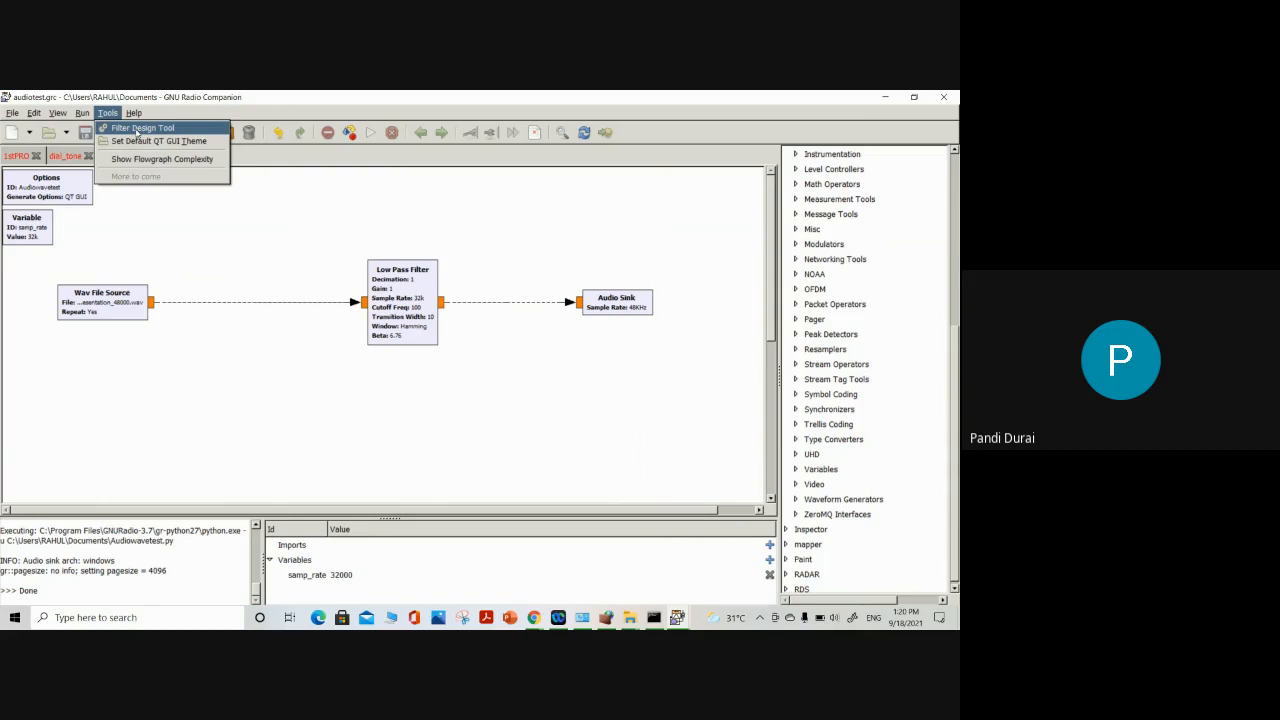
click(886, 96)
click(882, 100)
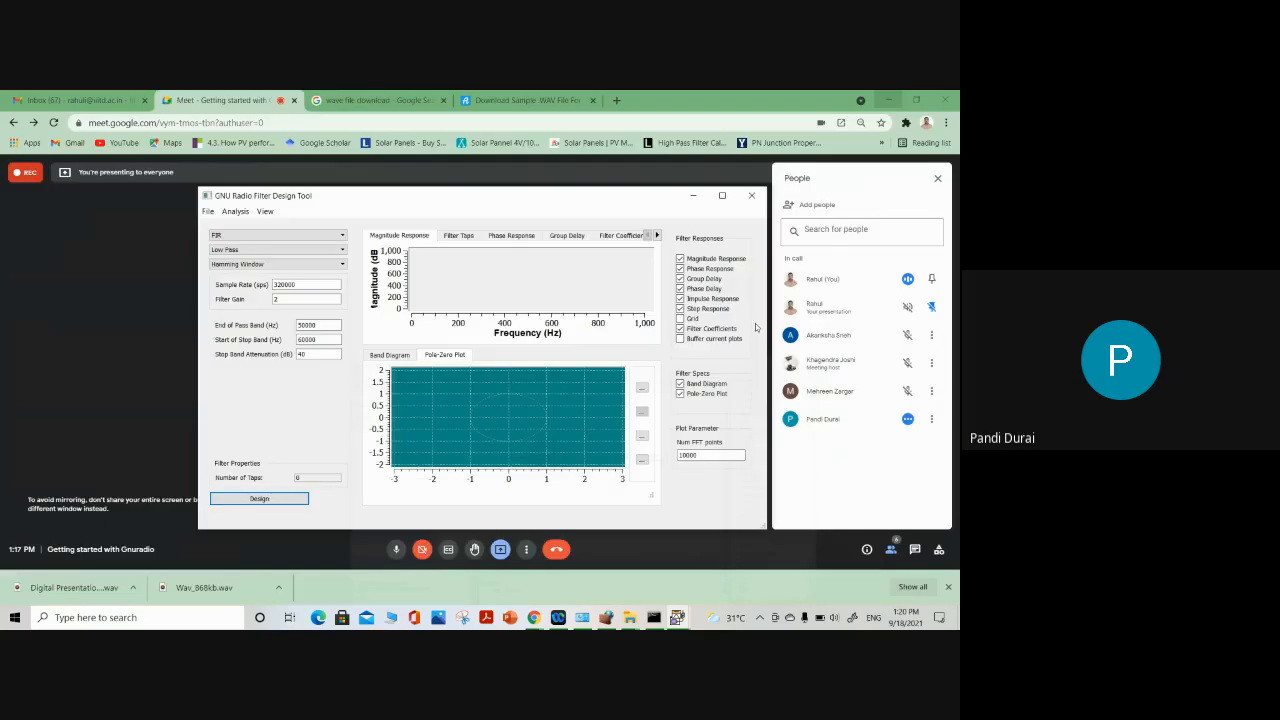
Mute the microphone and stop presenting the screen in the Google Meet call
click(400, 551)
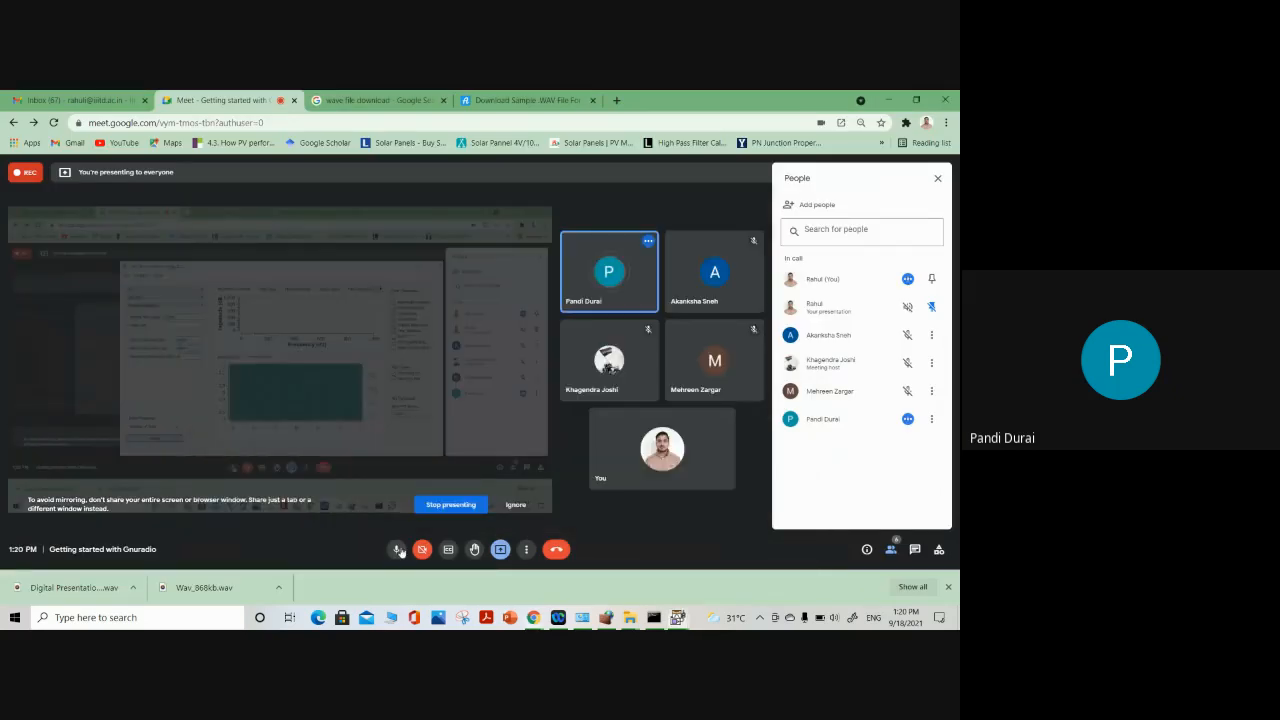
click(460, 506)
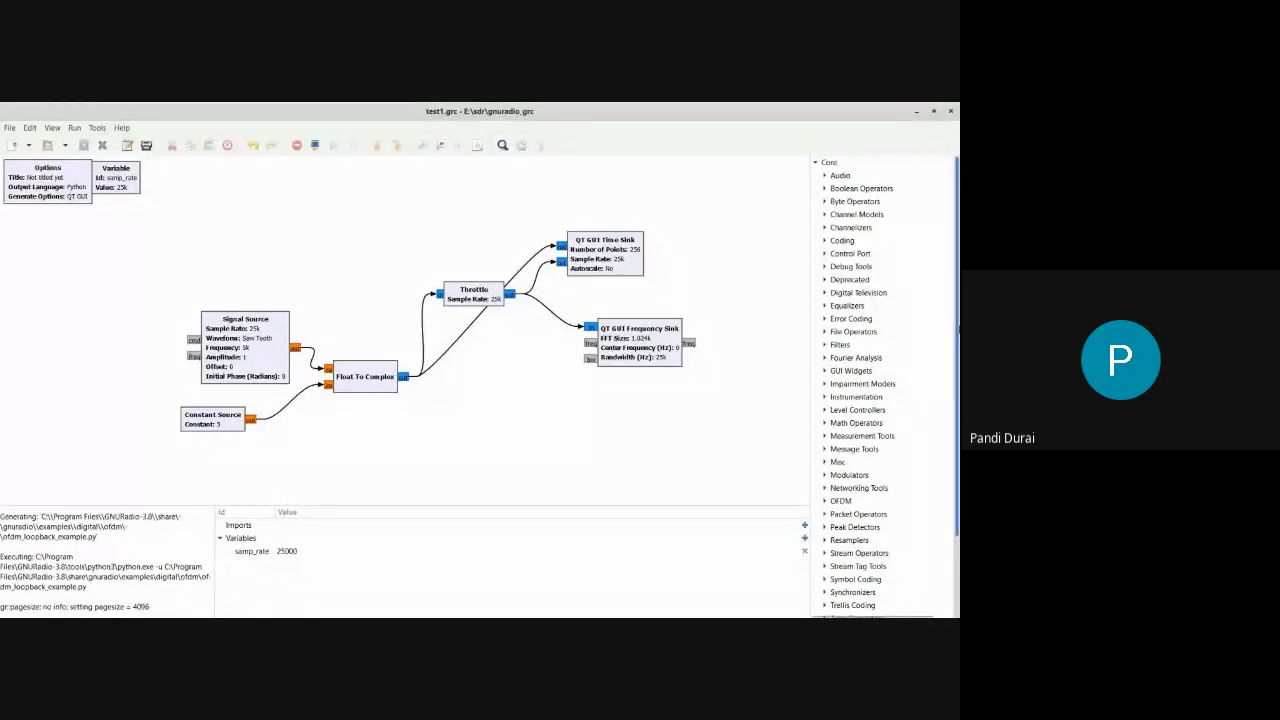
Expand the OsmoSDR category in the block library and examine its blocks alongside the UHD category
scroll(952, 167, down, 2)
scroll(857, 568, down, 2)
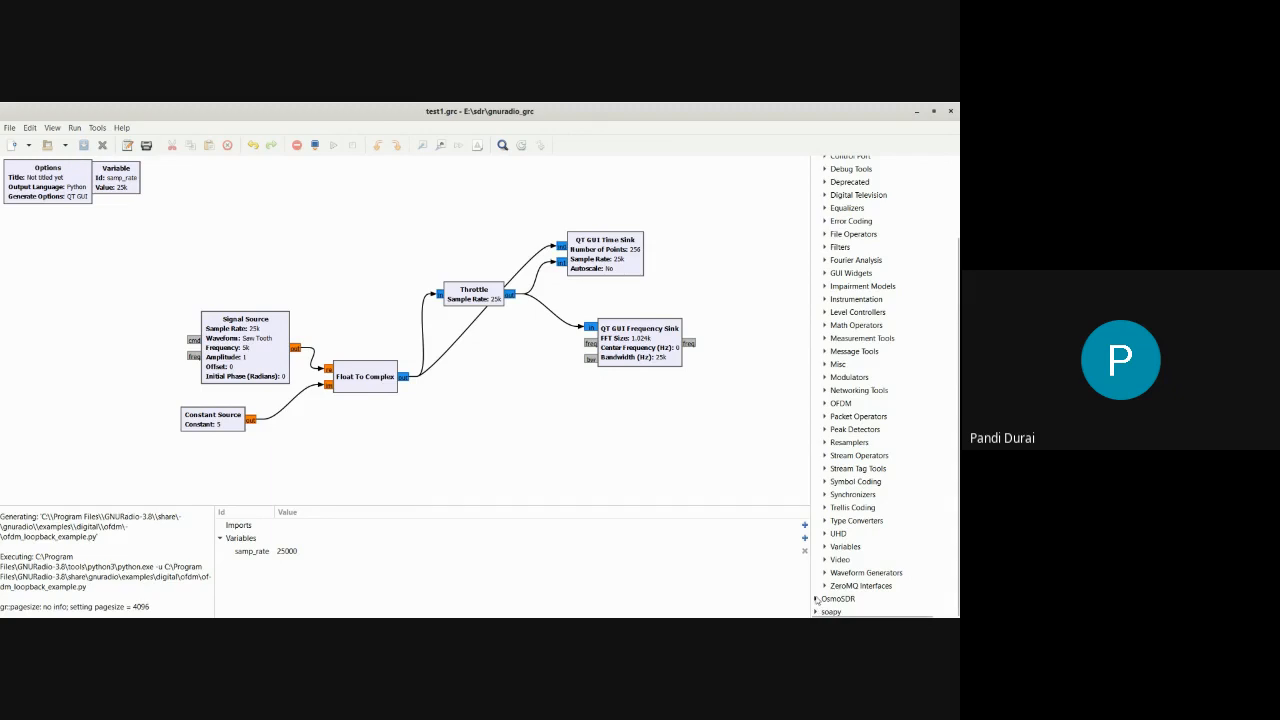
click(817, 598)
scroll(885, 385, up, 3)
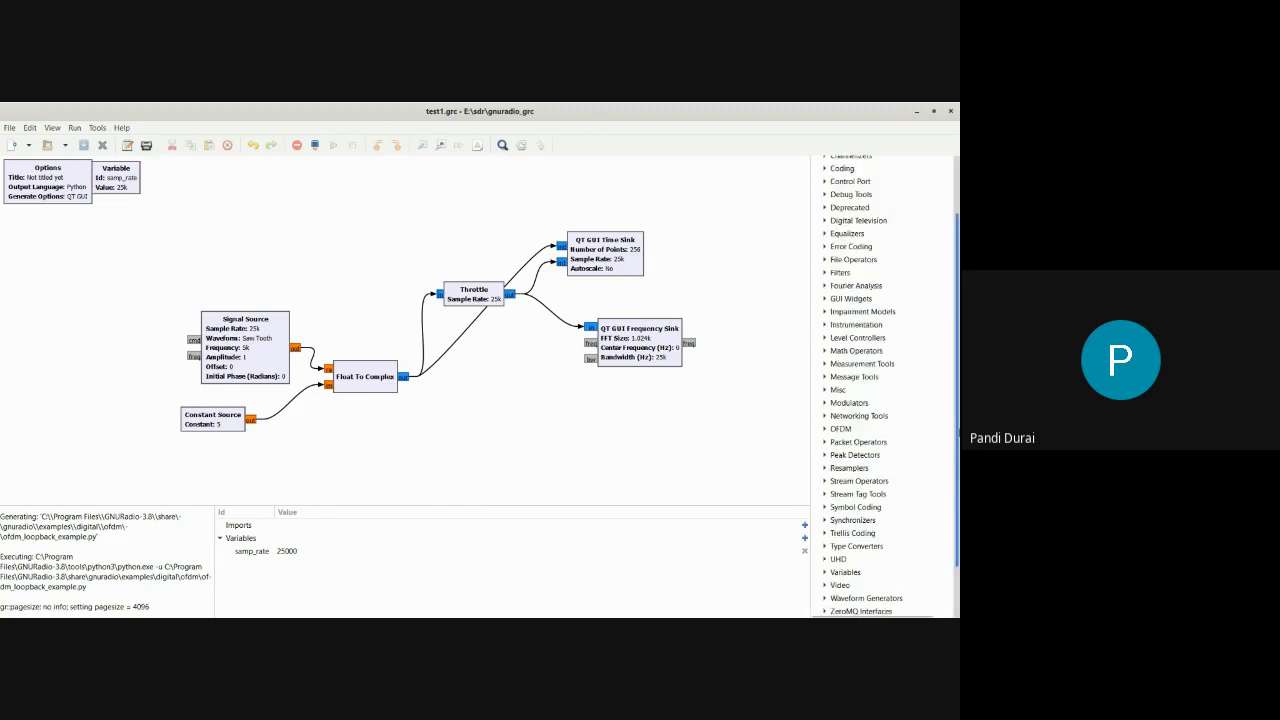
scroll(885, 385, down, 2)
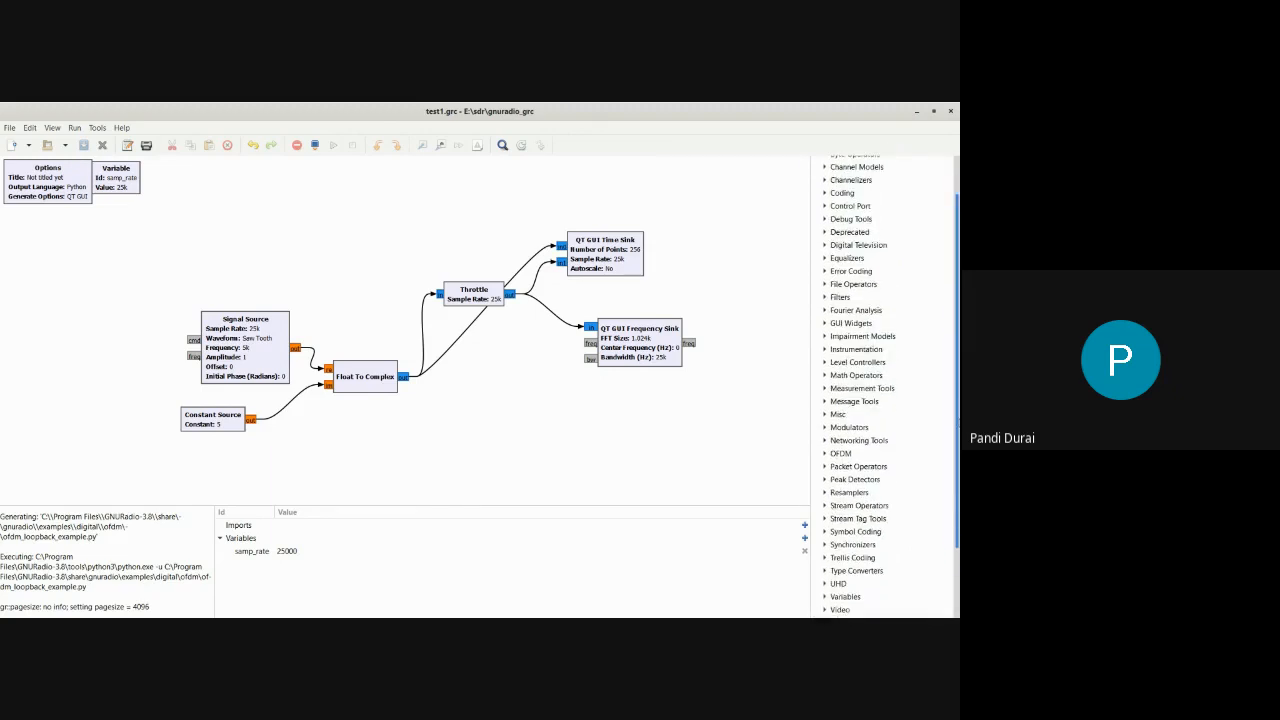
scroll(885, 385, down, 2)
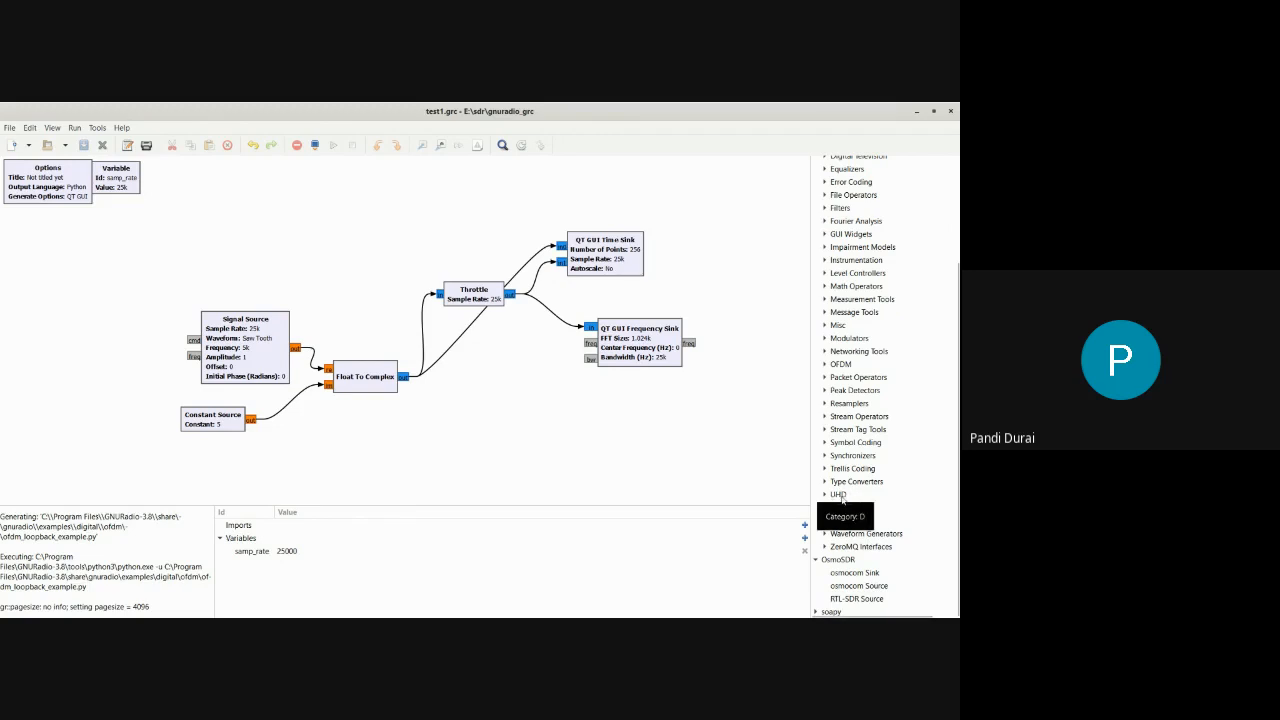
mouse_move(893, 571)
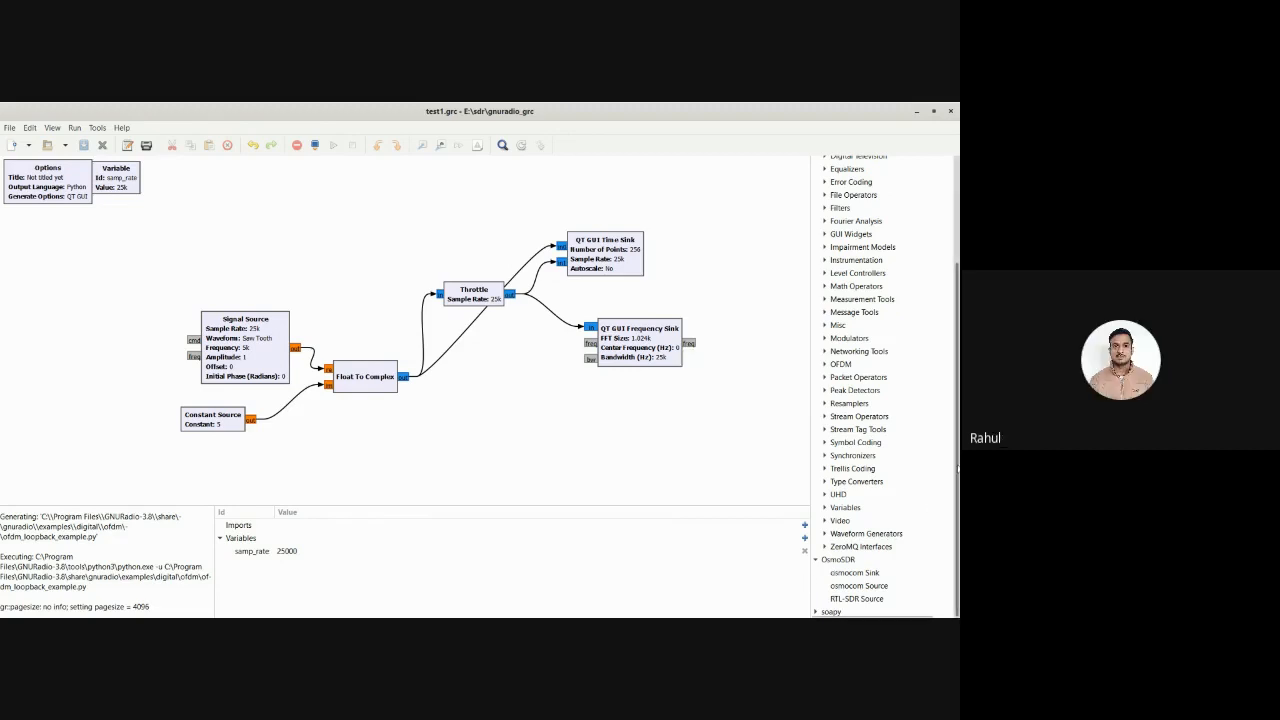
Search the block library for python and select the Python Block
drag(956, 469, 889, 143)
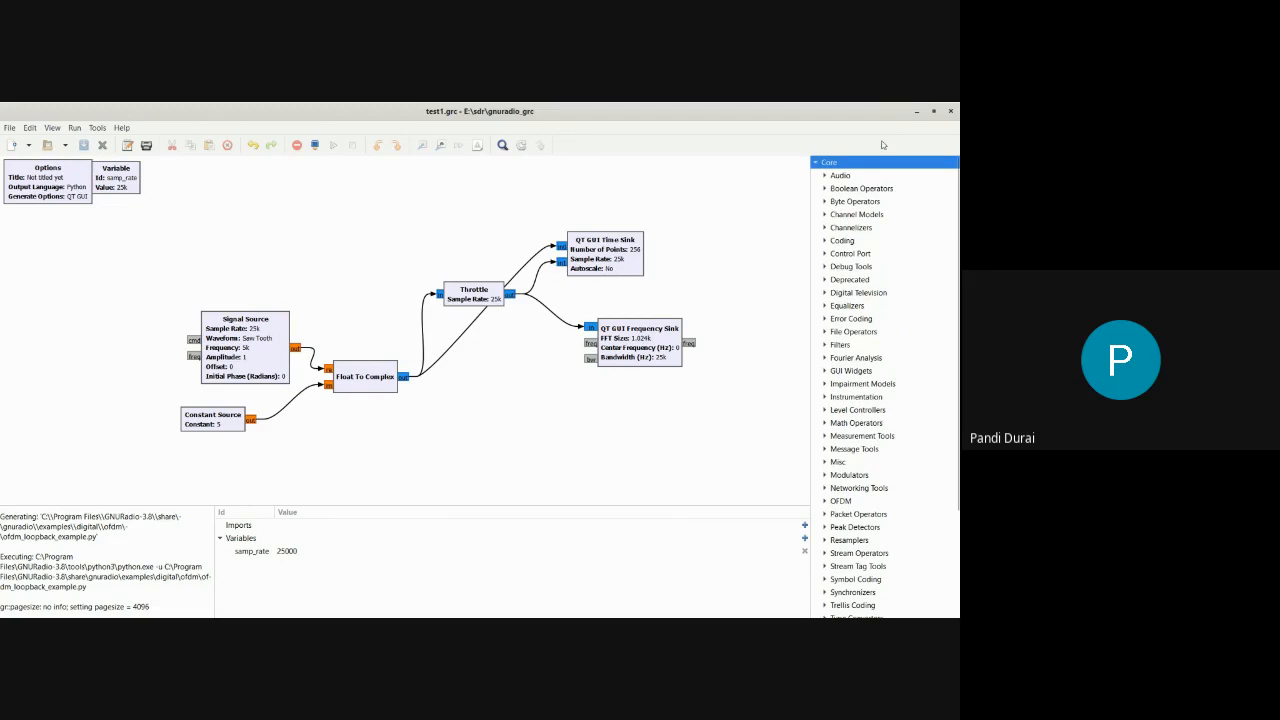
key(ctrl+f)
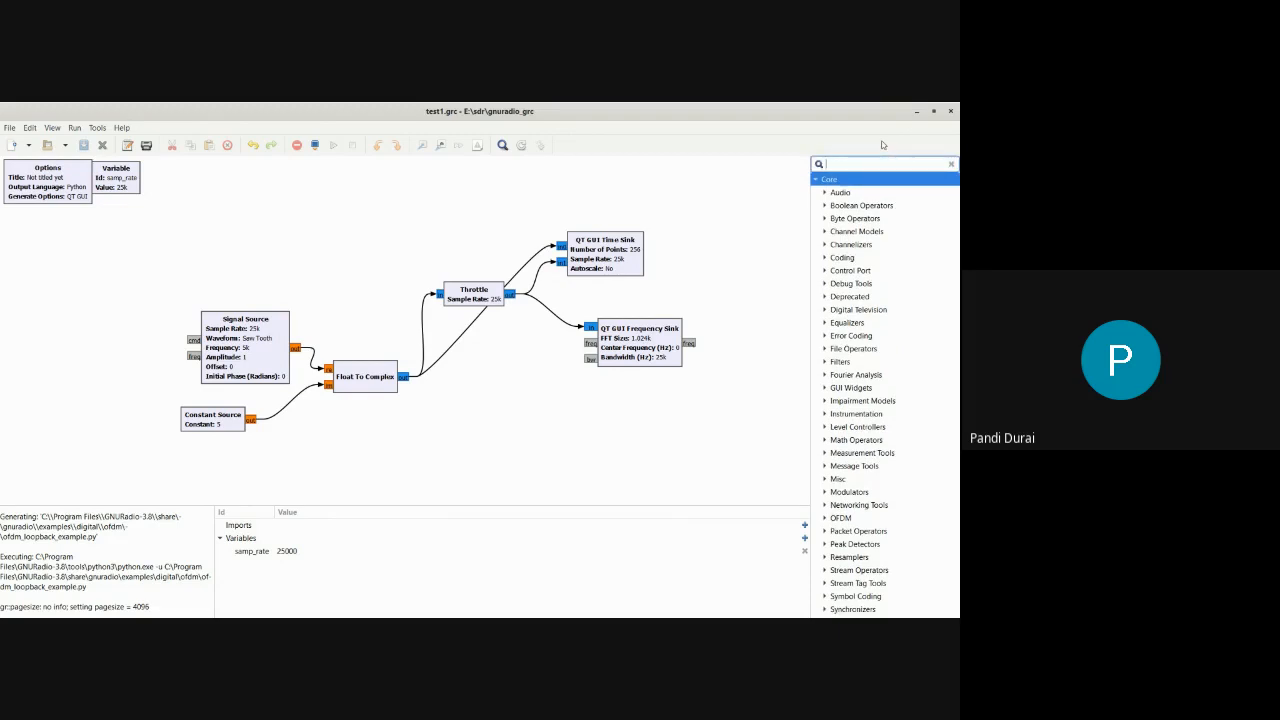
click(787, 186)
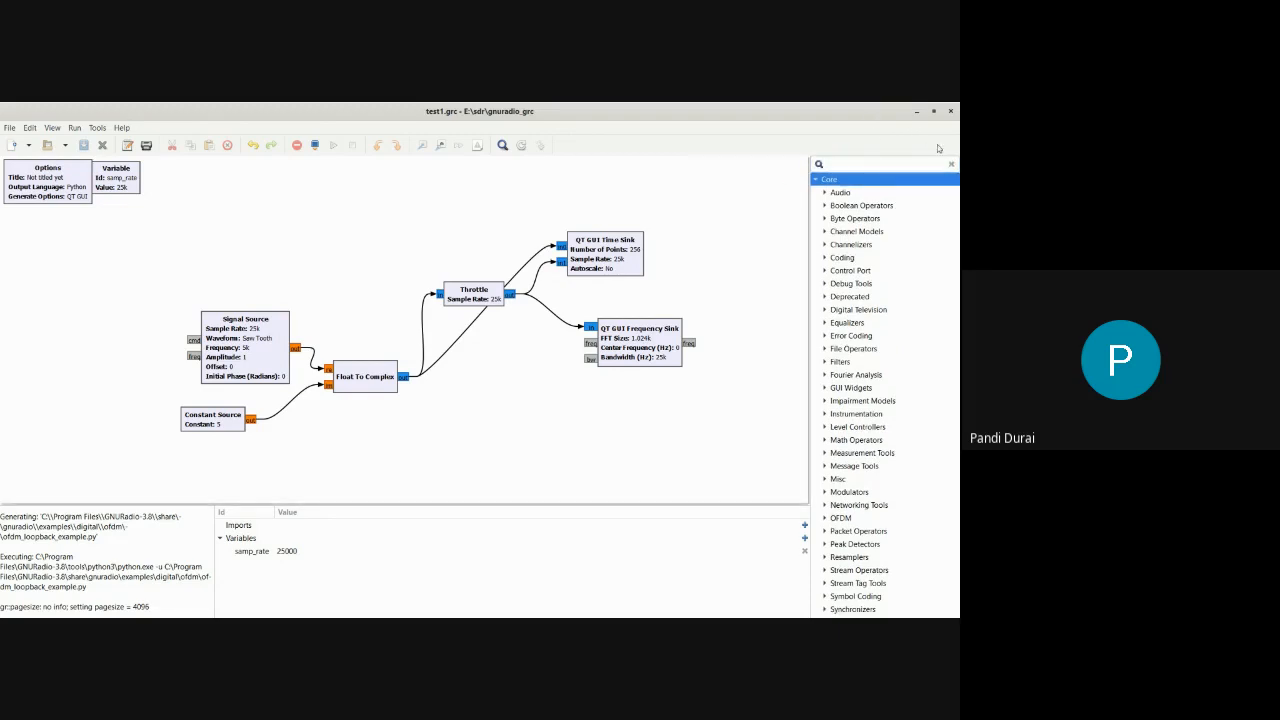
click(951, 163)
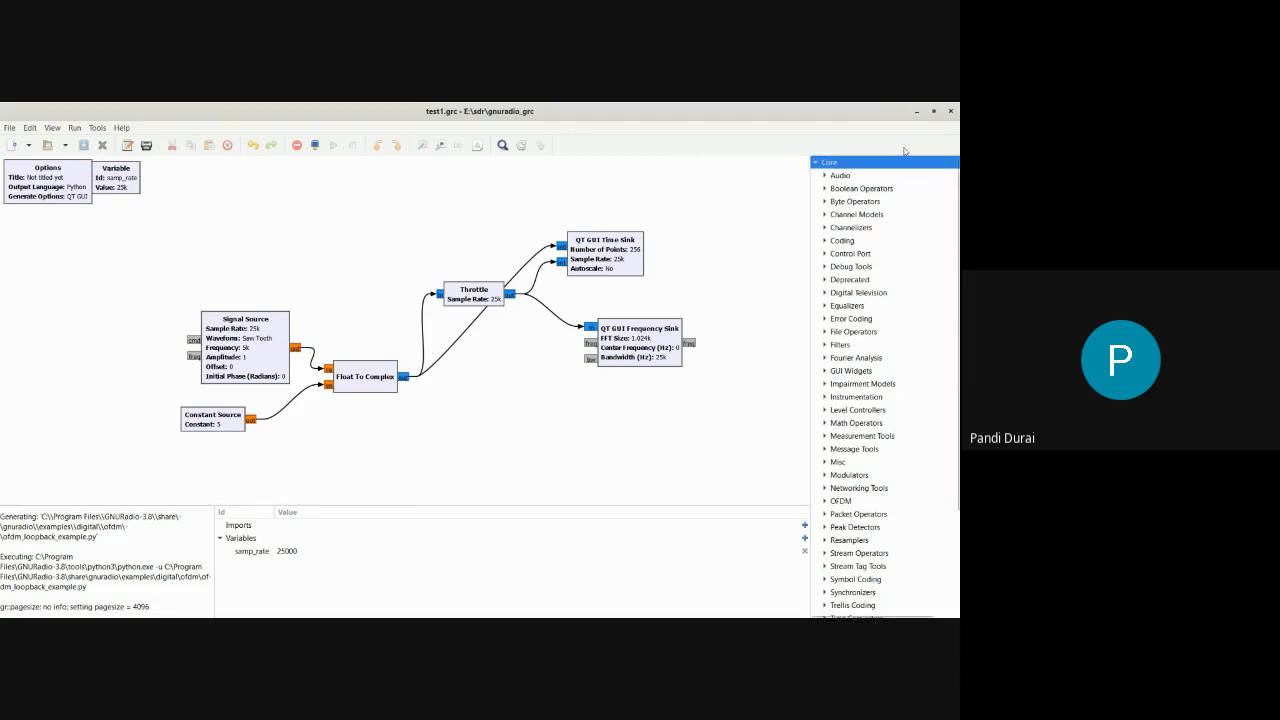
key(ctrl+f)
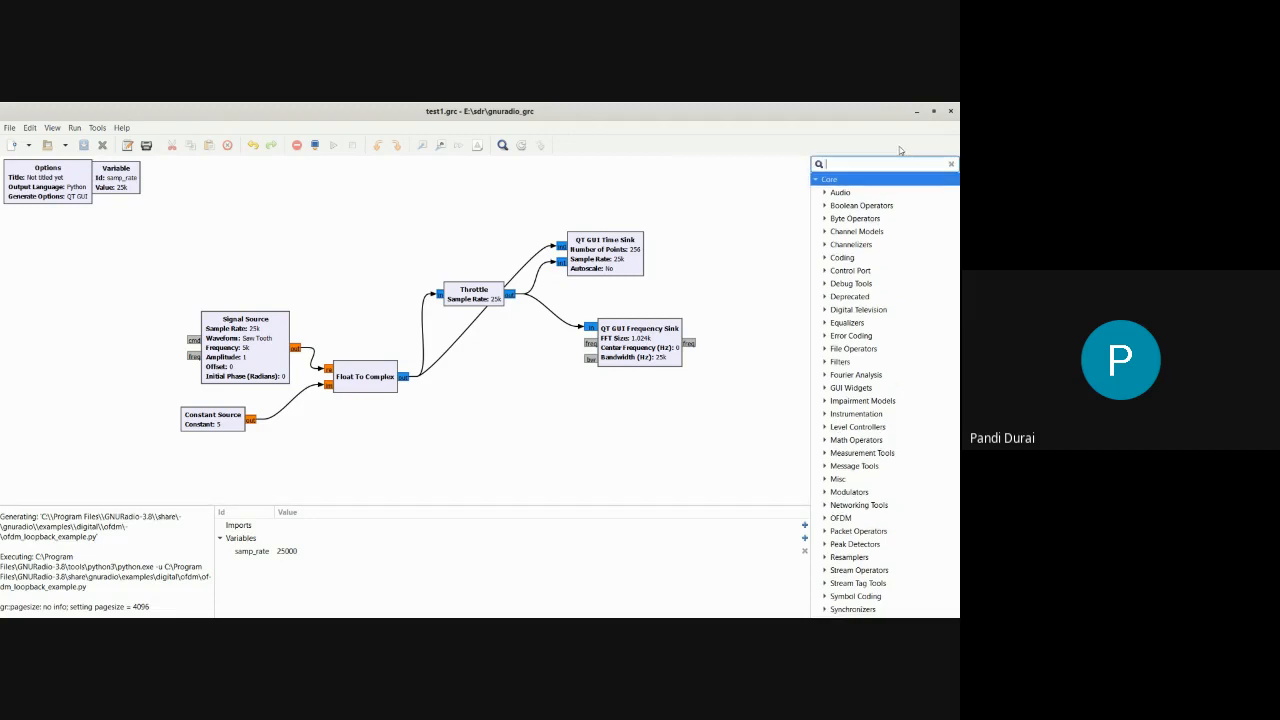
text(python)
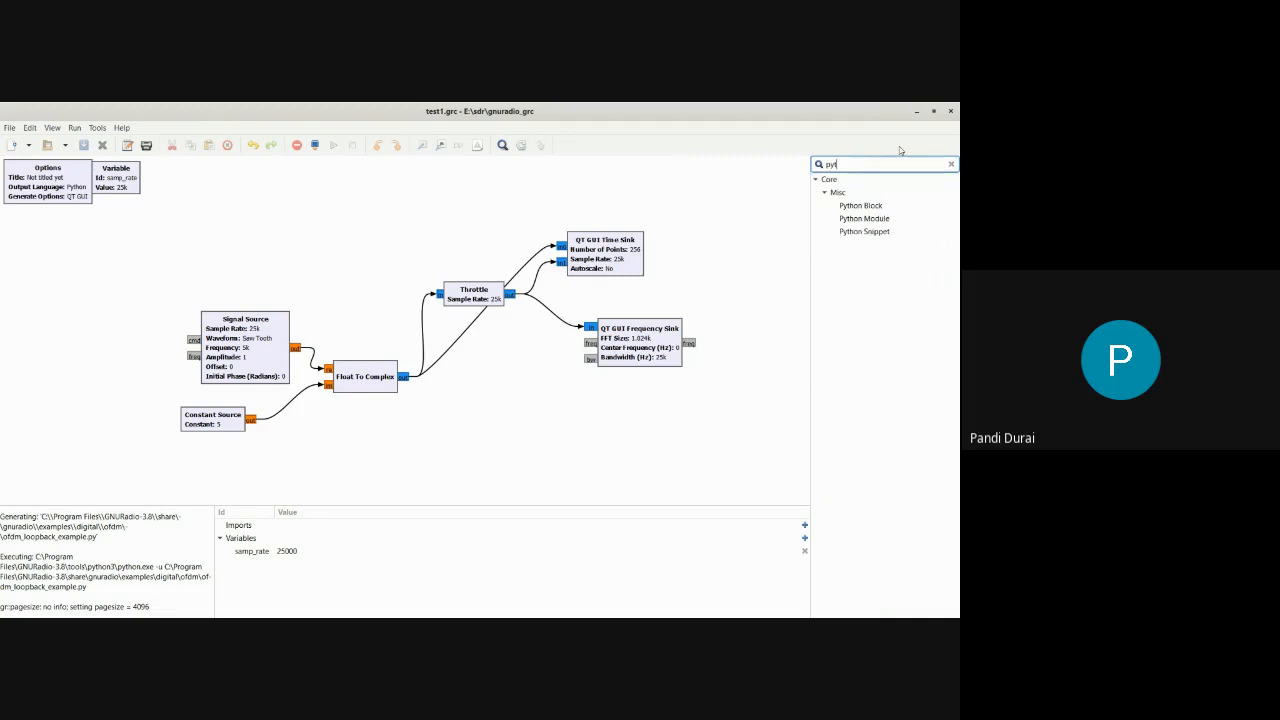
click(864, 207)
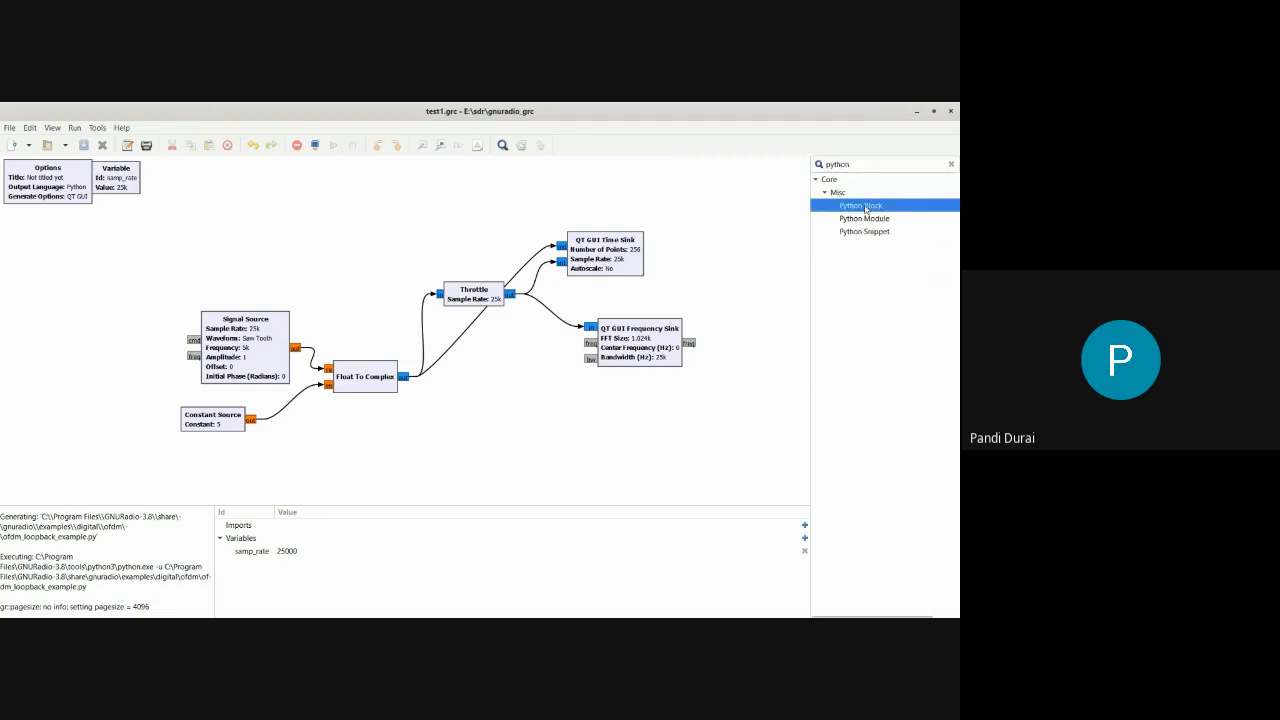
Add a Python Block to the test1 flowgraph, inspect its properties, and delete the block
double_click(864, 207)
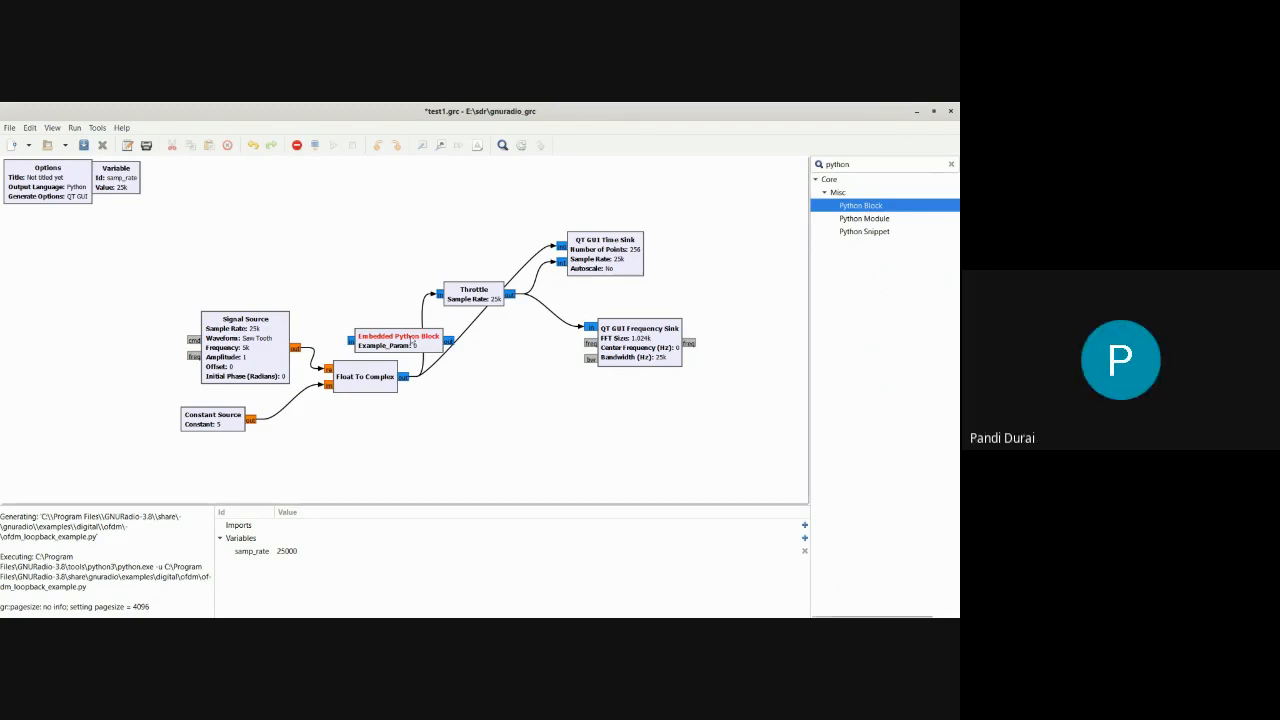
double_click(412, 341)
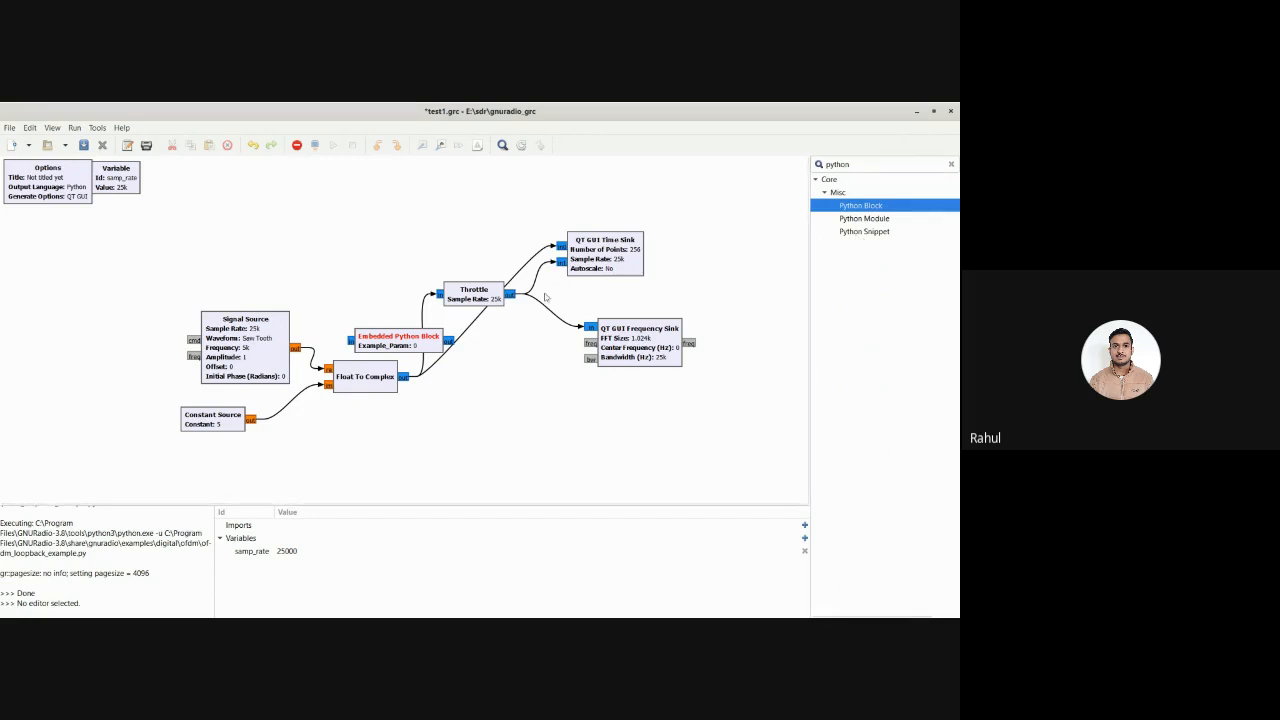
click(407, 342)
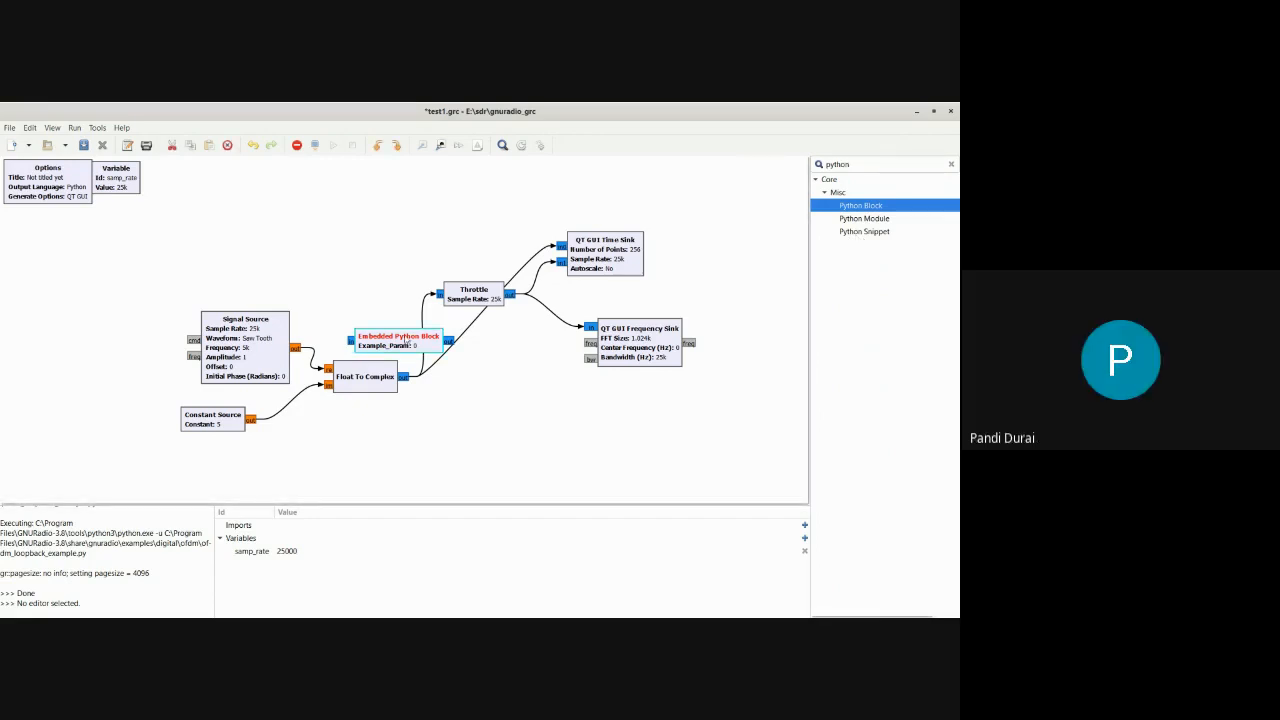
key(Delete)
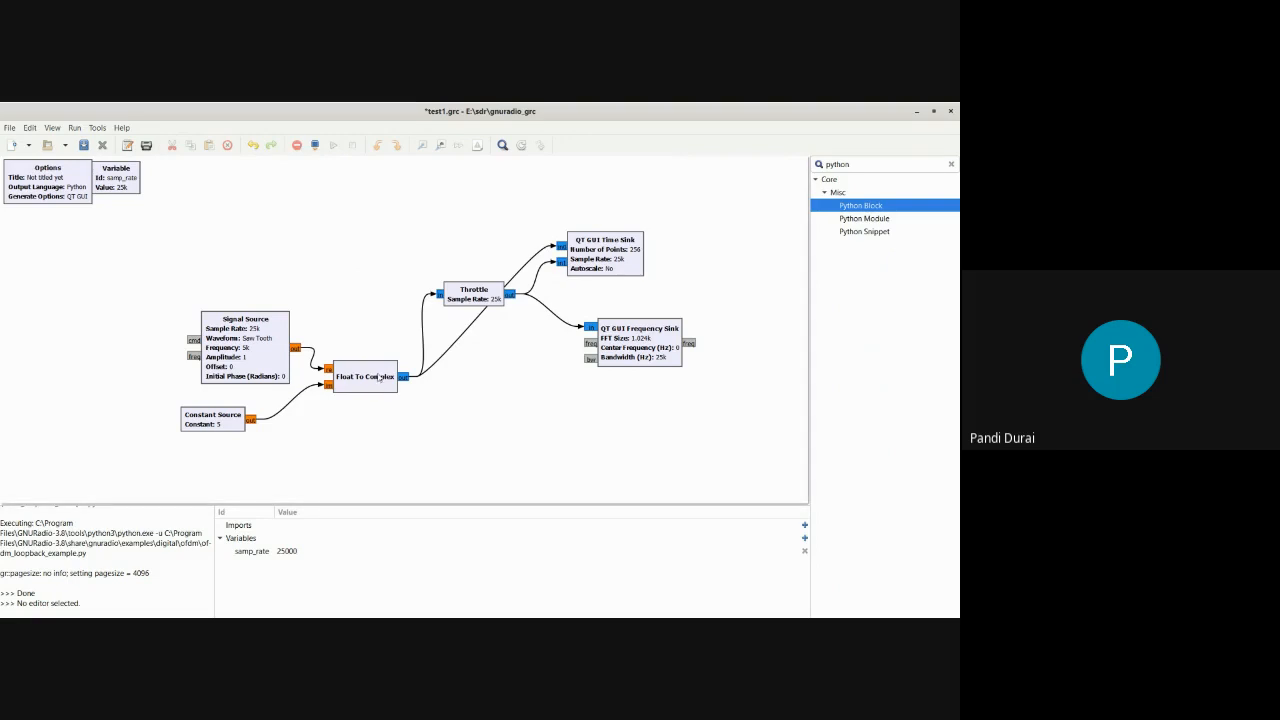
Change the Signal Source's output type to complex and view the resulting flowgraph errors
click(278, 355)
double_click(278, 355)
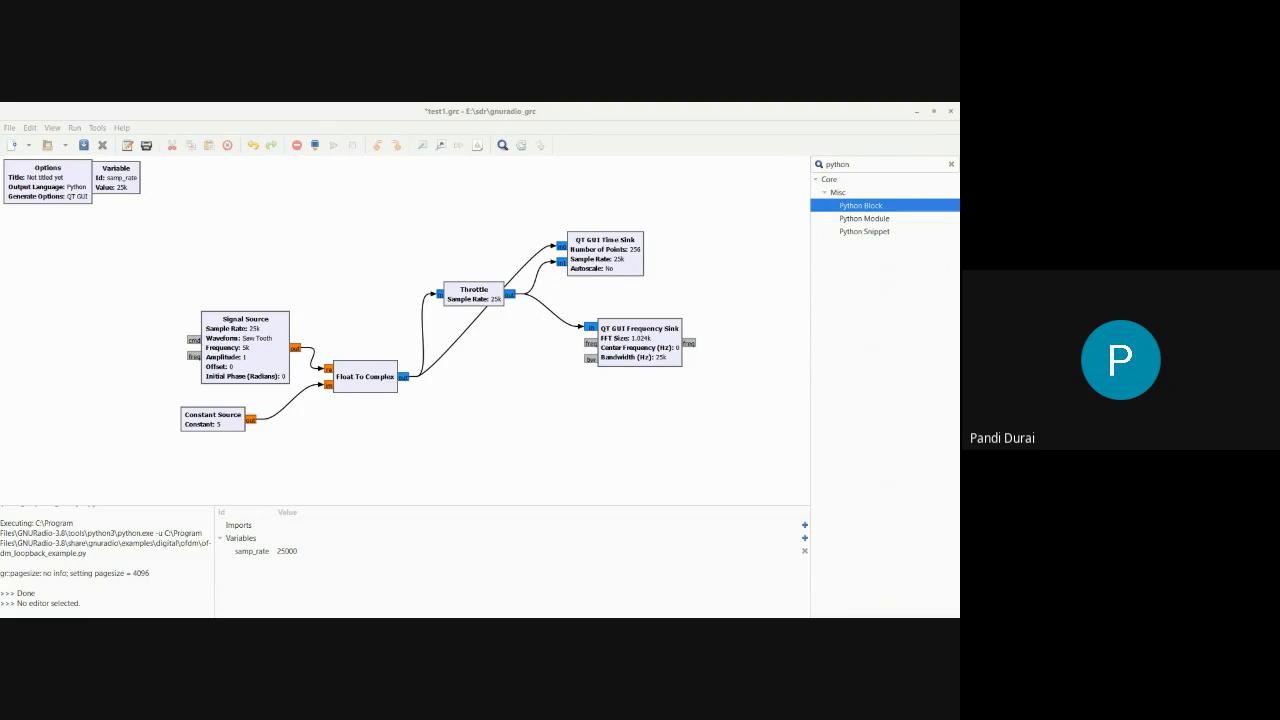
click(506, 460)
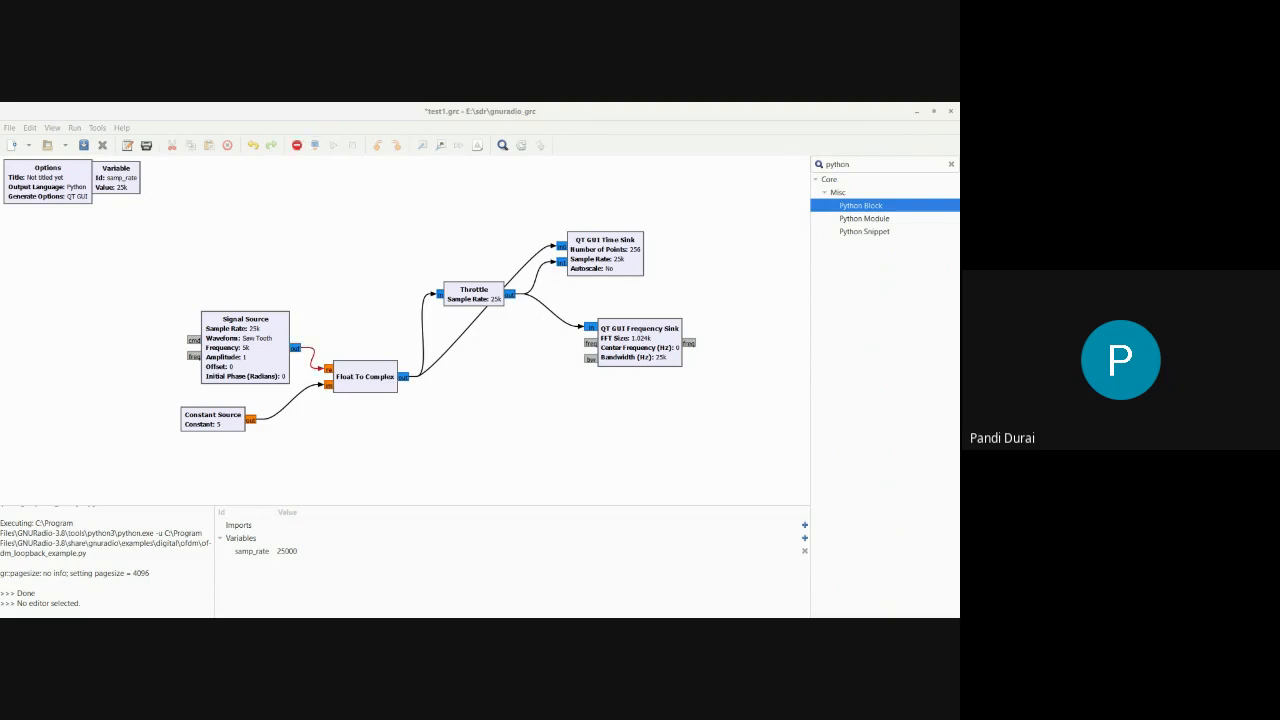
click(297, 147)
click(633, 457)
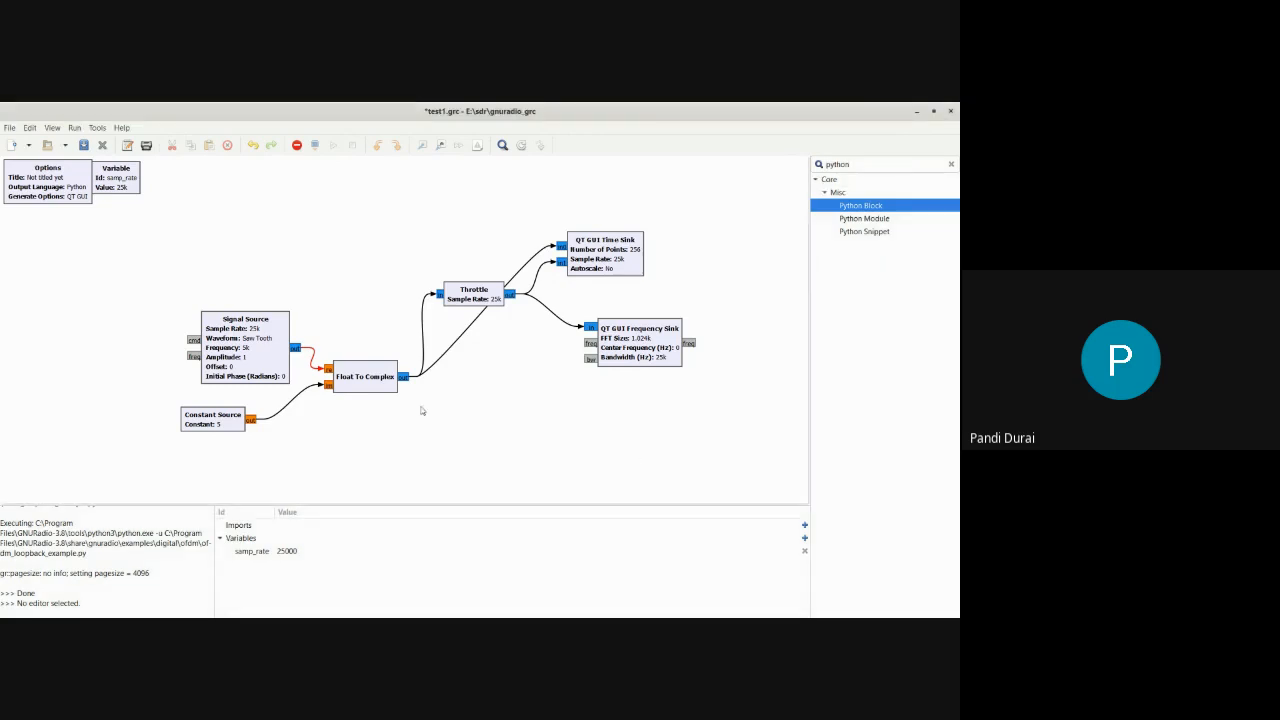
Set the Signal Source's output type back to float so it matches the Float To Complex input
double_click(221, 341)
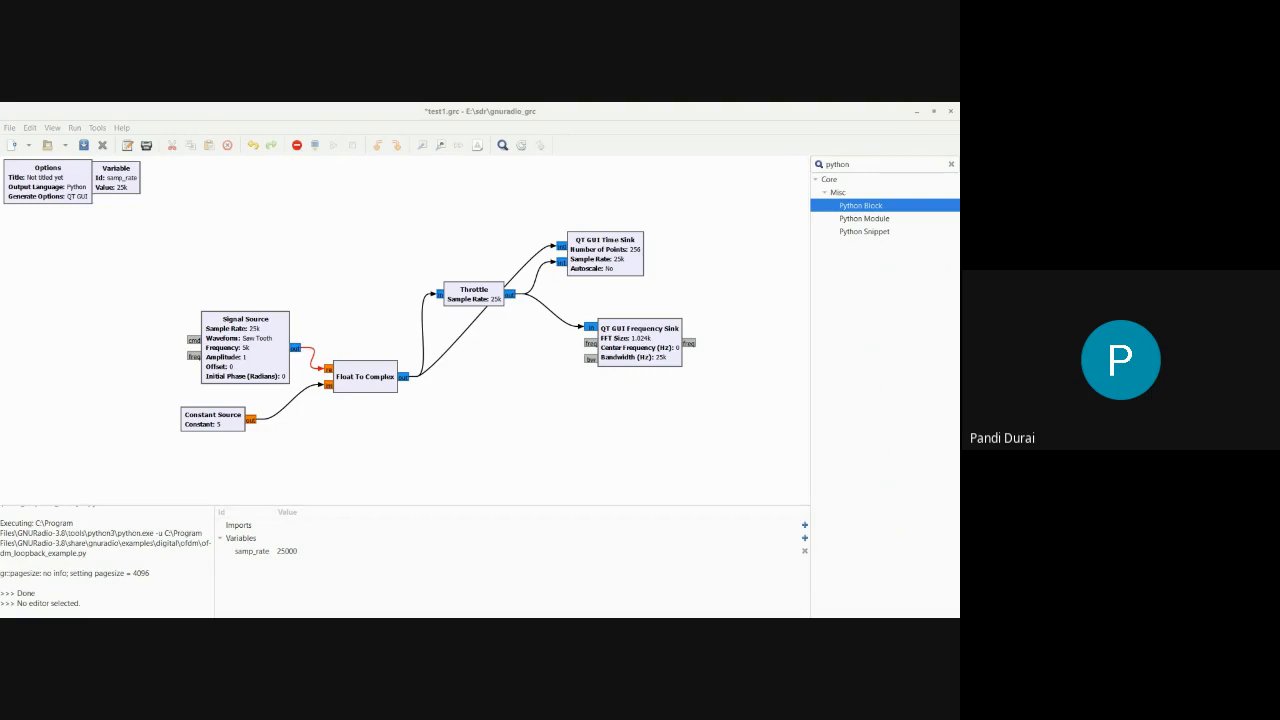
click(633, 457)
click(507, 459)
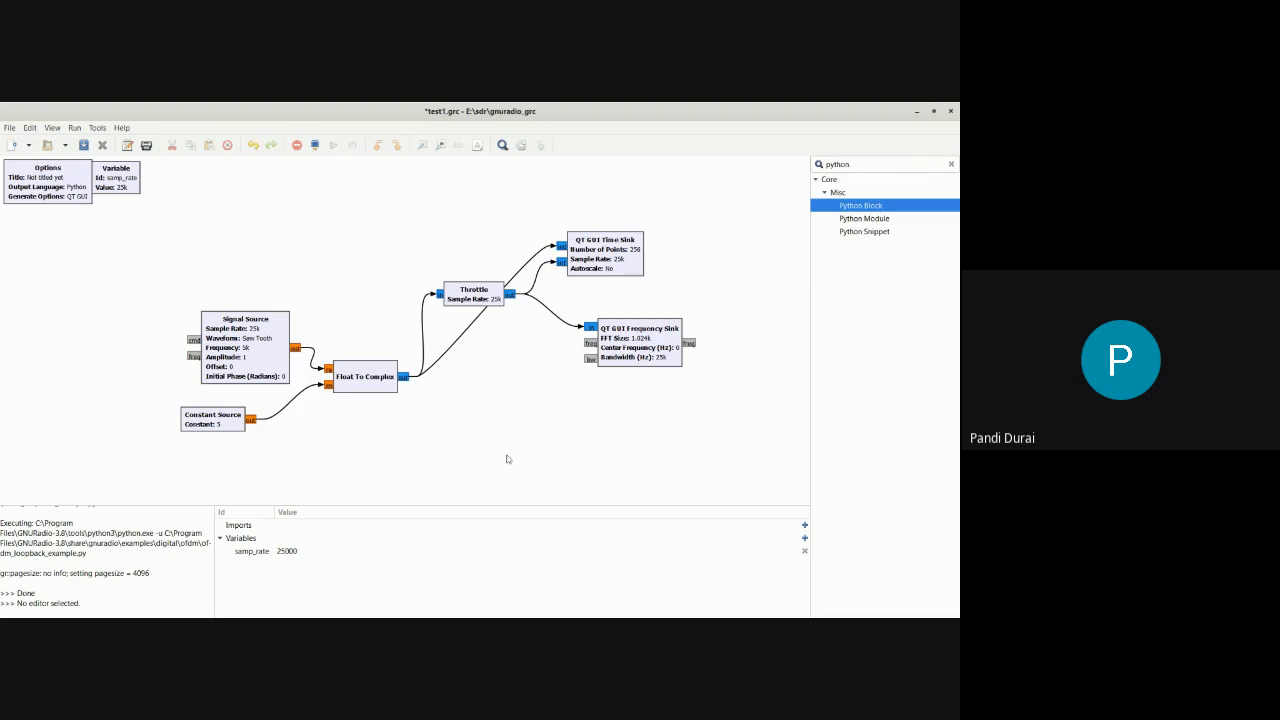
Clear the block library search, expand Error Coding, and place a BER block above the Float To Complex block
click(951, 164)
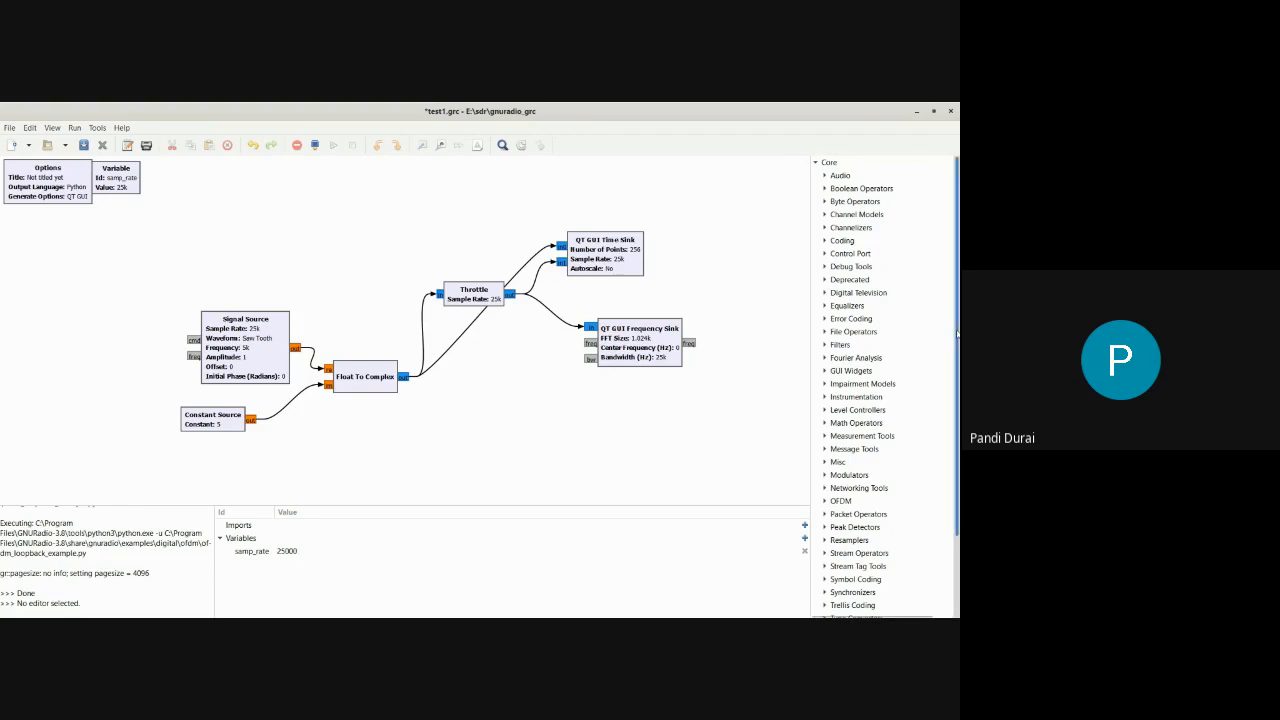
mouse_move(957, 334)
mouse_down()
mouse_move(957, 393)
mouse_move(955, 348)
mouse_up()
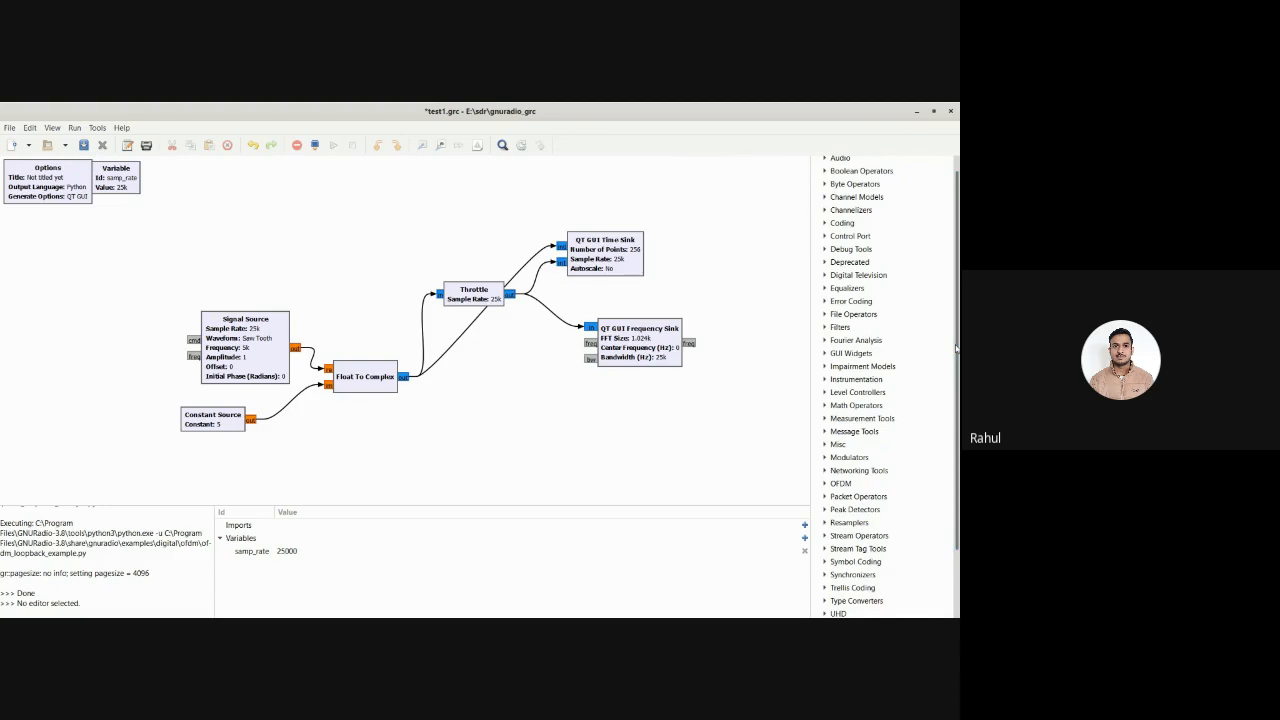
click(824, 301)
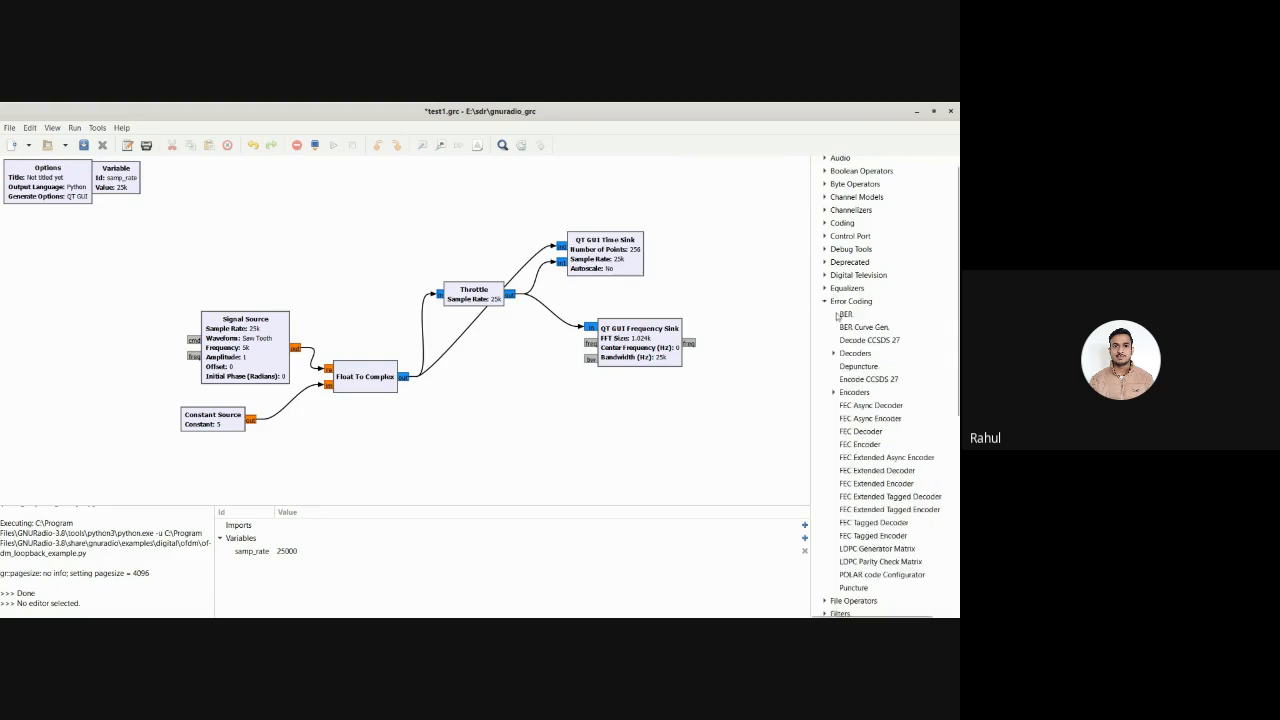
click(848, 315)
drag(848, 315, 369, 246)
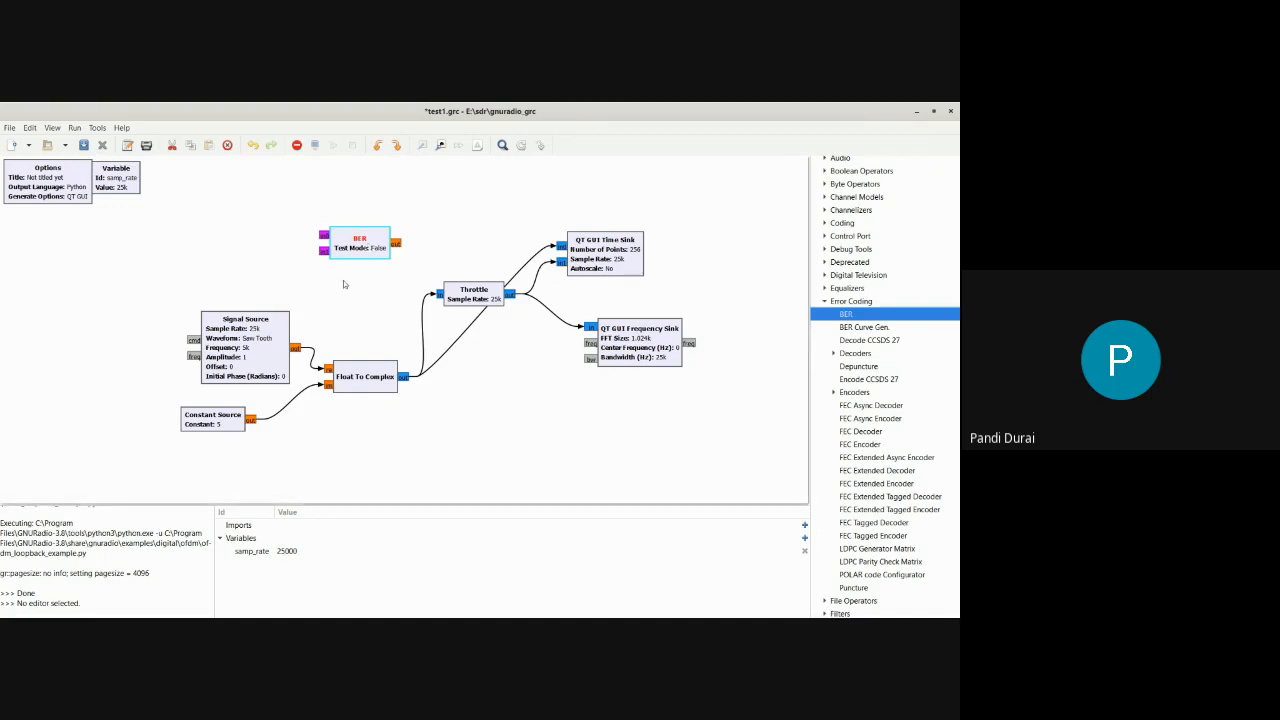
Inspect the BER block's properties and delete the block
double_click(370, 248)
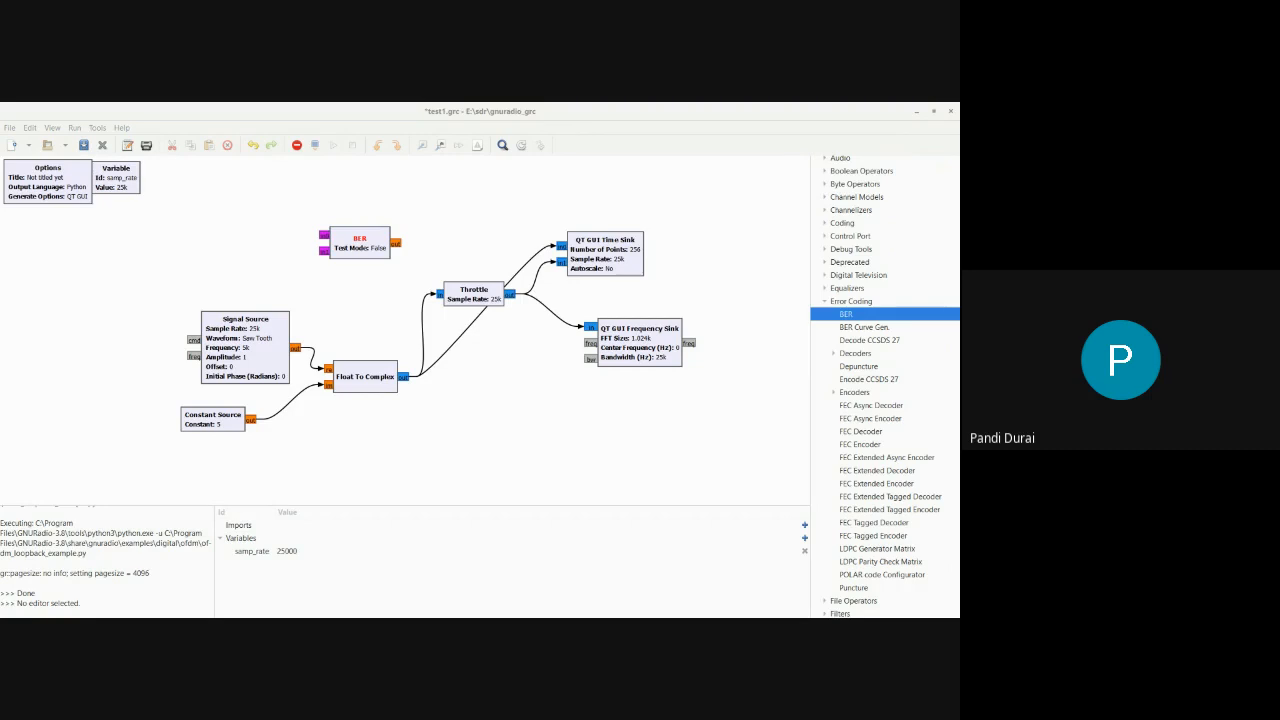
click(611, 257)
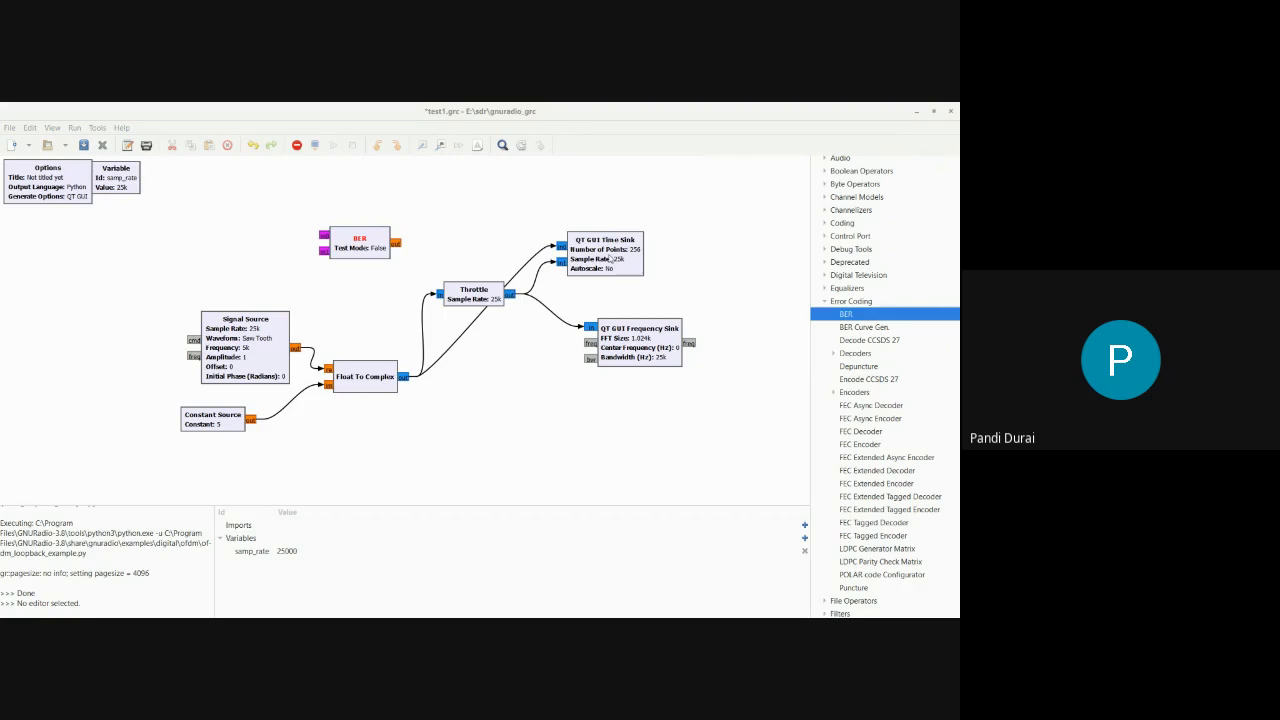
right_click(345, 250)
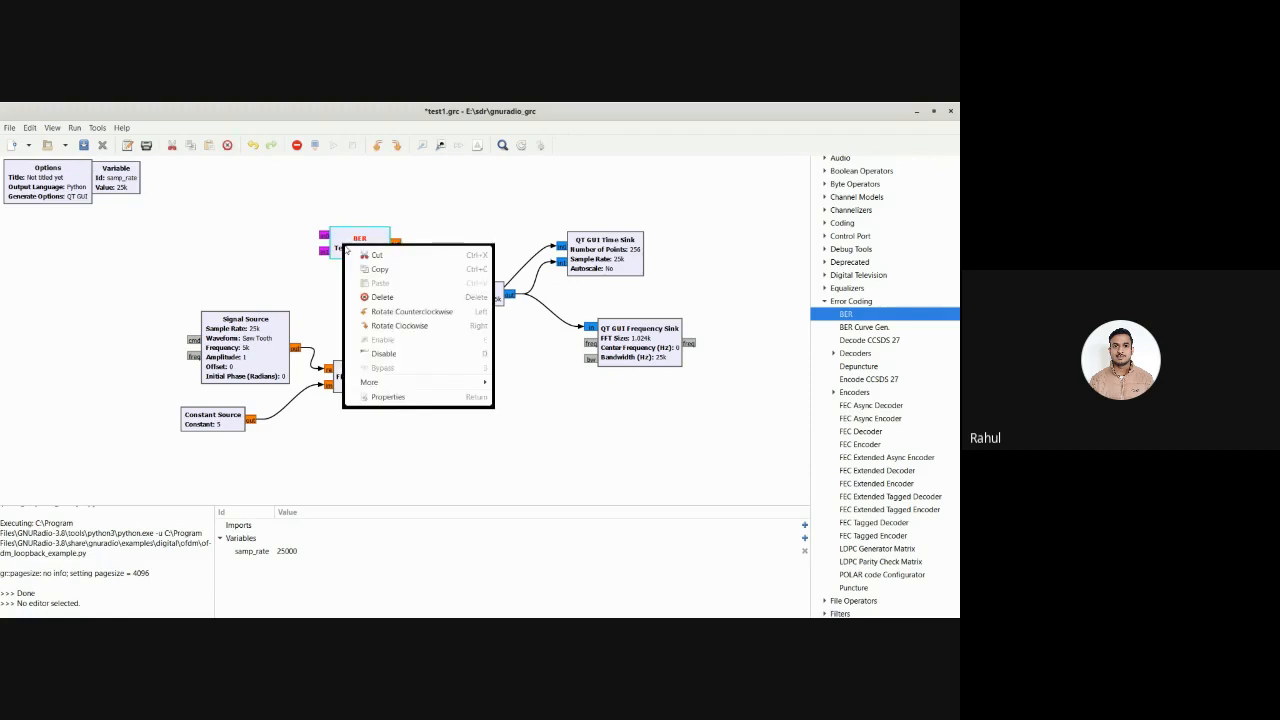
click(384, 297)
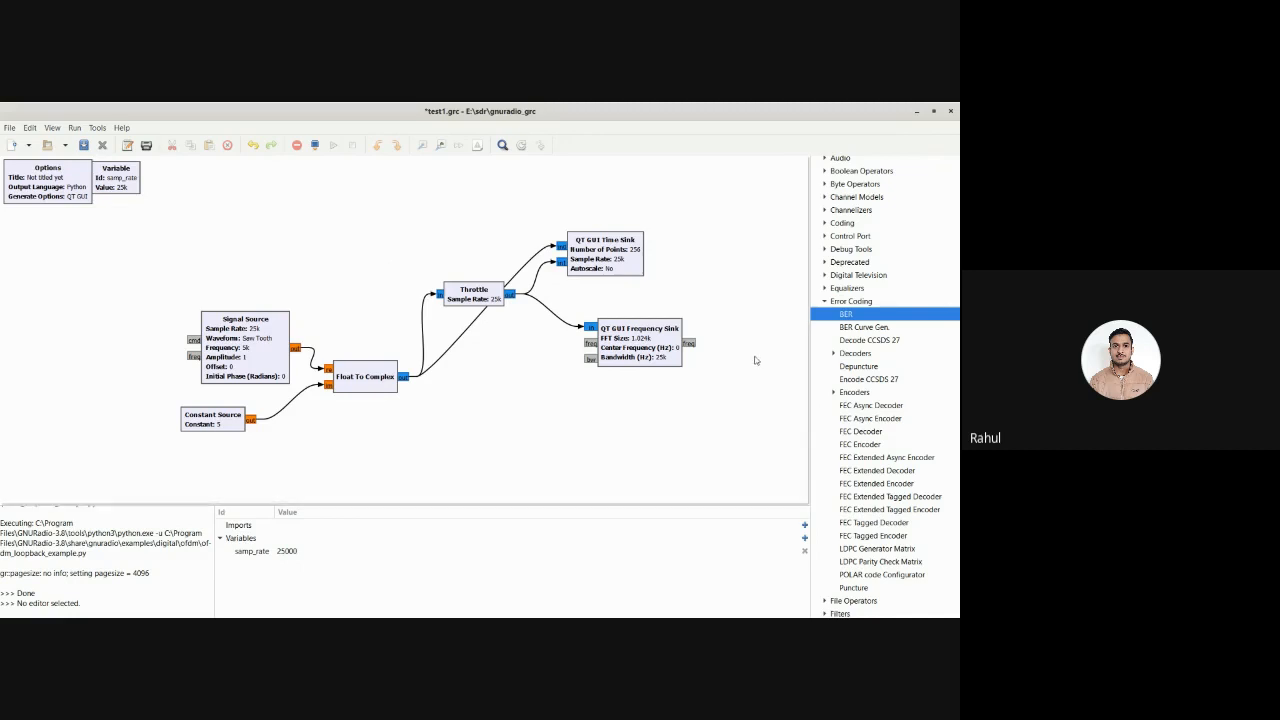
Add the BER block again in the empty area above the Signal Source, inspect its properties, and delete it
double_click(883, 314)
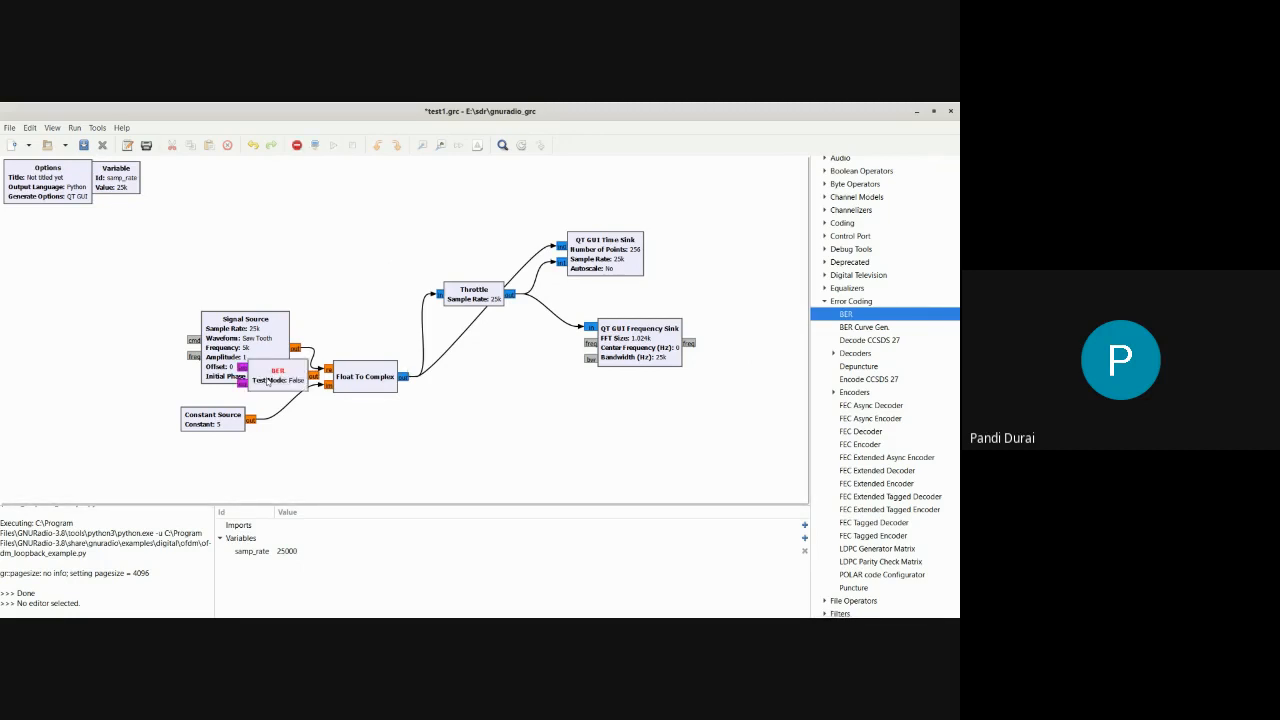
drag(268, 382, 323, 230)
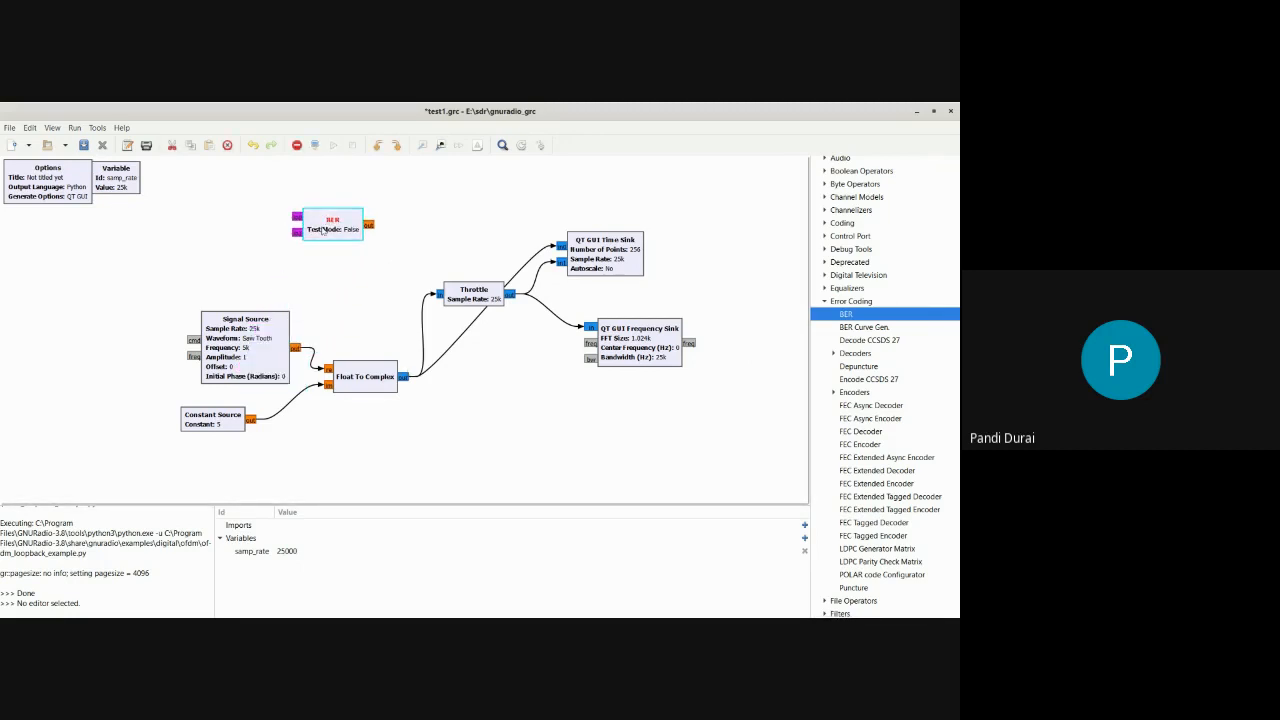
double_click(323, 230)
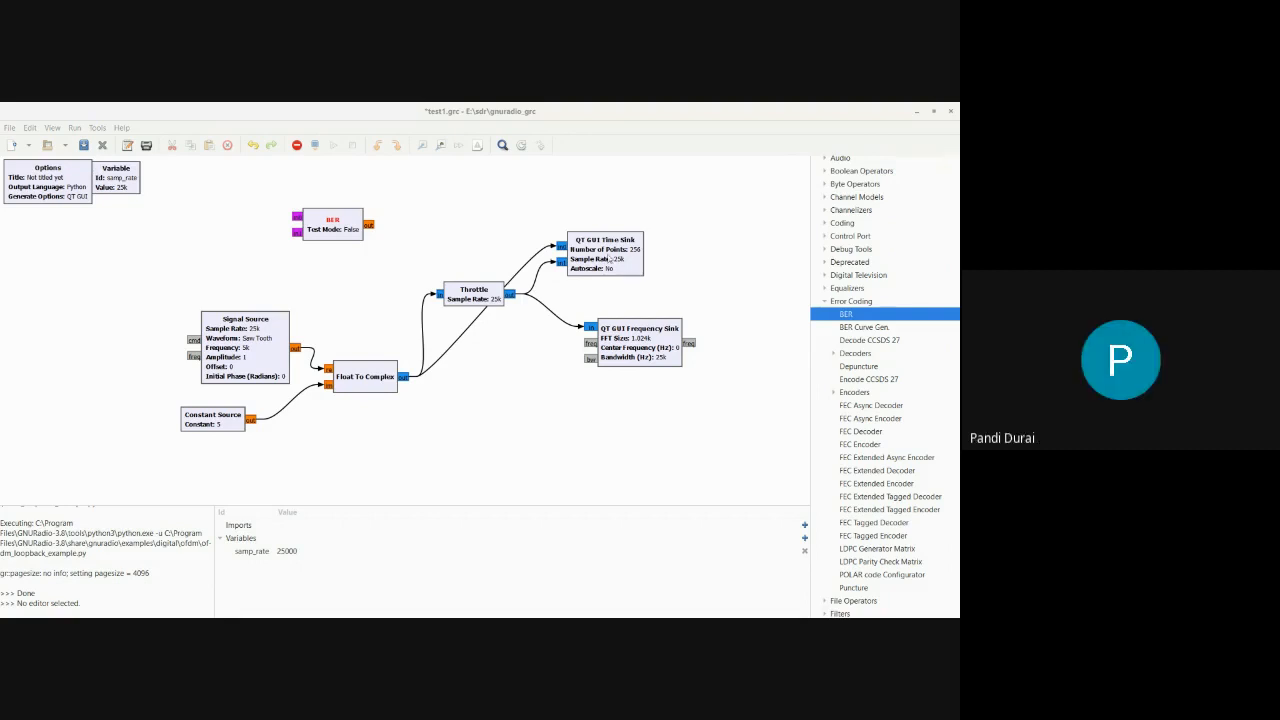
click(333, 219)
right_click(333, 219)
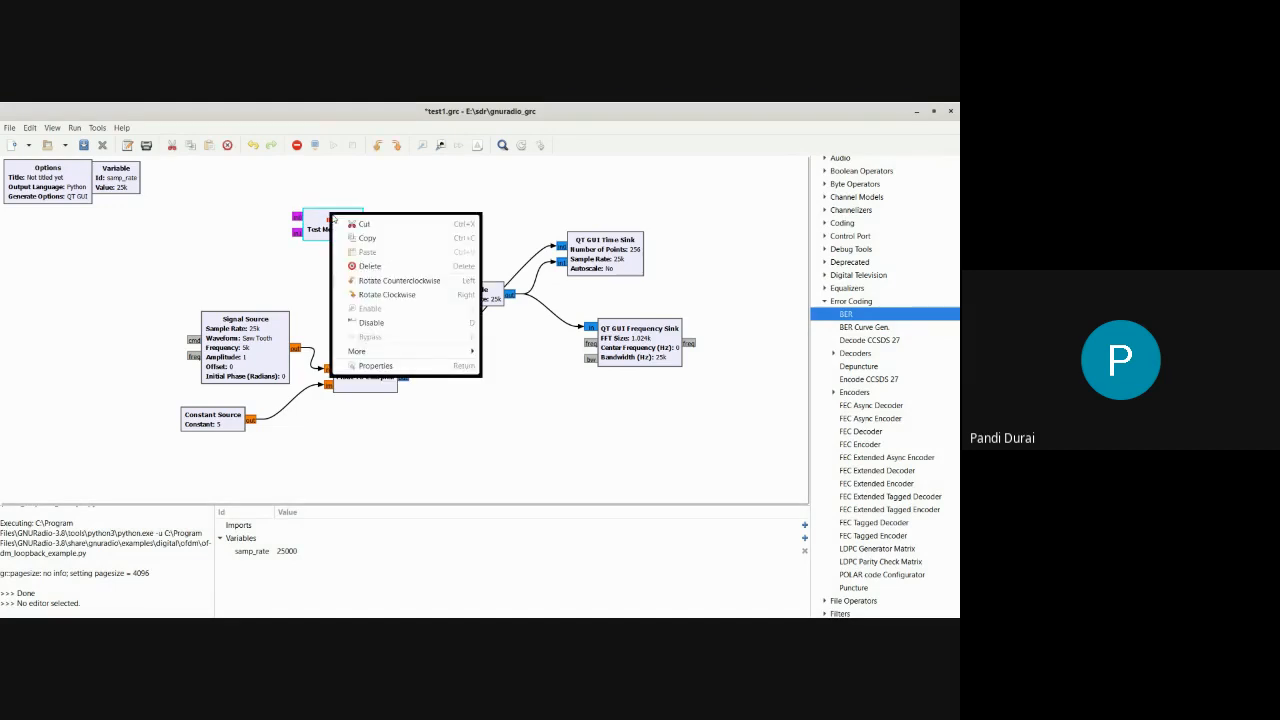
click(369, 266)
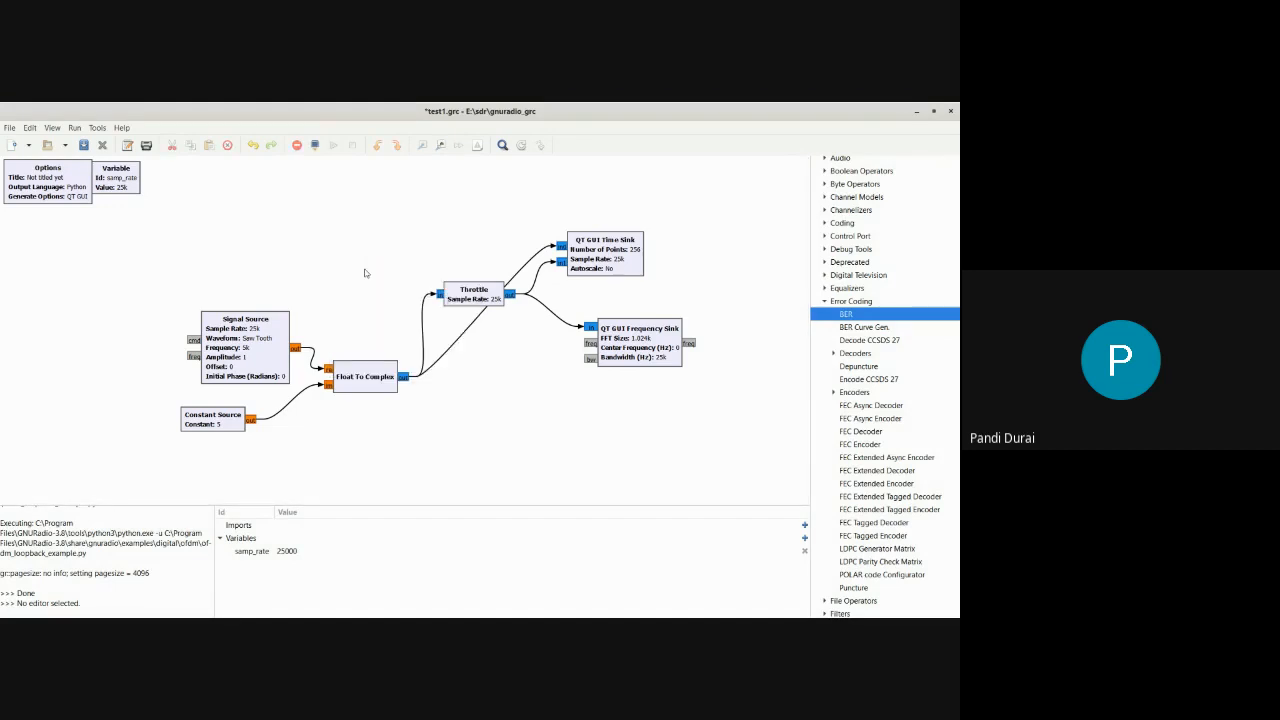
Minimize the test1 flowgraph window and switch to the GNU Radio Companion window with the audiotest flowgraph
click(918, 112)
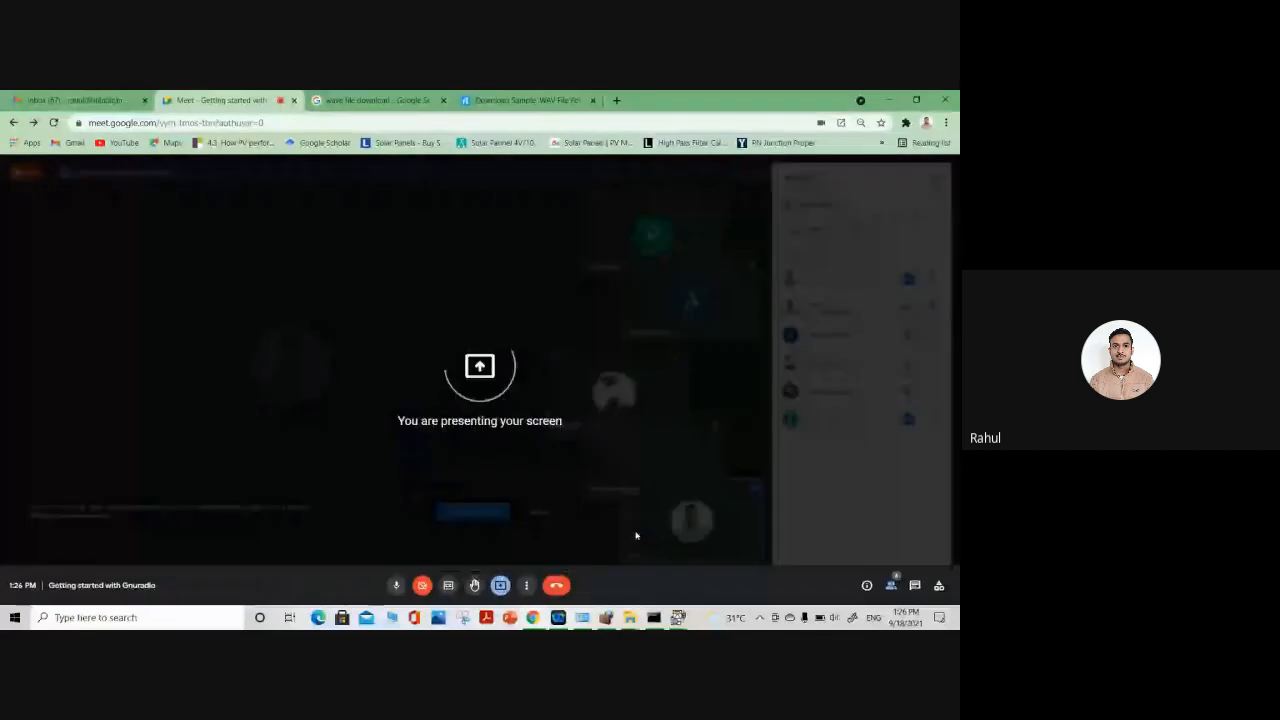
mouse_move(680, 618)
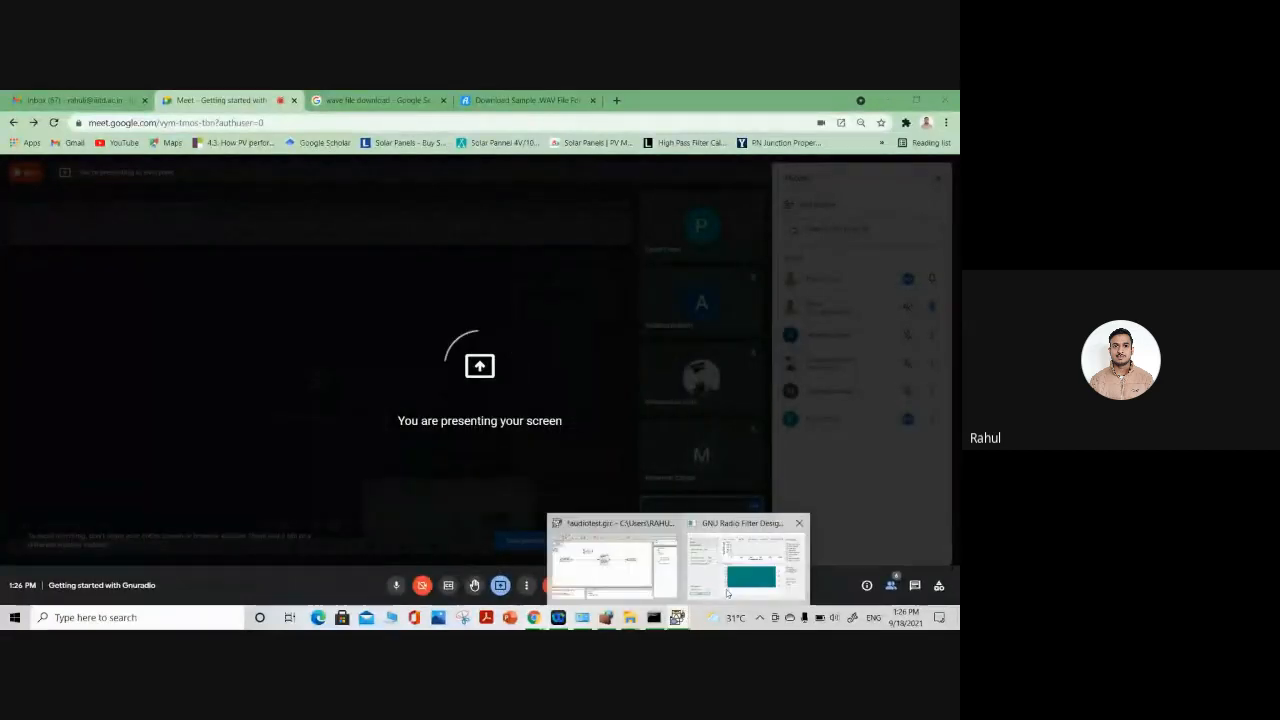
click(656, 563)
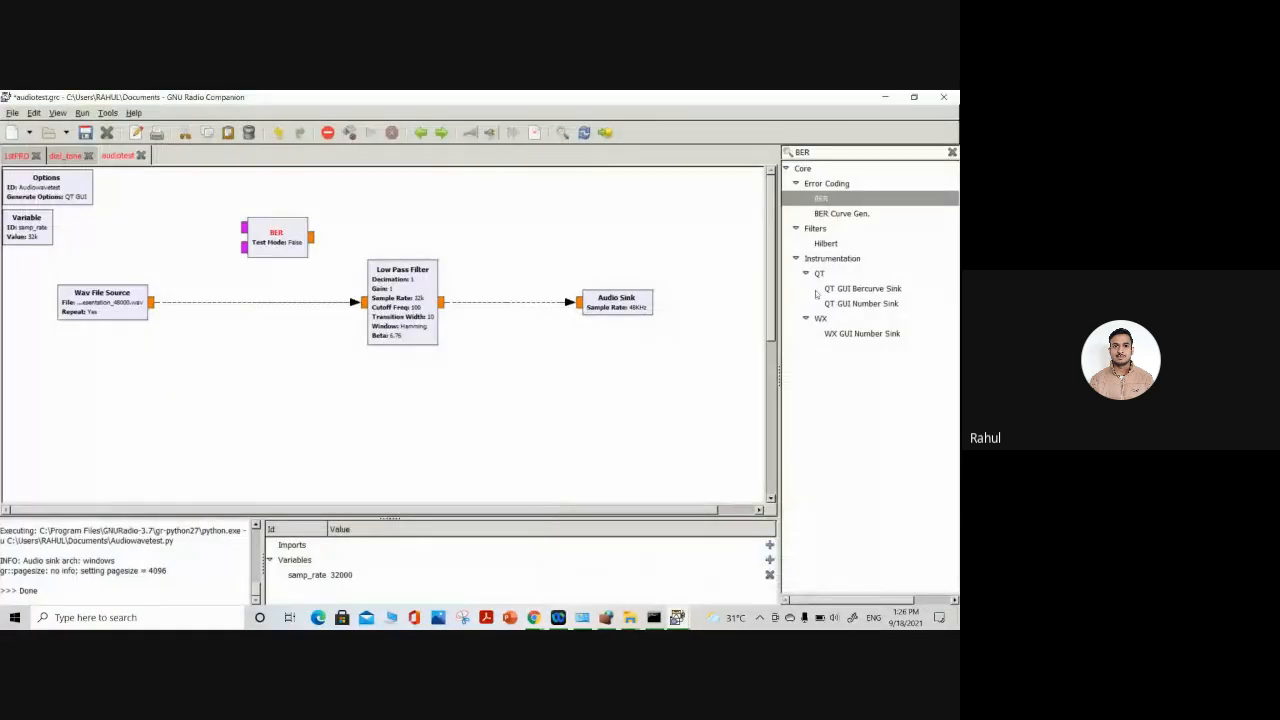
Add a second BER block to the audiotest flowgraph and delete it
double_click(825, 200)
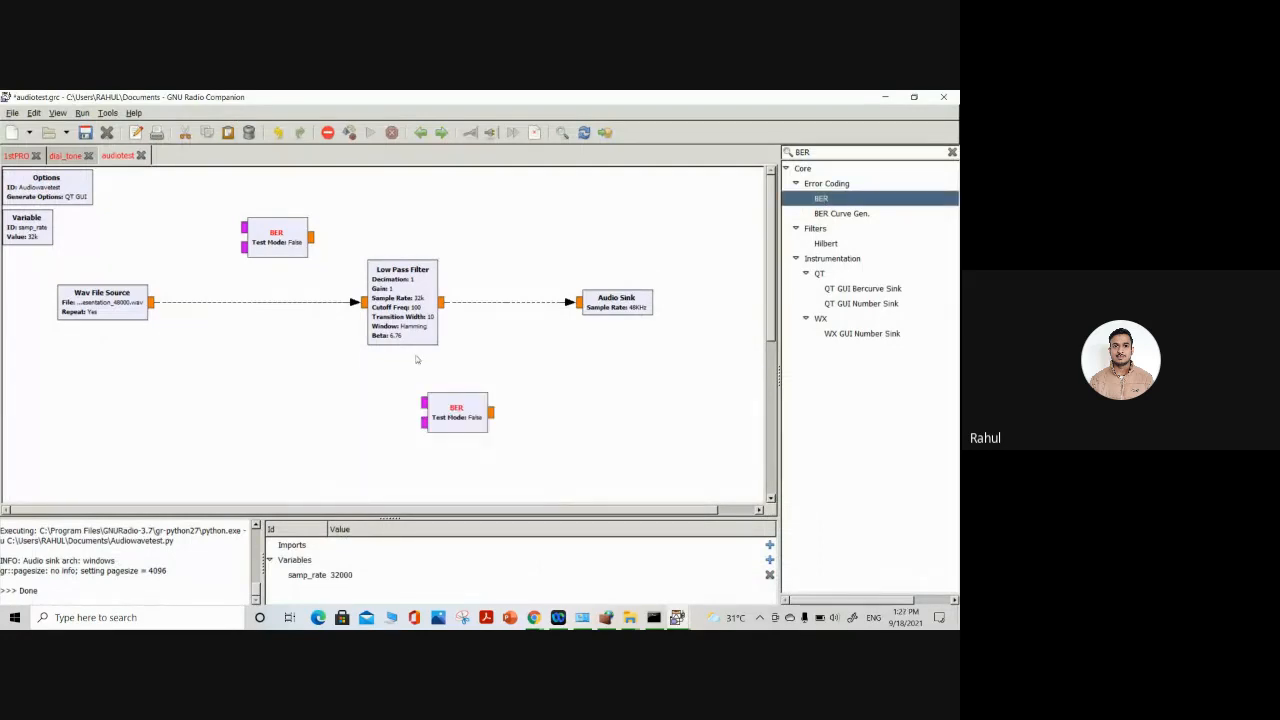
drag(456, 414, 406, 224)
key(Delete)
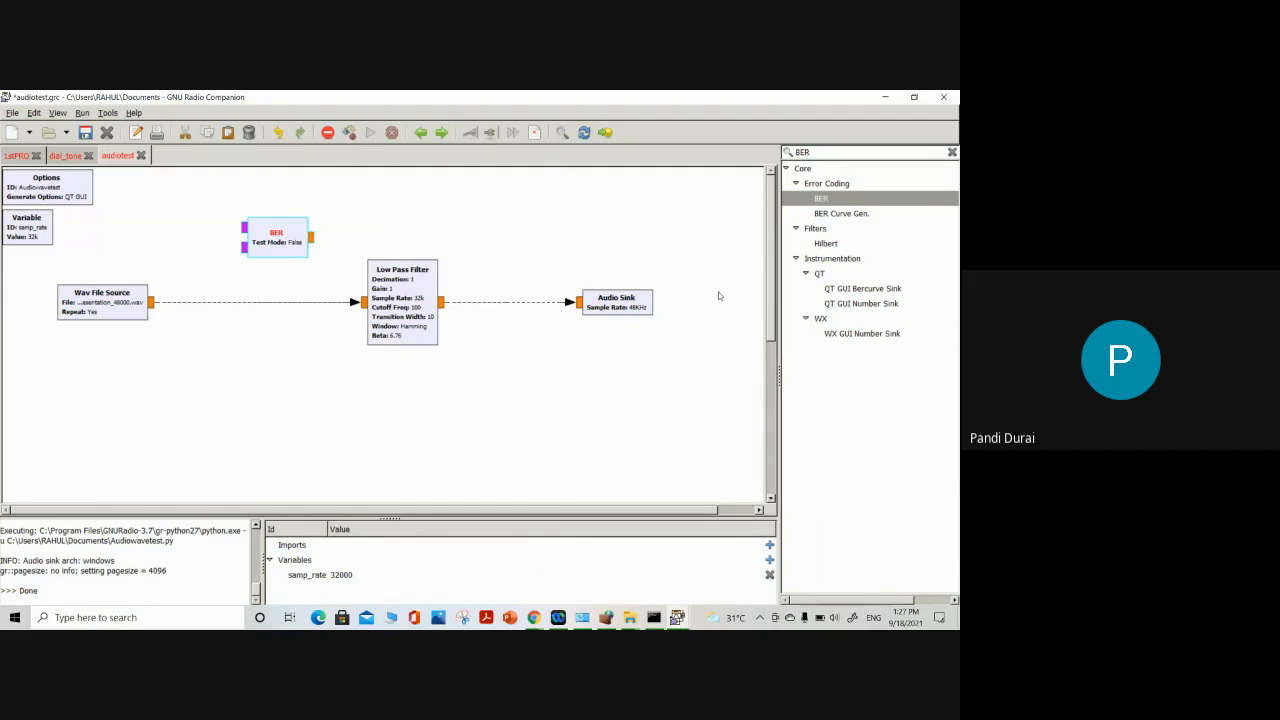
Add a BER Curve Gen. block and place it below the connection between Wav File Source and Low Pass Filter
double_click(838, 214)
drag(451, 303, 521, 240)
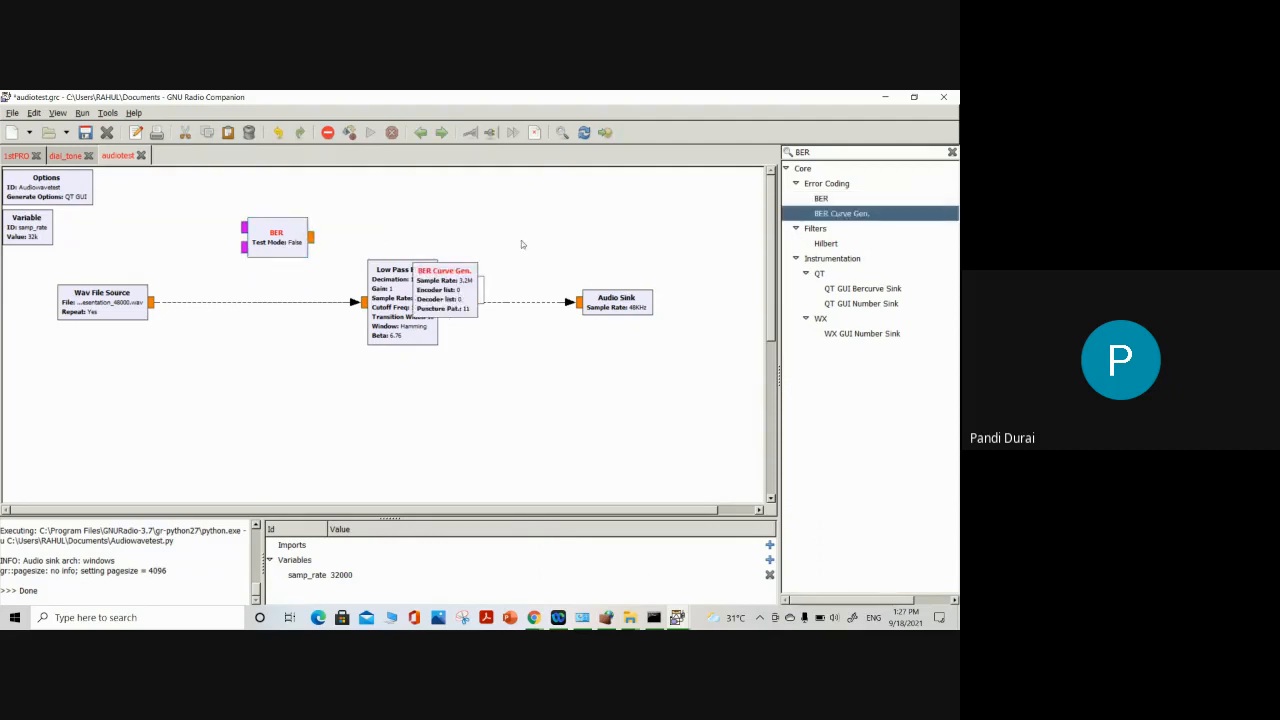
drag(445, 311, 287, 386)
click(375, 426)
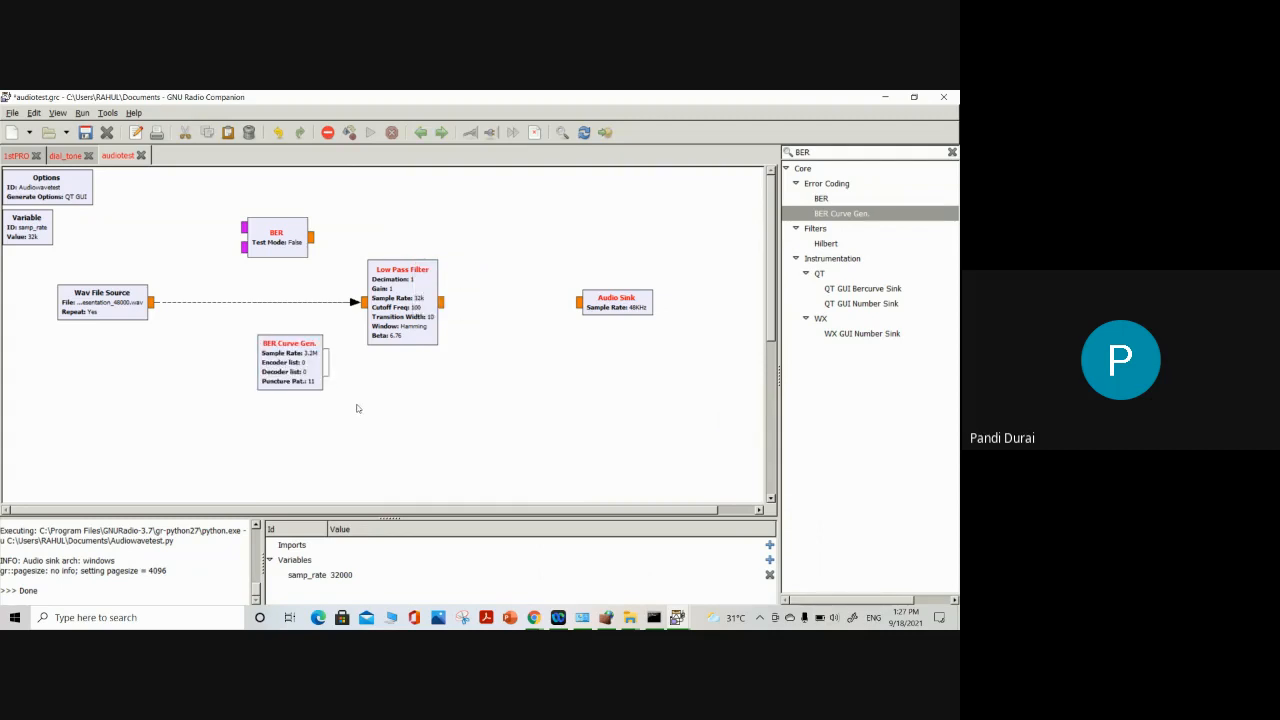
Switch to the Google Meet call in the browser and turn off the microphone
mouse_move(533, 617)
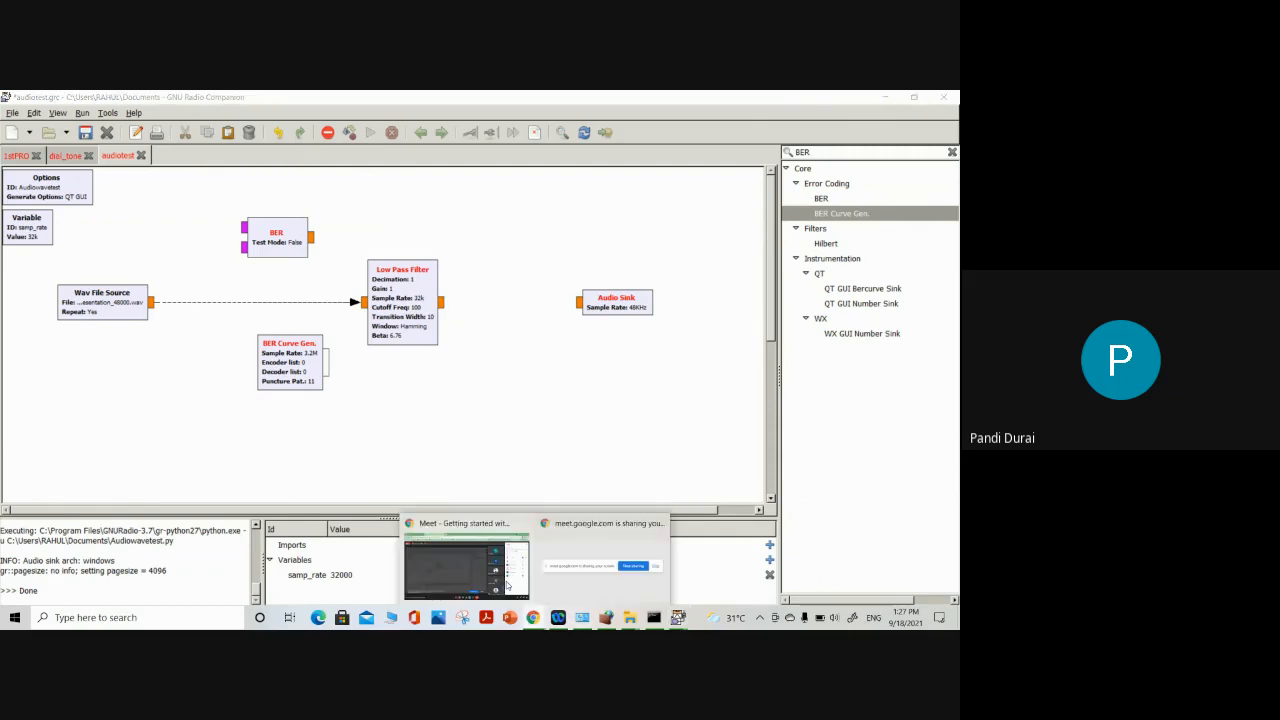
click(469, 565)
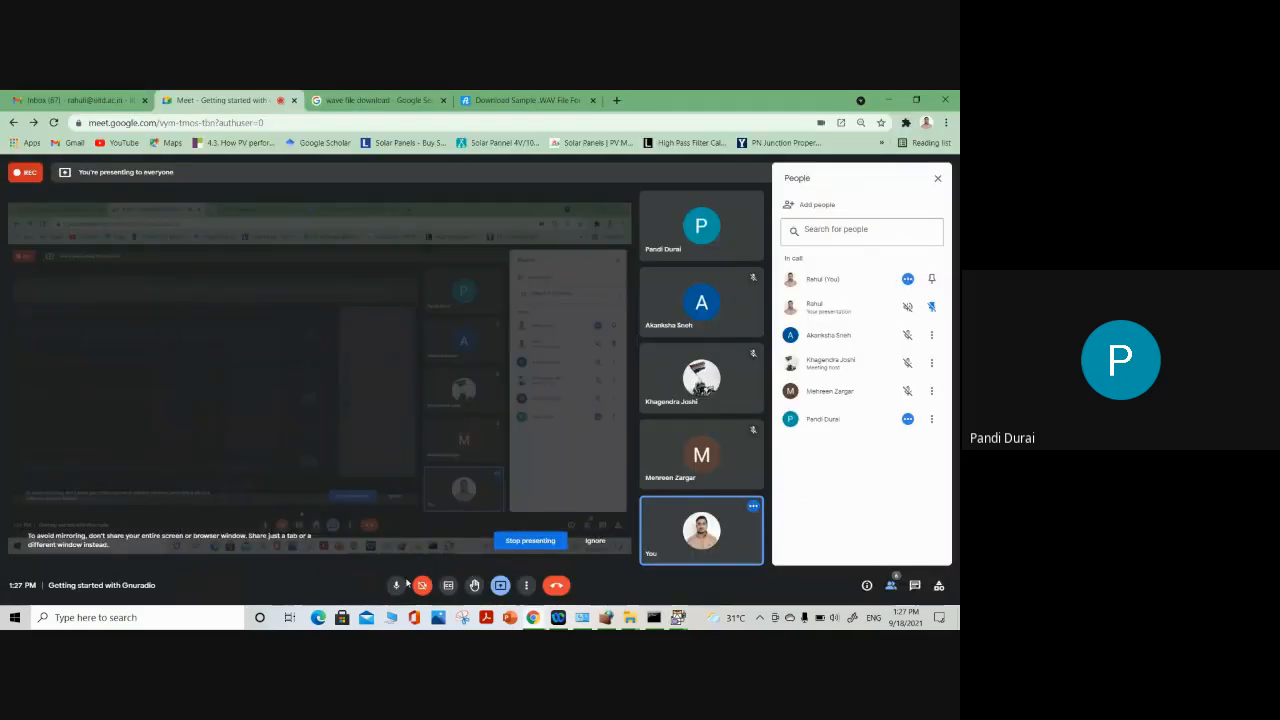
click(397, 587)
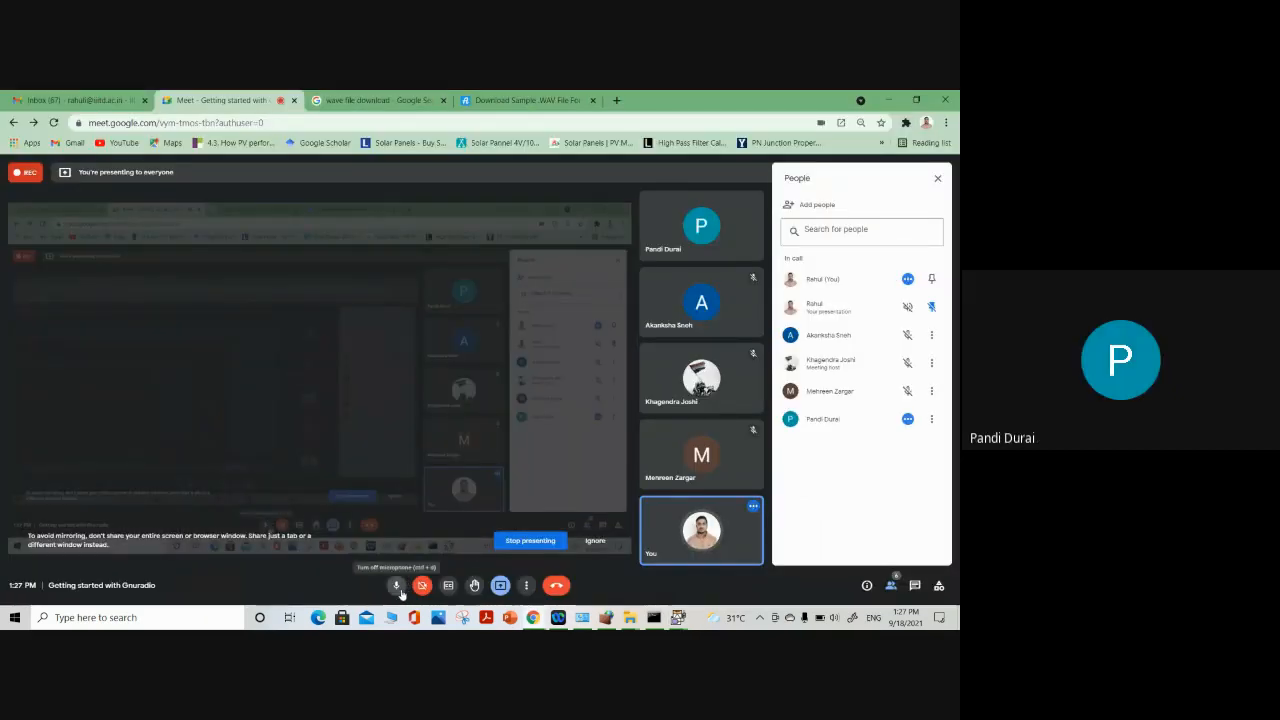